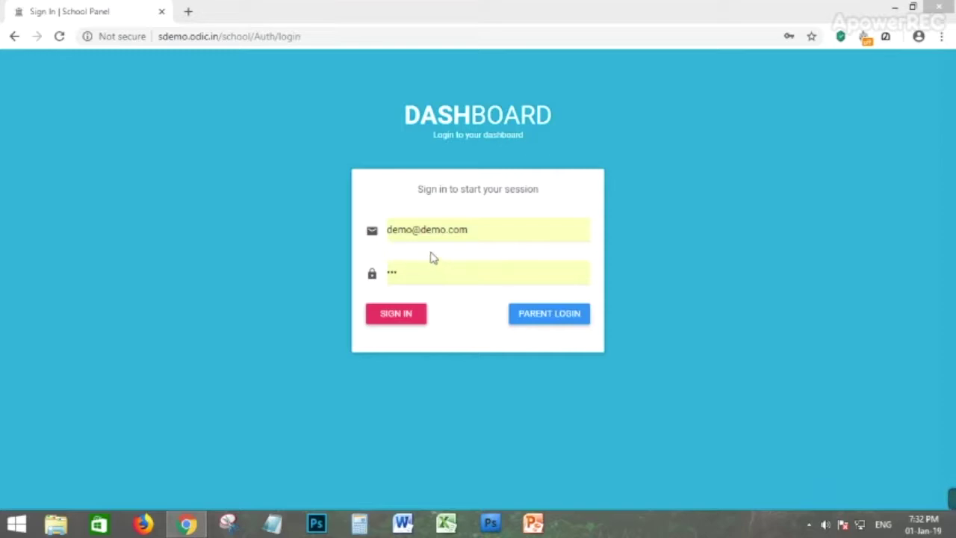
Keep the saved demo login e-mail and re-enter the account password on the sign-in page.
left_click(388, 232)
mouse_move(389, 231)
left_mouse_down()
mouse_move(485, 231)
mouse_move(391, 230)
left_mouse_up()
left_click(240, 225)
left_click(265, 254)
left_click_drag(493, 237, 374, 228)
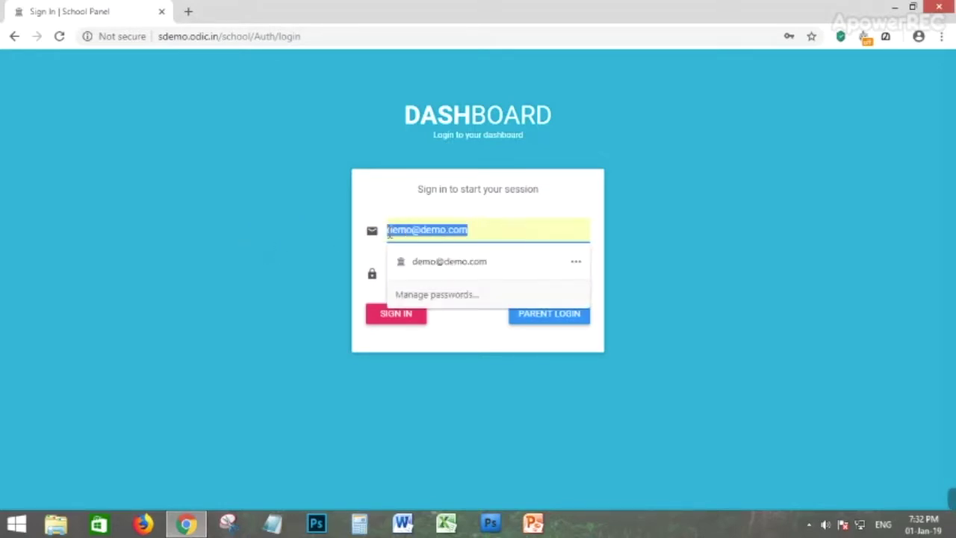
left_click(305, 226)
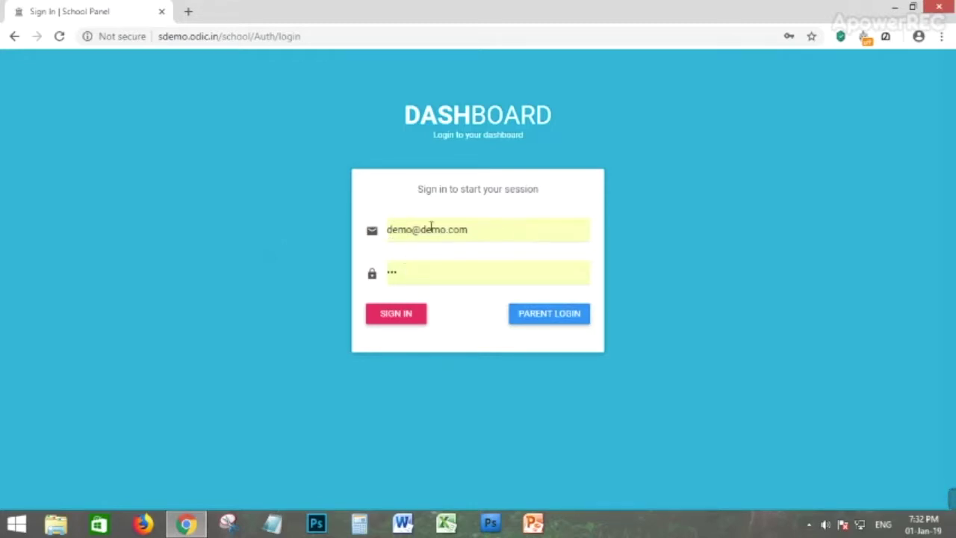
left_click_drag(412, 266, 371, 281)
left_click(233, 262)
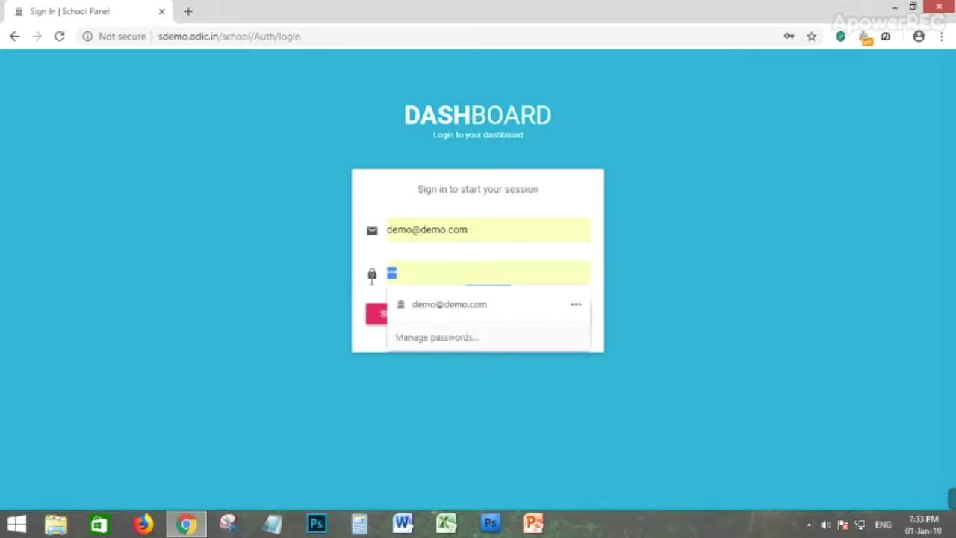
type("••")
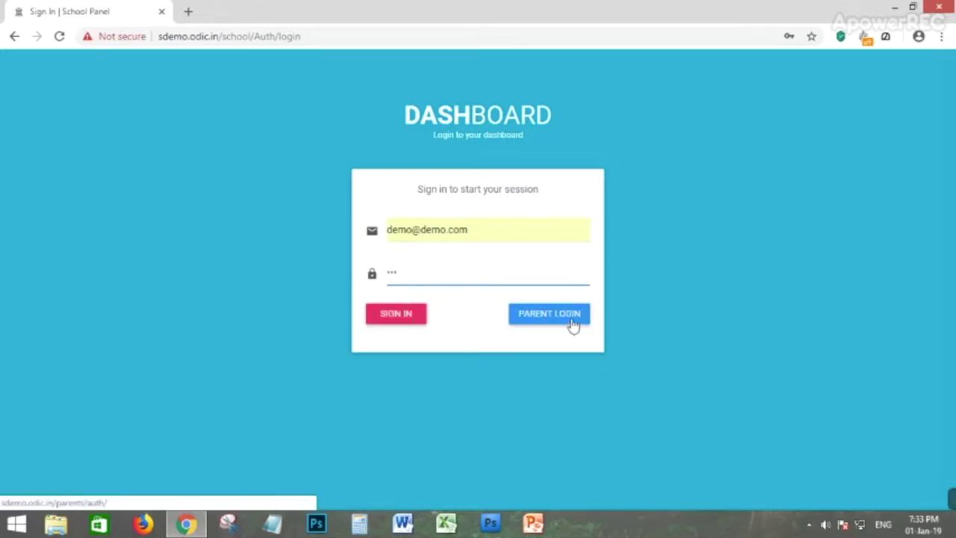
Sign in, then scroll through the Fee, Fee Due and Library report charts and back up.
left_click(396, 326)
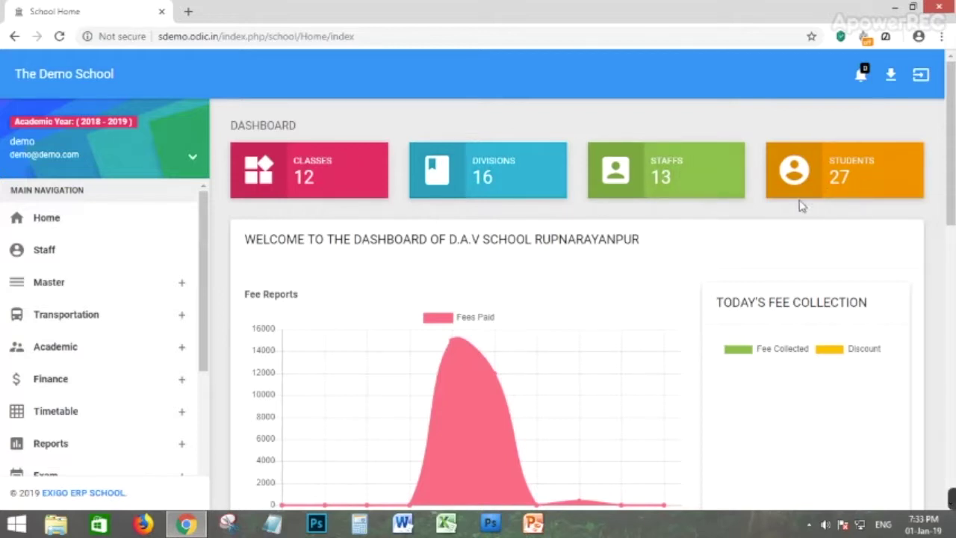
scroll(551, 261, "down", 2)
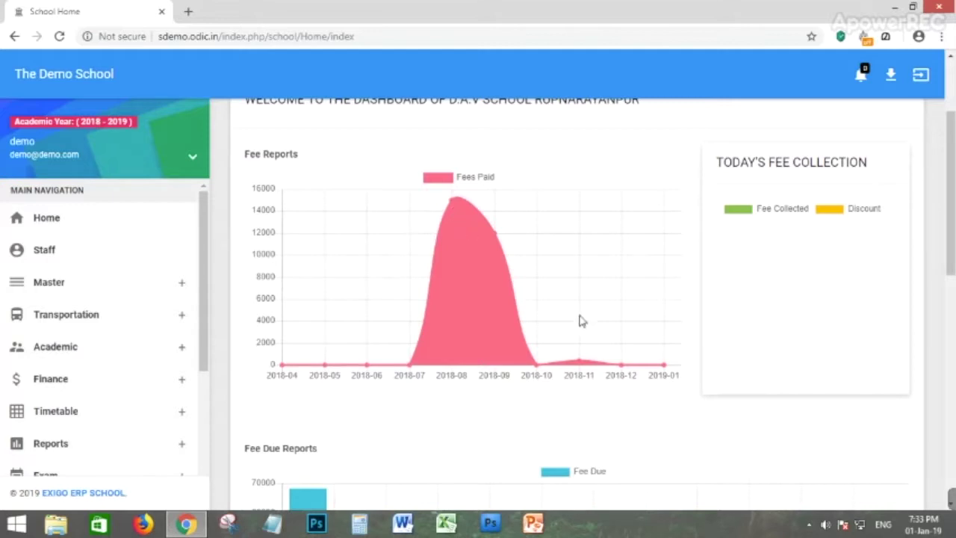
scroll(533, 316, "down", 2)
scroll(468, 348, "down", 4)
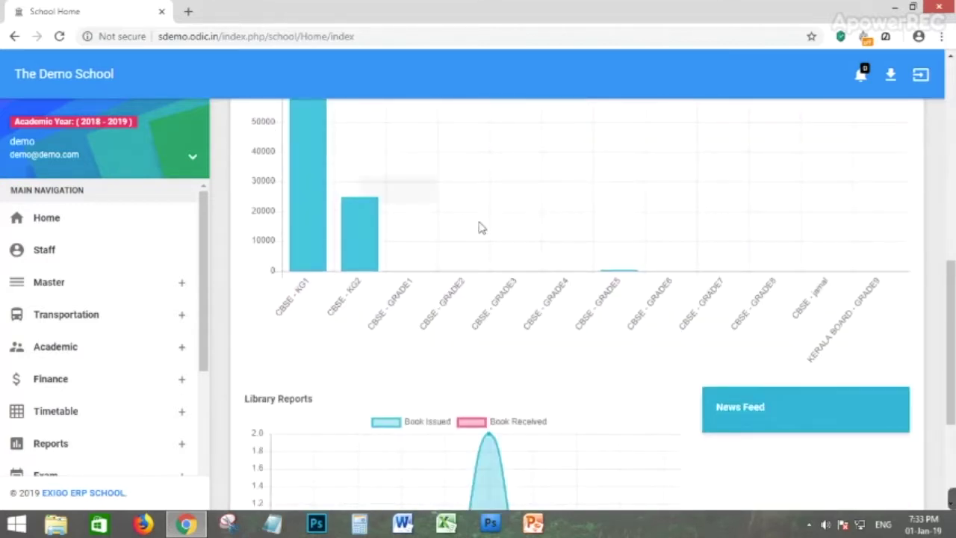
scroll(486, 246, "down", 3)
scroll(533, 378, "up", 2)
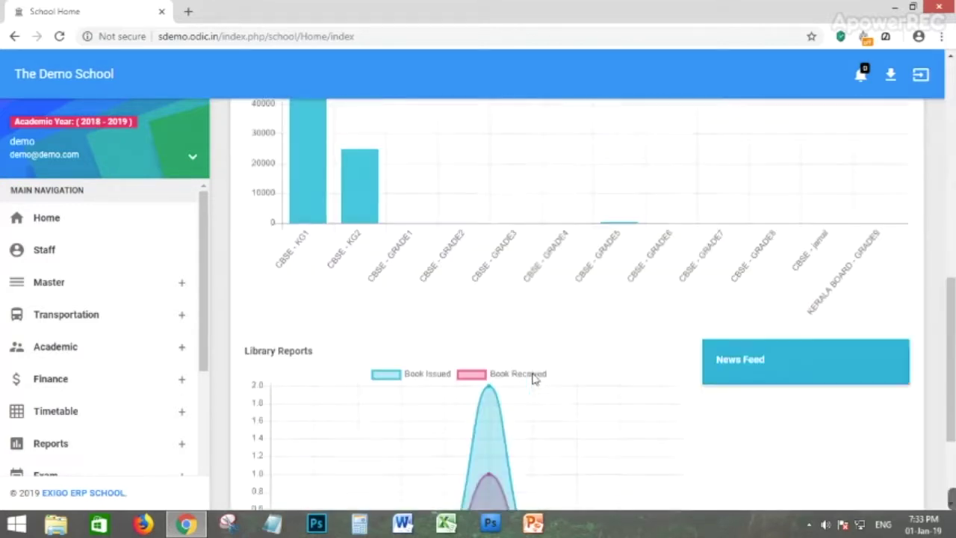
scroll(574, 363, "up", 10)
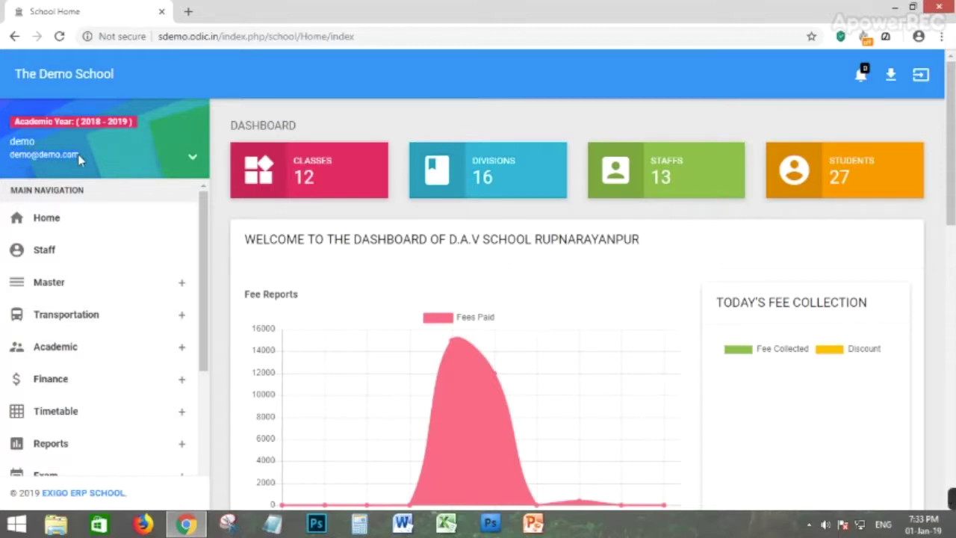
Check the account menu, alerts list and Downloads panel, finding nothing pending.
left_click(191, 158)
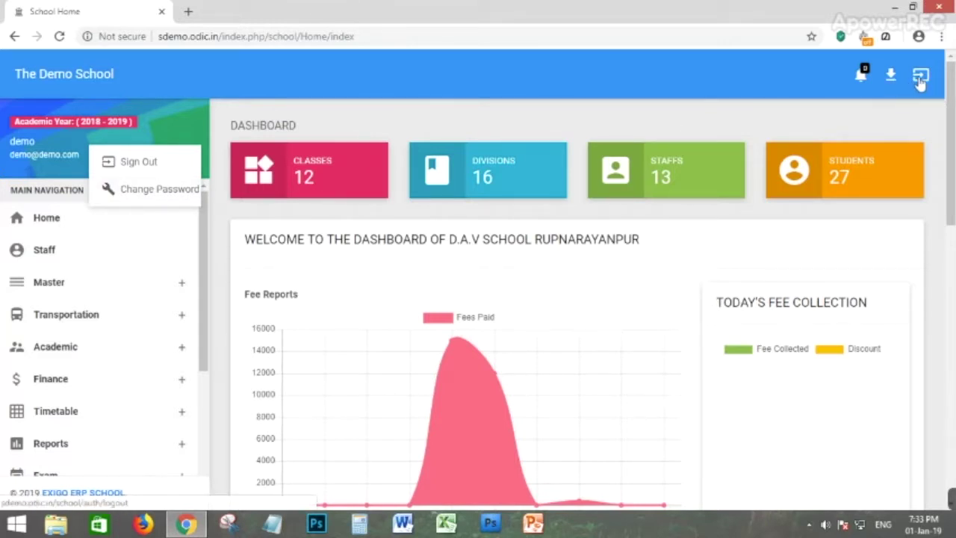
left_click(861, 75)
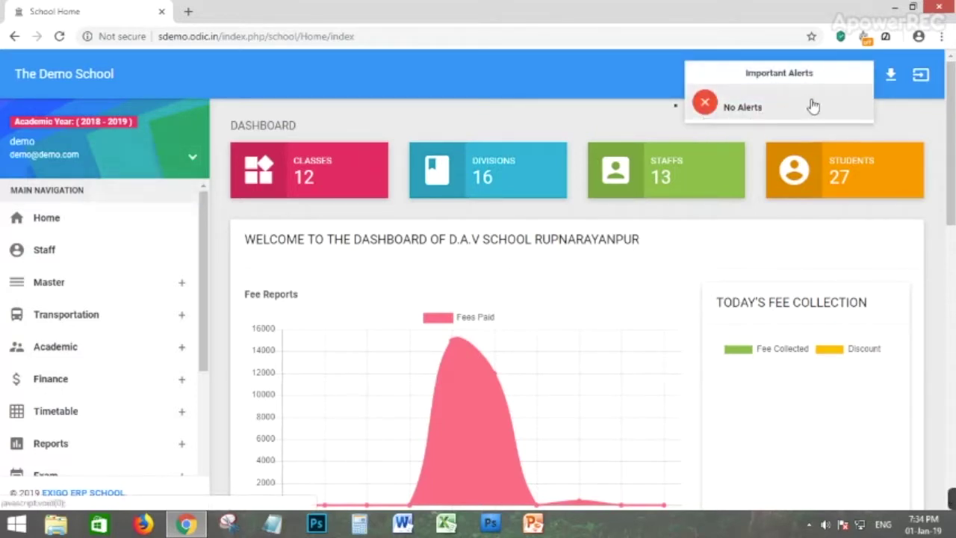
left_click(909, 108)
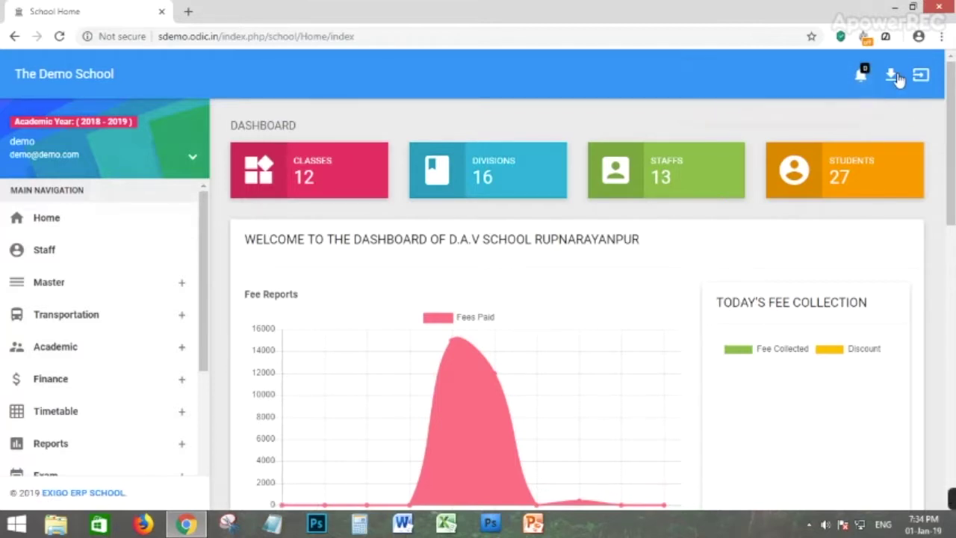
left_click(890, 78)
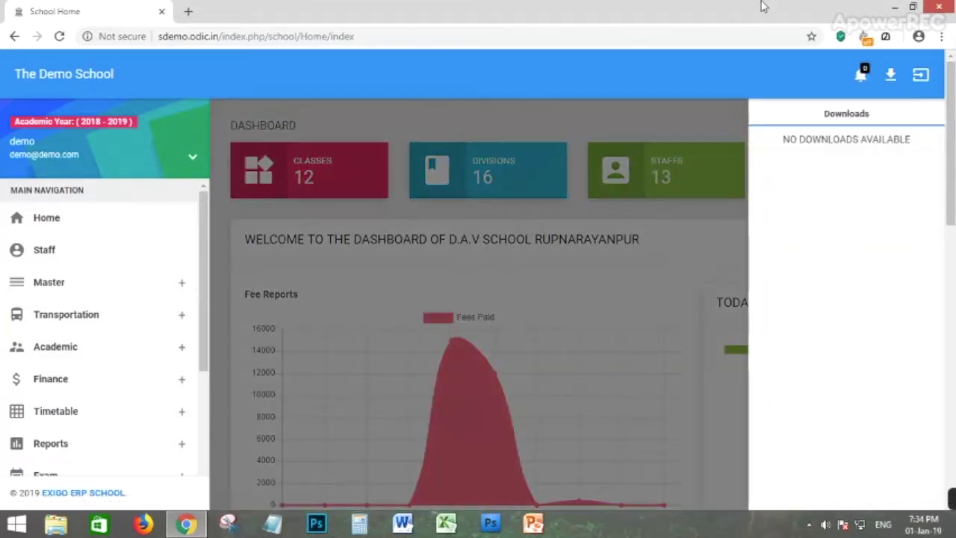
left_click(681, 122)
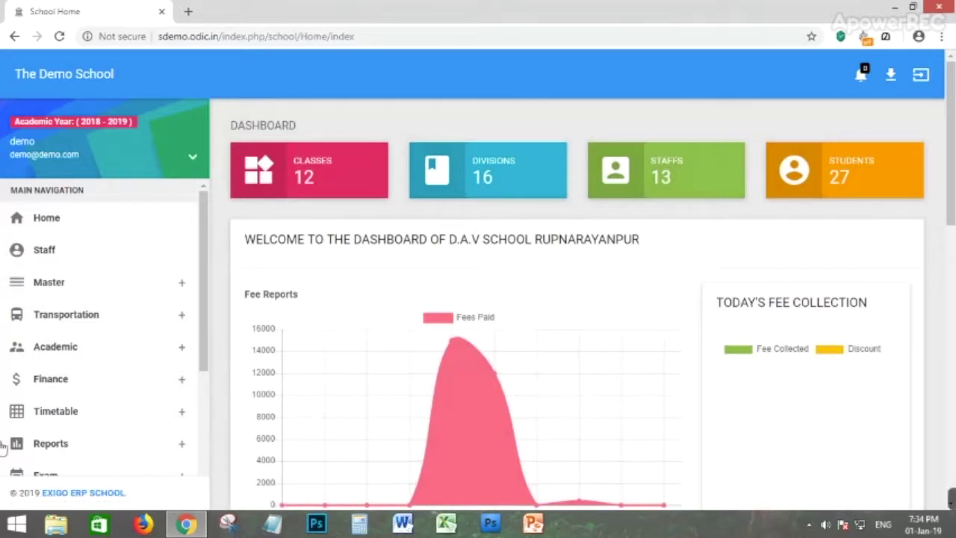
Scroll the sidebar and go to the Staff section.
scroll(104, 258, "down", 1)
scroll(104, 258, "down", 1)
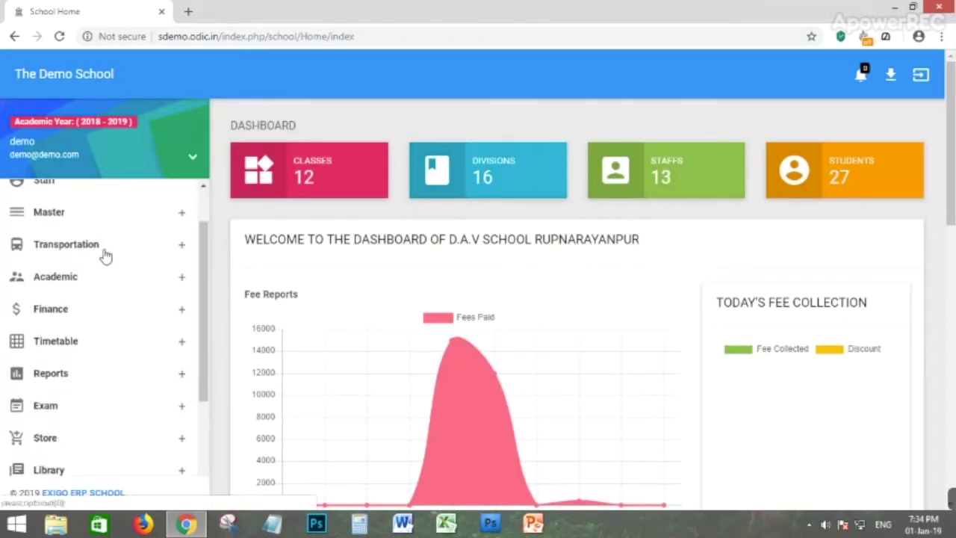
scroll(105, 292, "up", 2)
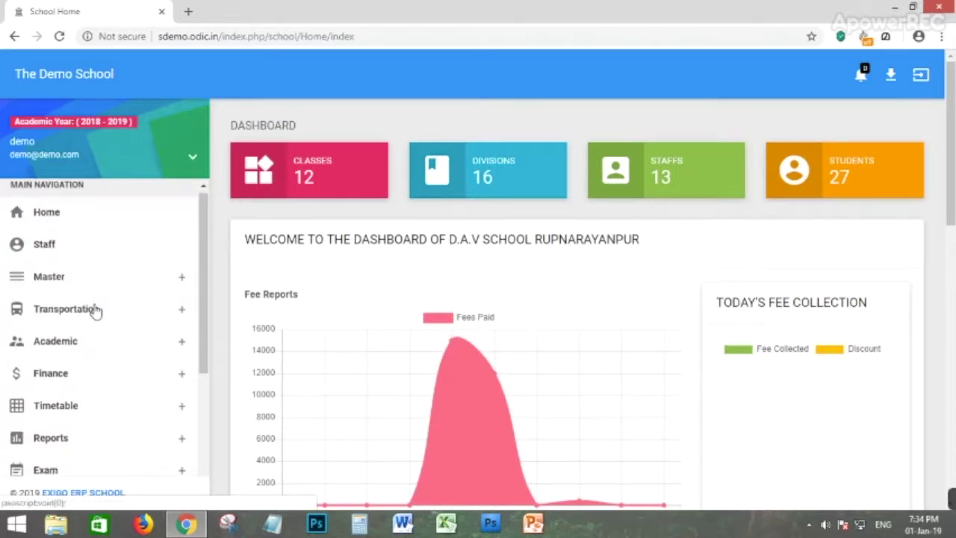
scroll(91, 336, "down", 1)
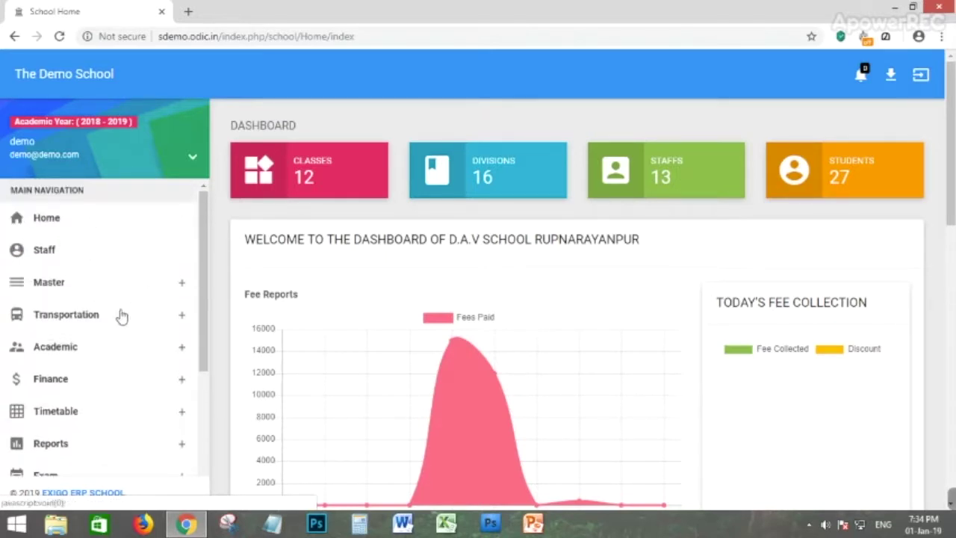
left_click(49, 251)
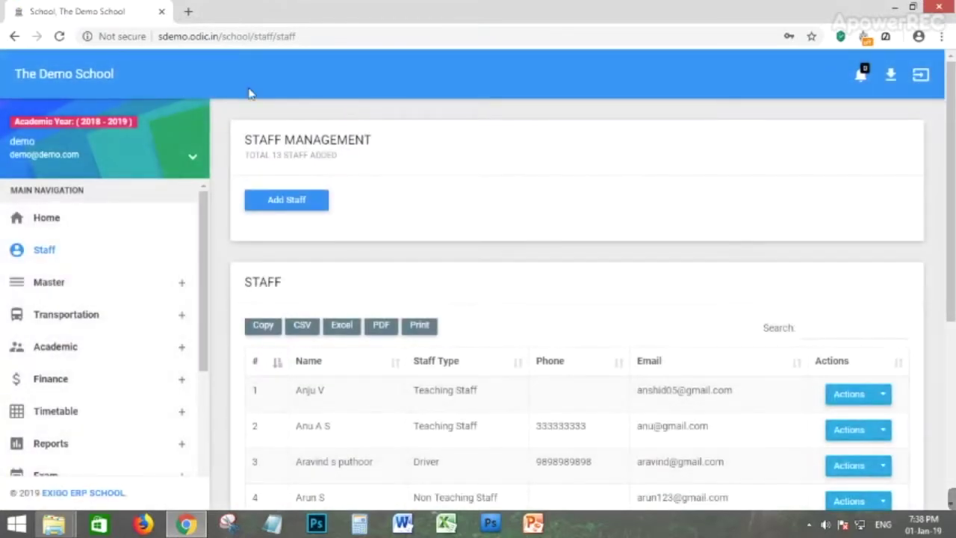
Scroll through the 13-member STAFF table and back up to the Add Staff button.
scroll(448, 177, "down", 1)
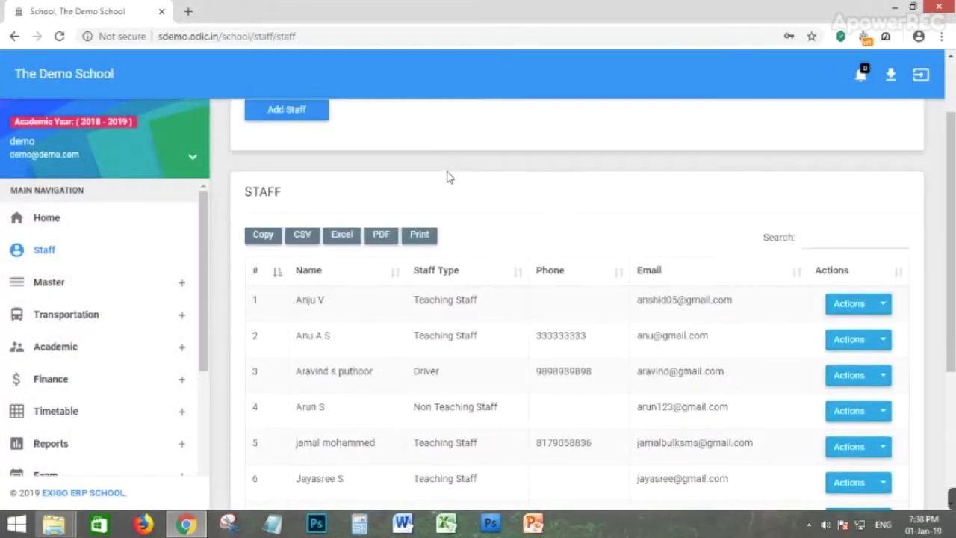
scroll(449, 177, "down", 1)
scroll(529, 336, "down", 1)
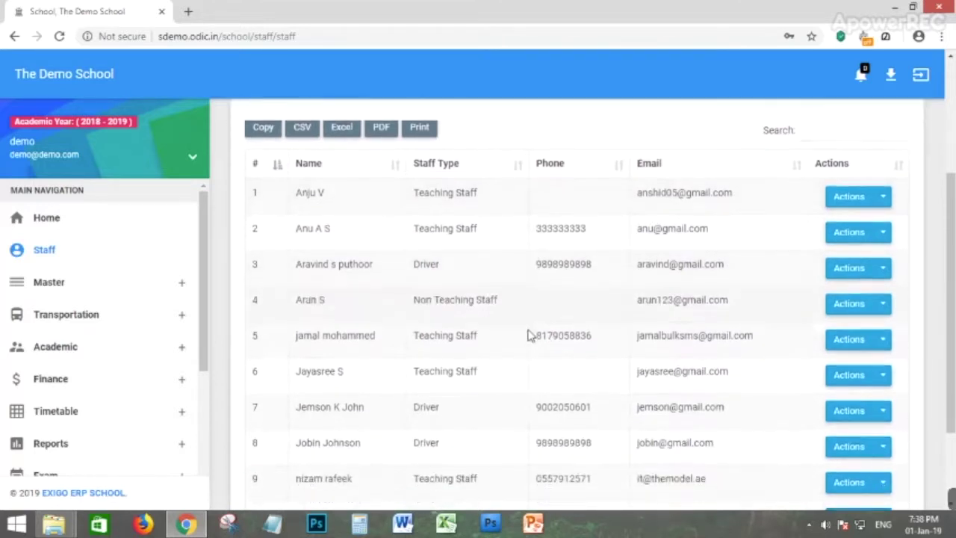
scroll(529, 336, "down", 2)
scroll(468, 378, "up", 2)
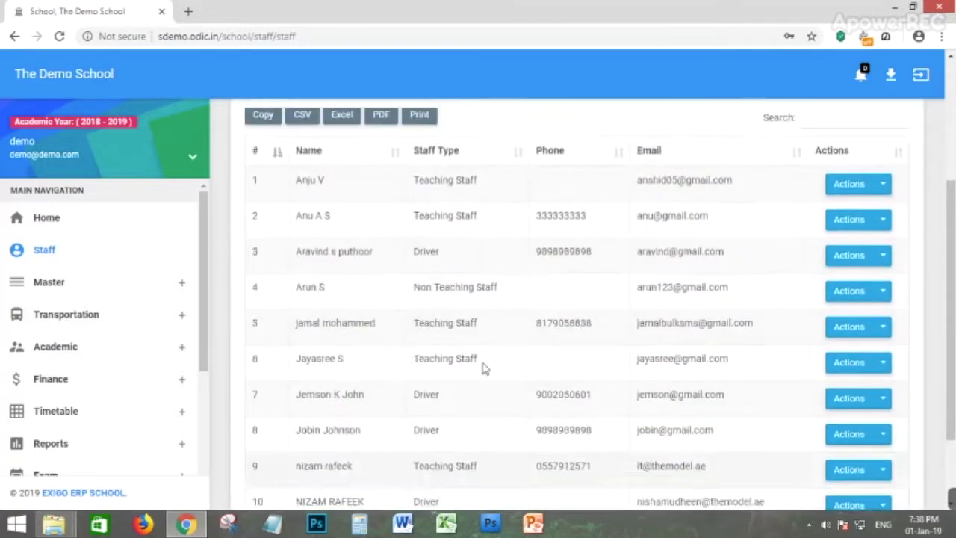
scroll(483, 366, "up", 1)
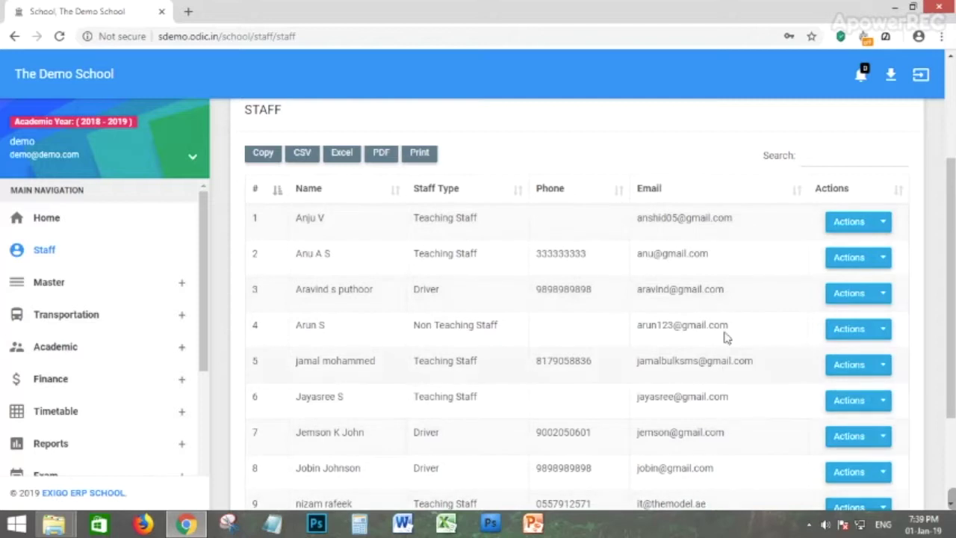
scroll(635, 351, "up", 2)
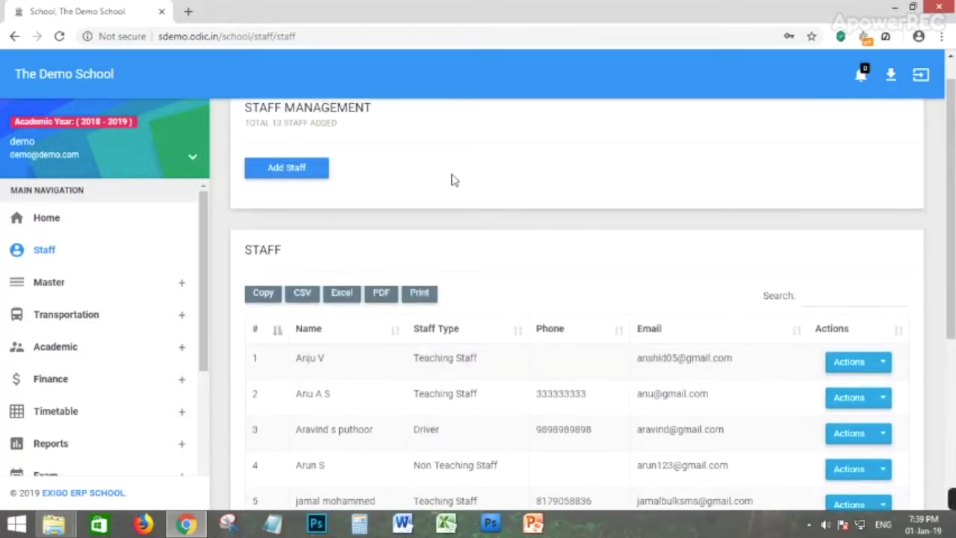
scroll(386, 216, "up", 1)
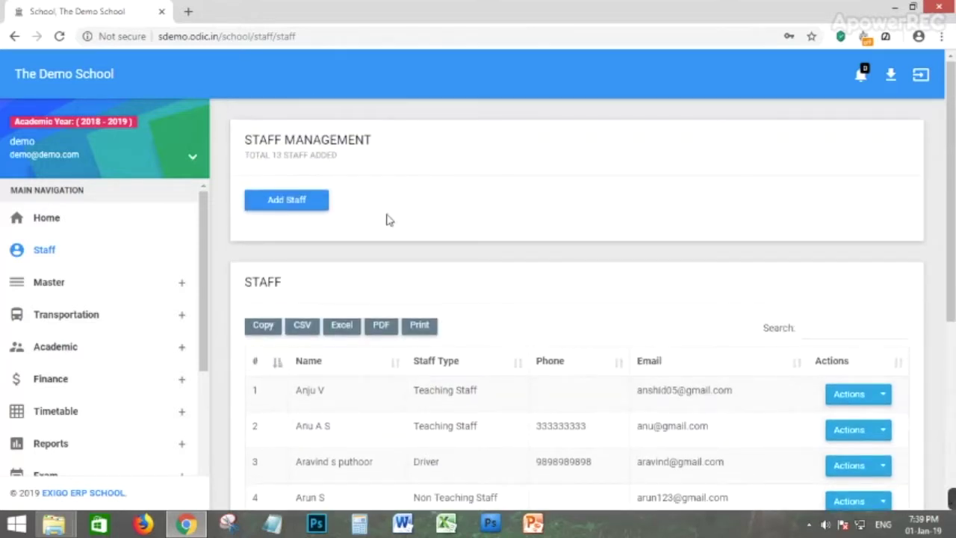
Start a new Teaching Staff entry with name, e-mail and birth date 2 January 2019.
left_click(284, 207)
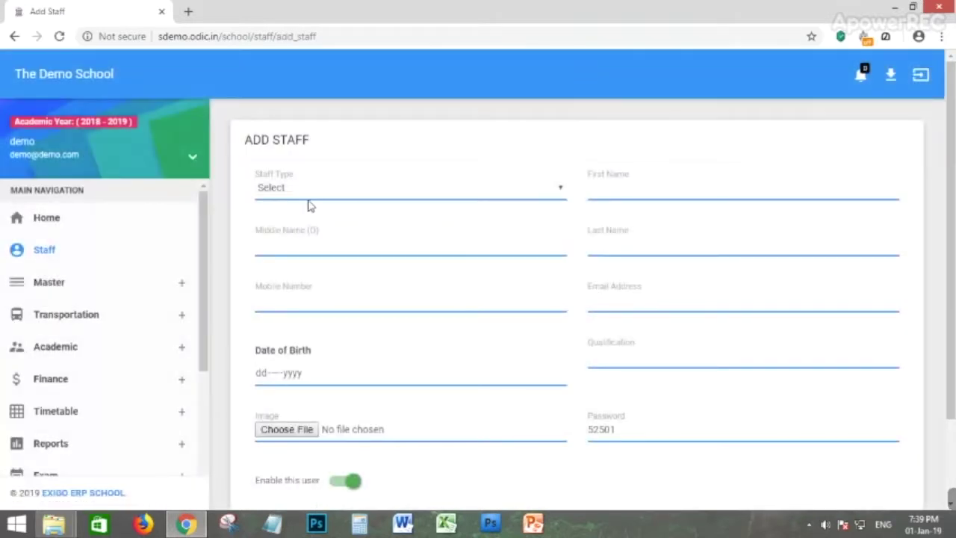
left_click(305, 191)
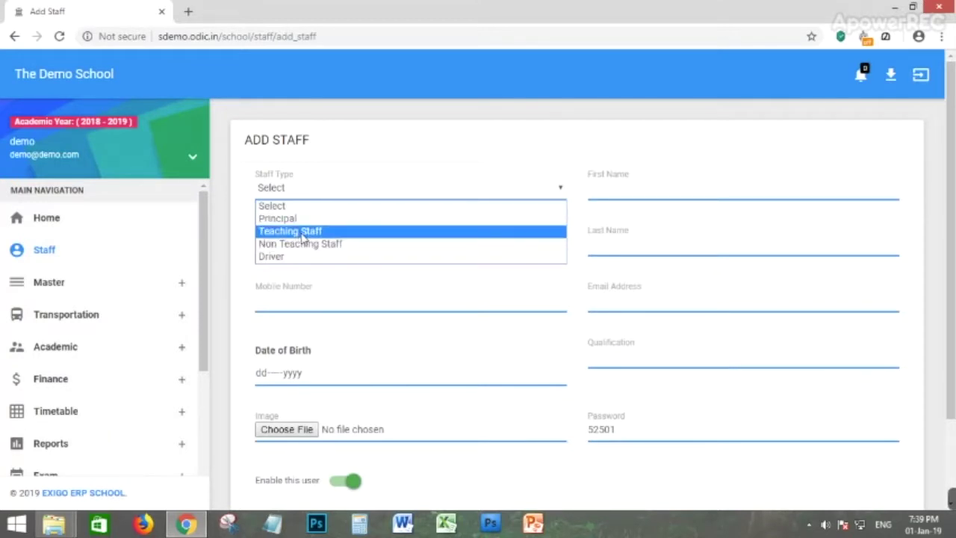
left_click(303, 233)
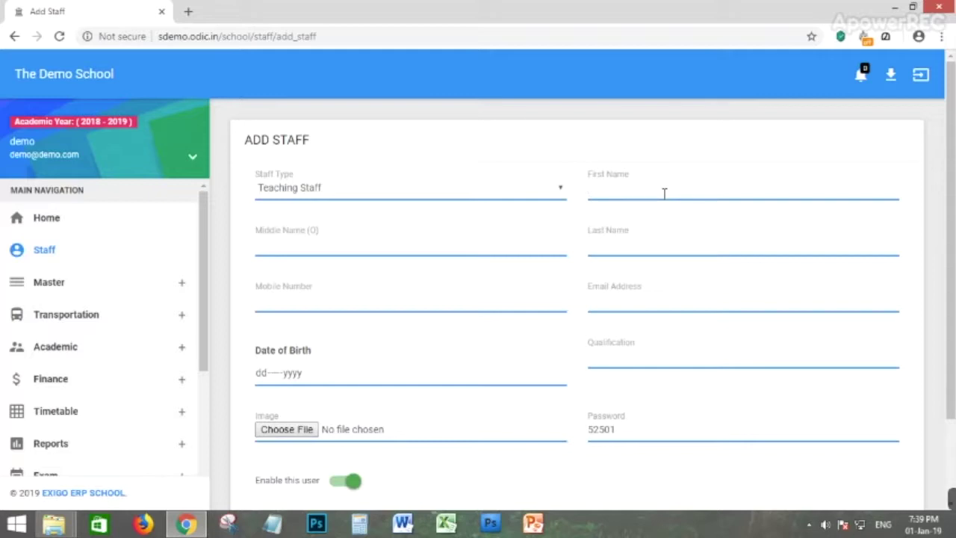
type("Arjun")
left_click(274, 242)
left_click(618, 242)
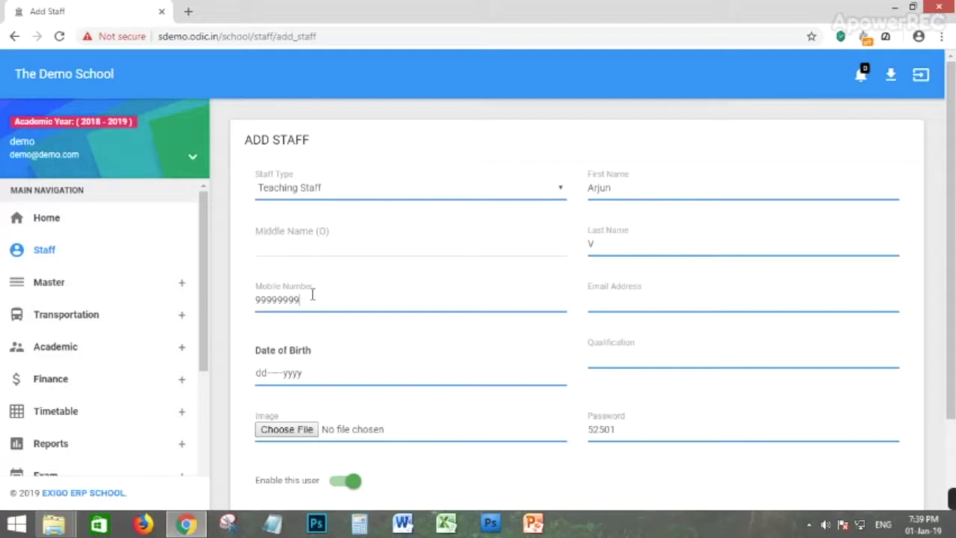
left_click(618, 294)
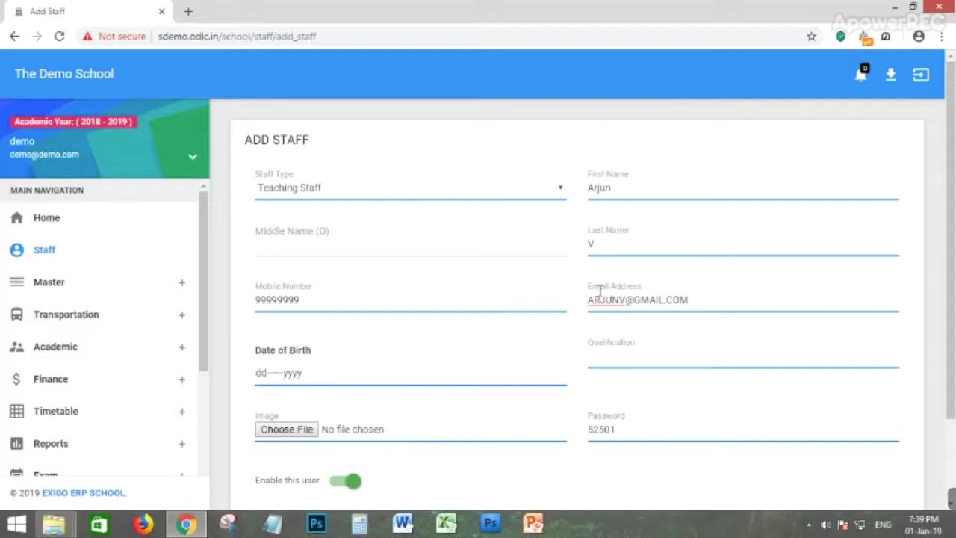
left_click(276, 373)
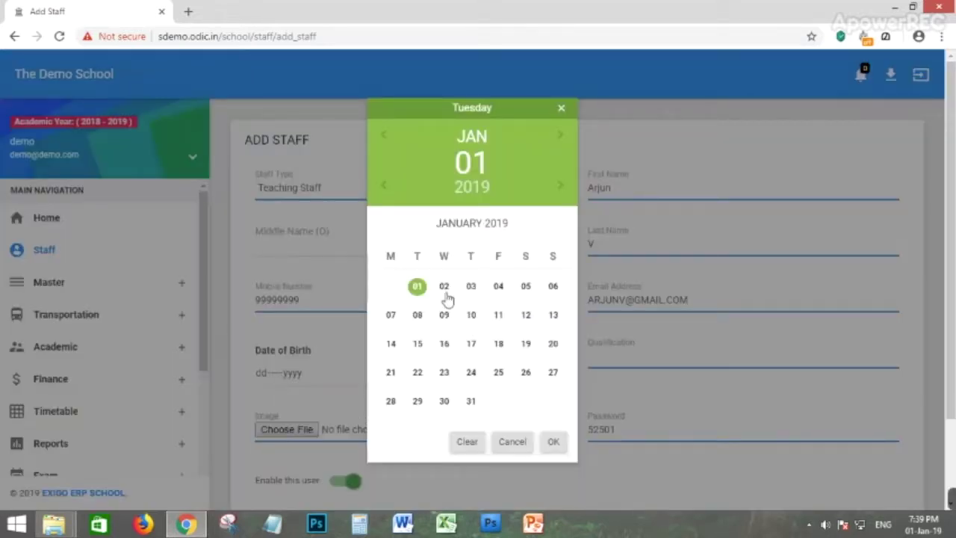
left_click(443, 288)
left_click(553, 442)
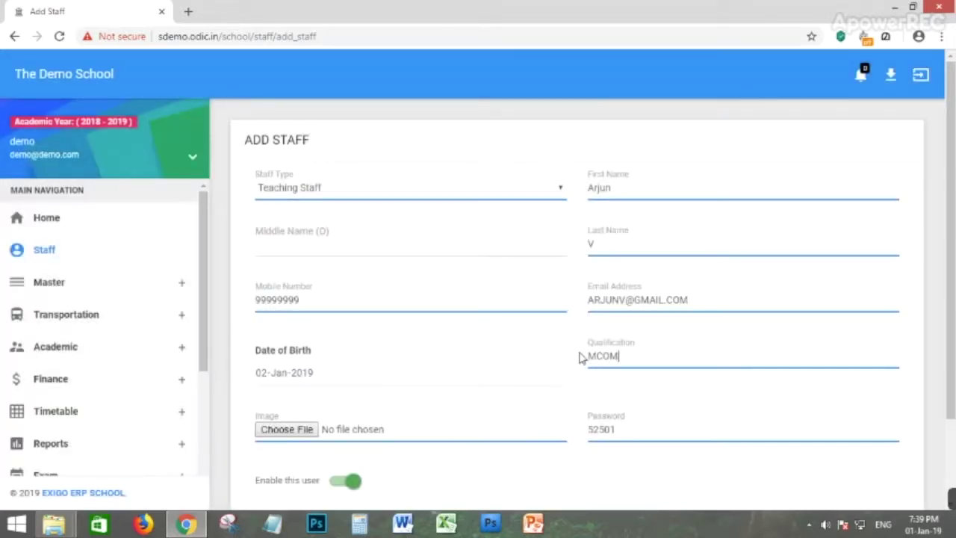
Replace the suggested login password with a new one.
scroll(272, 376, "down", 1)
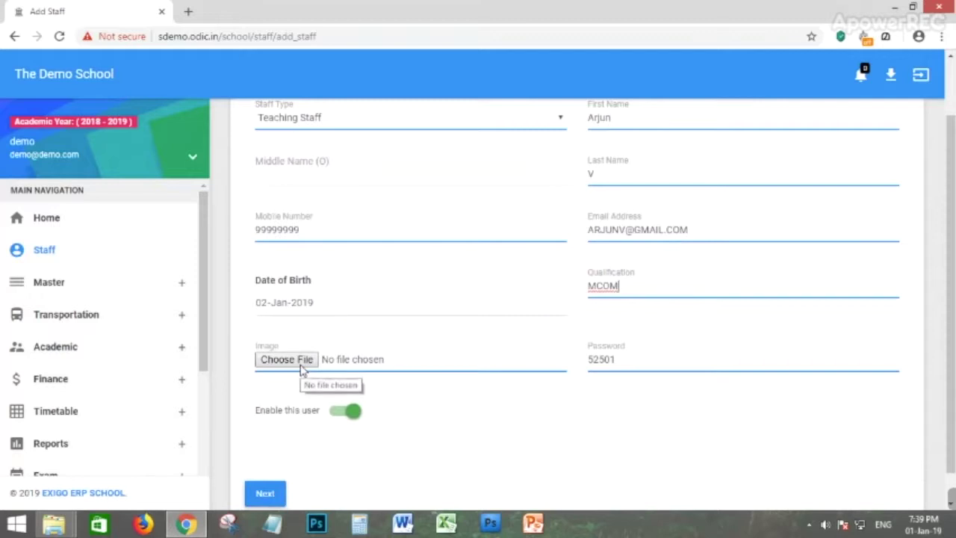
left_click_drag(644, 359, 593, 359)
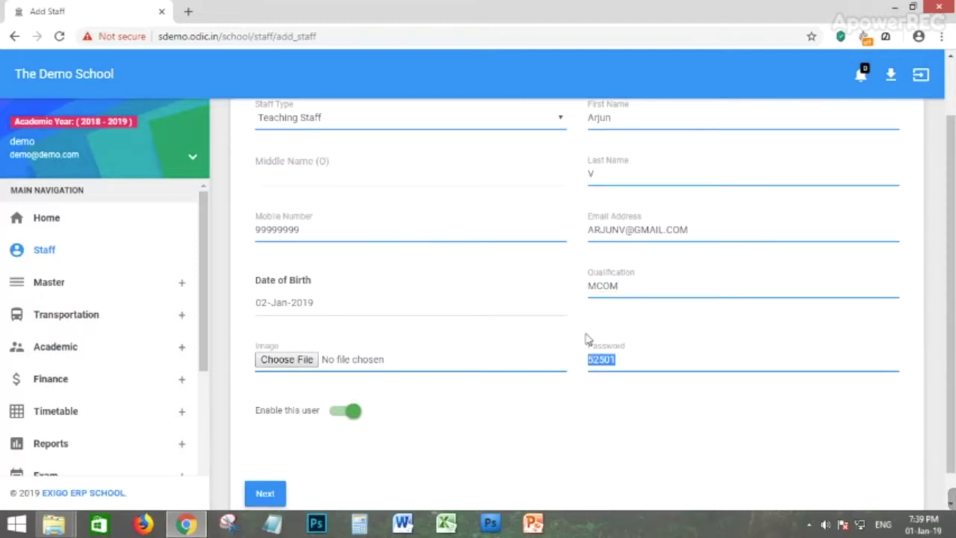
left_click(609, 405)
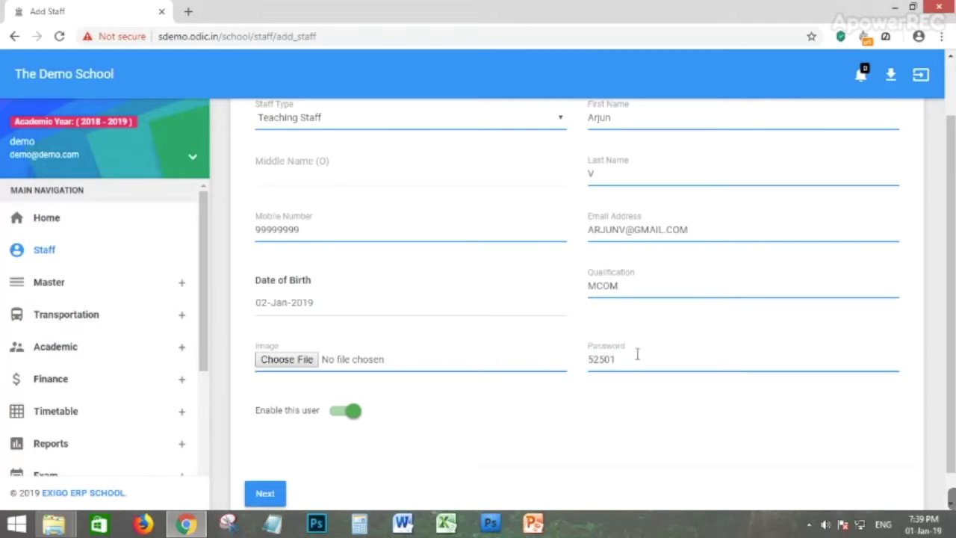
left_click_drag(619, 360, 590, 361)
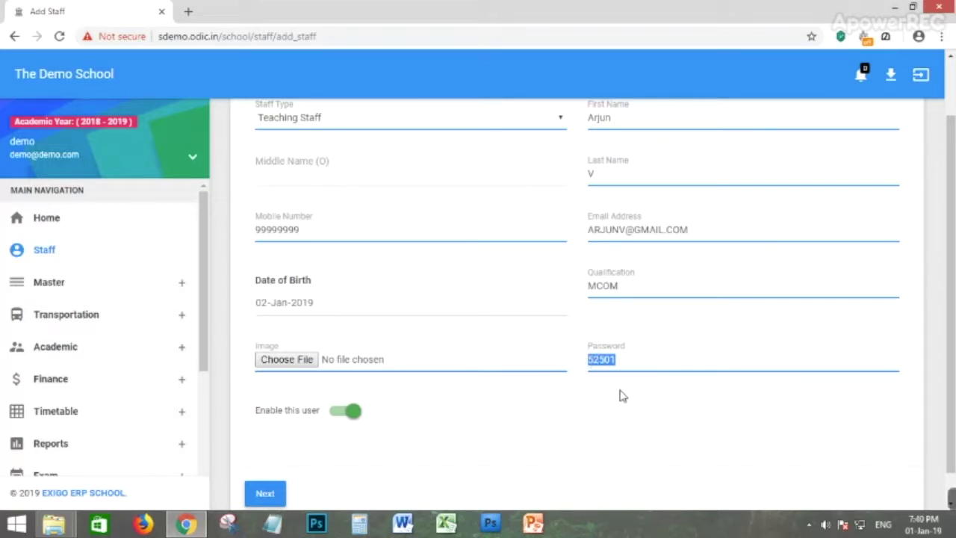
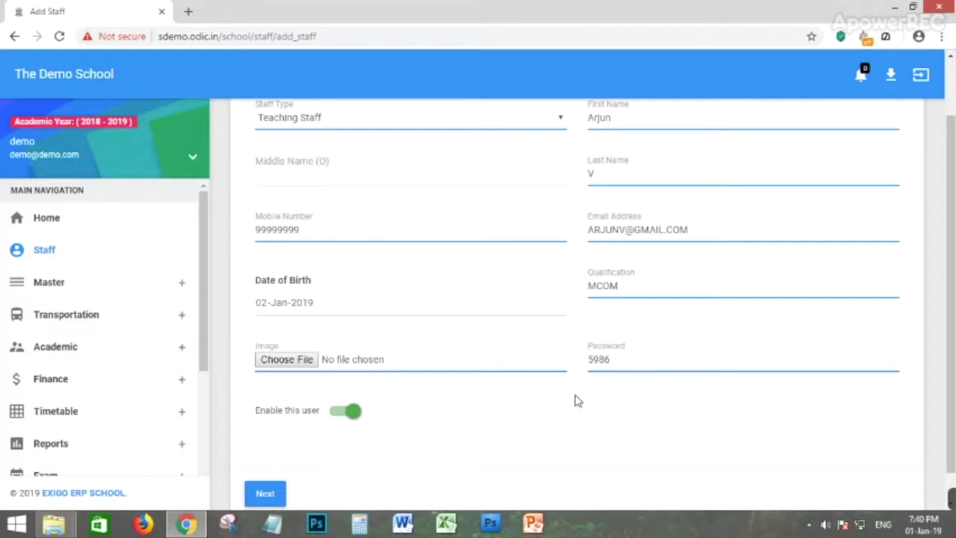
scroll(281, 482, "down", 1)
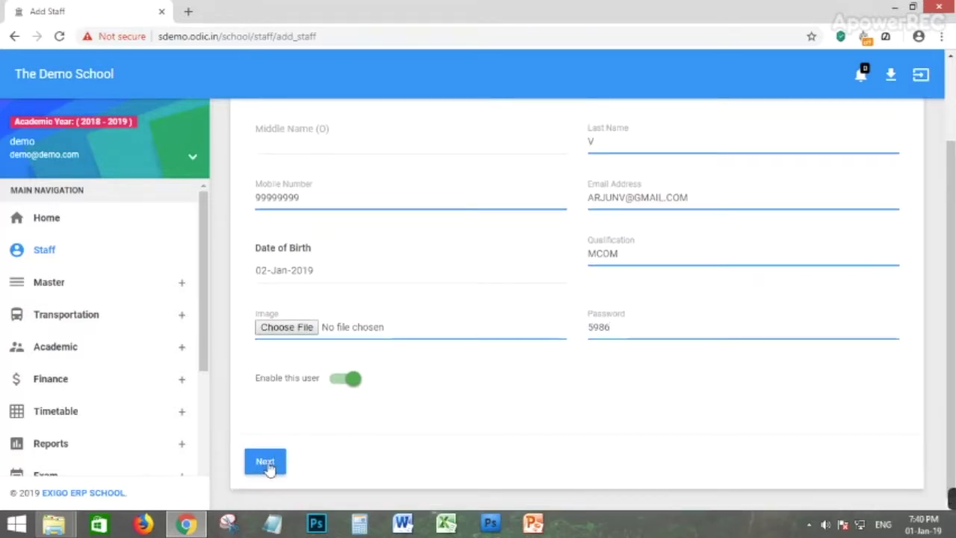
Set the staff address to country India, state Kerala, district Kollam.
left_click(266, 462)
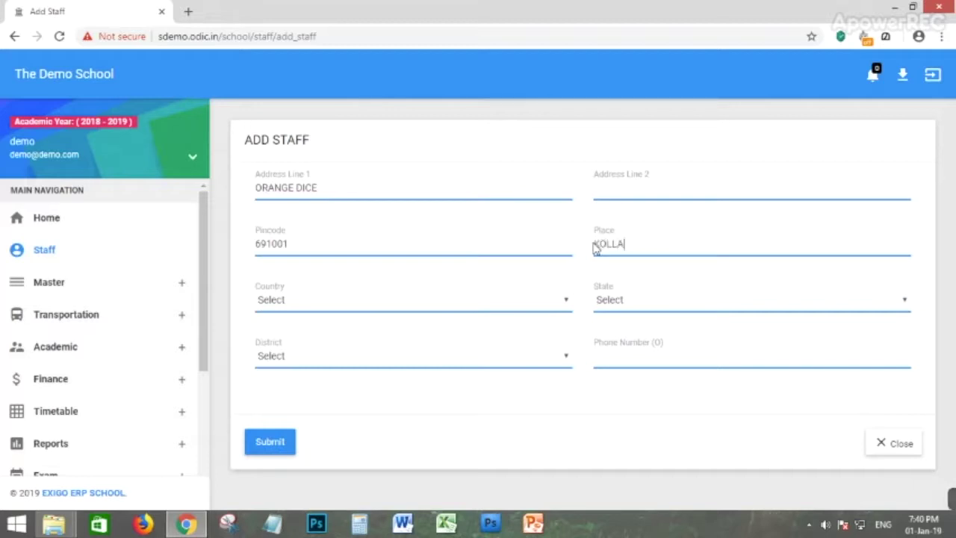
left_click(420, 299)
left_click(305, 335)
left_click(627, 301)
left_click(611, 331)
left_click(310, 360)
left_click(292, 401)
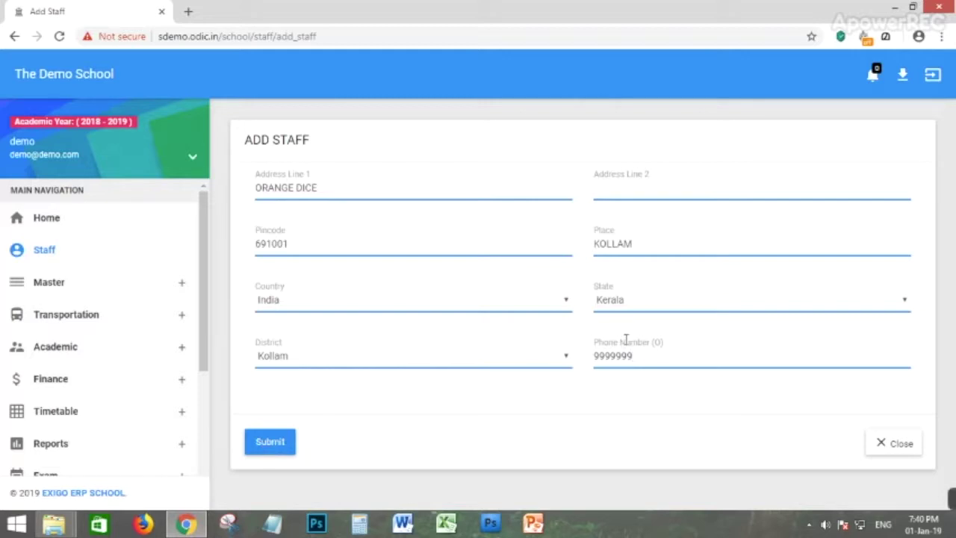
Submit the new staff record and acknowledge the staff-added message.
left_click(270, 450)
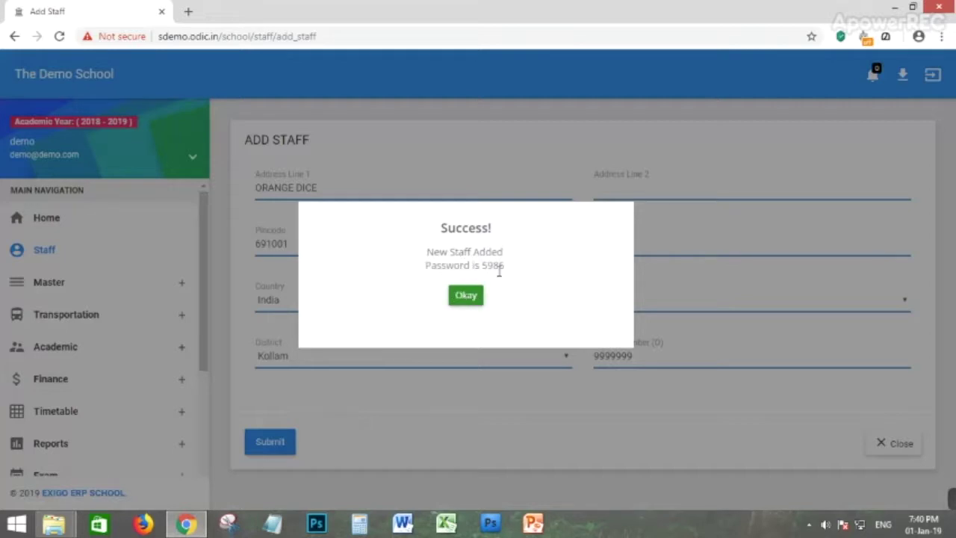
left_click(478, 295)
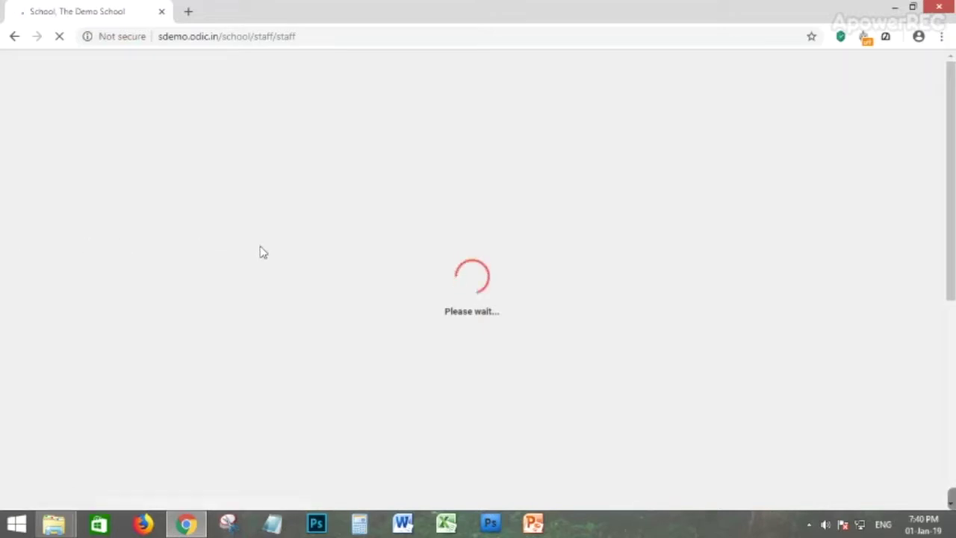
scroll(628, 307, "down", 2)
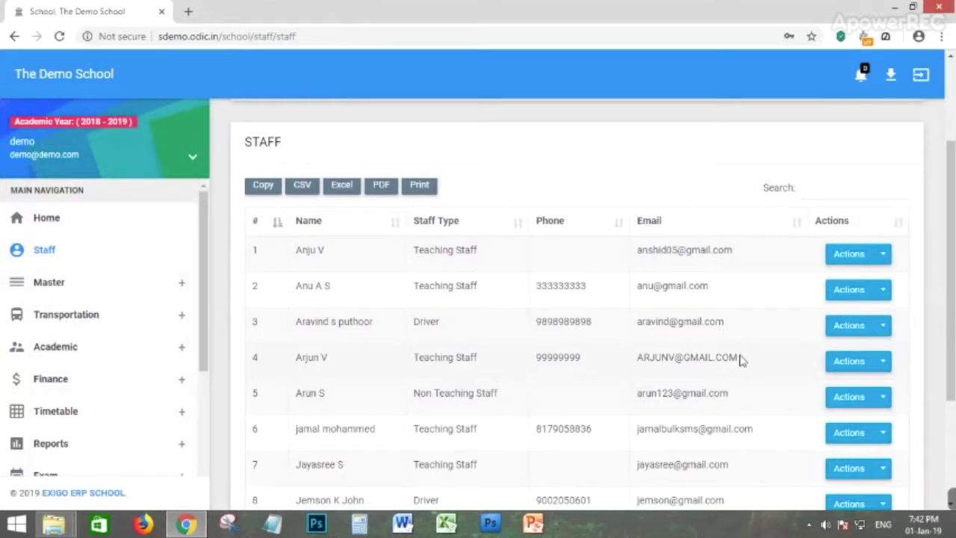
Open the new staff member's privileges and toggle Academic Year view, add, edit, delete on then off.
left_click(872, 364)
left_click(861, 372)
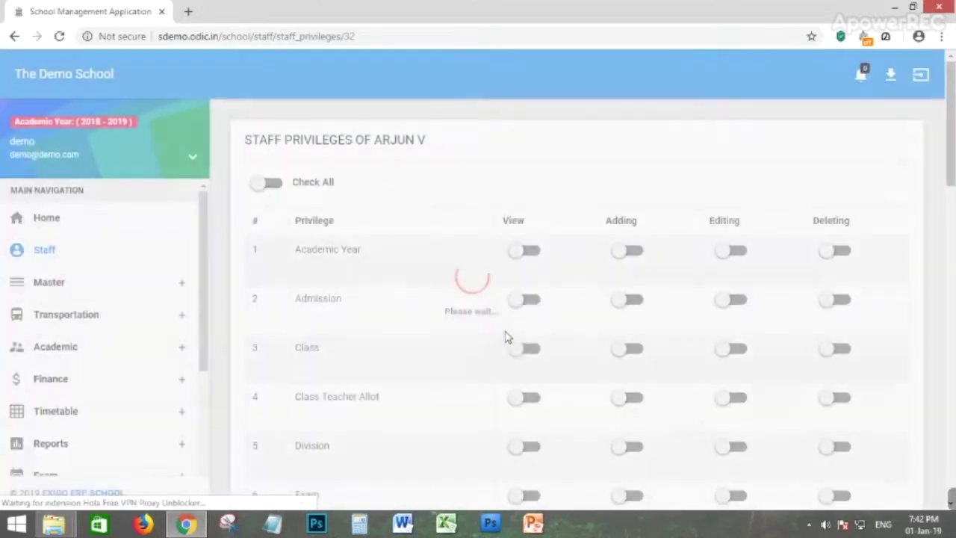
scroll(276, 172, "down", 1)
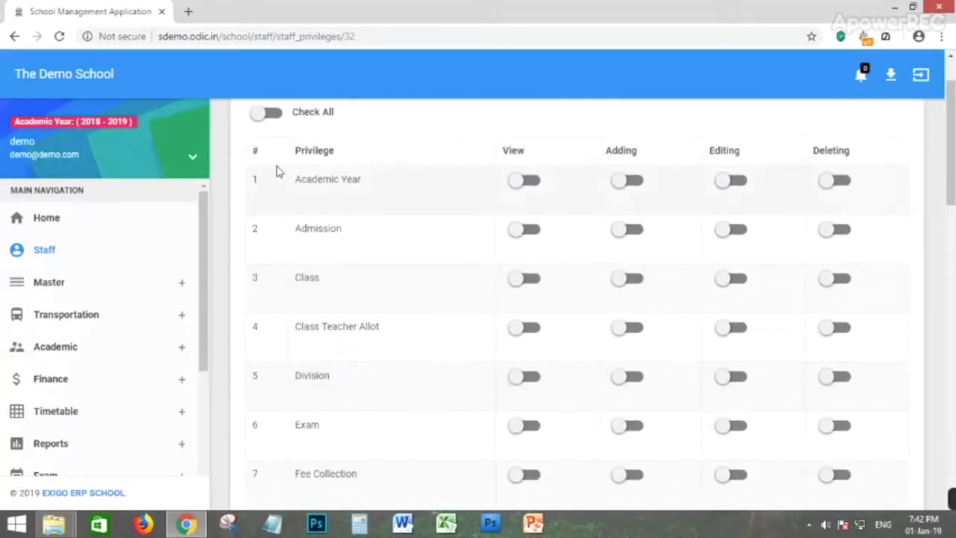
left_click(534, 188)
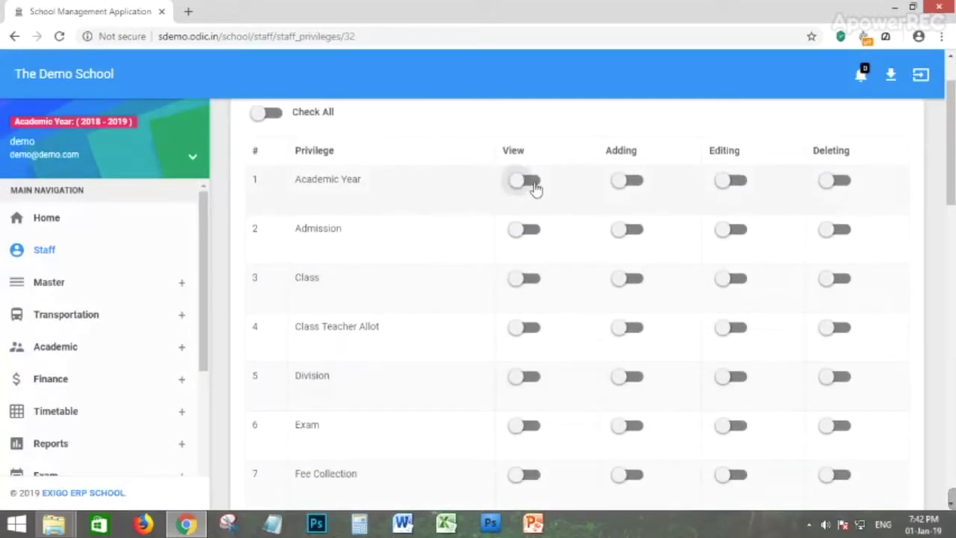
left_click(637, 186)
left_click(747, 187)
left_click(829, 179)
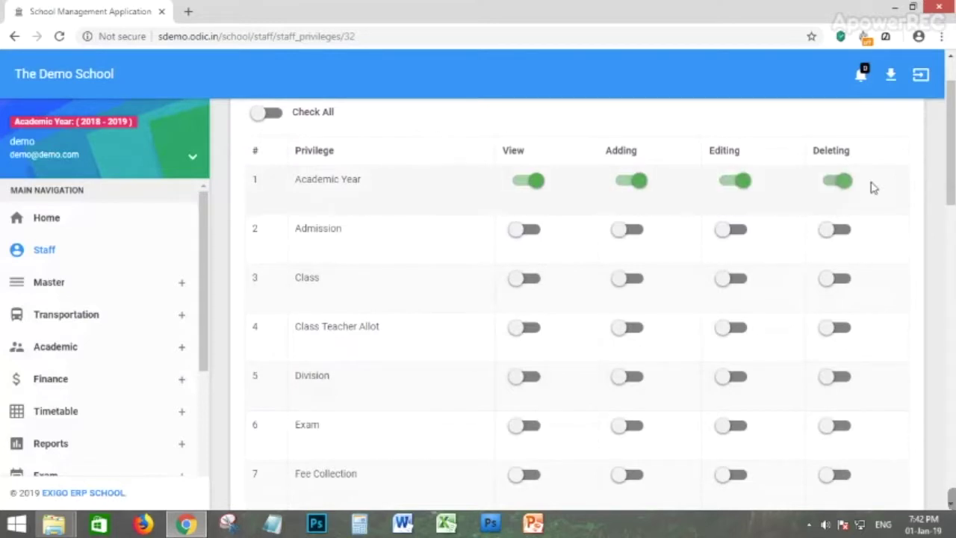
left_click(522, 183)
left_click(621, 185)
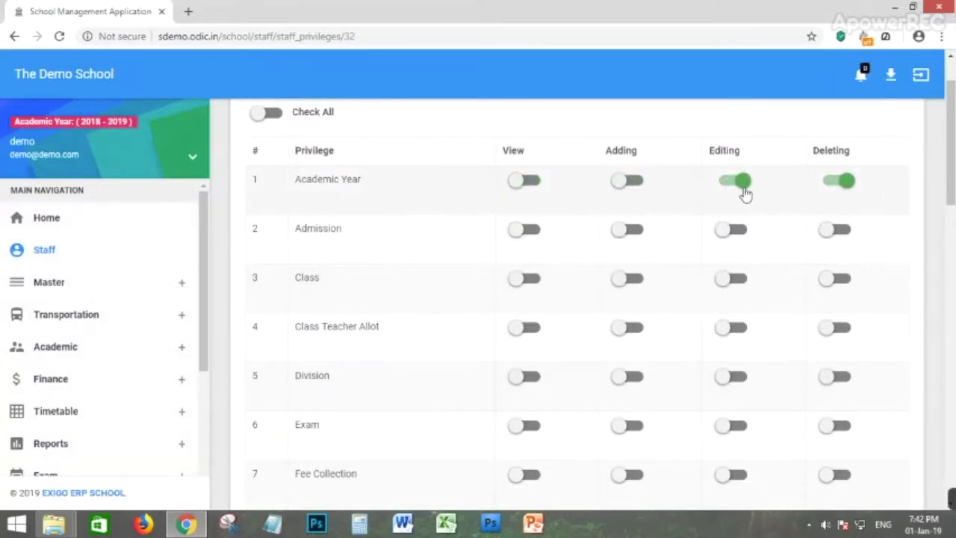
left_click(739, 184)
left_click(844, 182)
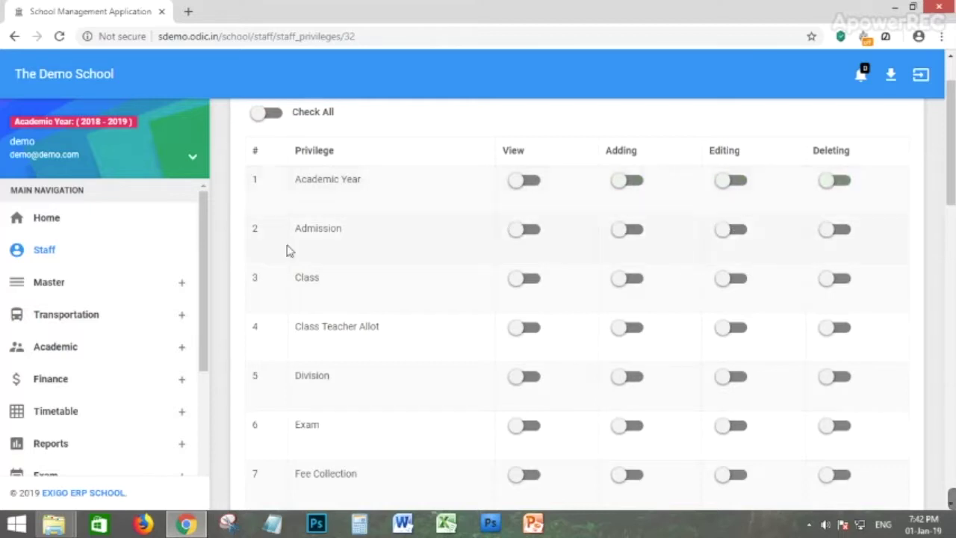
Enable view, add, edit and delete privileges for the Exam module.
scroll(369, 237, "down", 2)
scroll(324, 262, "down", 1)
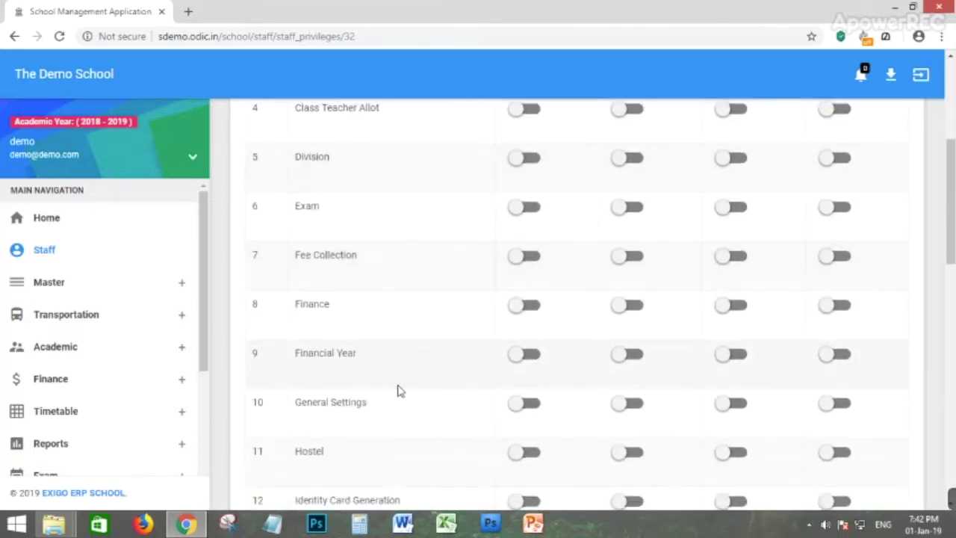
scroll(342, 320, "down", 1)
scroll(365, 427, "up", 5)
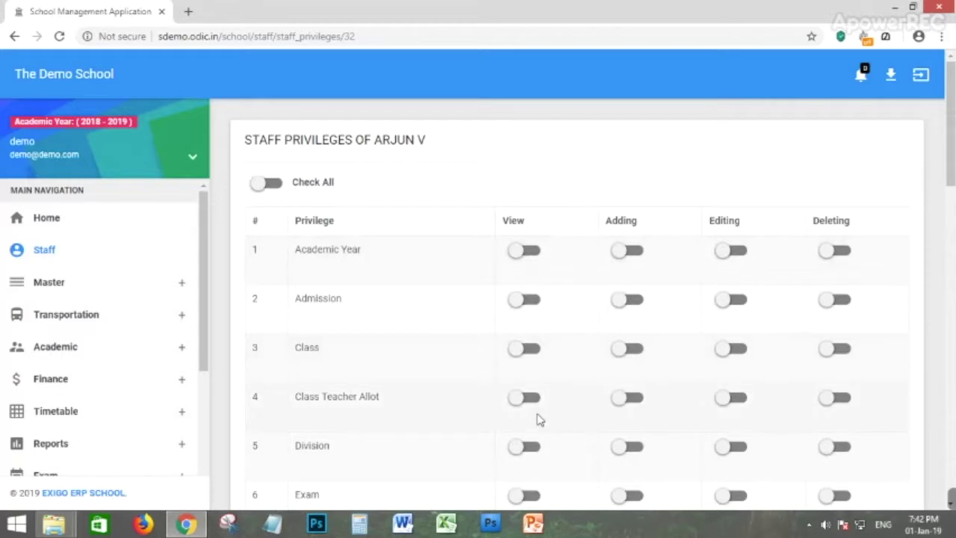
scroll(523, 423, "down", 1)
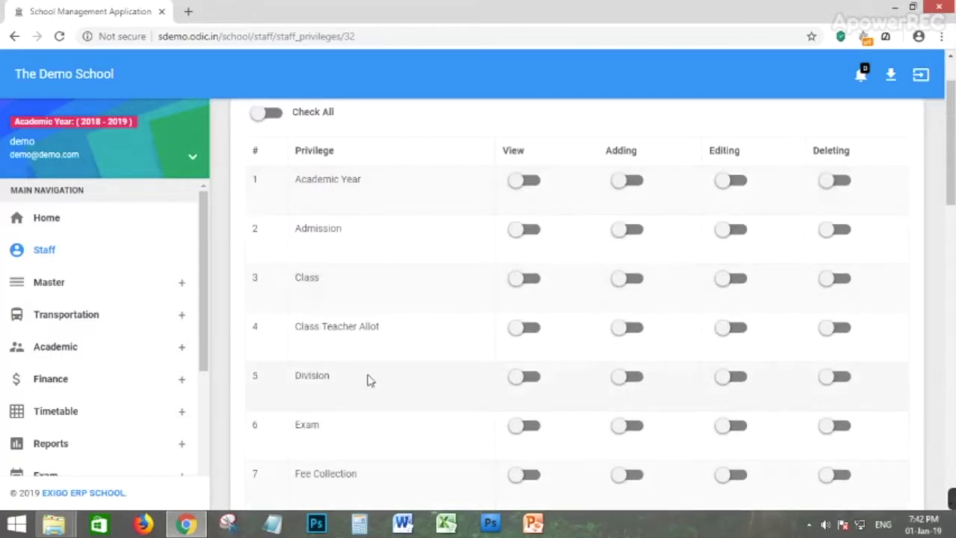
left_click(532, 427)
left_click(628, 426)
left_click(732, 426)
left_click(837, 426)
Switch on Check All to grant every privilege and save with Update.
scroll(538, 389, "up", 1)
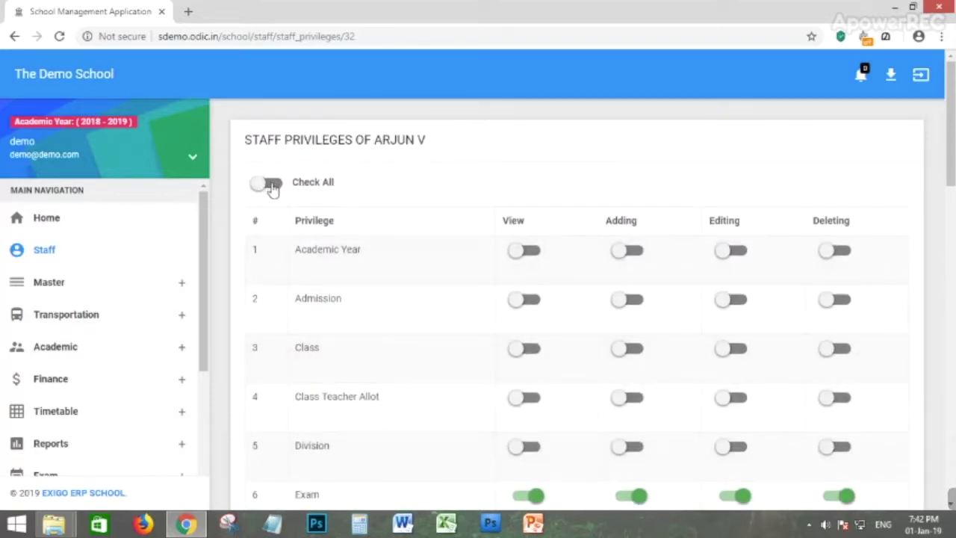
left_click(271, 184)
scroll(620, 352, "down", 12)
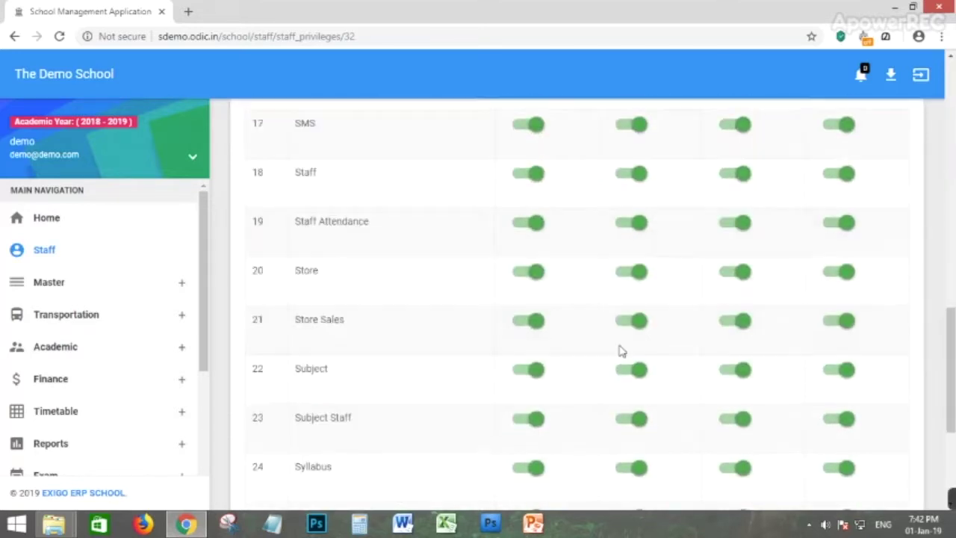
scroll(620, 351, "down", 3)
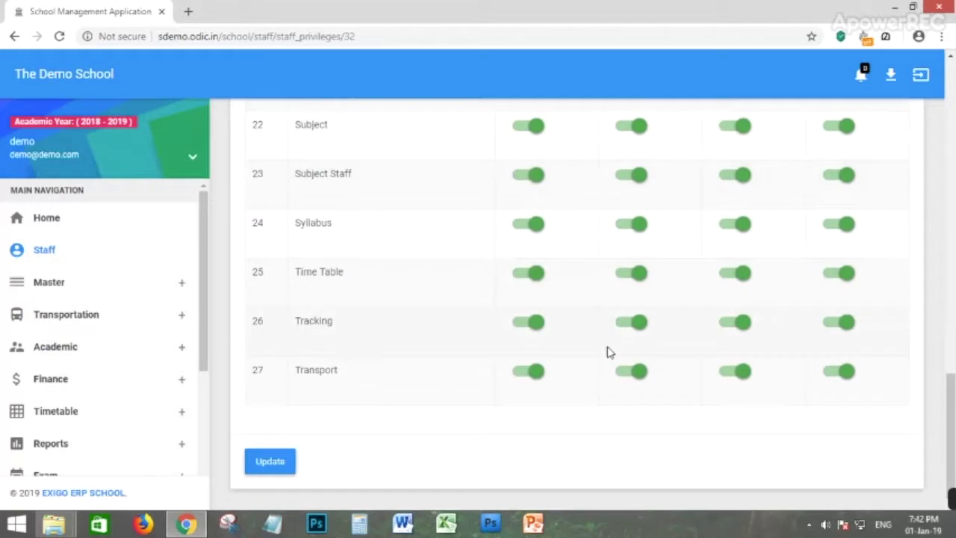
left_click(271, 463)
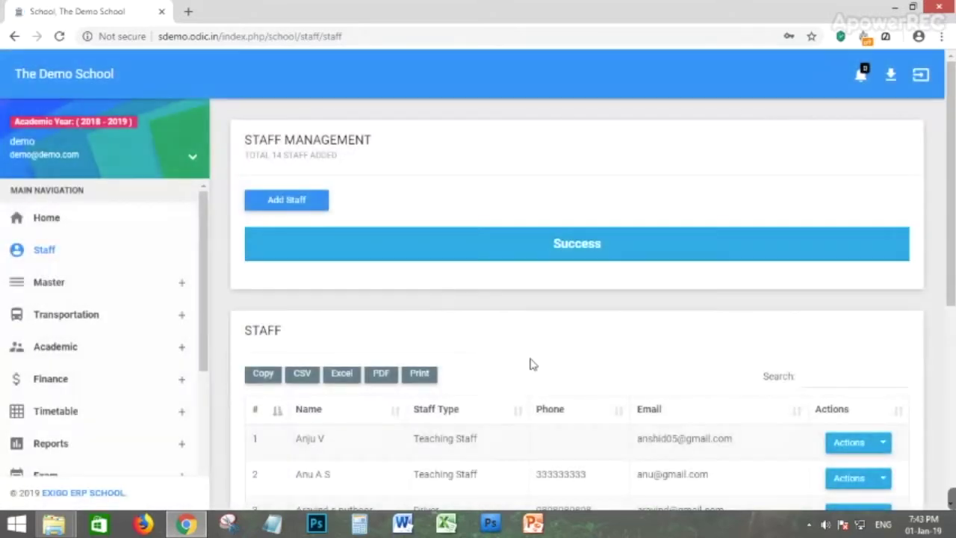
Delete the new staff row via Actions, confirm with Yes, Proceed!, and check the 13-staff list.
scroll(530, 363, "down", 3)
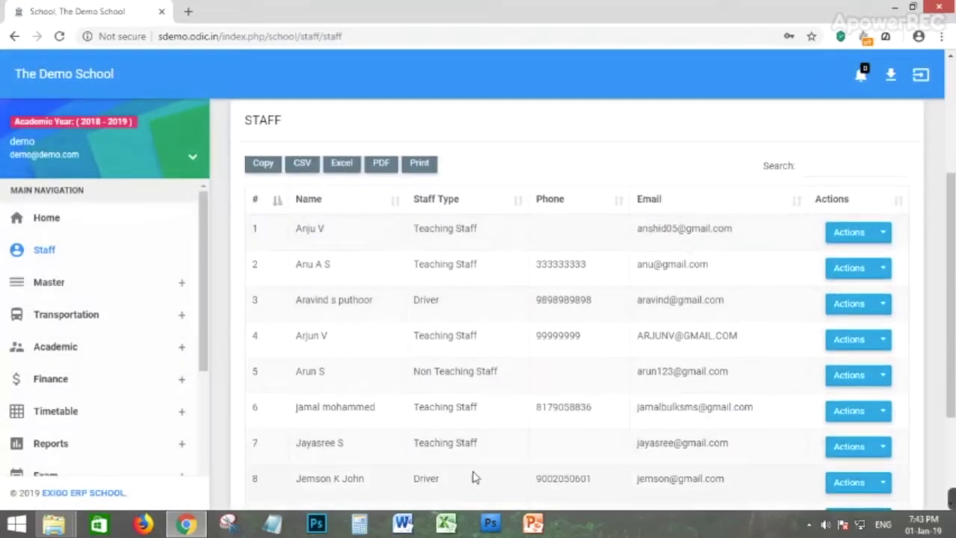
left_click(882, 340)
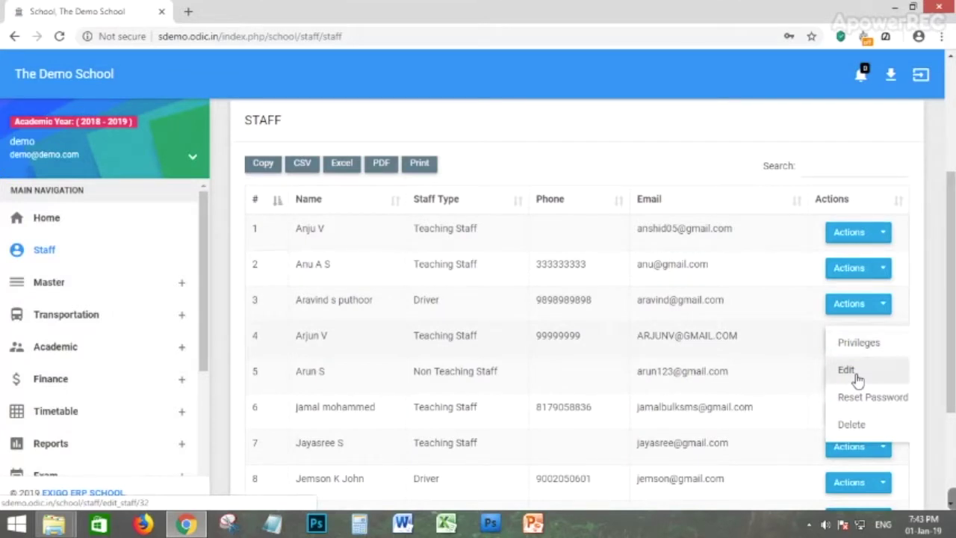
left_click(855, 425)
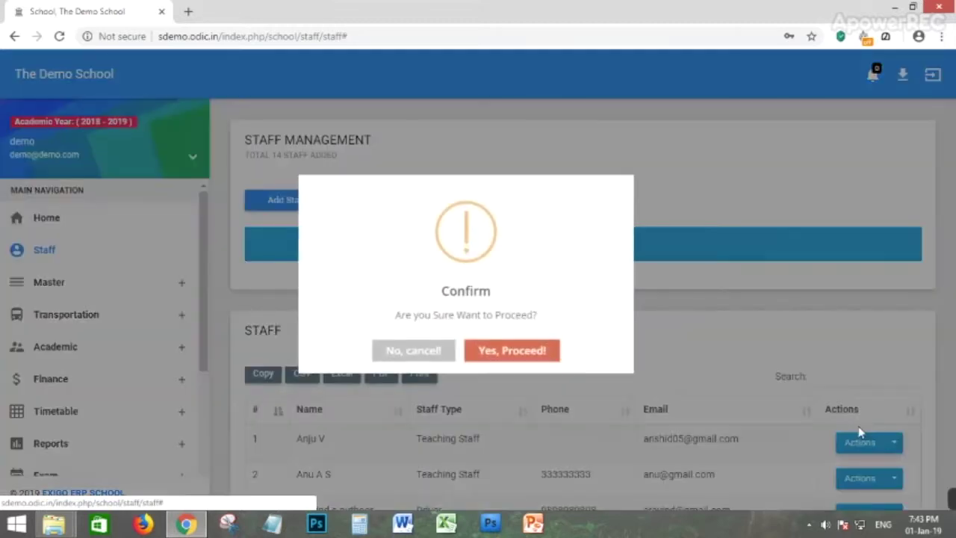
left_click(514, 351)
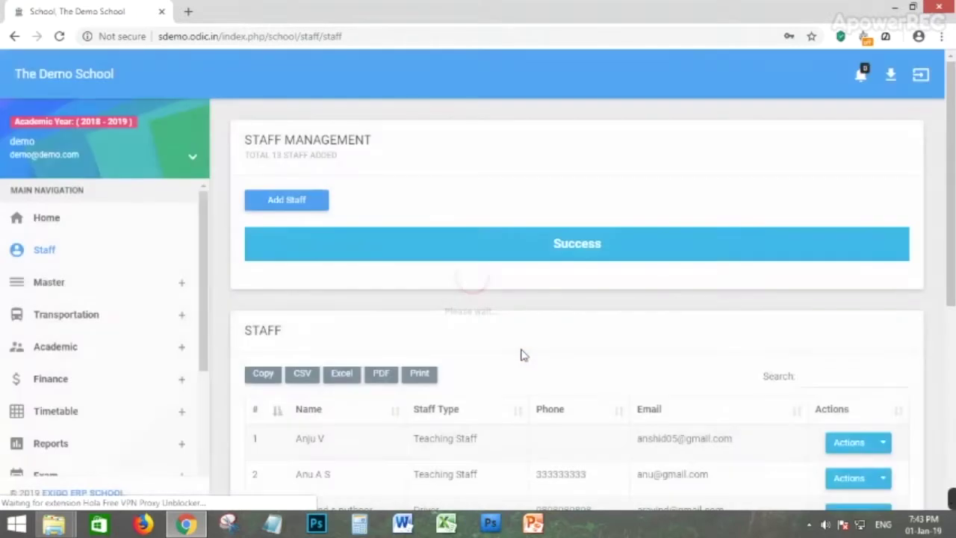
scroll(516, 358, "down", 2)
scroll(476, 365, "down", 3)
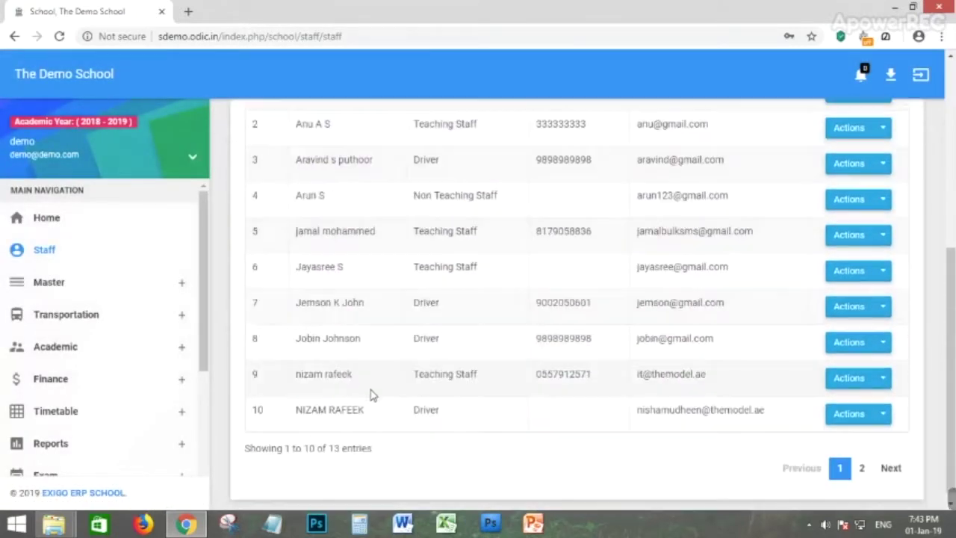
scroll(514, 369, "up", 5)
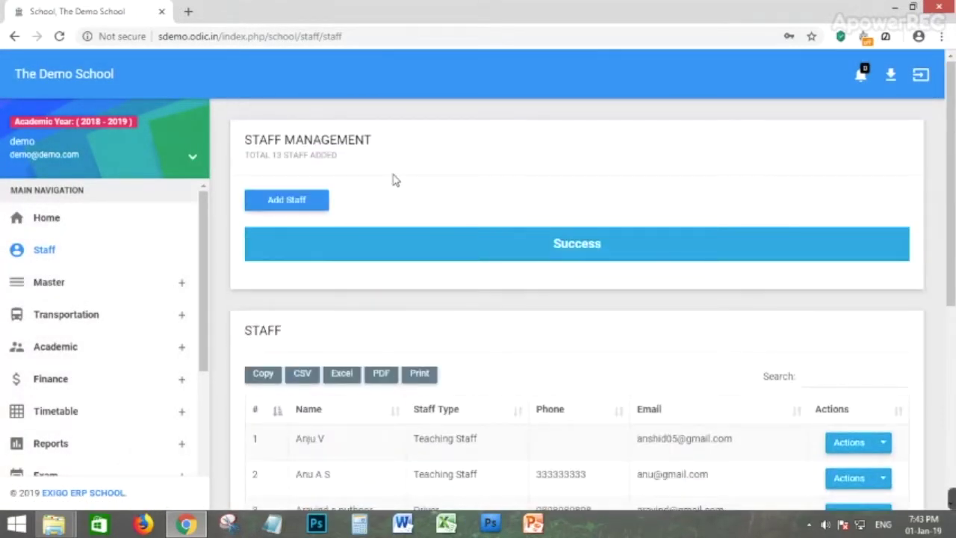
scroll(680, 166, "down", 2)
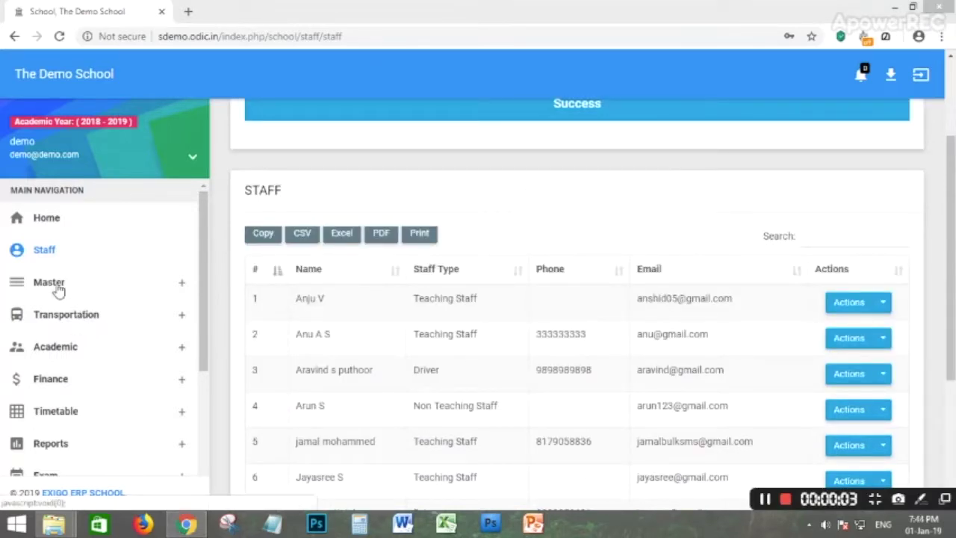
Open the school details under Master, check the e-mail, save with Update Values and dismiss the success message.
left_click(101, 288)
scroll(101, 292, "down", 2)
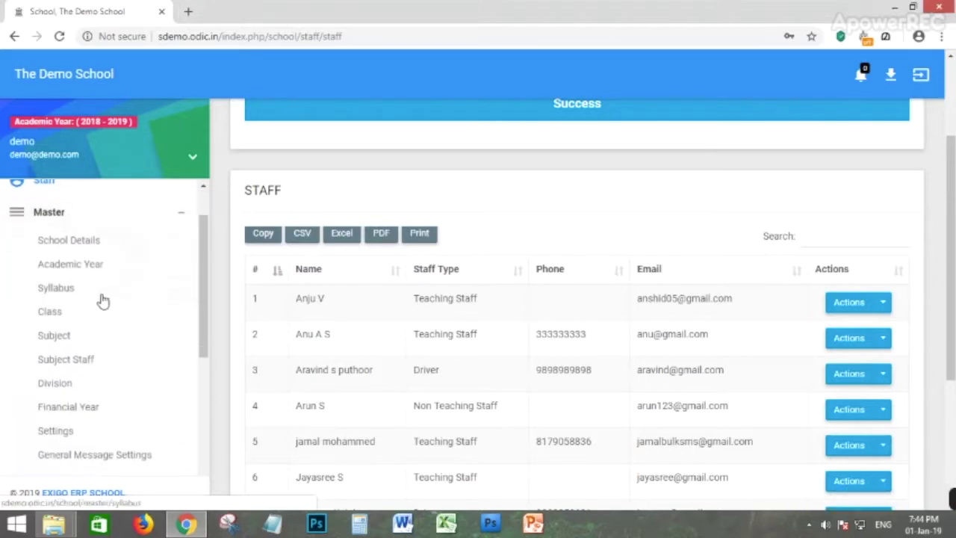
left_click(57, 246)
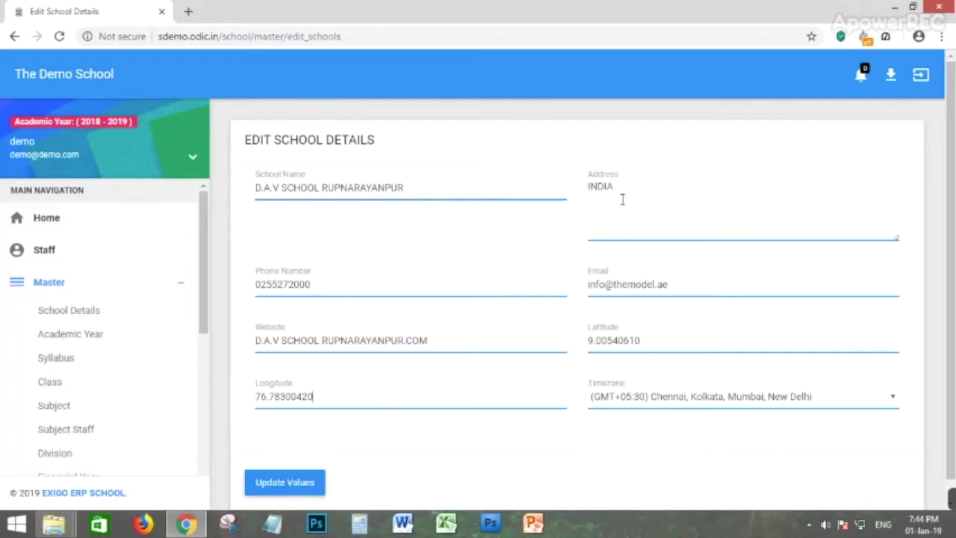
left_click(671, 283)
left_click(285, 486)
left_click(284, 483)
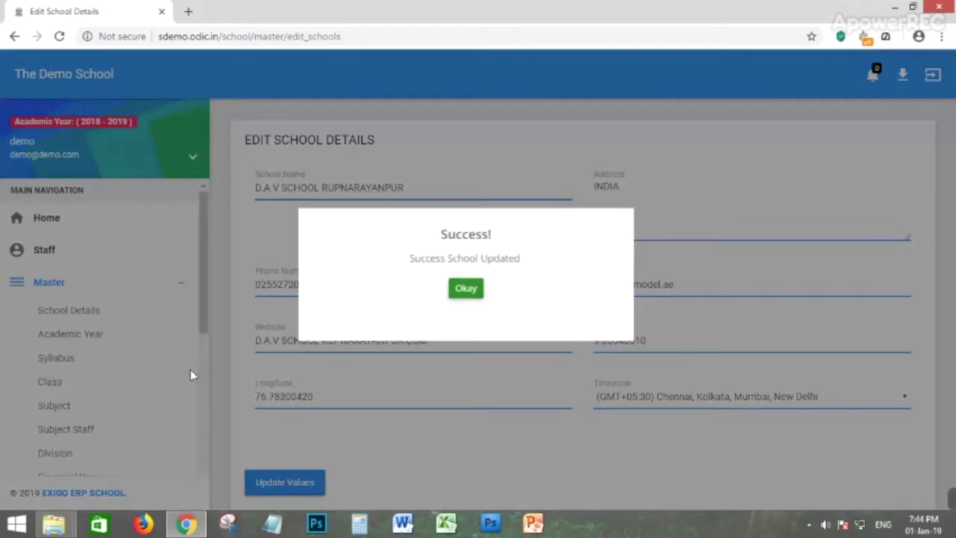
left_click(472, 292)
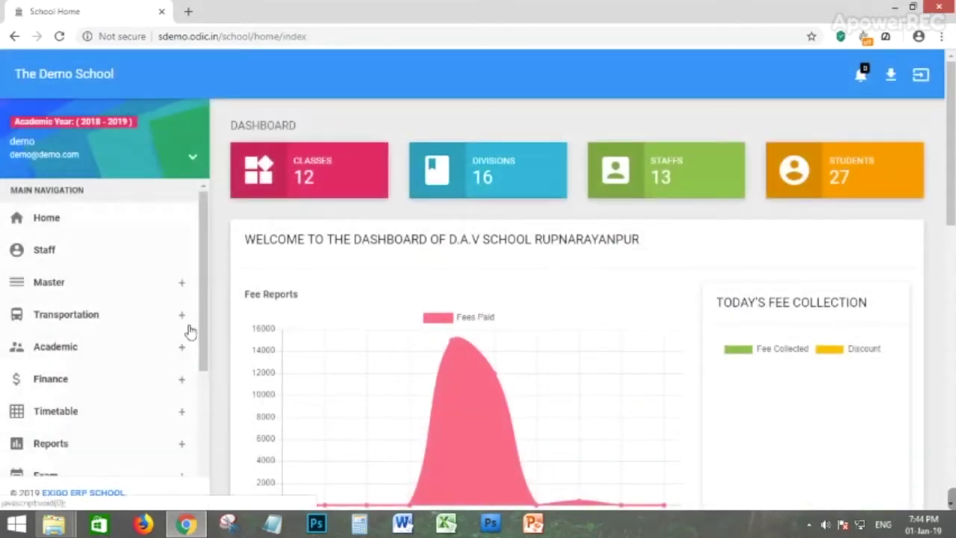
Open Master > Academic Year and scroll to the table listing both 2018-2019 years.
left_click(60, 291)
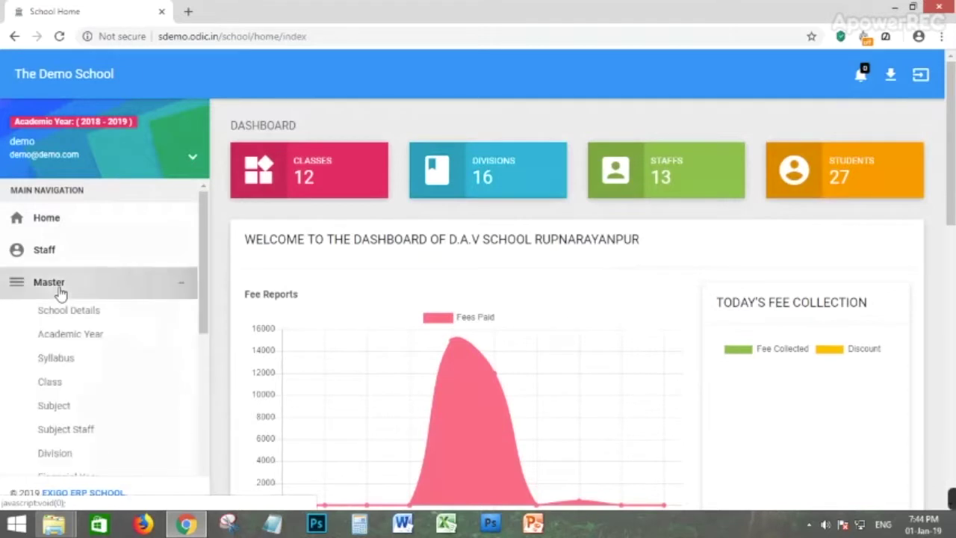
left_click(66, 337)
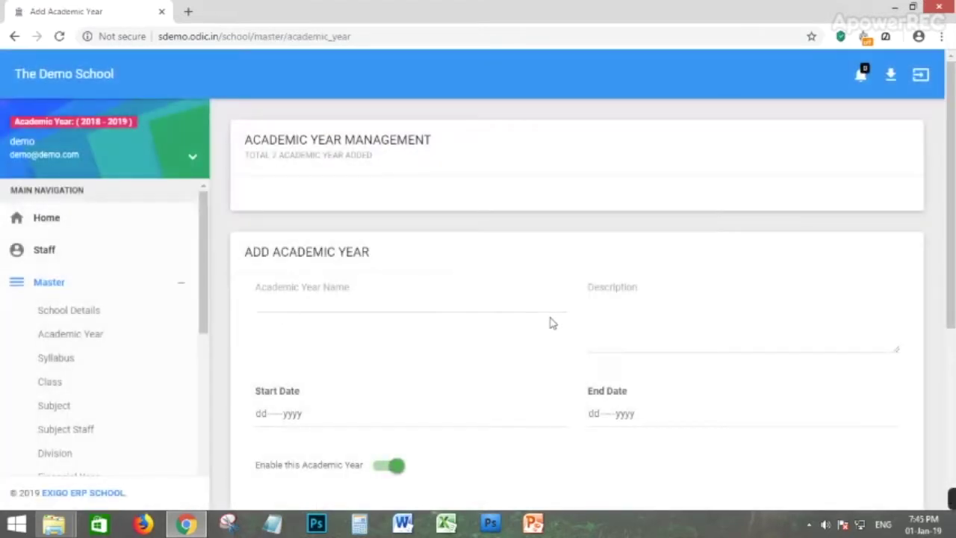
scroll(333, 410, "down", 1)
scroll(486, 351, "down", 3)
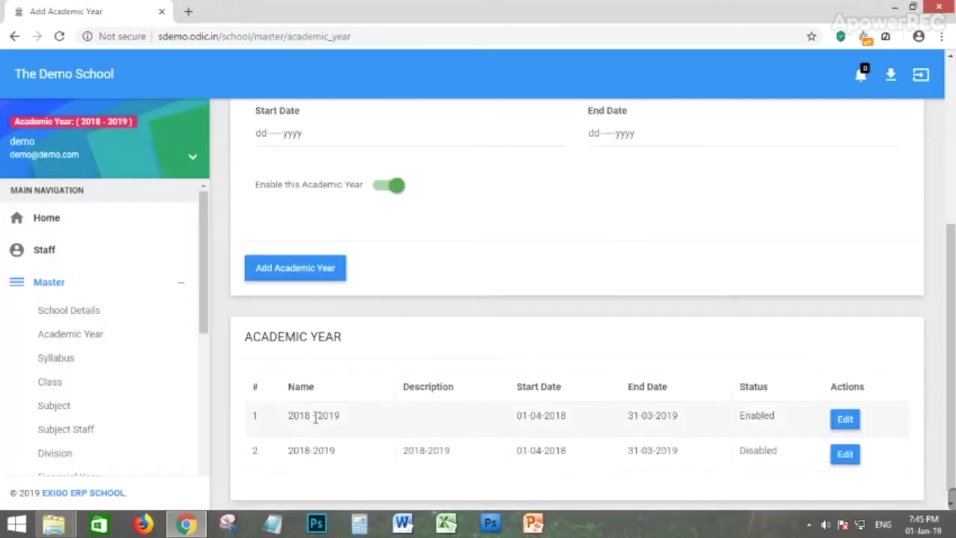
scroll(495, 384, "up", 3)
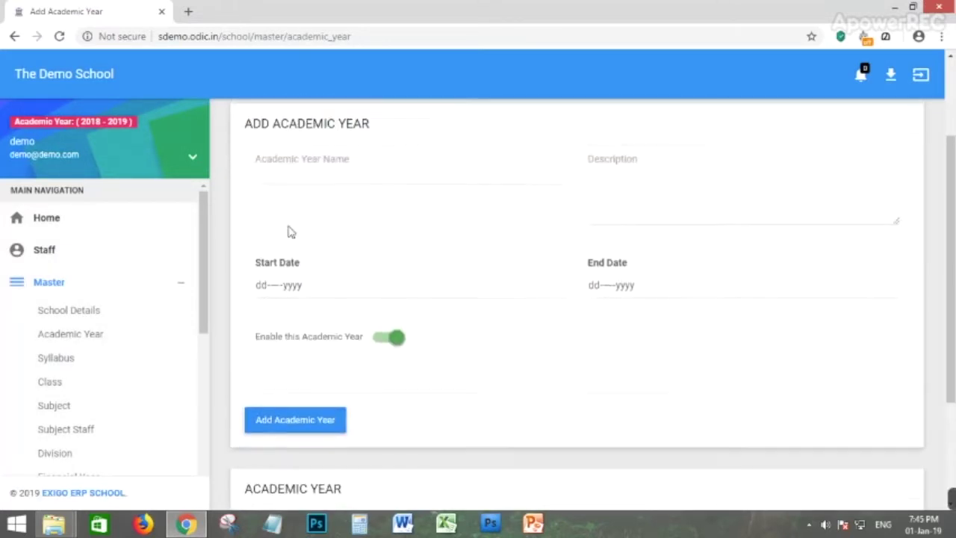
left_click(350, 231)
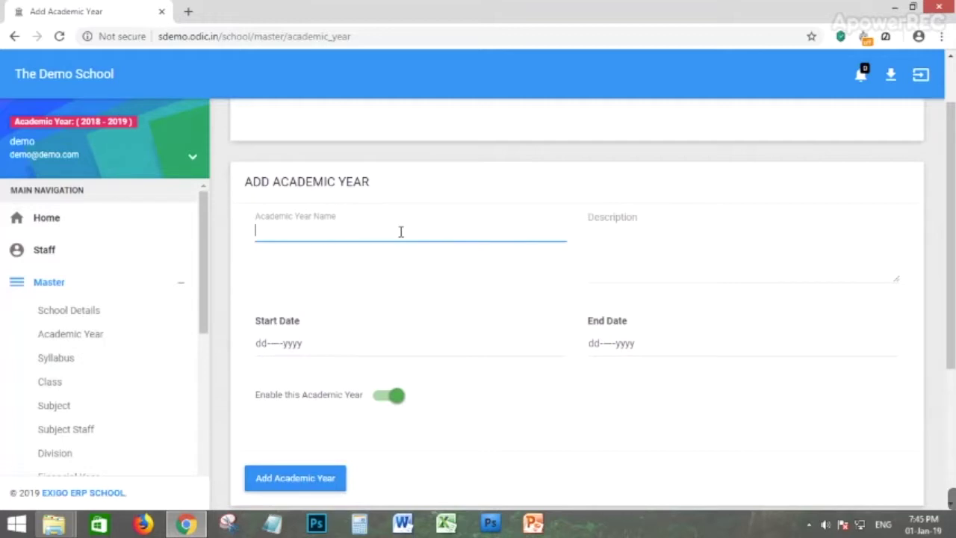
left_click(648, 242)
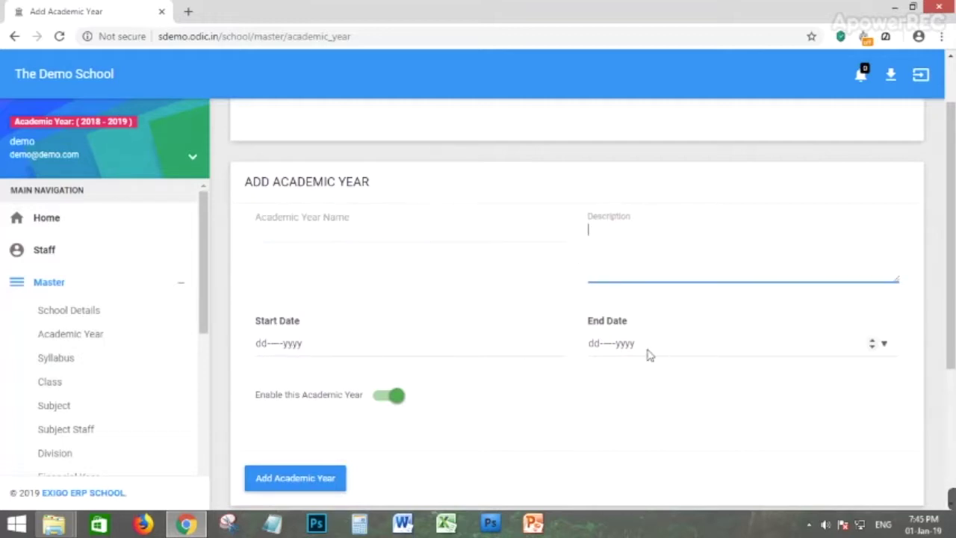
scroll(336, 462, "down", 1)
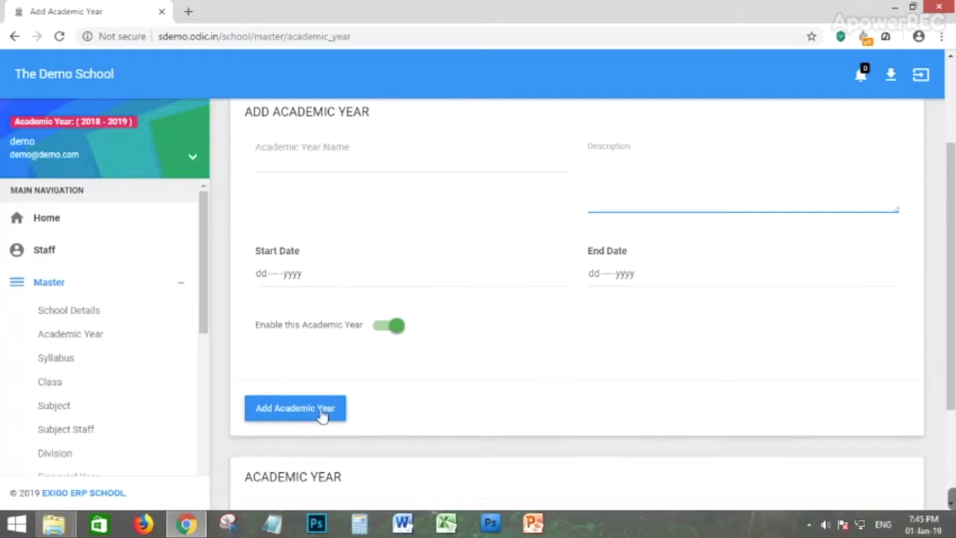
scroll(579, 399, "up", 2)
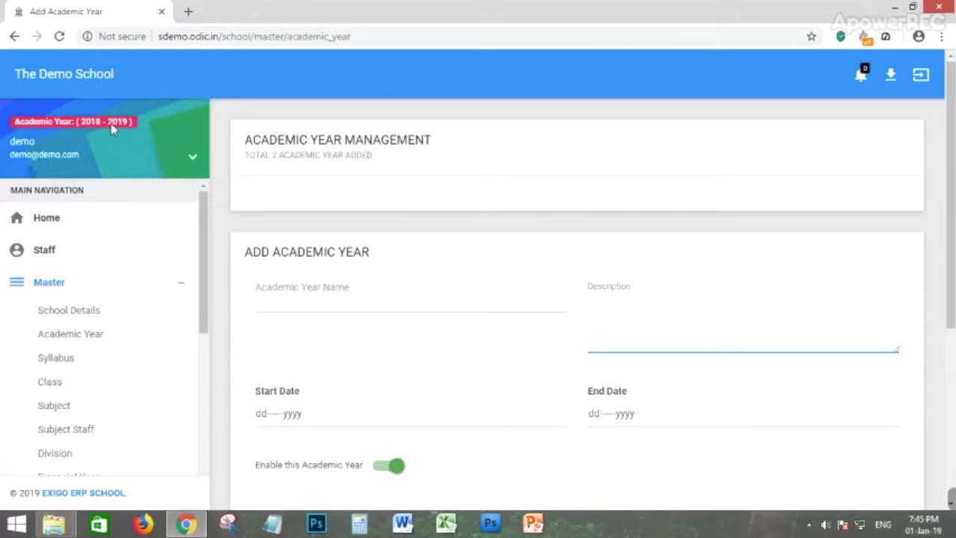
scroll(369, 459, "down", 4)
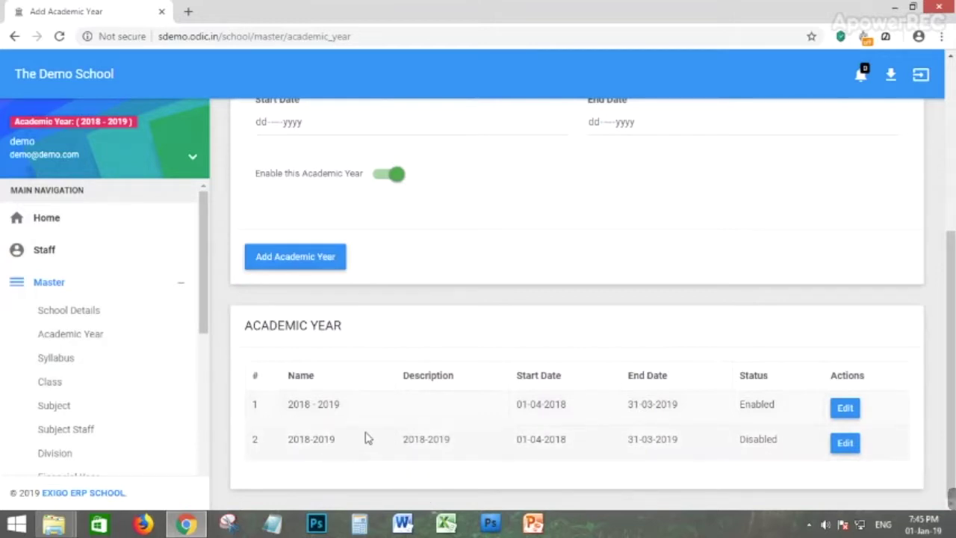
Resave the second 2018-2019 academic year with Enable this Academic Year left off and confirm.
left_click(844, 444)
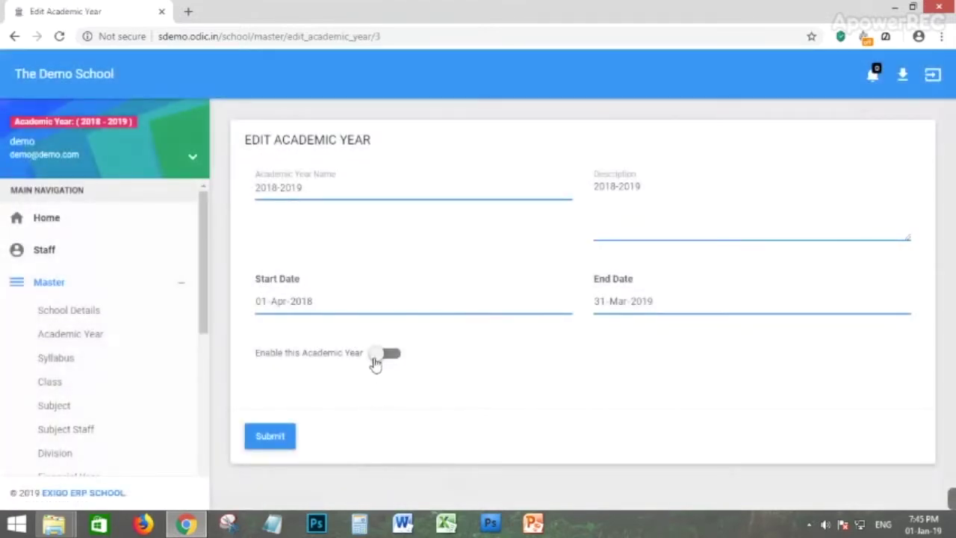
left_click(386, 356)
left_click(386, 361)
left_click(273, 440)
left_click(483, 357)
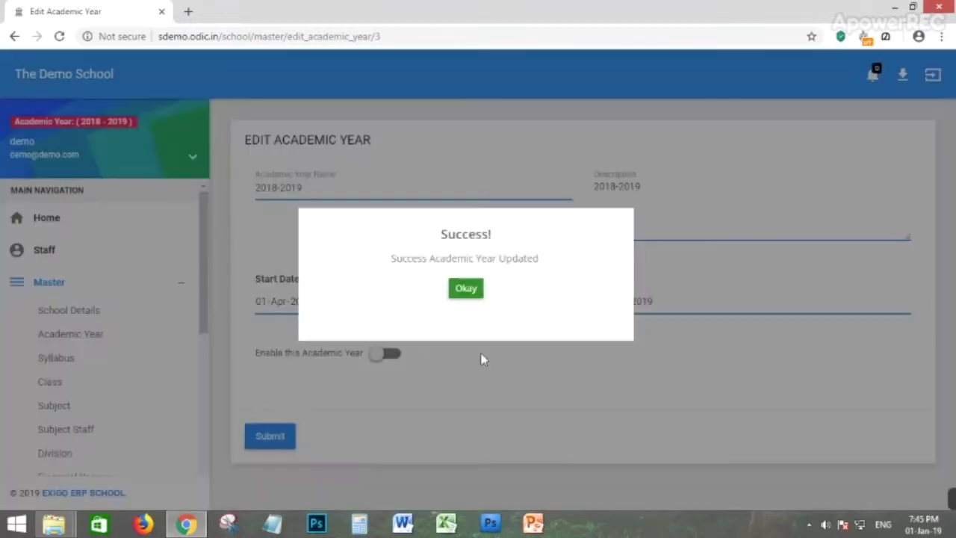
left_click(466, 288)
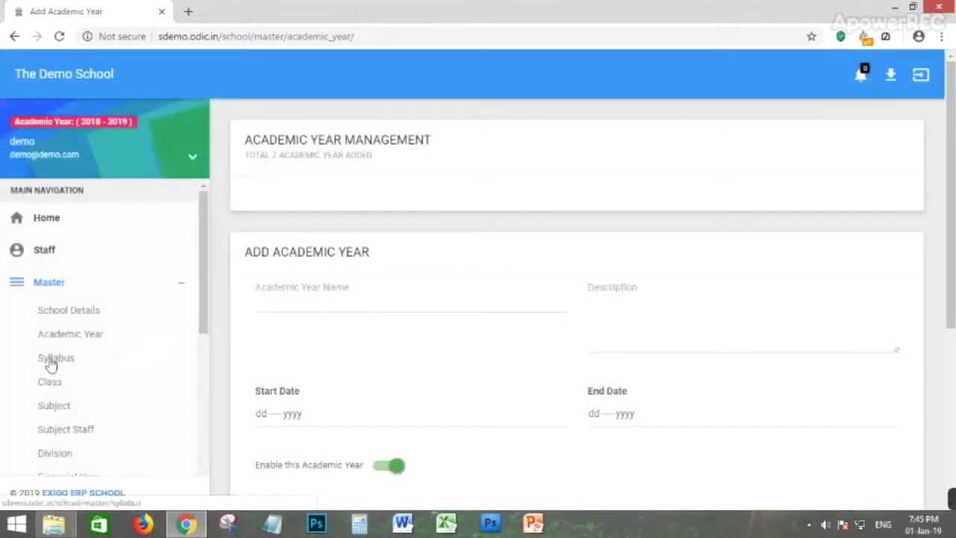
Review the four syllabuses, including CBSE and ICSE, and start a new syllabus in Add Syllabus.
left_click(51, 363)
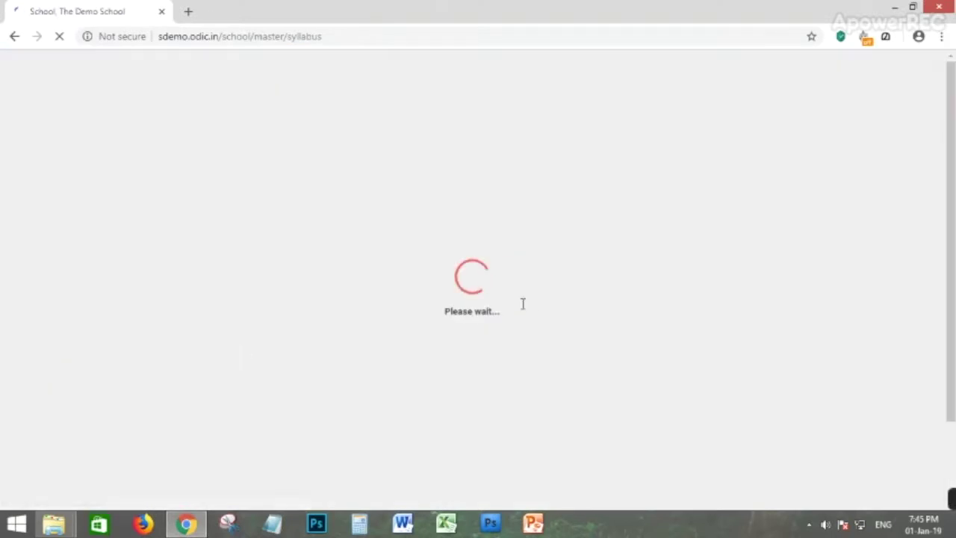
scroll(565, 305, "down", 2)
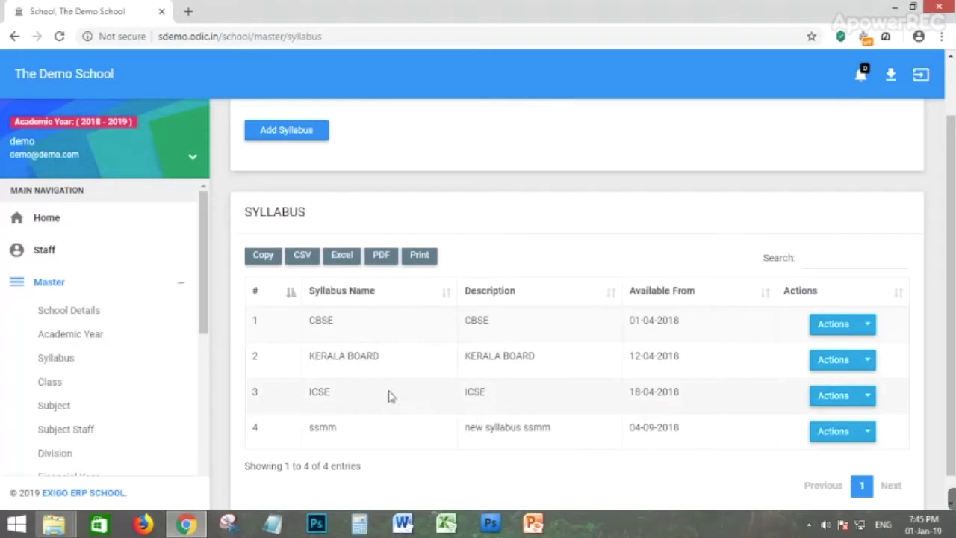
scroll(389, 397, "up", 2)
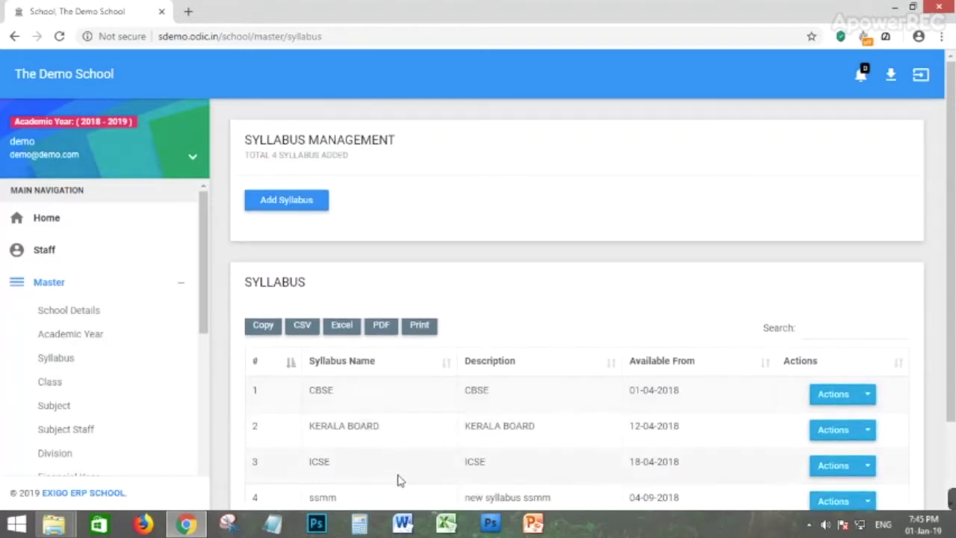
left_click(290, 207)
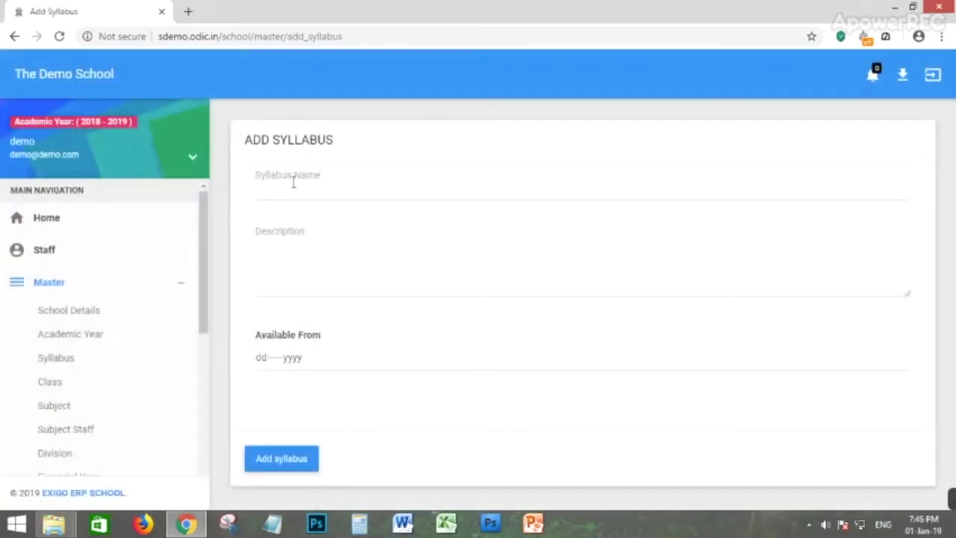
left_click(294, 183)
Accept 01 Jan 2019 as Available From in the syllabus form, then go to Class Management.
left_click(546, 266)
left_click(275, 360)
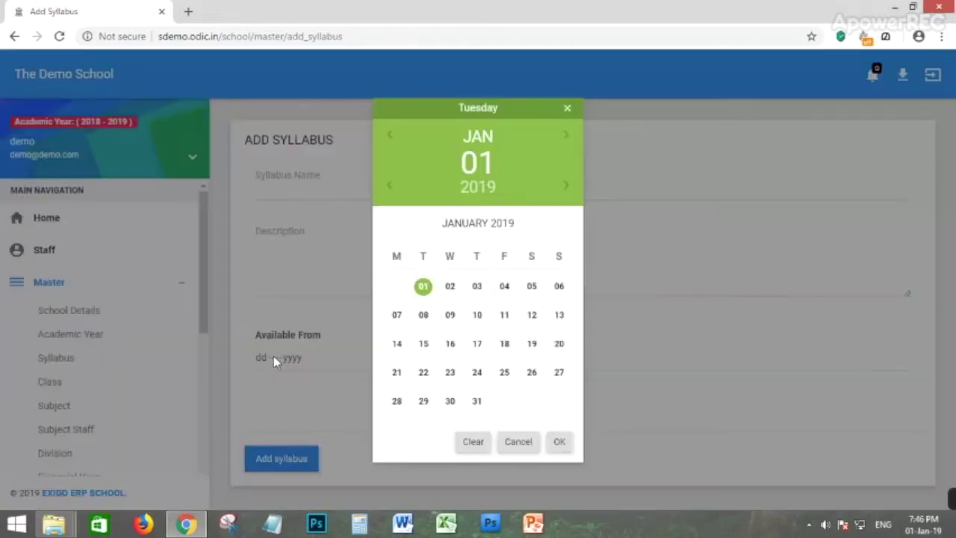
left_click(560, 442)
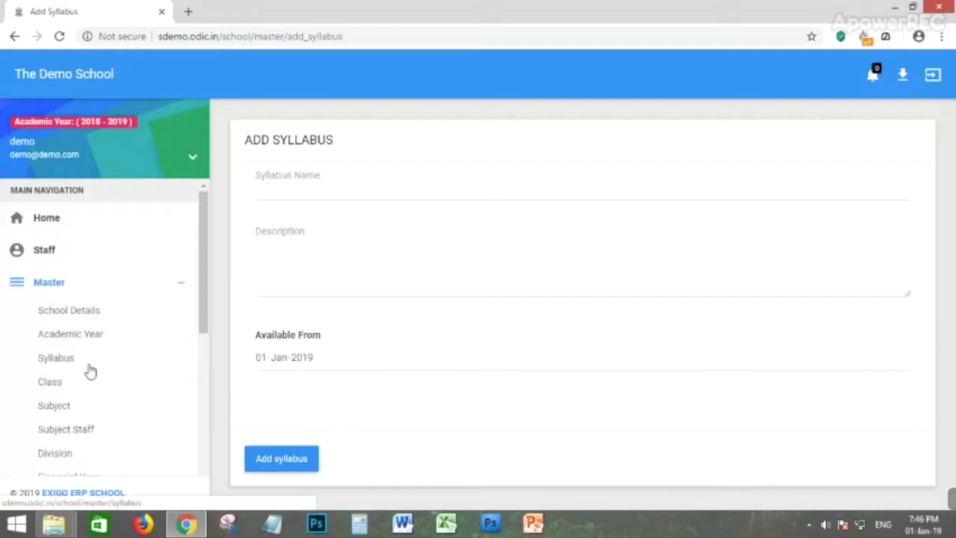
left_click(51, 383)
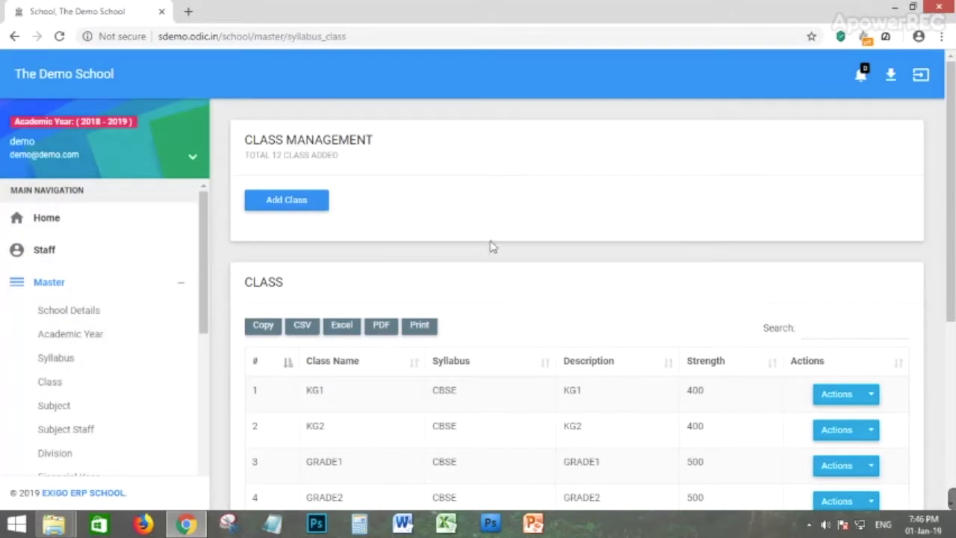
Look through the 12 CBSE classes and check KG1's edit and delete options without choosing one.
scroll(478, 262, "down", 2)
scroll(508, 288, "up", 1)
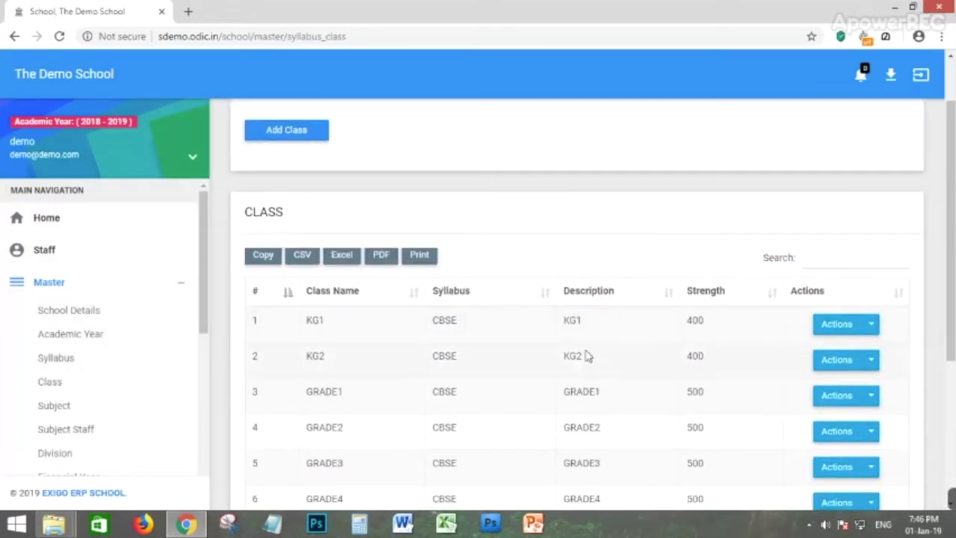
scroll(621, 341, "down", 1)
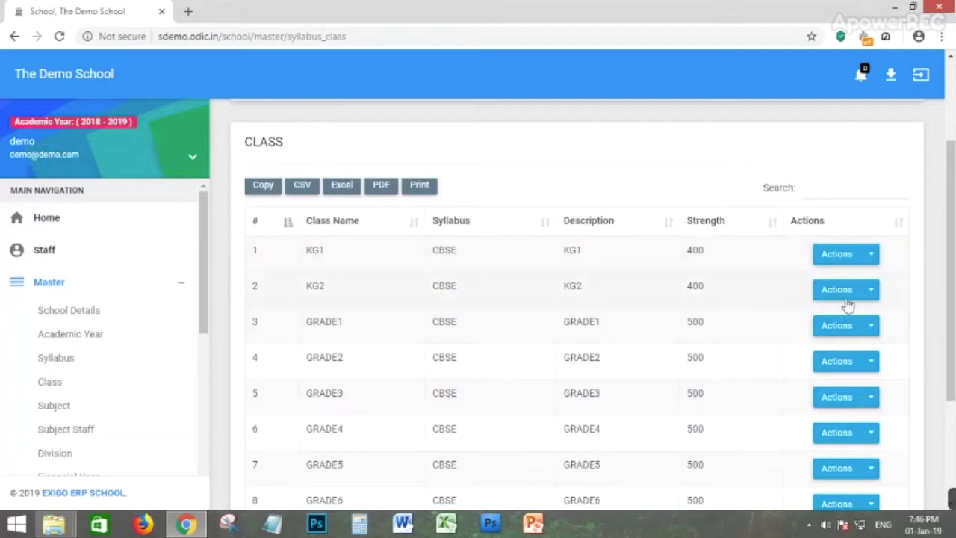
left_click(869, 262)
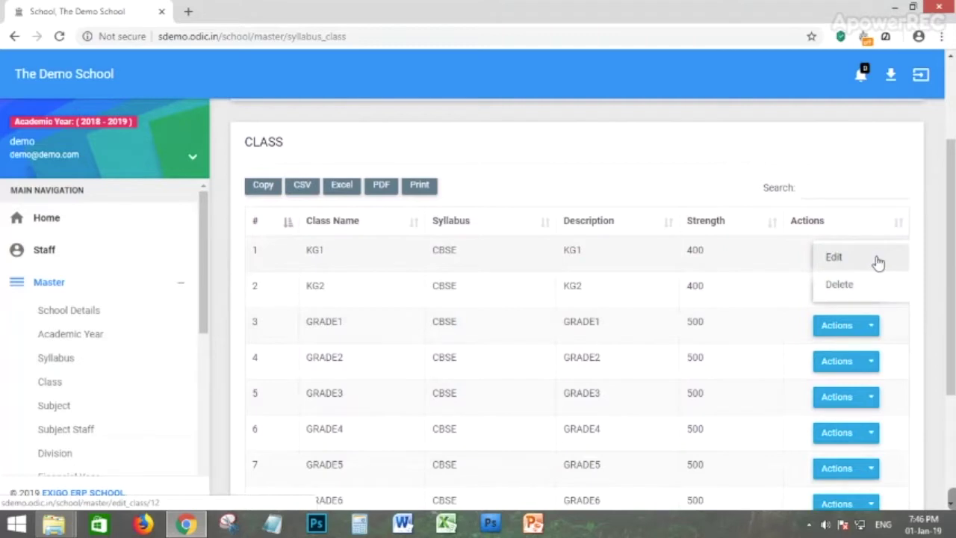
left_click(634, 163)
scroll(471, 241, "up", 2)
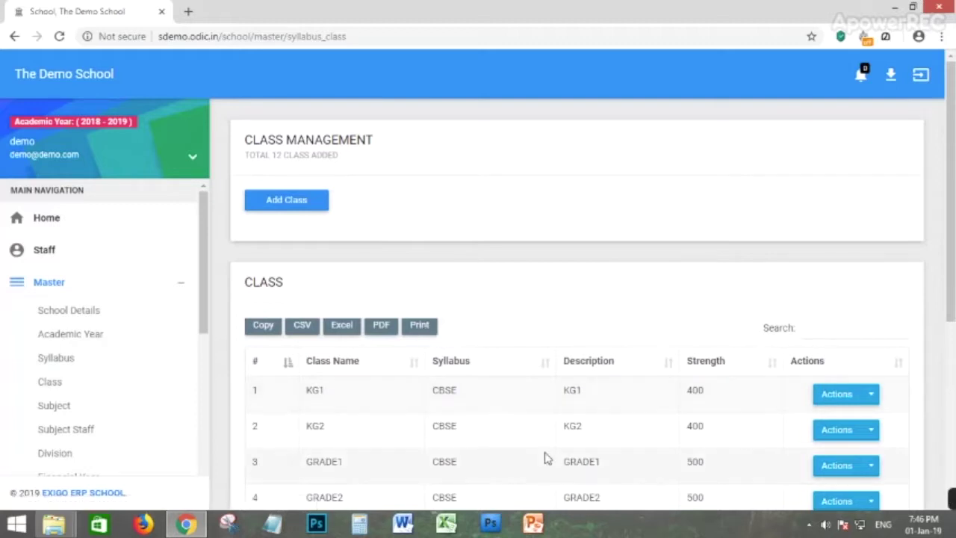
Begin a new class with syllabus CBSE and class name 5, then move to the subject list.
left_click(280, 203)
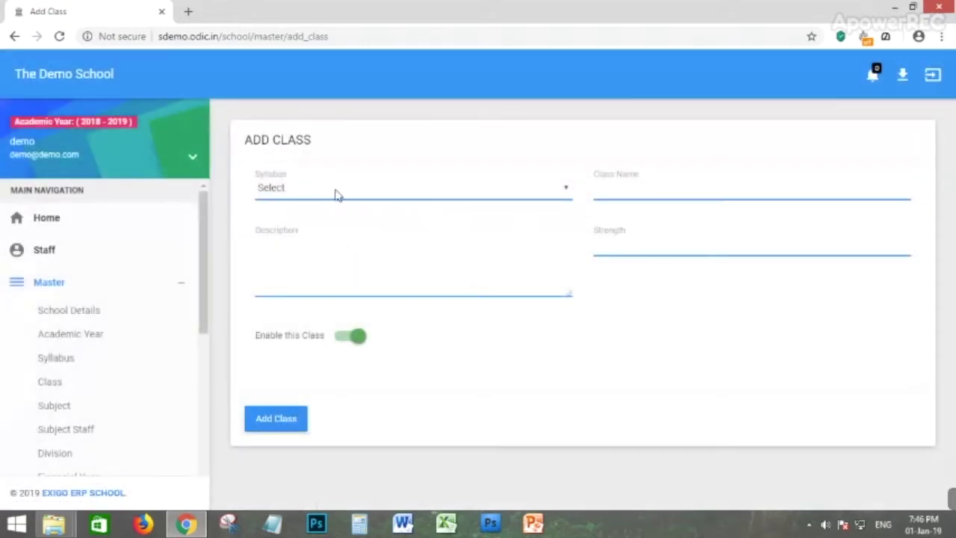
left_click(335, 193)
left_click(304, 217)
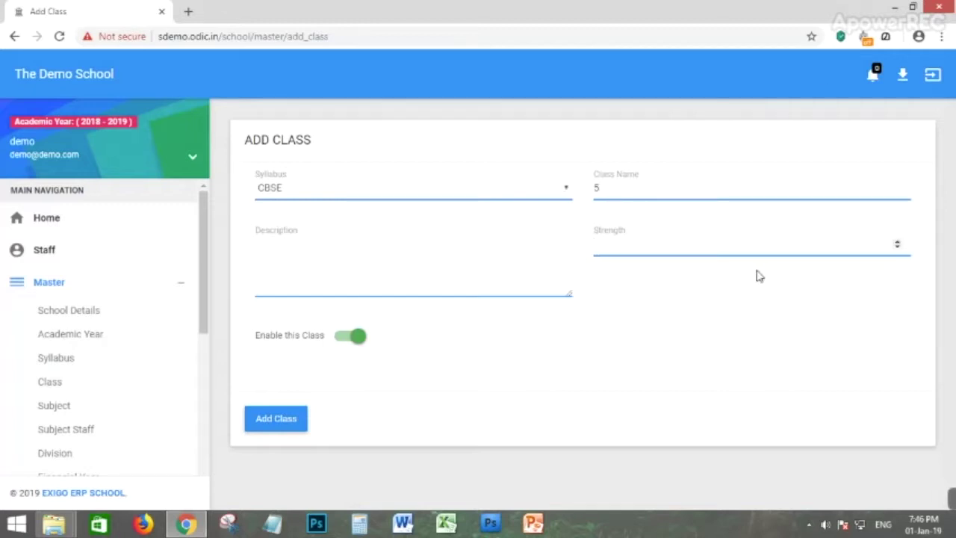
left_click(331, 285)
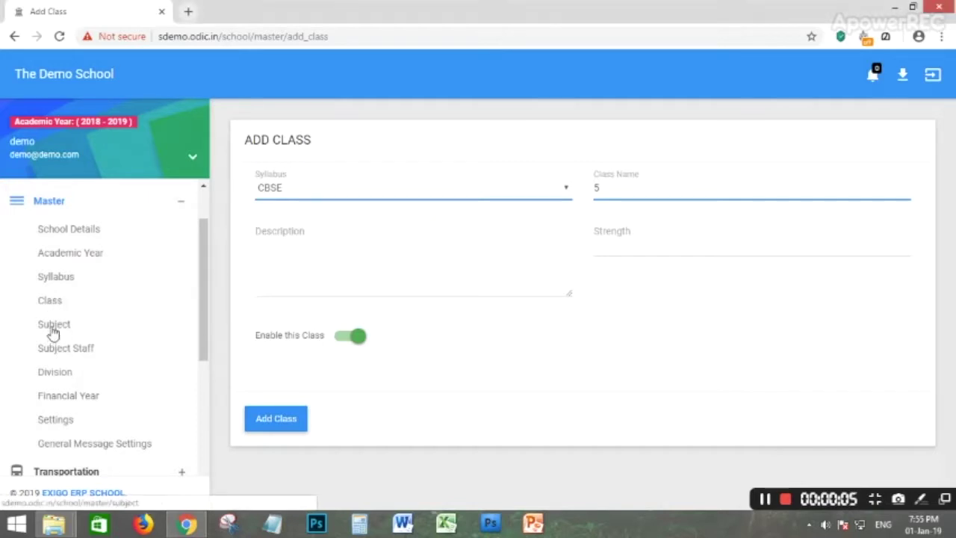
left_click(54, 328)
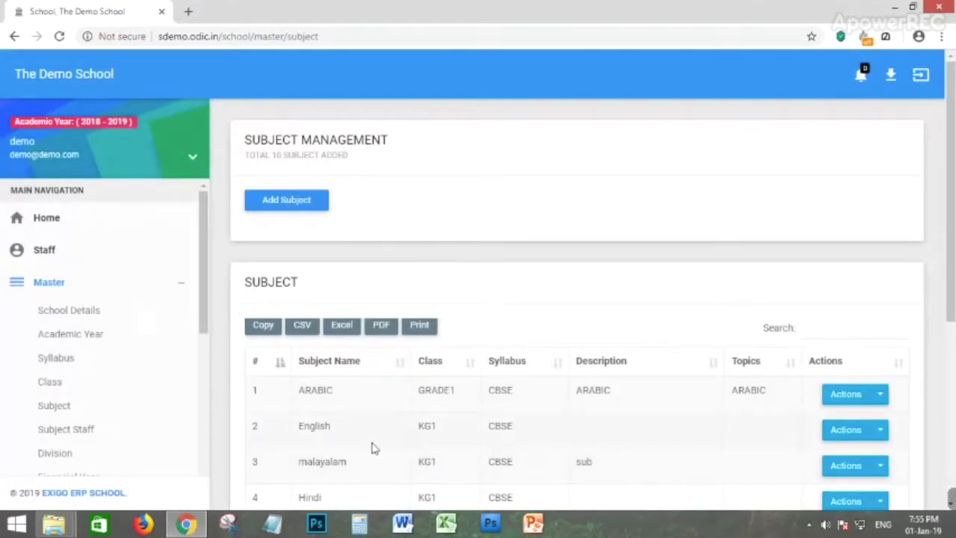
Browse the 10 subjects, inspect the ARABIC row's options, and open Add Subject.
scroll(312, 421, "down", 1)
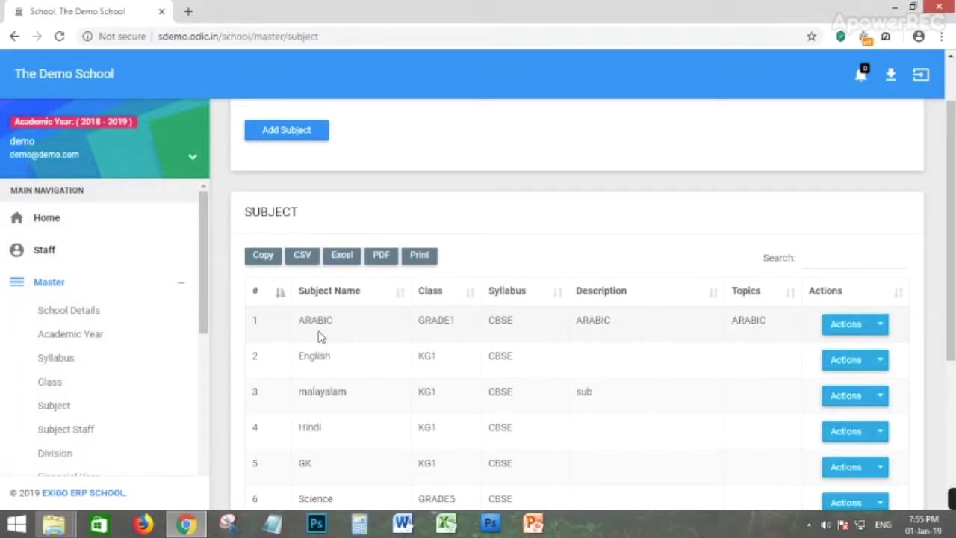
scroll(508, 323, "down", 1)
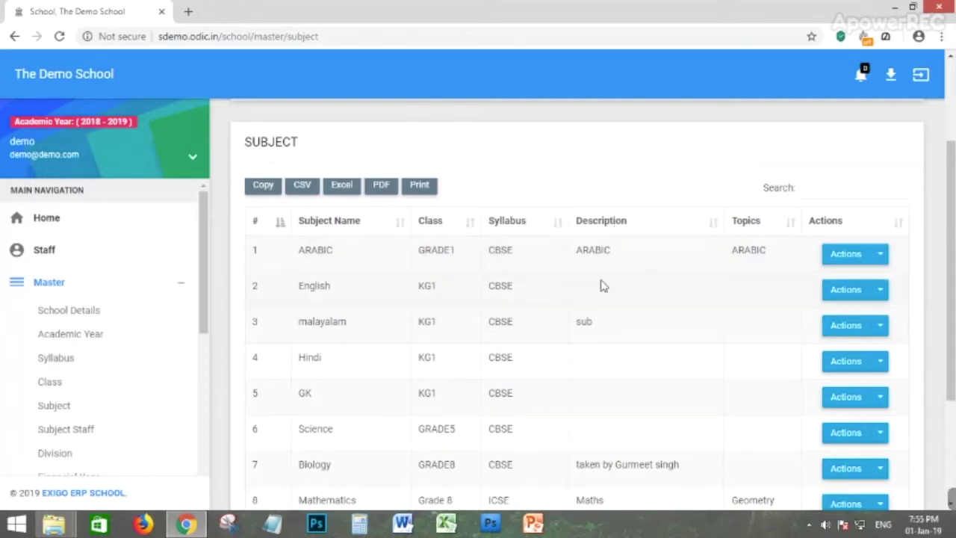
left_click(882, 255)
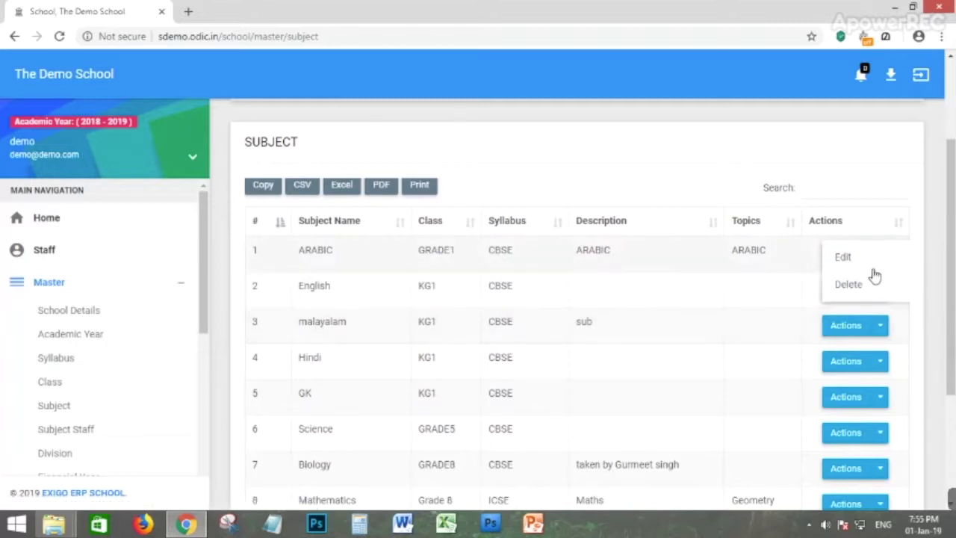
left_click(879, 256)
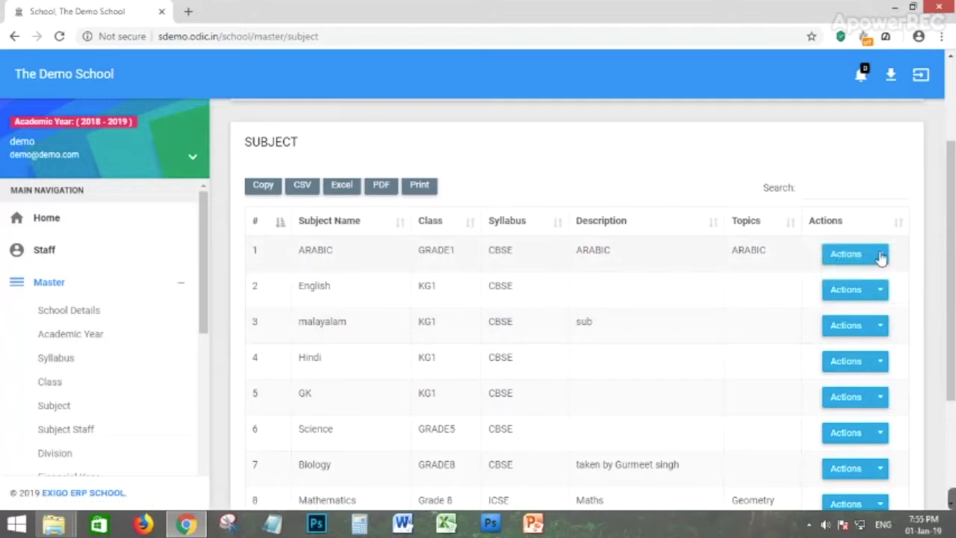
left_click(881, 257)
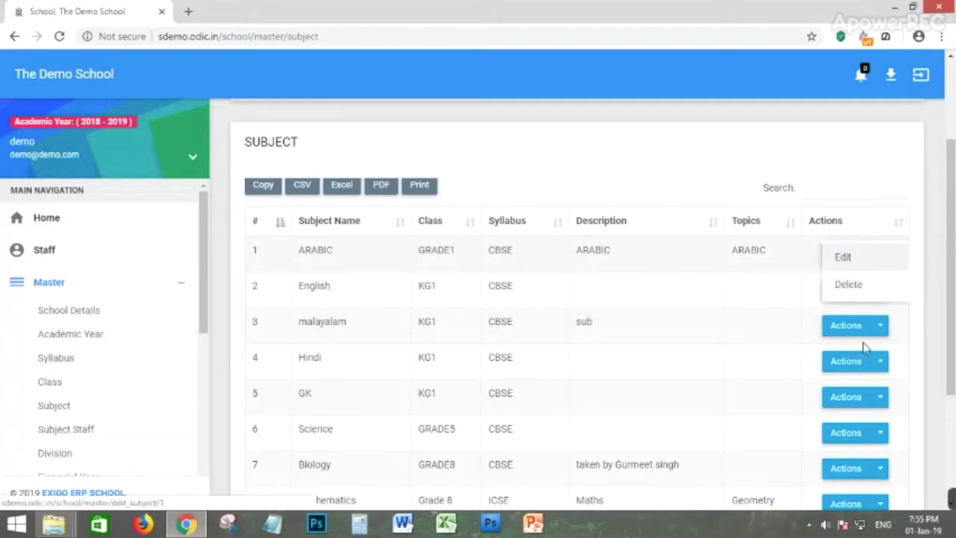
left_click(691, 186)
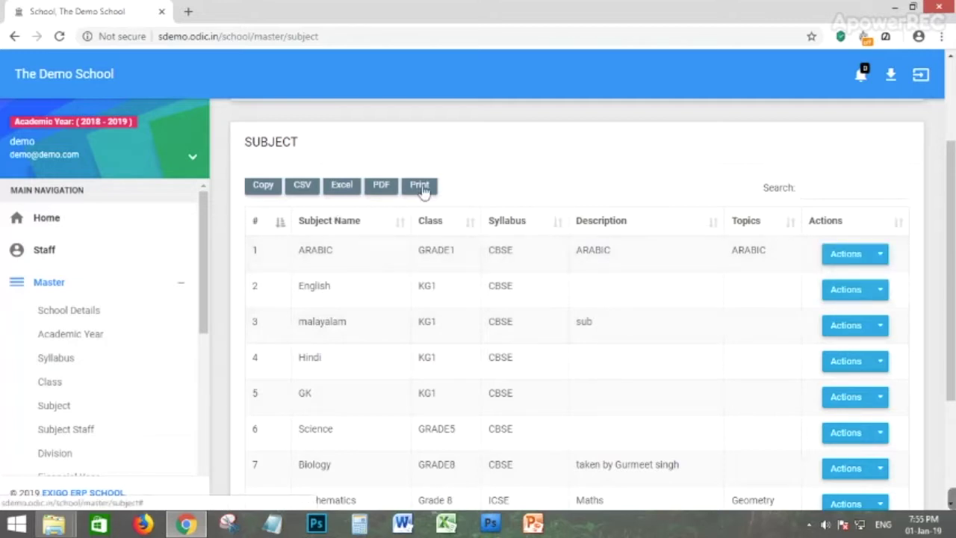
scroll(419, 239, "up", 2)
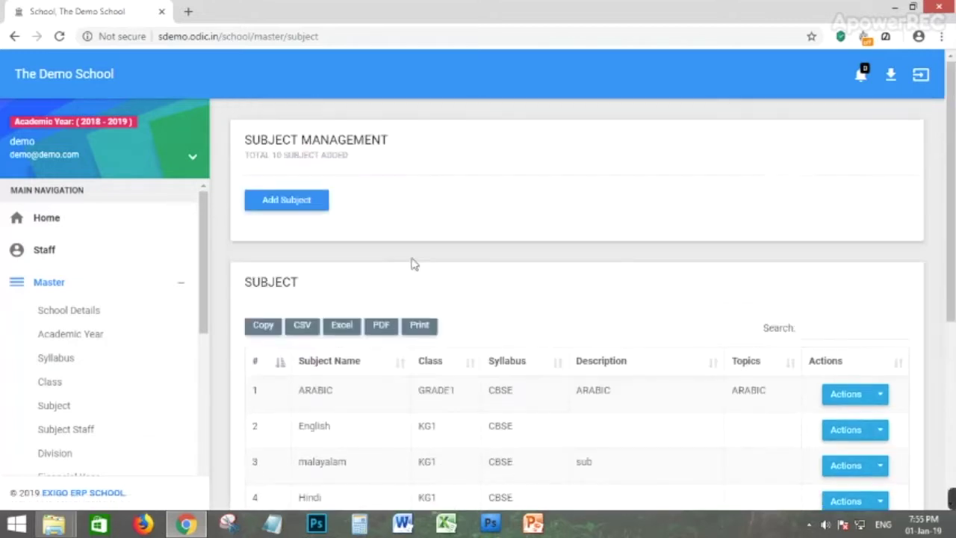
left_click(277, 204)
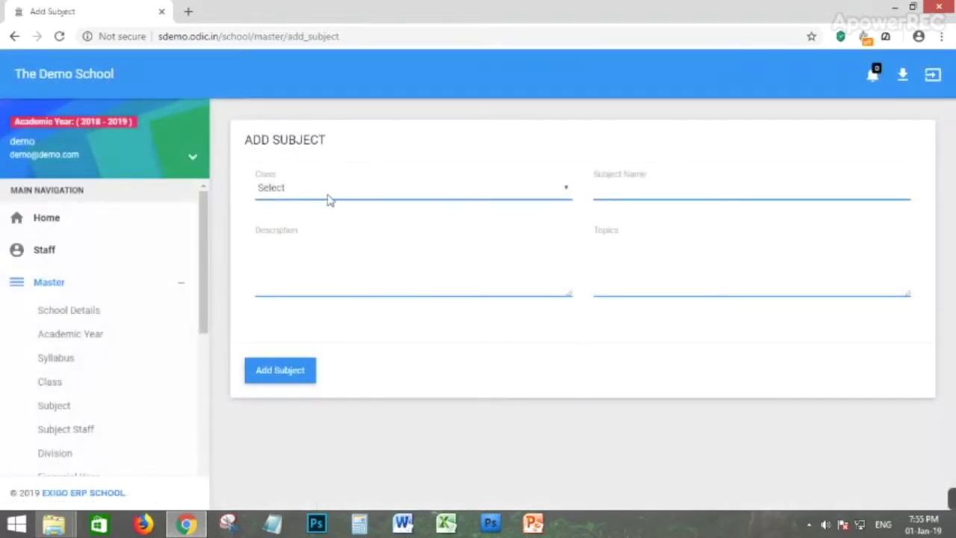
Add subject MALAYALAM for class CBSE - KG1 with blank description and topics.
left_click(328, 198)
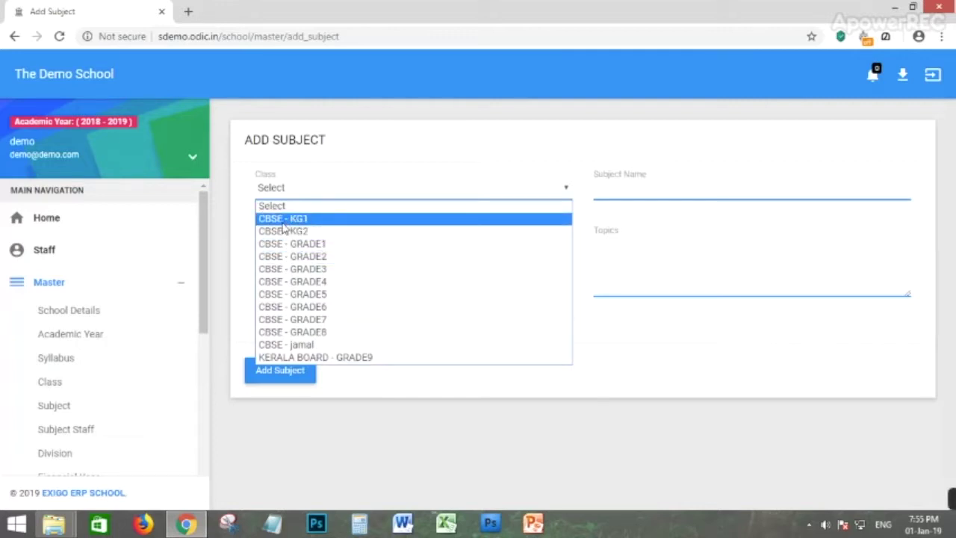
left_click(284, 219)
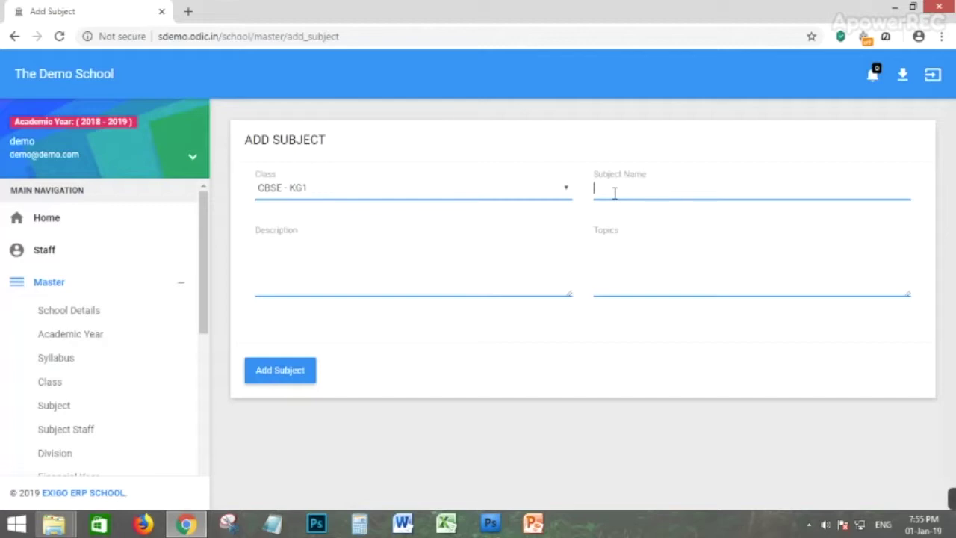
type("MALAYALAM")
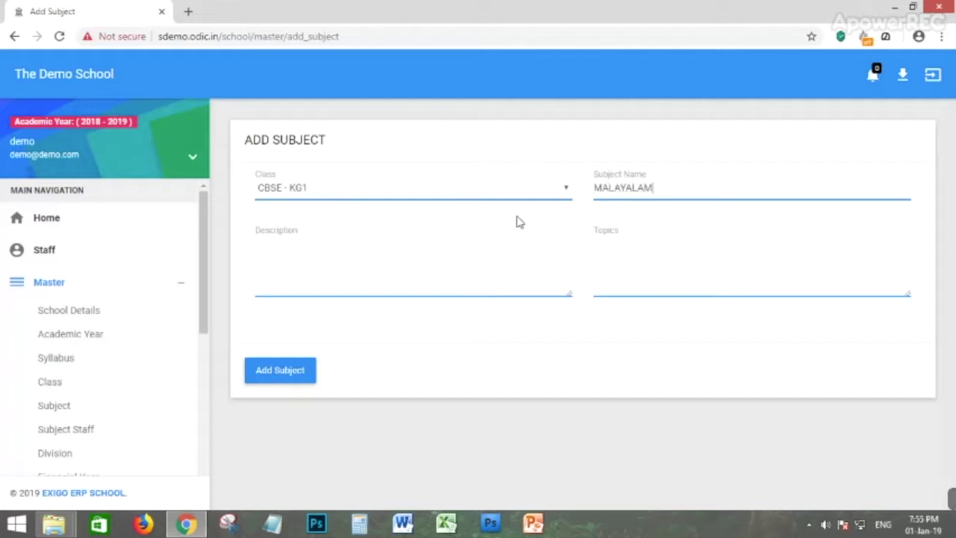
type("SADSA")
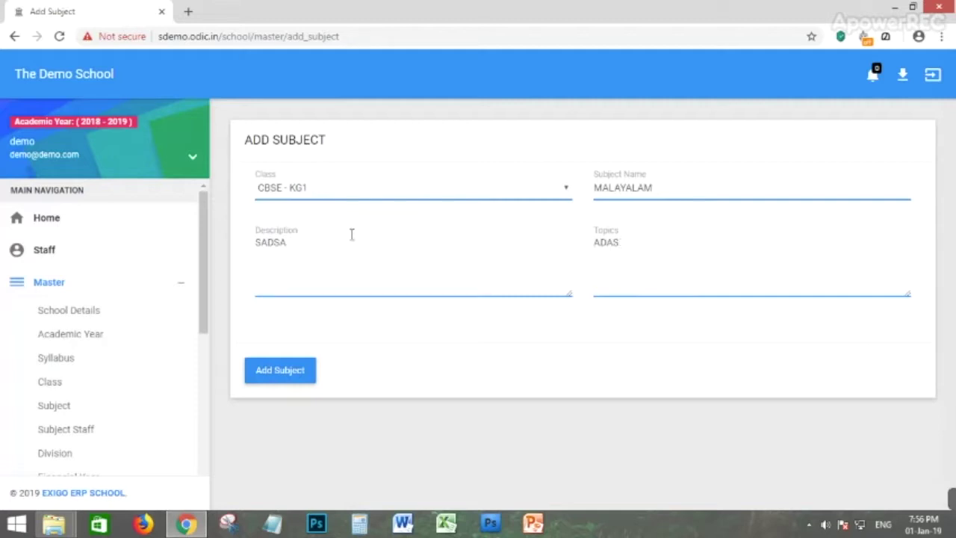
left_click_drag(292, 241, 214, 242)
key("BackSpace")
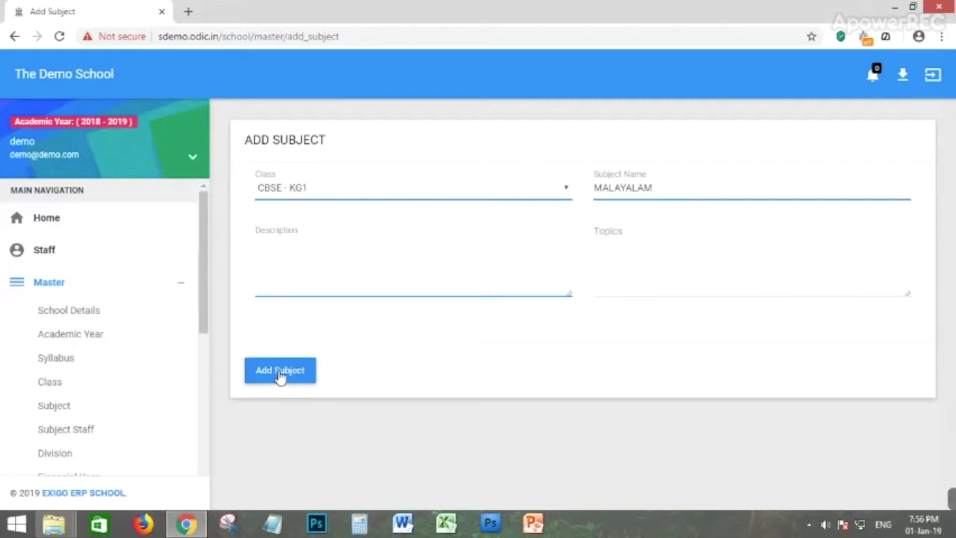
left_click(280, 371)
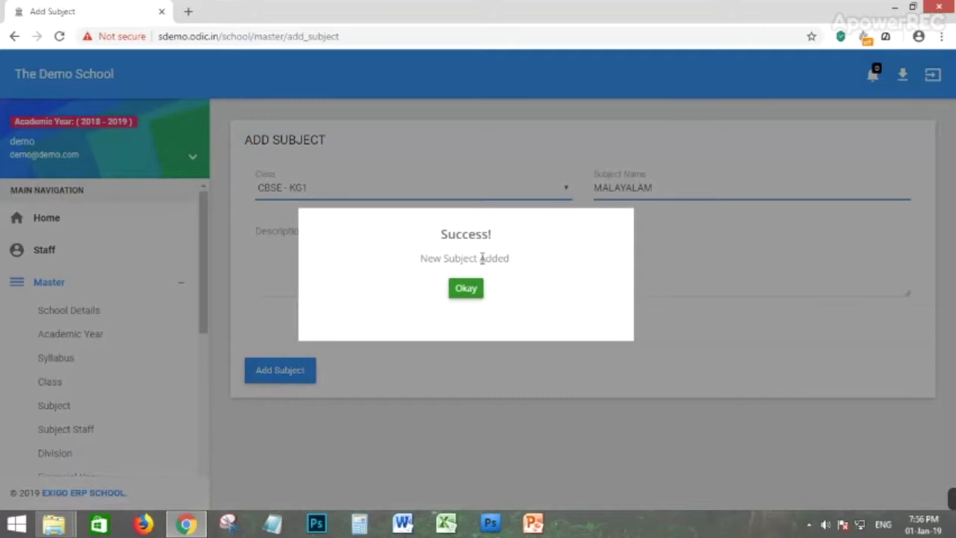
left_click(466, 289)
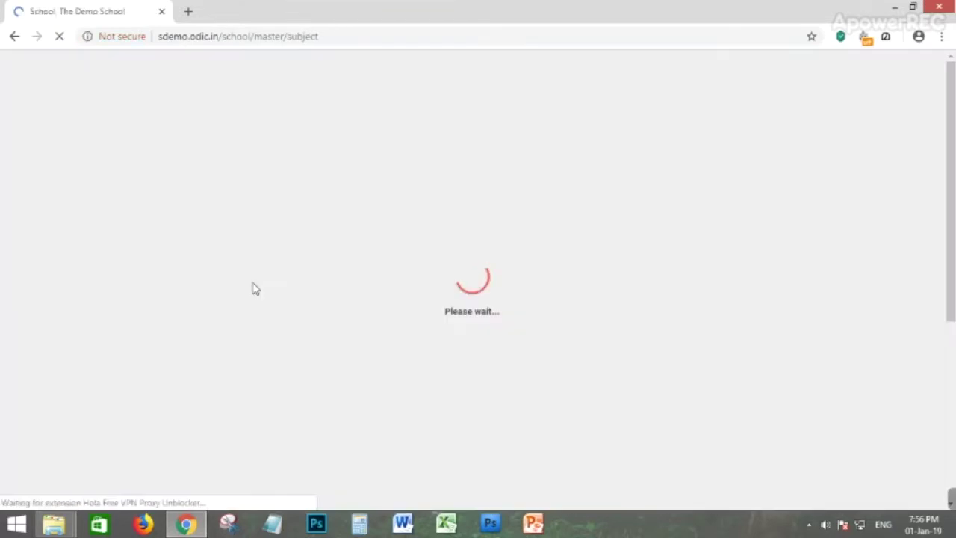
Scroll the subject table to confirm malayalam for KG1 under CBSE appears among 11 subjects.
scroll(415, 351, "down", 3)
scroll(385, 385, "down", 2)
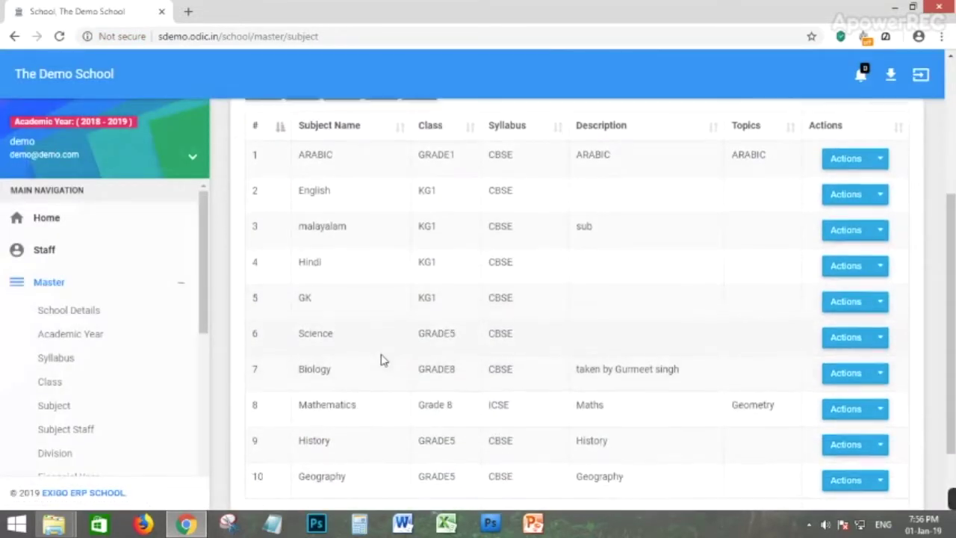
scroll(384, 359, "up", 2)
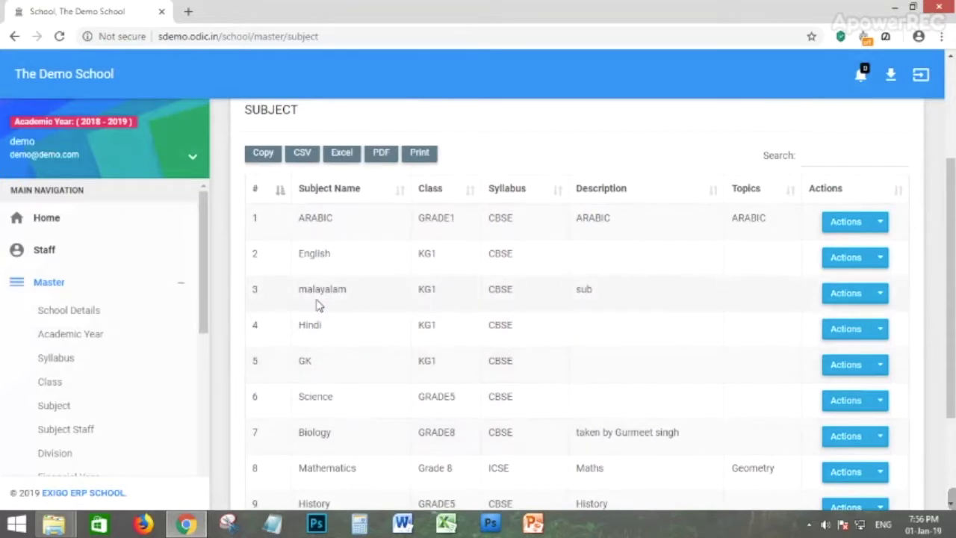
scroll(320, 307, "up", 1)
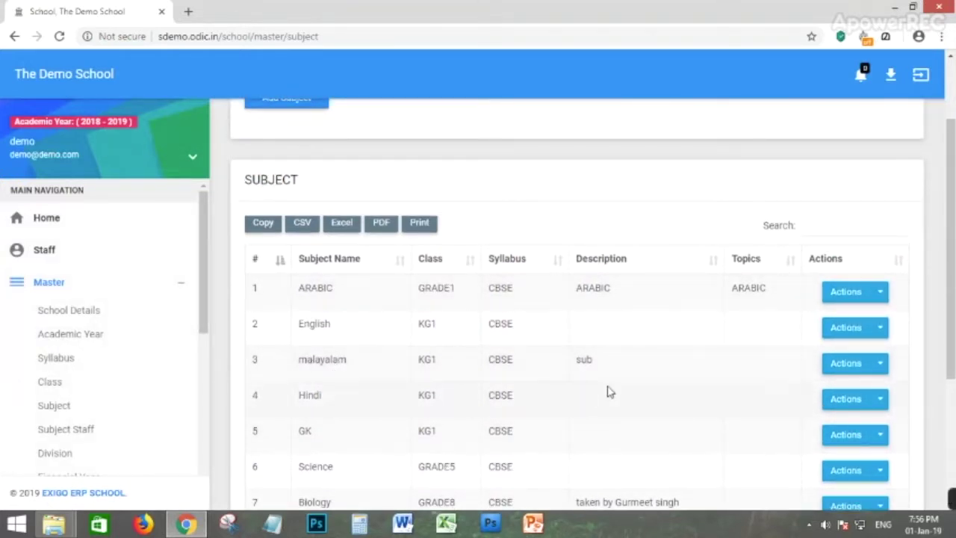
scroll(602, 370, "down", 2)
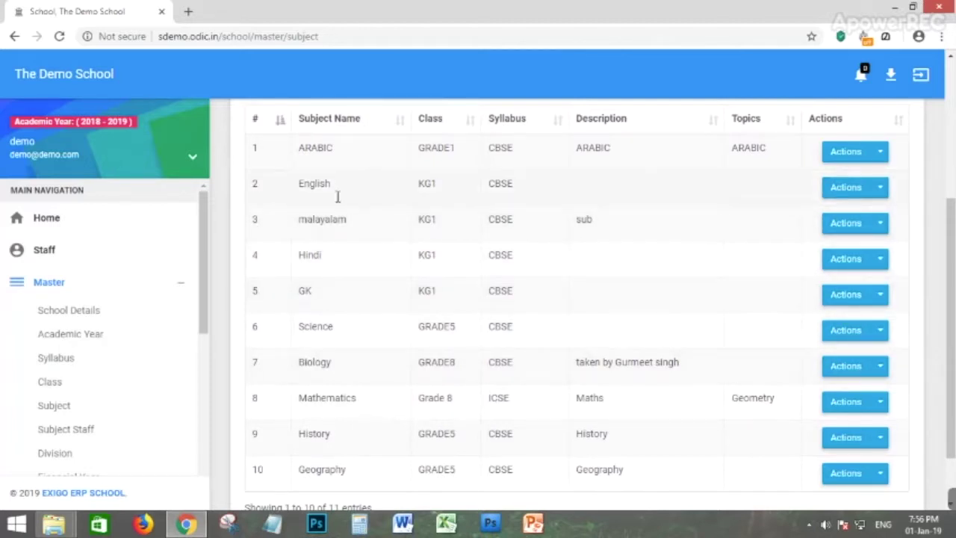
scroll(440, 239, "up", 2)
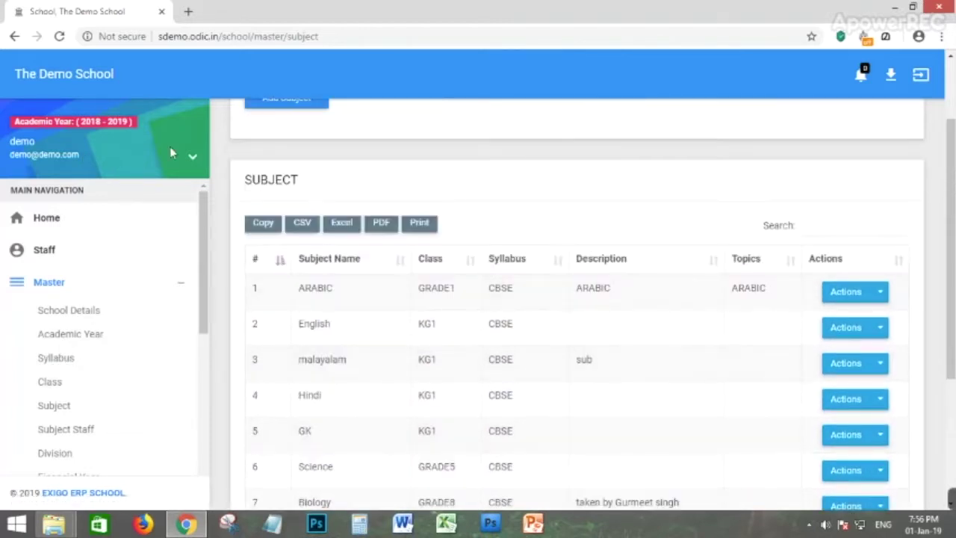
scroll(170, 153, "up", 2)
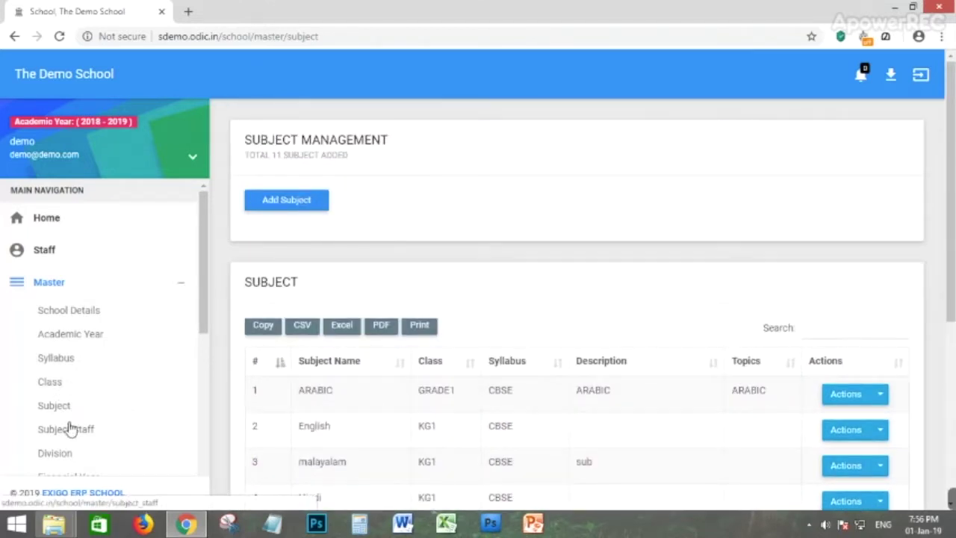
scroll(69, 426, "down", 1)
Go to Subject Staff Management, glance over its 11 assignments, and open Add Subject Staff.
left_click(72, 361)
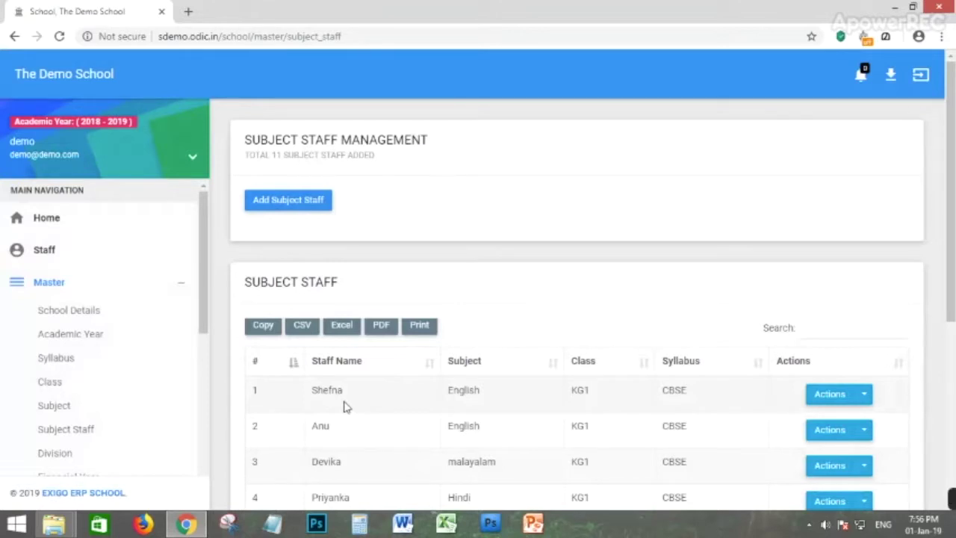
scroll(249, 134, "down", 1)
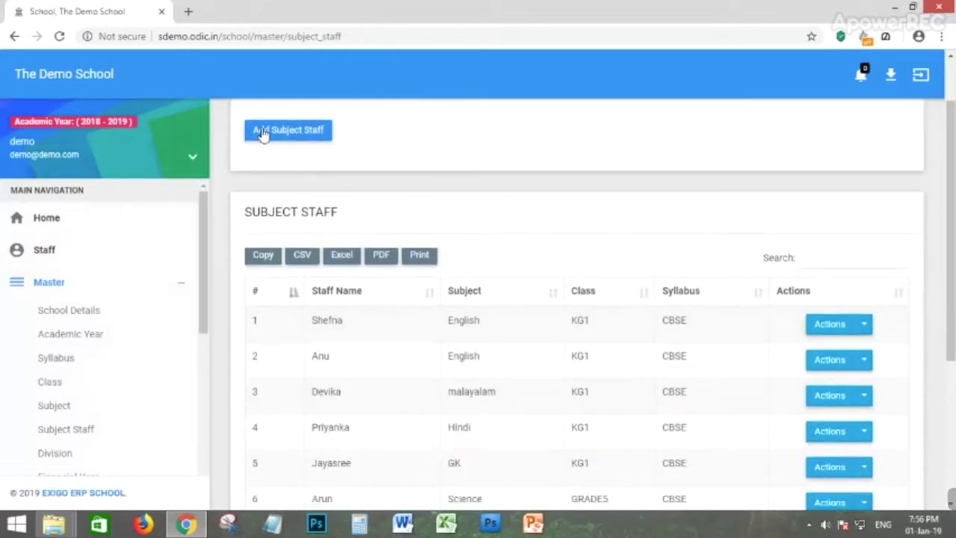
scroll(284, 154, "up", 1)
left_click(302, 208)
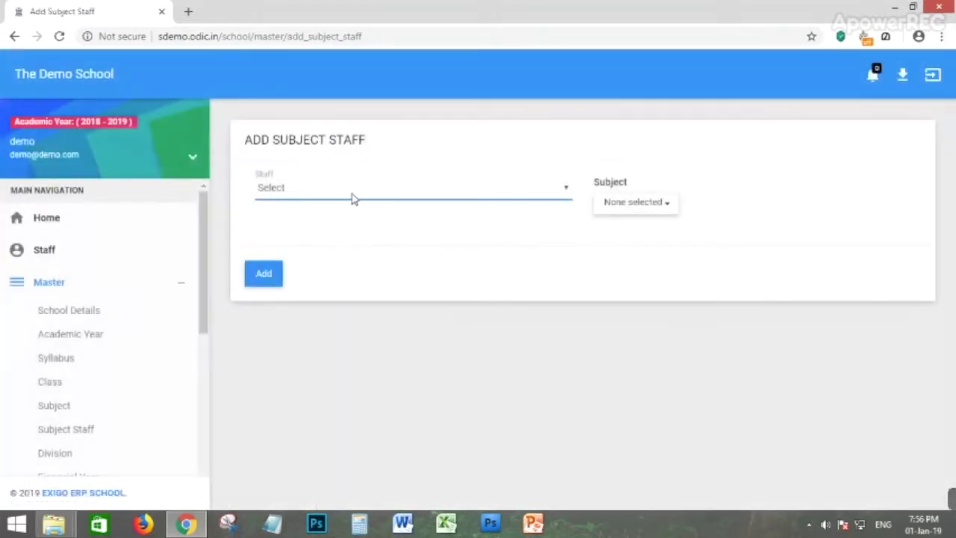
Choose a staff member and leave only CBSE - KG1 - GK ticked in the Subject list.
left_click(352, 195)
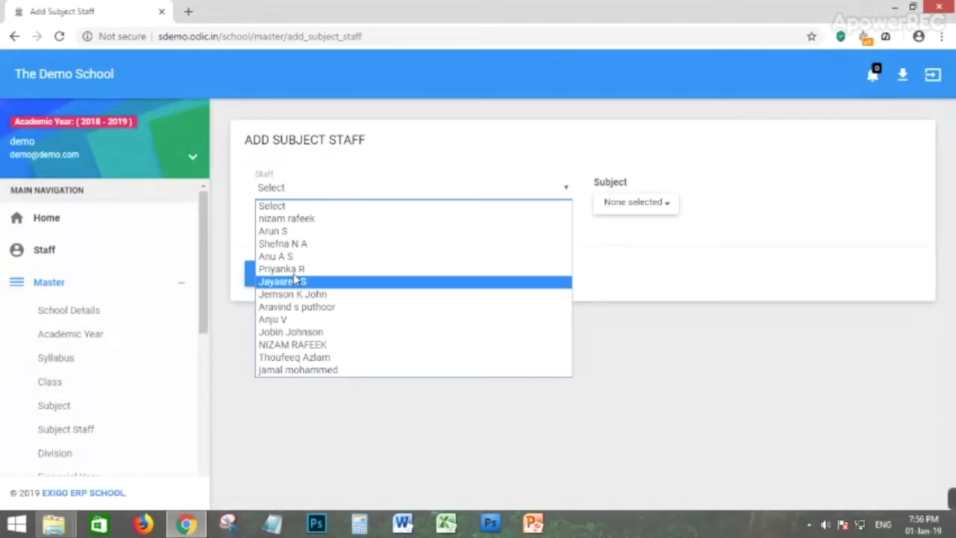
left_click(285, 319)
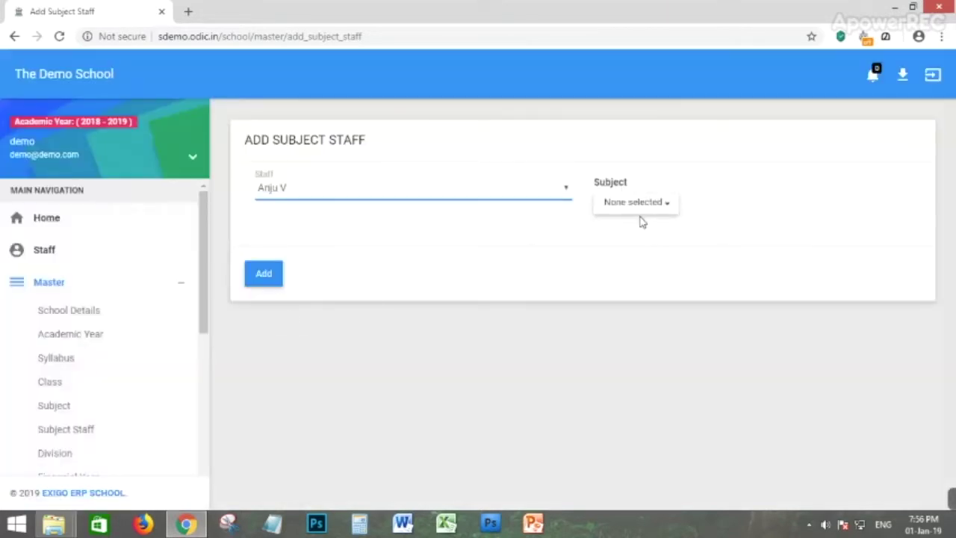
left_click(639, 205)
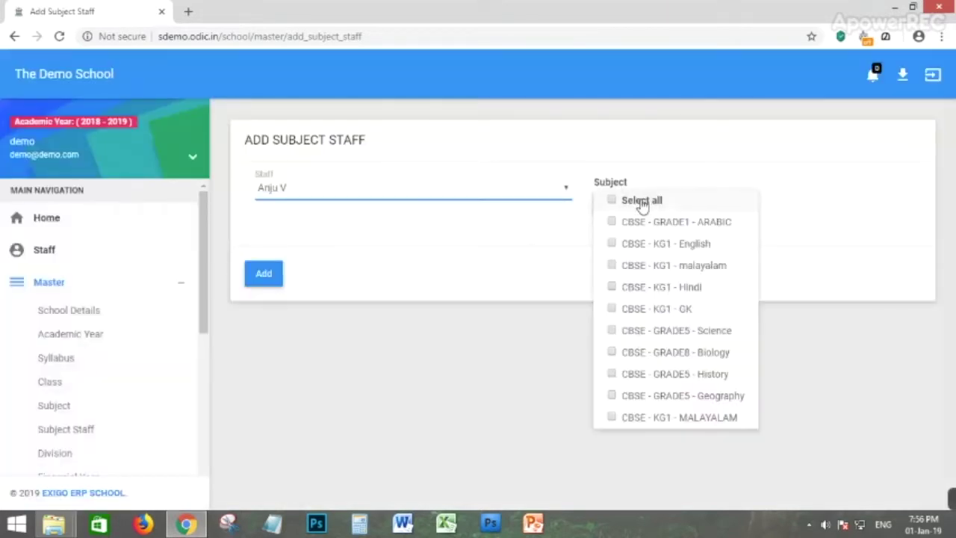
left_click(612, 244)
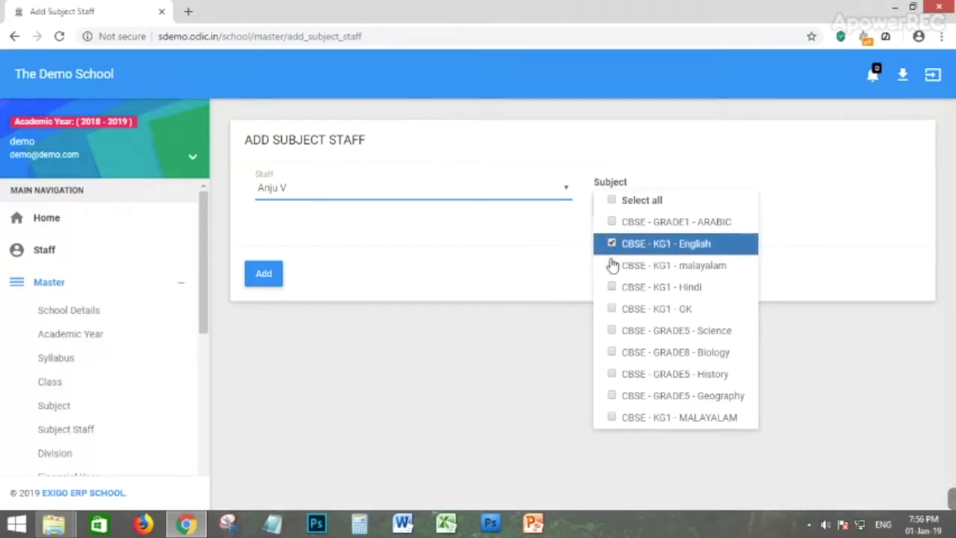
left_click(612, 334)
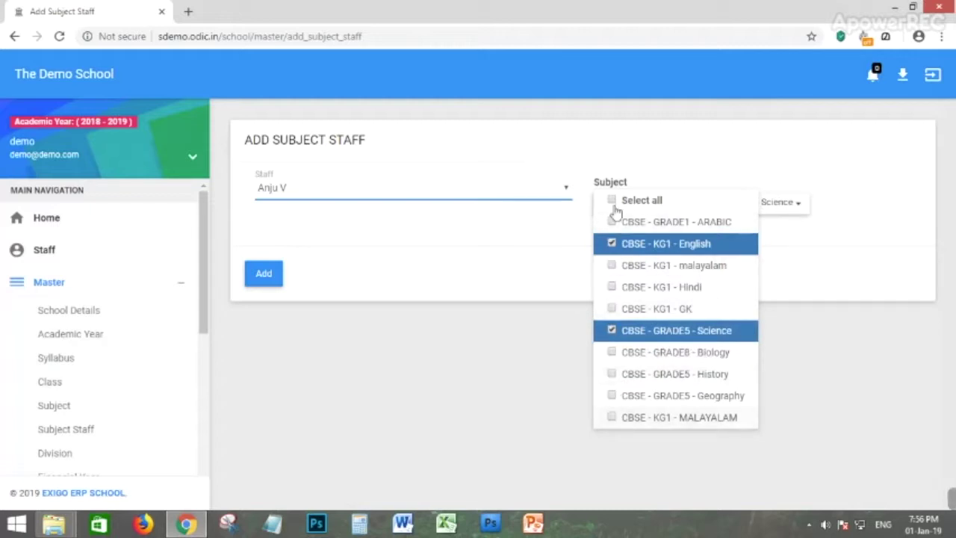
left_click(612, 201)
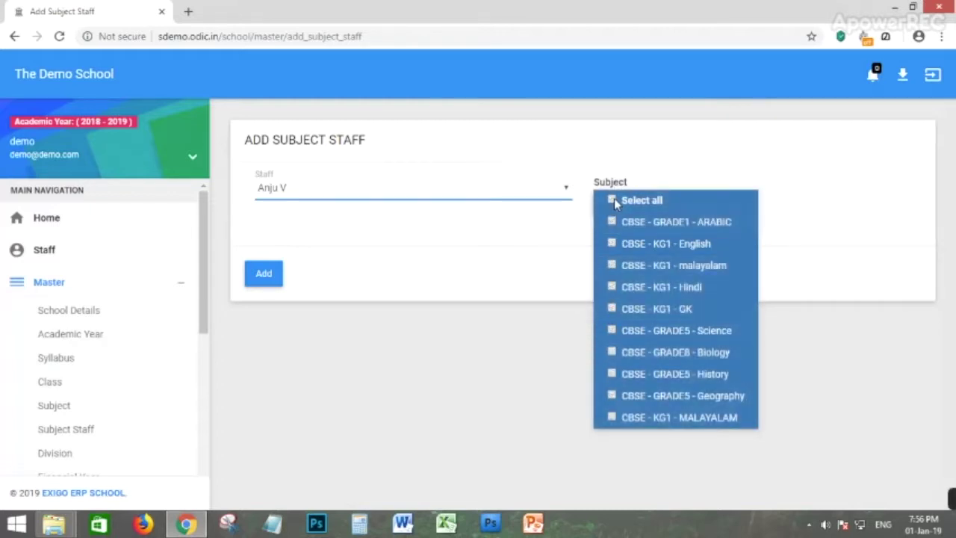
left_click(614, 200)
left_click(613, 309)
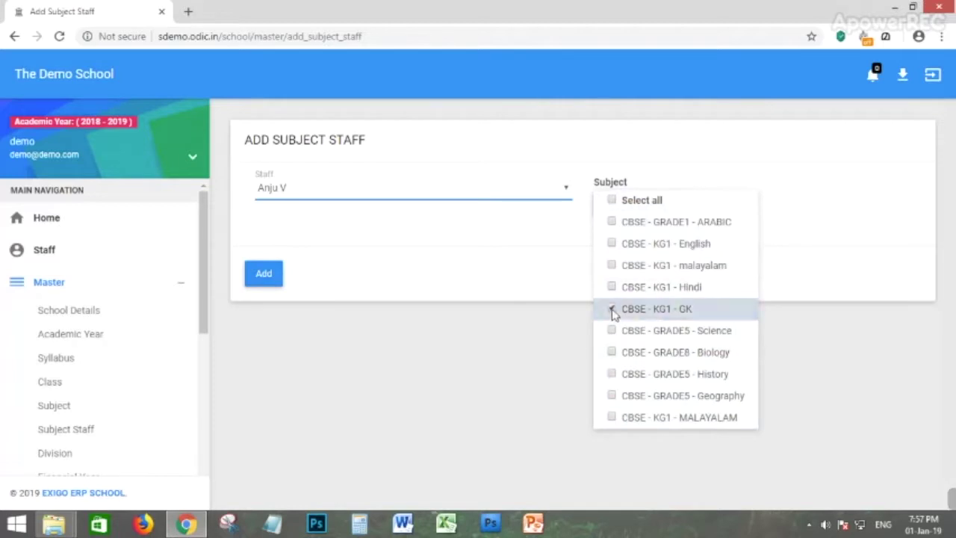
Save the staff subject assignment with GK selected and dismiss the confirmation.
left_click(424, 257)
left_click(275, 278)
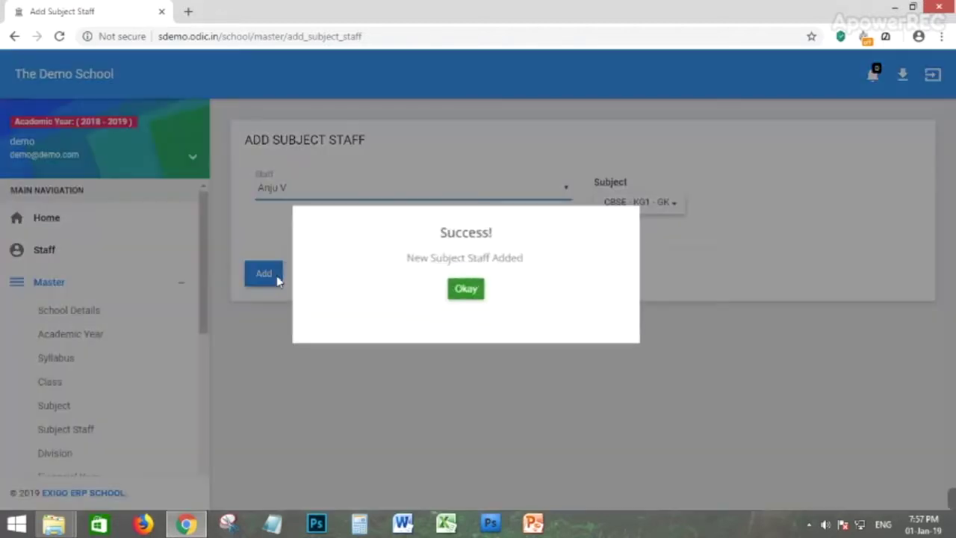
left_click(458, 291)
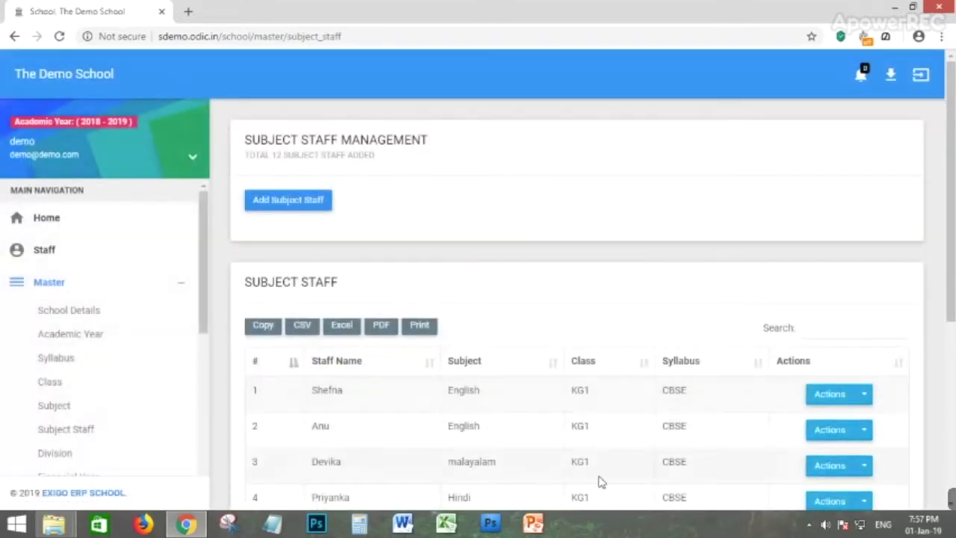
Go to page 2 of Subject Staff and highlight row 12's staff name, GK and KG1.
scroll(523, 462, "down", 4)
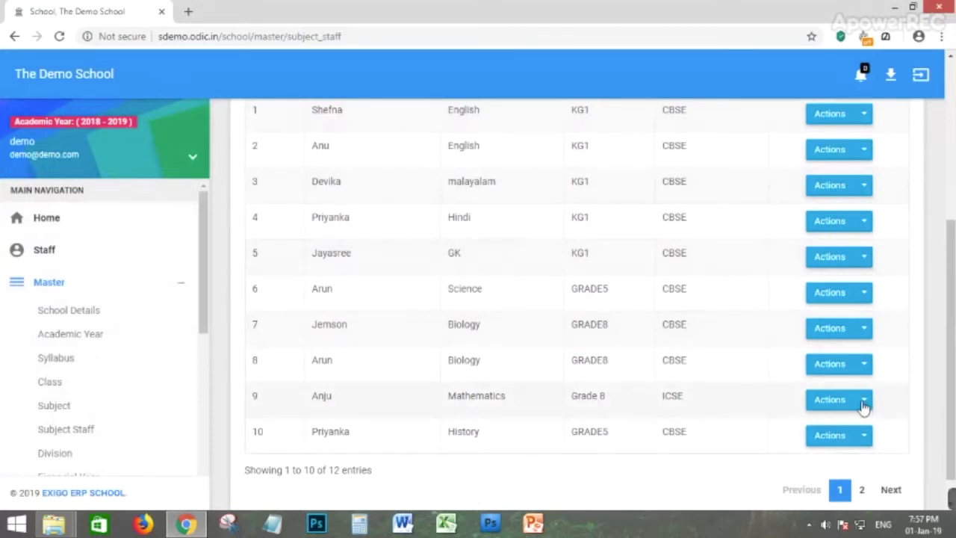
scroll(612, 374, "up", 1)
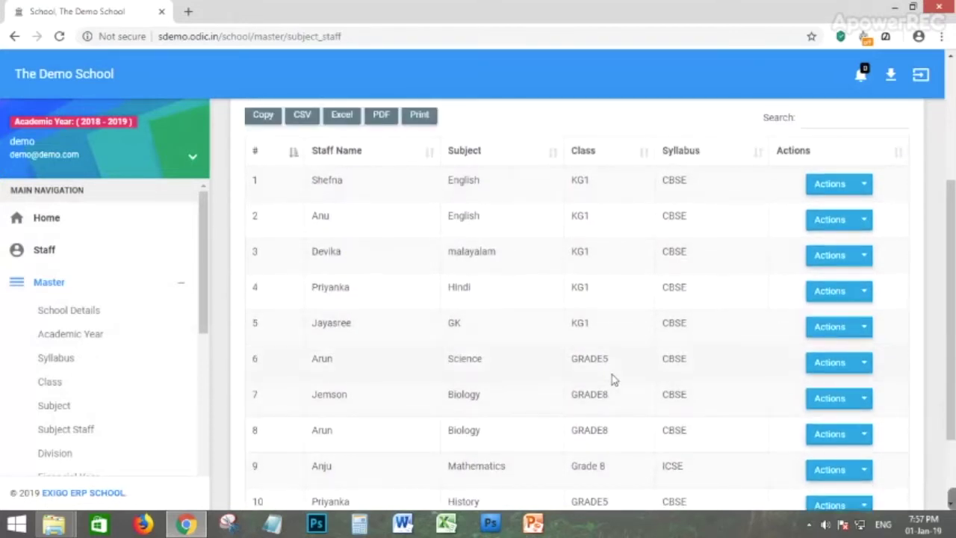
scroll(764, 449, "down", 2)
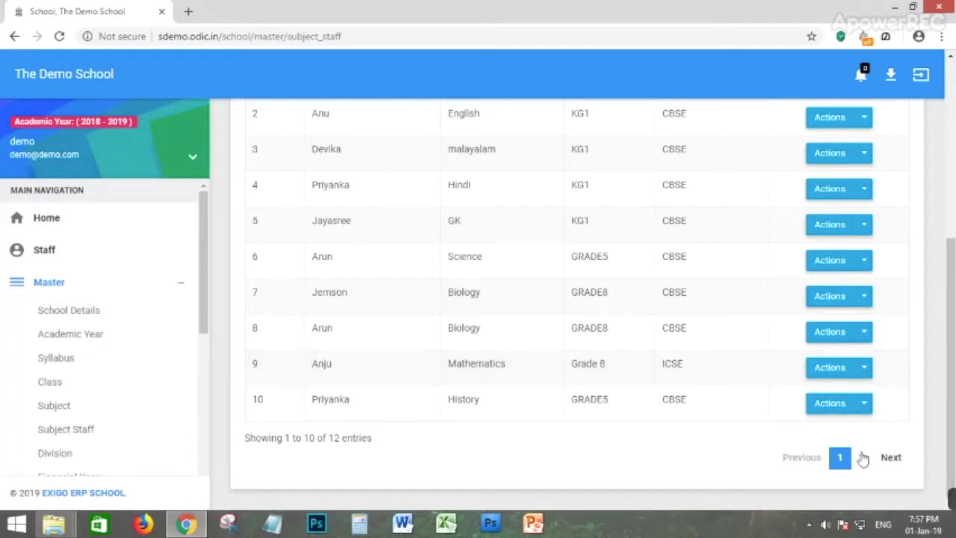
left_click(861, 458)
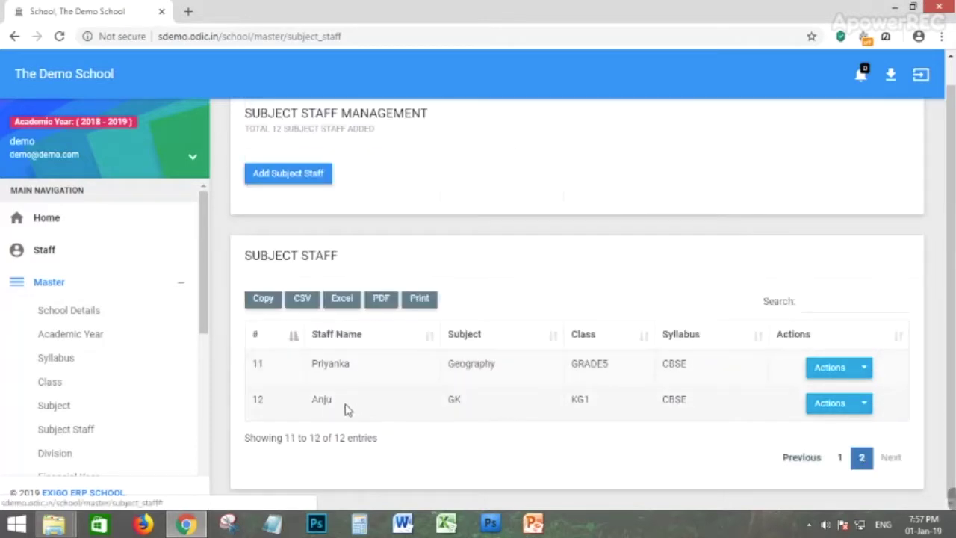
left_click_drag(312, 407, 359, 406)
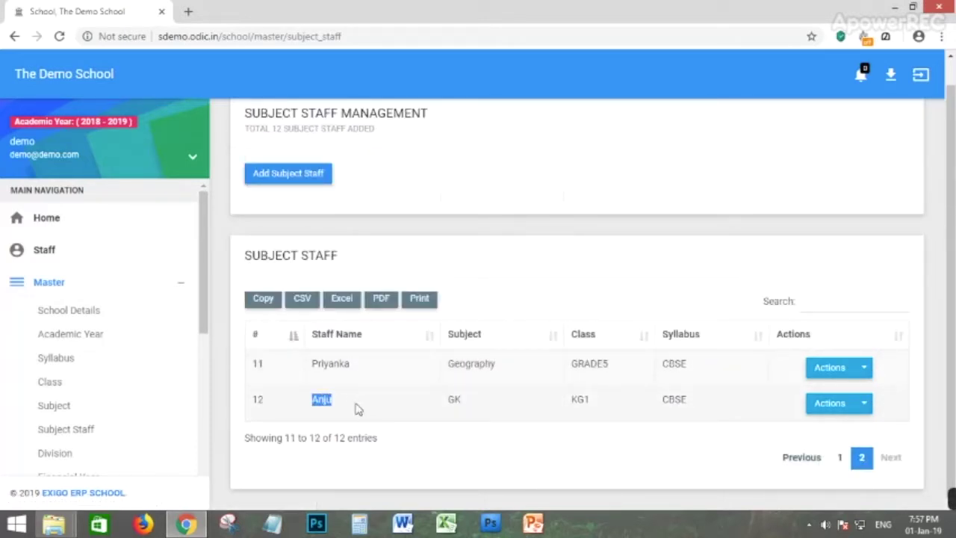
left_click_drag(463, 401, 433, 408)
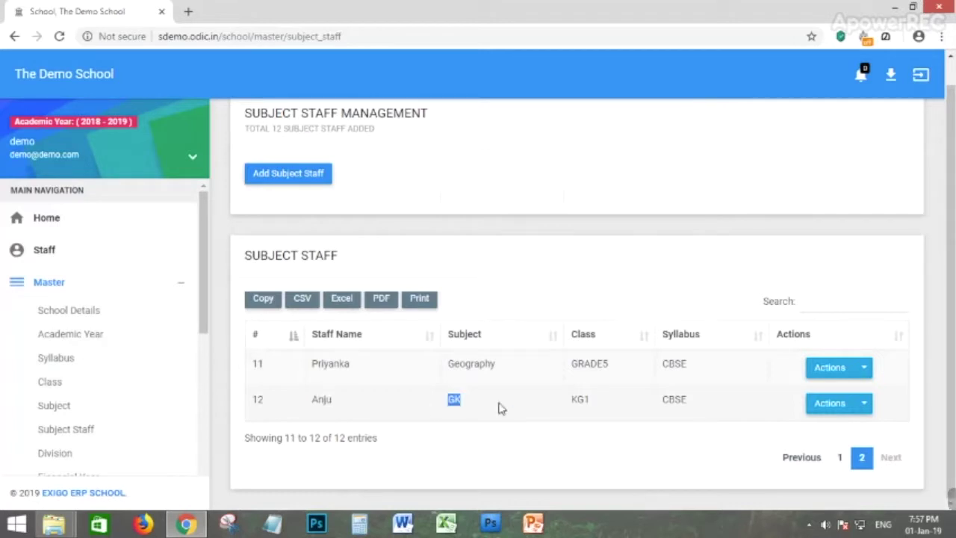
left_click_drag(617, 404, 560, 402)
left_click_drag(672, 411, 664, 403)
left_click(713, 408)
scroll(331, 405, "up", 1)
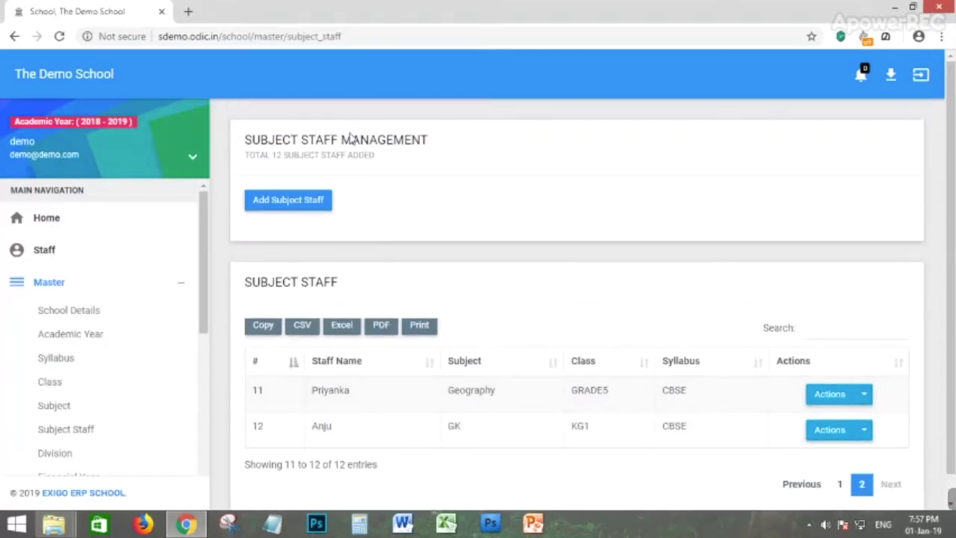
scroll(70, 403, "down", 1)
Open Division management and set the new division's class to CBSE - KG1.
left_click(55, 385)
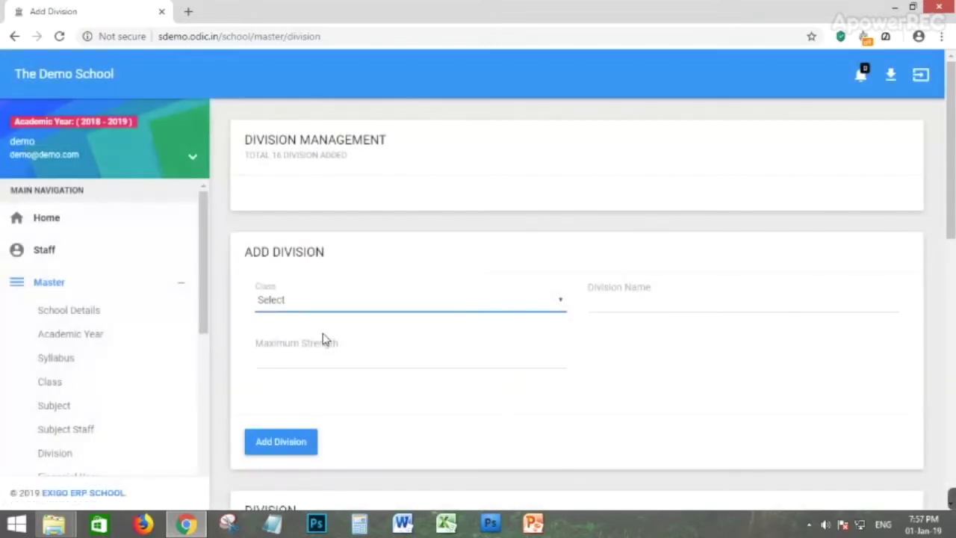
left_click(301, 308)
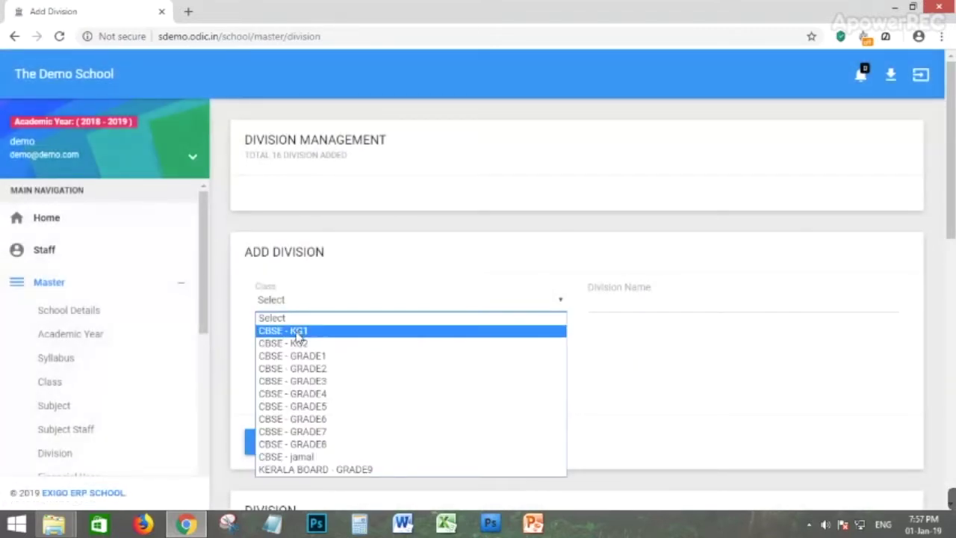
left_click(297, 332)
left_click(613, 307)
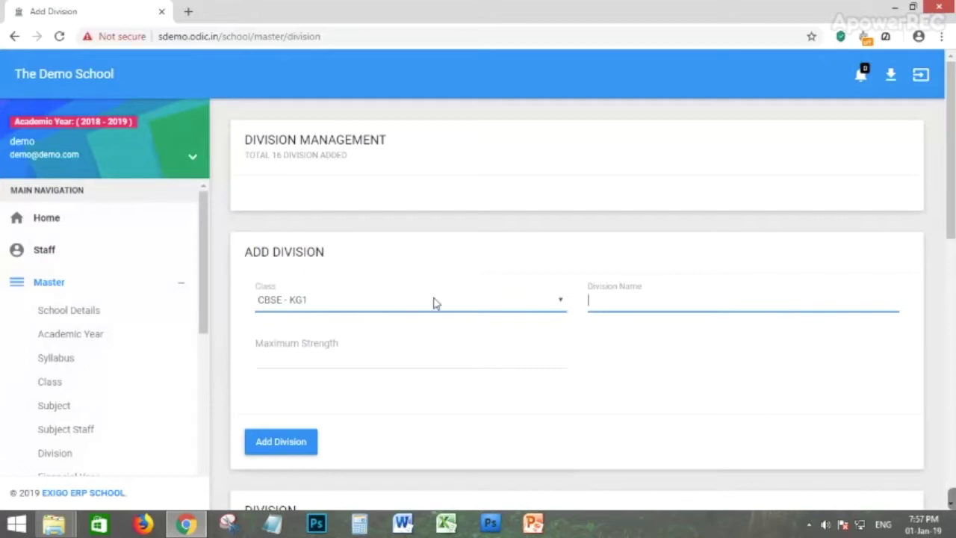
left_click(331, 362)
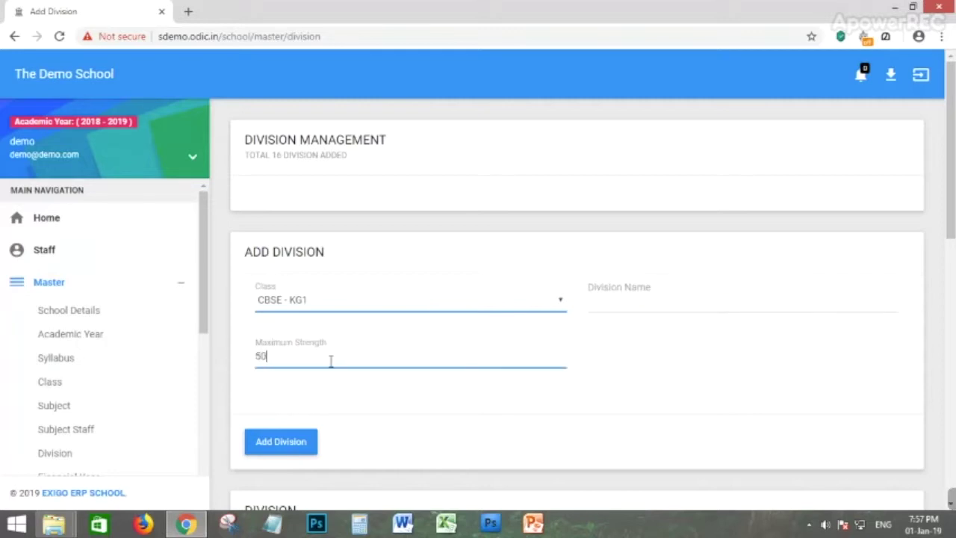
Scroll down to review the existing divisions, then go to Financial Year Management.
scroll(321, 359, "down", 2)
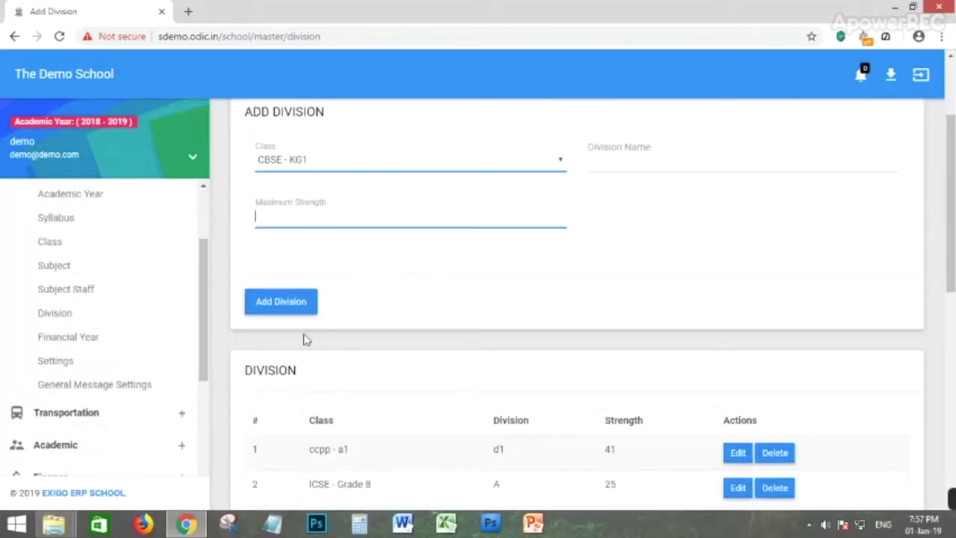
scroll(438, 337, "down", 2)
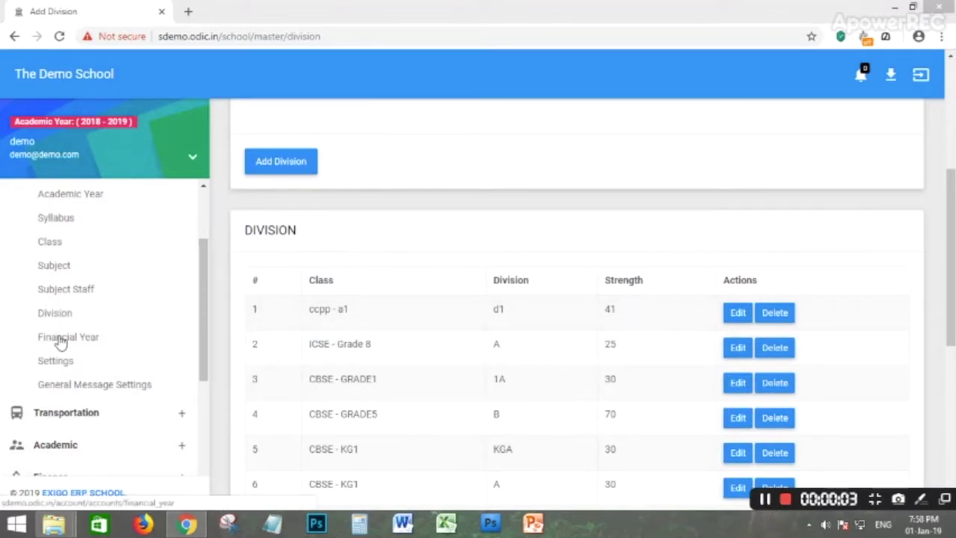
left_click(61, 338)
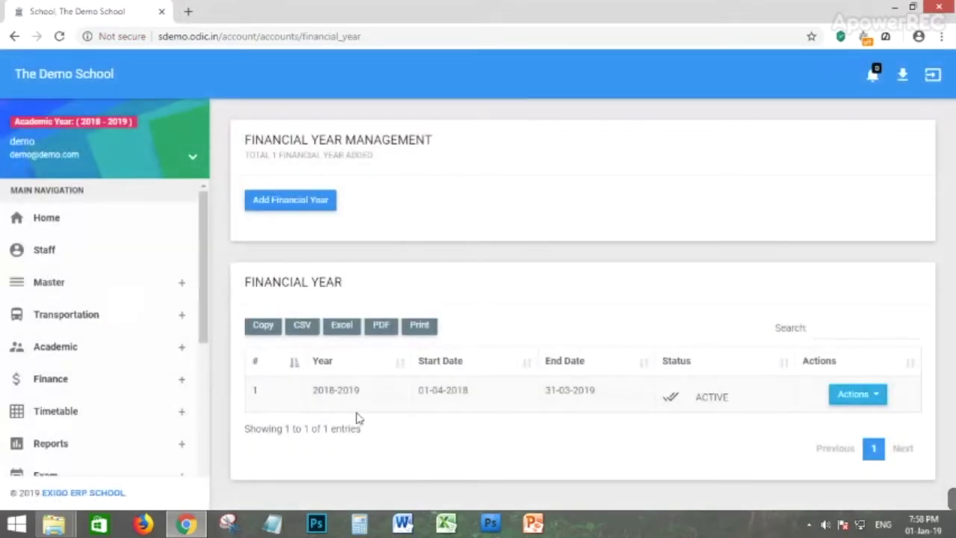
Start a new financial year named 2019-2020.
left_click(303, 209)
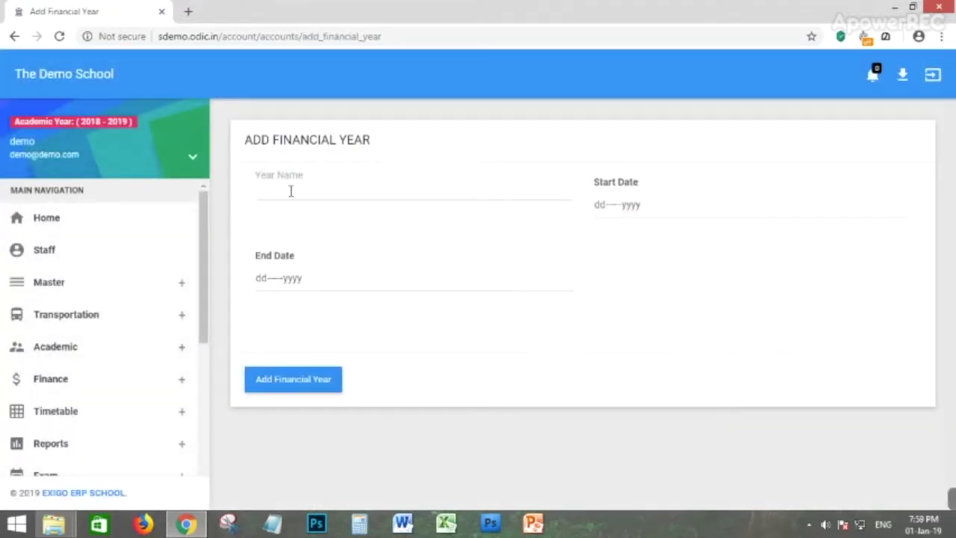
left_click(291, 191)
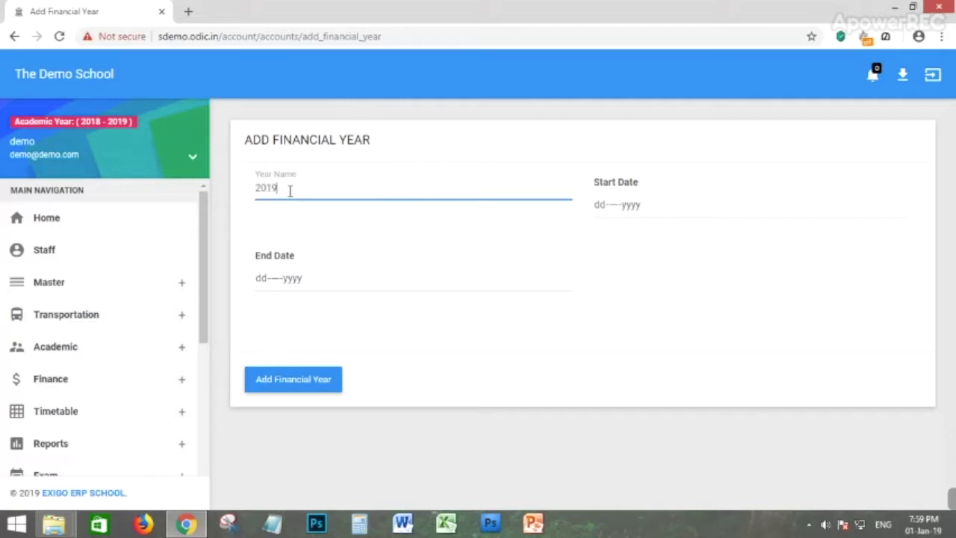
type("2019-2020")
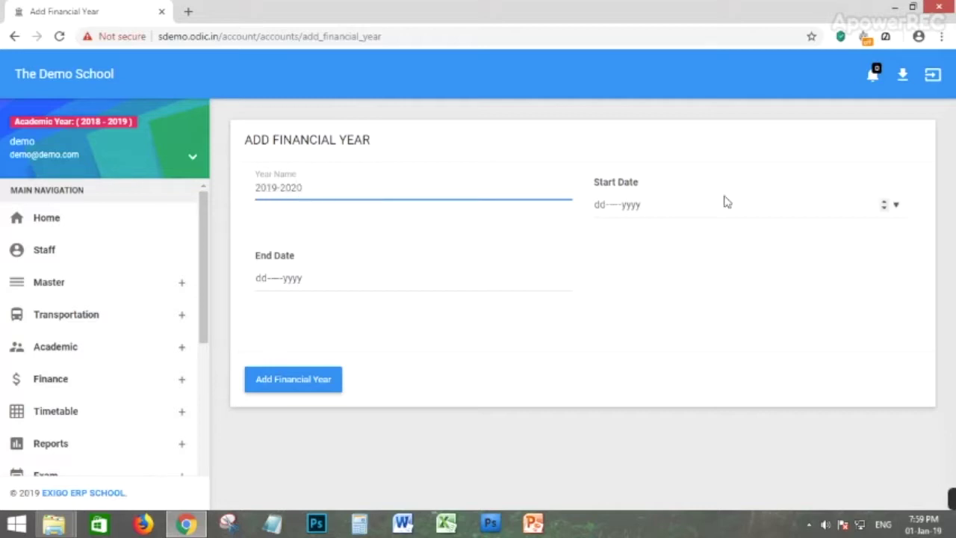
Set the start date to 01-Jan-2019 and the end date to 31-Jan-2020.
left_click(640, 205)
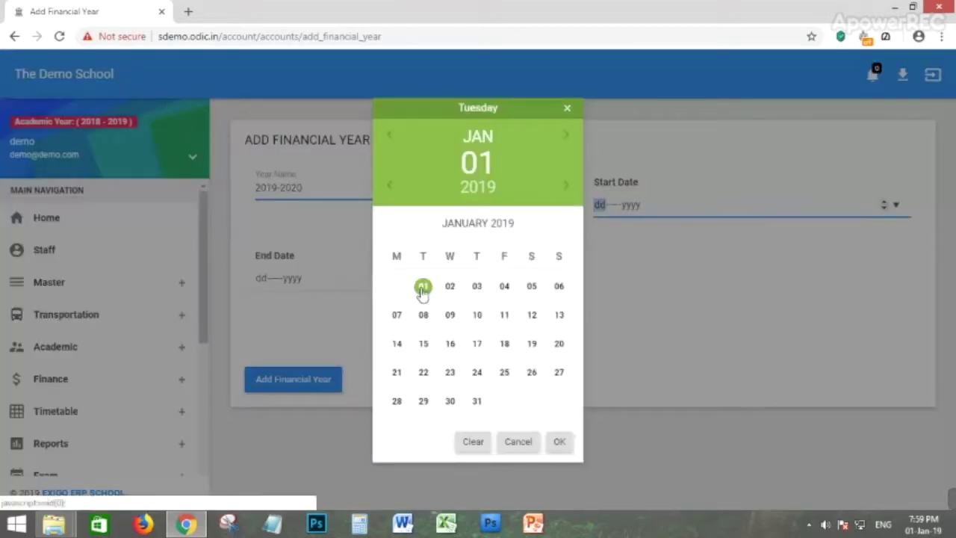
left_click(429, 296)
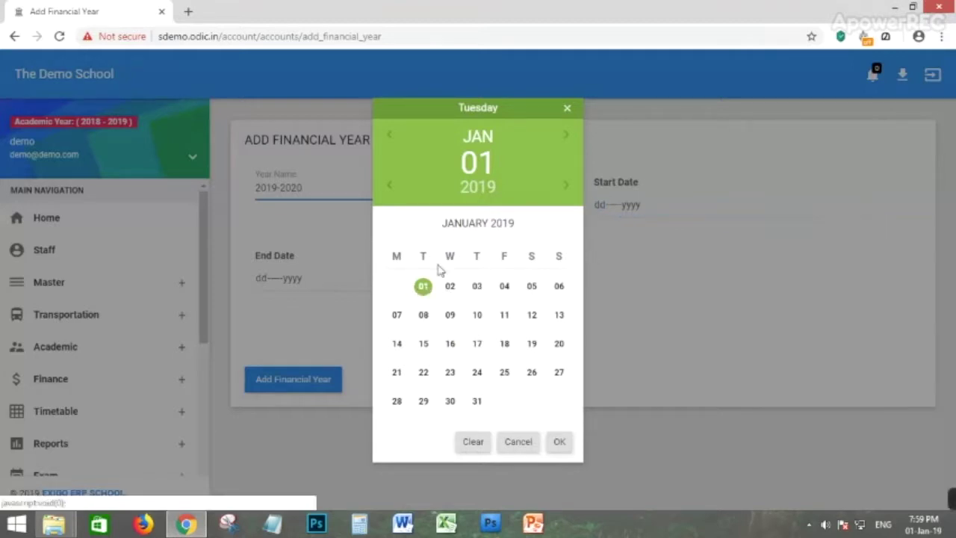
left_click(681, 267)
left_click(641, 208)
left_click(555, 445)
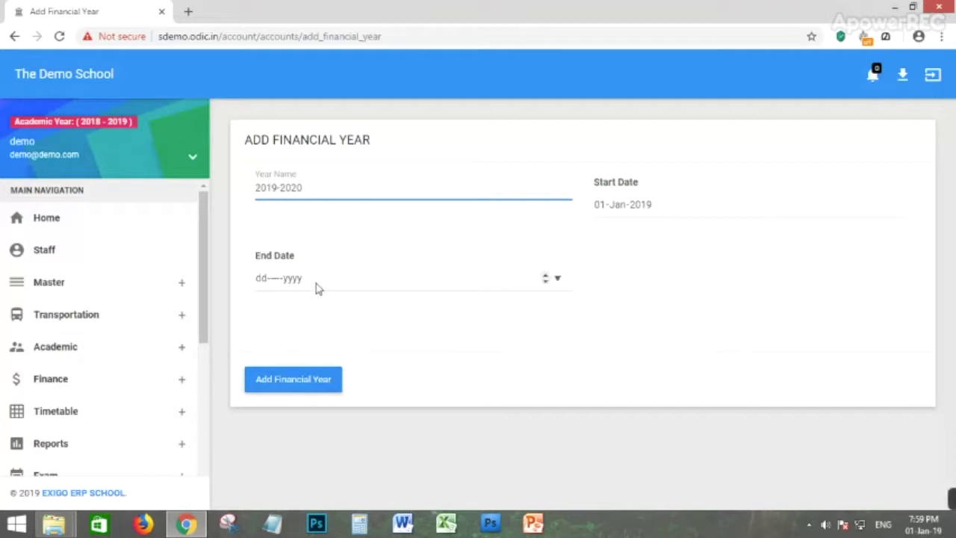
left_click(324, 289)
left_click(567, 186)
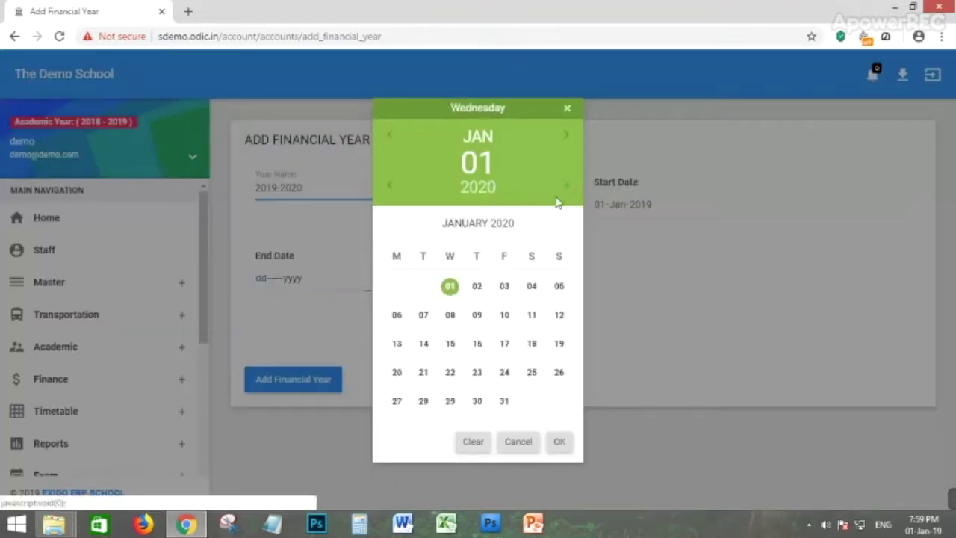
left_click(503, 401)
left_click(554, 444)
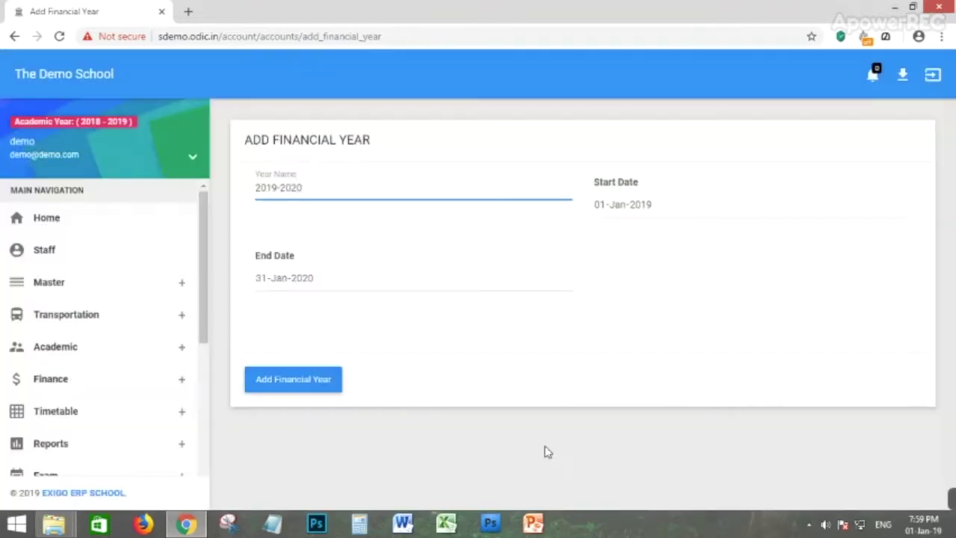
Save the 2019-2020 financial year and check its Actions options.
left_click(286, 379)
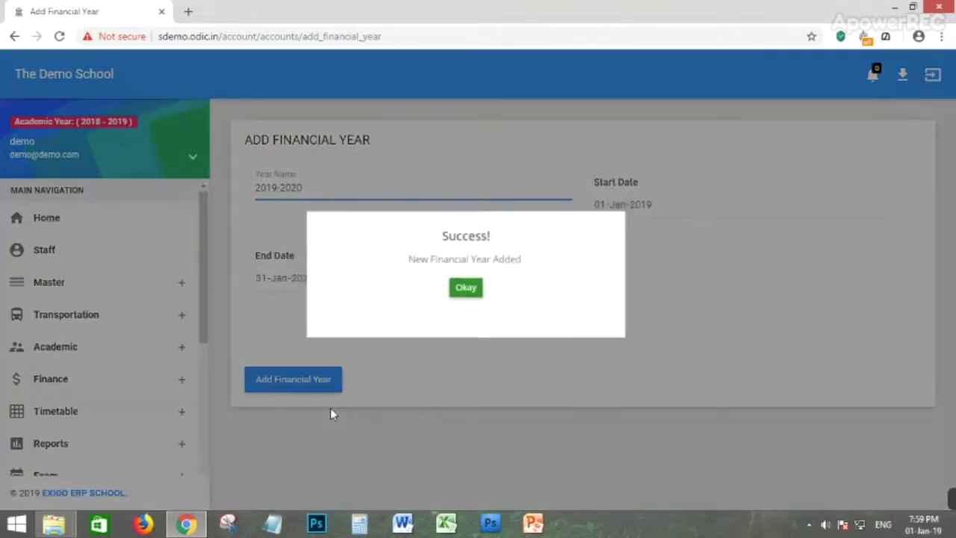
left_click(470, 291)
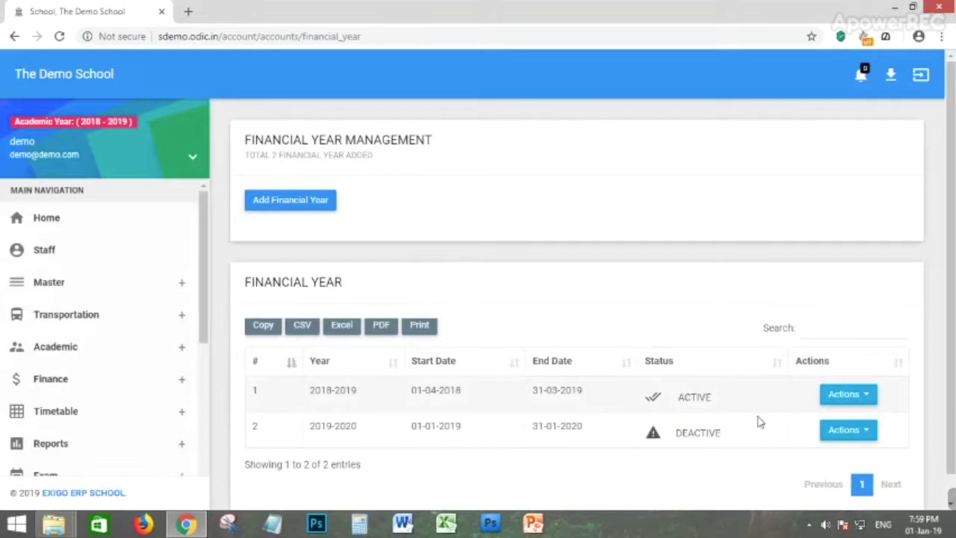
left_click(862, 432)
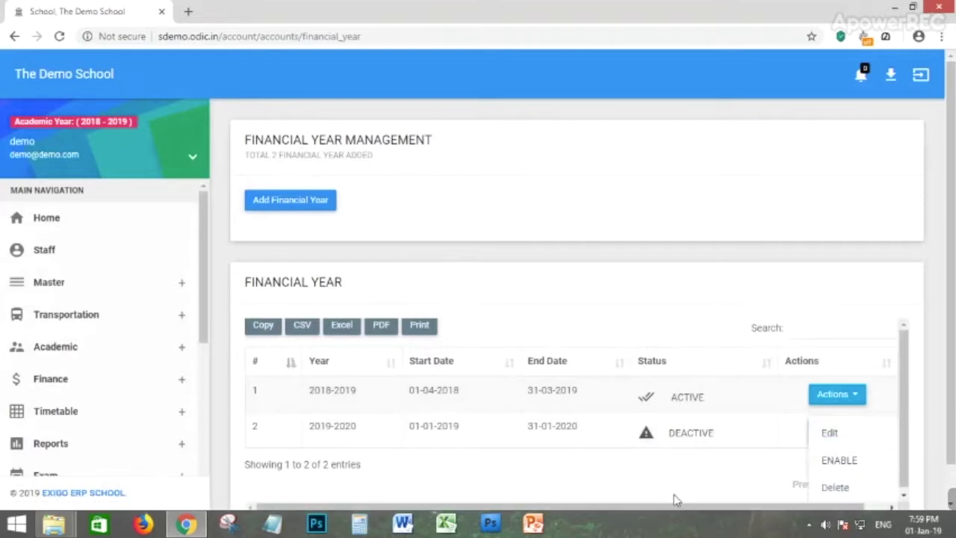
left_click(677, 441)
Check the 2018-2019 year's Actions options, then expand Master in the sidebar.
left_click(860, 403)
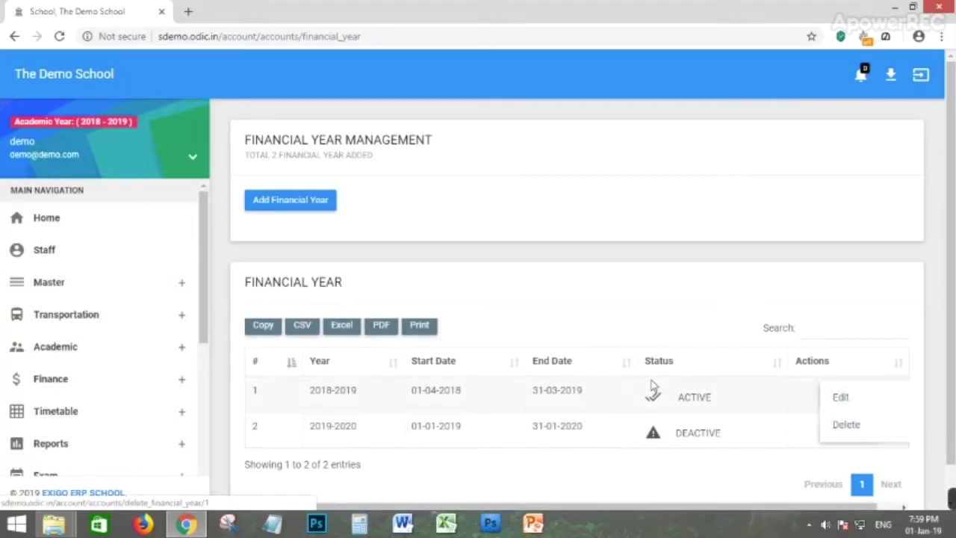
left_click(631, 486)
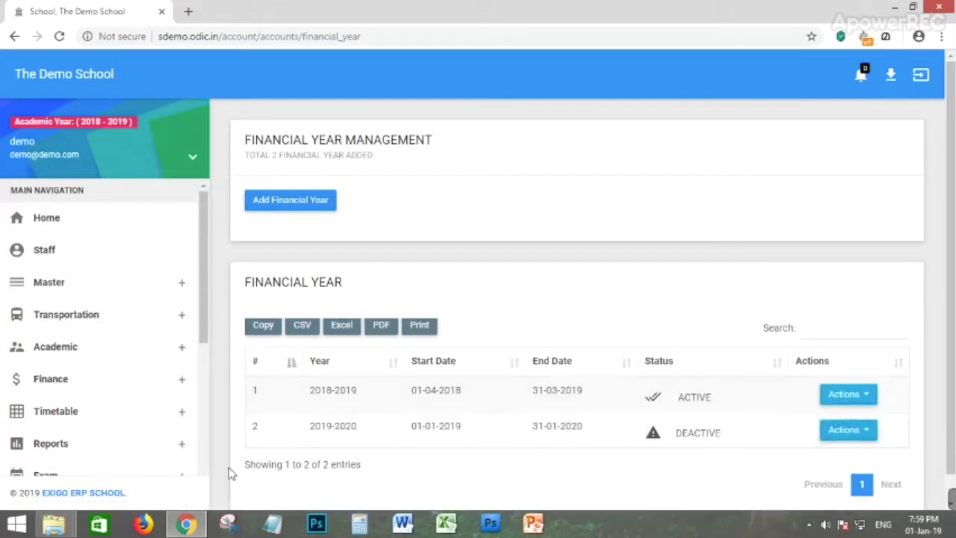
left_click(48, 287)
scroll(67, 411, "down", 1)
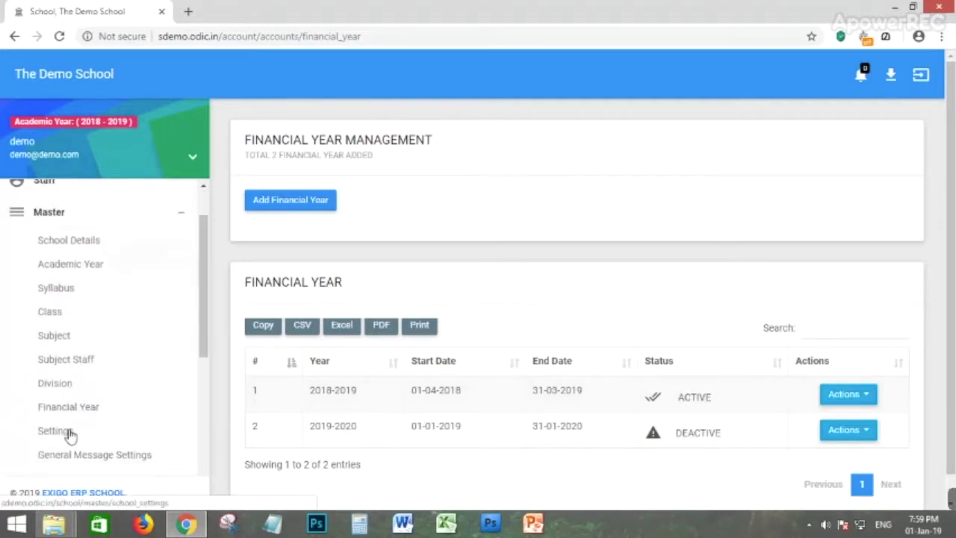
Enable Tax Applicable for Store and Temporary Address for Admission, and save the school settings.
left_click(55, 434)
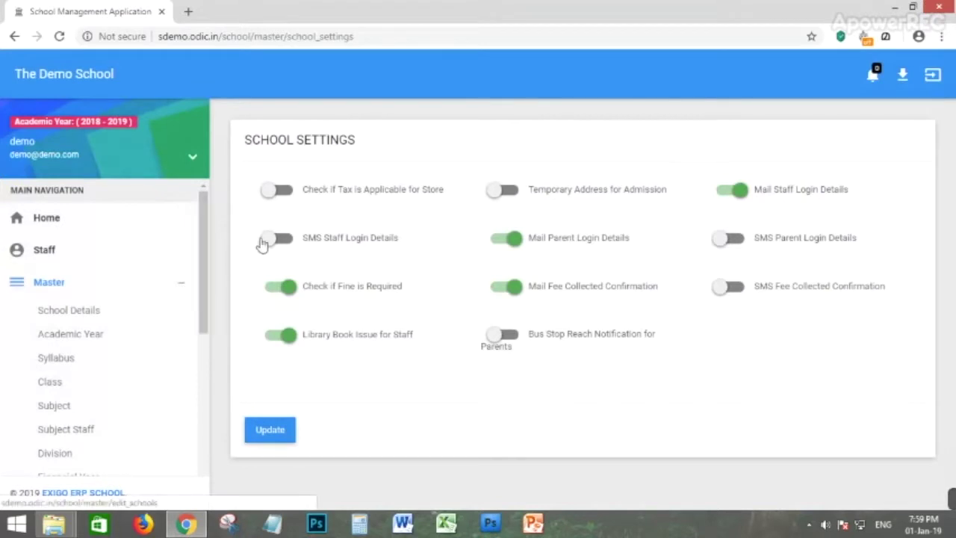
left_click(283, 193)
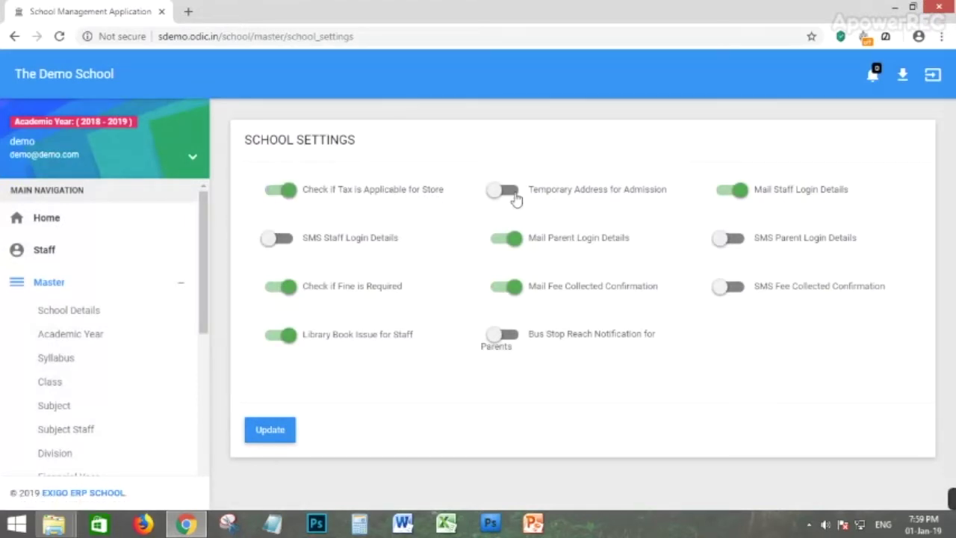
left_click(511, 193)
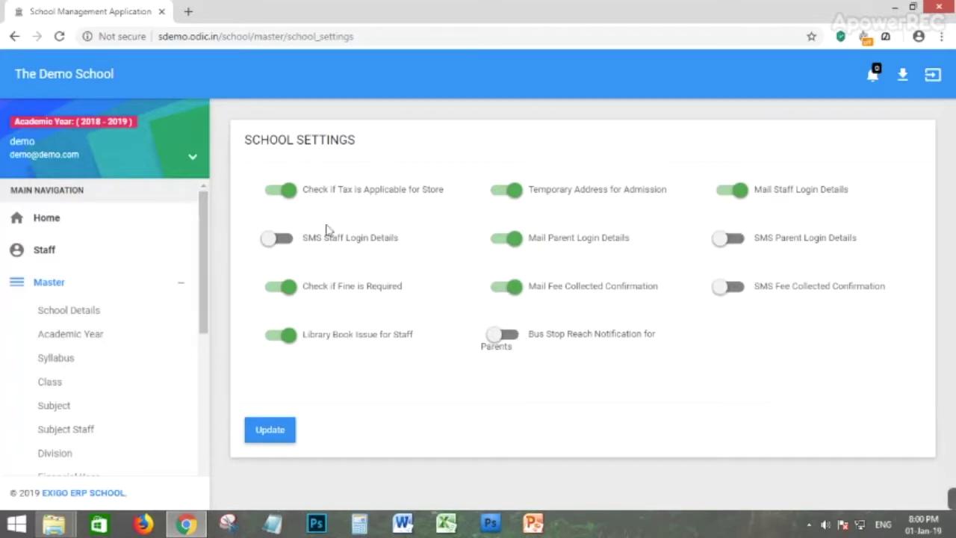
left_click(272, 436)
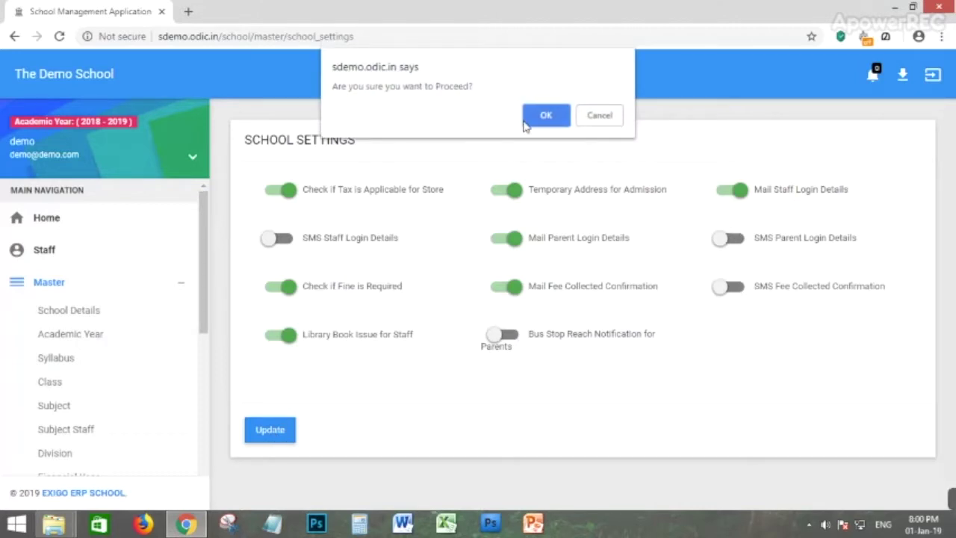
left_click(526, 119)
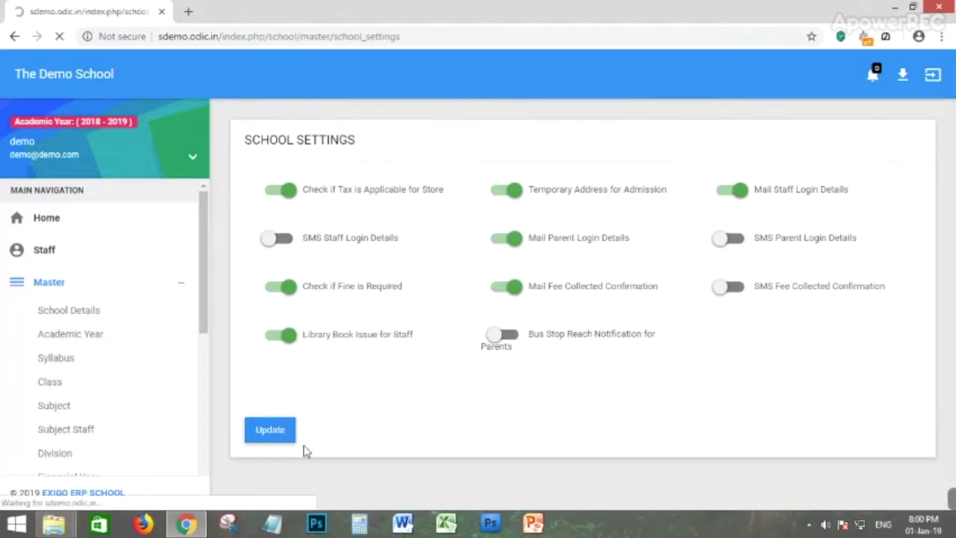
Go to General Message Settings under Master.
scroll(45, 381, "down", 1)
scroll(49, 416, "down", 1)
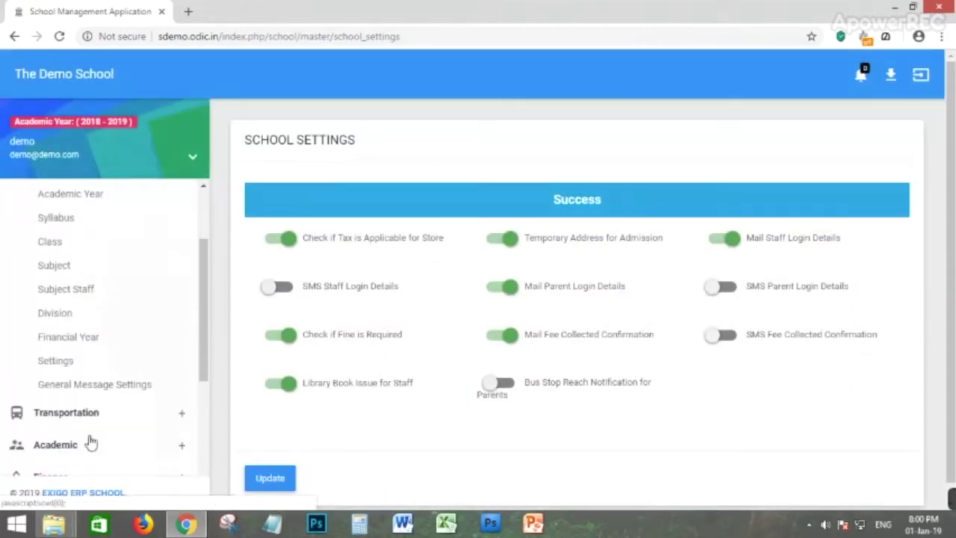
left_click(94, 384)
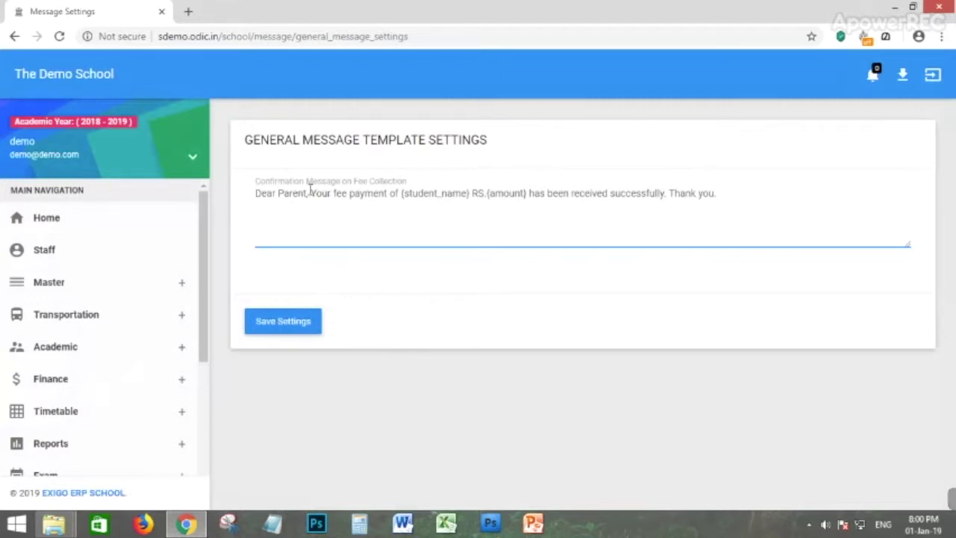
Highlight the greeting and the {student_name} and {amount} placeholders in the fee-collection message.
left_click_drag(306, 193, 271, 192)
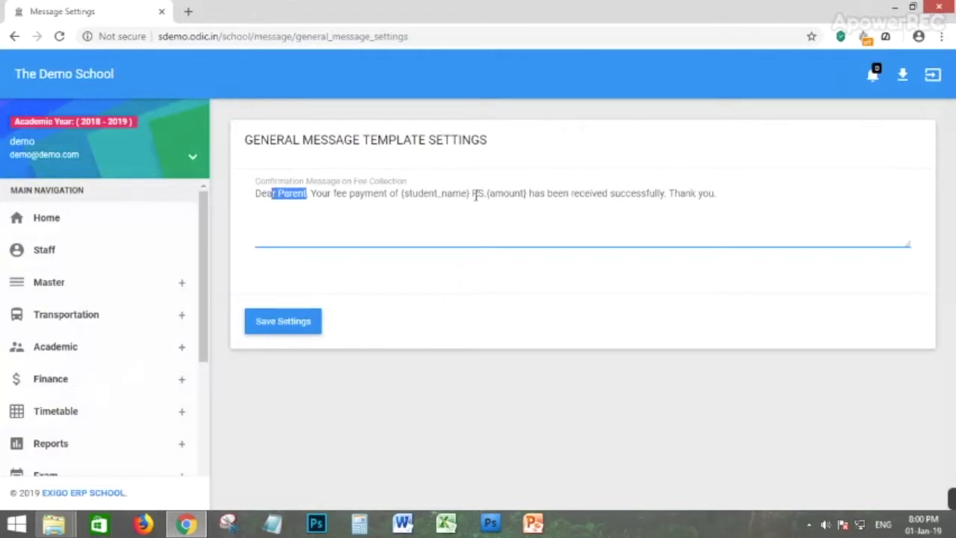
left_click_drag(470, 193, 406, 193)
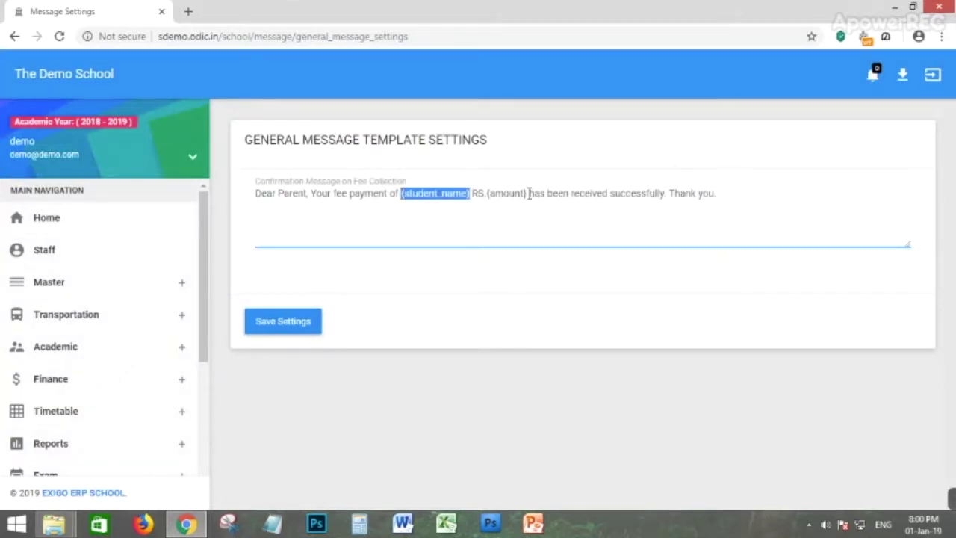
left_click_drag(529, 194, 482, 194)
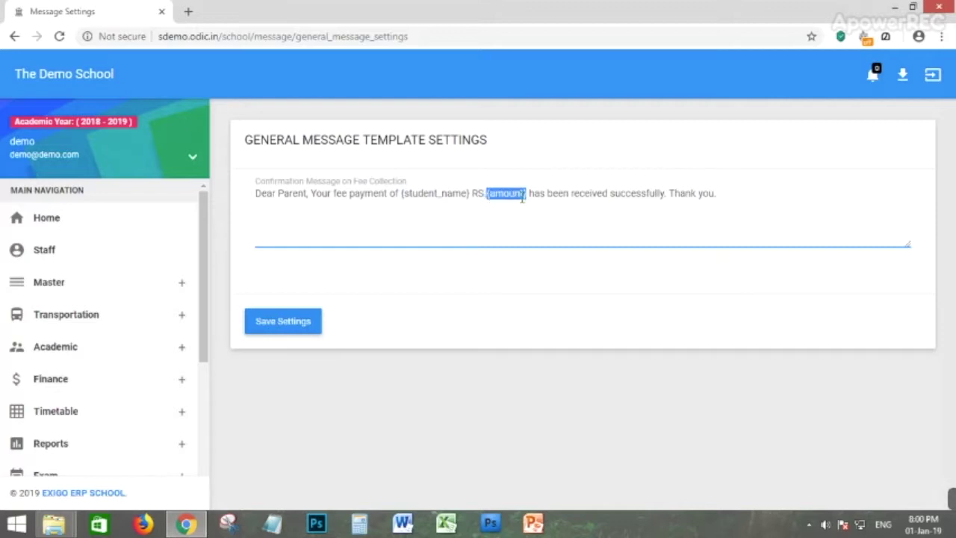
left_click(301, 220)
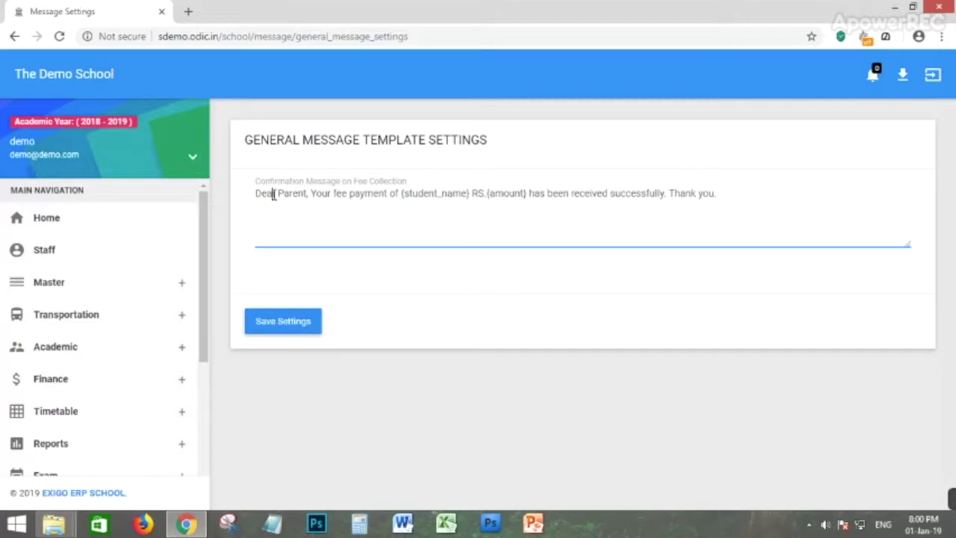
Replace 'Dear Parent' in the message with 'Hello' followed by a person's name.
left_click_drag(277, 193, 252, 200)
type("Hi")
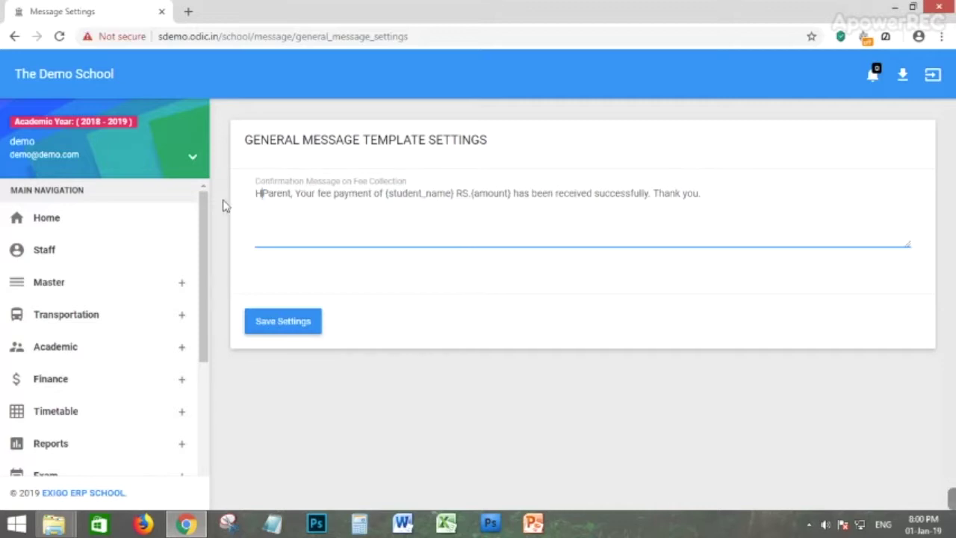
left_click_drag(297, 195, 225, 207)
type("Hello Srinivas")
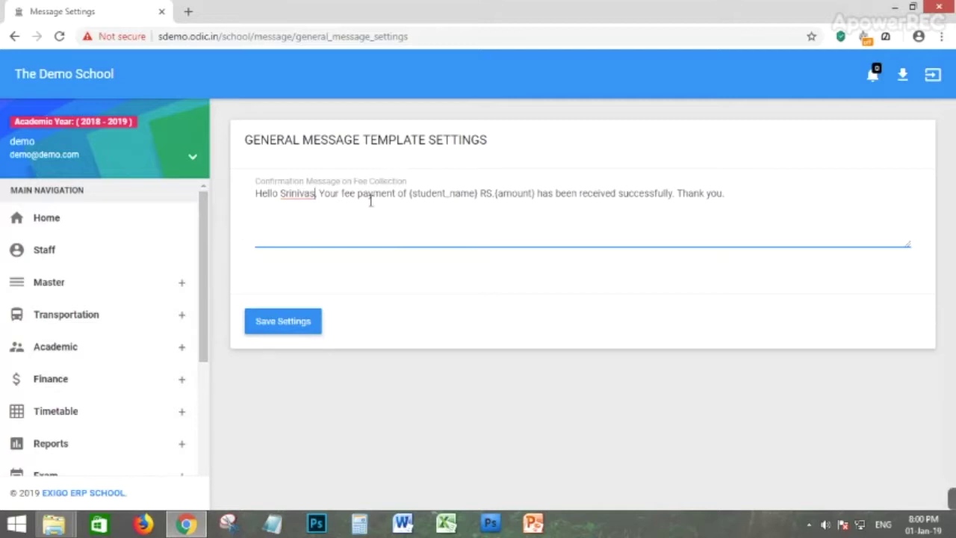
left_click(64, 290)
scroll(51, 331, "down", 1)
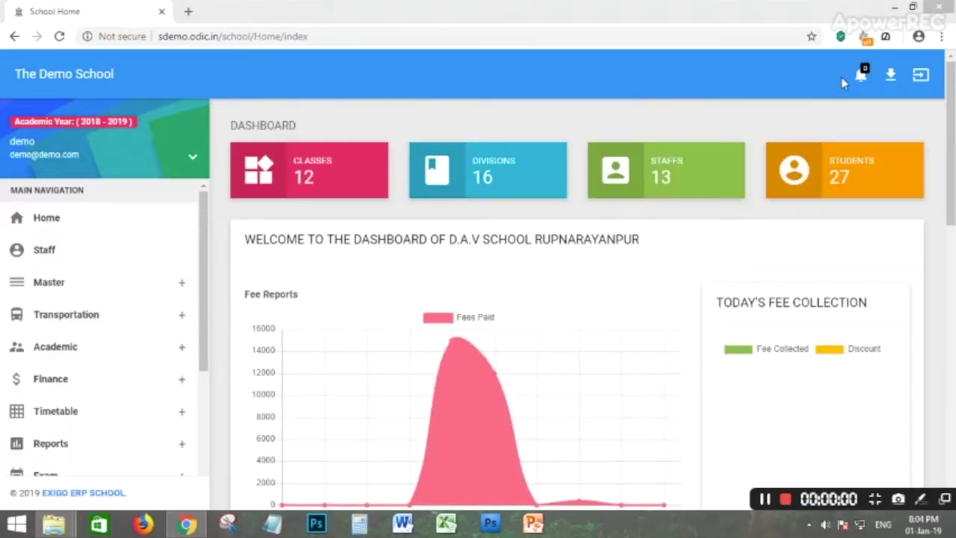
left_click(56, 321)
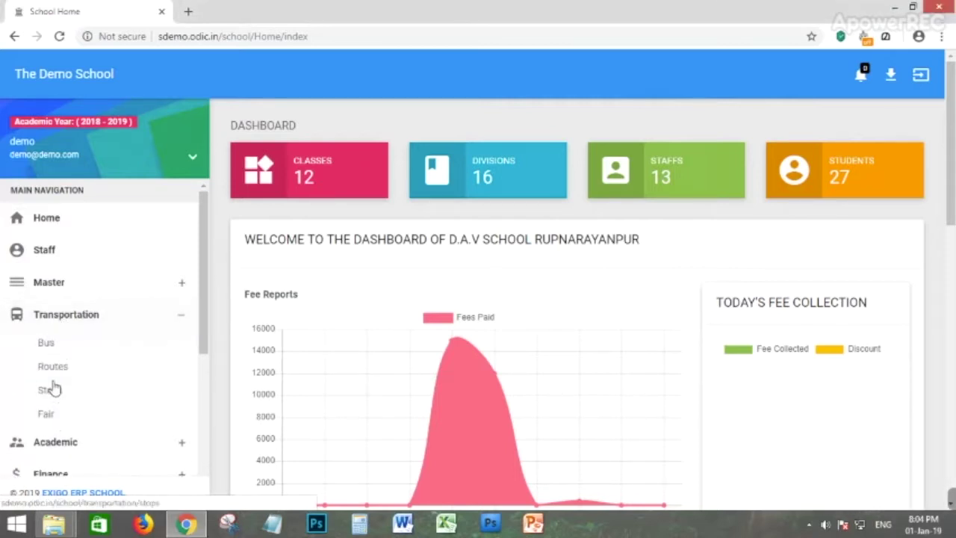
left_click(47, 344)
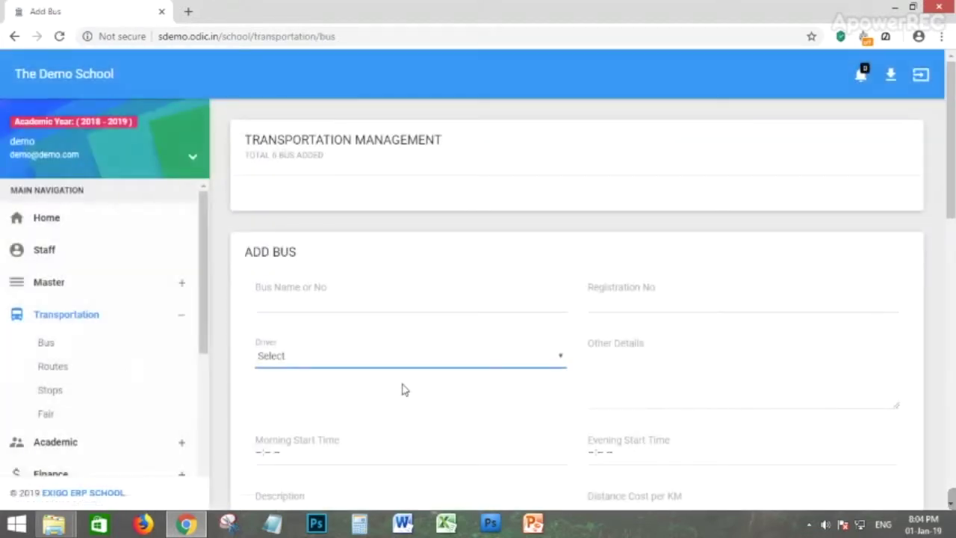
scroll(396, 299, "down", 2)
left_click(312, 167)
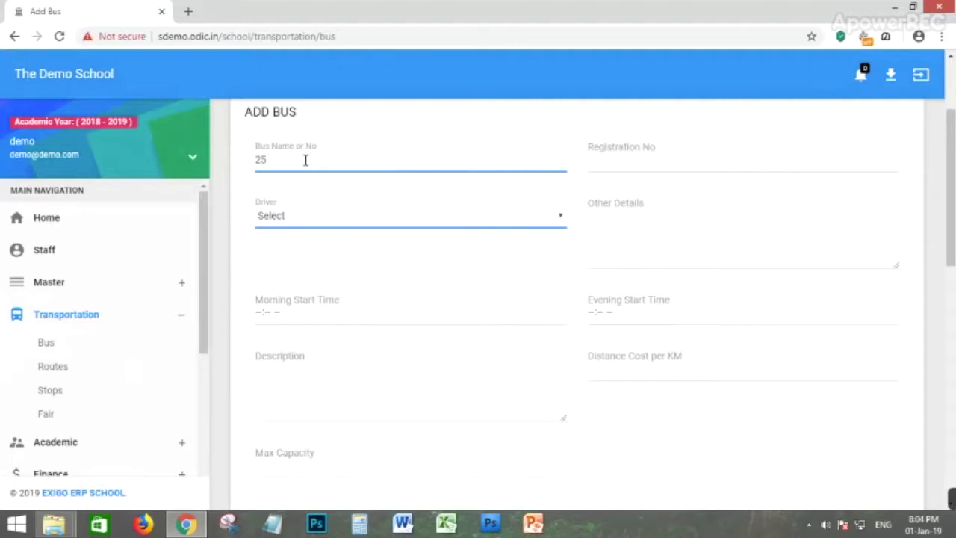
left_click(607, 156)
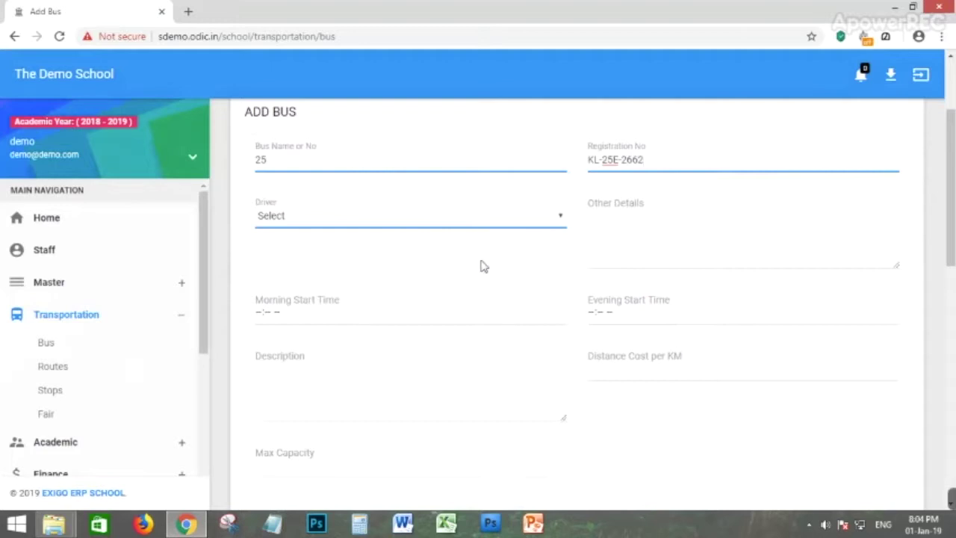
Assign a driver to bus 25 from the Driver dropdown.
left_click(310, 218)
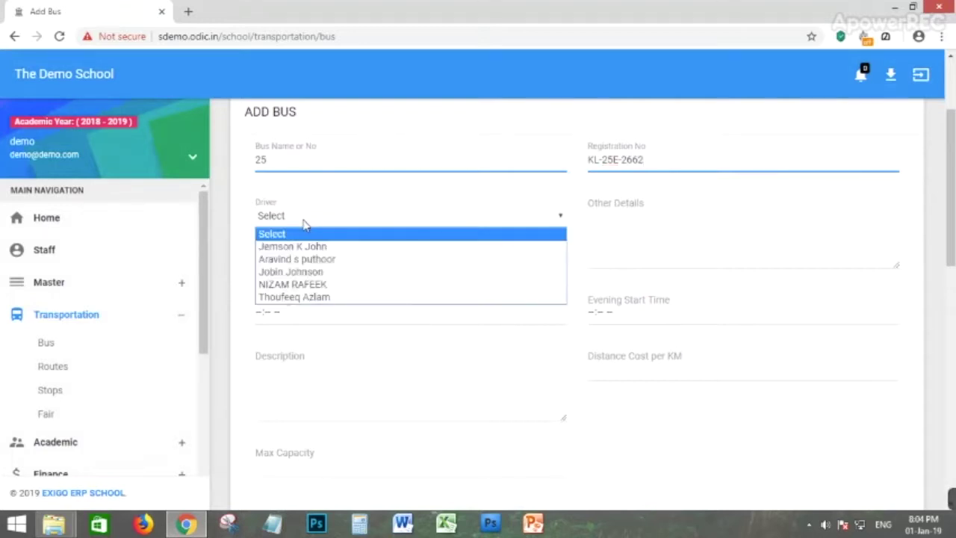
left_click(303, 225)
left_click(283, 223)
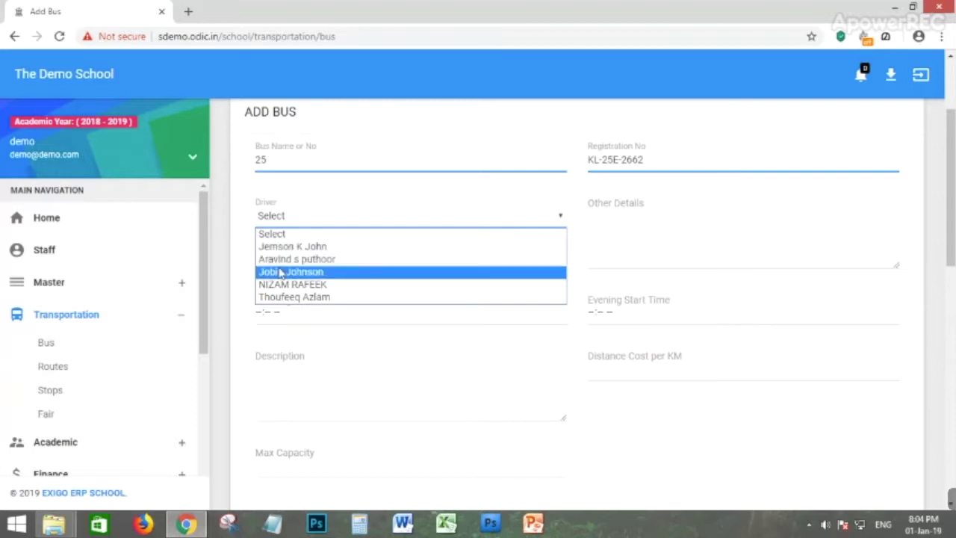
left_click(300, 247)
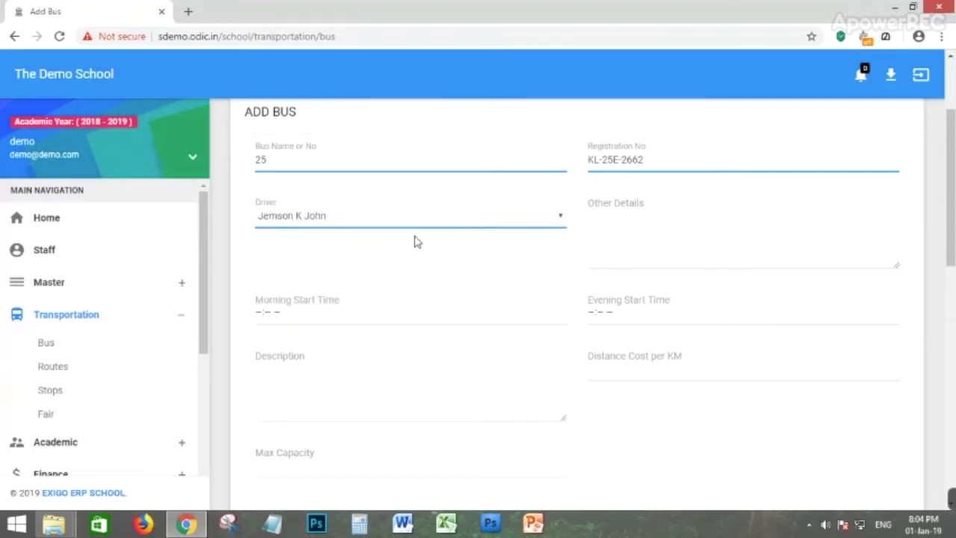
left_click(650, 248)
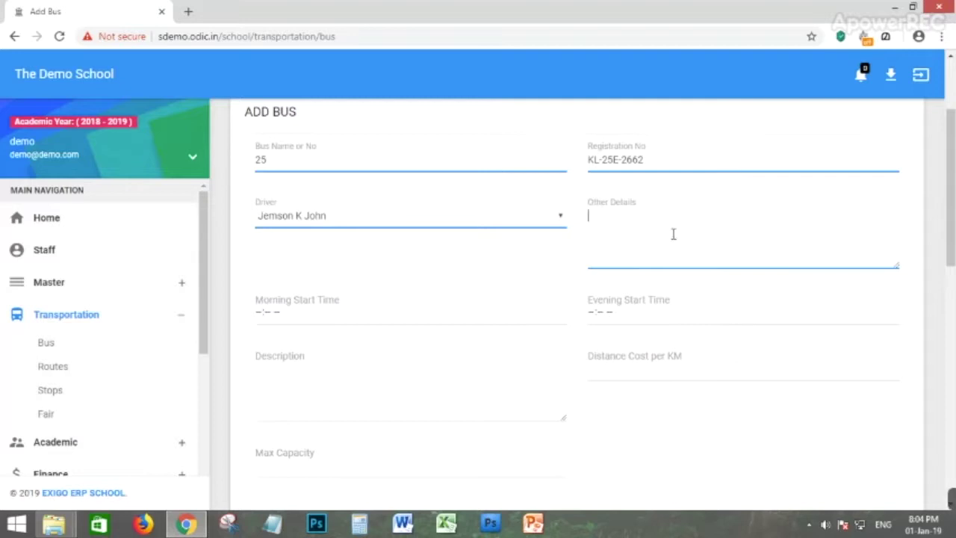
Set the bus's morning start time to 08:00 AM and evening start time to 03:30 PM.
left_click(261, 314)
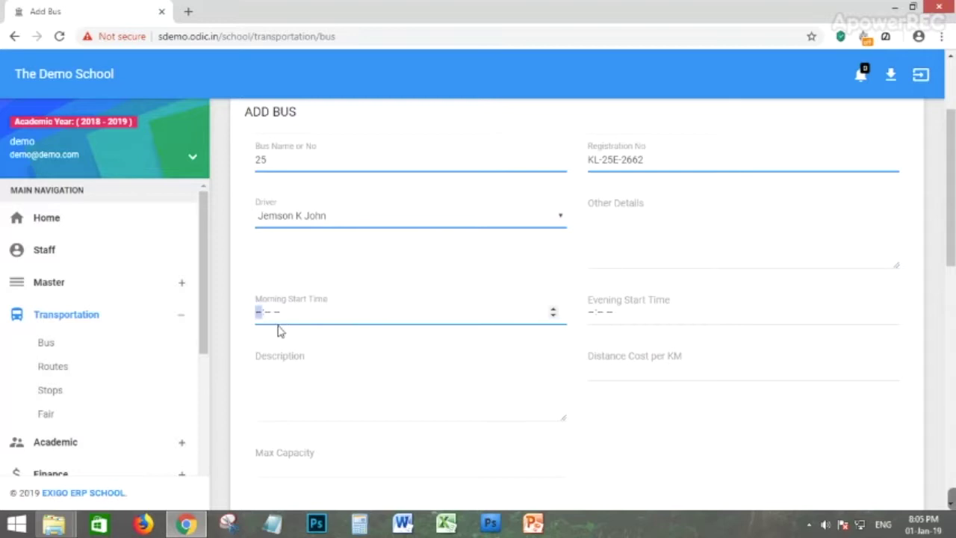
type("0")
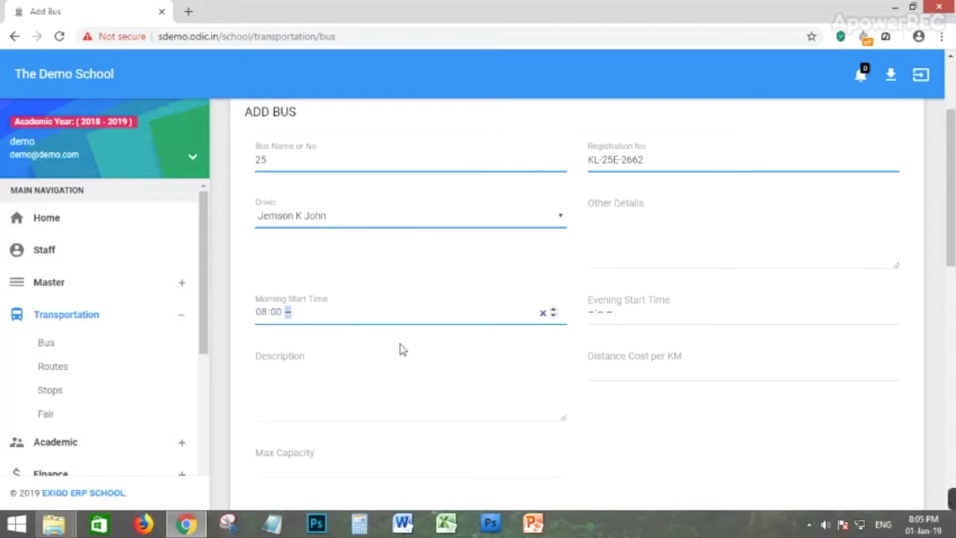
type("800a")
left_click(592, 313)
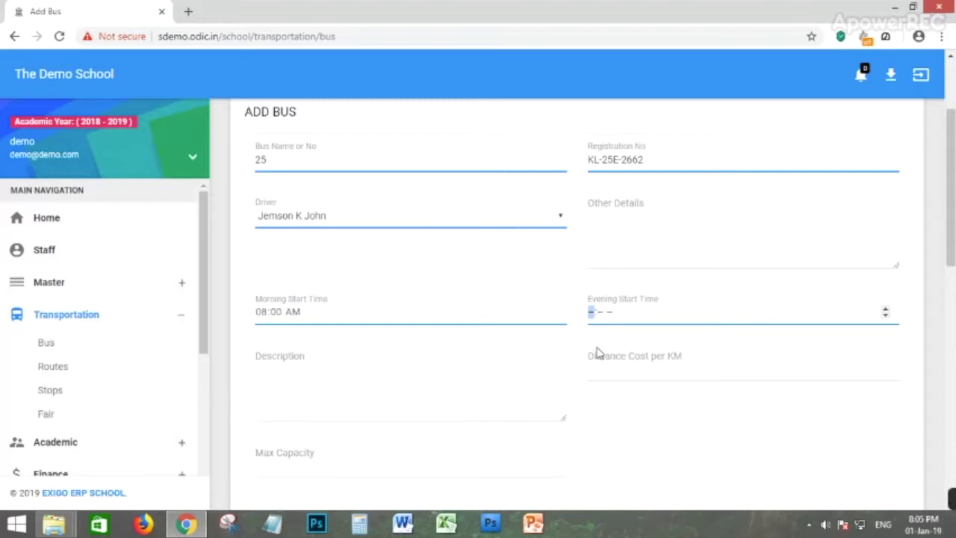
type("03:30p")
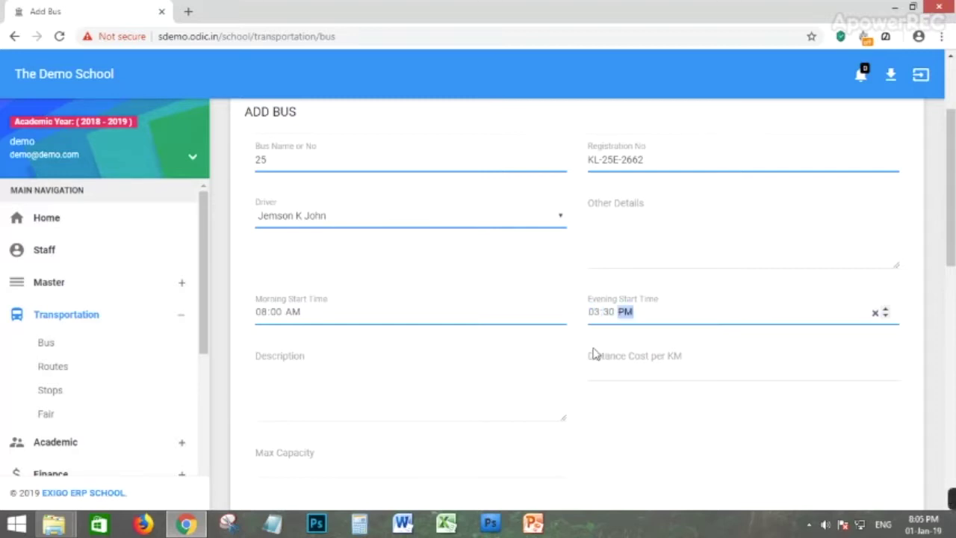
Enter cost per KM 100, description KOTTARAKARA TO ADOOR, max capacity 85, and add the bus.
left_click(688, 364)
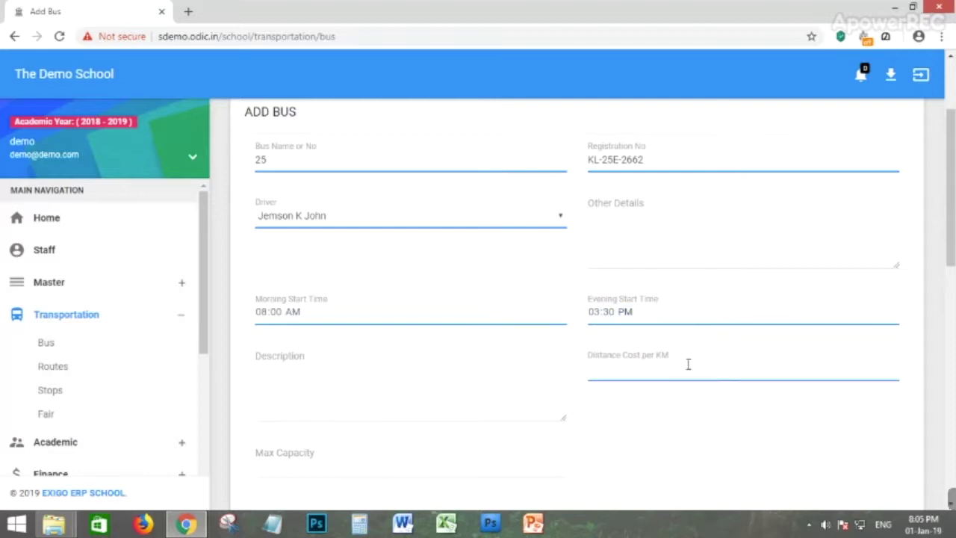
left_click(276, 399)
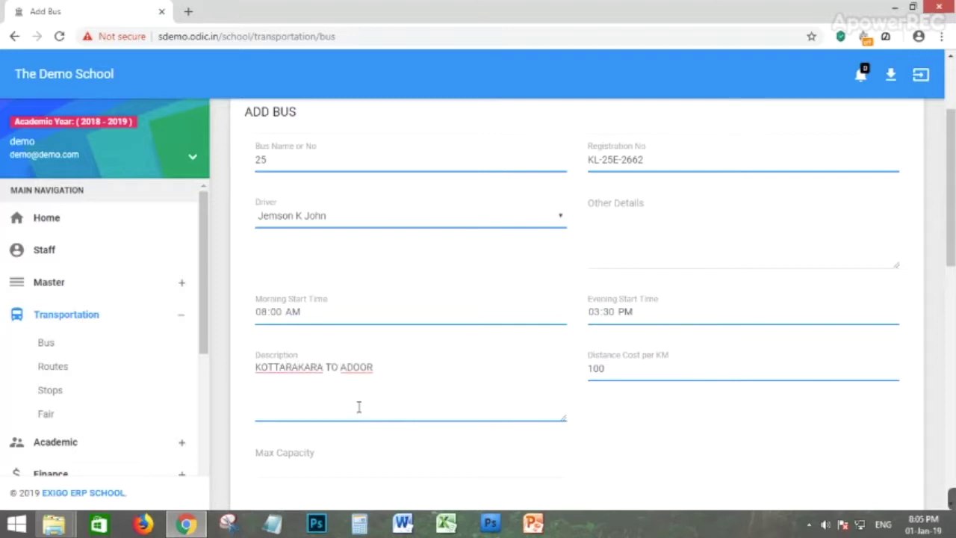
scroll(397, 391, "down", 2)
left_click(280, 326)
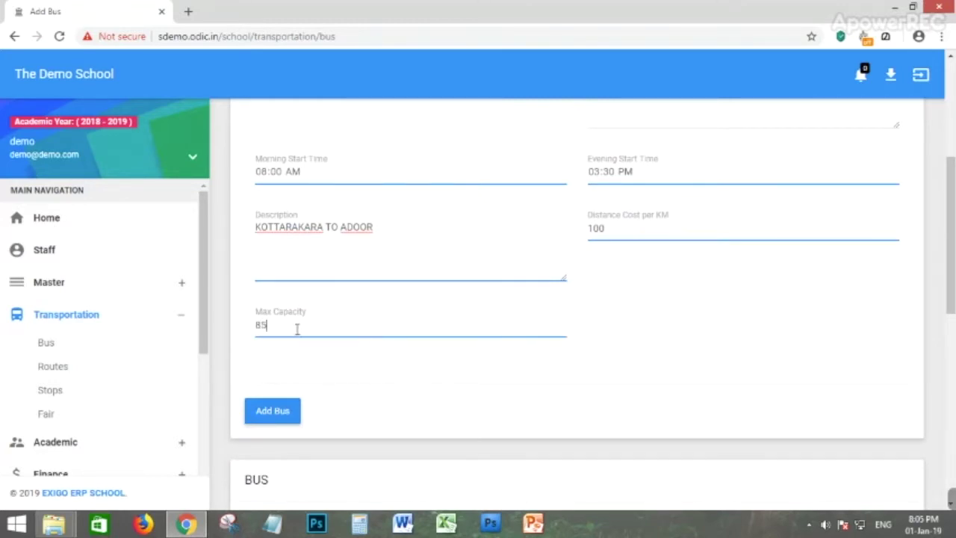
left_click(272, 416)
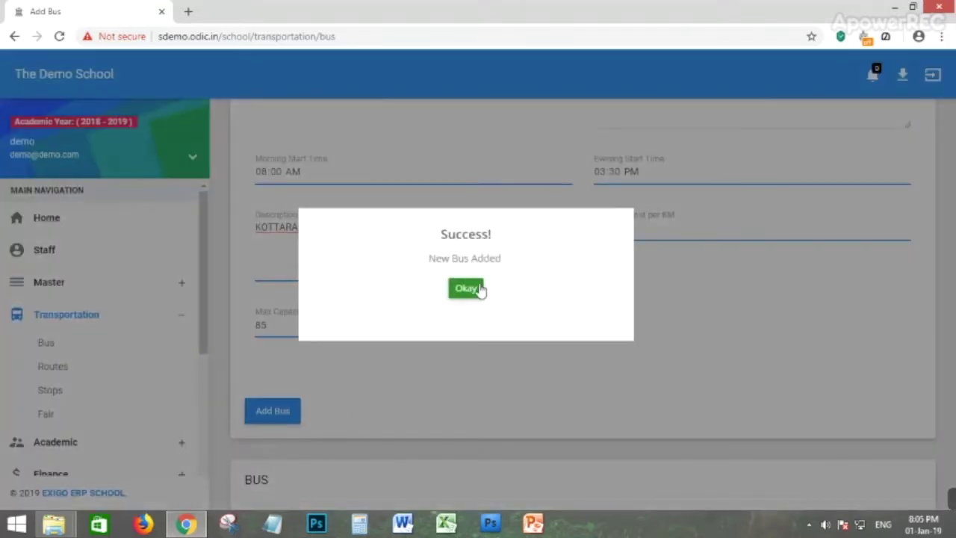
Review bus 25 in row 7: registration, driver, times, KOTTARAKARA TO ADOOR, cost 100.00, capacity 85.
left_click(480, 289)
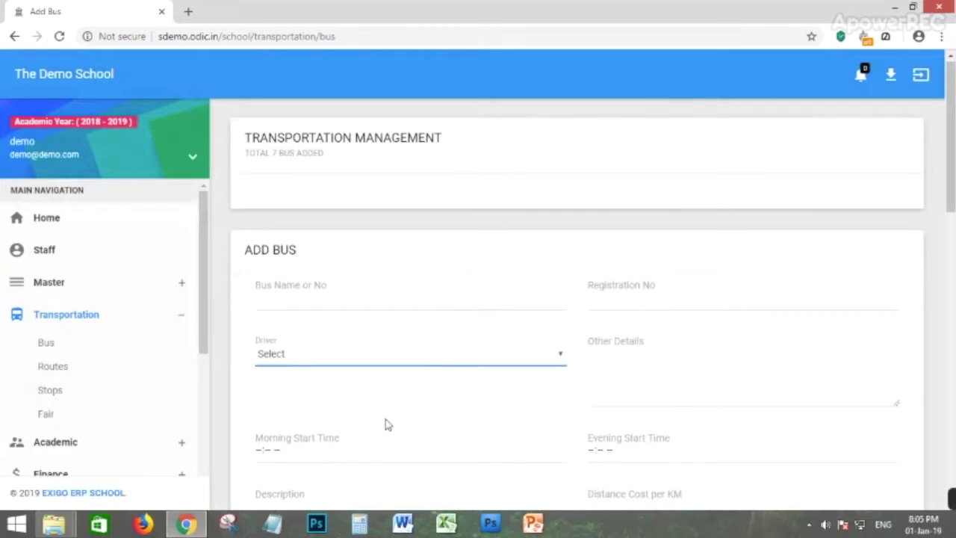
scroll(438, 396, "down", 6)
scroll(402, 380, "down", 4)
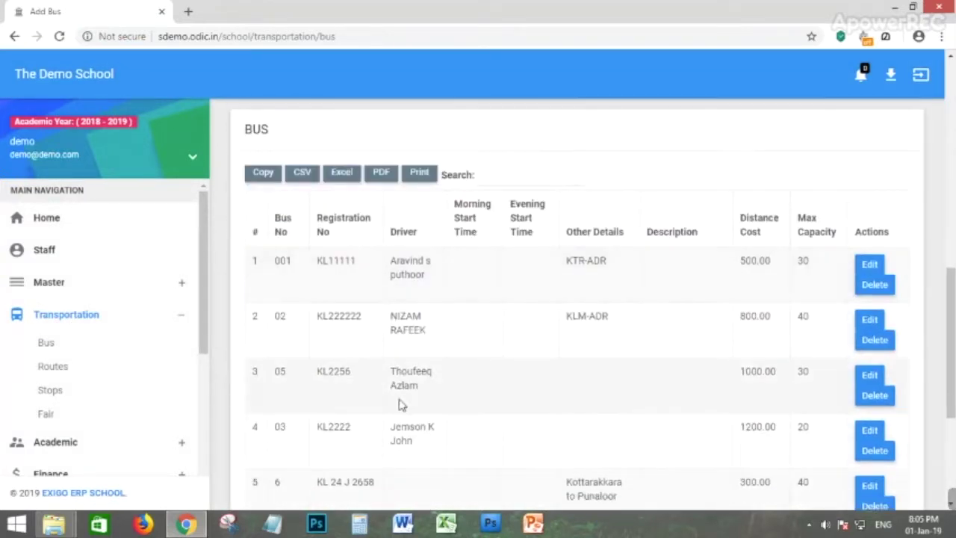
scroll(451, 376, "down", 1)
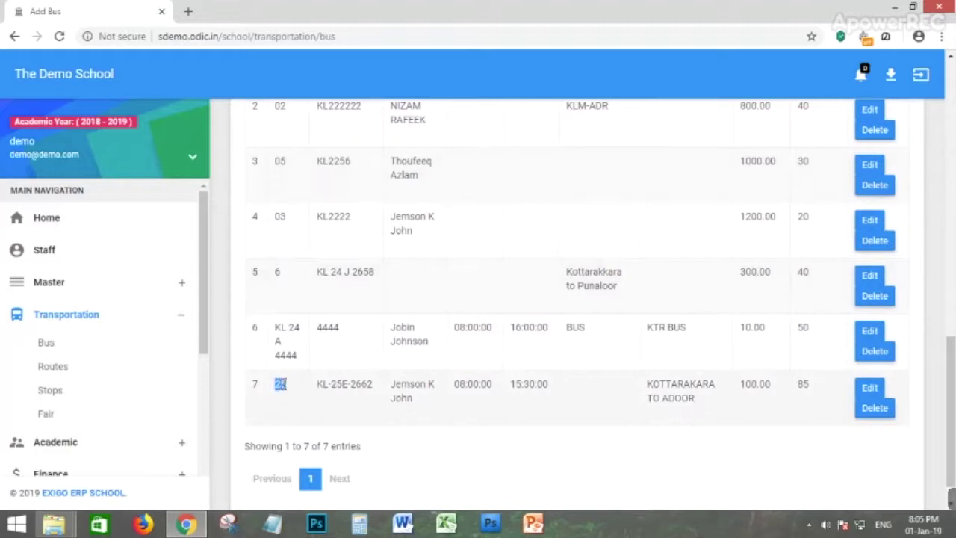
left_click_drag(317, 383, 434, 384)
left_click_drag(493, 384, 453, 385)
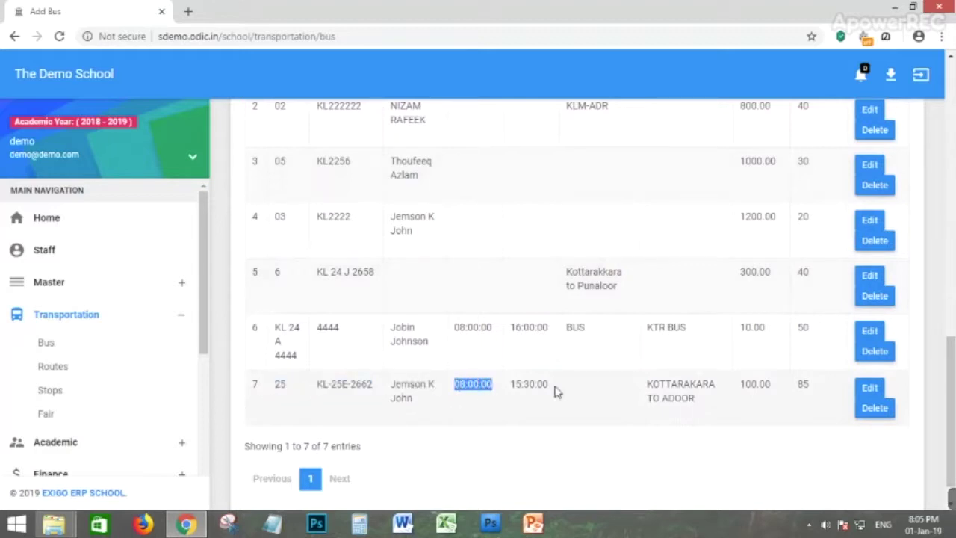
left_click_drag(554, 385, 511, 385)
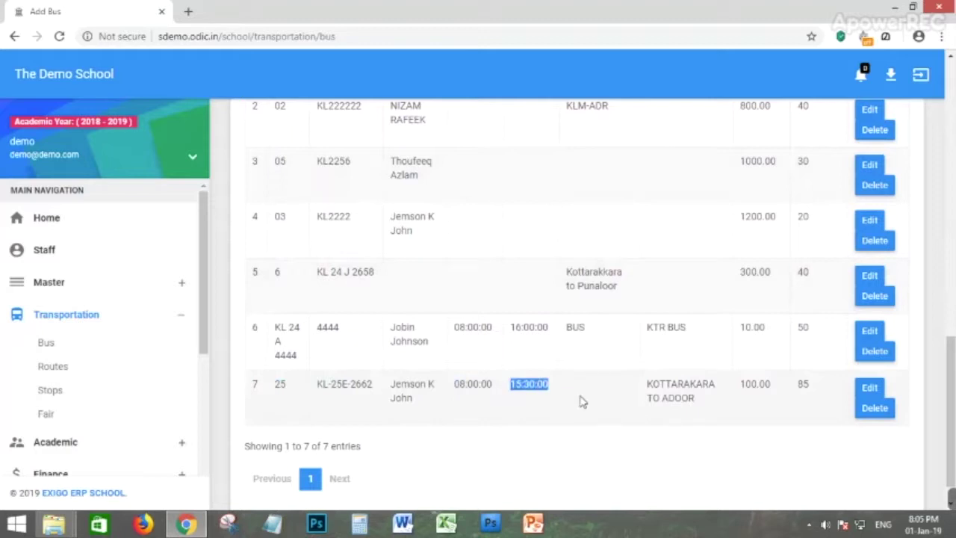
left_click_drag(647, 384, 692, 399)
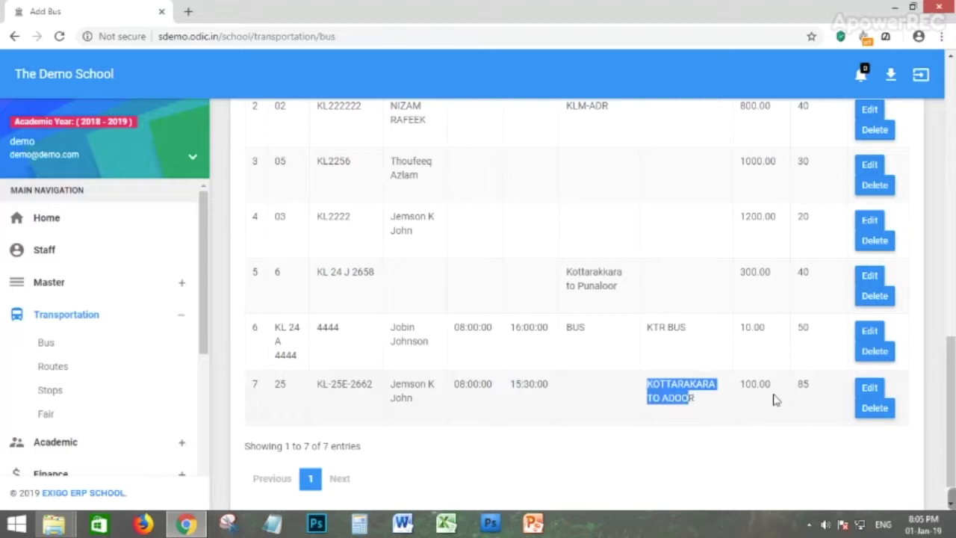
left_click_drag(775, 390, 735, 390)
left_click_drag(804, 384, 830, 389)
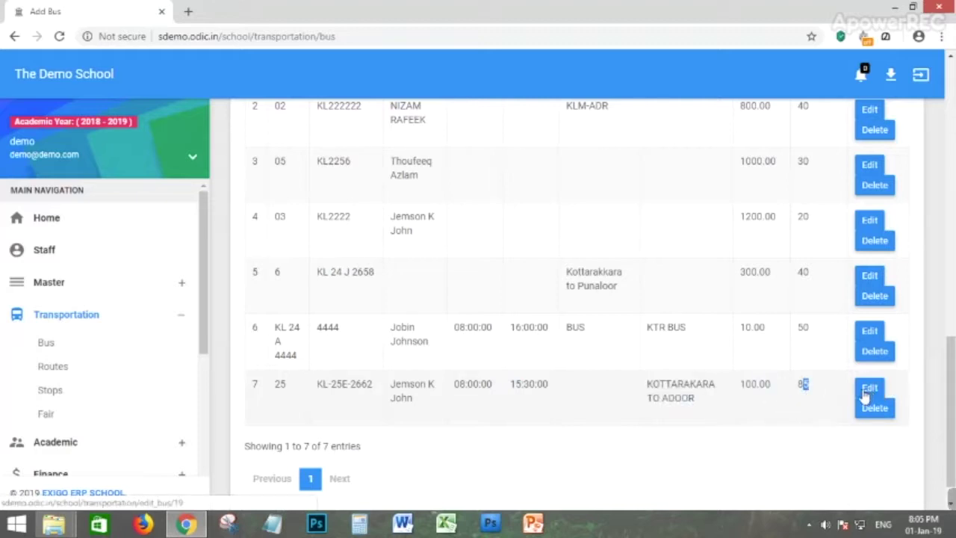
Delete bus 25 from the bus list and confirm.
left_click(874, 409)
key("Return")
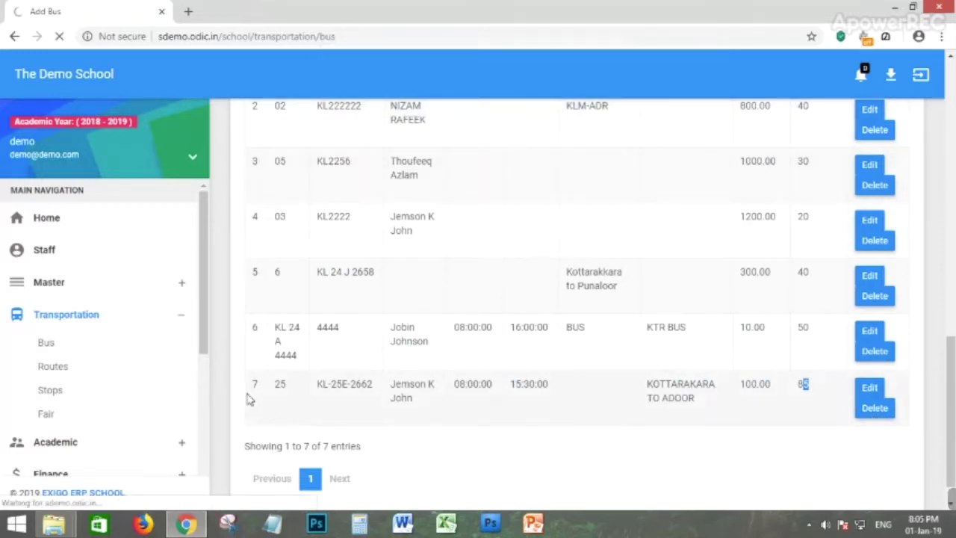
scroll(753, 322, "down", 1)
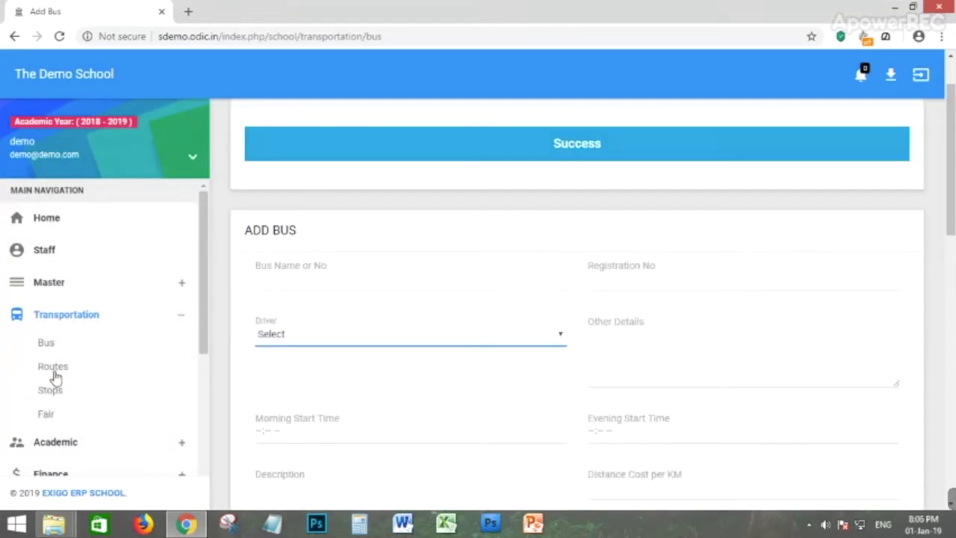
Add route 'Kottarakara To Adoor' at 56 km and check it in the route list.
left_click(54, 370)
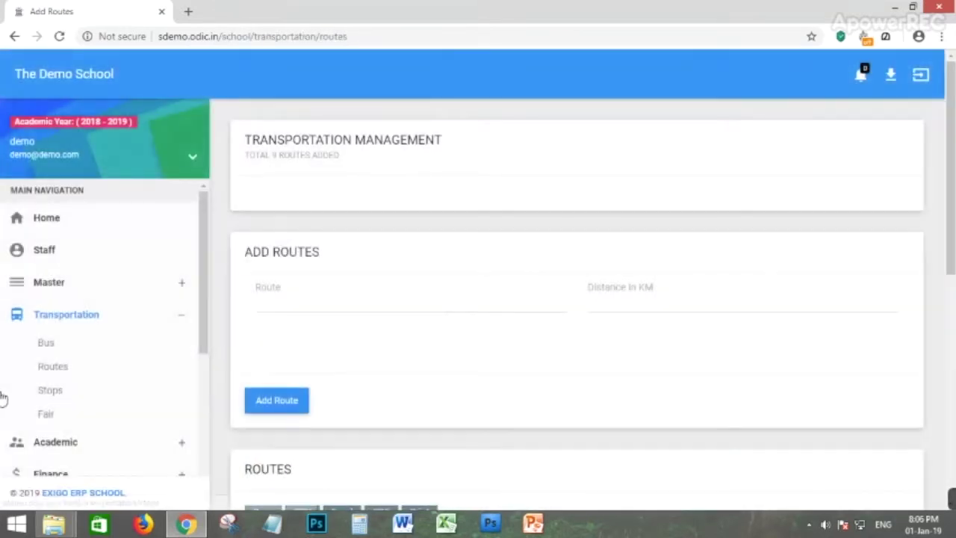
left_click(297, 300)
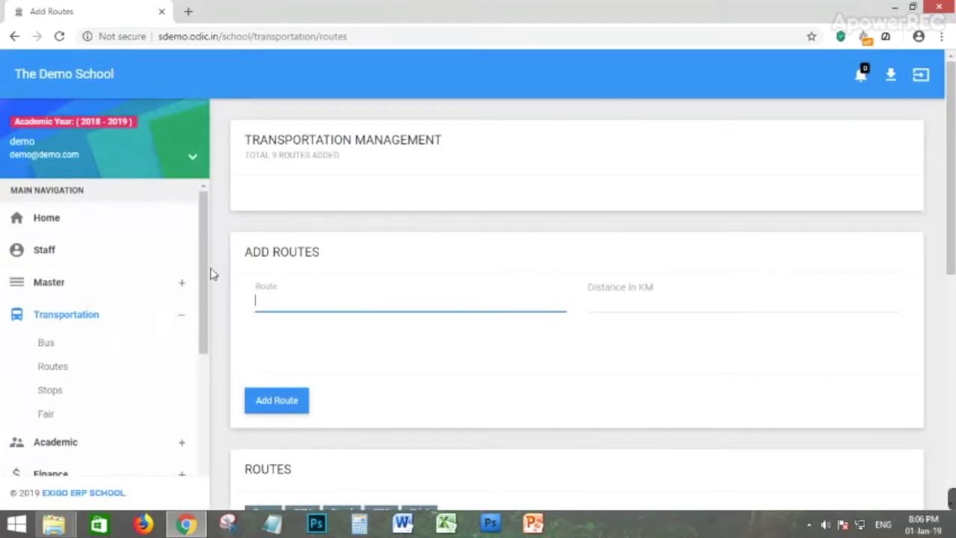
type("arakara To Adoor")
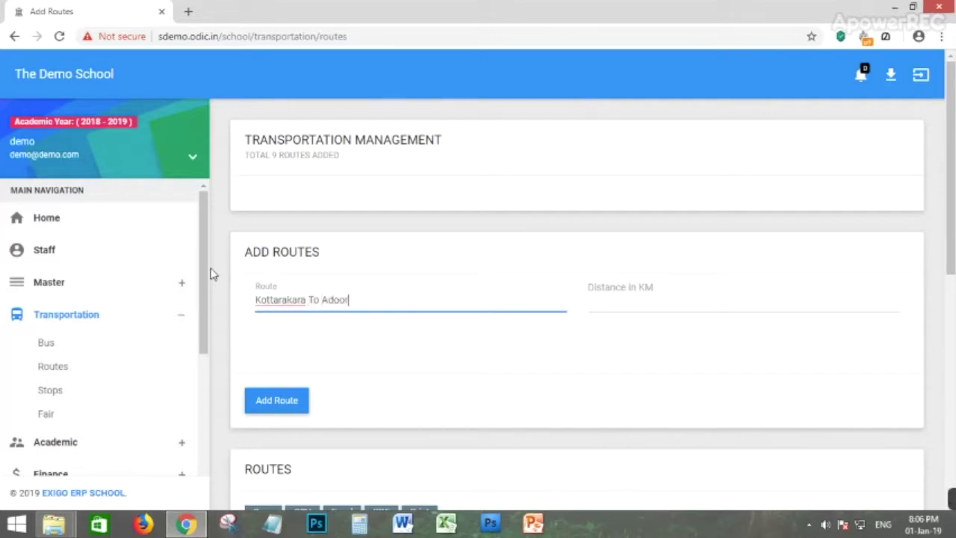
left_click(626, 299)
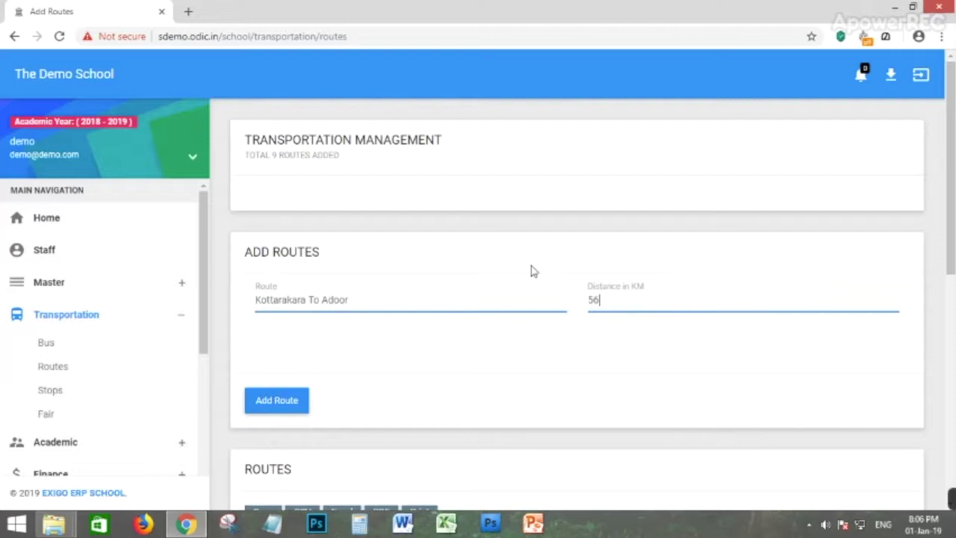
left_click(284, 411)
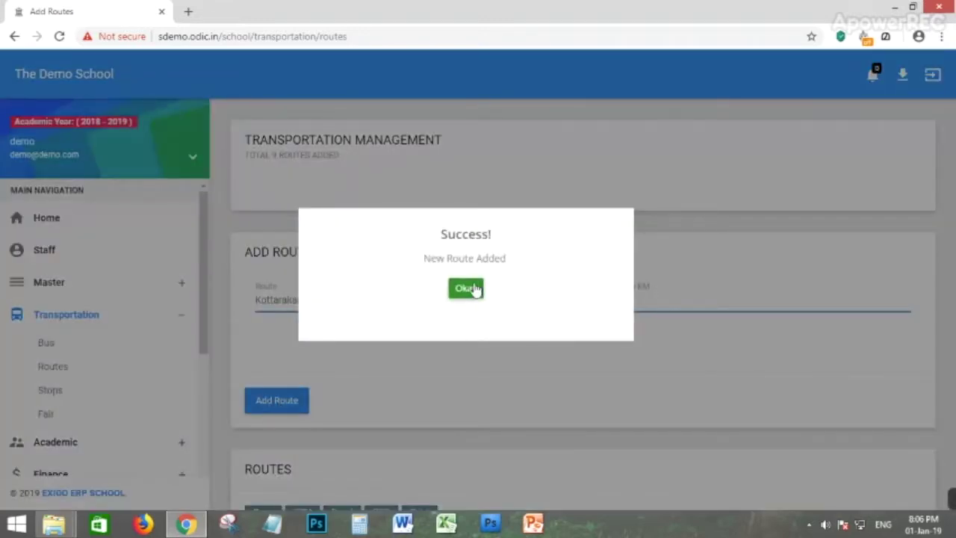
left_click(472, 290)
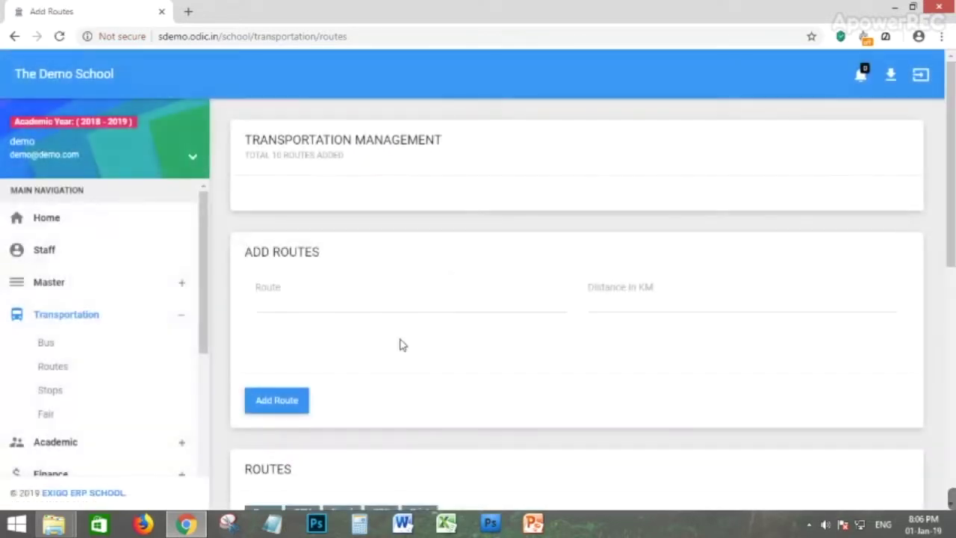
scroll(396, 340, "down", 3)
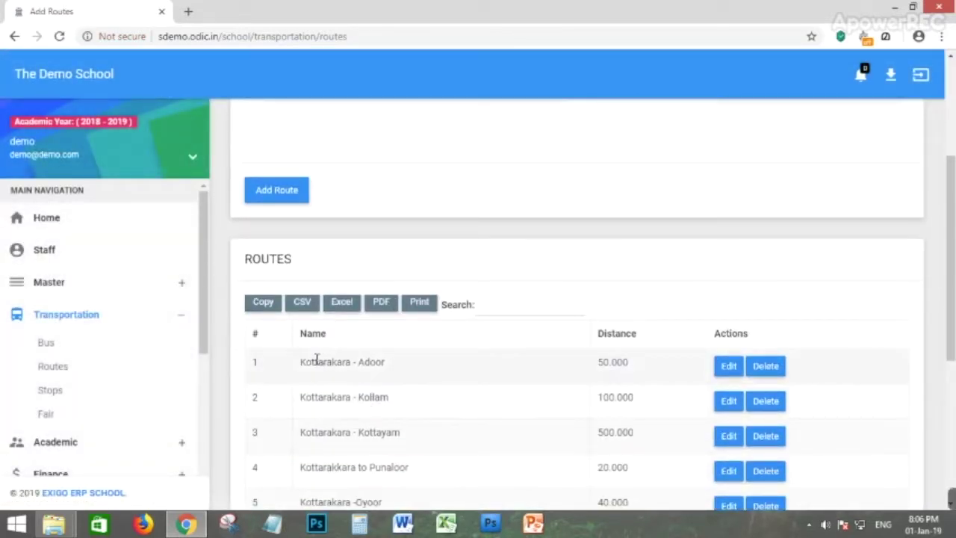
scroll(389, 397, "down", 2)
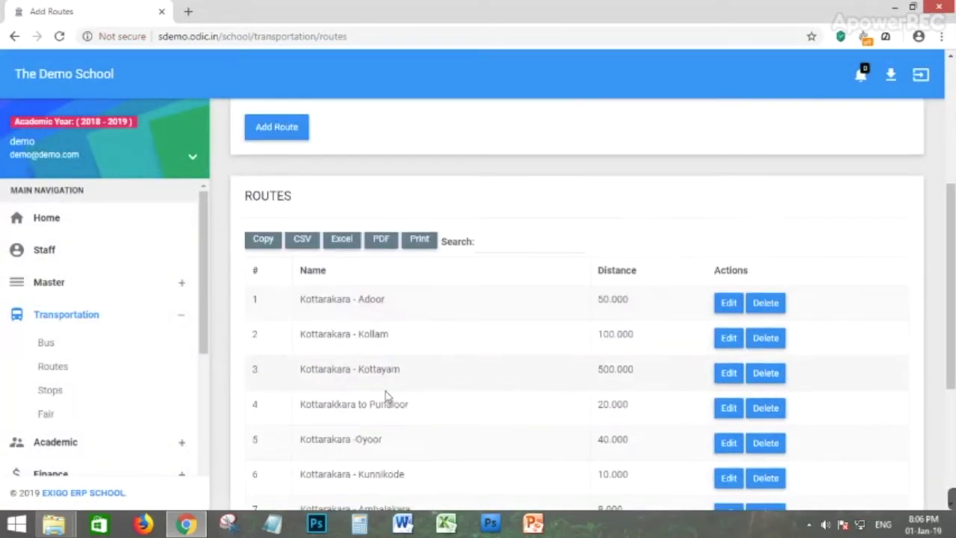
scroll(619, 204, "down", 2)
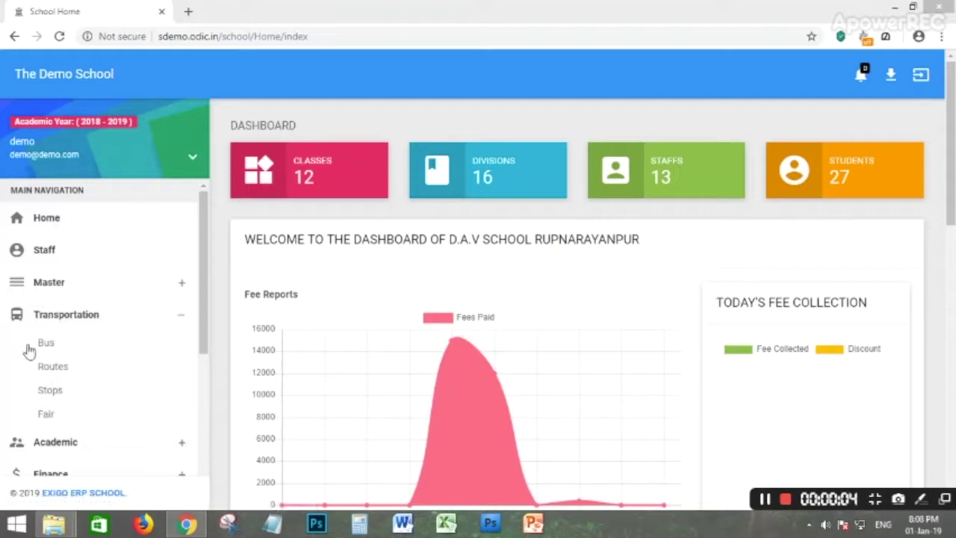
Add stop Vayakal to route Kottarakara To Adoor at 25KM, stop order 5, and confirm.
left_click(49, 394)
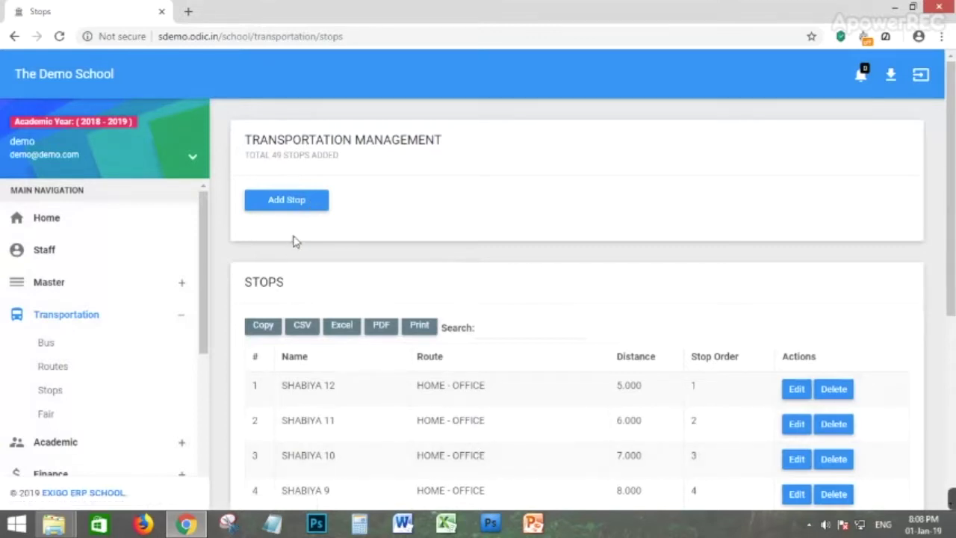
left_click(300, 204)
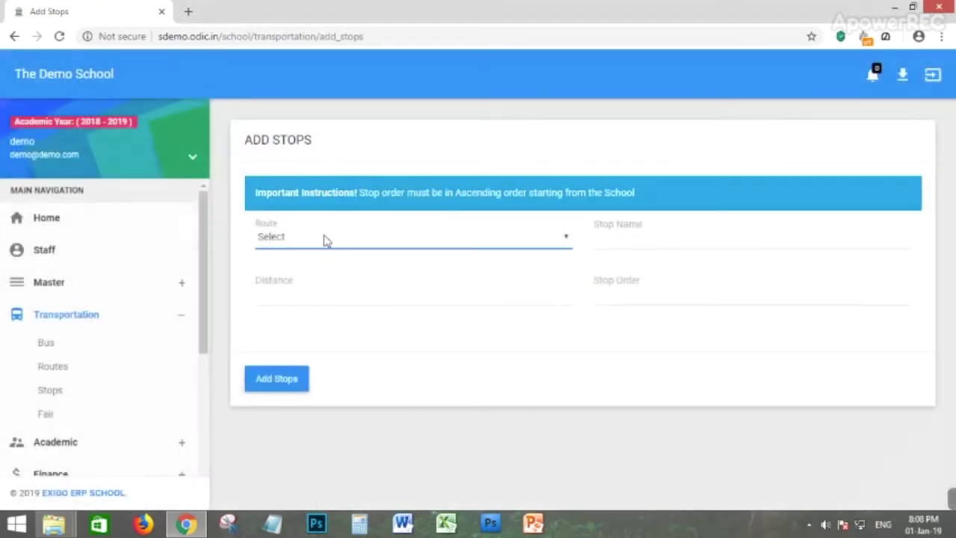
left_click(323, 240)
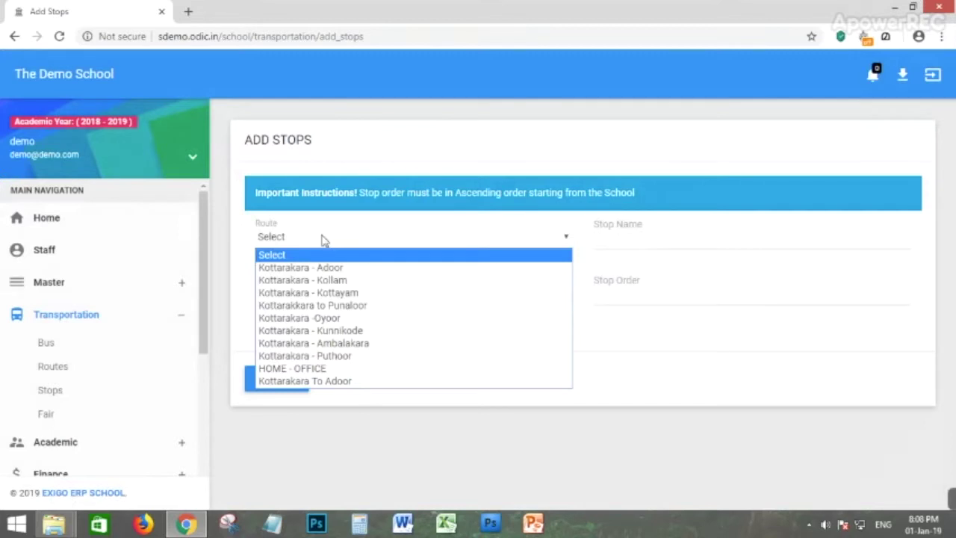
left_click(331, 382)
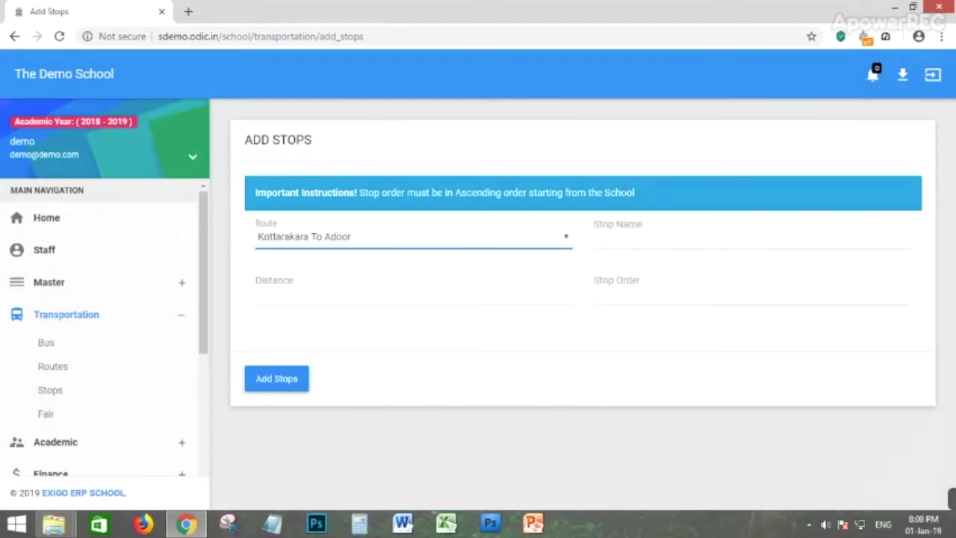
left_click(618, 244)
type("Vayakal")
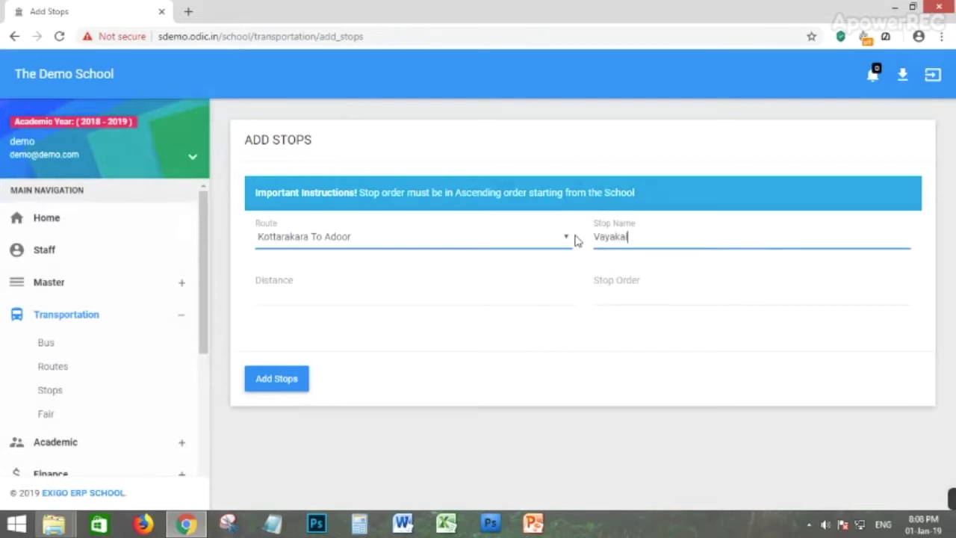
left_click(342, 294)
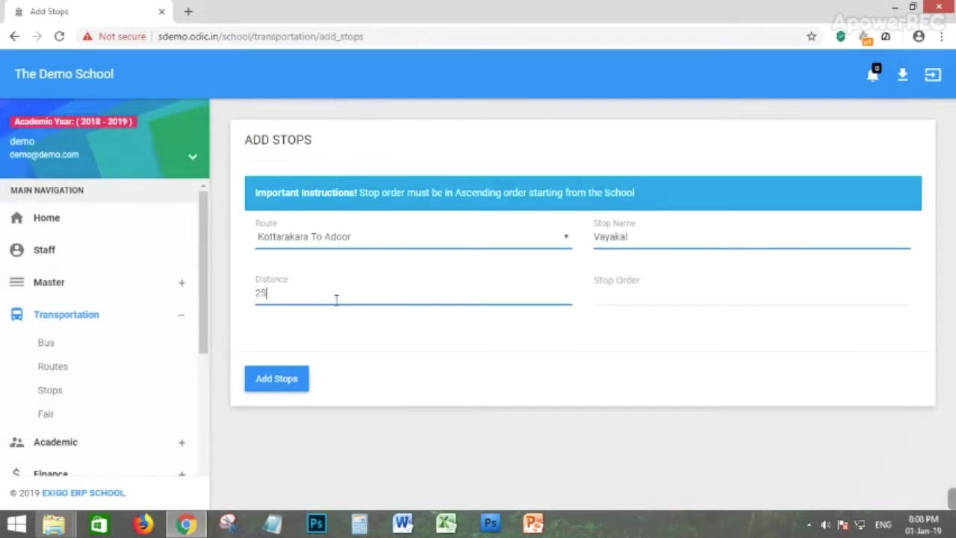
key("Tab")
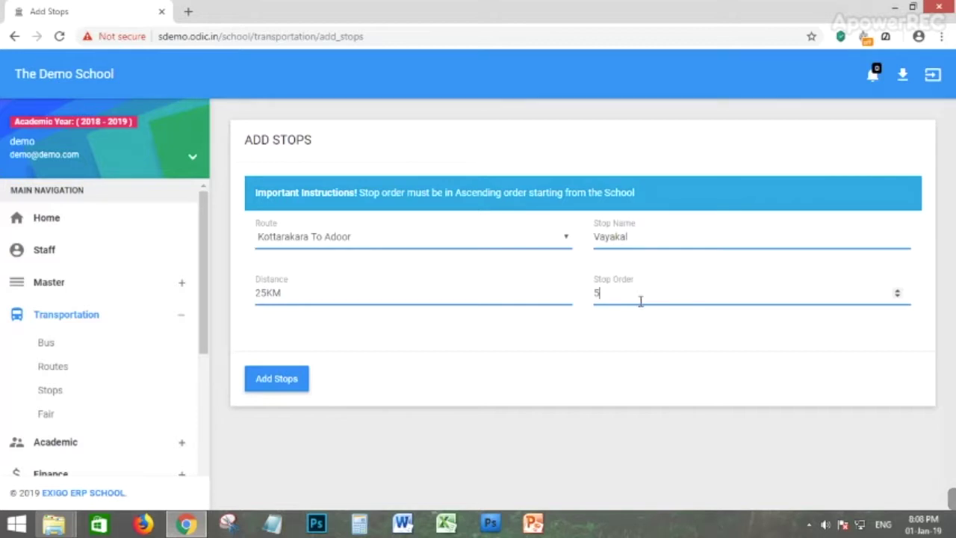
left_click(274, 388)
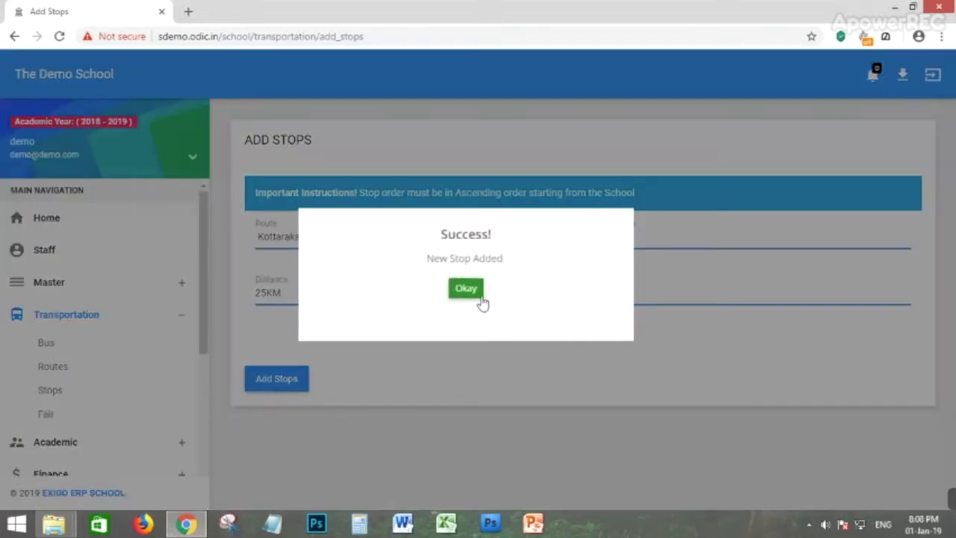
left_click(468, 290)
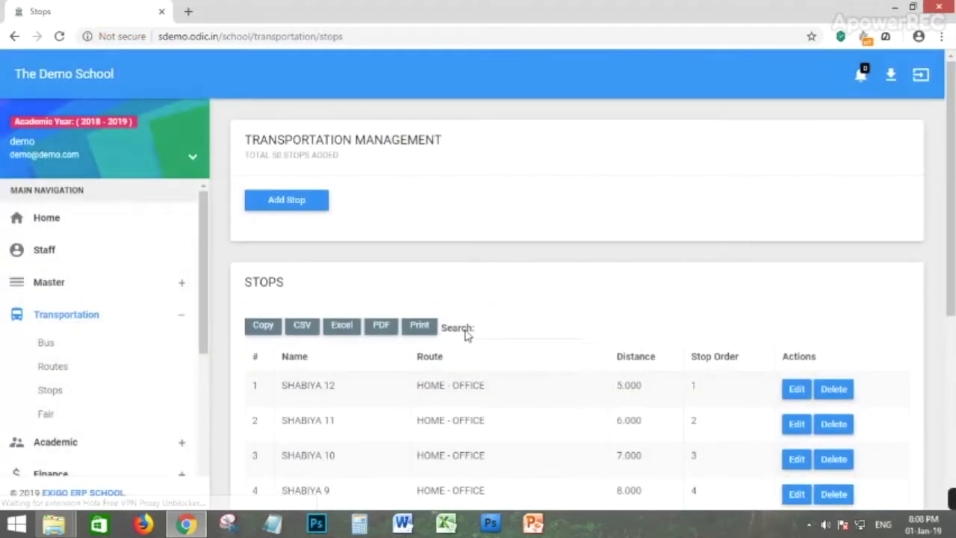
Page through the stops table to pages 5, 1 and 2 to find Vayakal.
scroll(465, 344, "down", 2)
scroll(472, 383, "down", 3)
left_click(398, 445)
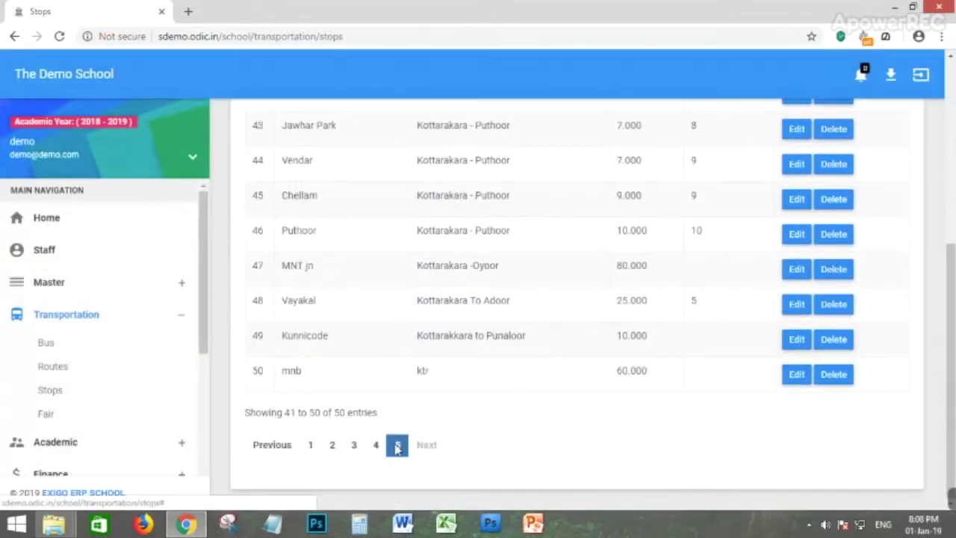
scroll(528, 382, "up", 2)
scroll(470, 467, "down", 1)
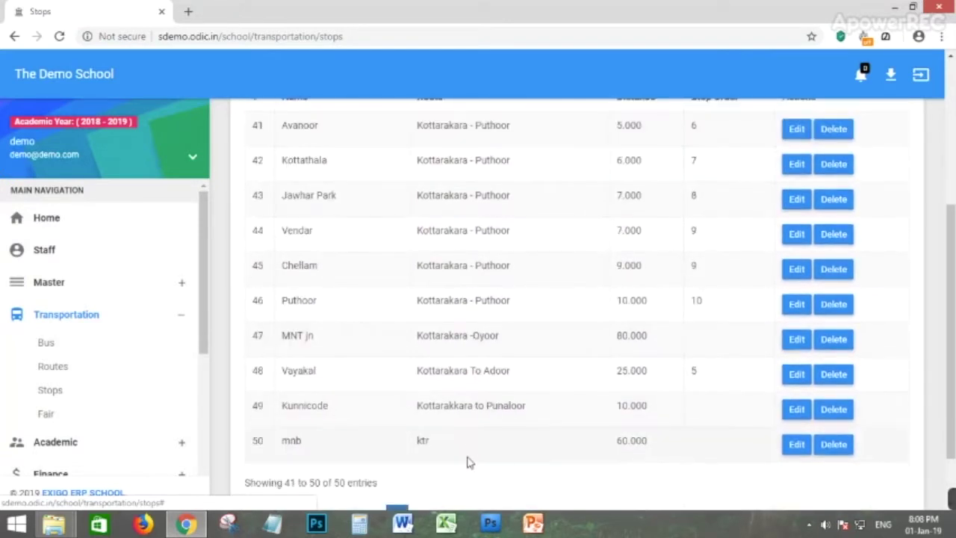
scroll(374, 478, "down", 2)
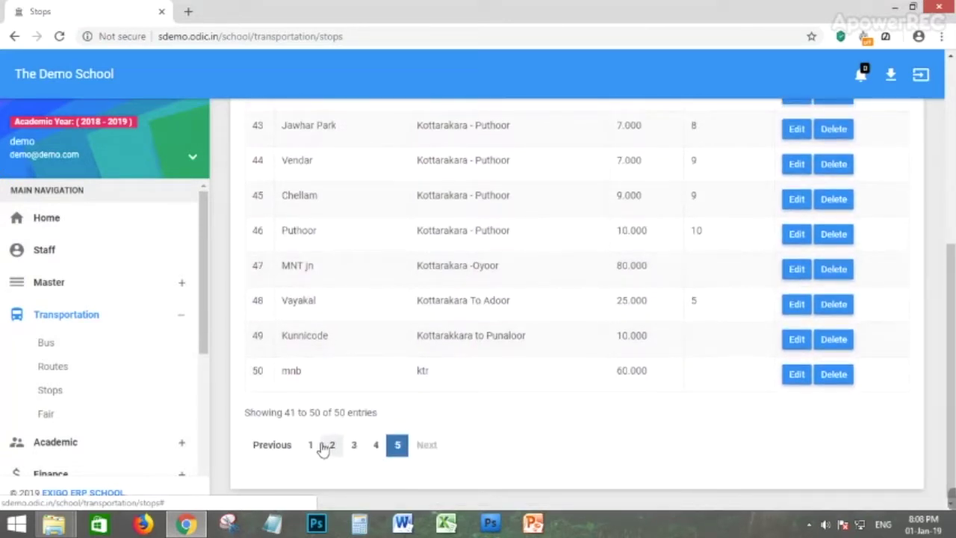
left_click(310, 445)
scroll(443, 309, "up", 3)
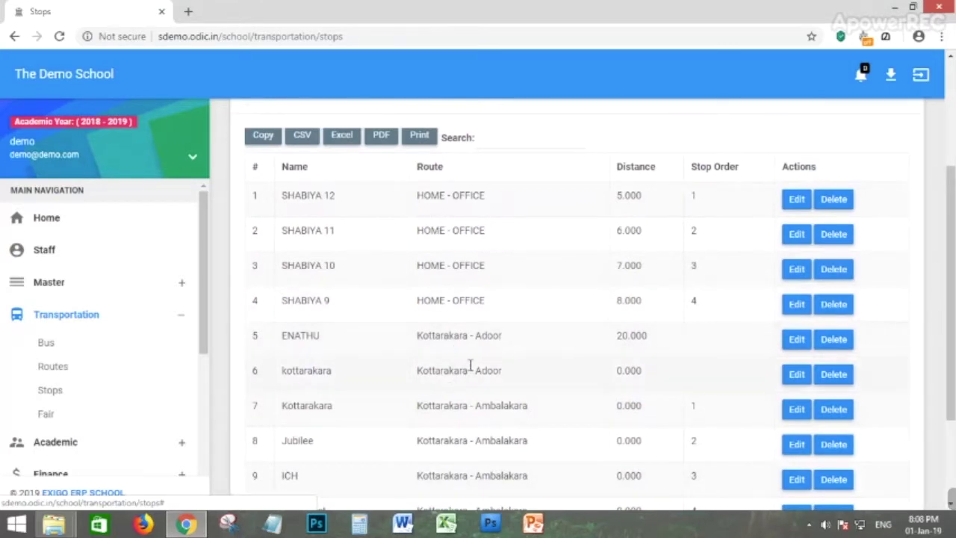
scroll(686, 344, "down", 2)
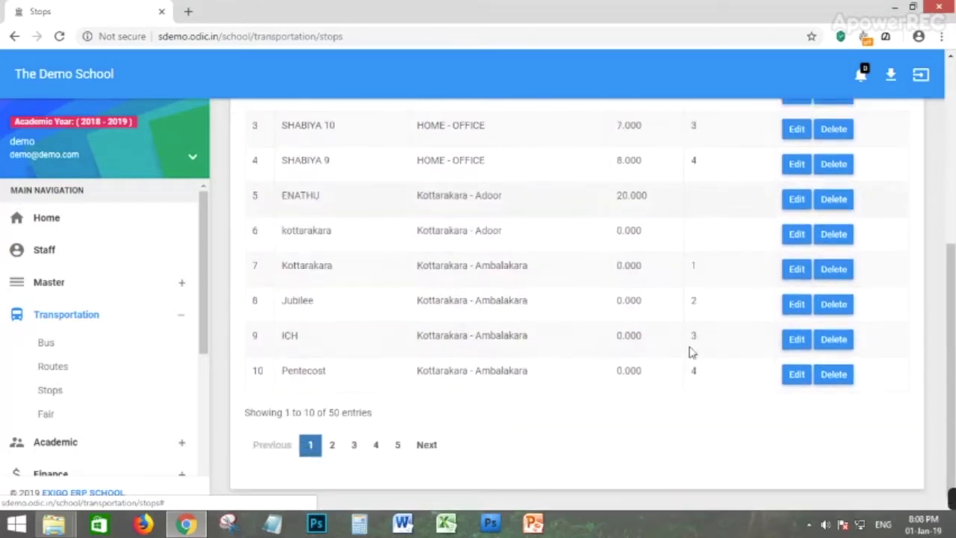
left_click(333, 445)
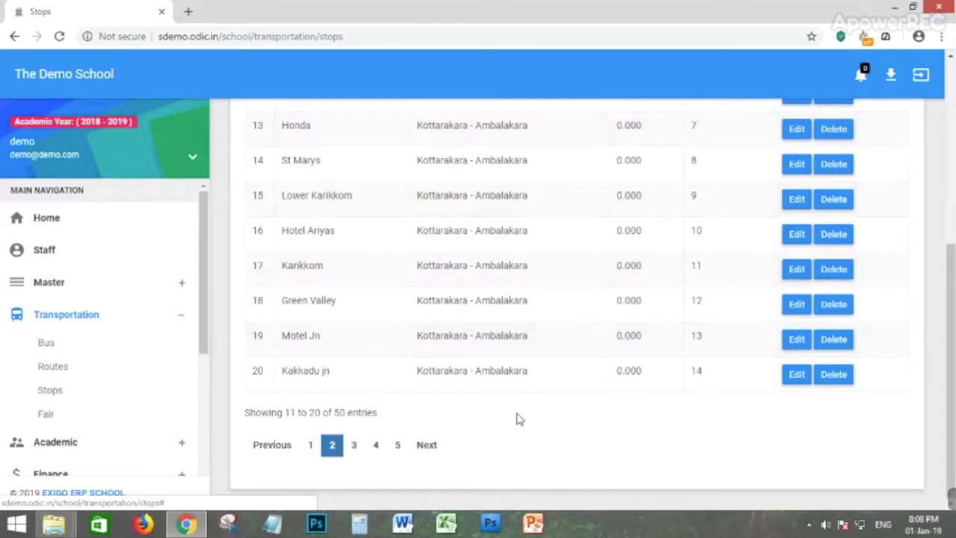
Scan page 2 of the stops list, then go to Fair under Transportation.
scroll(728, 231, "up", 2)
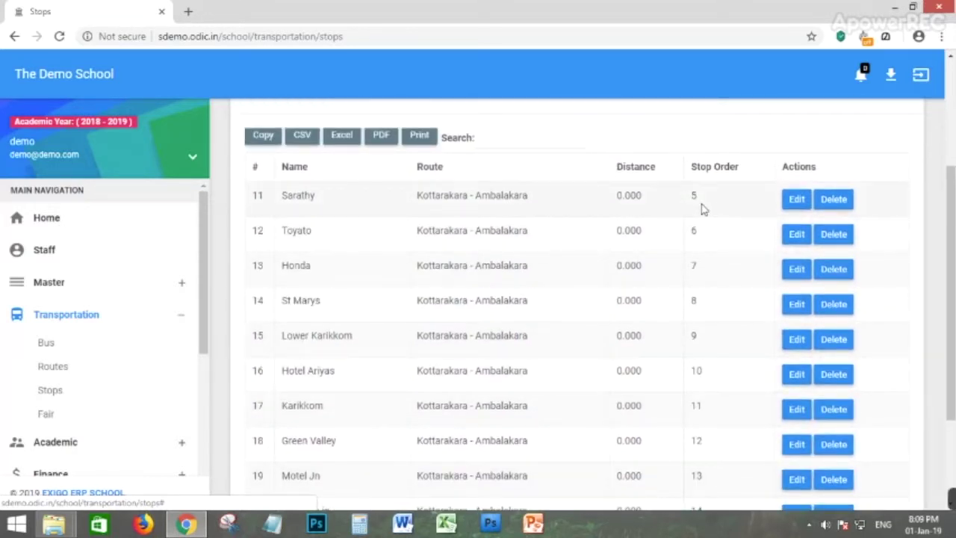
scroll(438, 305, "down", 2)
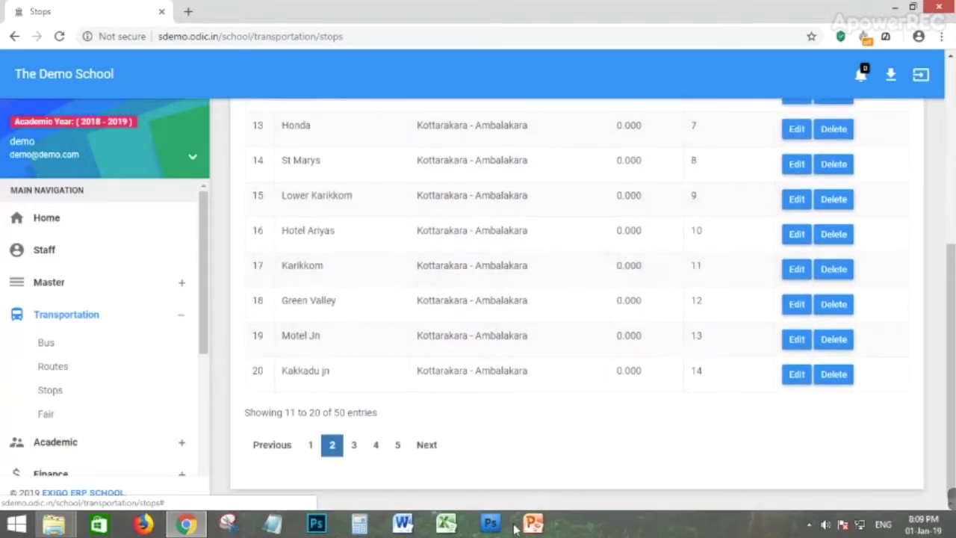
scroll(468, 258, "up", 2)
scroll(316, 306, "down", 2)
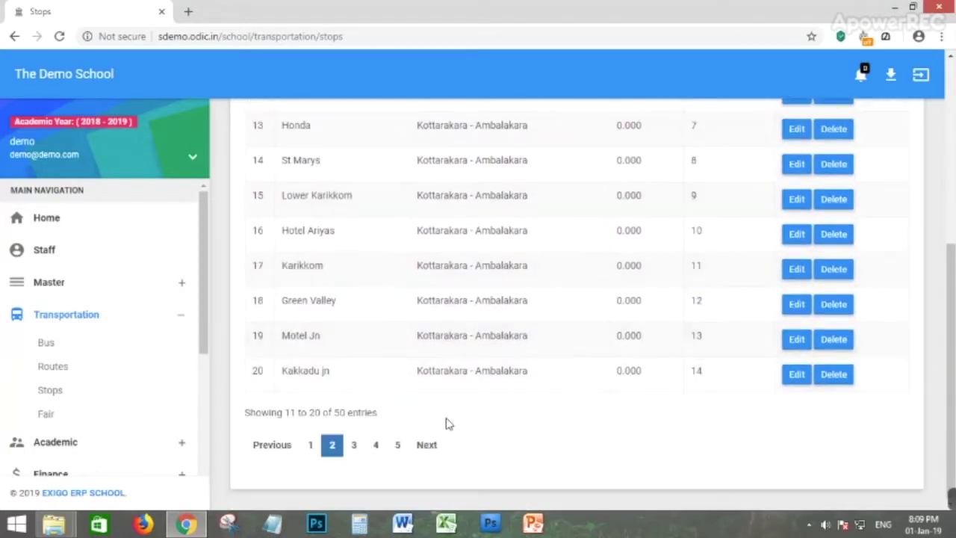
left_click(46, 417)
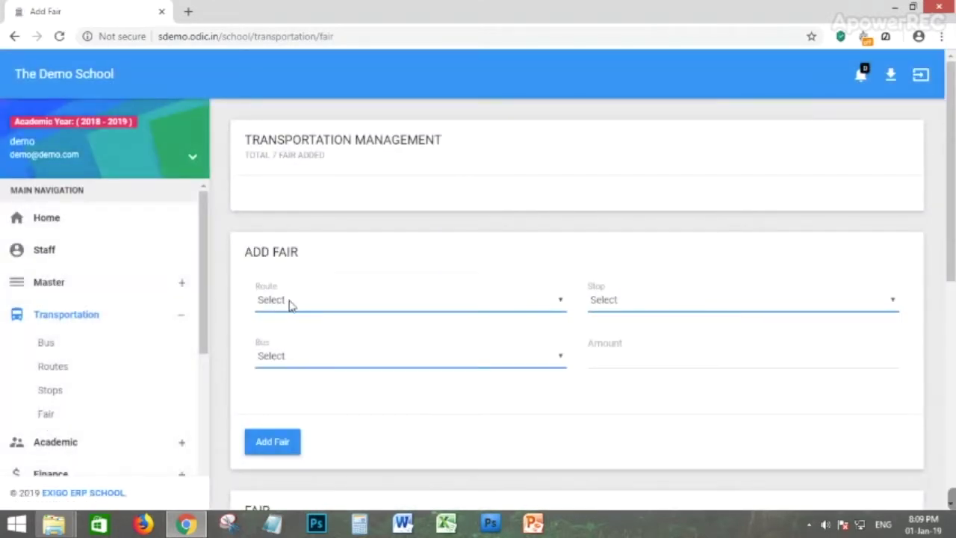
Add a 200 fare for route Kottarakara To Adoor, stop Vayakal, bus 05, and confirm.
left_click(290, 304)
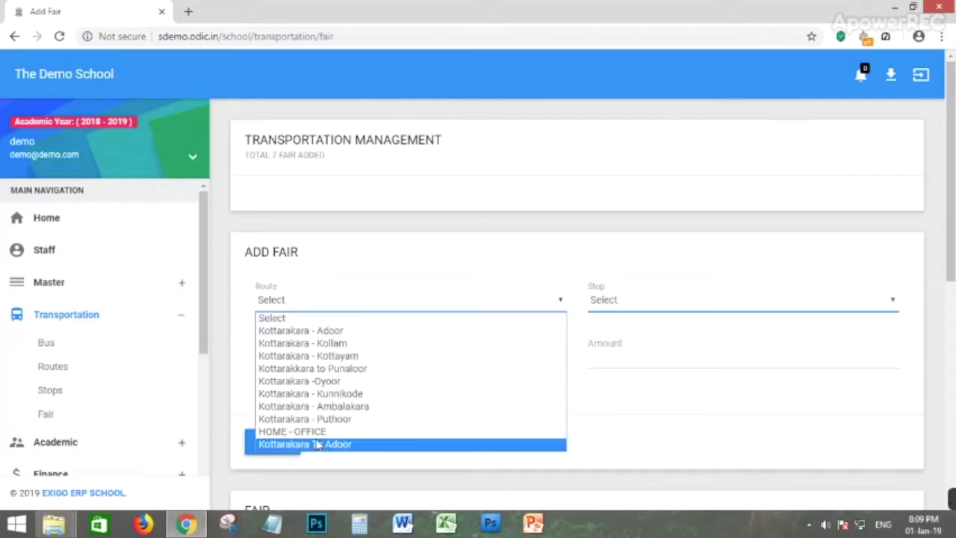
left_click(315, 444)
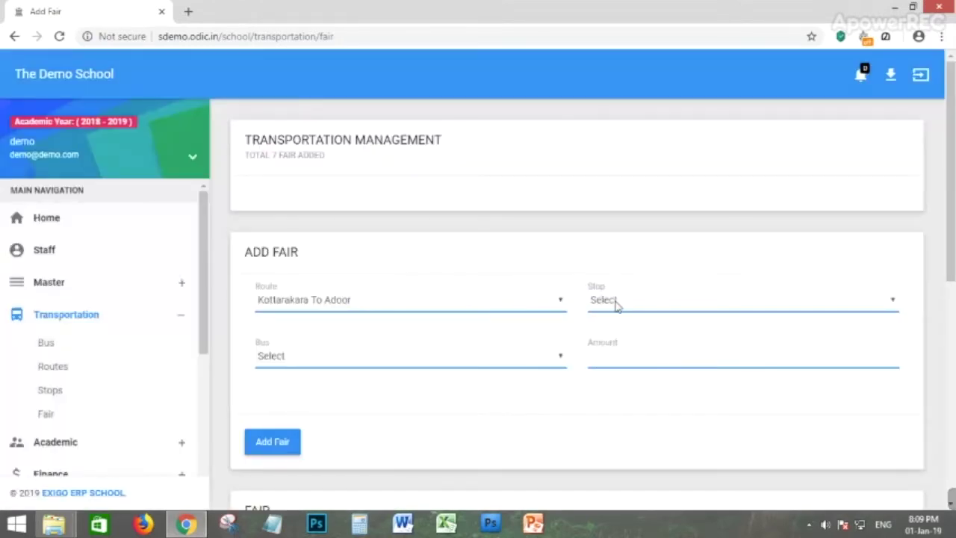
left_click(616, 304)
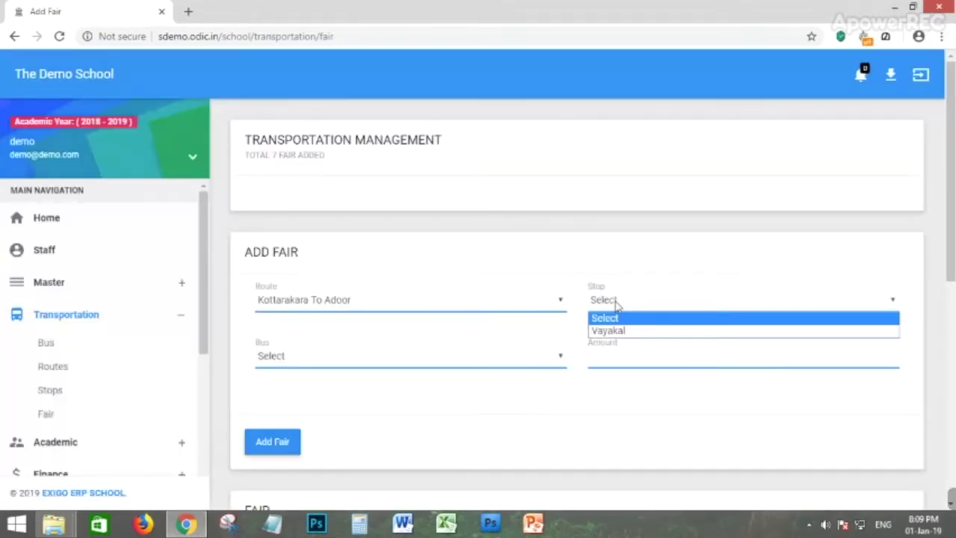
left_click(620, 328)
left_click(291, 361)
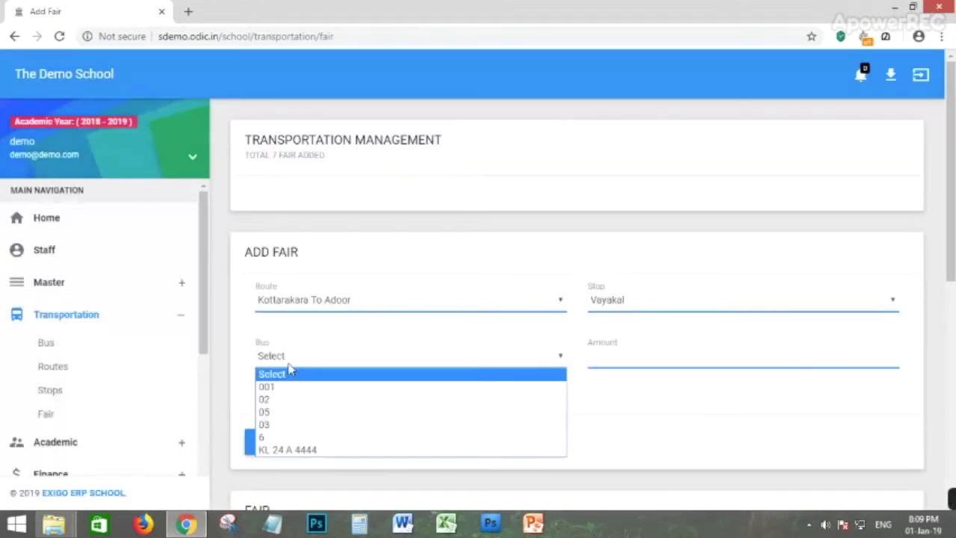
left_click(284, 412)
left_click(326, 364)
left_click(327, 364)
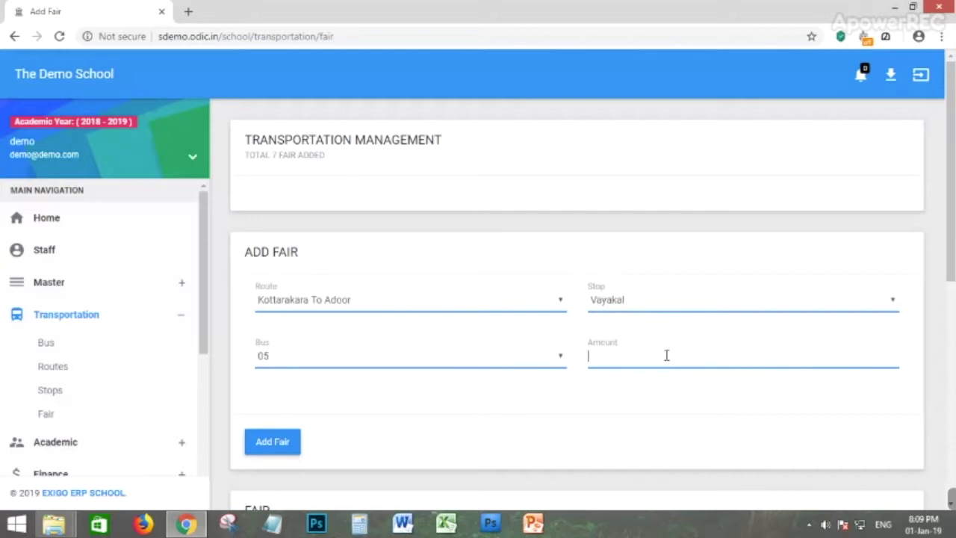
type("200")
left_click(280, 443)
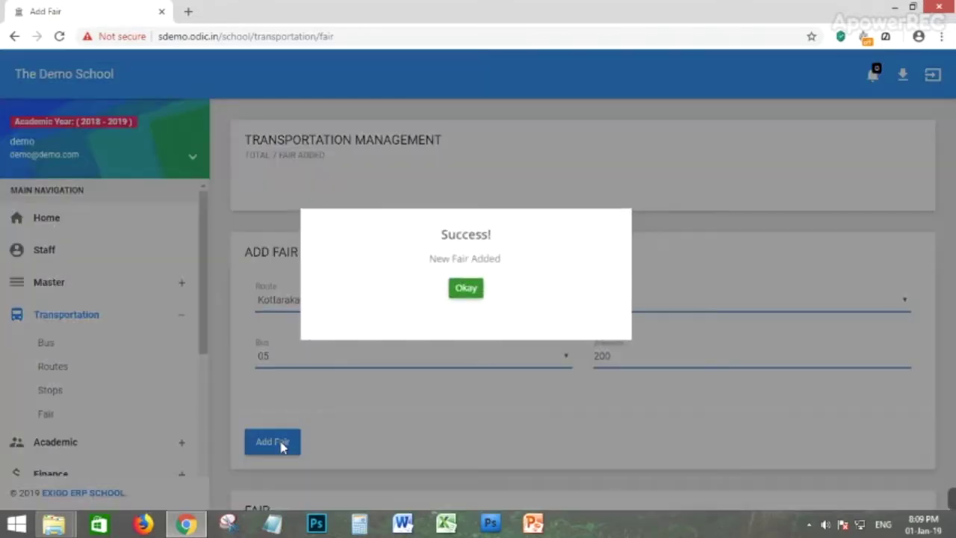
left_click(466, 291)
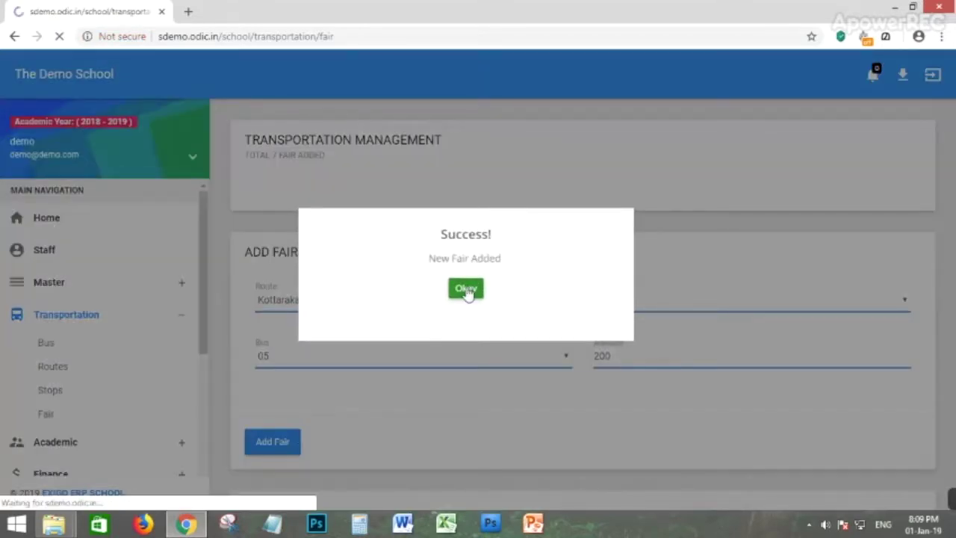
Scroll to the FAIR table and highlight the Kottarakara To Adoor, Vayakal, 05, 200.000 row.
scroll(33, 396, "down", 1)
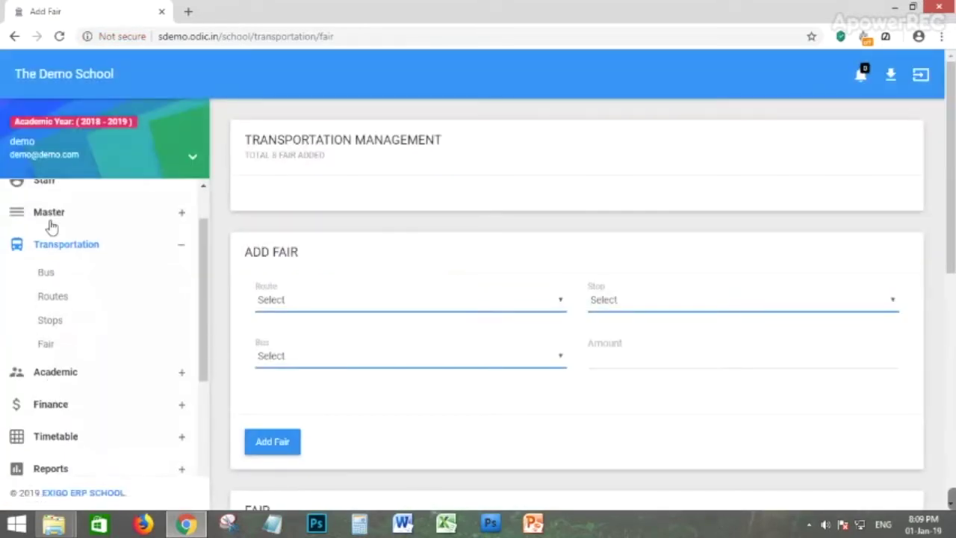
scroll(311, 374, "down", 4)
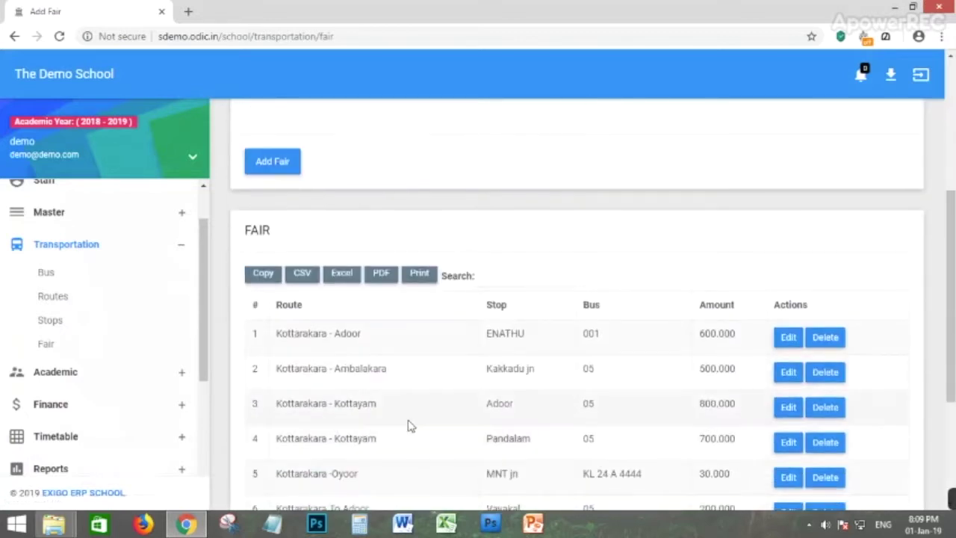
scroll(444, 412, "down", 2)
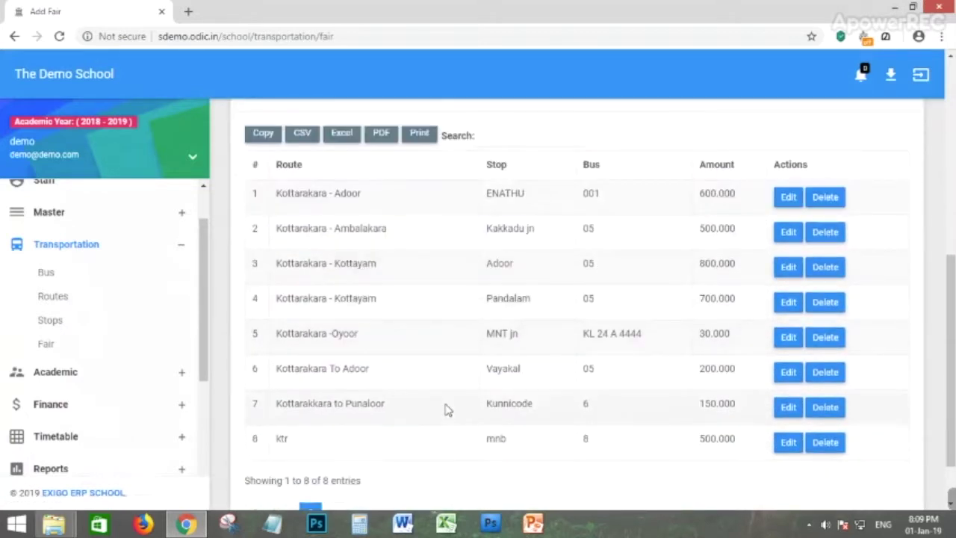
scroll(297, 455, "down", 1)
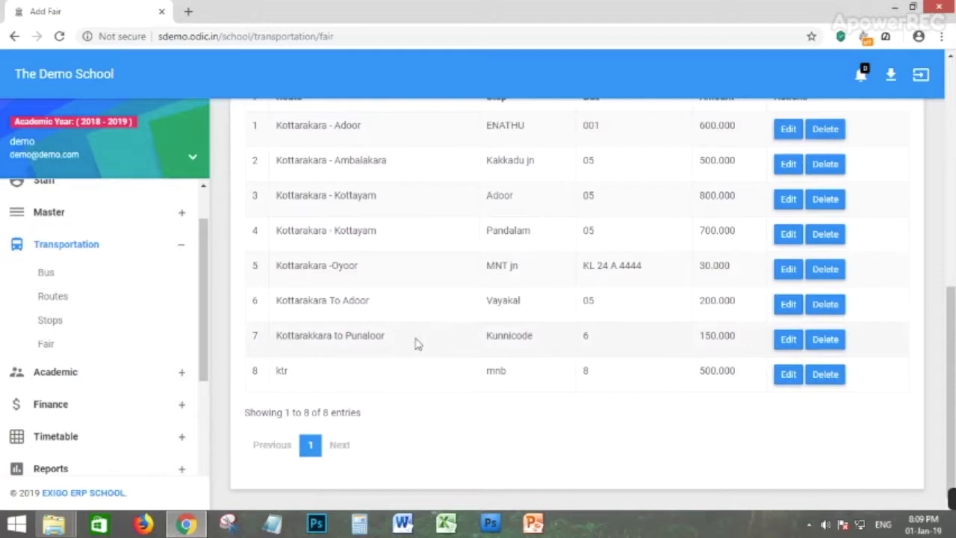
scroll(396, 333, "up", 1)
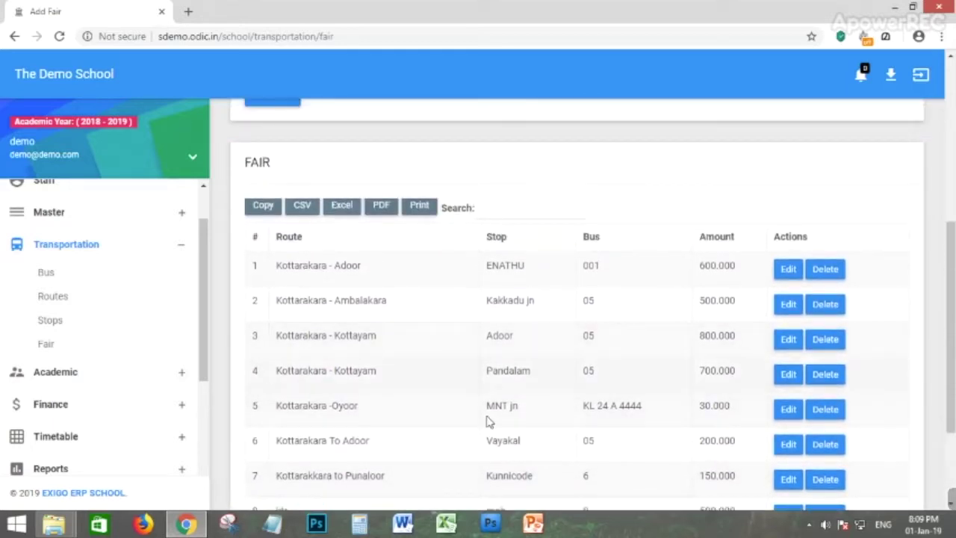
left_click_drag(293, 442, 737, 441)
left_click(755, 181)
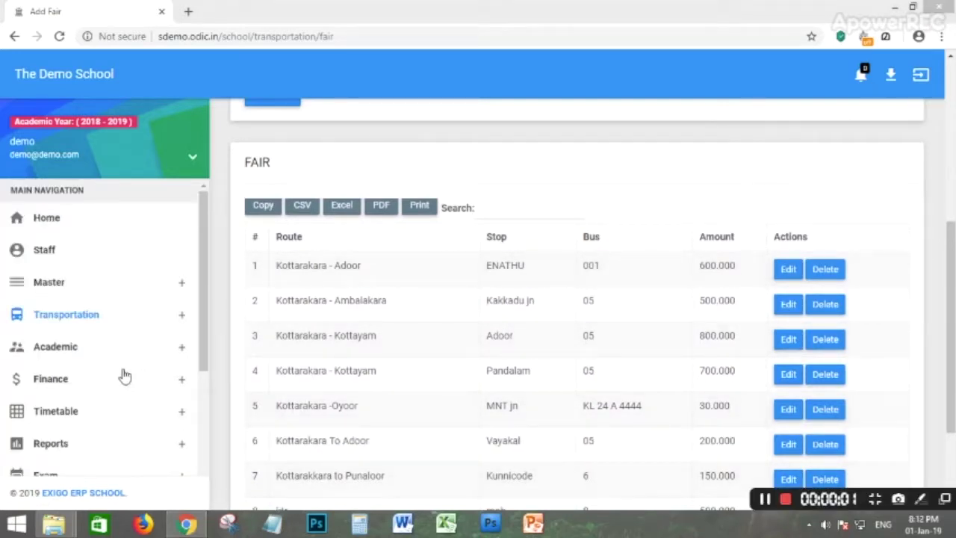
Open Admission under Academic to view the 18-student list.
left_click(55, 348)
scroll(88, 306, "down", 3)
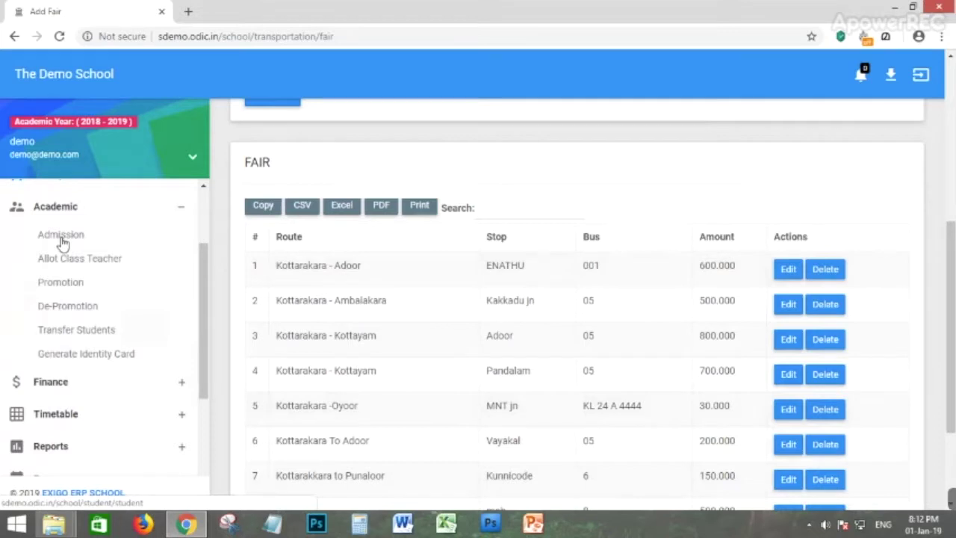
left_click(62, 236)
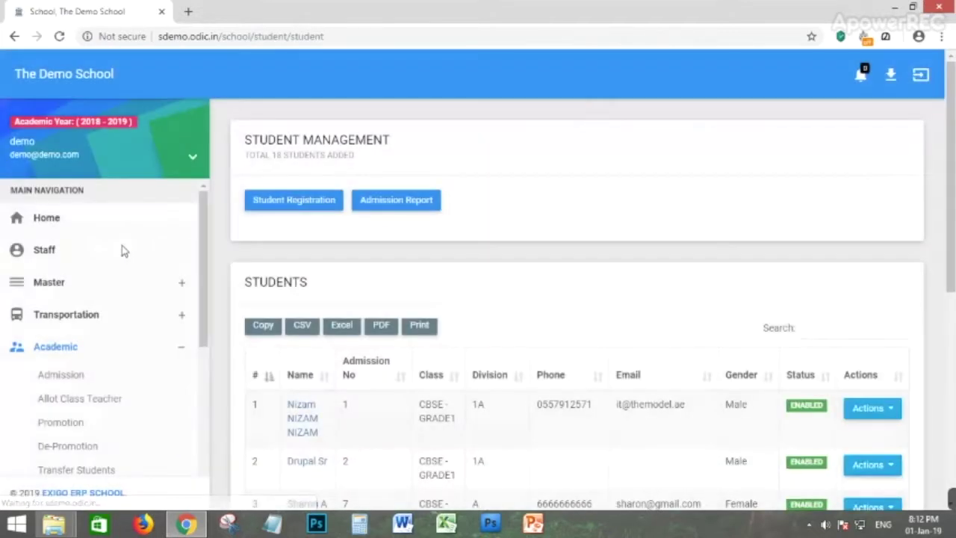
scroll(350, 388, "down", 1)
scroll(407, 230, "down", 2)
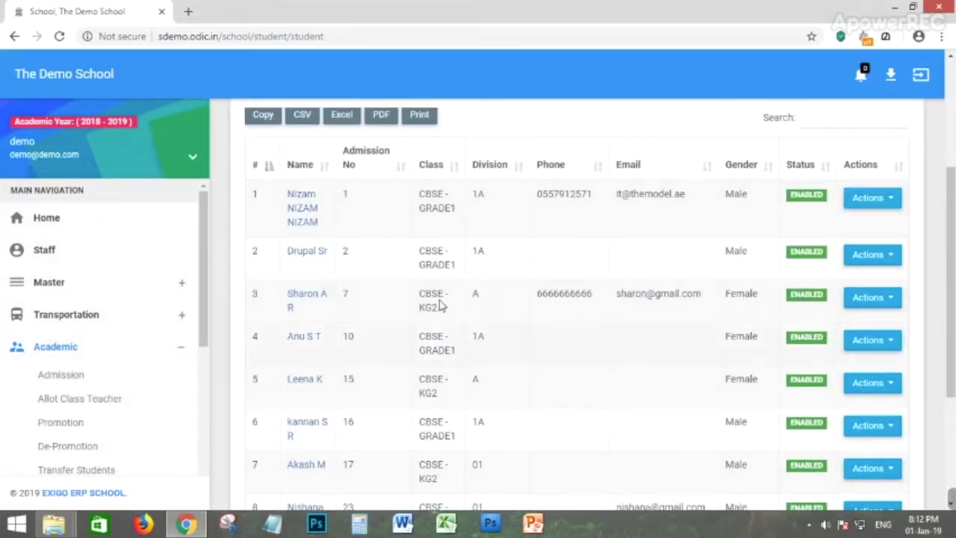
Try the first row's Actions and a search for 'anu', clear it, then open Student Registration.
left_click(899, 207)
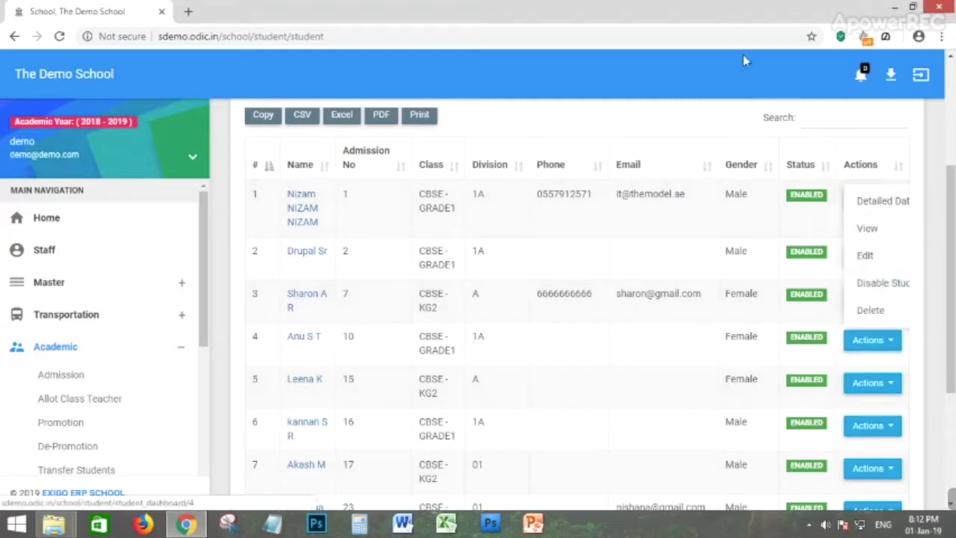
left_click(678, 110)
left_click(825, 125)
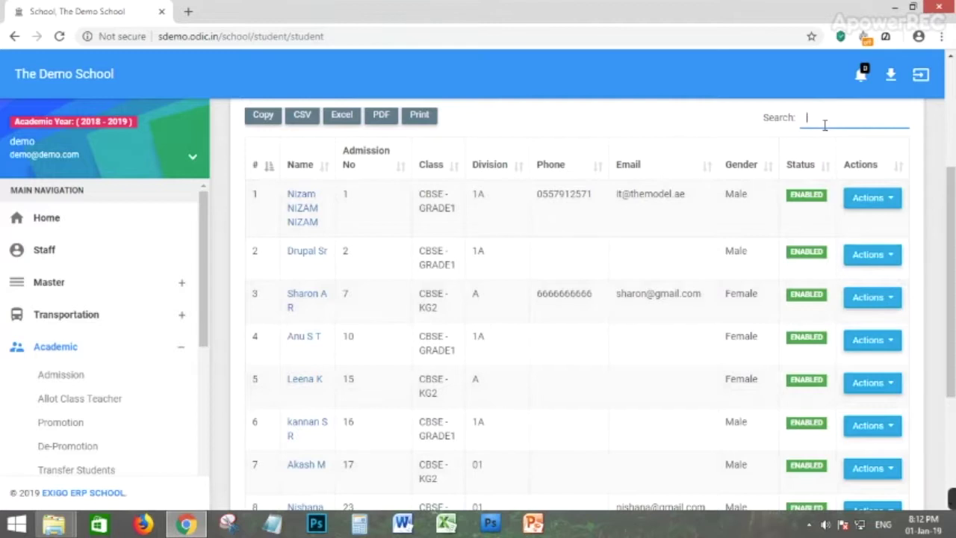
type("anu")
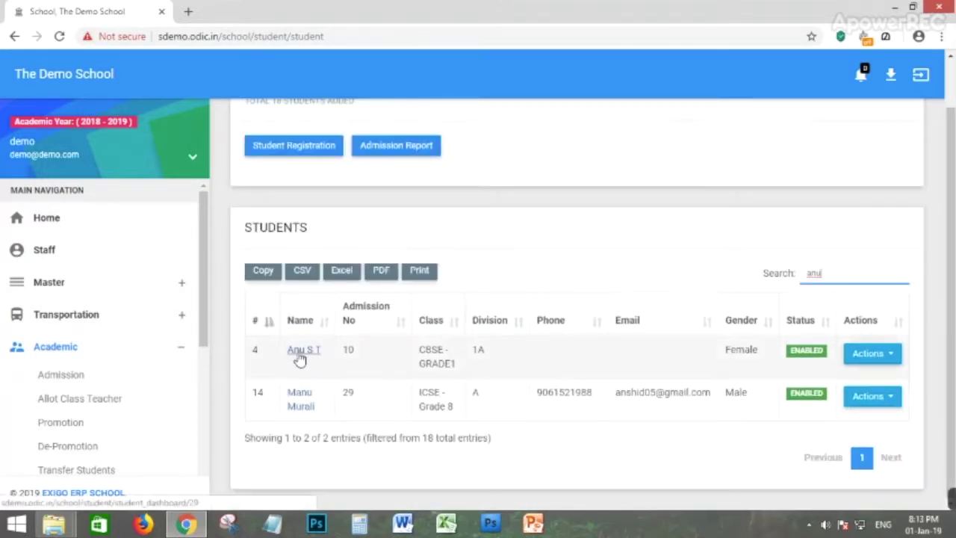
key("BackSpace")
key("BackSpace")
key("BackSpace")
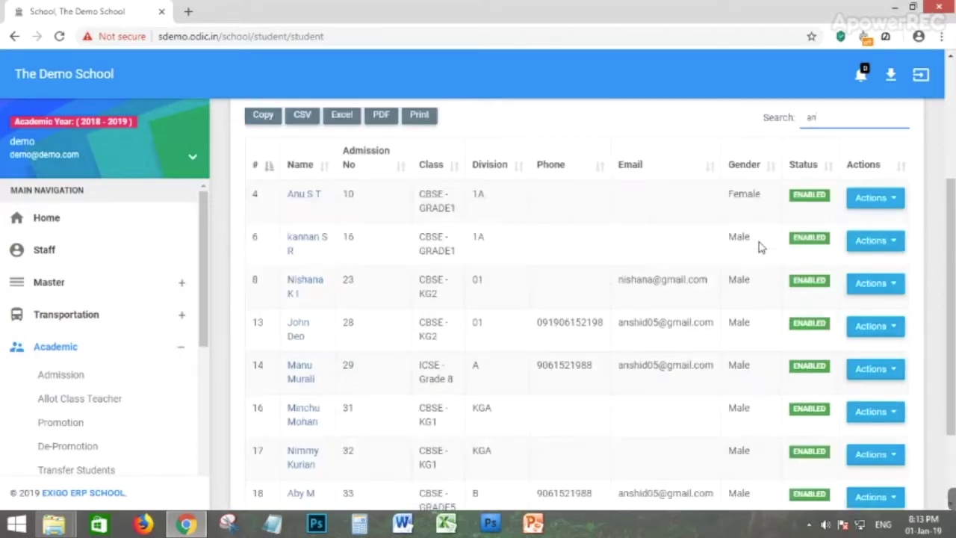
scroll(602, 267, "up", 3)
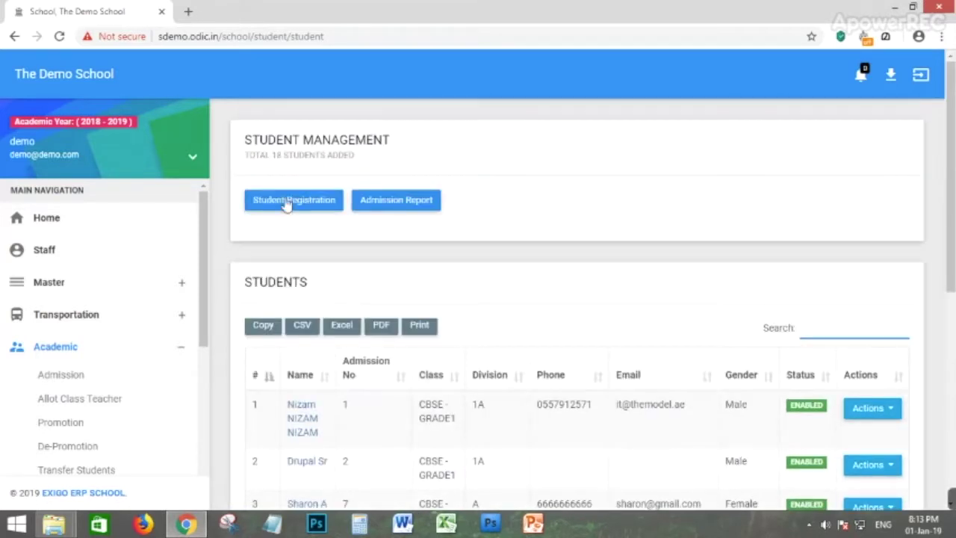
left_click(306, 212)
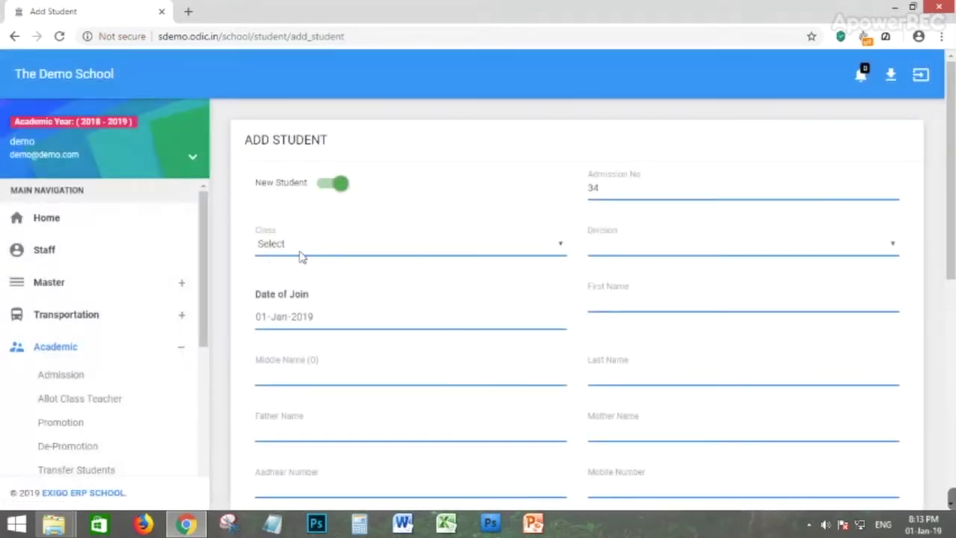
Set class CBSE - KG1, leave division unset, and enter the student's first name.
left_click(299, 254)
left_click(287, 273)
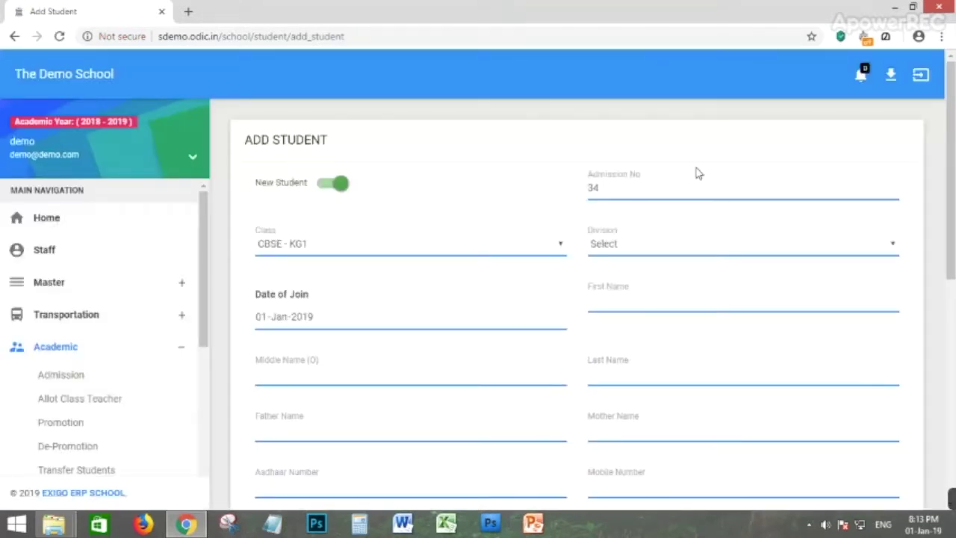
left_click(626, 244)
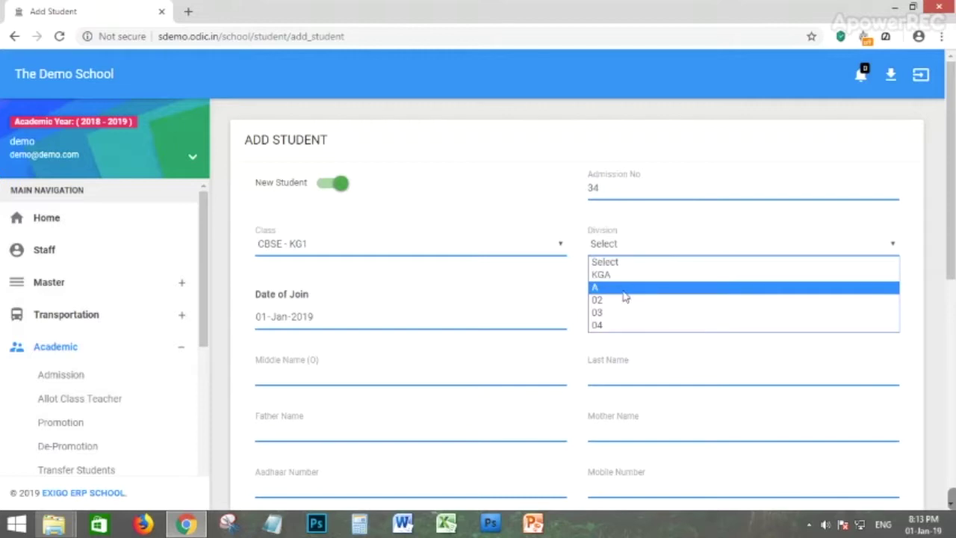
left_click(480, 281)
left_click(607, 303)
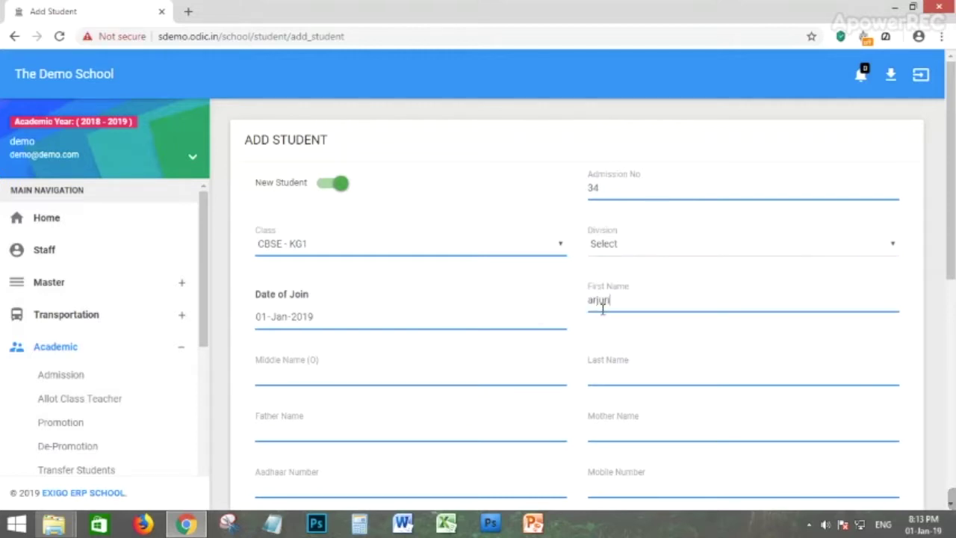
Move through father's name, mother's name, Aadhaar and email fields, scrolling down to Submit.
scroll(632, 321, "down", 1)
left_click(312, 375)
left_click(647, 369)
left_click(438, 411)
scroll(752, 419, "down", 1)
left_click(305, 401)
scroll(627, 381, "down", 2)
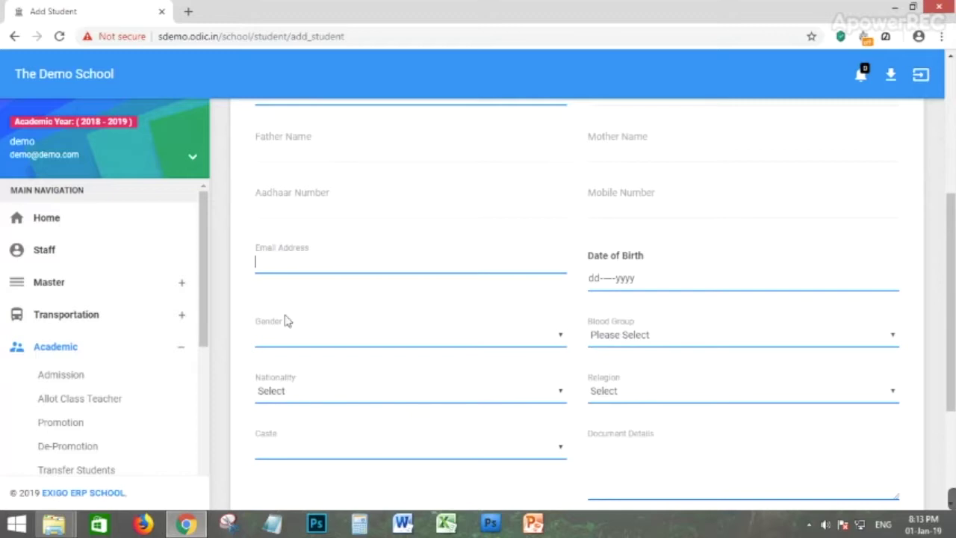
scroll(660, 465, "down", 2)
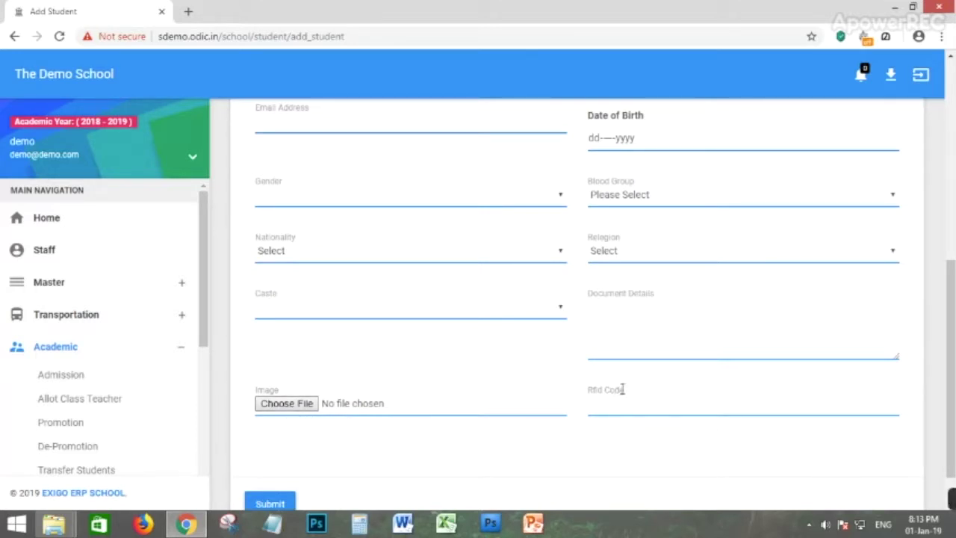
Leave the Add Student form unsubmitted and reopen the Academic section in the sidebar.
mouse_move(624, 391)
left_mouse_down()
mouse_move(589, 392)
mouse_move(625, 393)
left_mouse_up()
left_click(587, 400)
left_click(640, 395)
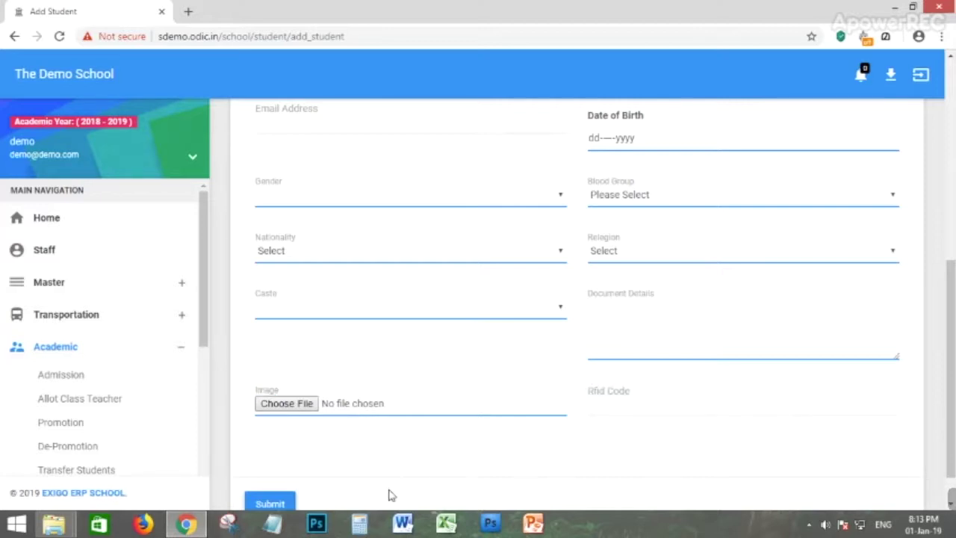
scroll(299, 441, "down", 1)
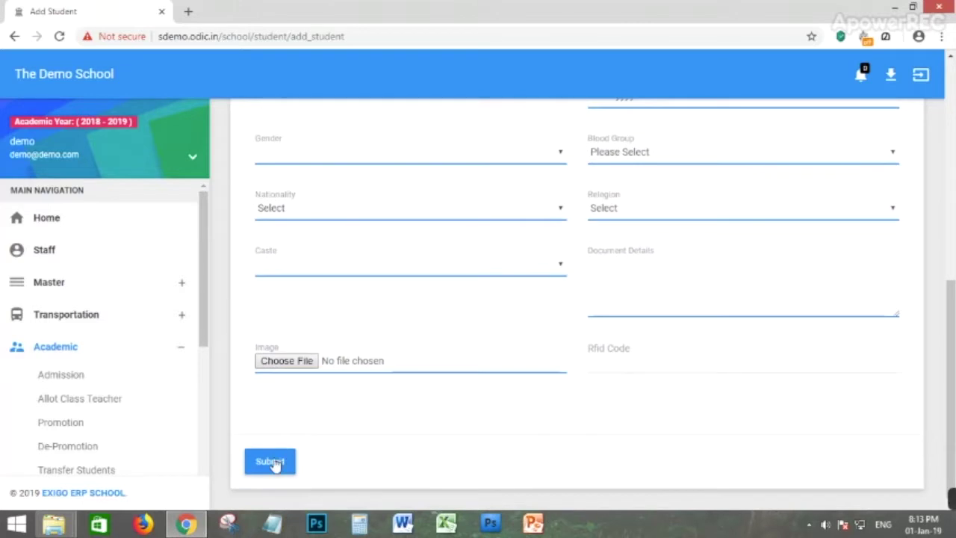
left_click(55, 348)
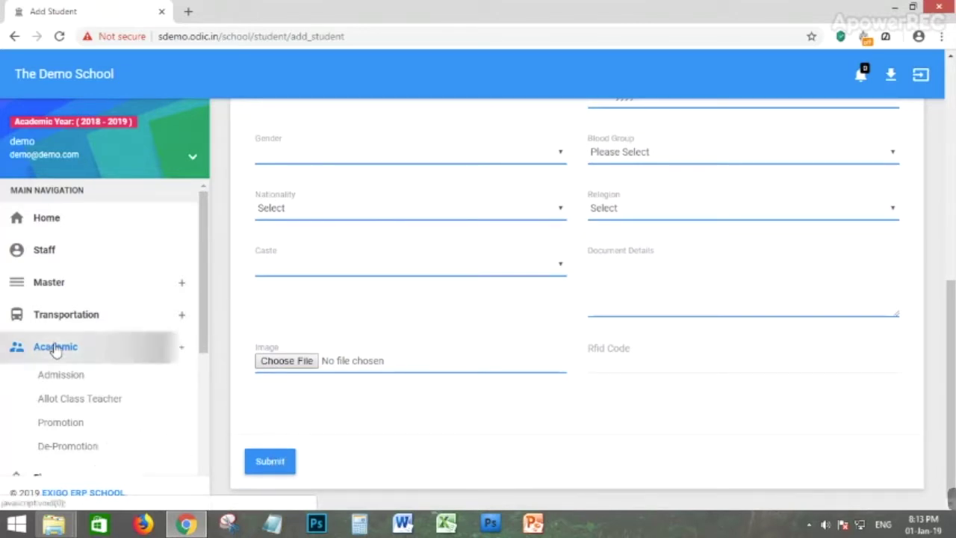
left_click(55, 352)
Pass through the Admission list to Allot Class Teacher and scroll its 11 allotments.
left_click(54, 375)
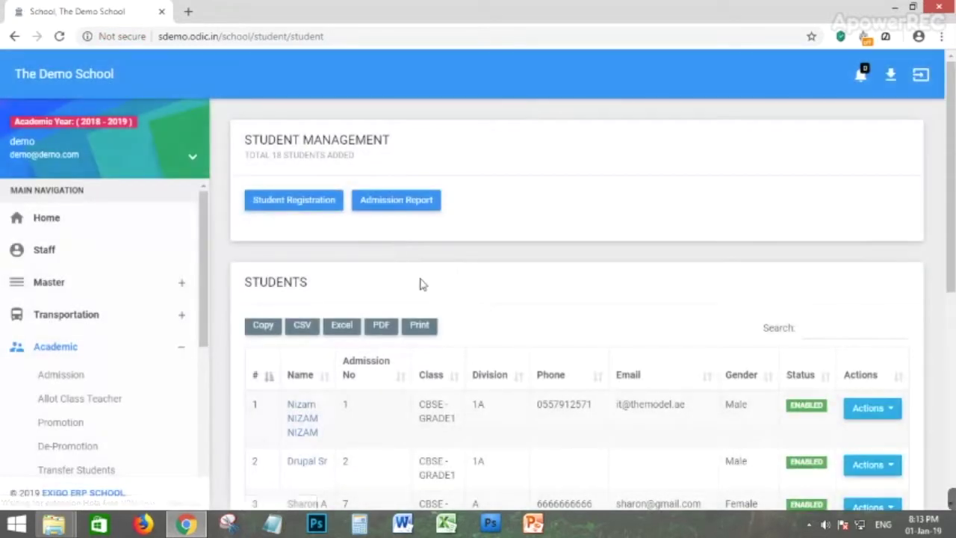
scroll(418, 282, "down", 2)
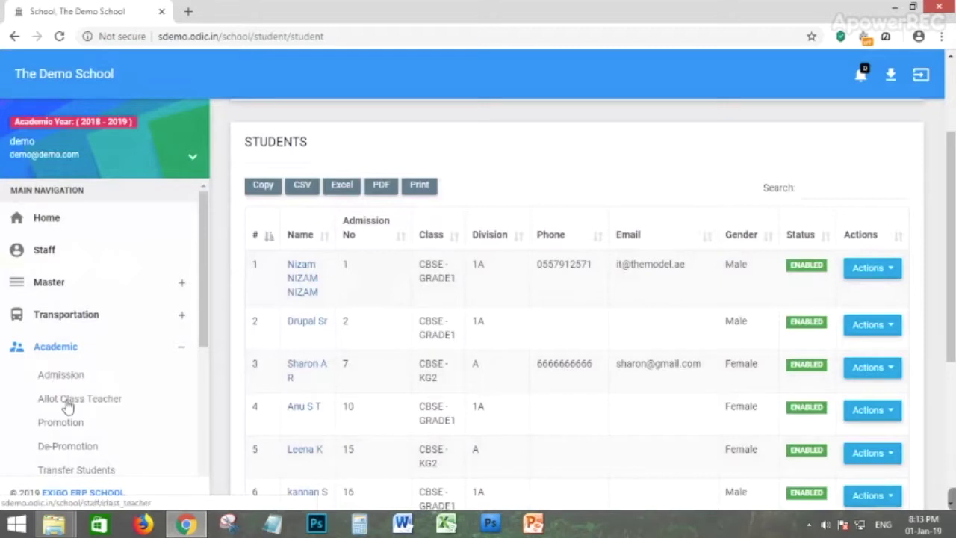
left_click(67, 400)
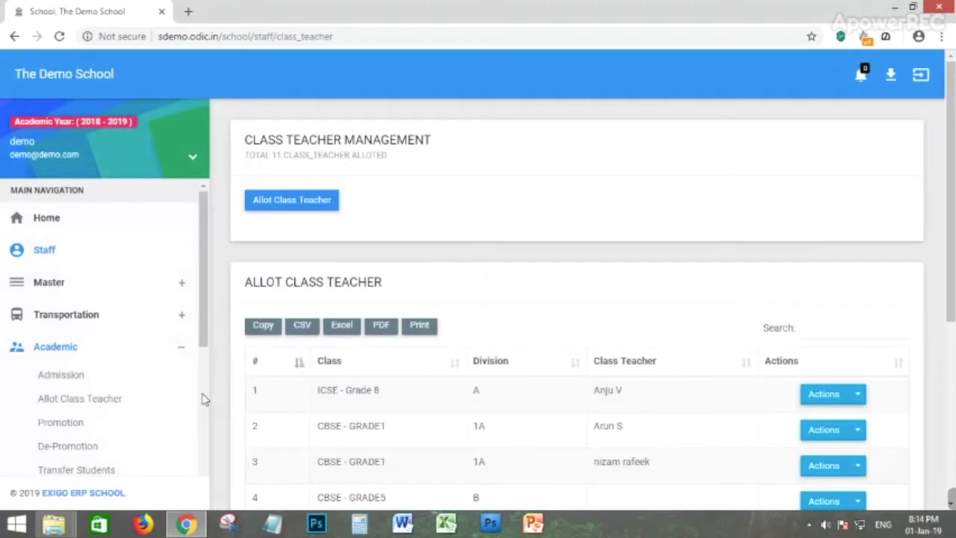
scroll(400, 340, "down", 1)
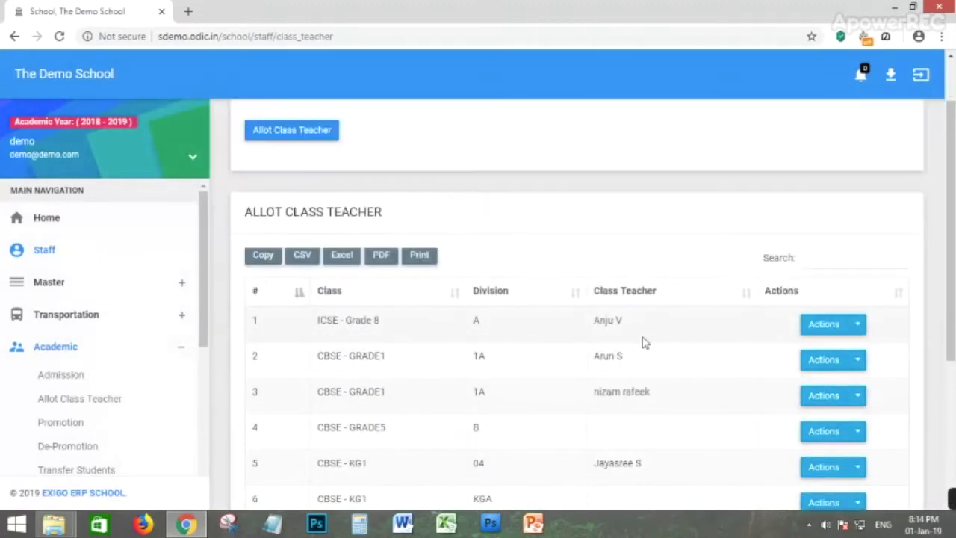
Try allotting a class teacher to CBSE - GRADE1 division 1A, which is rejected.
scroll(448, 202, "up", 1)
left_click(293, 202)
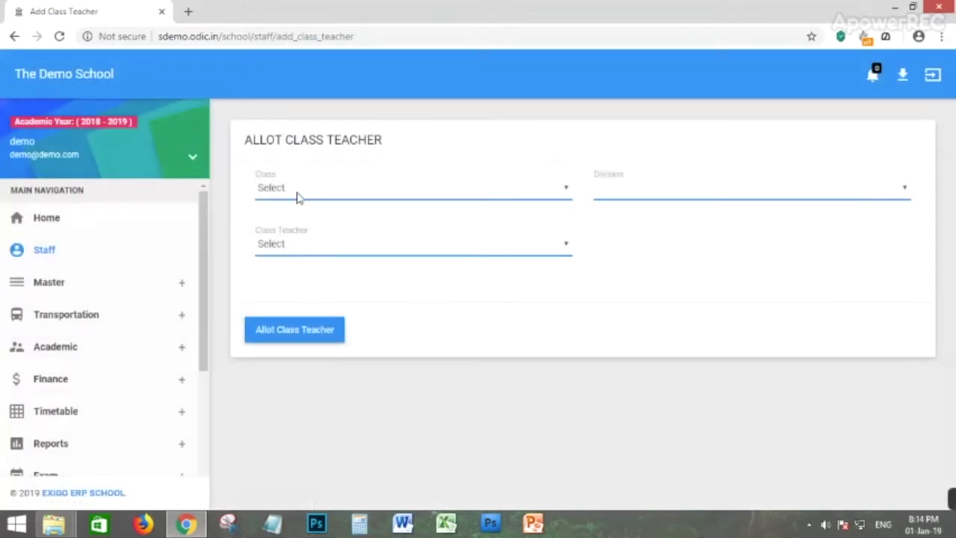
left_click(292, 189)
left_click(309, 244)
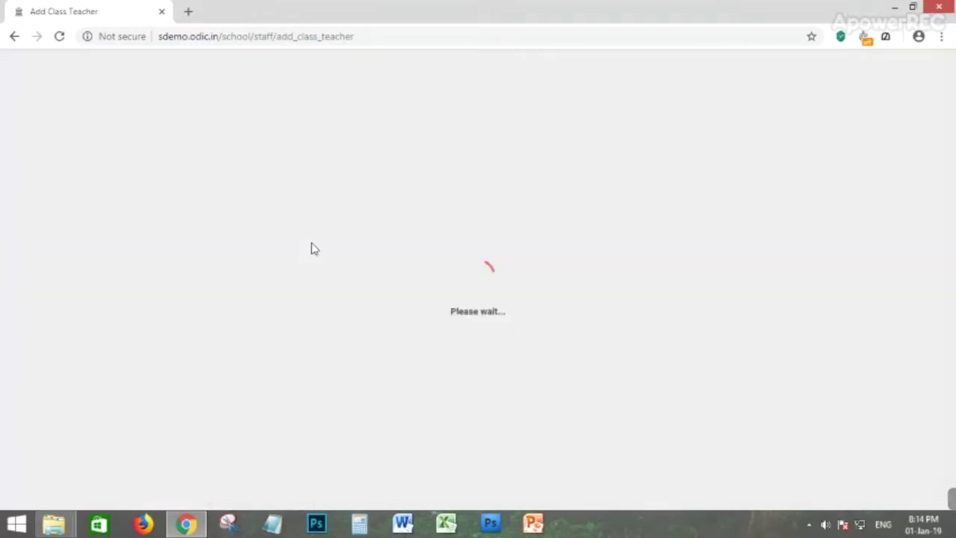
left_click(636, 188)
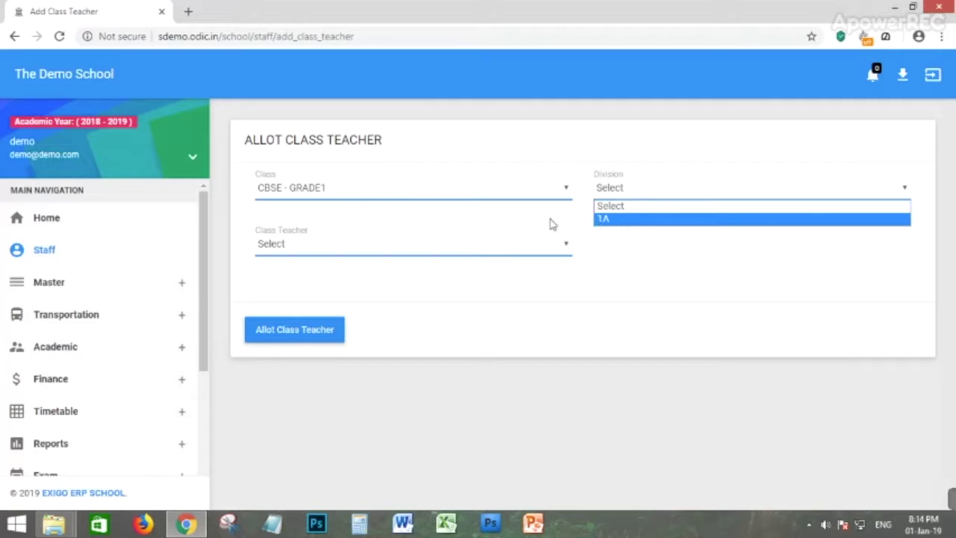
left_click(611, 219)
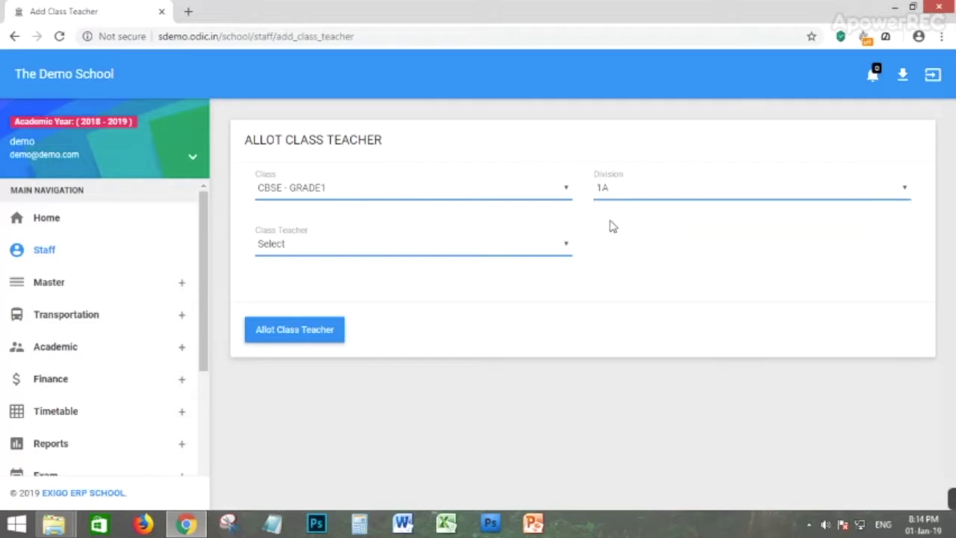
left_click(276, 251)
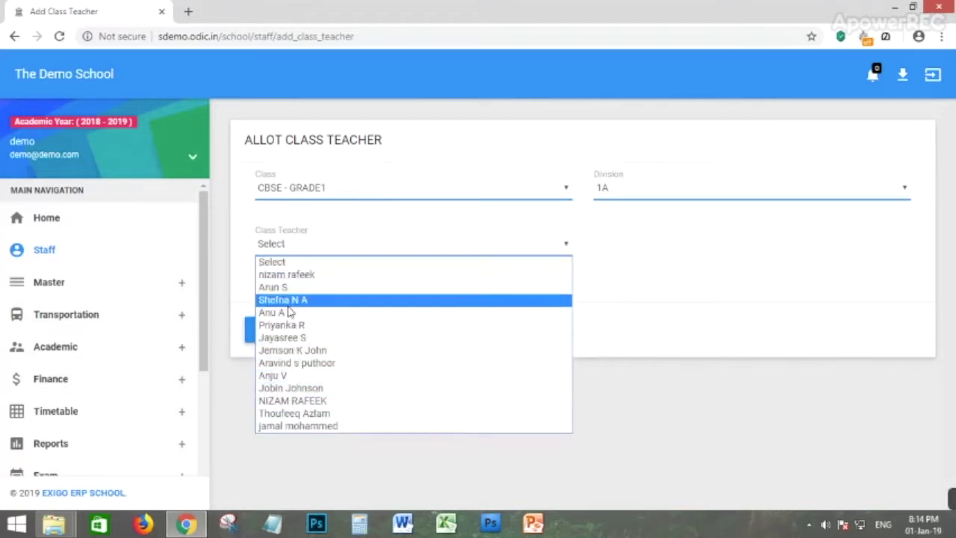
left_click(286, 376)
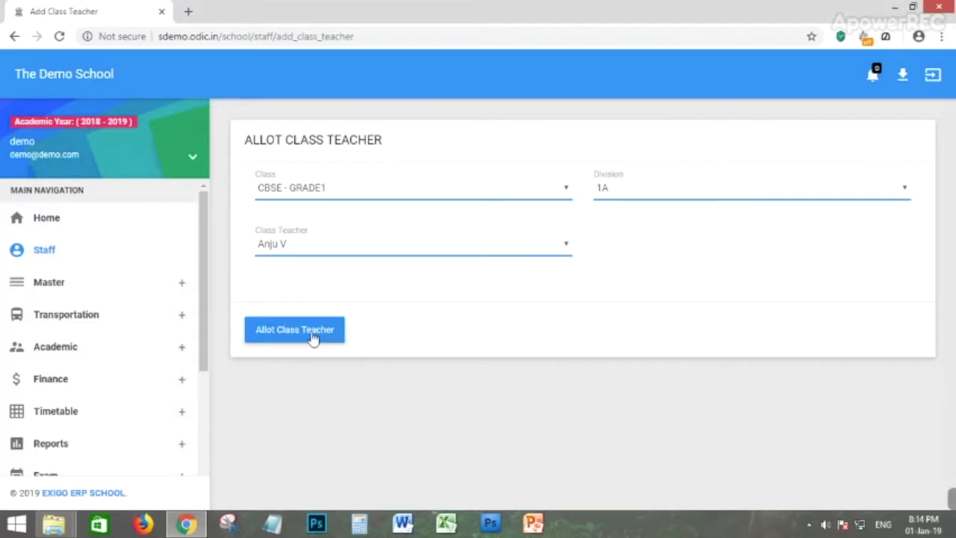
left_click(317, 337)
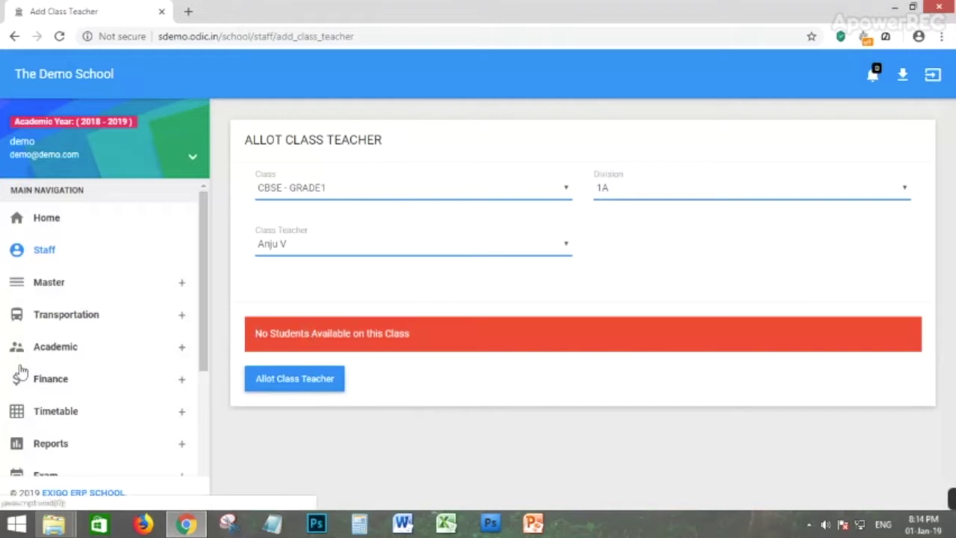
Allot the same teacher to CBSE - KG1 division A and dismiss the success message.
left_click(312, 191)
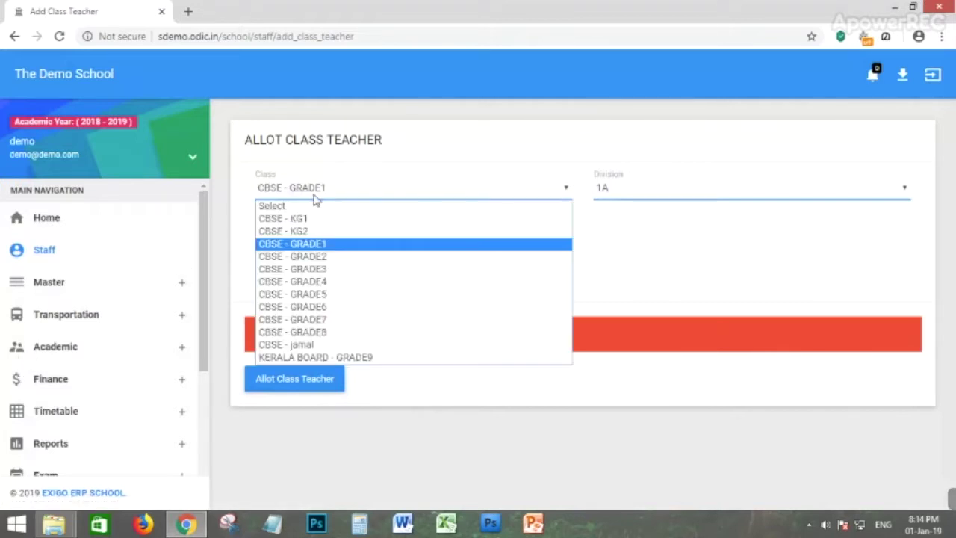
left_click(297, 219)
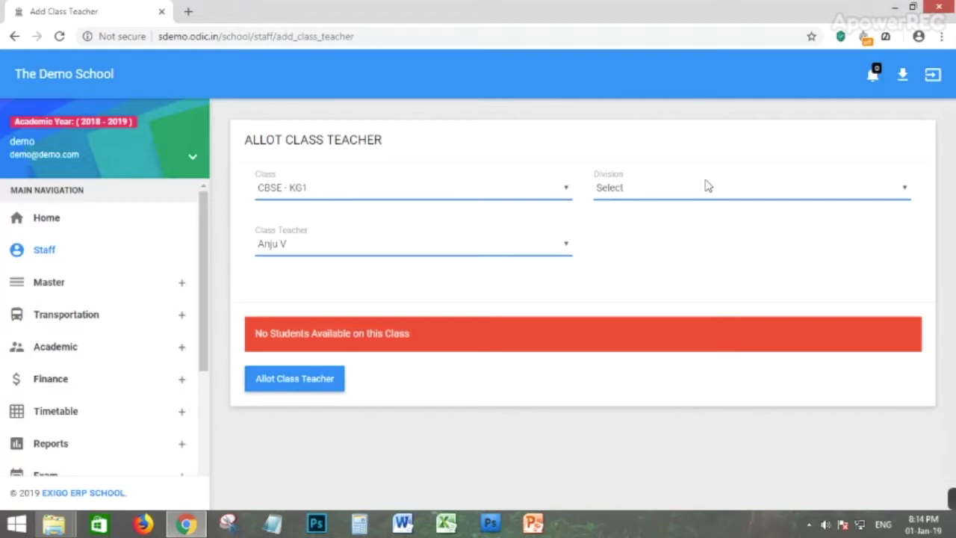
left_click(708, 186)
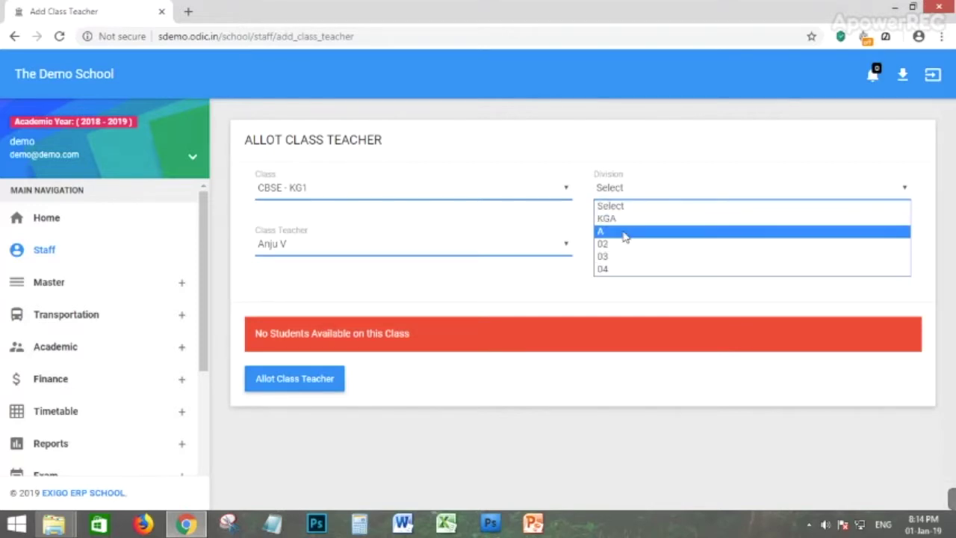
left_click(621, 232)
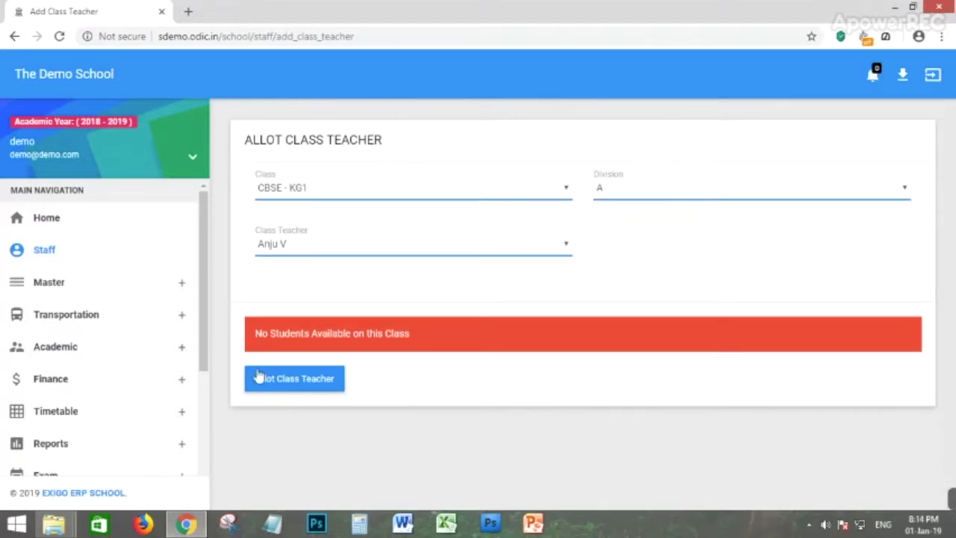
left_click(286, 252)
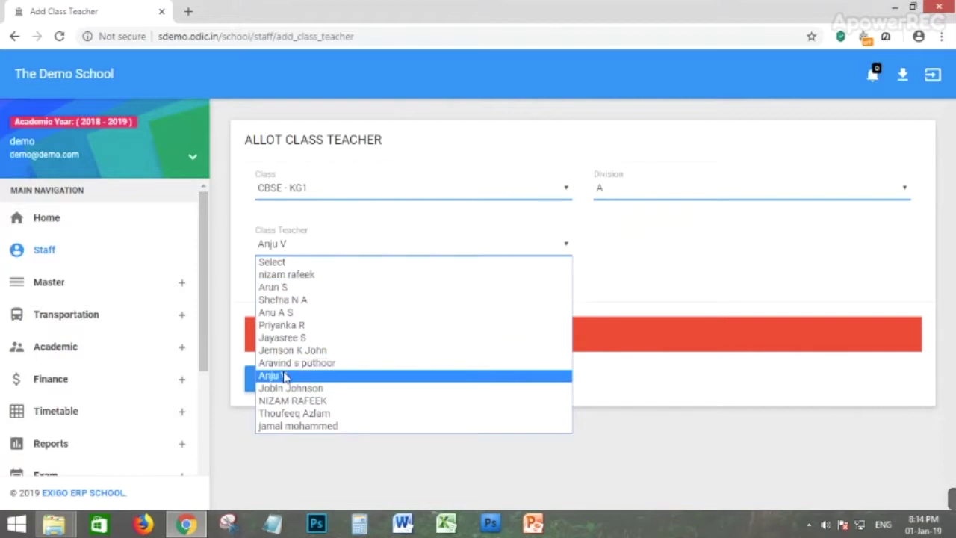
left_click(264, 376)
left_click(294, 384)
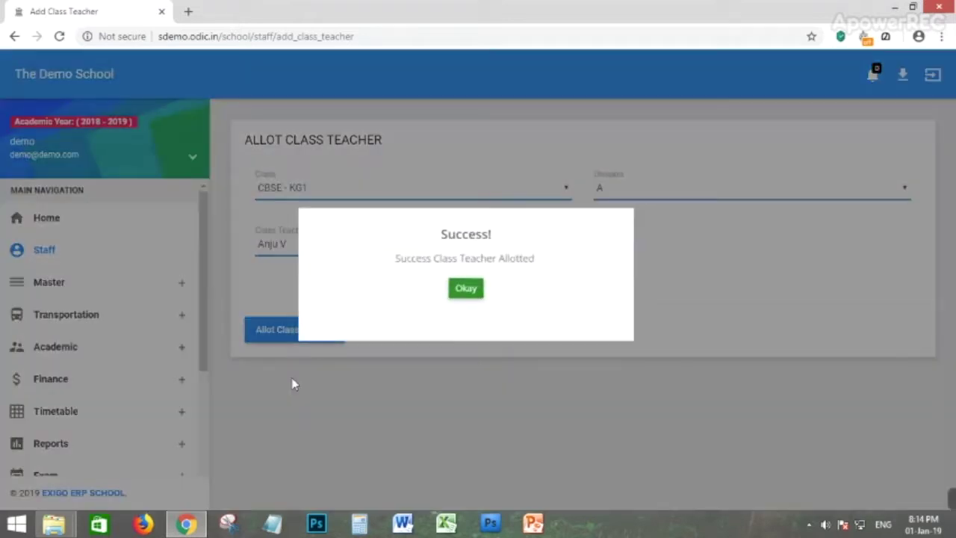
left_click(467, 291)
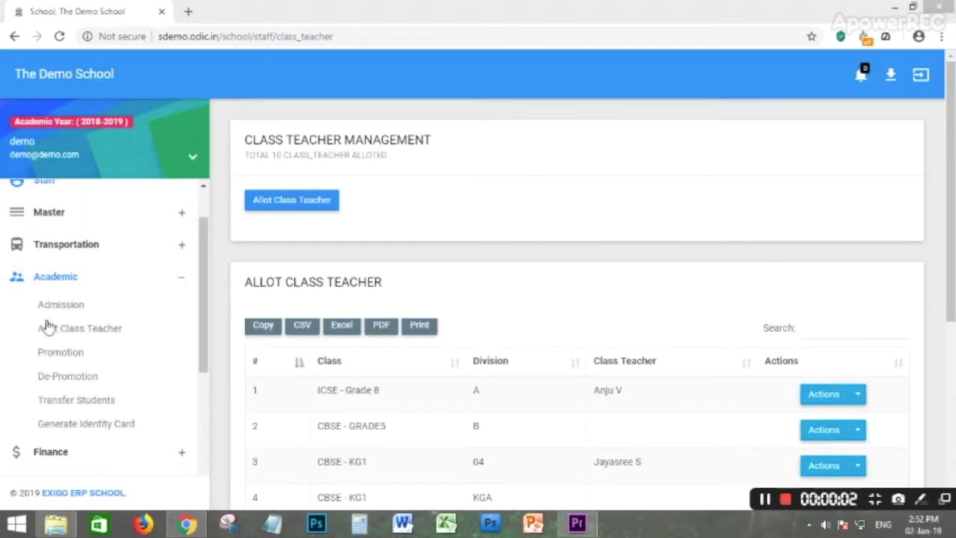
List CBSE - KG2 division 01 students for promotion and exclude the third student.
left_click(58, 354)
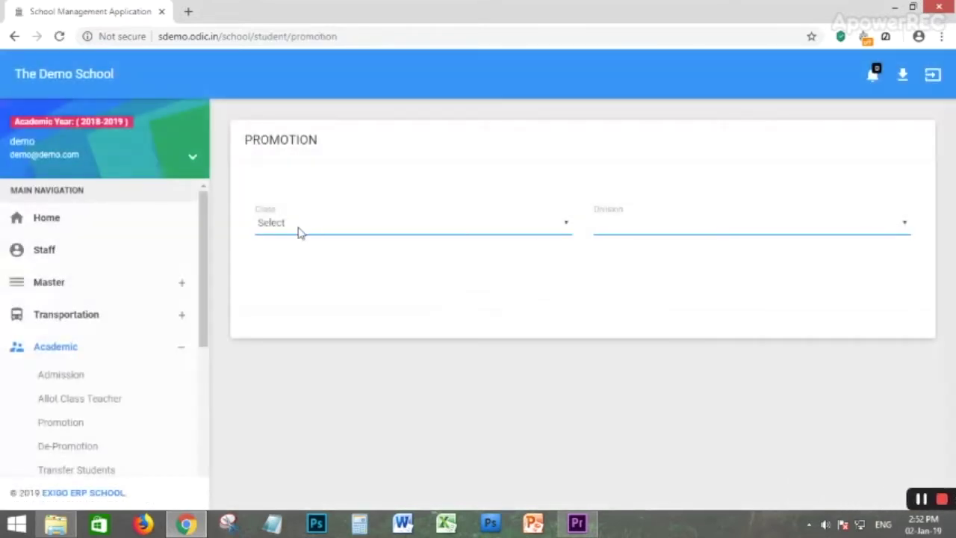
left_click(299, 226)
left_click(287, 266)
left_click(638, 236)
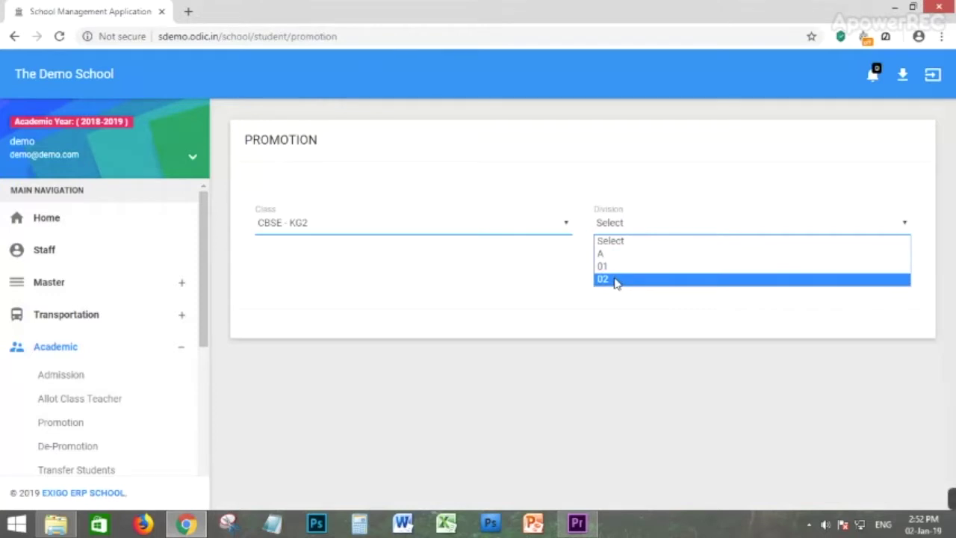
left_click(617, 279)
left_click(605, 228)
left_click(603, 266)
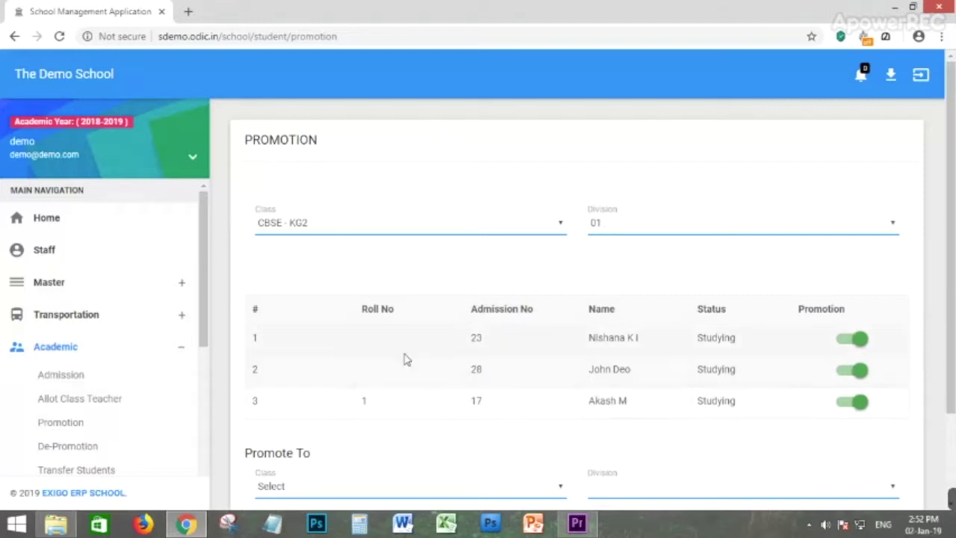
scroll(679, 363, "down", 1)
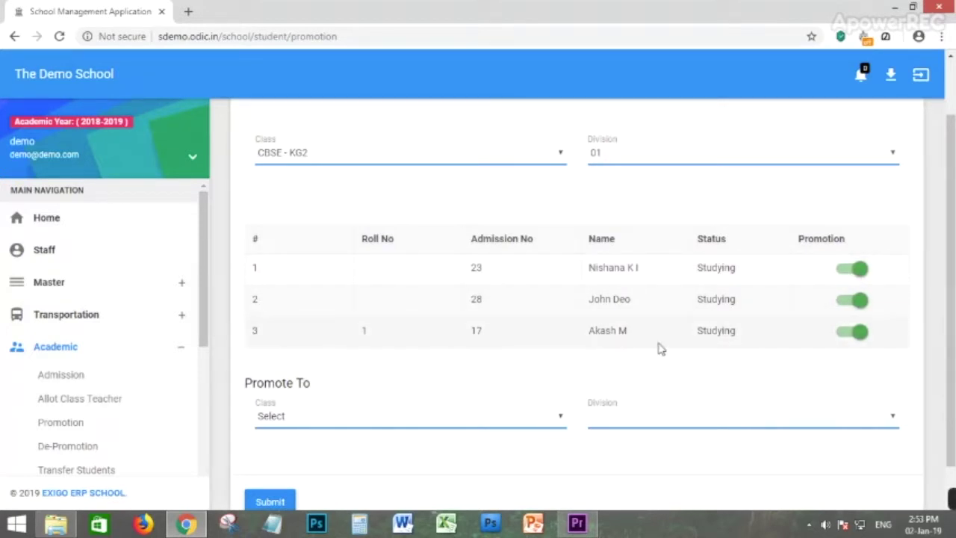
left_click(856, 333)
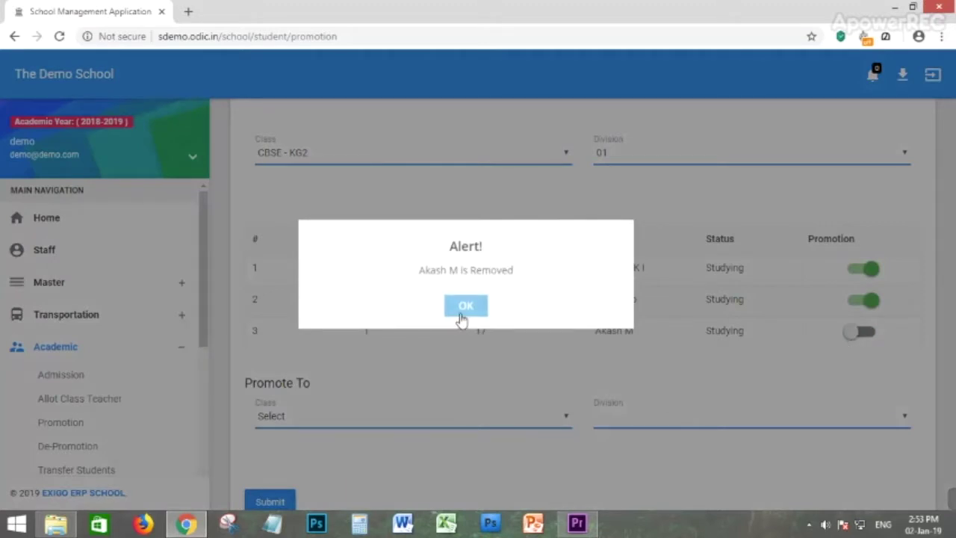
left_click(461, 319)
Promote the remaining students to CBSE - GRADE1 division 1A.
left_click(367, 421)
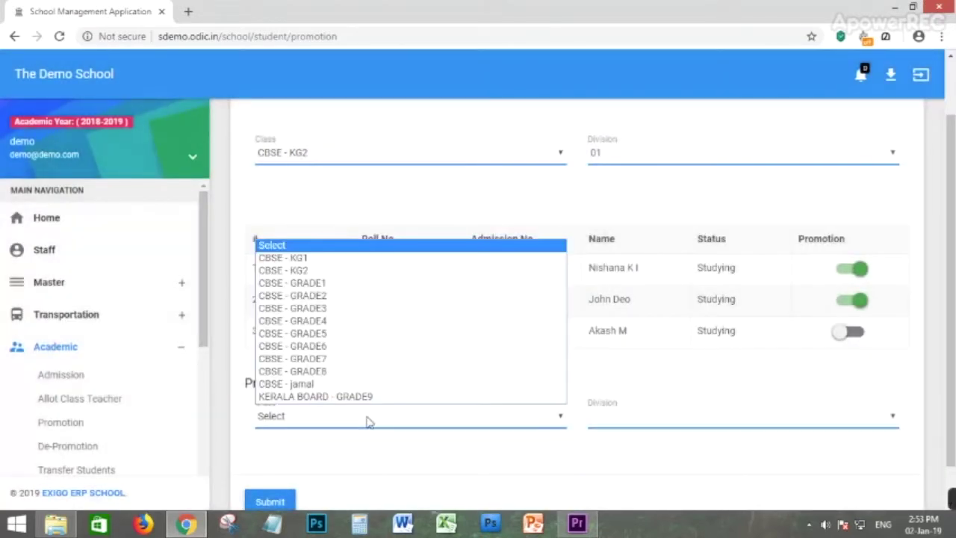
left_click(303, 286)
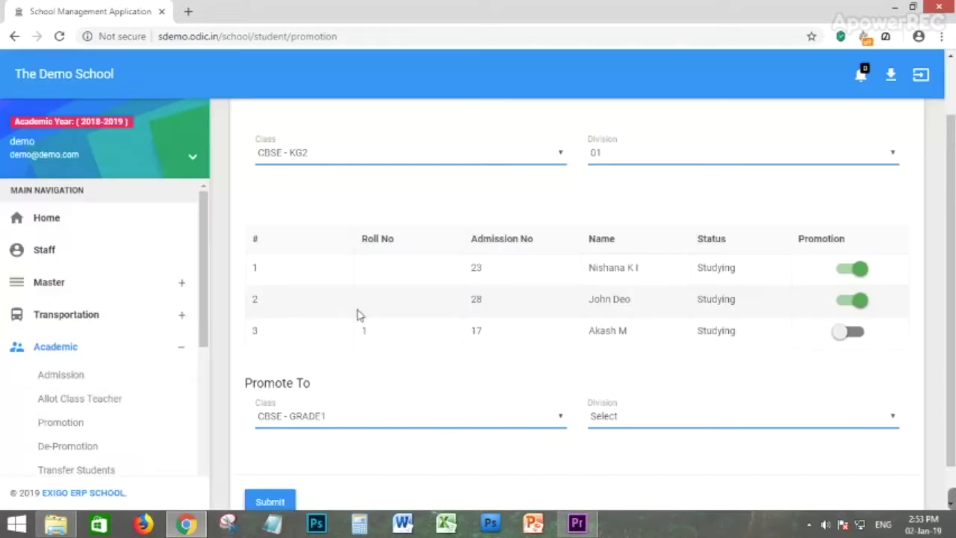
left_click(728, 412)
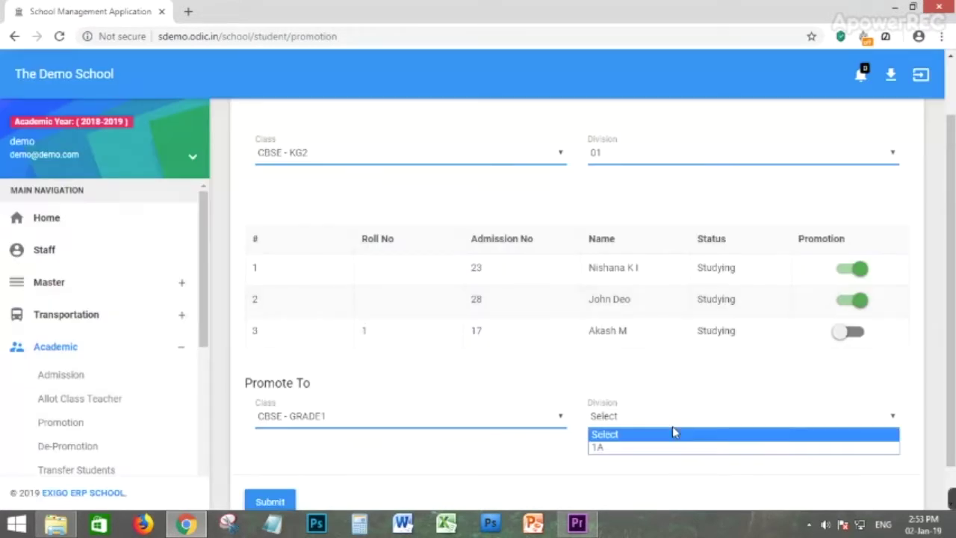
left_click(596, 450)
scroll(460, 459, "down", 1)
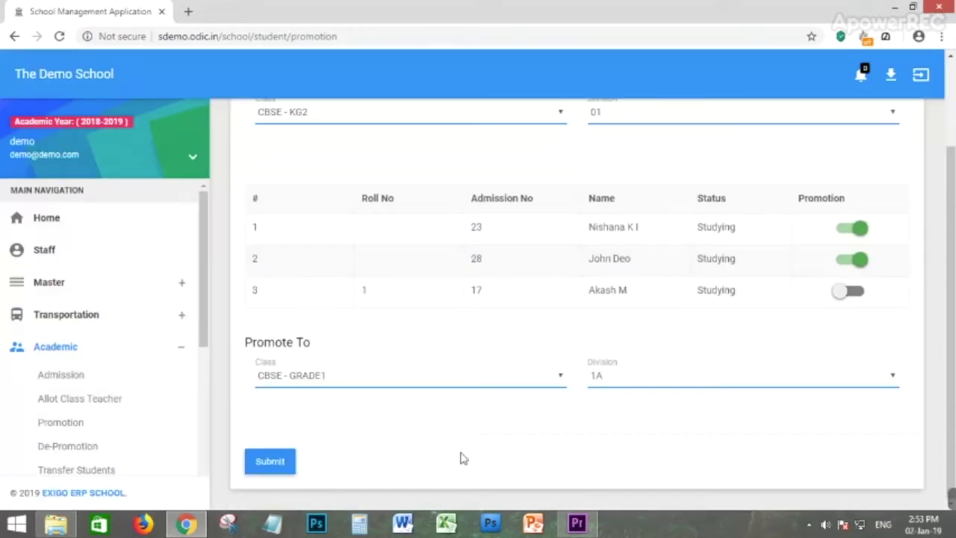
left_click(282, 461)
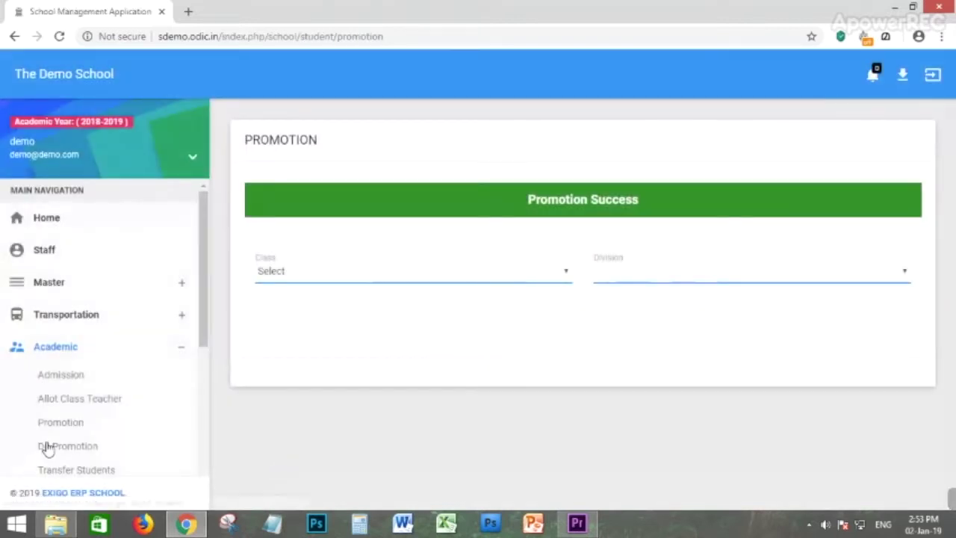
Open De-Promotion and filter the list to CBSE - GRADE1 students.
left_click(47, 446)
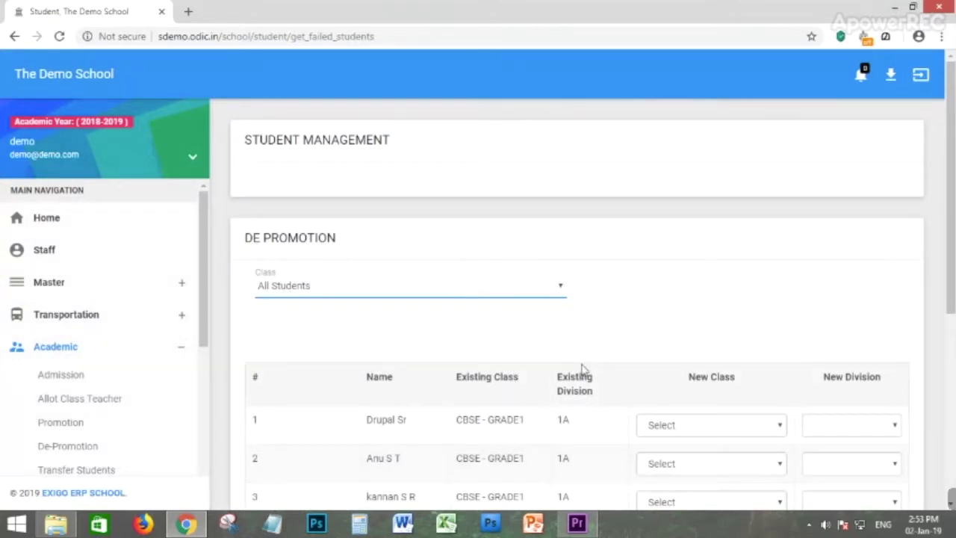
scroll(575, 336, "down", 1)
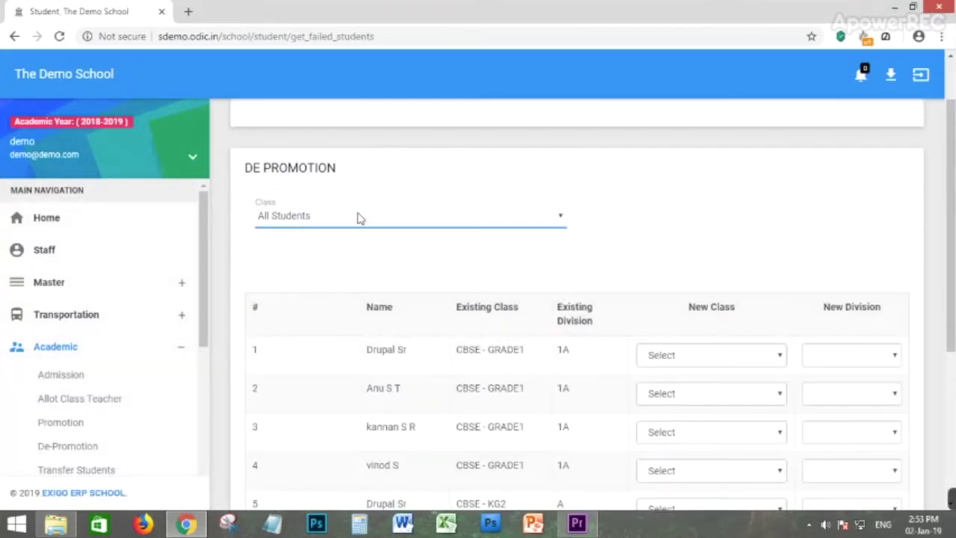
scroll(360, 218, "down", 1)
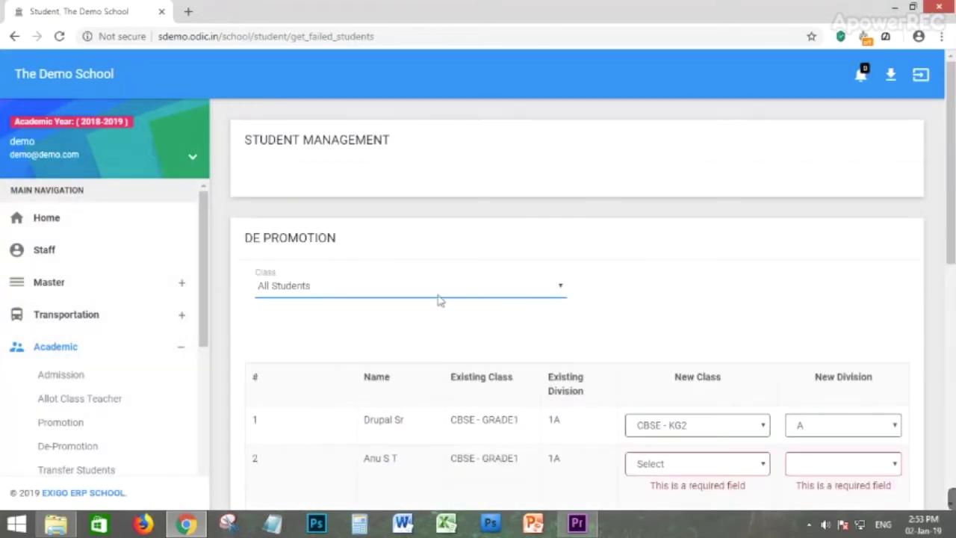
left_click(310, 287)
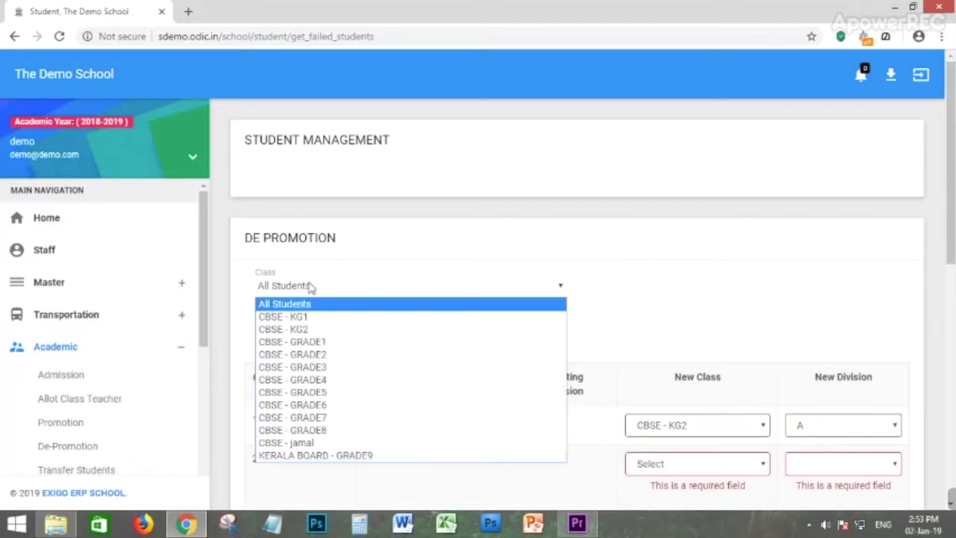
left_click(313, 344)
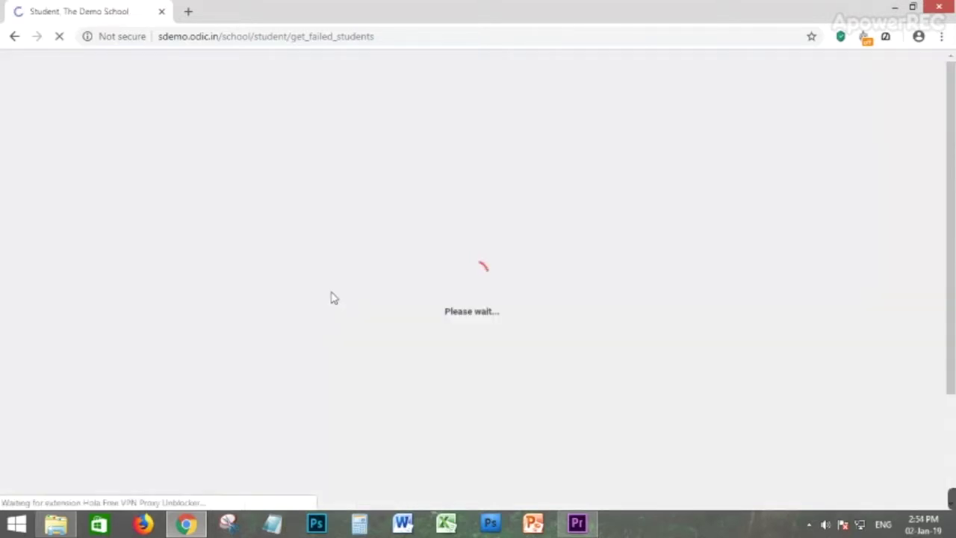
scroll(651, 342, "down", 2)
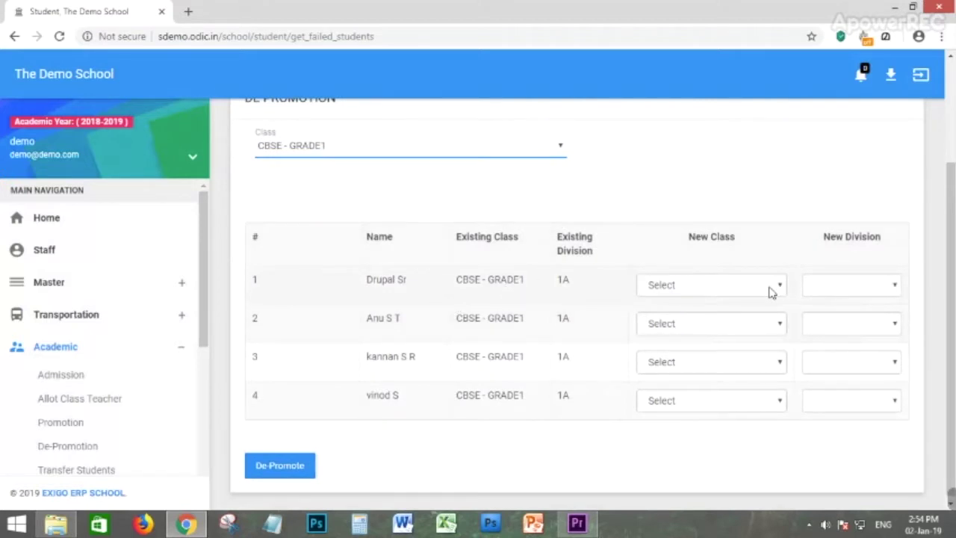
Set new class CBSE - KG2 and new division A for the first two students.
left_click(771, 292)
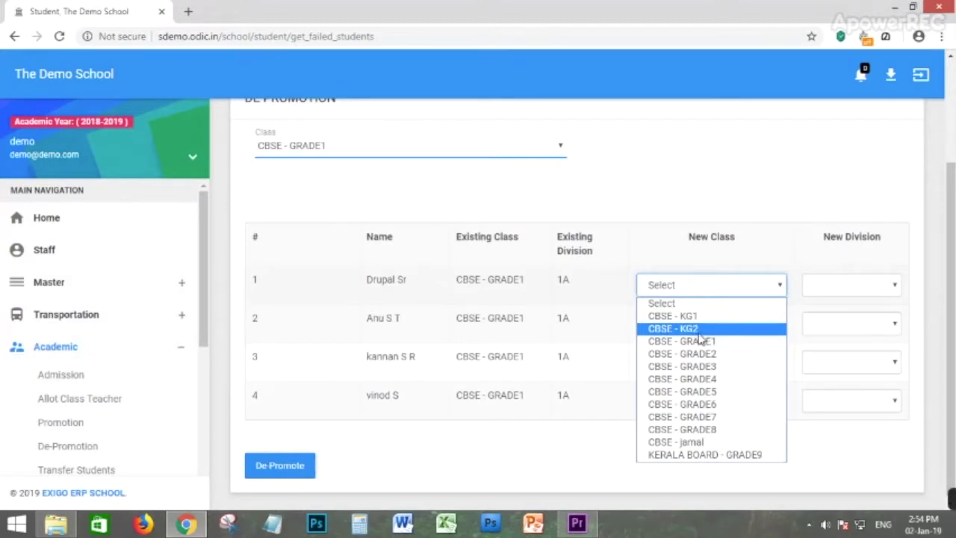
left_click(699, 332)
left_click(818, 295)
left_click(819, 318)
left_click(689, 333)
left_click(687, 368)
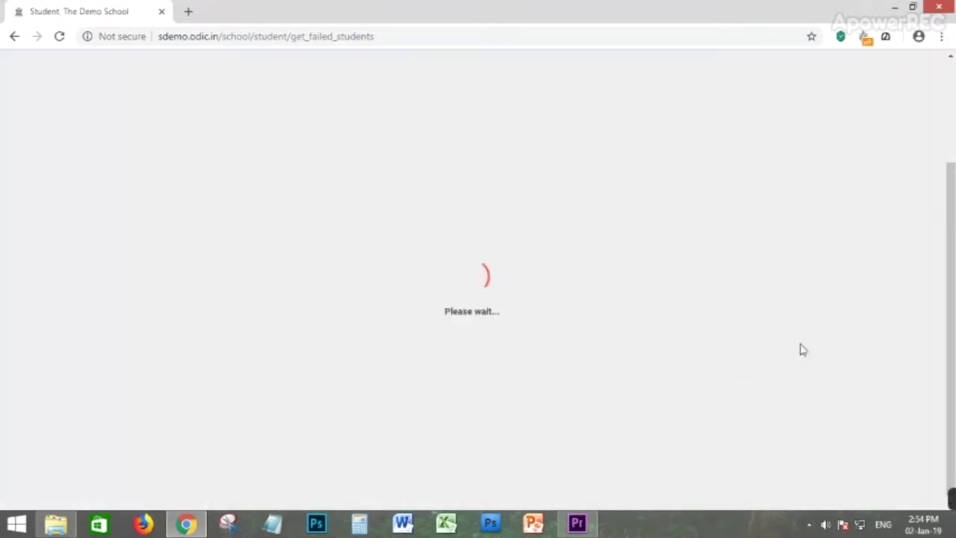
left_click(835, 329)
left_click(829, 354)
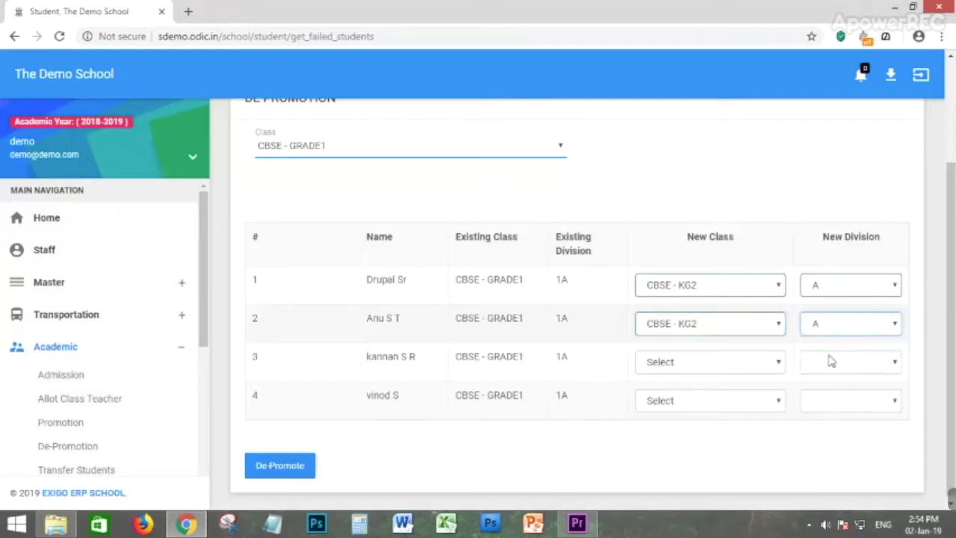
Set the third and fourth students to CBSE - KG2 division A and de-promote all four.
left_click(710, 365)
left_click(694, 218)
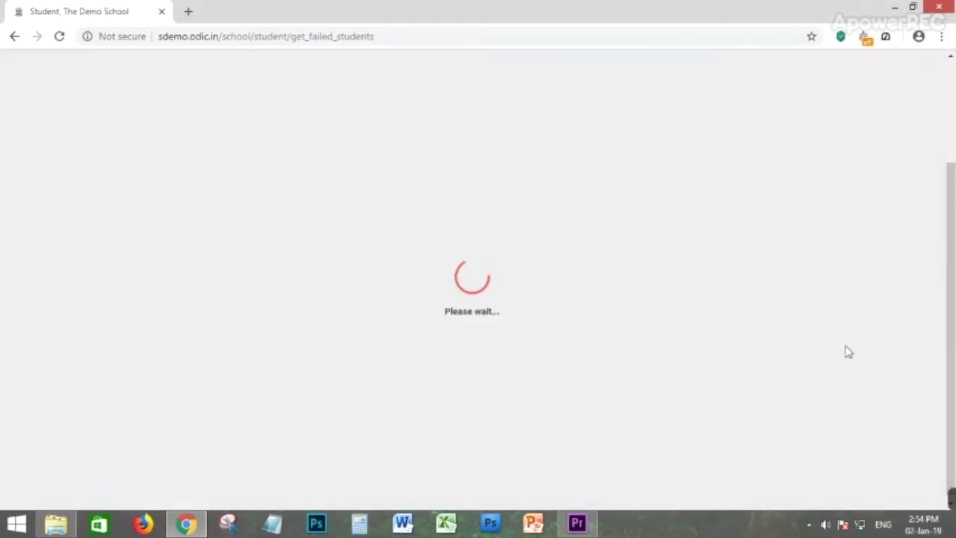
left_click(845, 363)
left_click(827, 394)
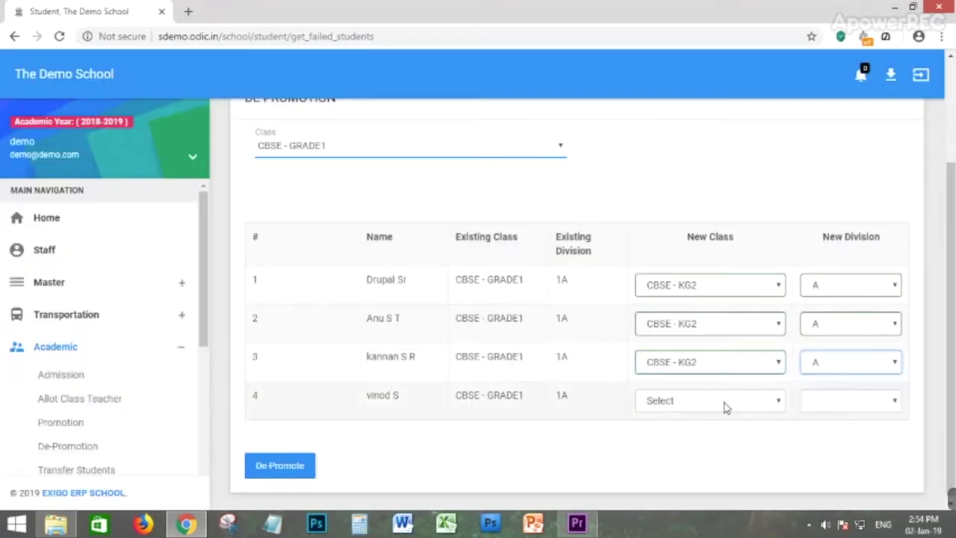
left_click(724, 403)
left_click(696, 260)
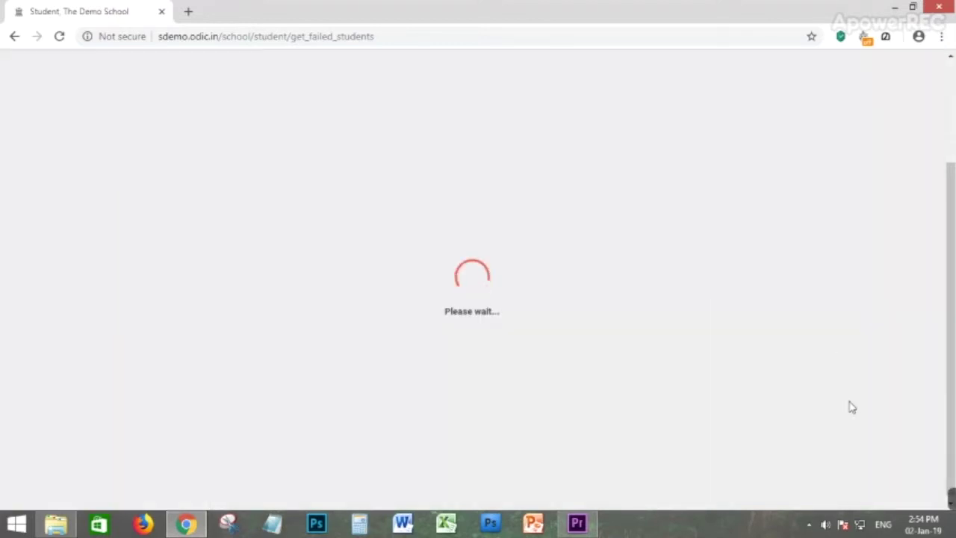
left_click(851, 401)
left_click(833, 432)
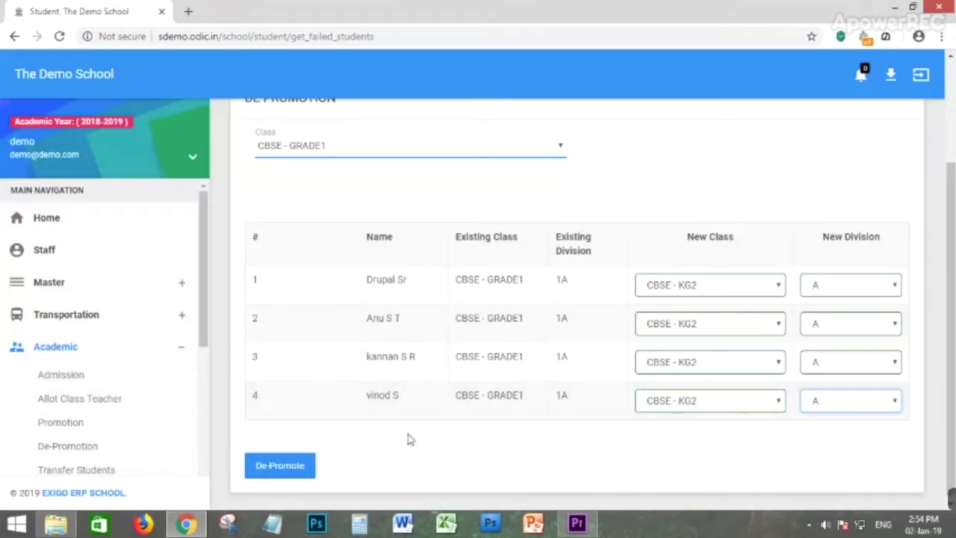
left_click(263, 470)
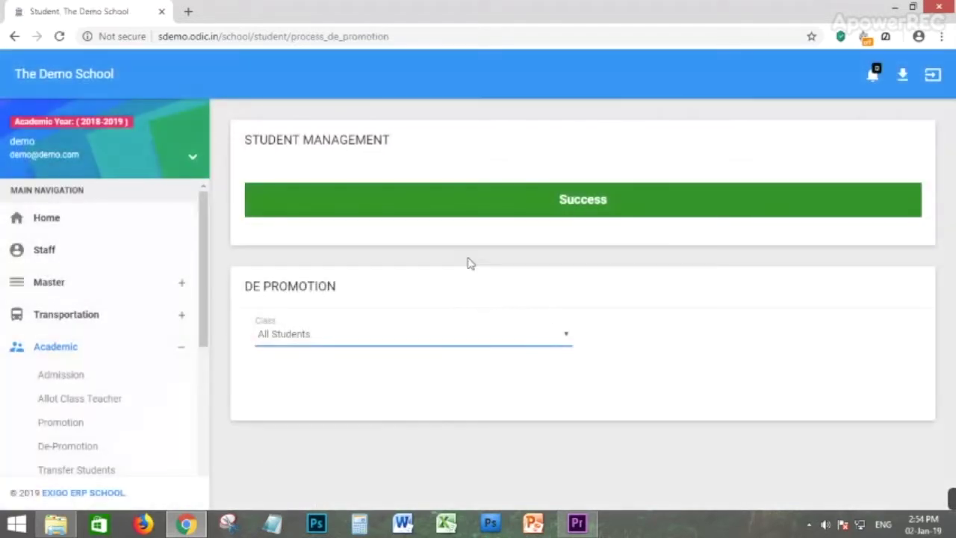
Open Transfer Students and choose class CBSE - KG1 to transfer from.
scroll(97, 403, "down", 1)
left_click(75, 404)
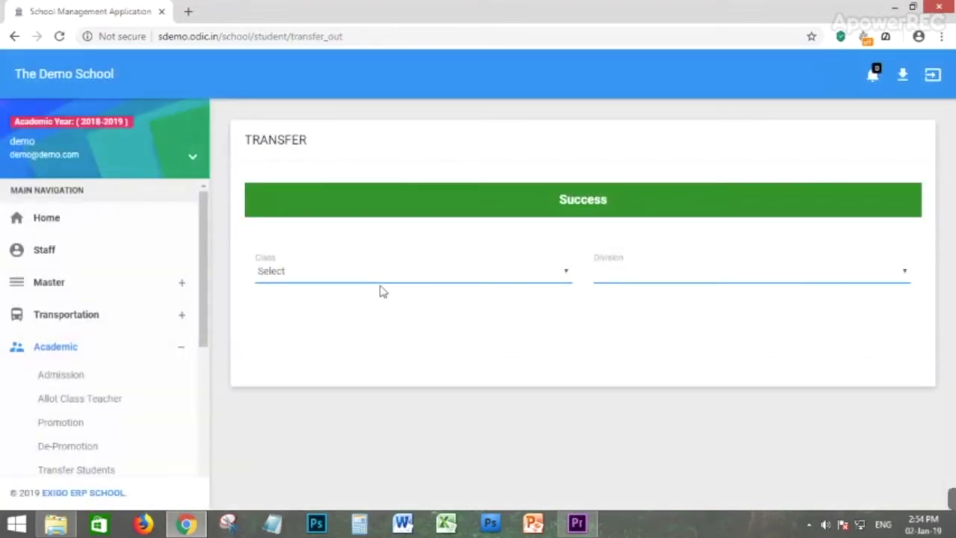
left_click(368, 281)
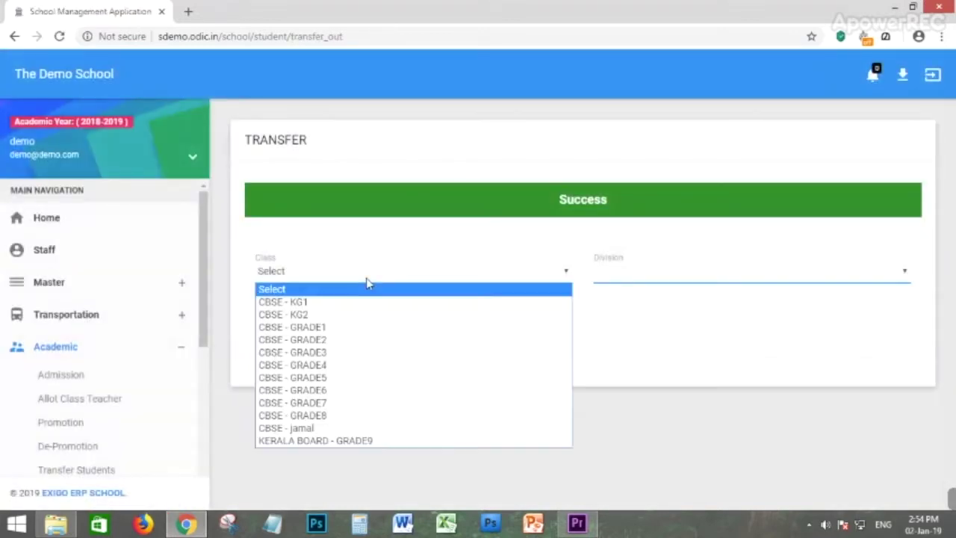
left_click(299, 319)
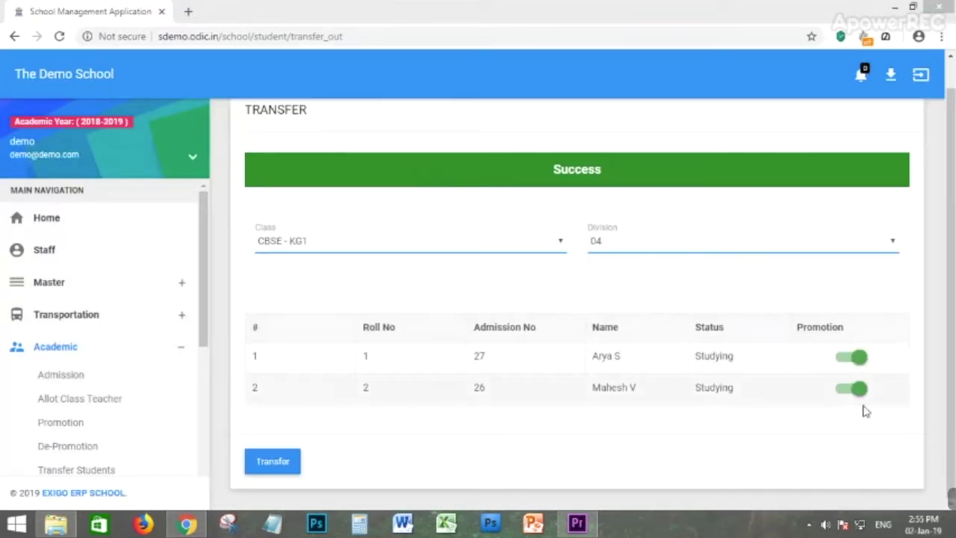
Exclude the second student, then transfer the rest and confirm.
left_click(847, 388)
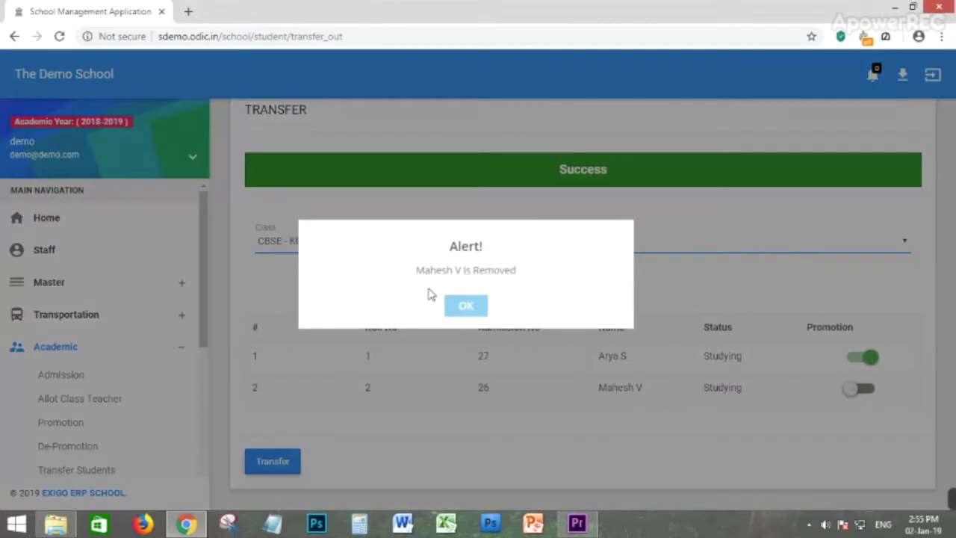
left_click(461, 309)
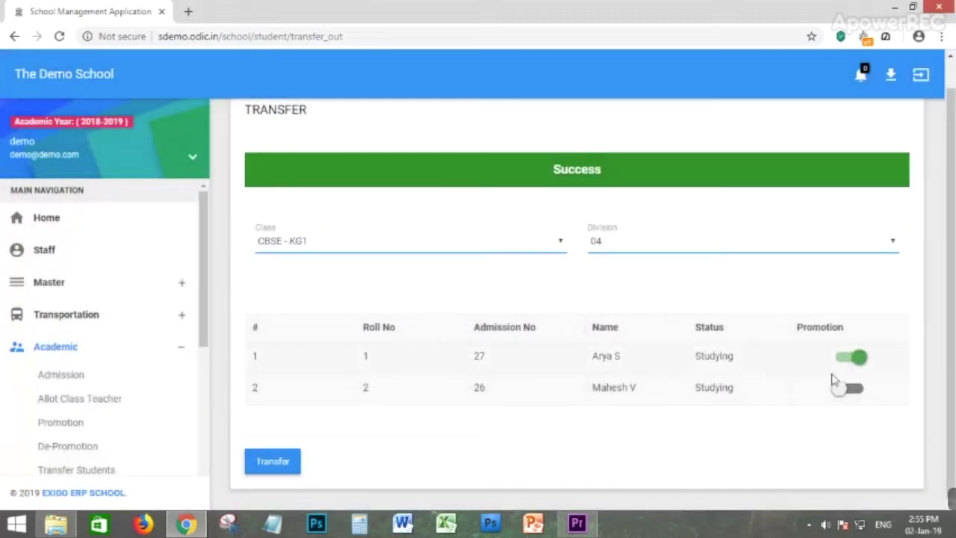
left_click(270, 466)
left_click(532, 119)
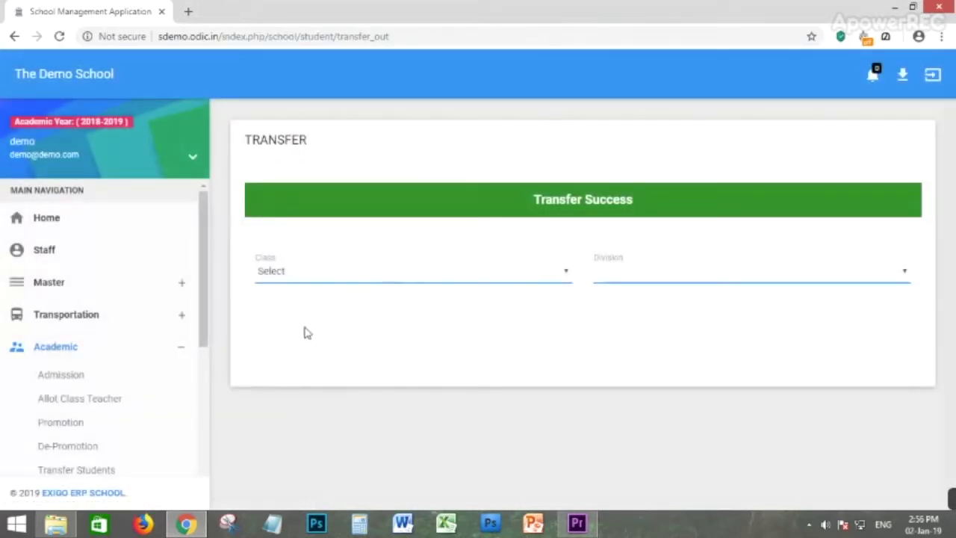
scroll(67, 401, "down", 3)
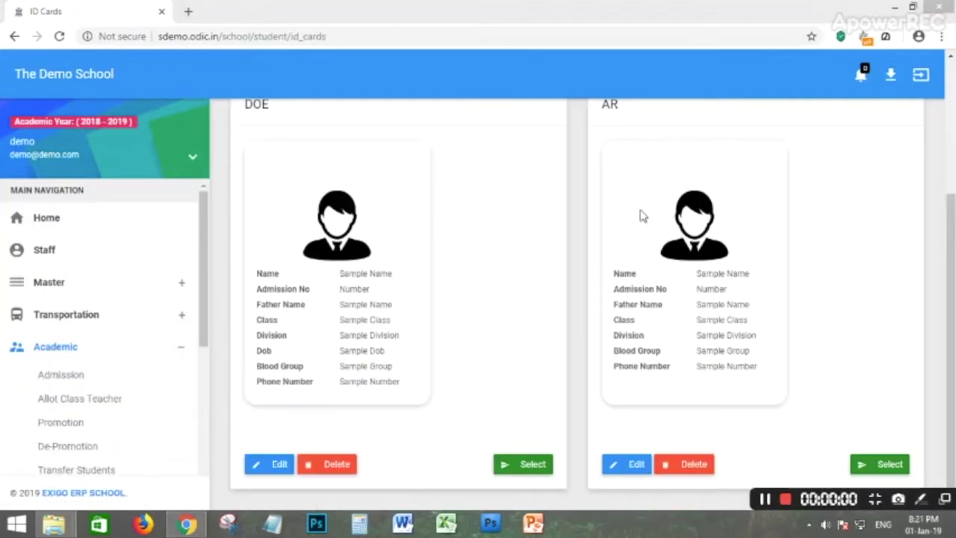
Open the AR ID card template and try classes CBSE - GRADE1 1A and CBSE - KG1.
left_click_drag(954, 221, 953, 133)
left_click_drag(952, 203, 950, 299)
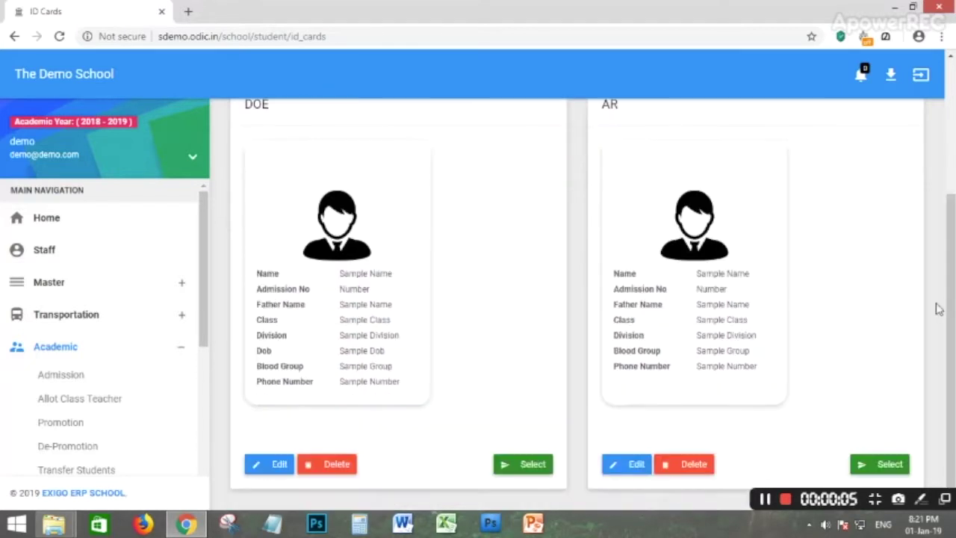
left_click(881, 466)
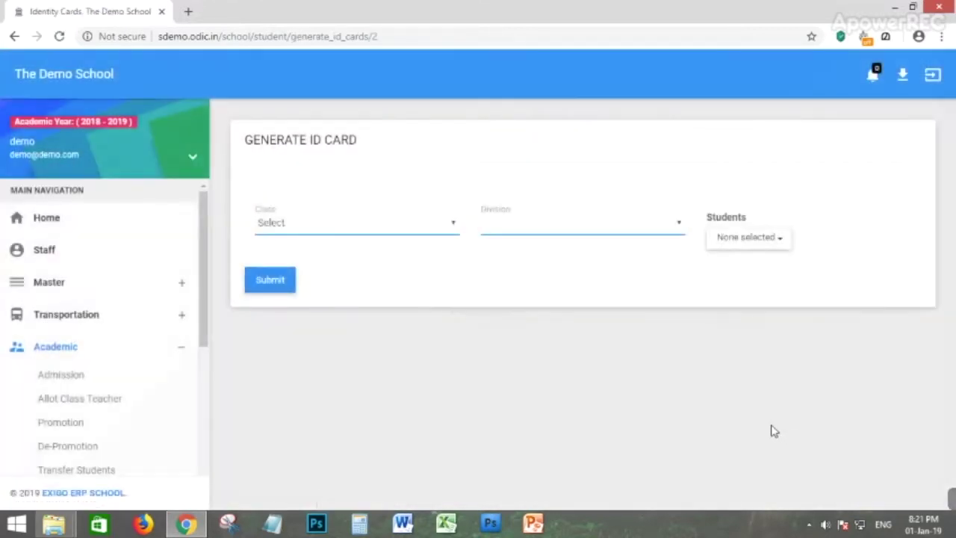
left_click(363, 222)
left_click(329, 277)
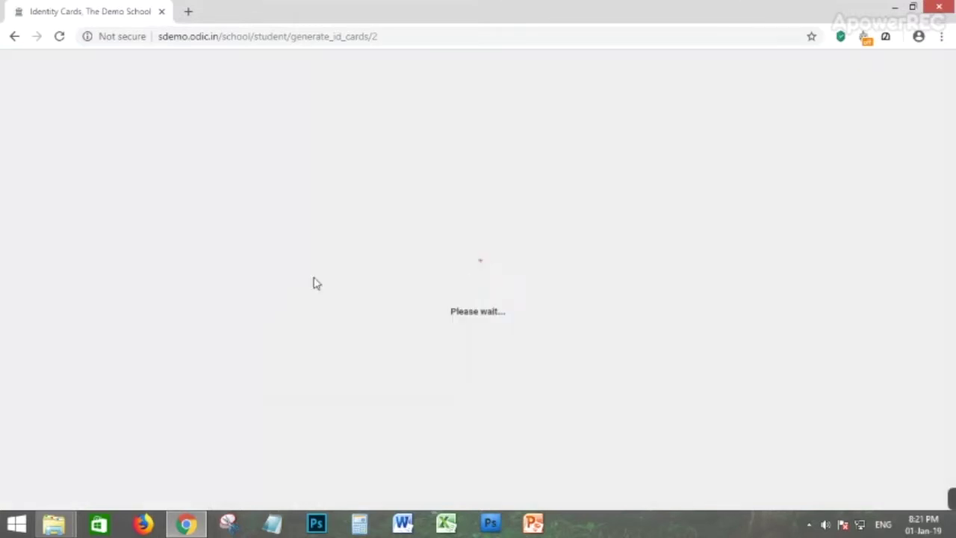
left_click(521, 229)
left_click(508, 254)
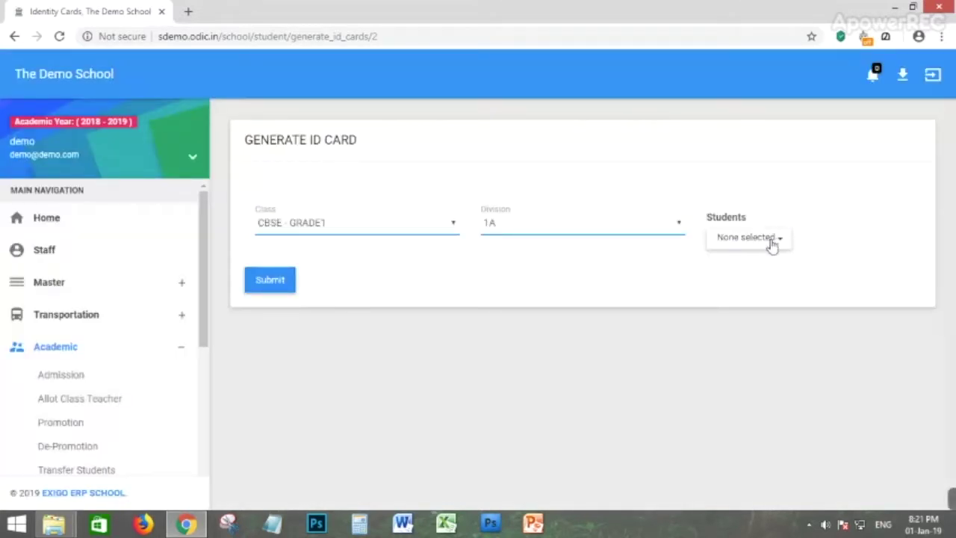
left_click(530, 234)
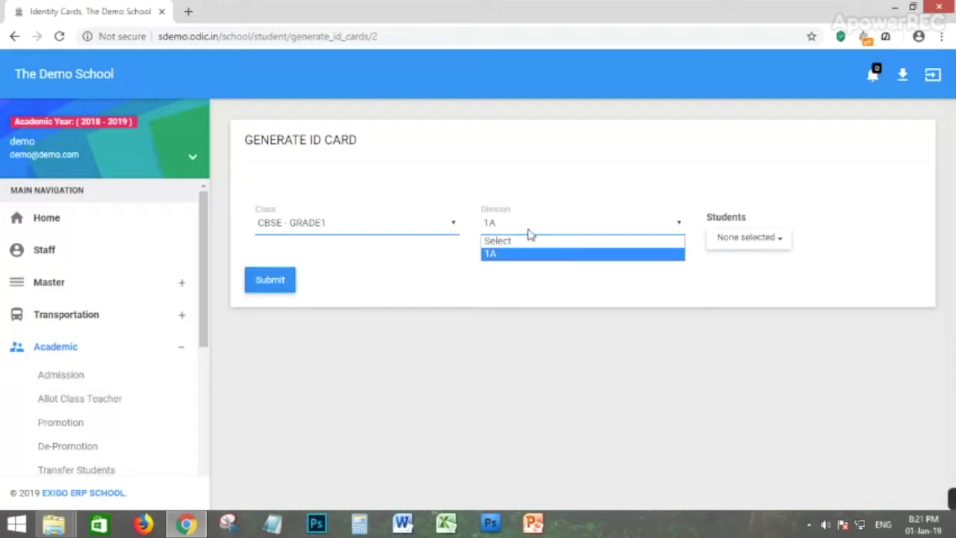
left_click(413, 225)
left_click(331, 253)
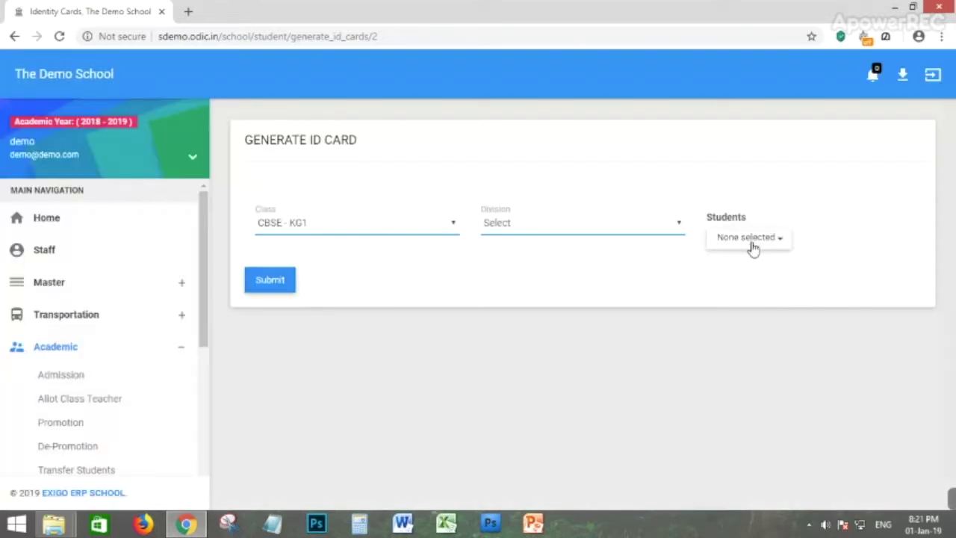
left_click(639, 227)
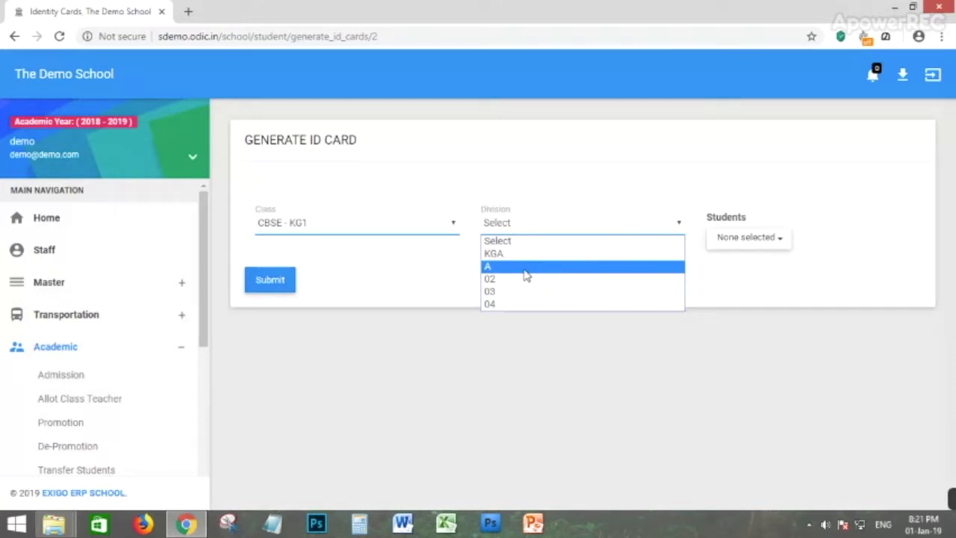
Select CBSE - KG2 division A with all students and generate their ID cards.
left_click(368, 230)
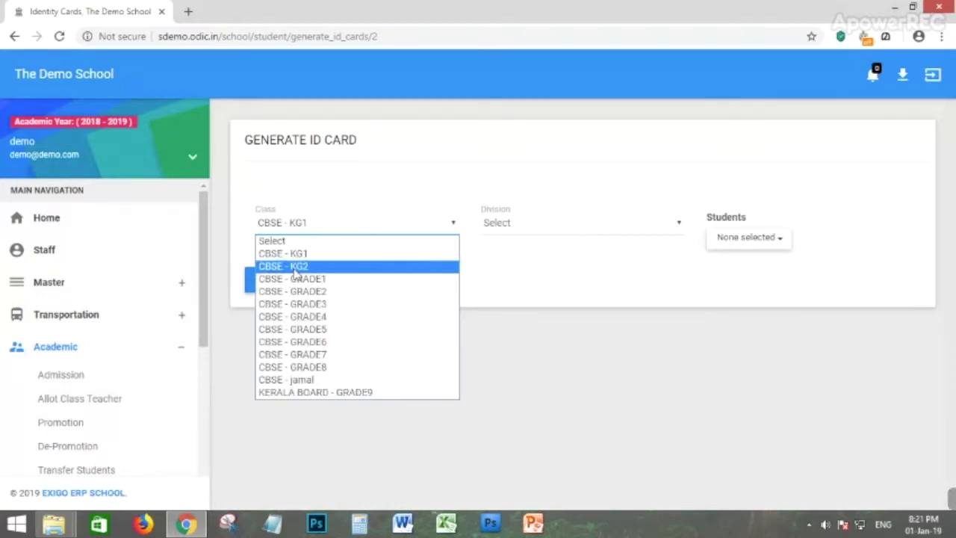
left_click(314, 266)
left_click(551, 228)
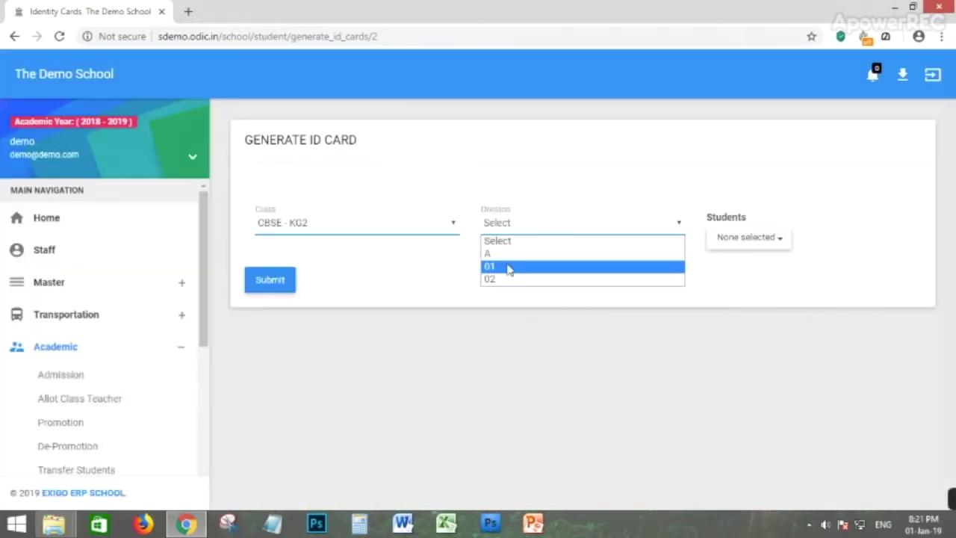
left_click(502, 255)
left_click(740, 245)
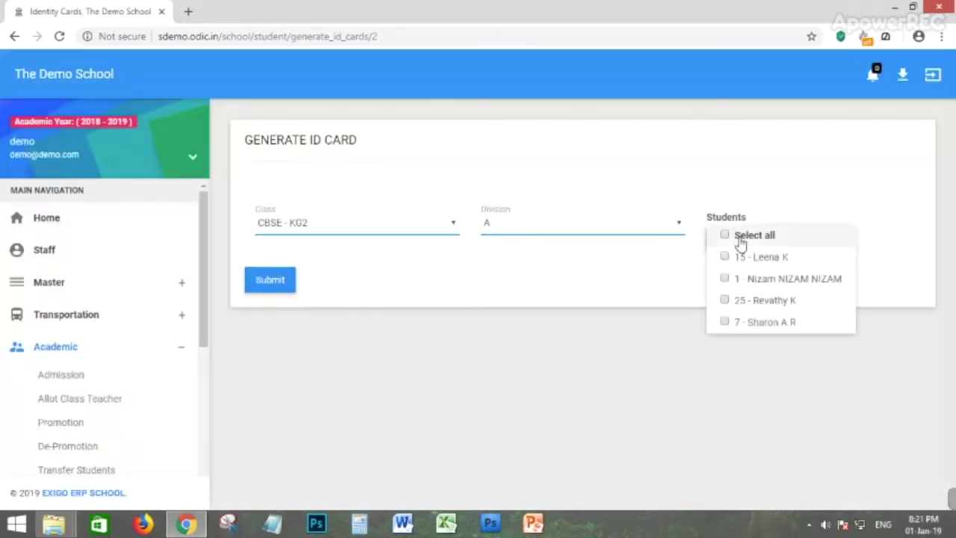
left_click(726, 303)
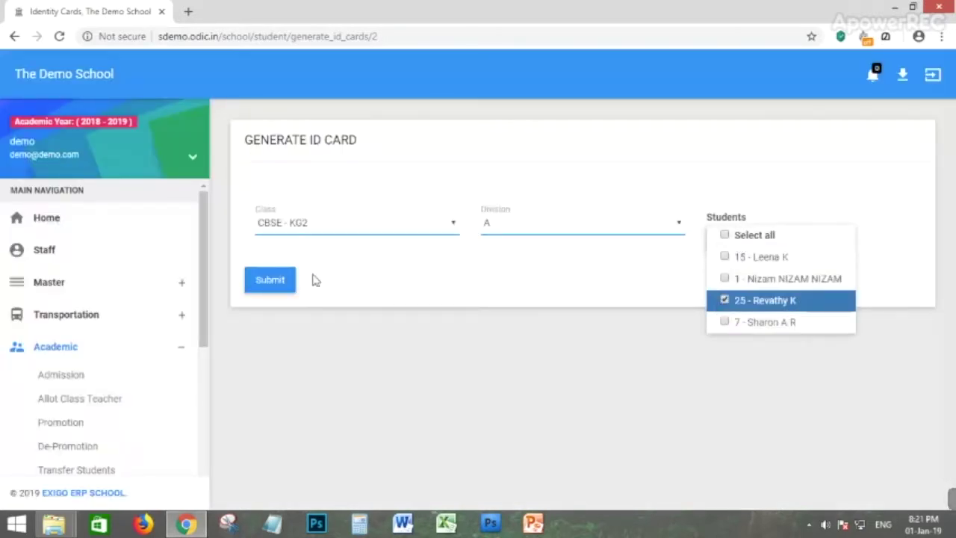
left_click(724, 236)
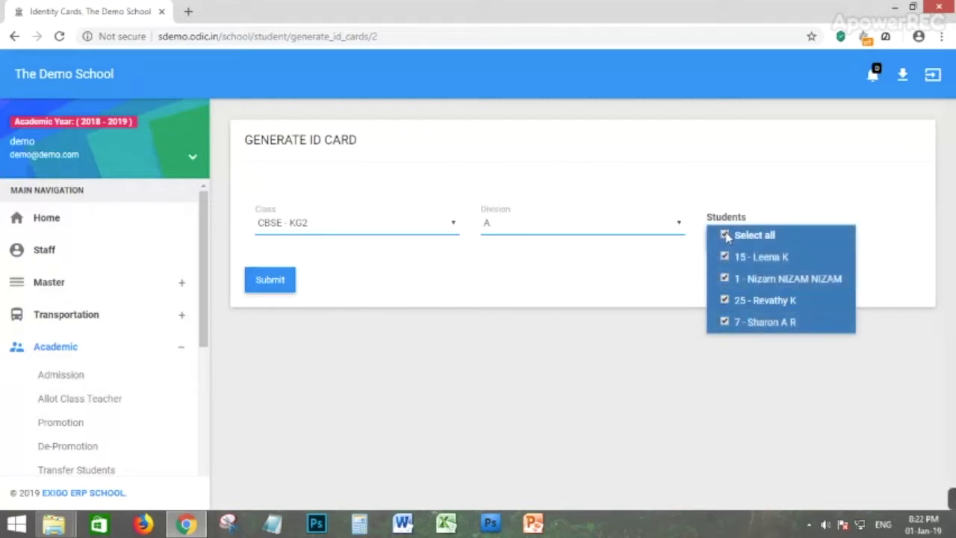
left_click(270, 283)
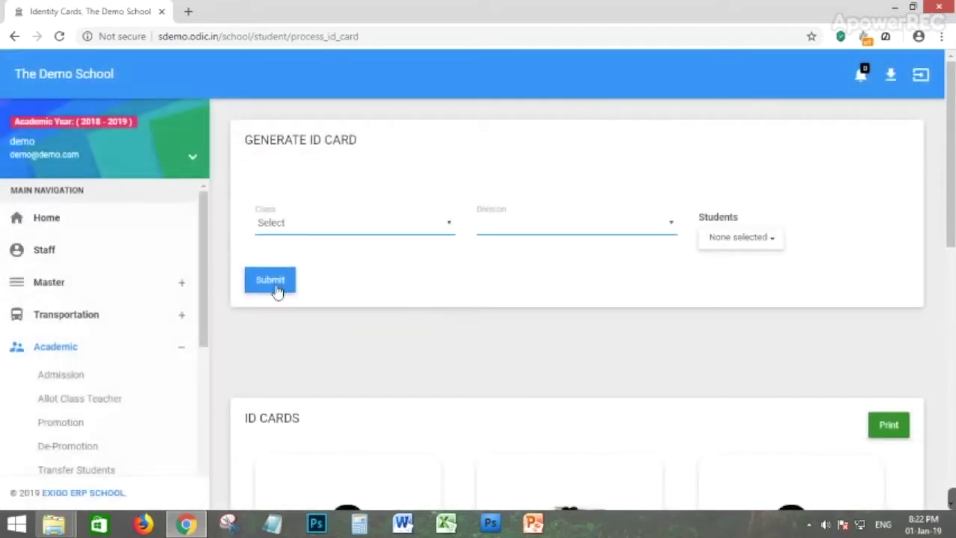
Review the four CBSE - KG2 division A ID cards with names, admission numbers and class.
scroll(416, 331, "down", 2)
scroll(481, 306, "down", 2)
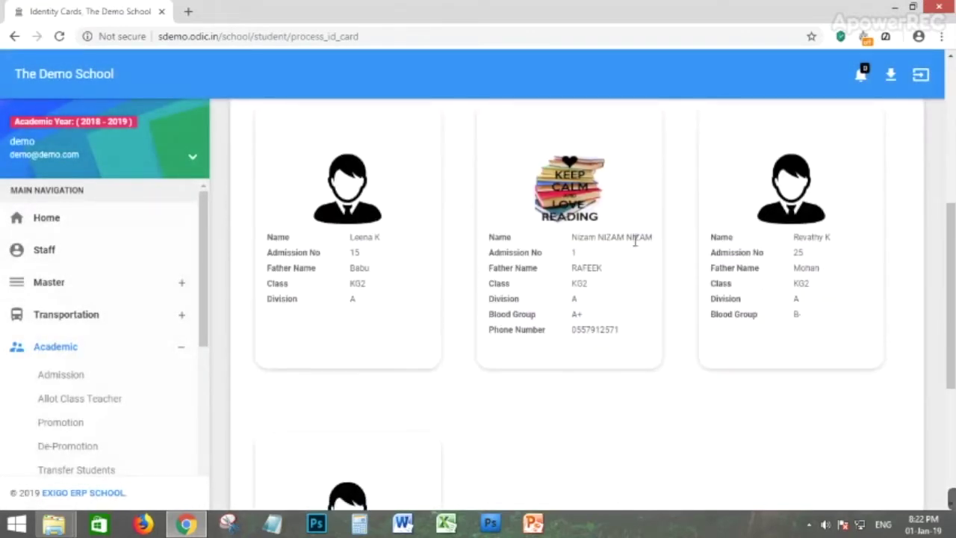
scroll(812, 217, "down", 4)
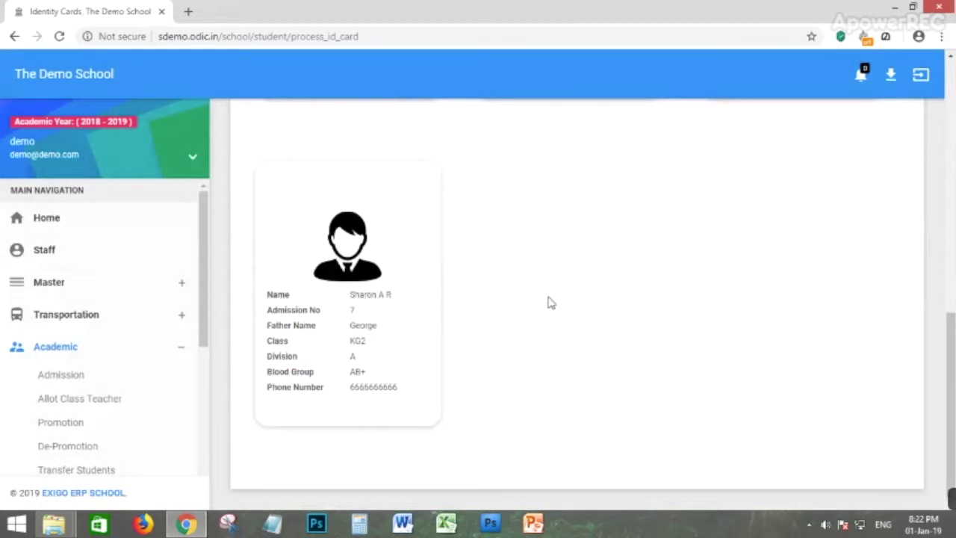
scroll(382, 216, "up", 7)
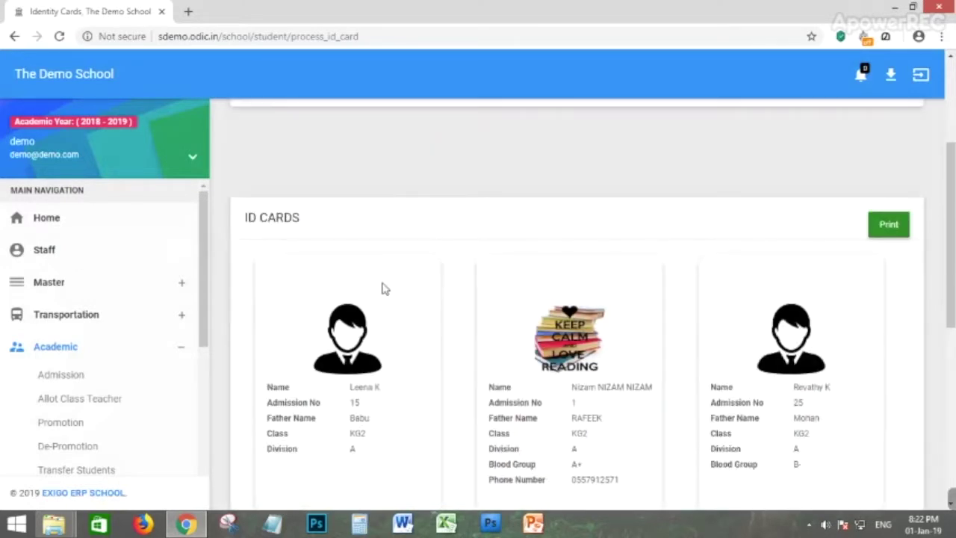
scroll(119, 389, "down", 1)
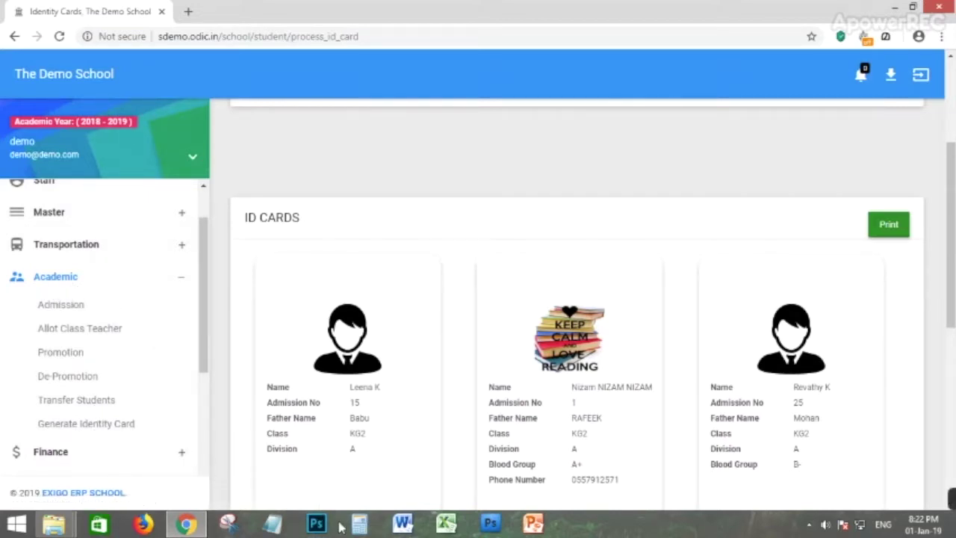
left_click(811, 527)
left_click(807, 452)
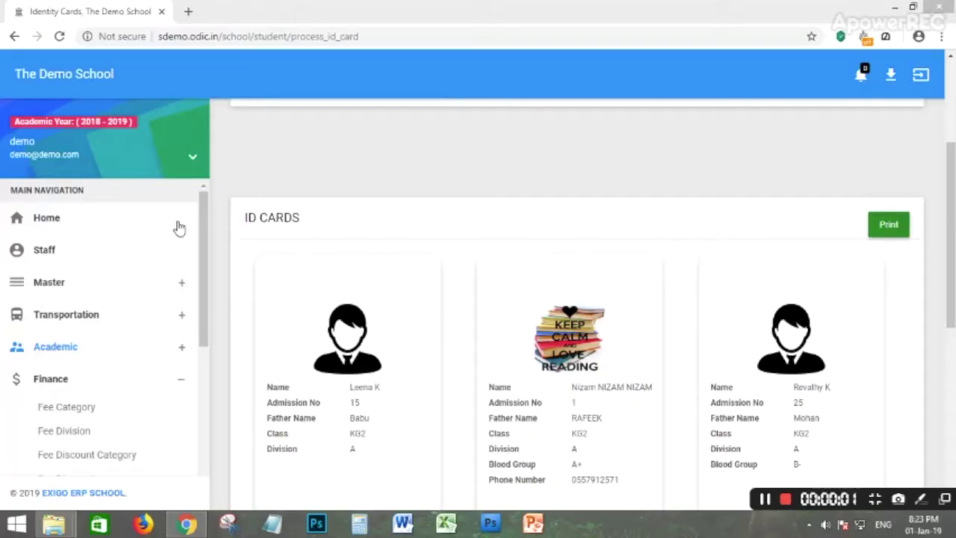
Expand Finance's fee options and browse the Fee Category list.
left_click(42, 380)
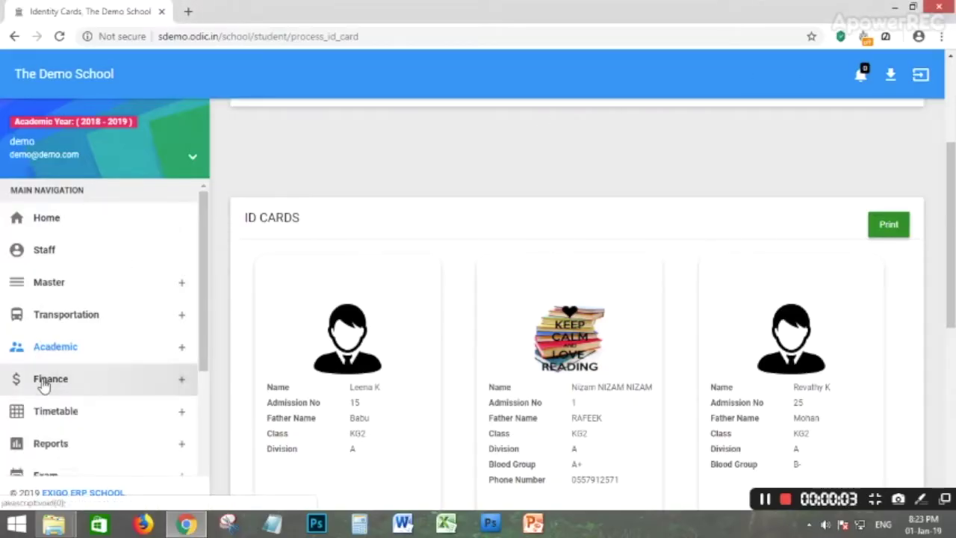
left_click(50, 381)
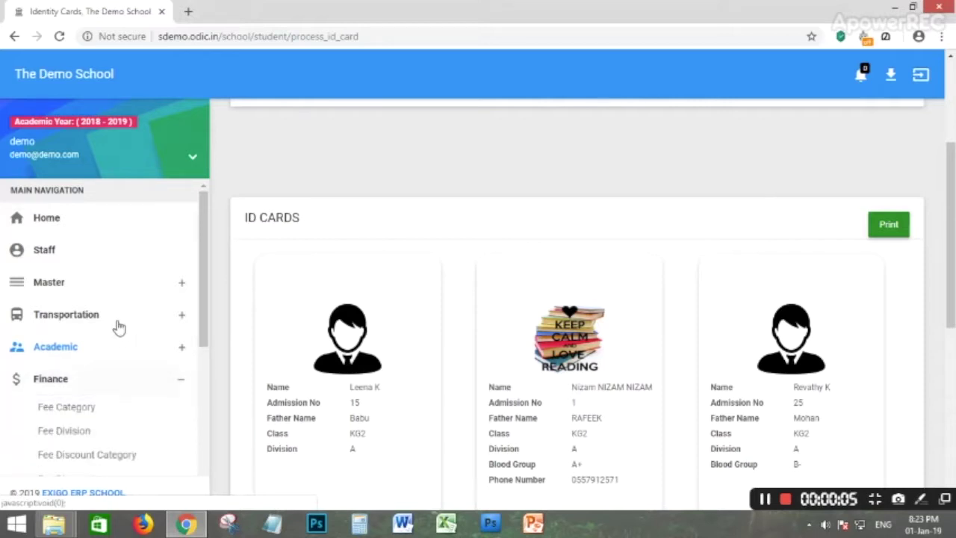
scroll(116, 314, "down", 2)
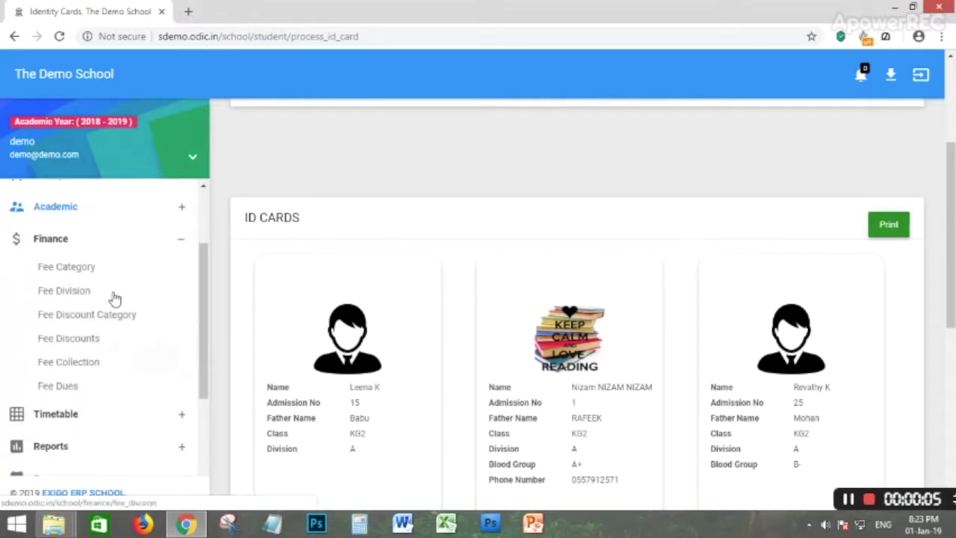
left_click(66, 271)
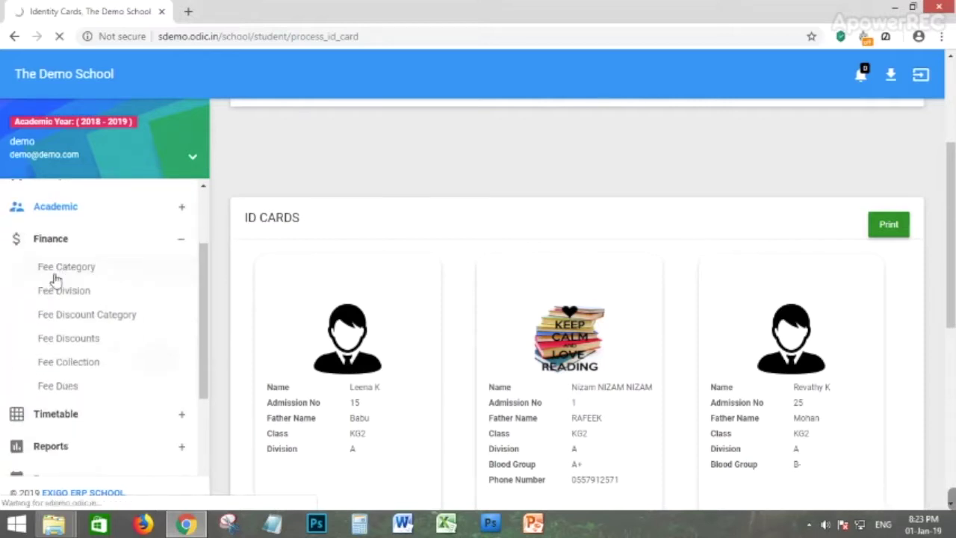
scroll(399, 381, "down", 2)
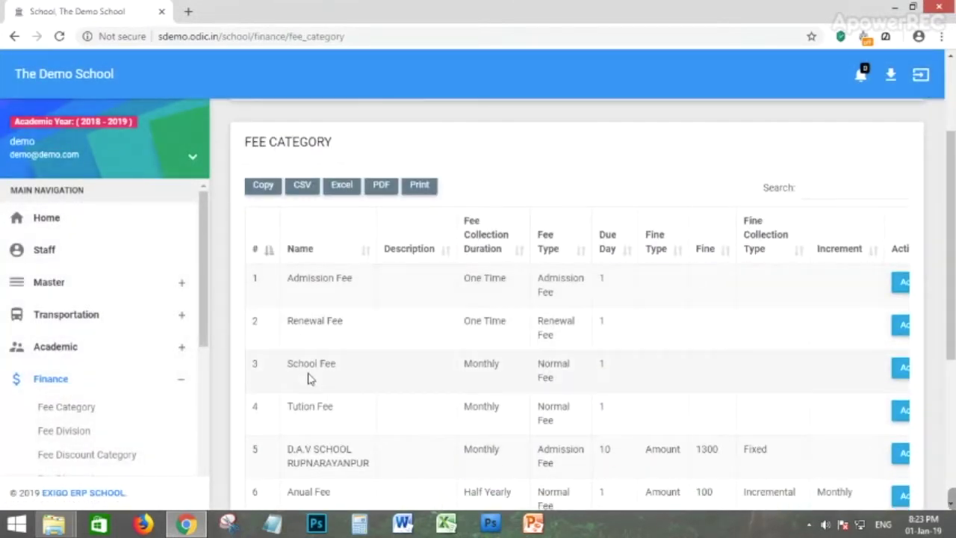
scroll(336, 352, "down", 1)
scroll(340, 343, "up", 3)
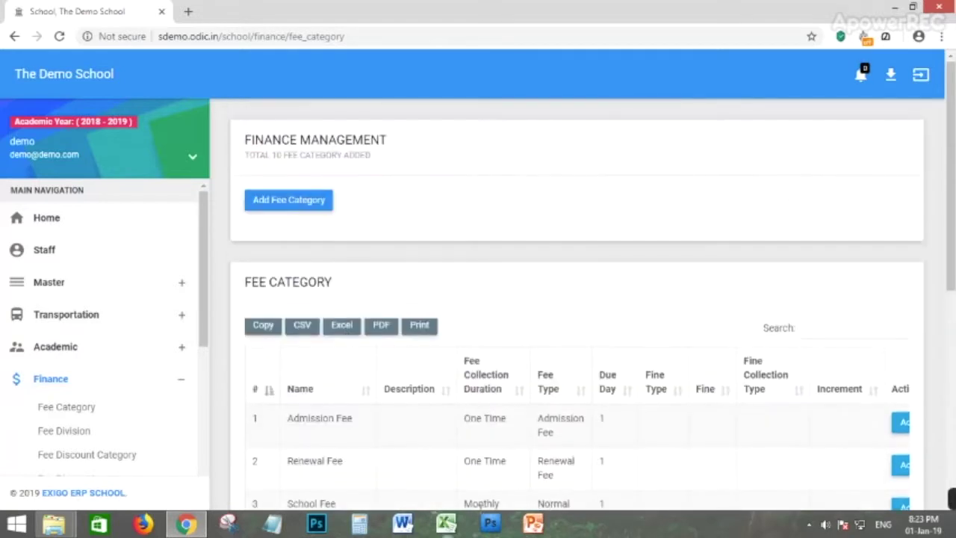
scroll(517, 415, "down", 1)
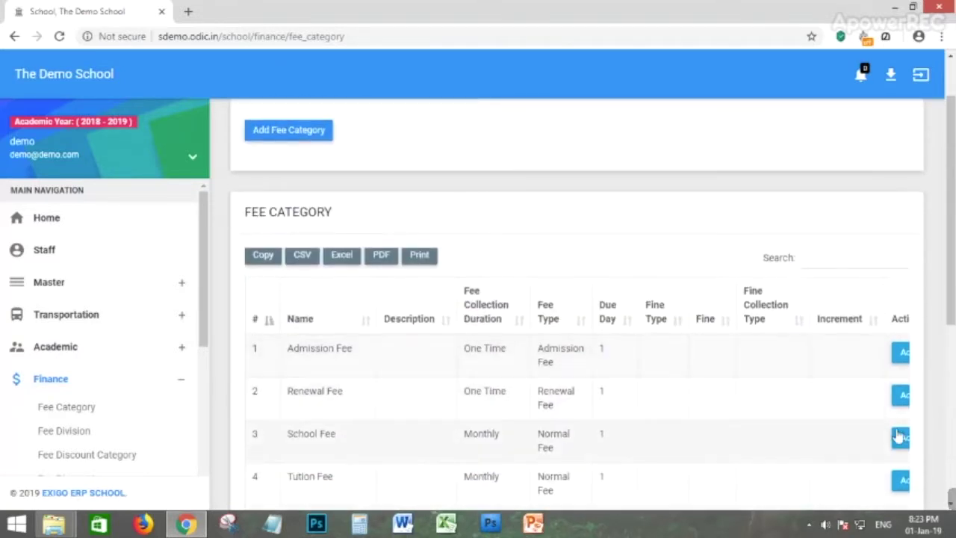
scroll(359, 202, "up", 1)
Start a REGISTRATION FEE category as a Normal Fee collected One Time.
left_click(291, 208)
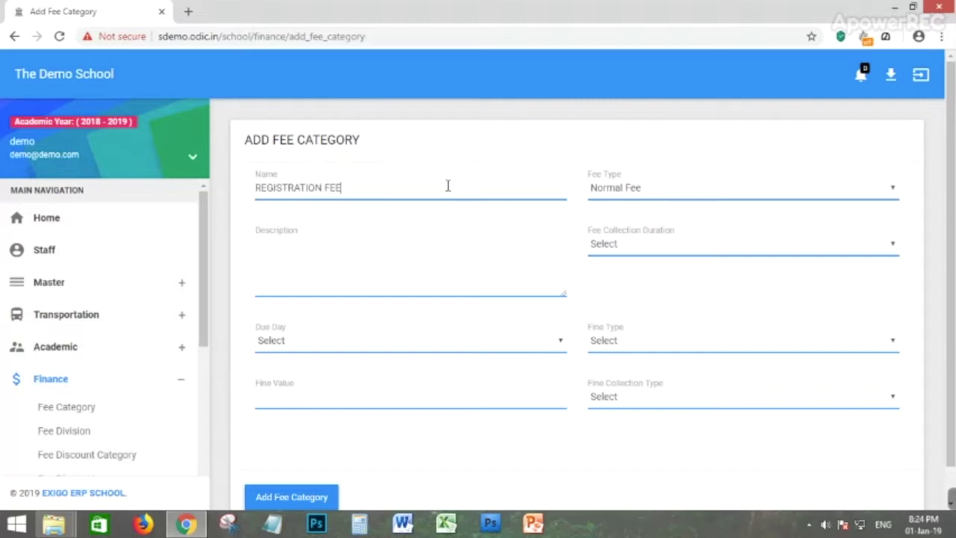
left_click(635, 193)
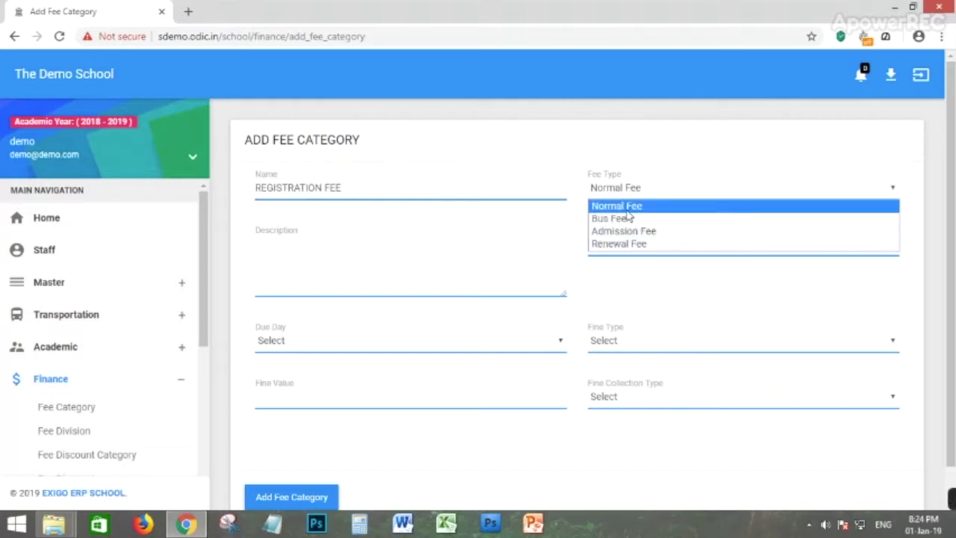
left_click(609, 207)
left_click(626, 191)
left_click(638, 209)
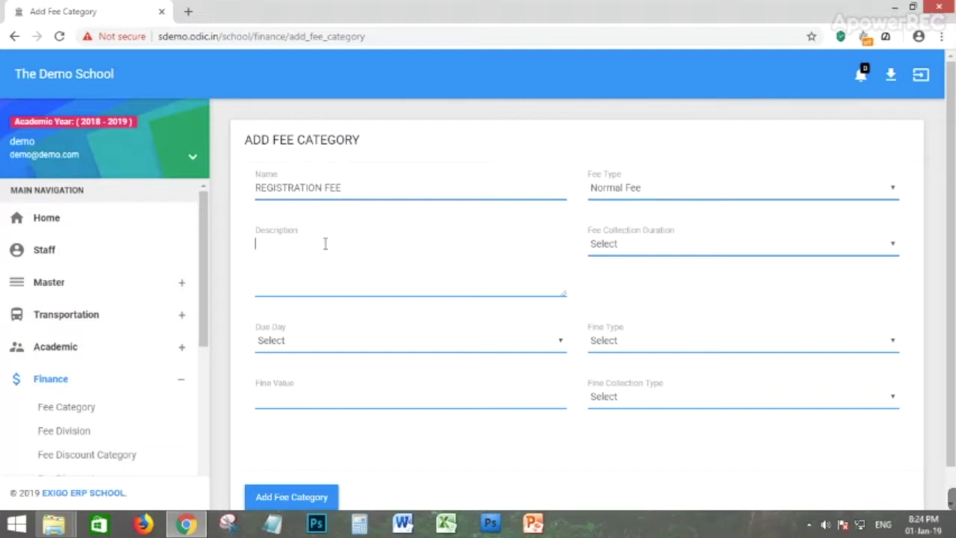
left_click(650, 250)
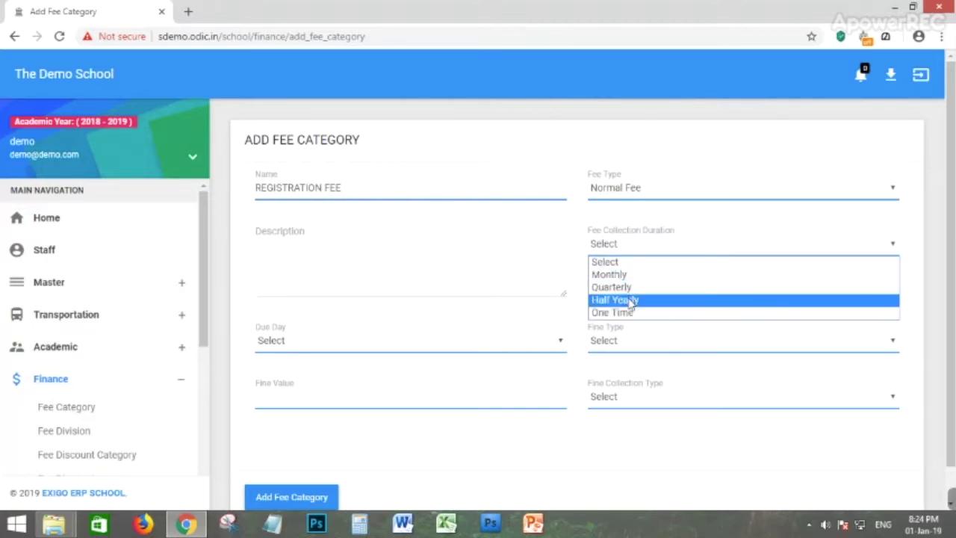
left_click(631, 301)
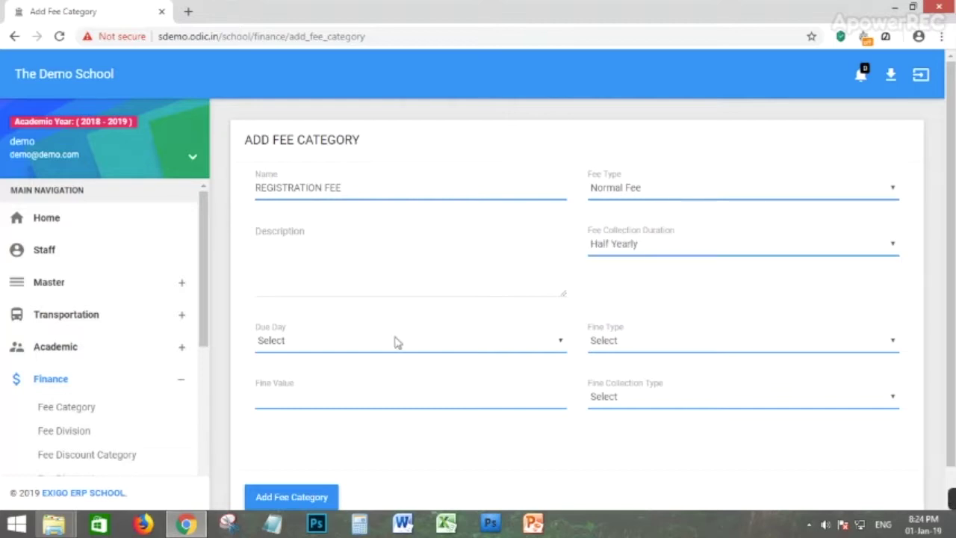
left_click(657, 257)
left_click(622, 317)
Set due day 10 and a fixed Amount fine of 10, then save the category.
left_click(278, 342)
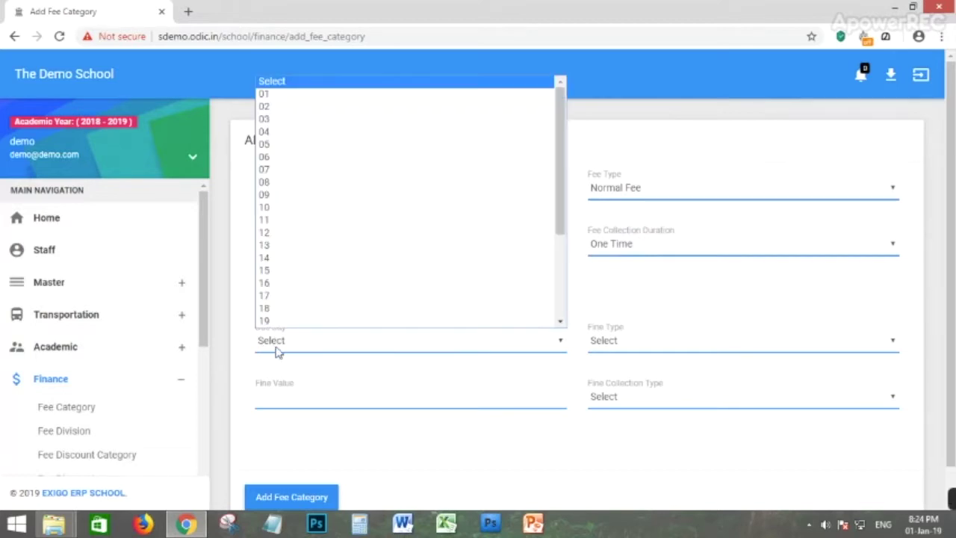
left_click(294, 211)
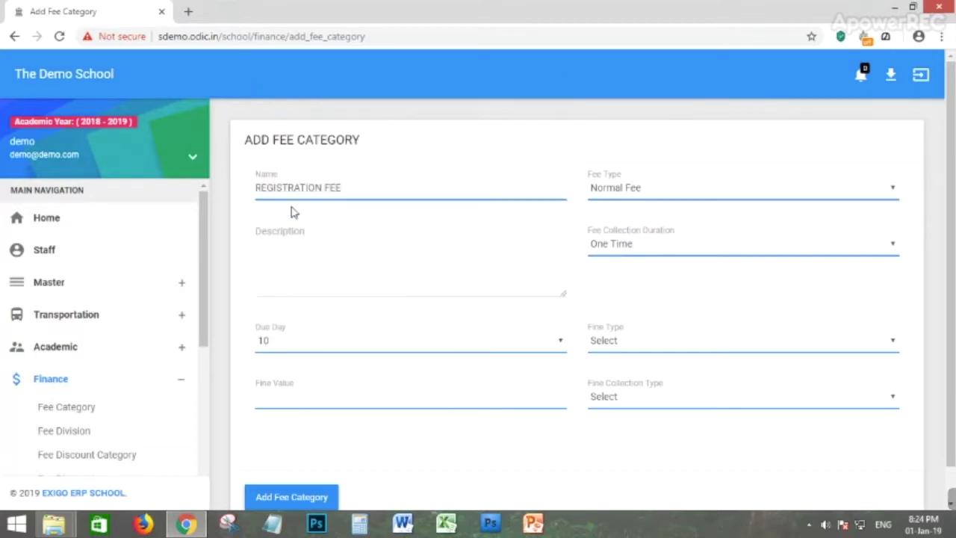
left_click(626, 342)
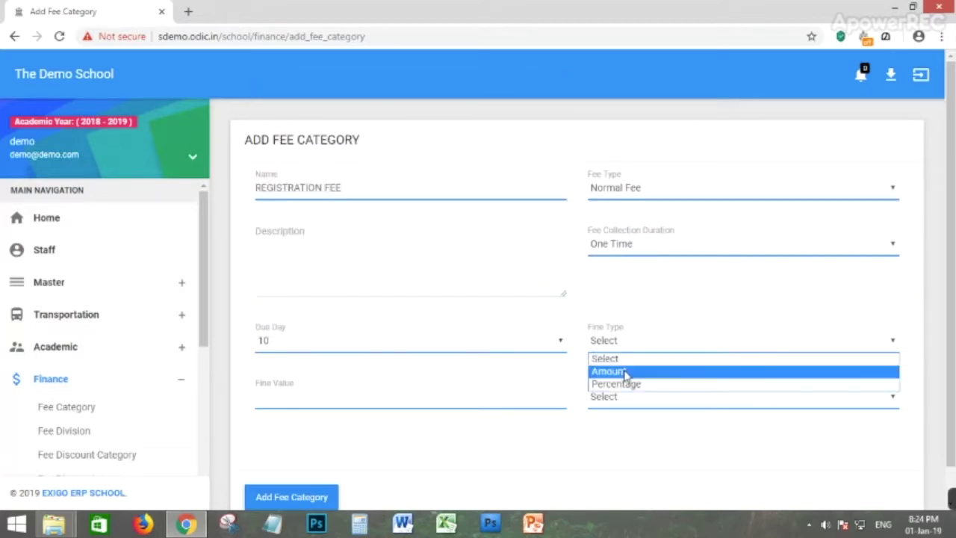
left_click(624, 372)
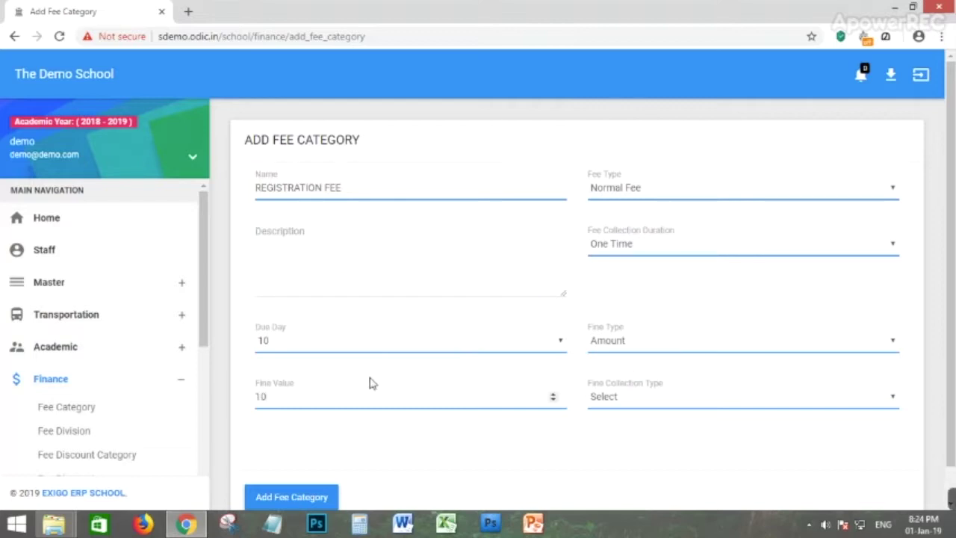
left_click(660, 398)
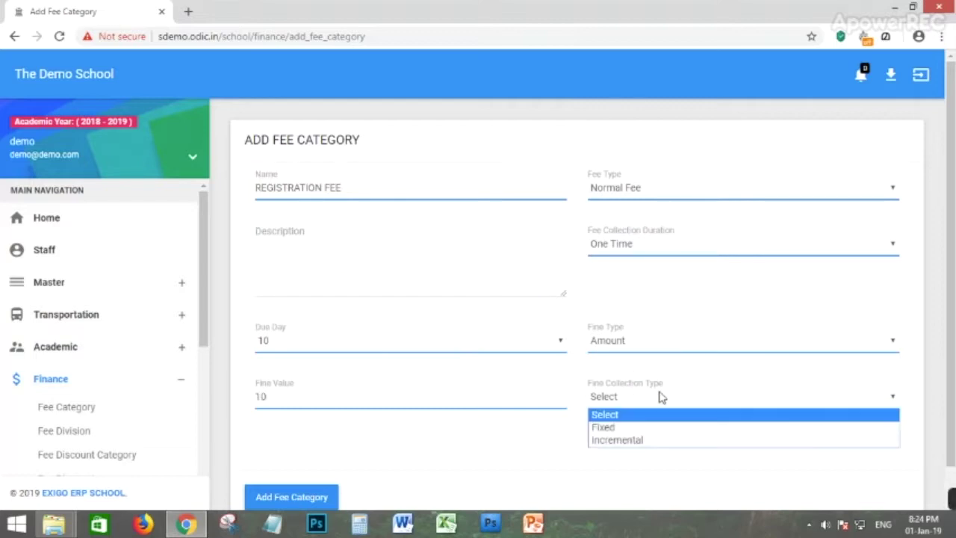
left_click(626, 431)
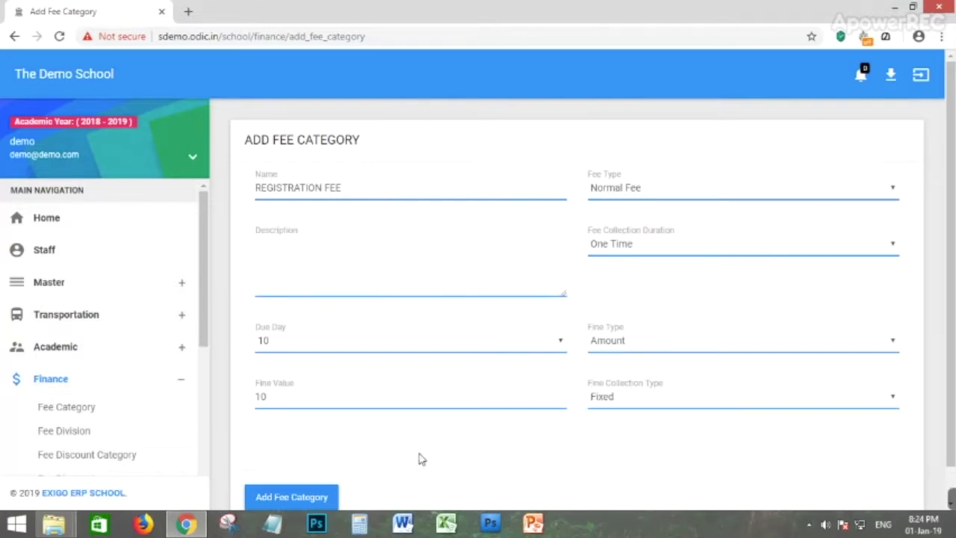
scroll(420, 454, "down", 1)
left_click(274, 460)
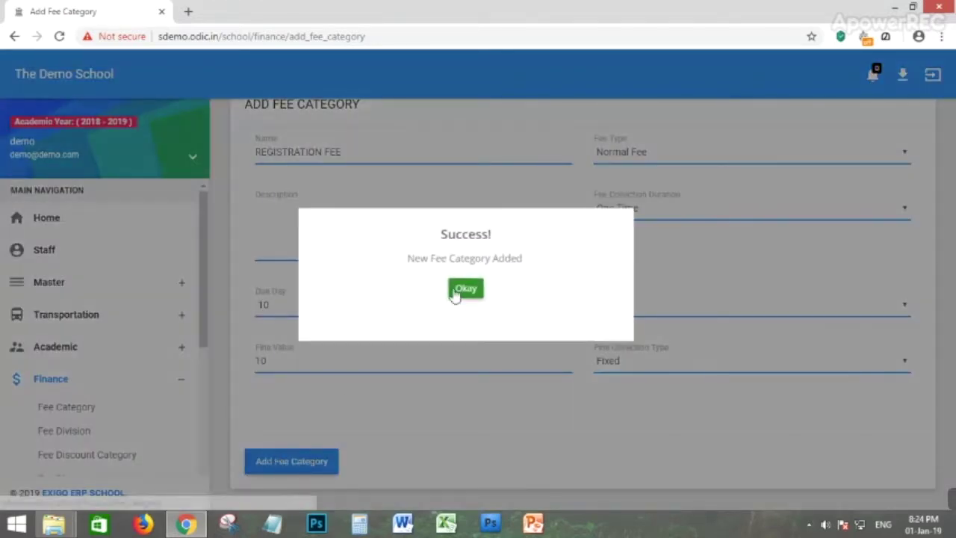
Dismiss the success message and find REGISTRATION FEE as entry 11 on page 2 of the fee categories.
left_click(457, 291)
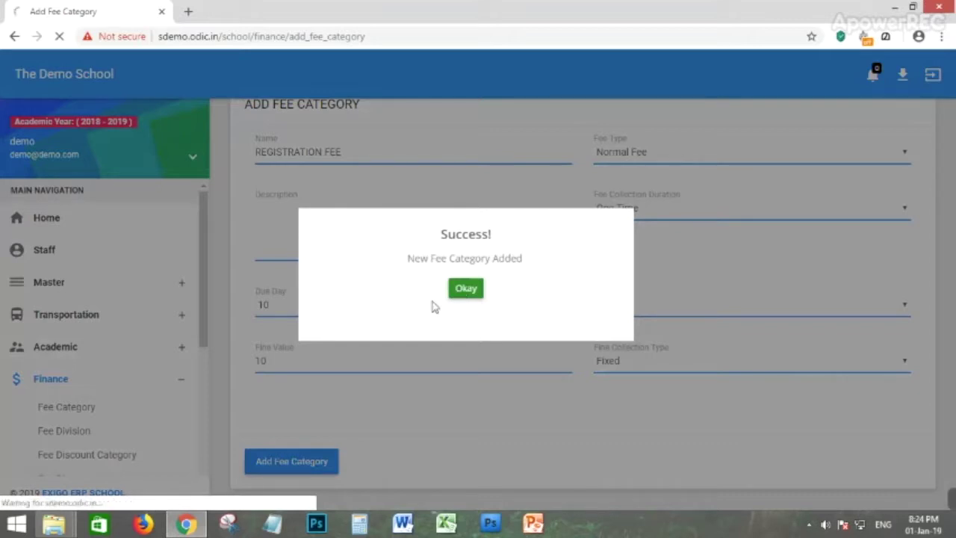
scroll(516, 367, "down", 3)
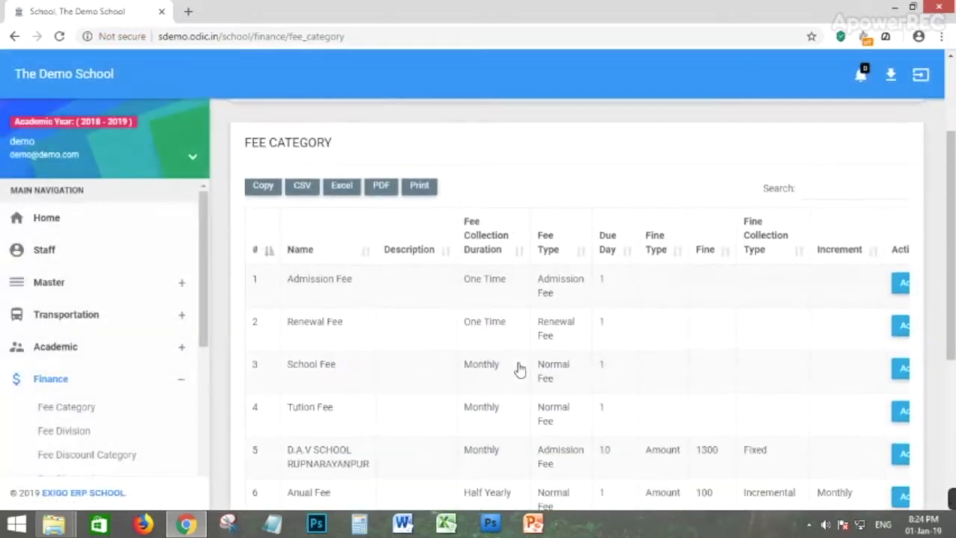
scroll(631, 254, "down", 1)
scroll(631, 254, "down", 2)
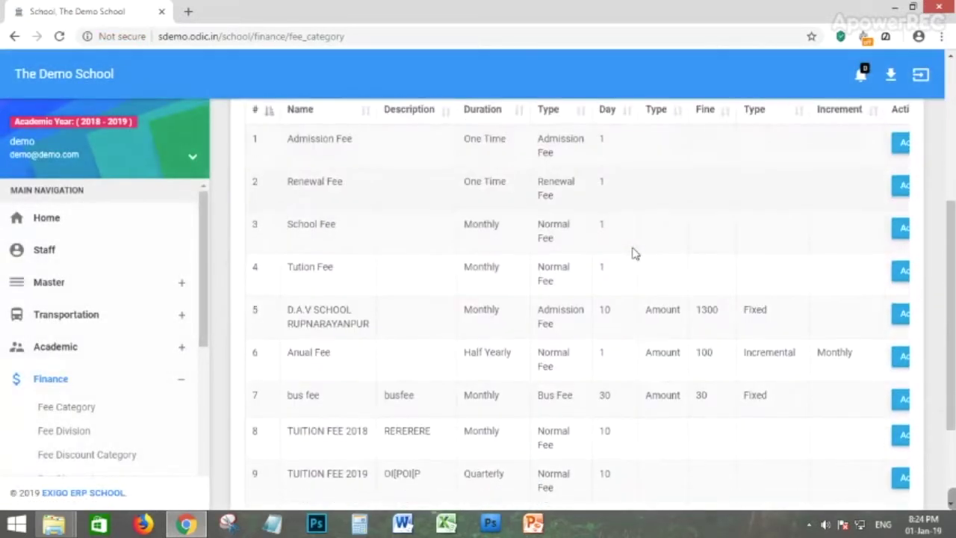
scroll(632, 254, "down", 2)
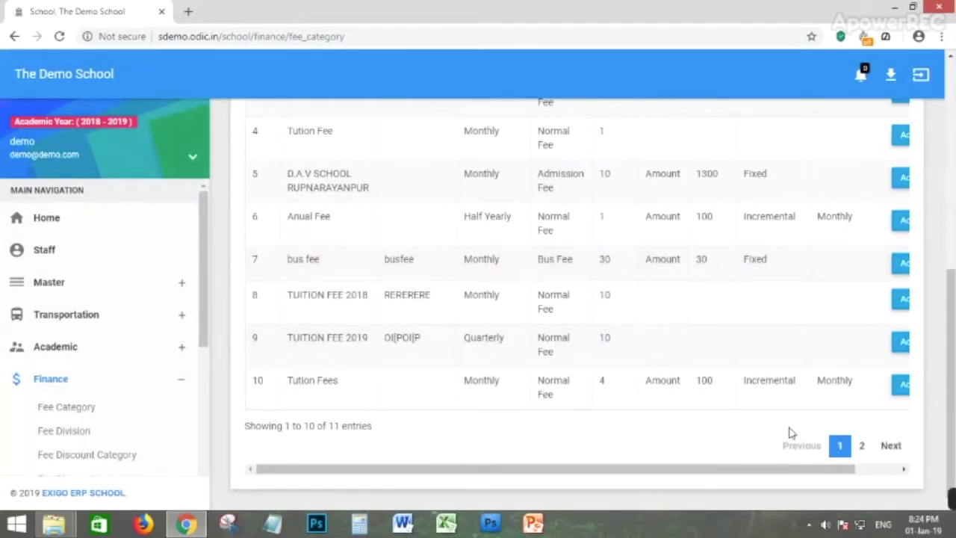
left_click(864, 446)
left_click_drag(312, 382, 580, 382)
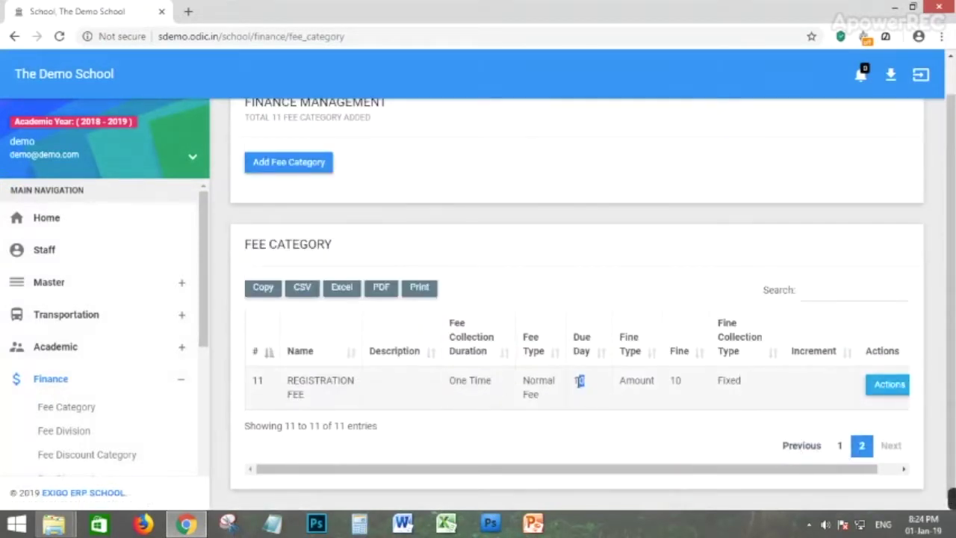
Start a new fee division for class CBSE - KG1, division KGA.
left_click(68, 434)
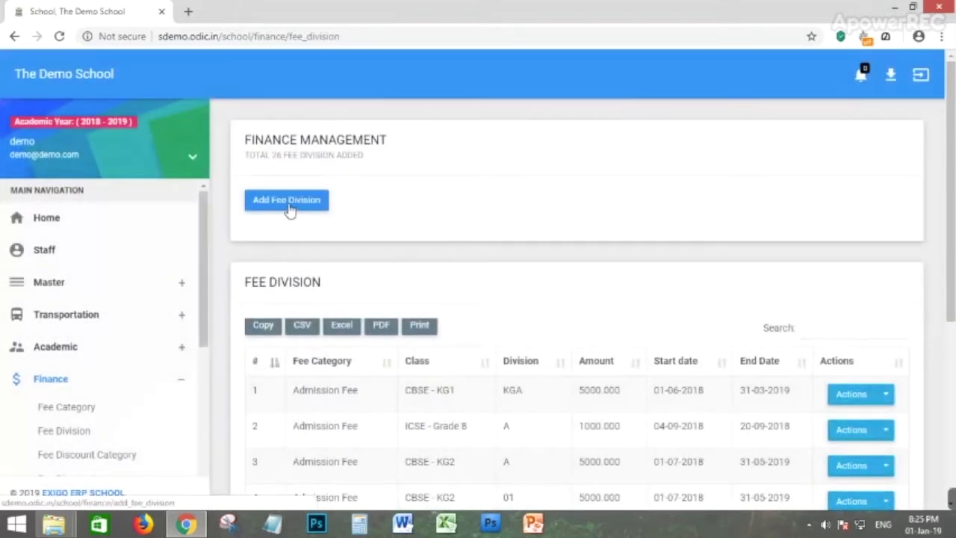
left_click(291, 211)
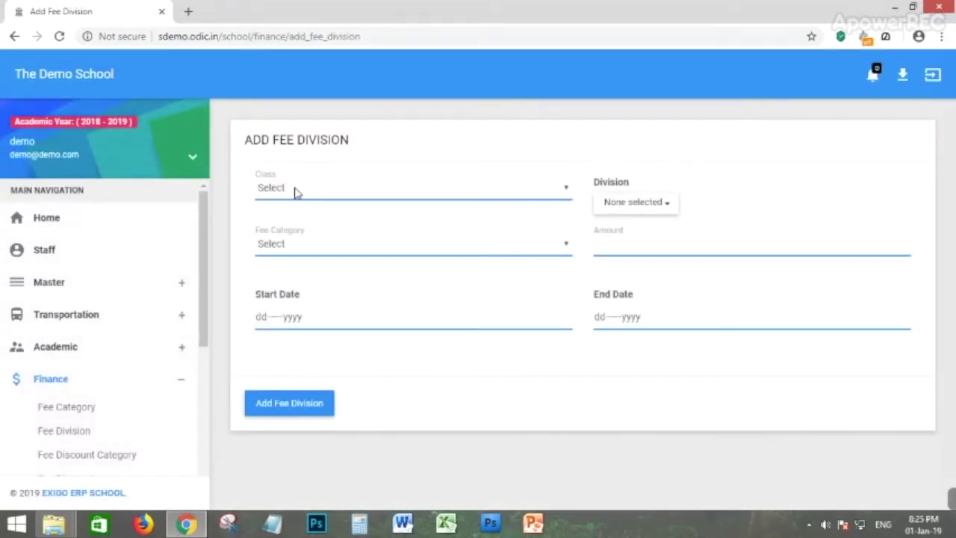
left_click(295, 191)
left_click(297, 221)
left_click(644, 213)
left_click(614, 247)
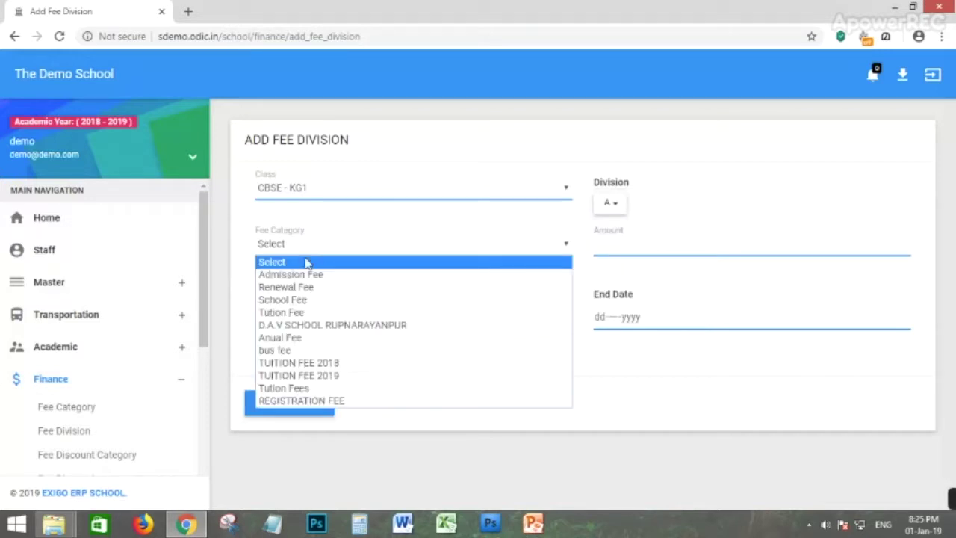
left_click(610, 203)
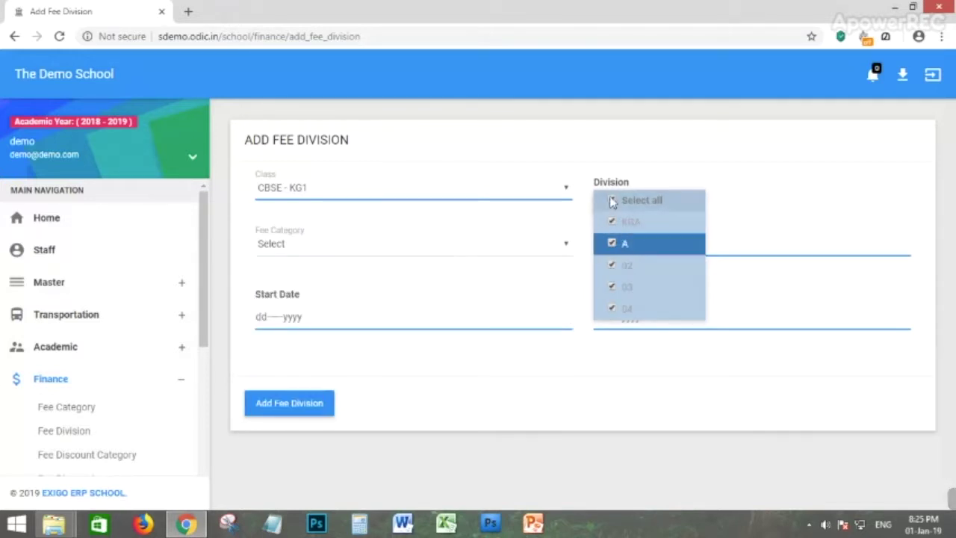
left_click(623, 223)
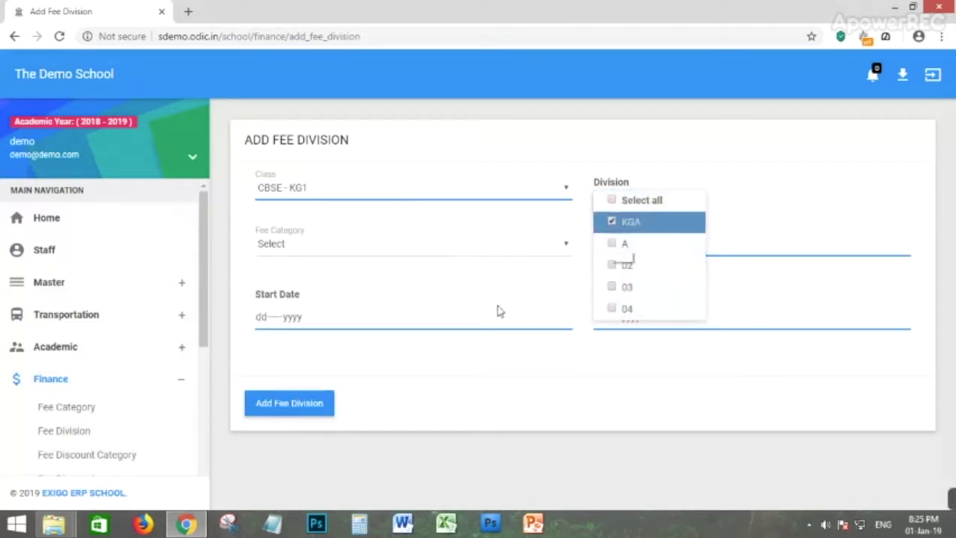
Set the fee division's category to REGISTRATION FEE.
left_click(312, 254)
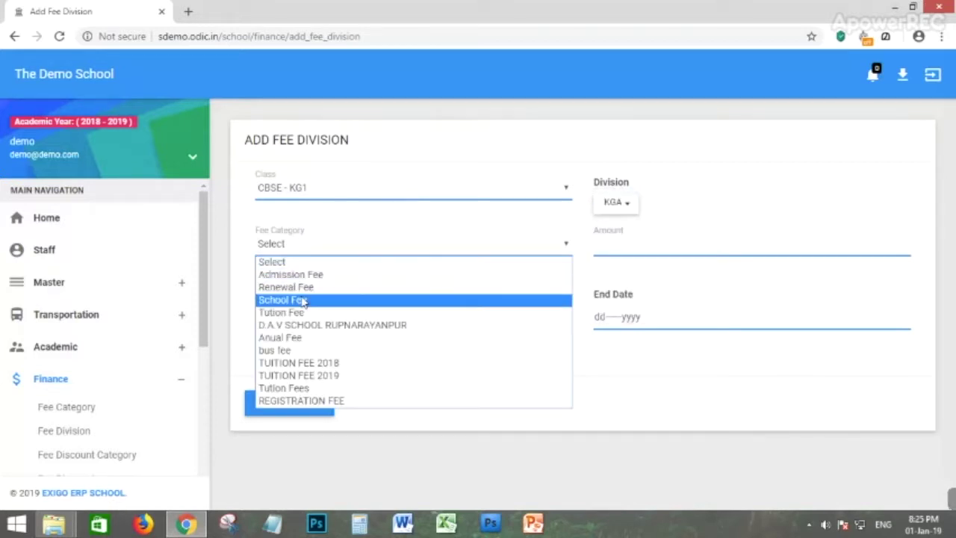
left_click(309, 289)
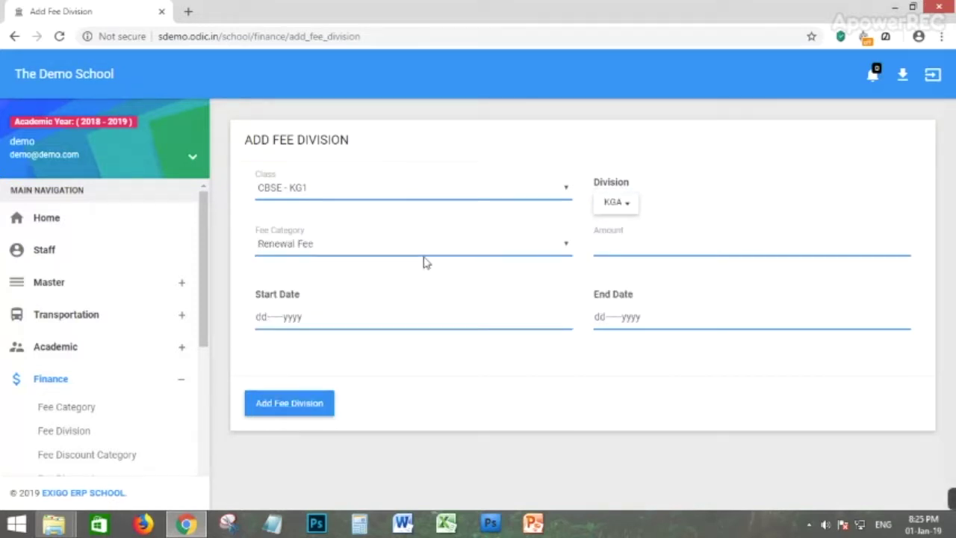
left_click(498, 251)
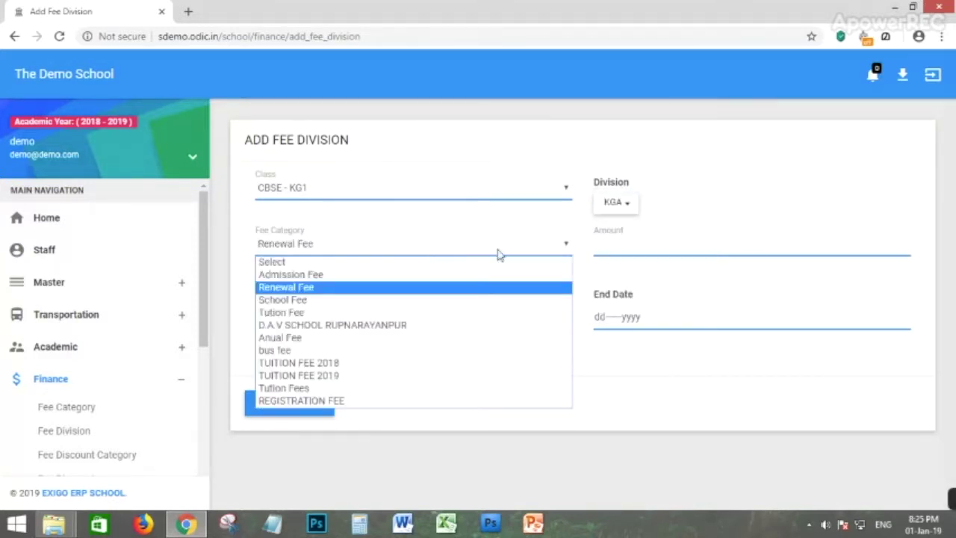
left_click(314, 404)
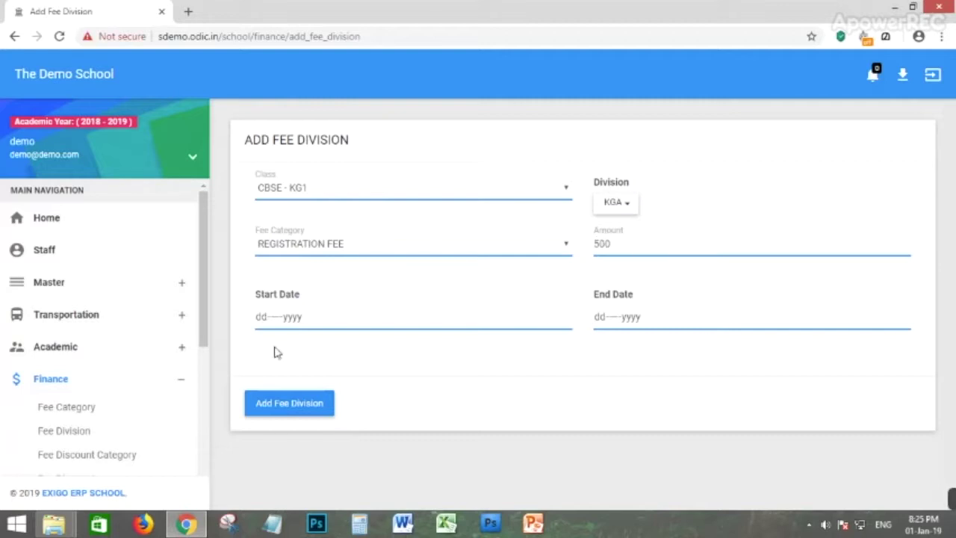
Date the 500 fee division 01-Jan-2019 to 31-Jan-2019 and save it.
left_click(297, 317)
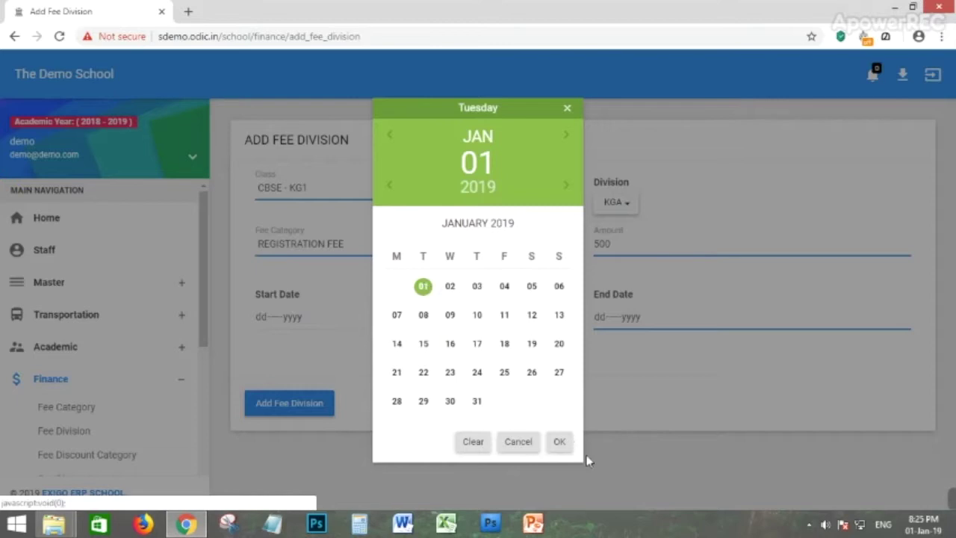
left_click(569, 445)
left_click(636, 314)
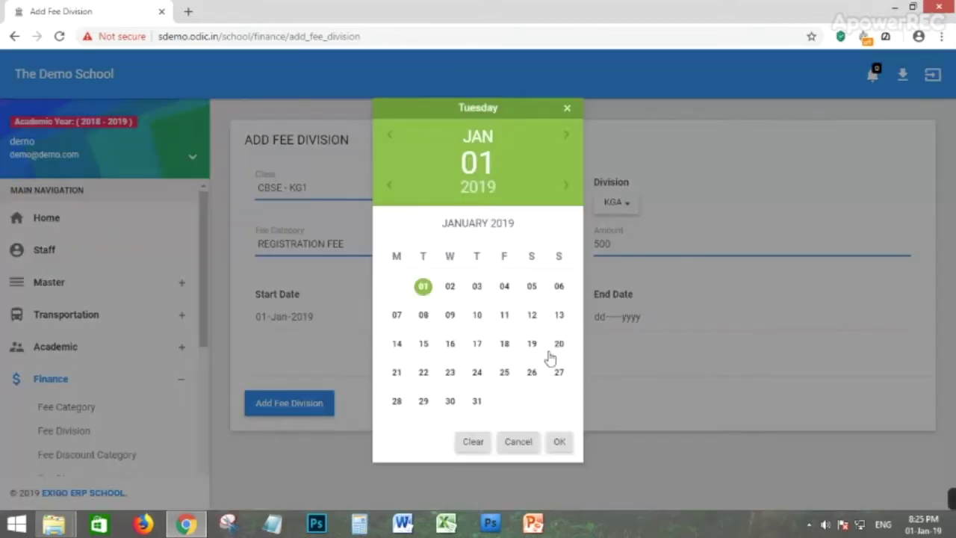
left_click(479, 402)
left_click(553, 443)
left_click(273, 412)
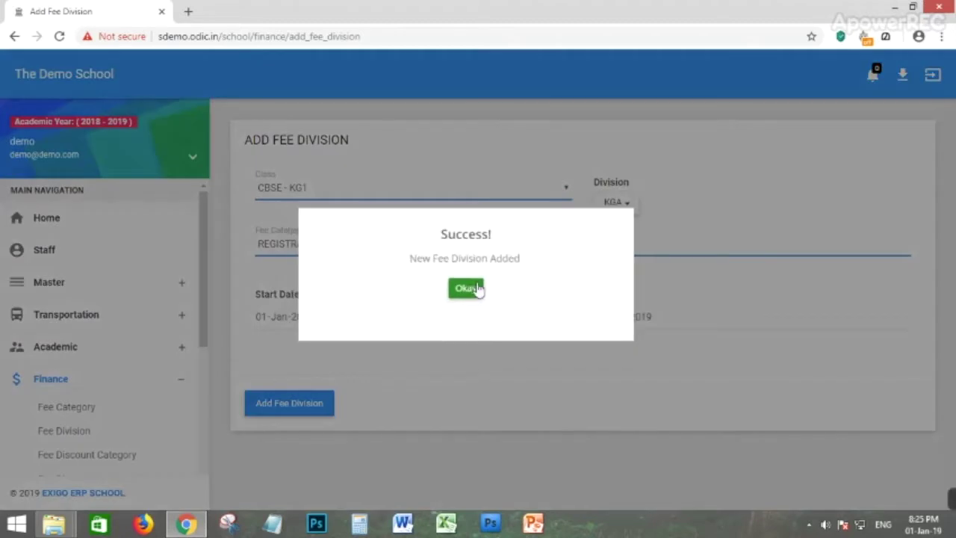
left_click(471, 288)
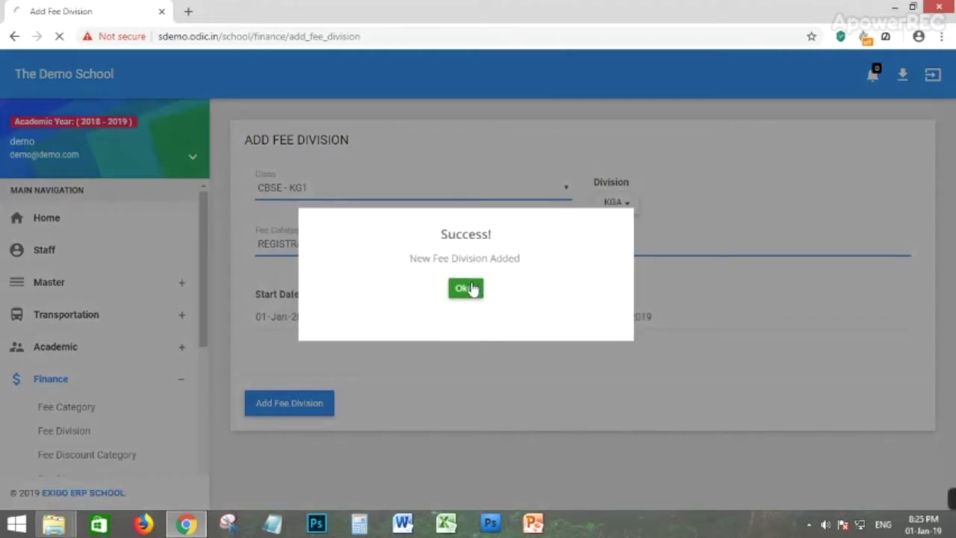
scroll(346, 274, "down", 1)
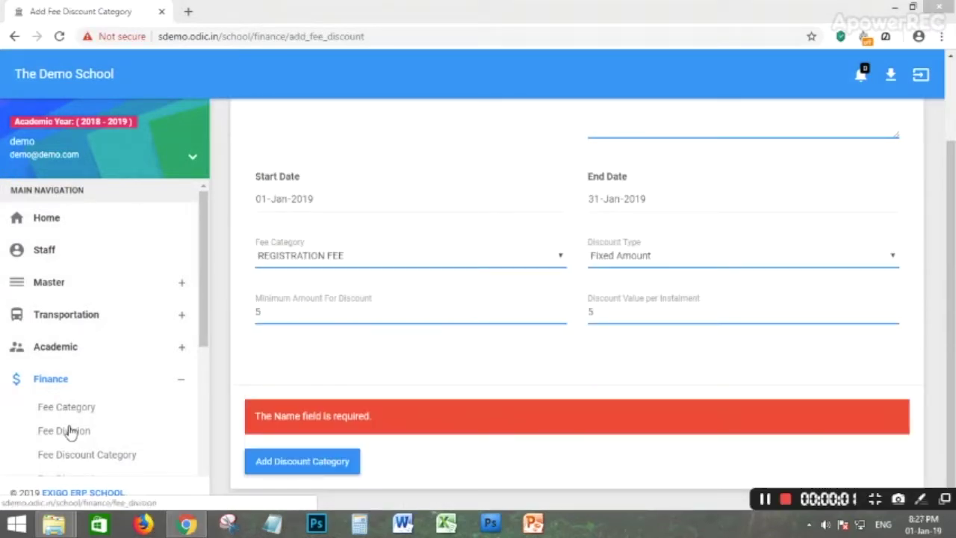
Go to the fee discount categories and start a new discount category.
left_click(50, 382)
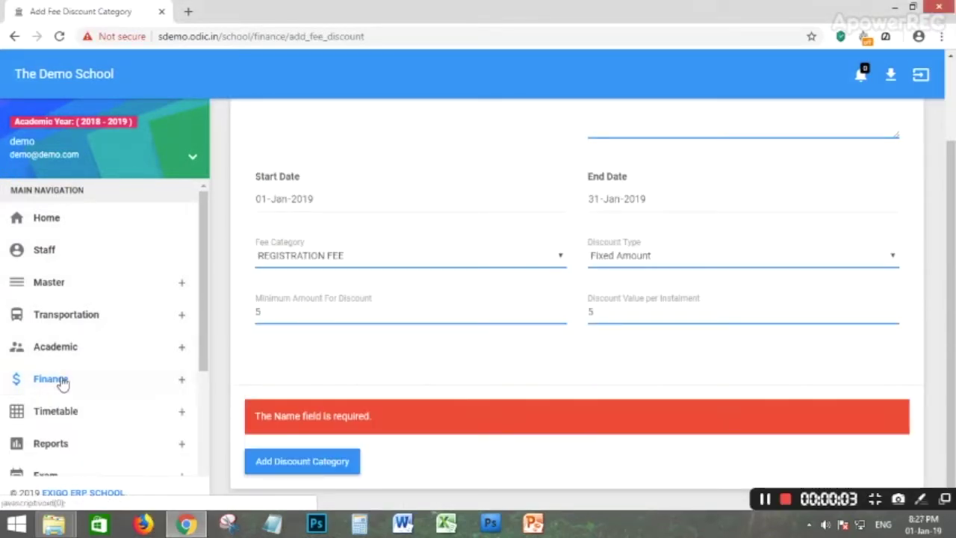
left_click(64, 382)
left_click(71, 458)
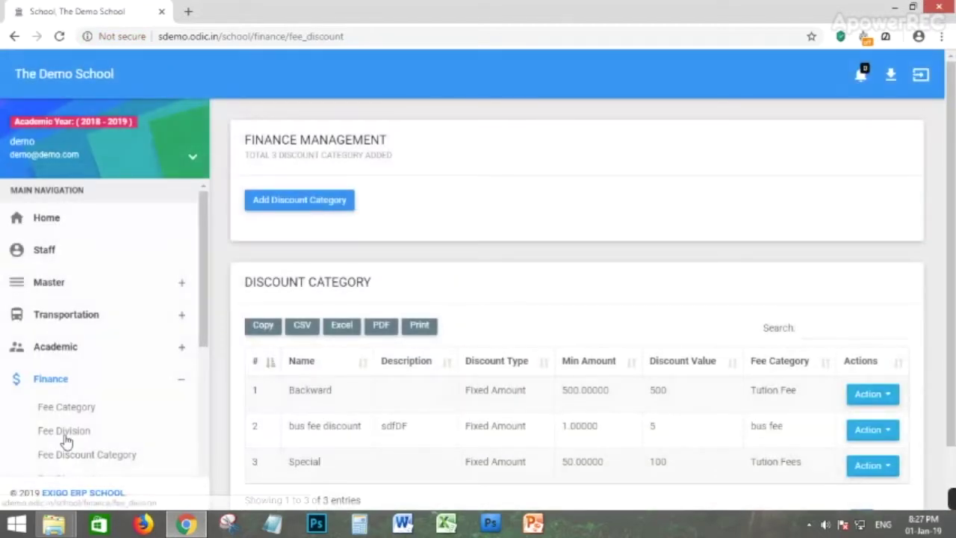
left_click(65, 434)
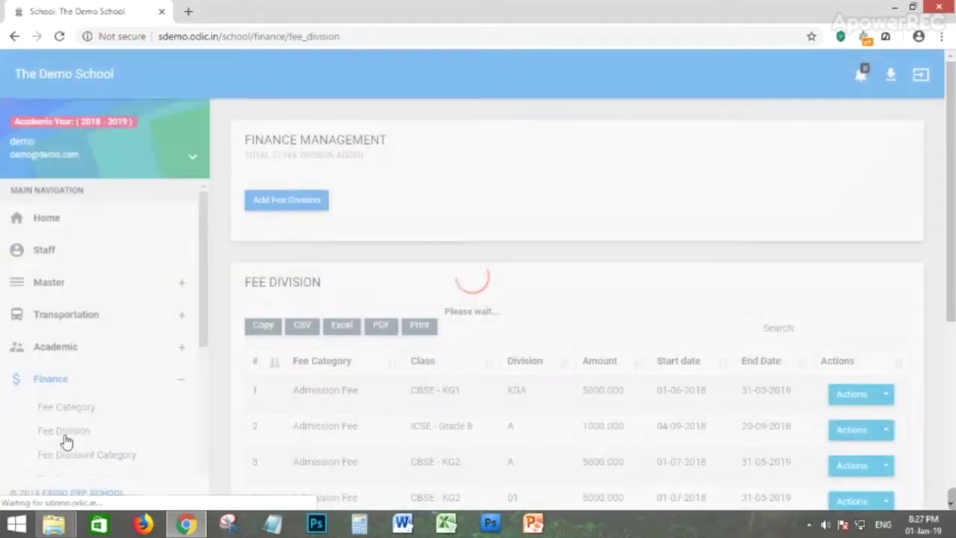
left_click(88, 455)
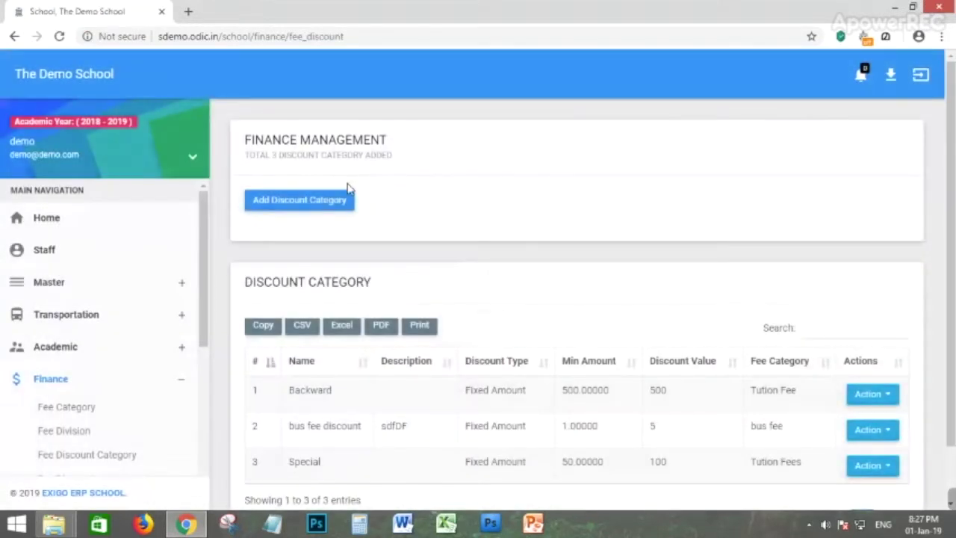
left_click(295, 206)
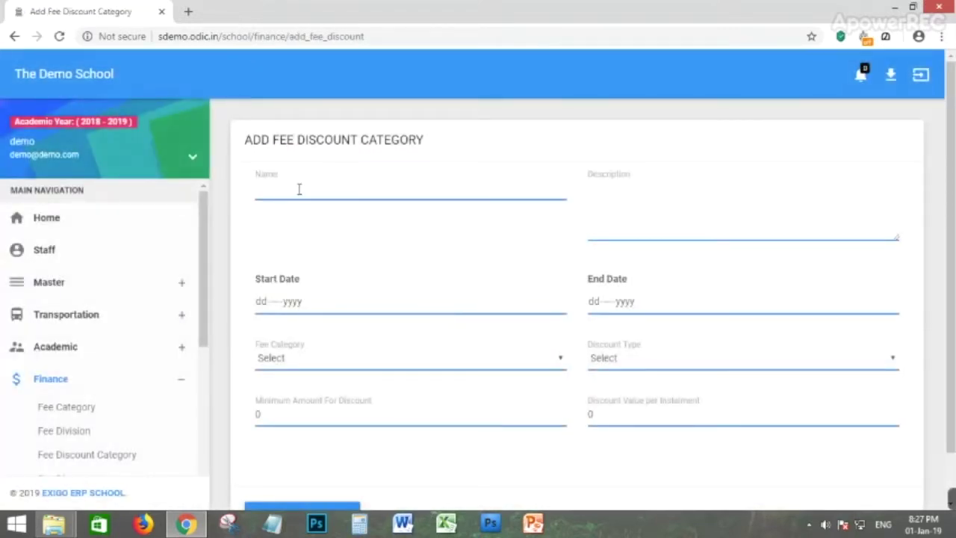
Name the reg discount category and set its dates 01-Jan-2019 to 31-Jan-2019.
type("reg")
key("BackSpace")
key("BackSpace")
left_click(261, 302)
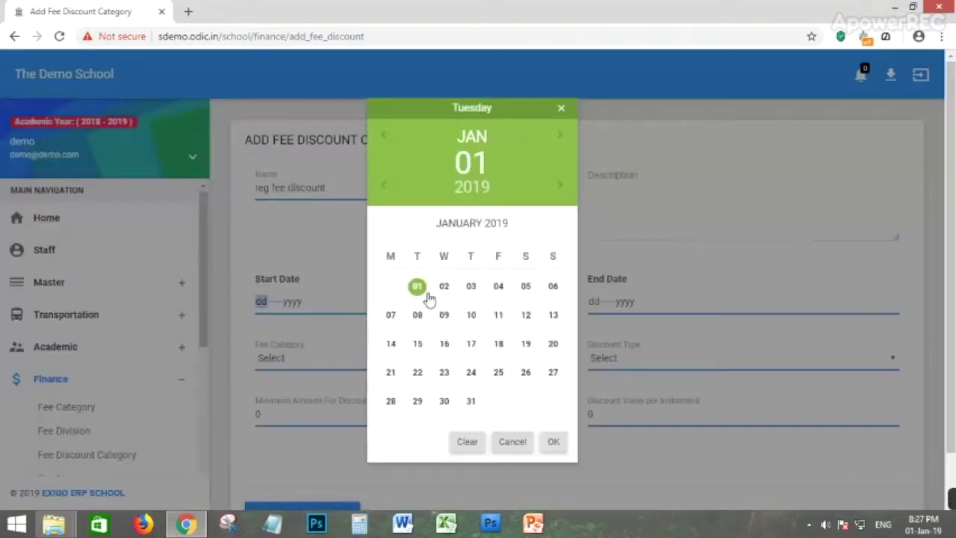
left_click(554, 441)
left_click(599, 325)
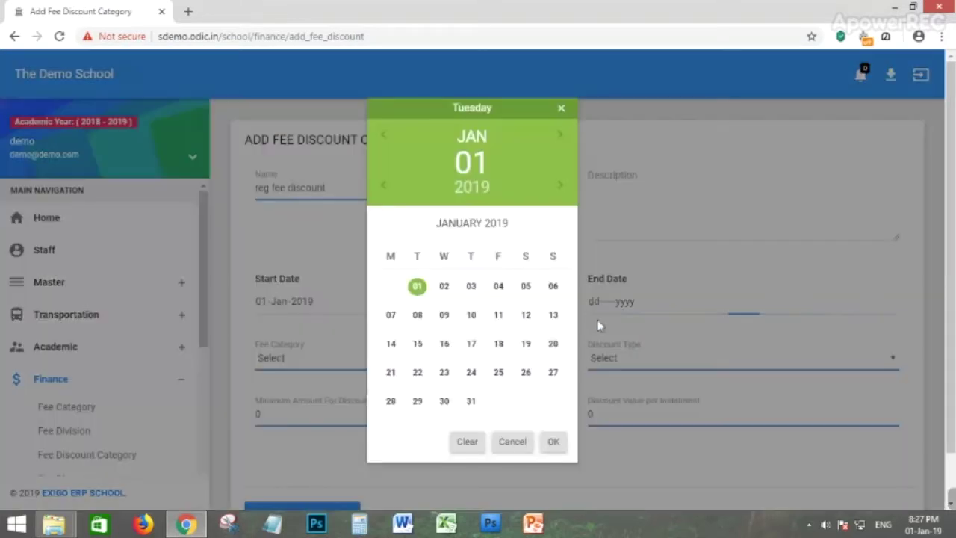
left_click(471, 401)
left_click(553, 441)
Apply it to REGISTRATION FEE as a Fixed Amount discount of 5 and save.
left_click(271, 358)
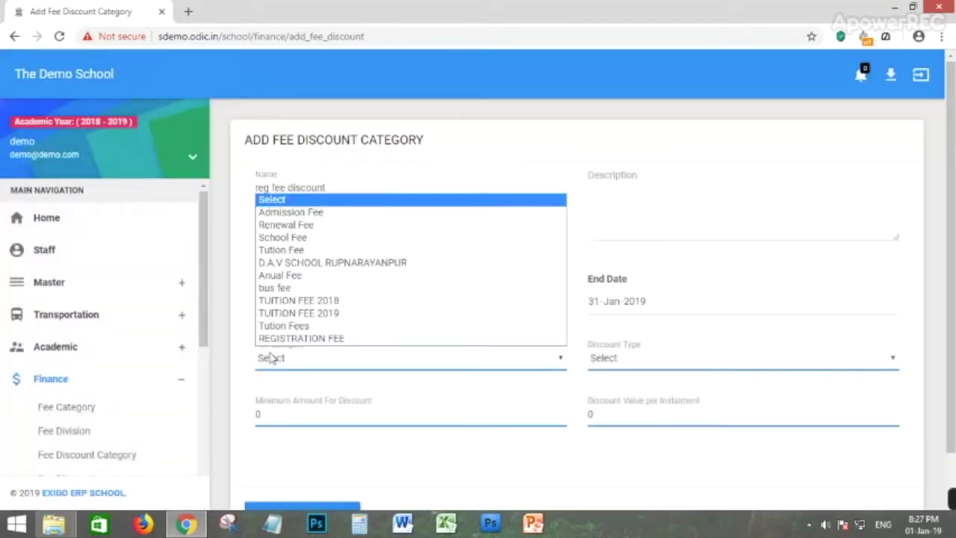
left_click(306, 338)
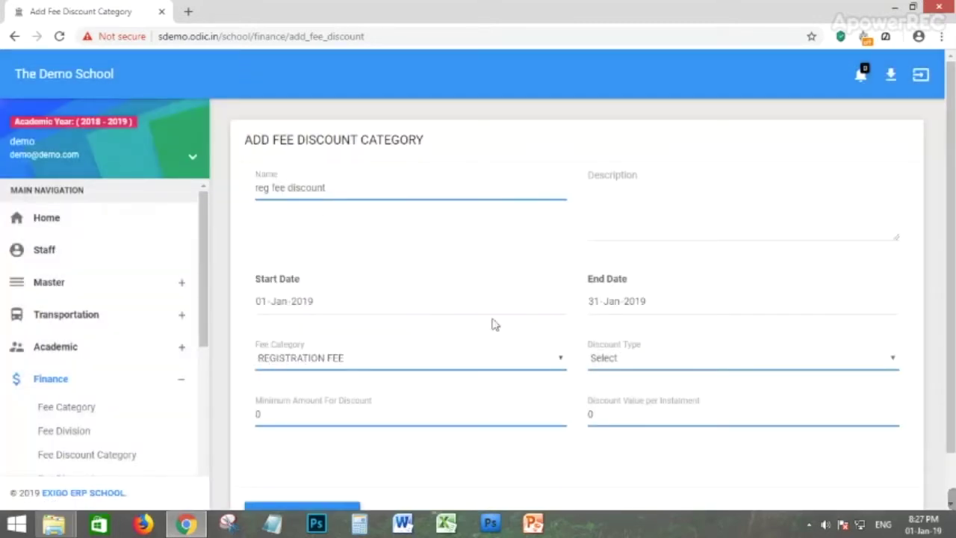
left_click(617, 366)
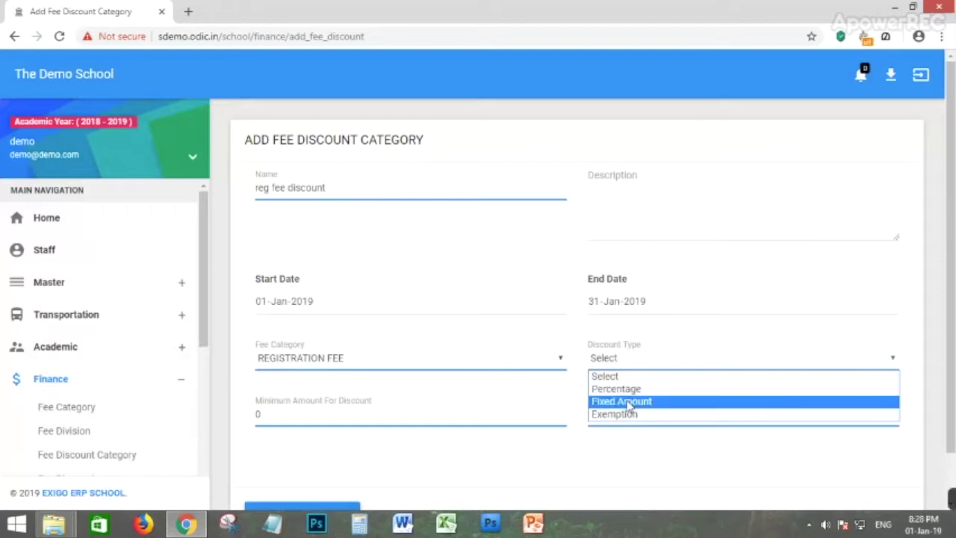
left_click(632, 399)
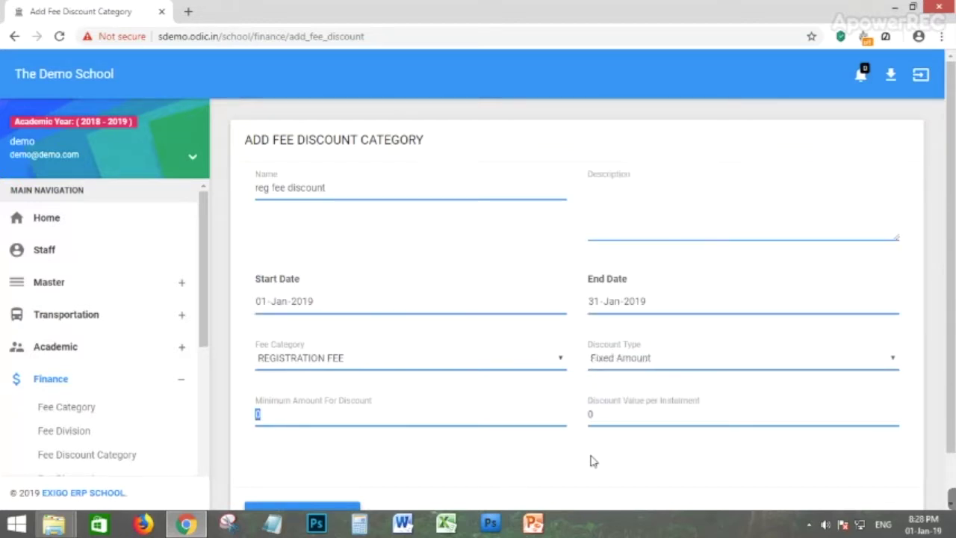
left_click_drag(717, 411, 500, 457)
type("5")
scroll(378, 396, "down", 2)
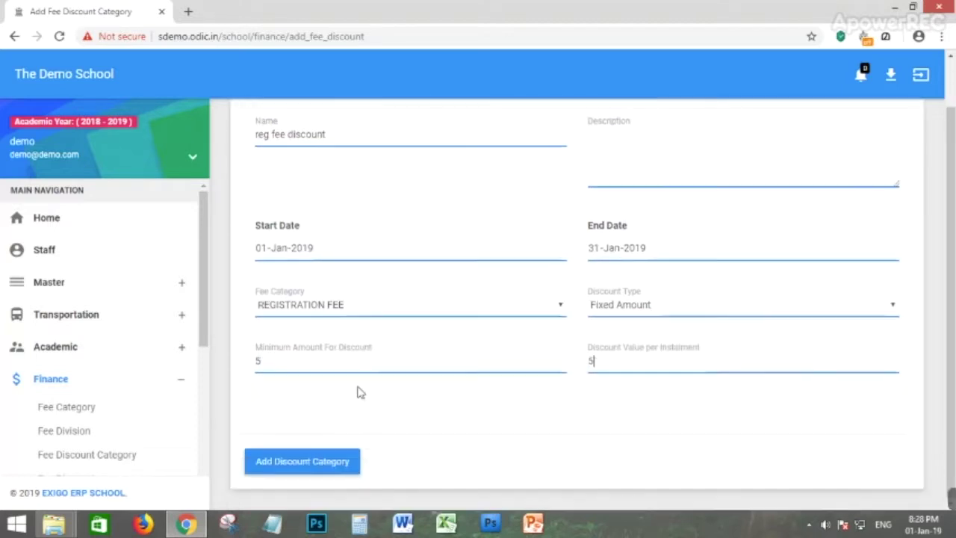
left_click(325, 464)
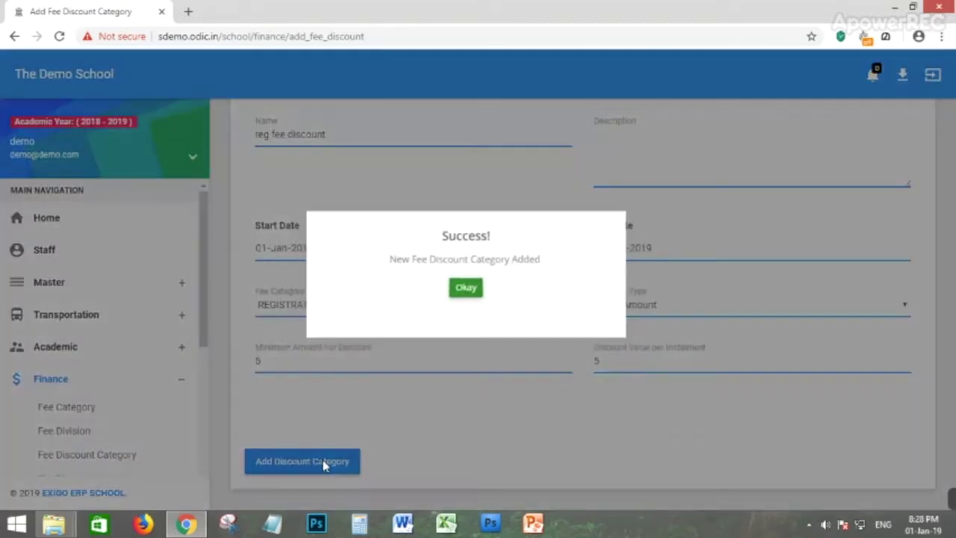
Dismiss the confirmation and go to the Fee Discounts page.
left_click(463, 291)
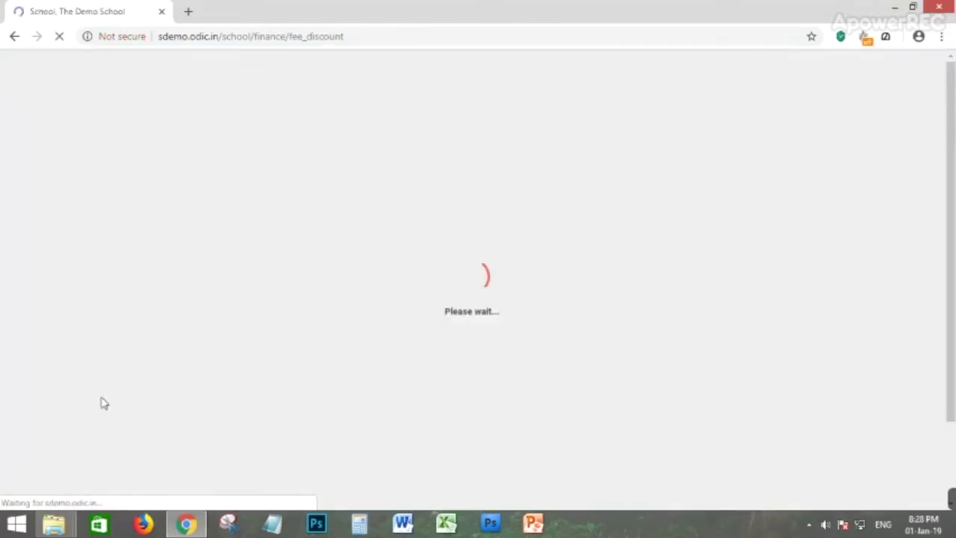
scroll(71, 409, "down", 2)
scroll(71, 410, "down", 3)
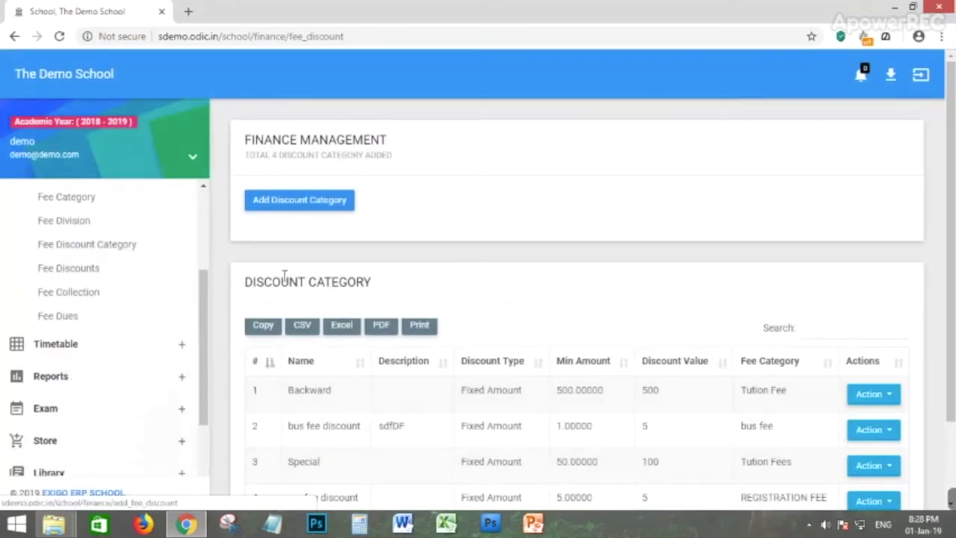
left_click(79, 272)
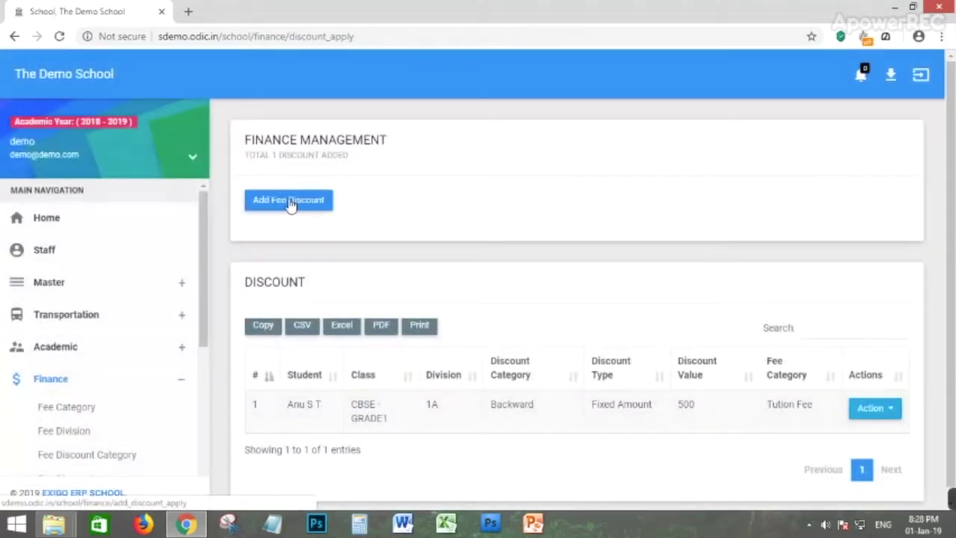
Start a new fee discount for class CBSE - KG1.
left_click(291, 206)
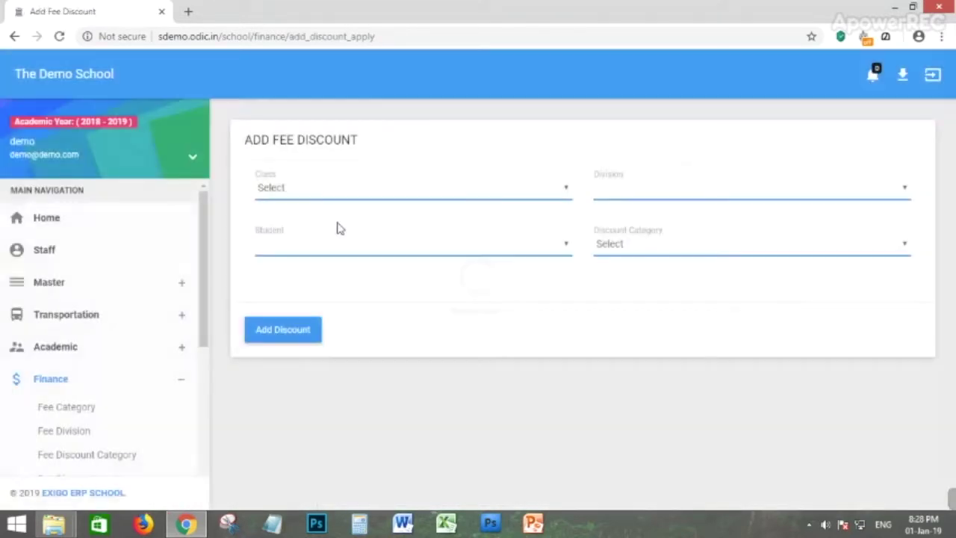
left_click(316, 189)
left_click(304, 249)
left_click(657, 191)
left_click(616, 218)
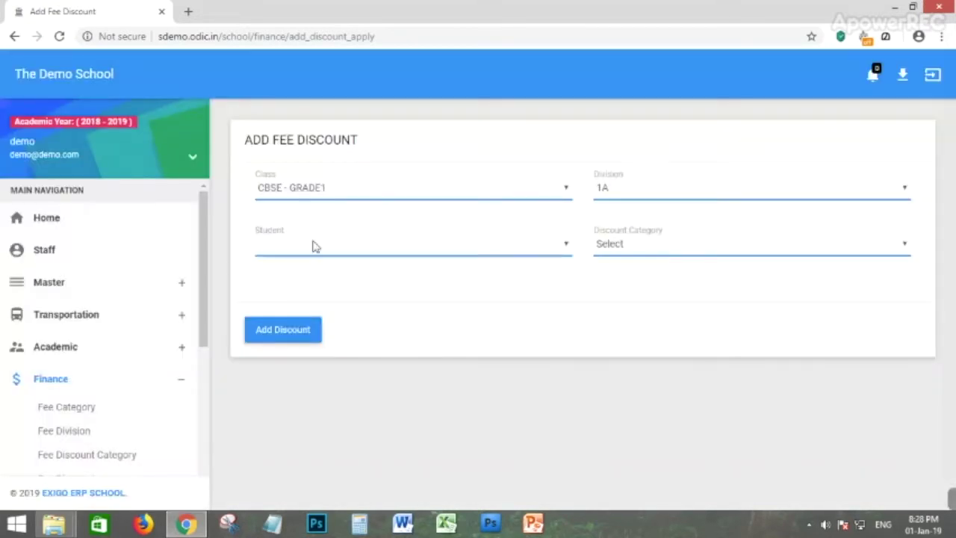
left_click(314, 188)
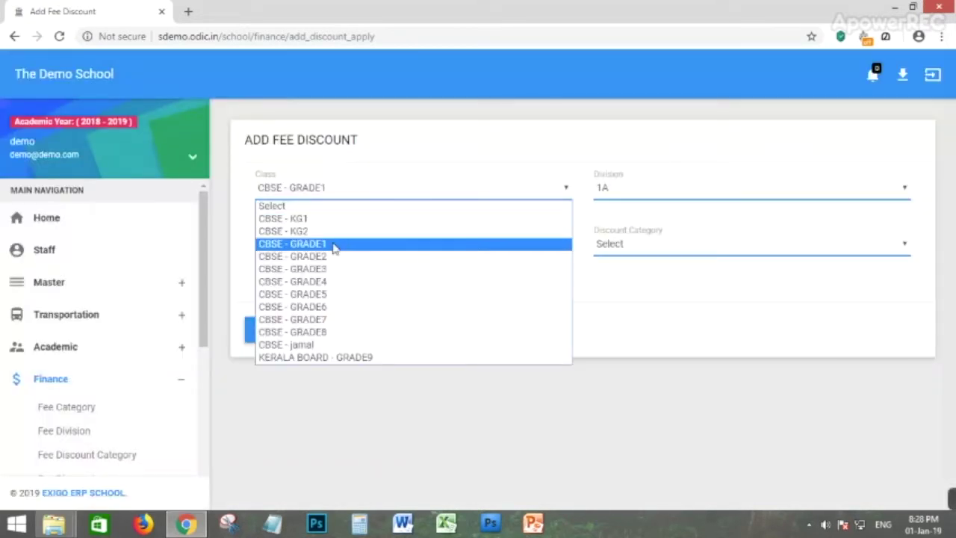
left_click(326, 217)
Set the fee discount's division to KGA.
left_click(669, 188)
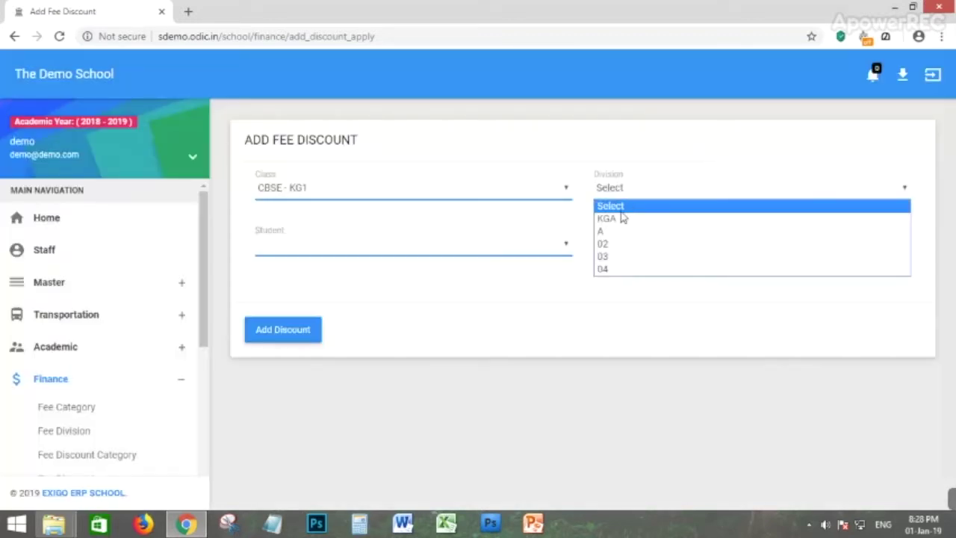
left_click(605, 233)
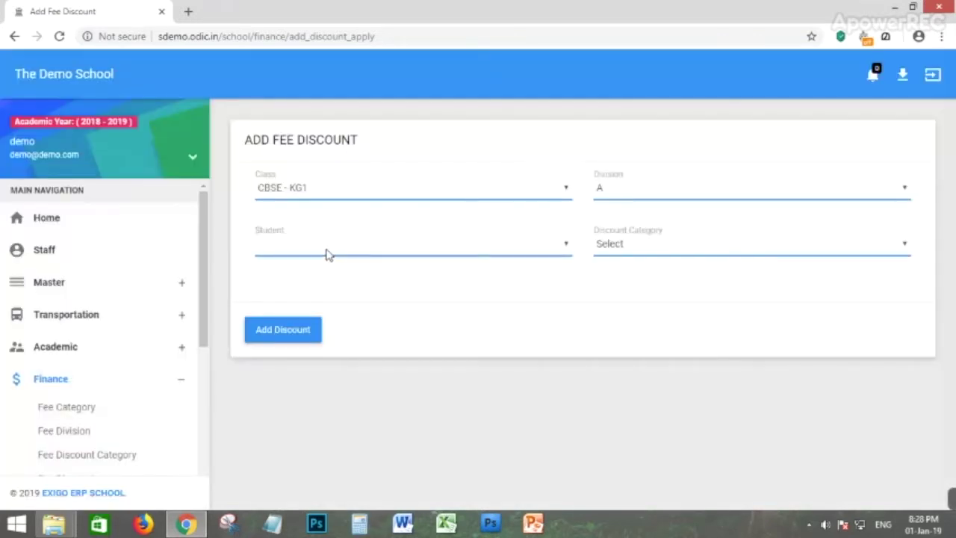
left_click(668, 188)
left_click(607, 206)
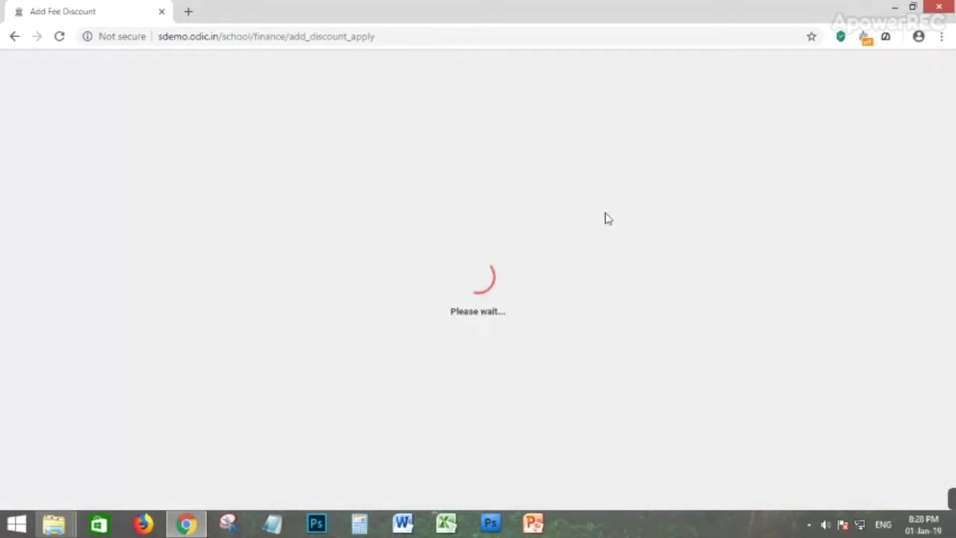
left_click(626, 188)
left_click(619, 220)
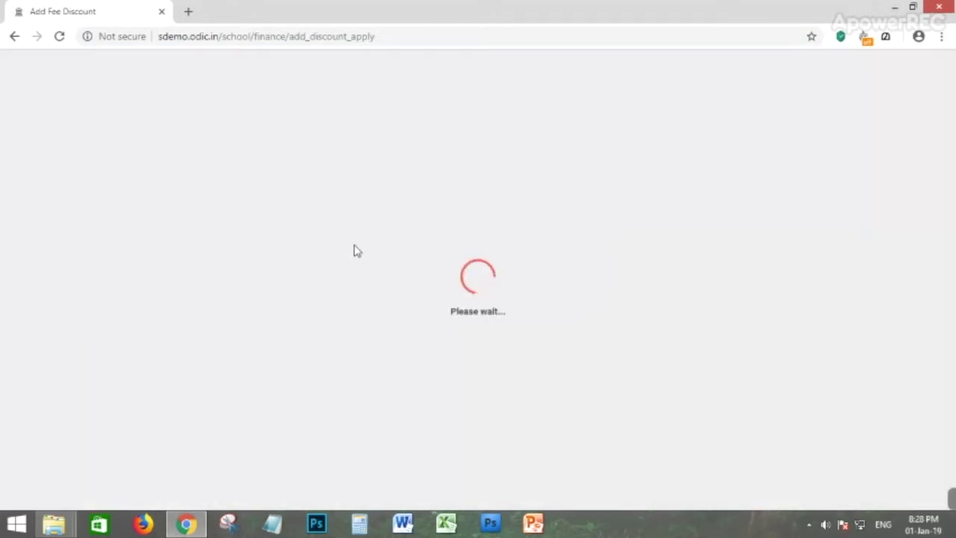
Give the first KGA student the bus fee discount and save it.
left_click(357, 240)
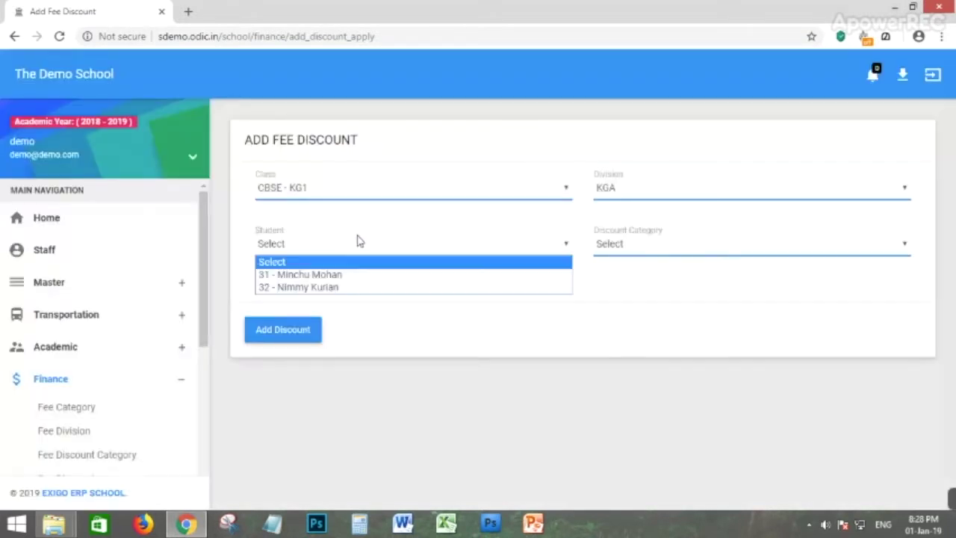
left_click(319, 275)
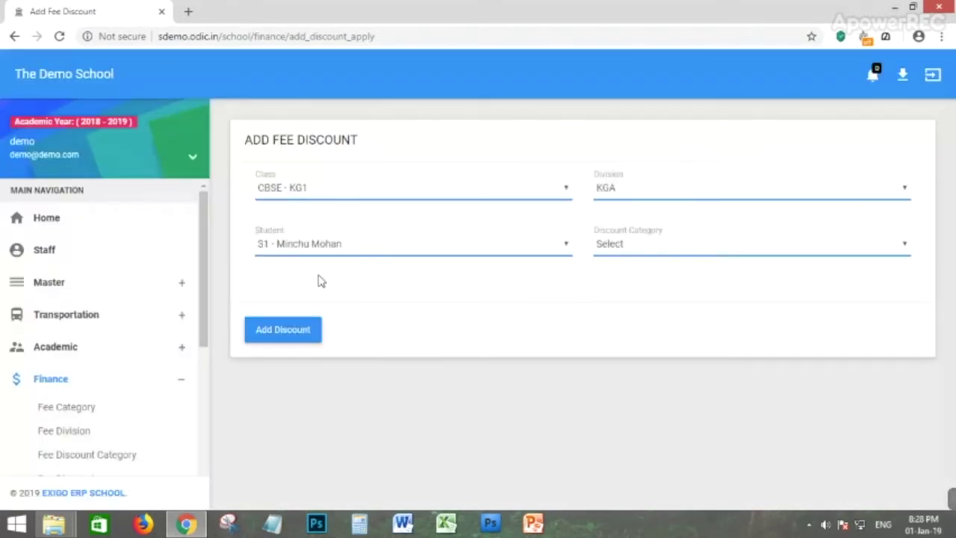
left_click(632, 246)
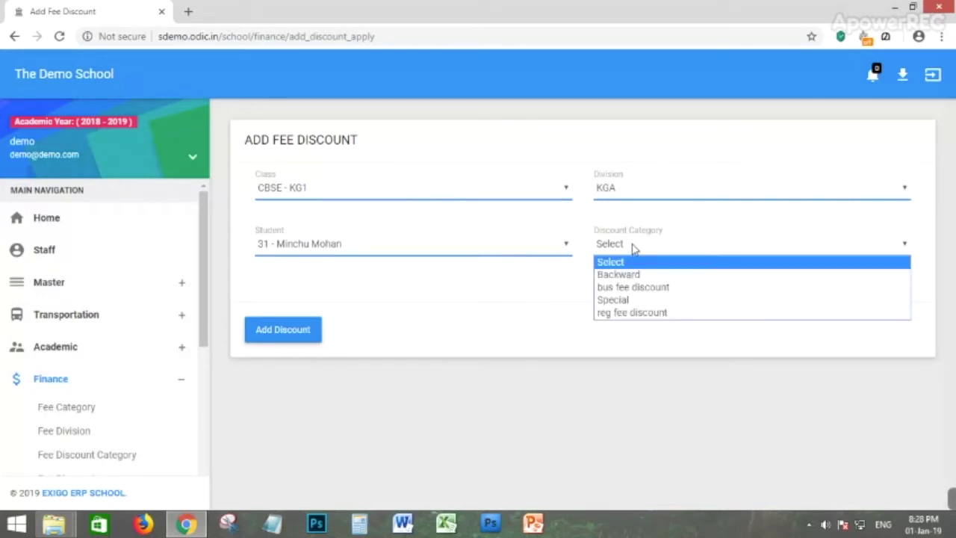
left_click(632, 293)
left_click(274, 331)
left_click(476, 289)
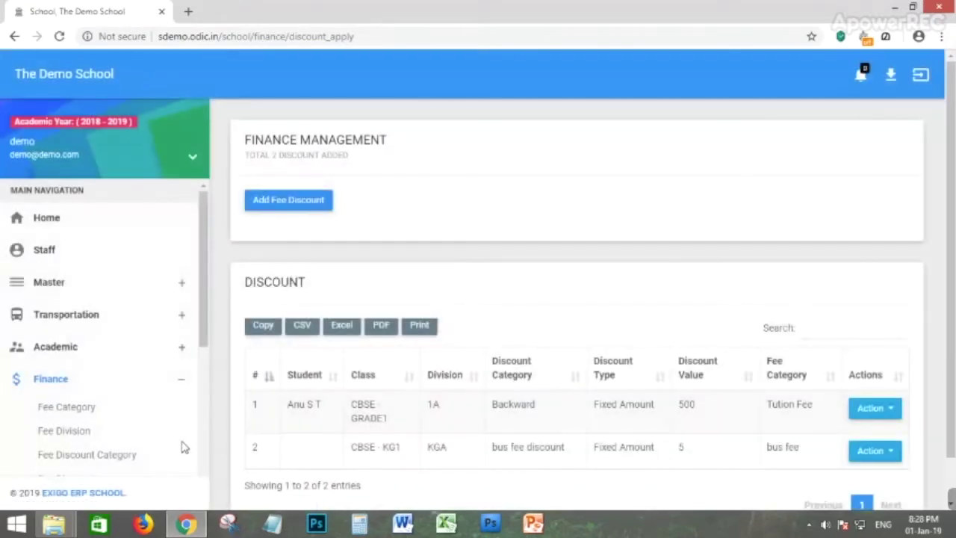
Go to the Fee Collection page.
scroll(263, 354, "down", 1)
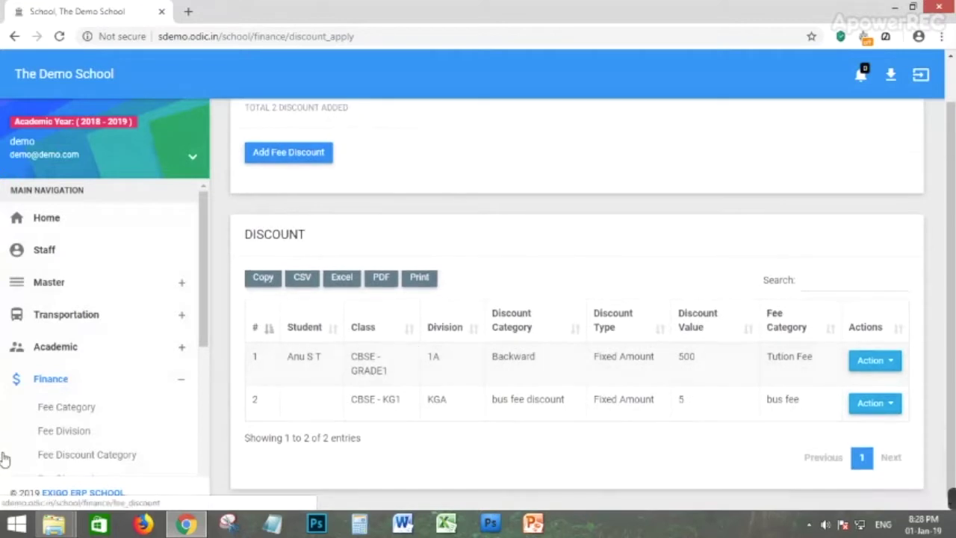
scroll(112, 426, "down", 1)
left_click(65, 432)
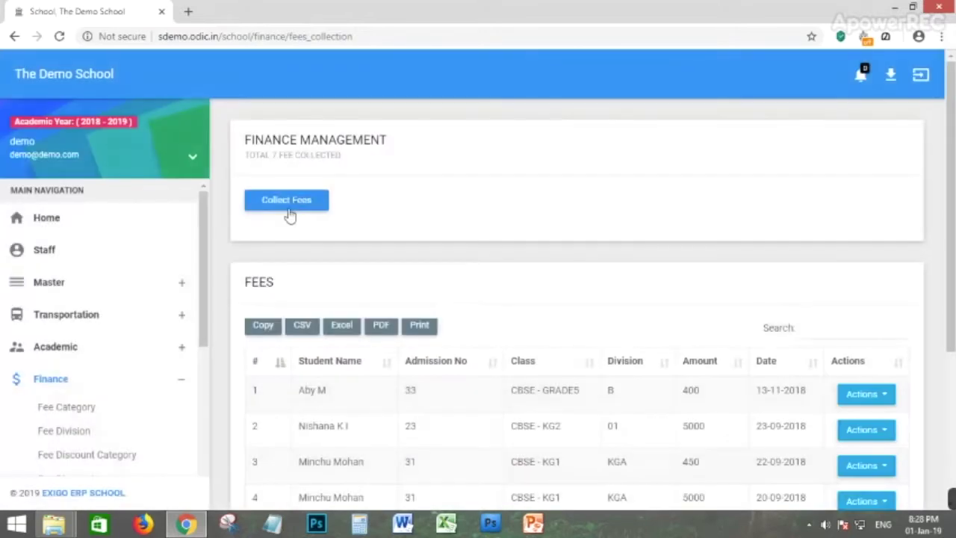
Start a fee collection and load the CBSE - KG2 - A student's fees by name search.
left_click(284, 203)
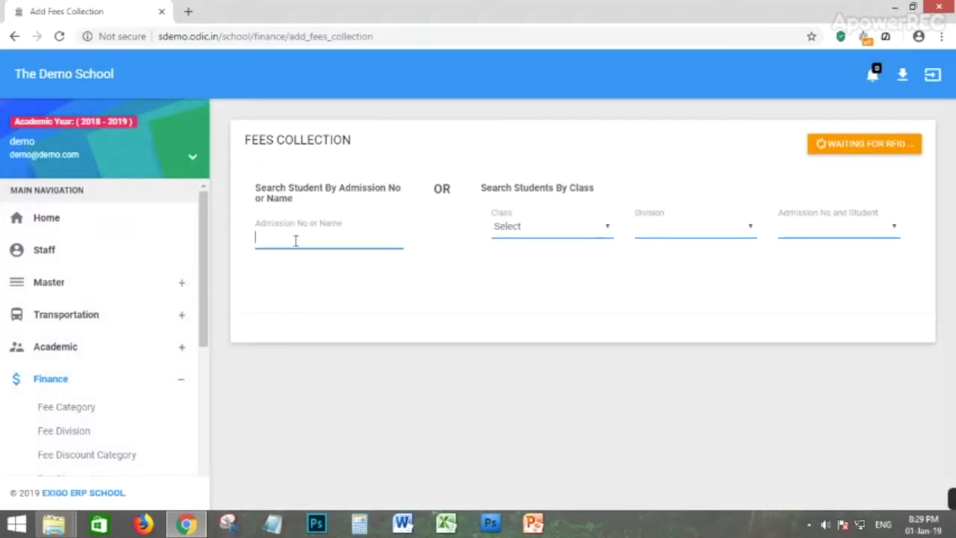
type("an")
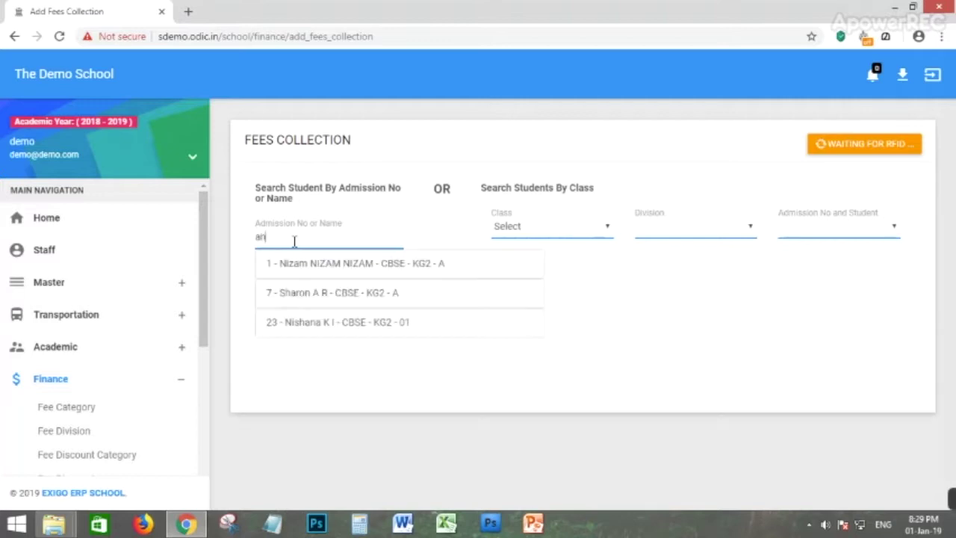
left_click(316, 270)
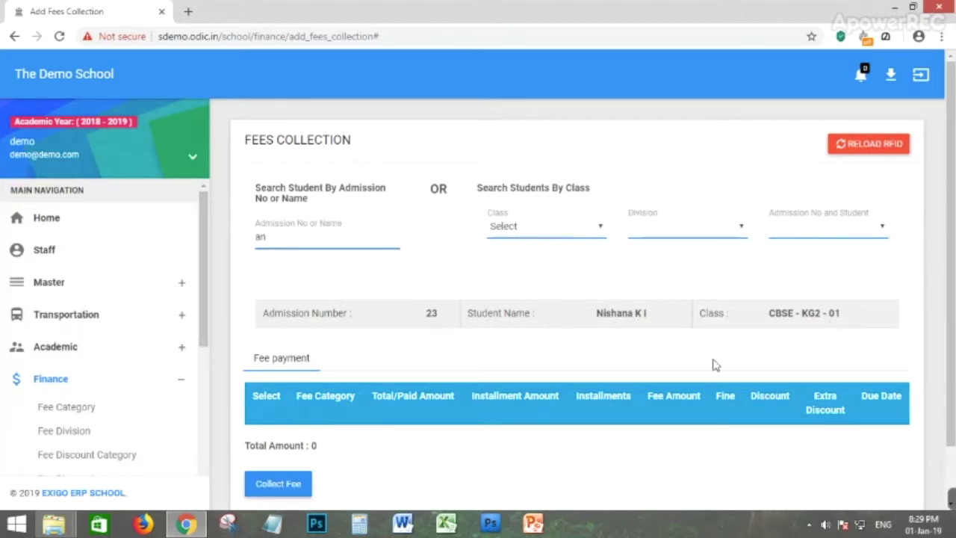
scroll(747, 351, "down", 1)
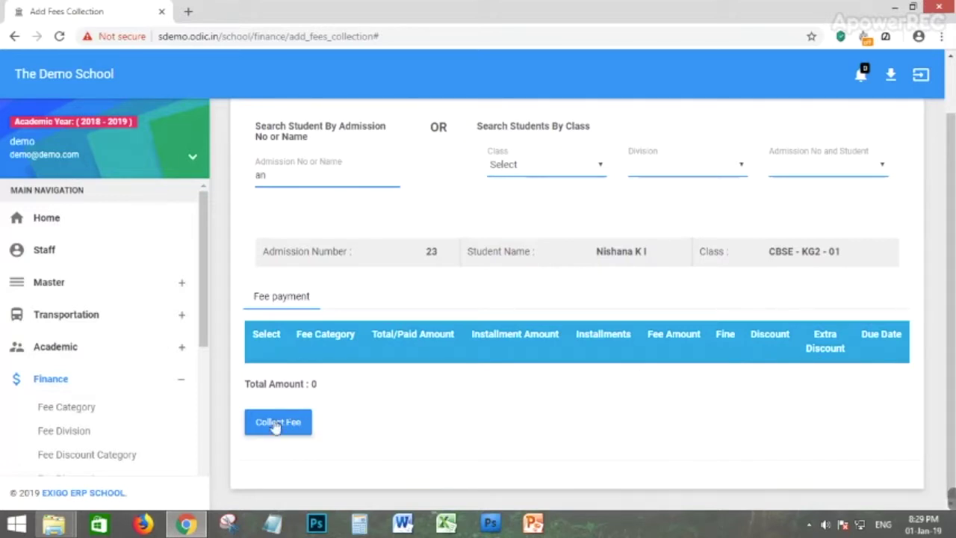
left_click_drag(315, 177, 242, 184)
type("Anju")
key("BackSpace")
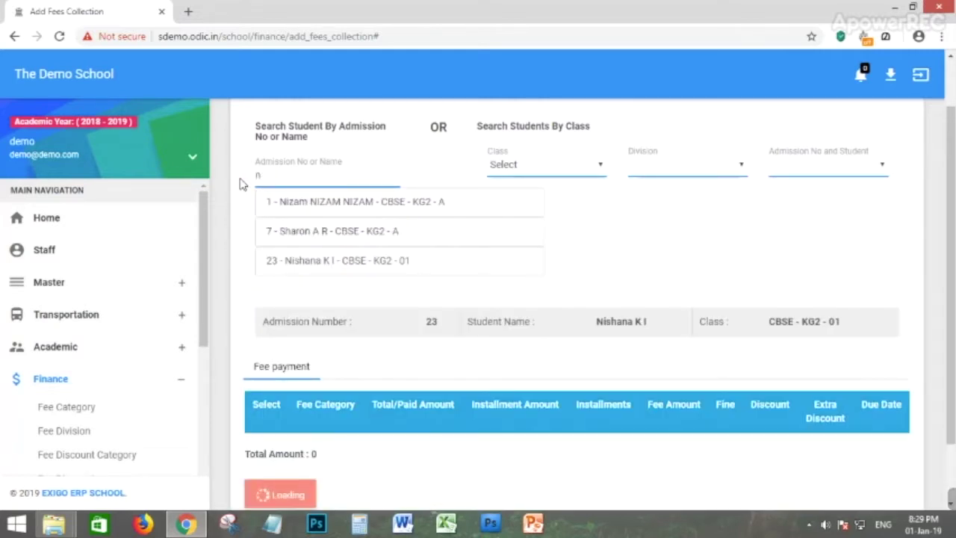
left_click(338, 205)
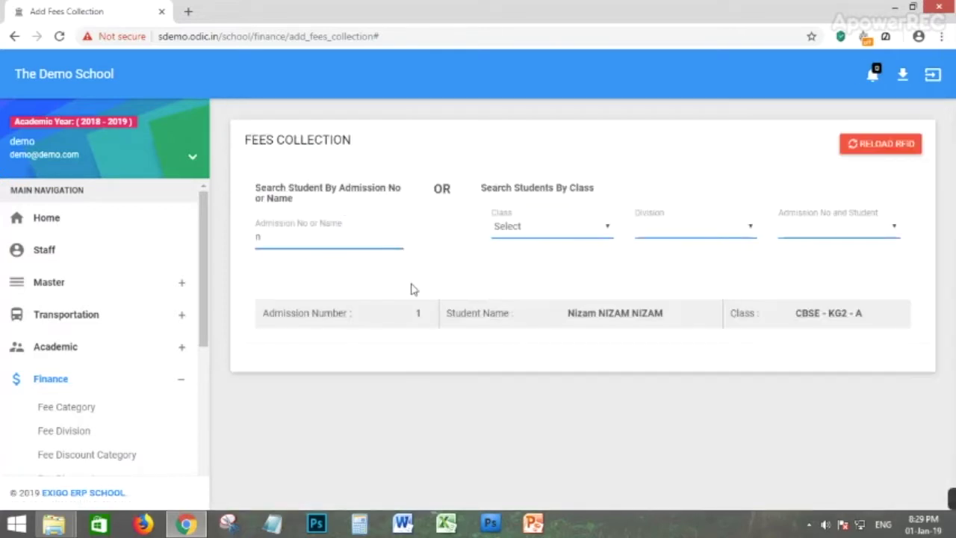
Collect and confirm the 5000 Admission Fee payment.
scroll(558, 315, "down", 1)
scroll(559, 316, "down", 1)
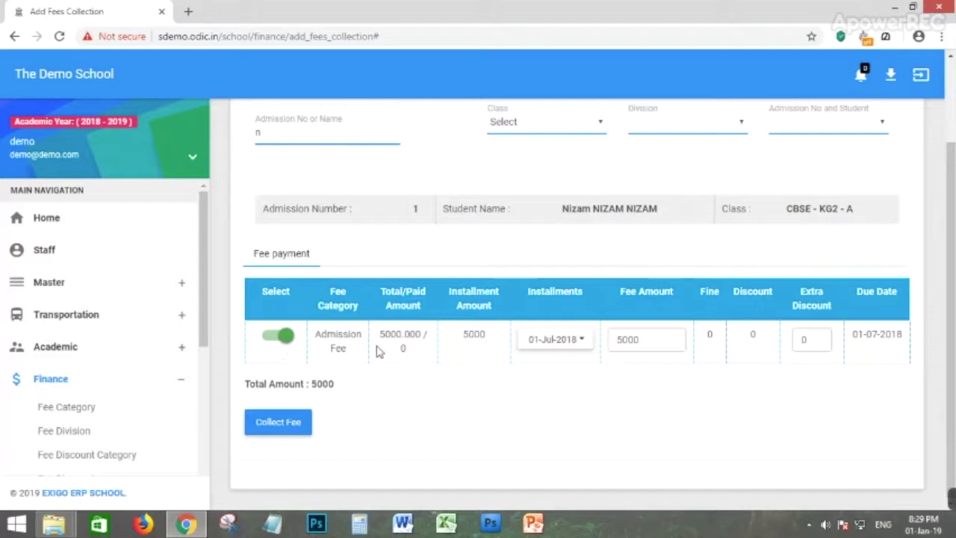
left_click(809, 339)
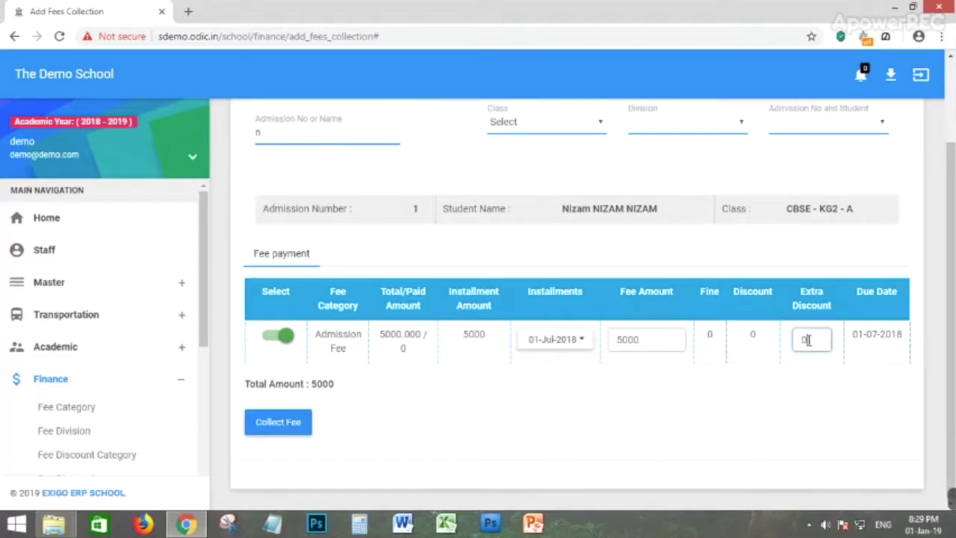
double_click(334, 386)
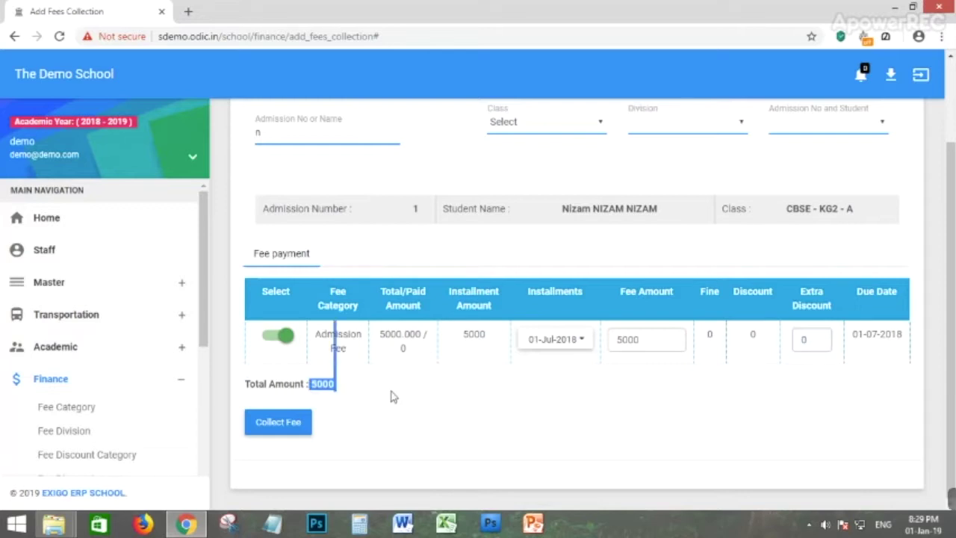
left_click(274, 425)
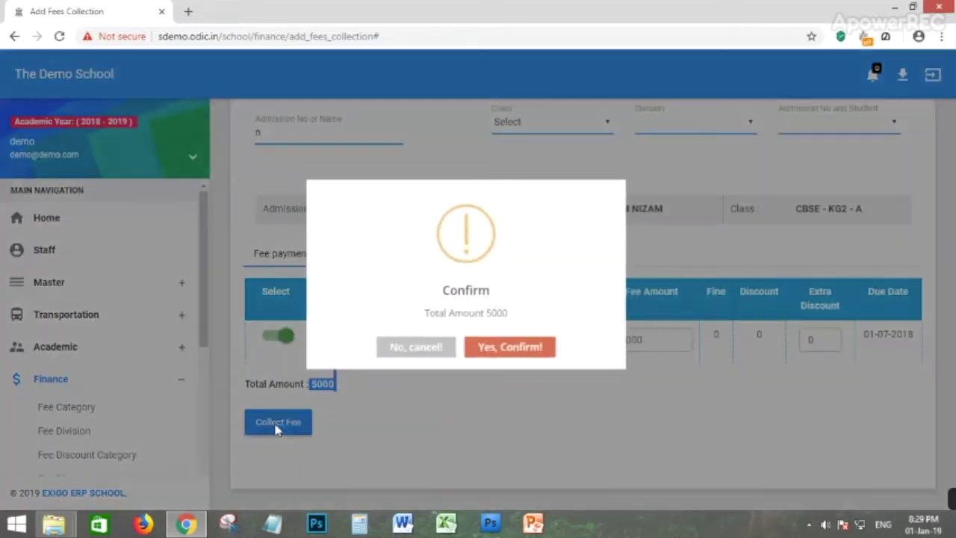
left_click(513, 352)
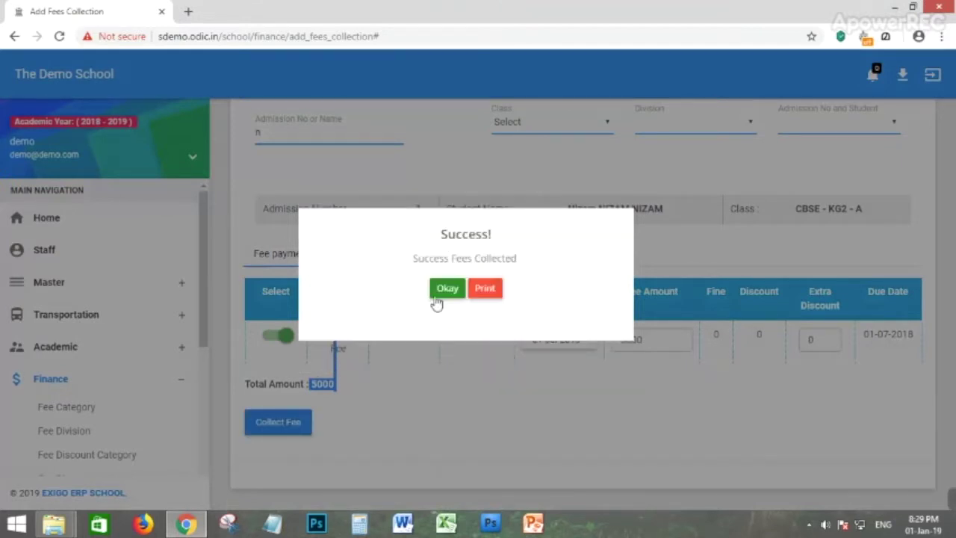
left_click(441, 293)
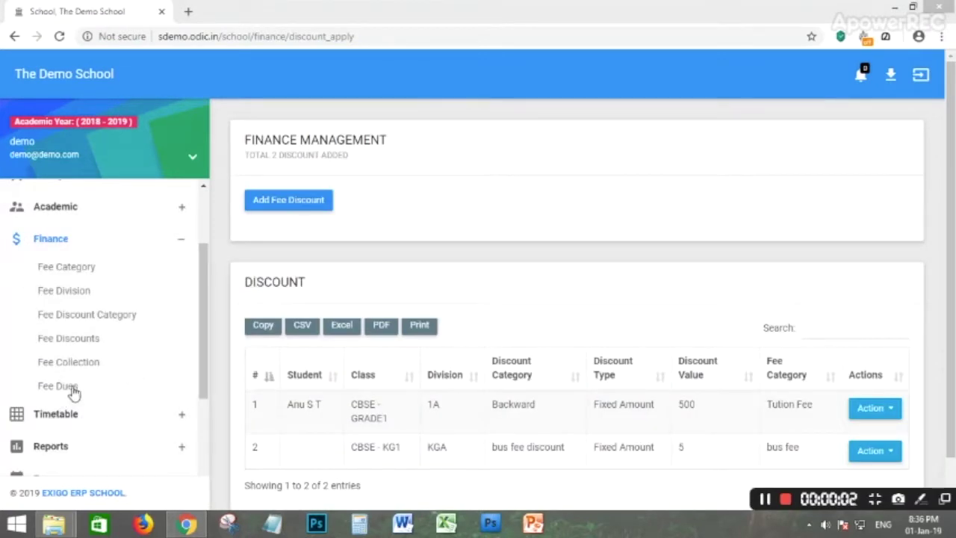
Open the Fees Collection form and search student names for 'e'.
left_click(63, 366)
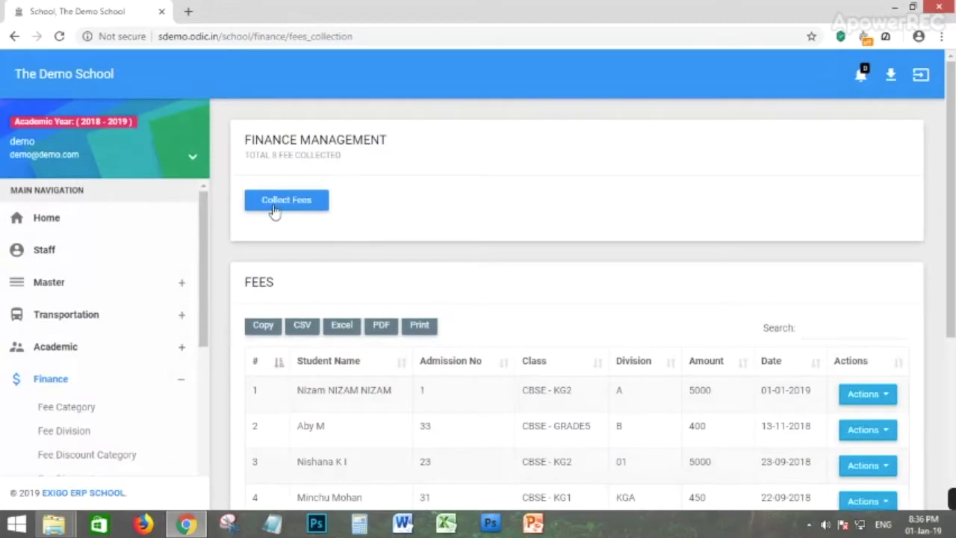
left_click(274, 212)
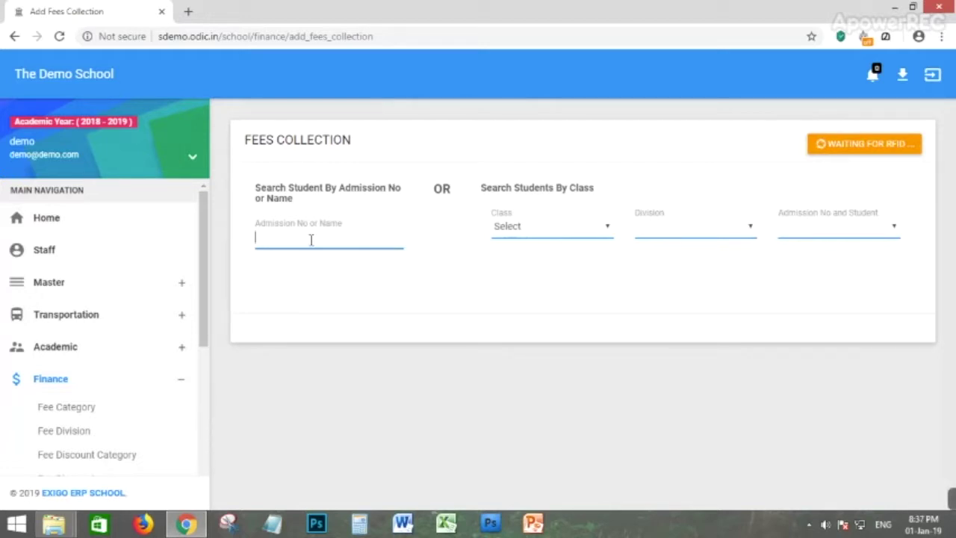
type("e")
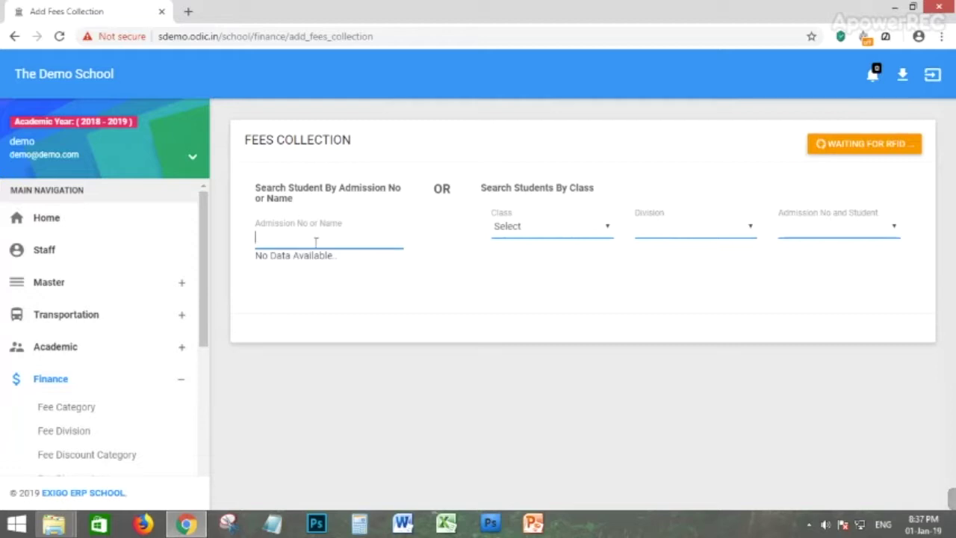
Load a student's fees by choosing class CBSE - KG2, division A and the student.
left_click(495, 302)
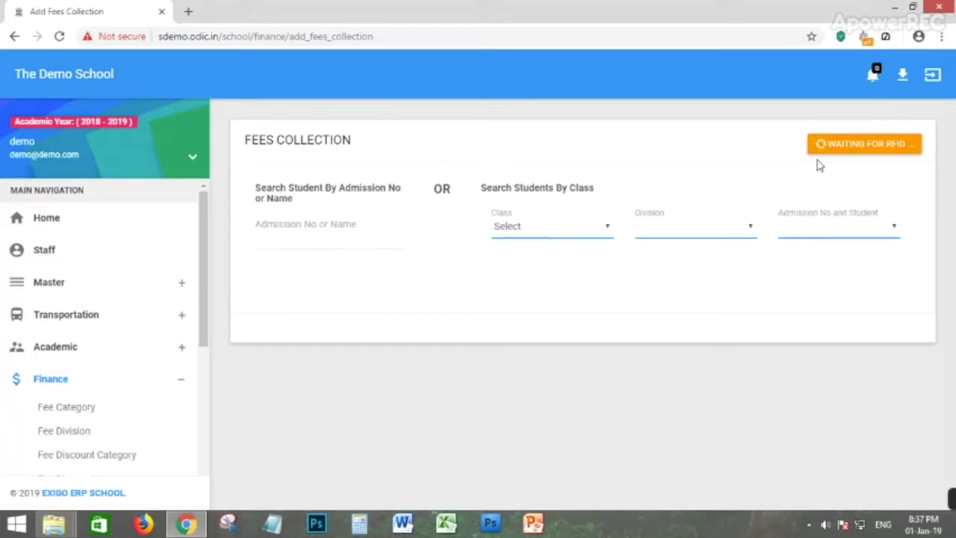
left_click(515, 233)
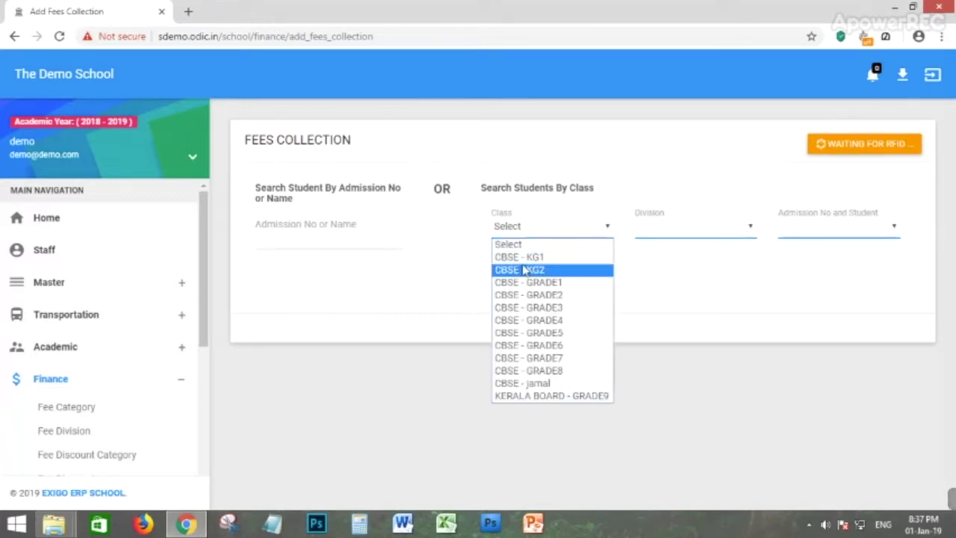
left_click(533, 270)
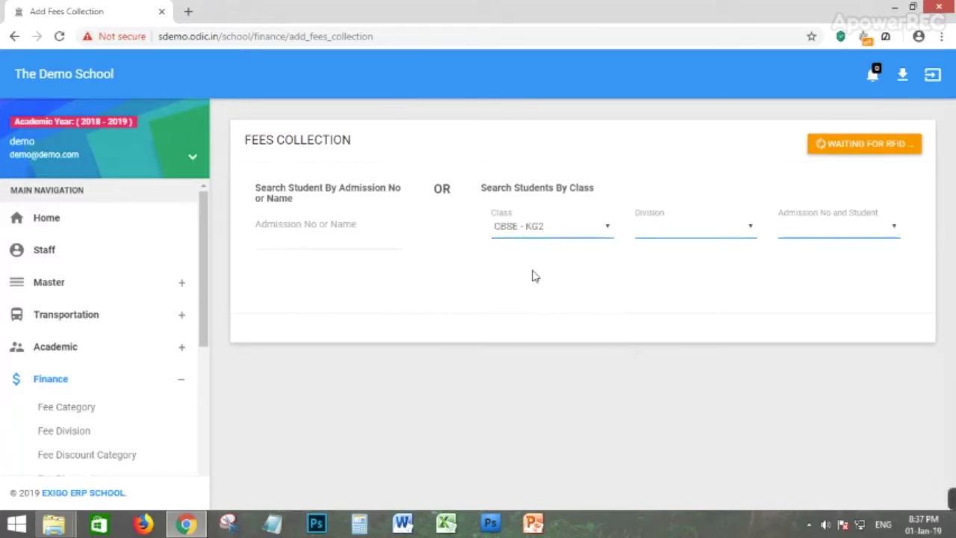
left_click(672, 233)
left_click(664, 257)
left_click(826, 237)
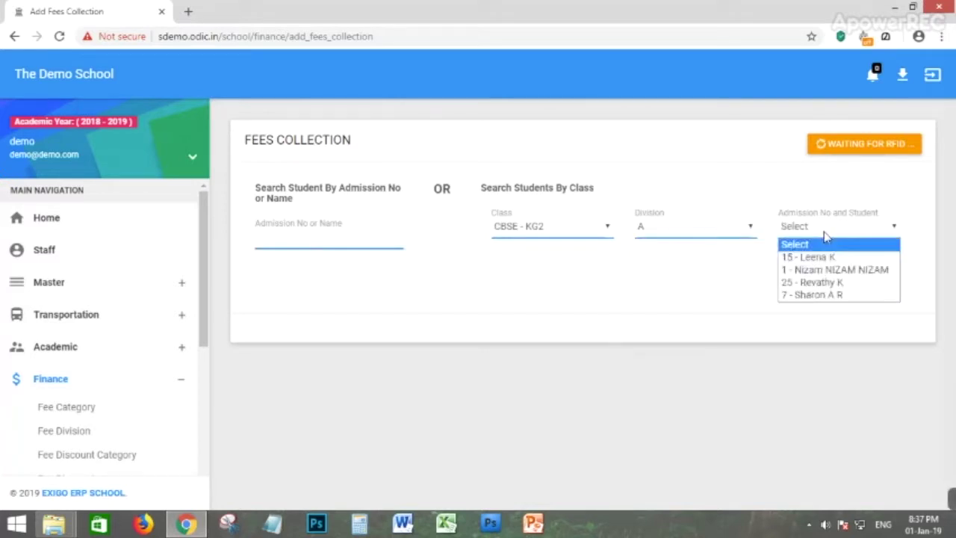
left_click(825, 257)
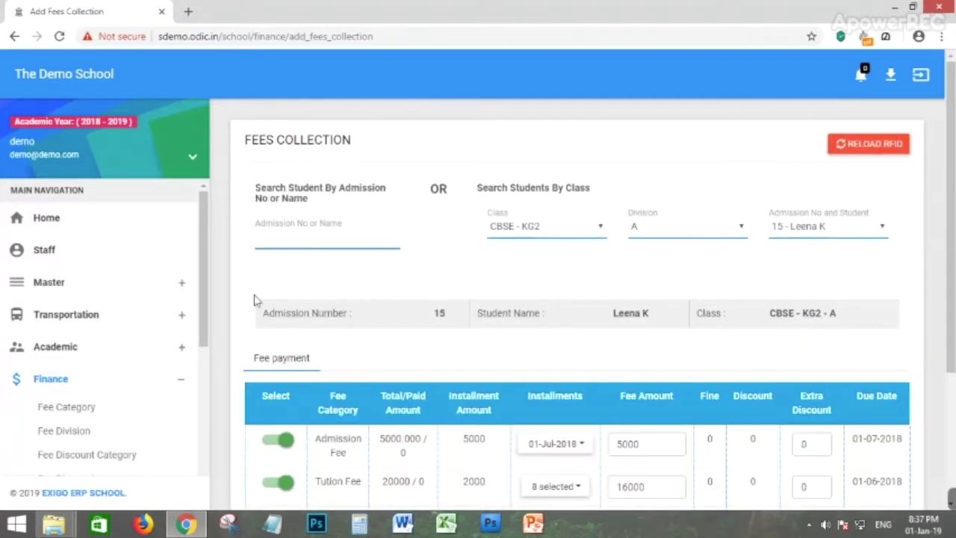
Review the Admission Fee and Tution Fee installments, keeping all of them selected.
scroll(595, 292, "down", 1)
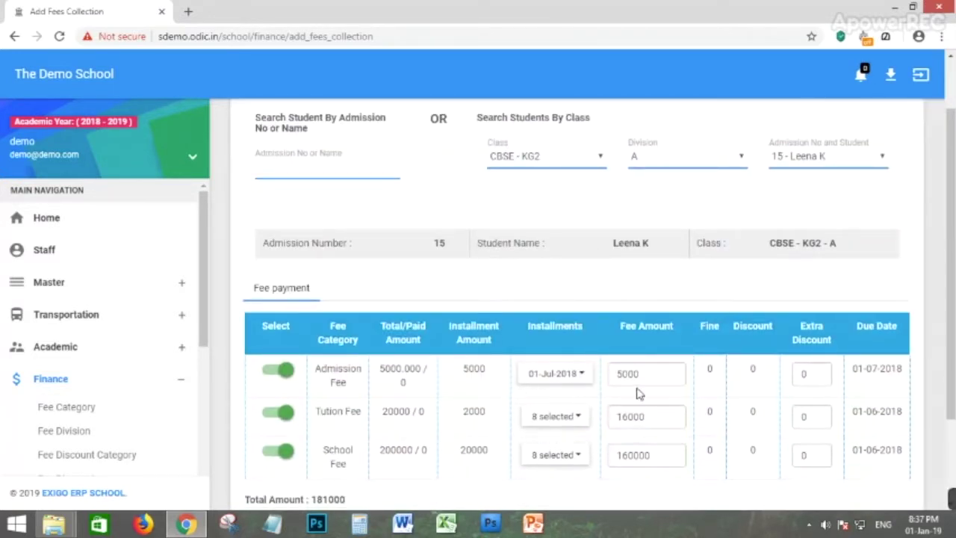
left_click(562, 374)
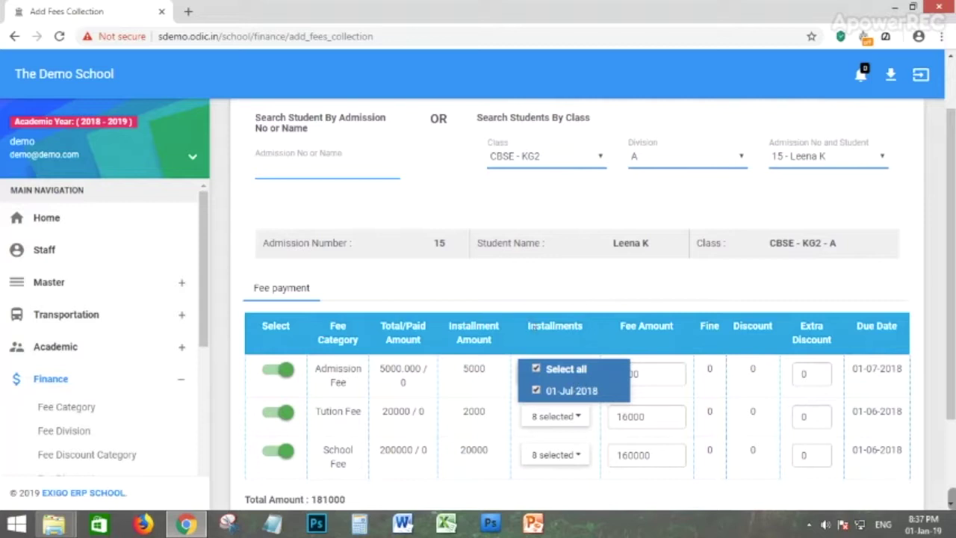
left_click(561, 340)
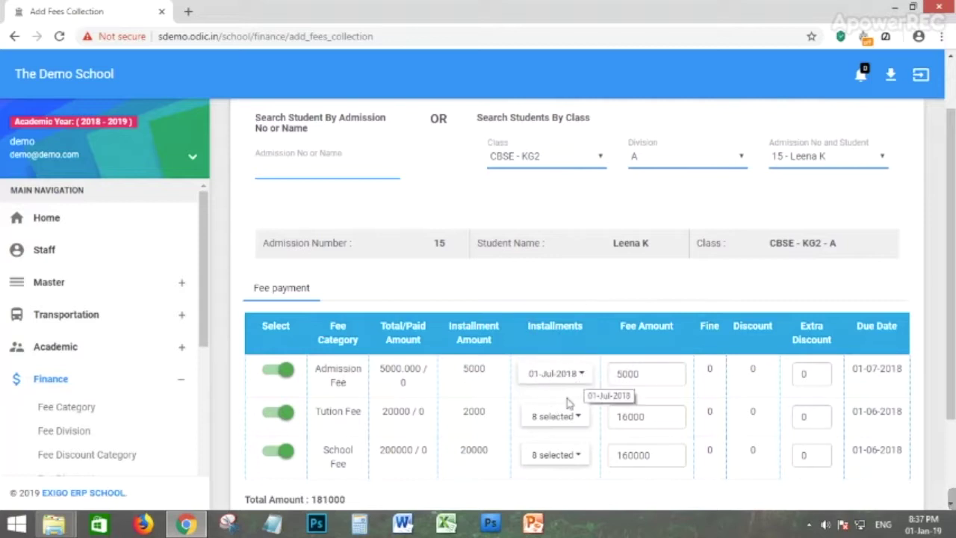
left_click(553, 424)
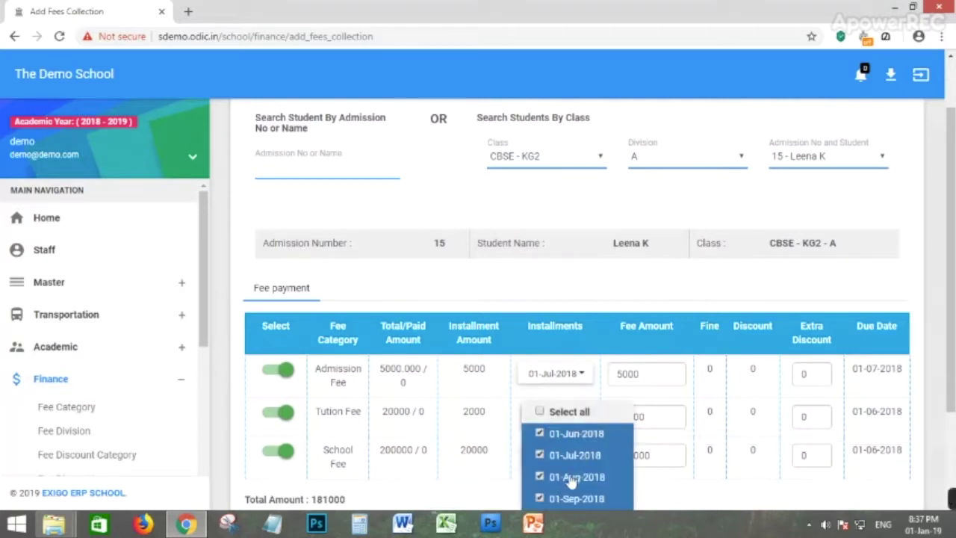
scroll(572, 478, "down", 1)
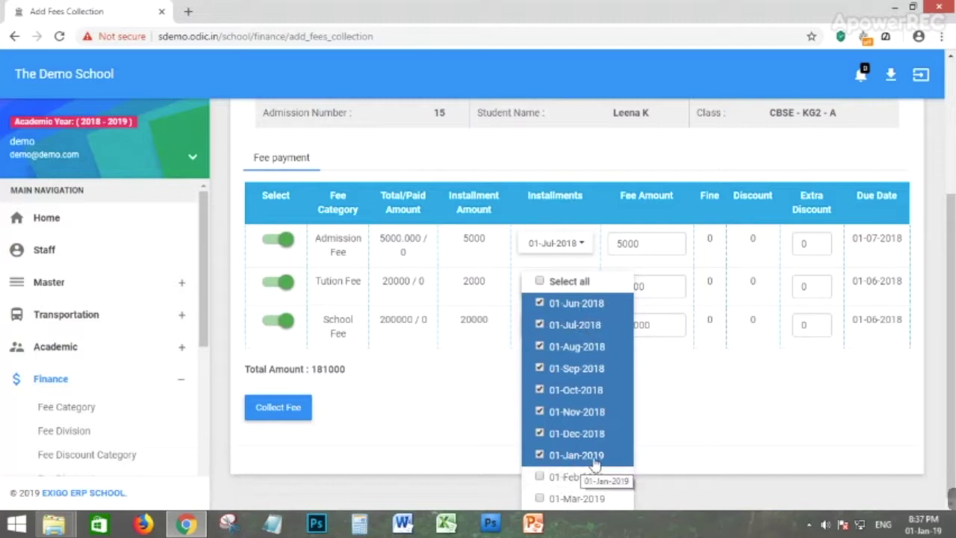
left_click(536, 368)
left_click(539, 390)
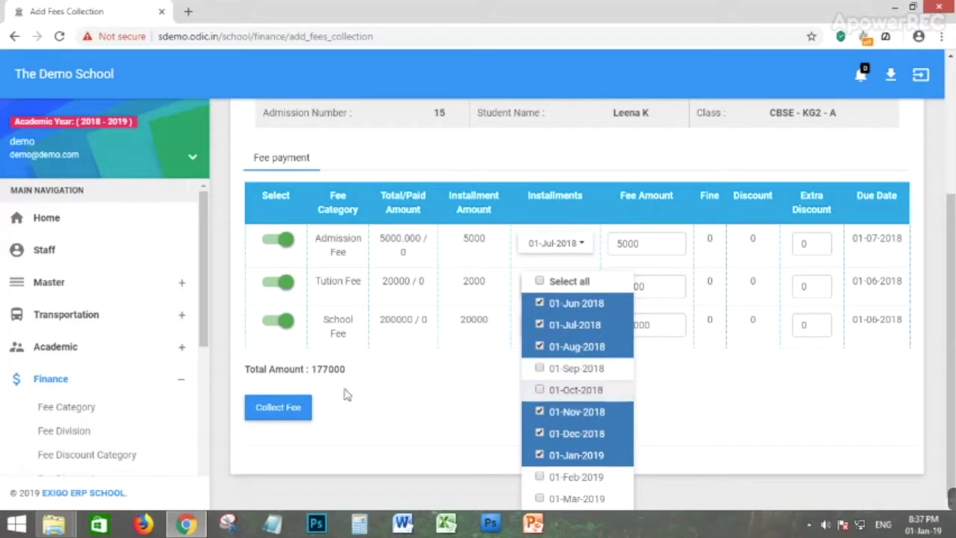
left_click(540, 390)
left_click(538, 368)
left_click(713, 419)
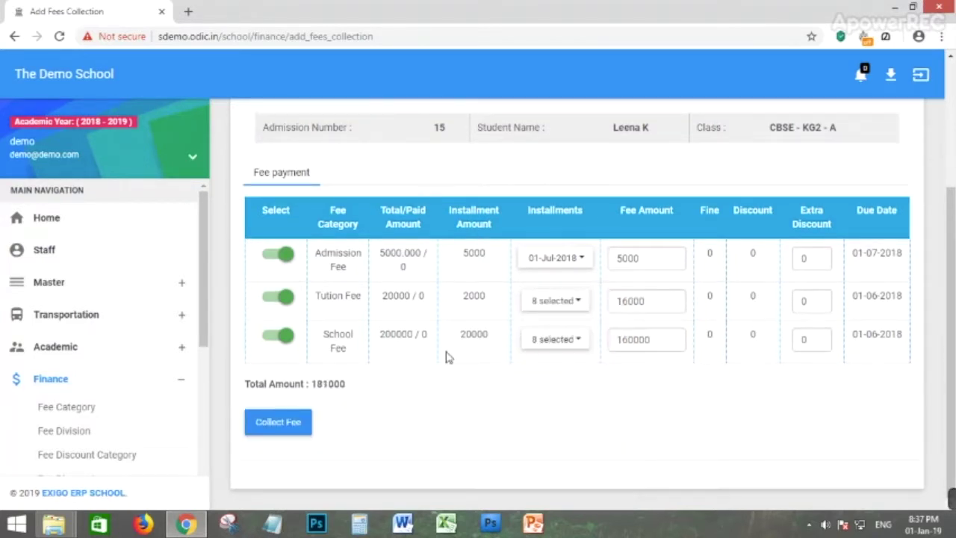
Review the School Fee installments, keeping 01-Jun, 01-Jul and 01-Aug-2018 selected.
left_click(572, 340)
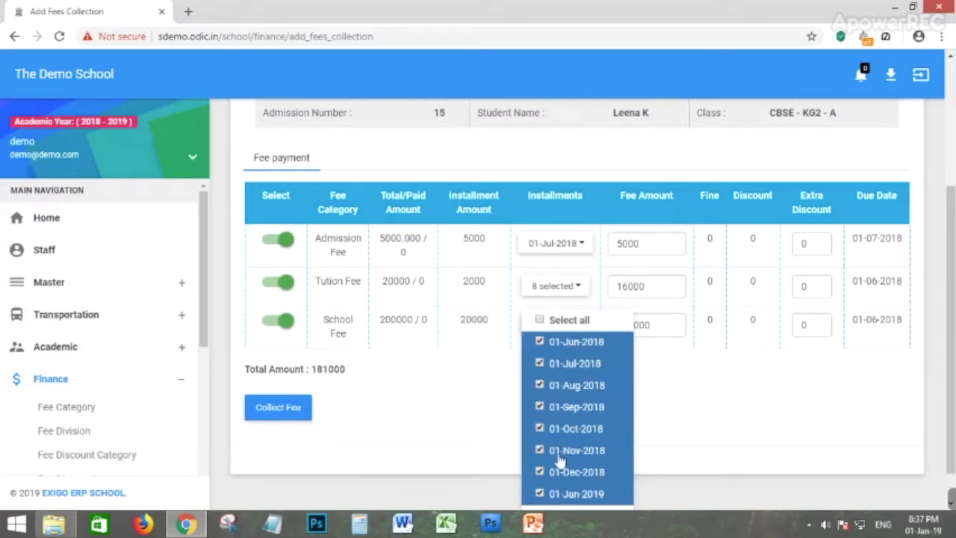
left_click(540, 344)
left_click(539, 364)
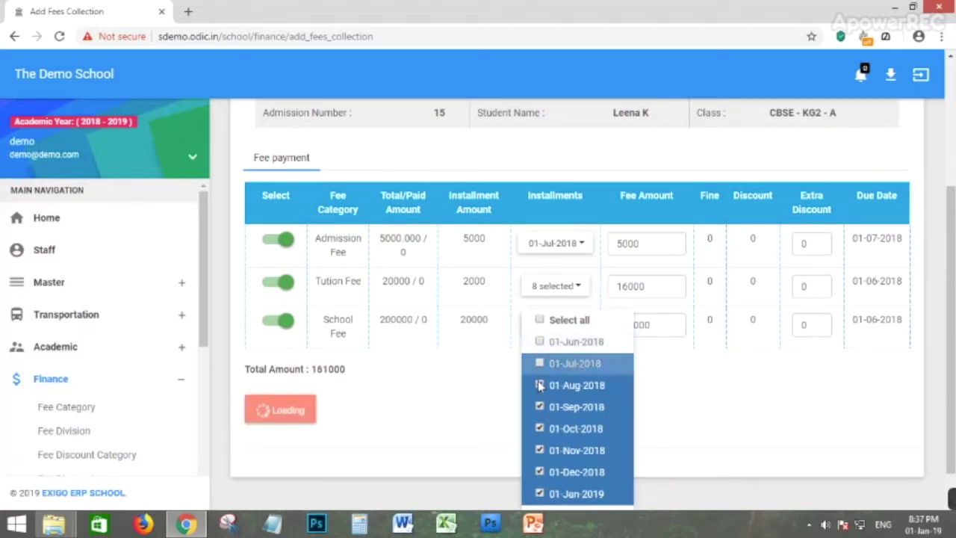
left_click(540, 385)
left_click(539, 386)
left_click(539, 363)
left_click(539, 342)
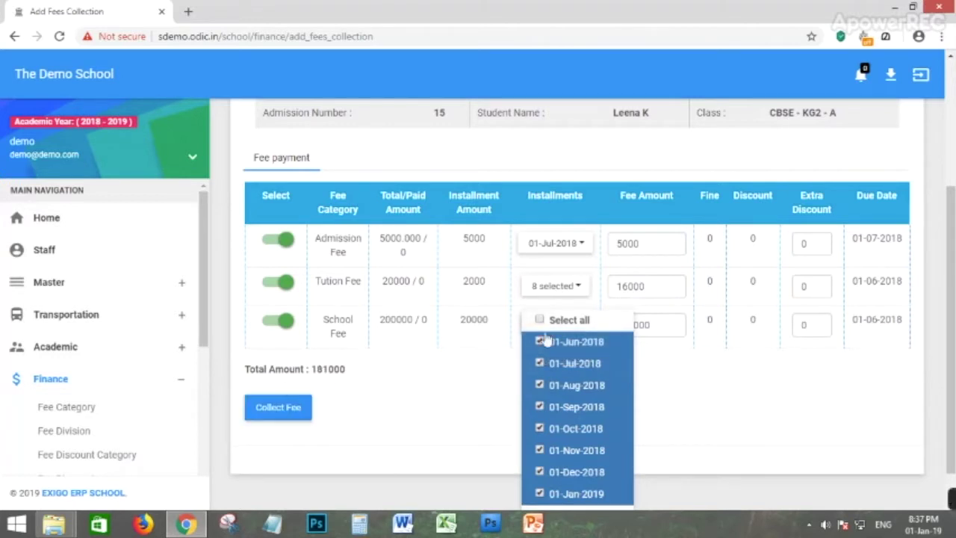
Lower the School Fee from 160000 to 15000 and confirm collecting the 36000 total.
left_click(755, 415)
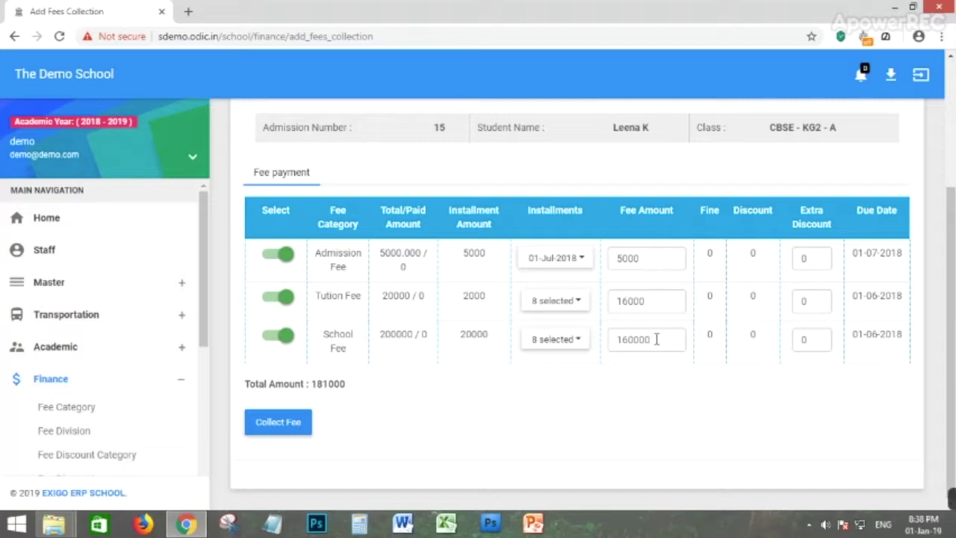
left_click_drag(659, 340, 613, 338)
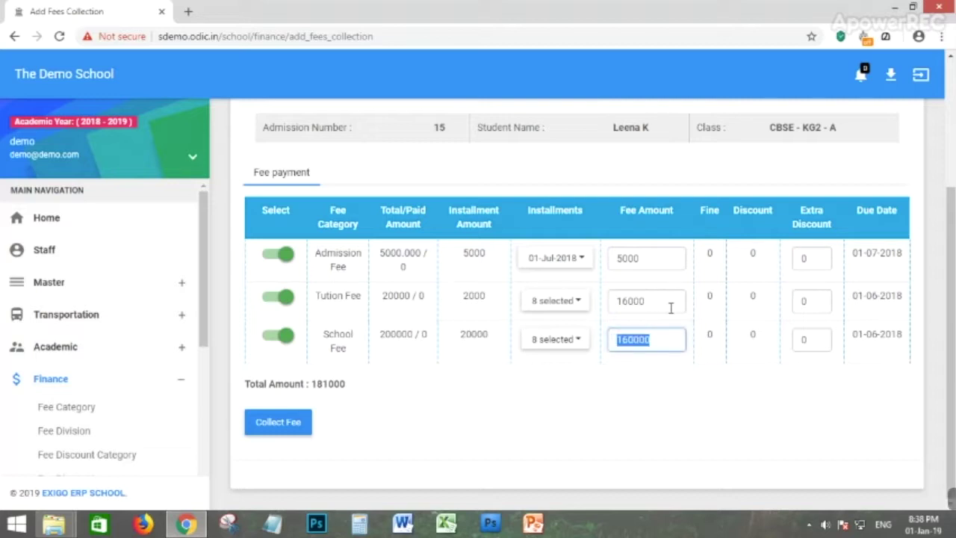
type("1")
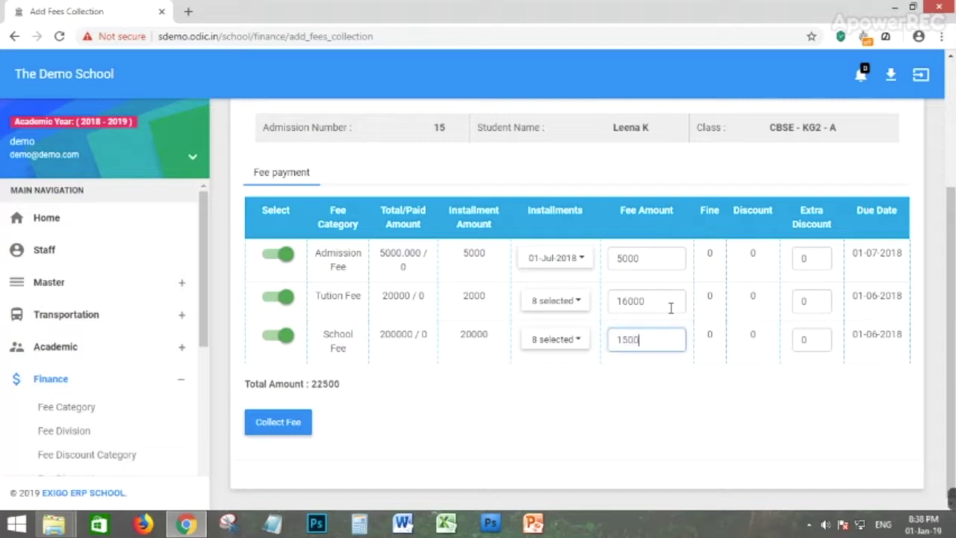
left_click(596, 415)
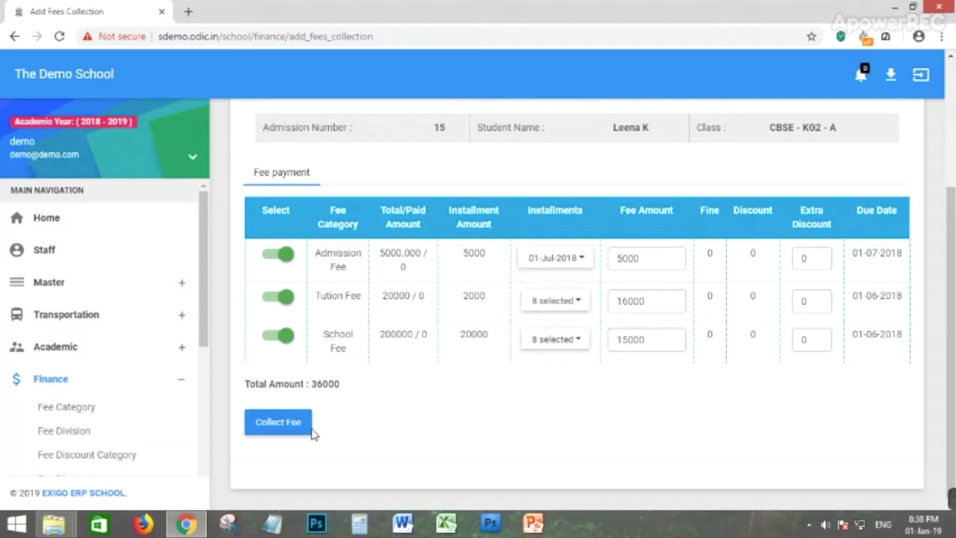
left_click(270, 427)
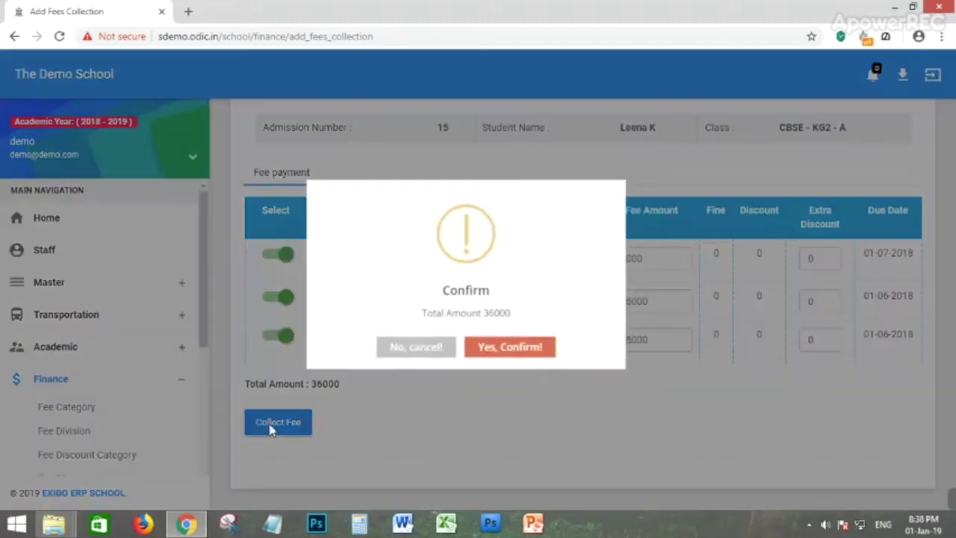
left_click(522, 357)
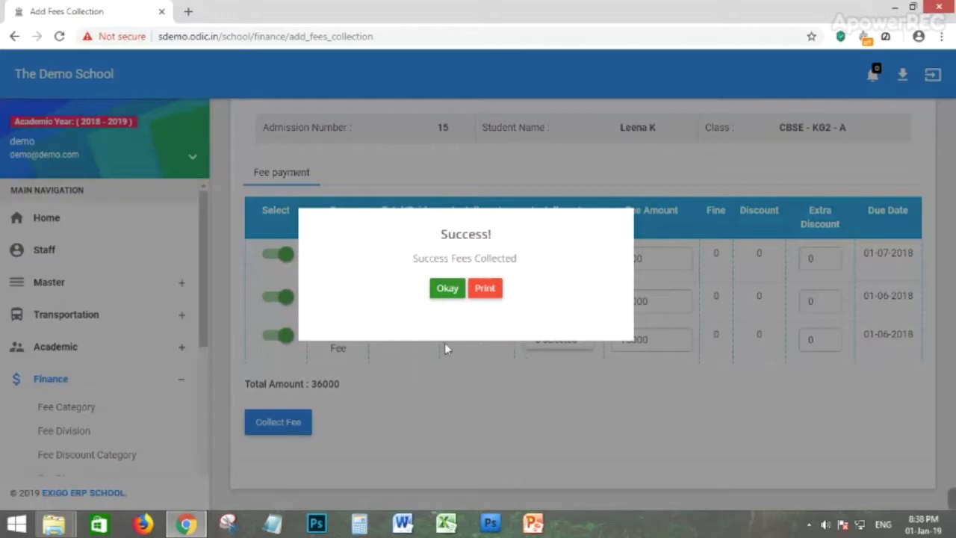
left_click(484, 290)
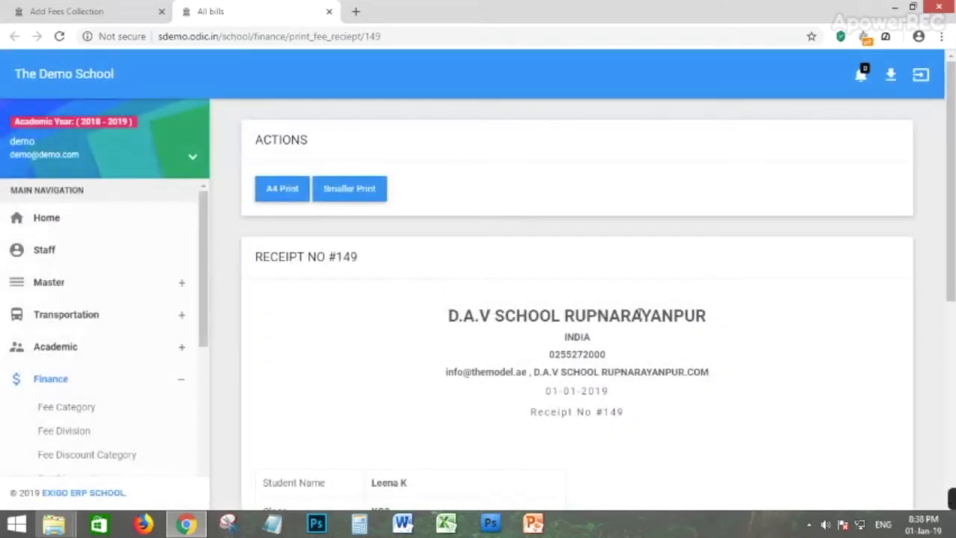
Look over receipt #149, preview its Smaller Print version, then cancel printing.
scroll(508, 269, "down", 2)
scroll(508, 263, "down", 3)
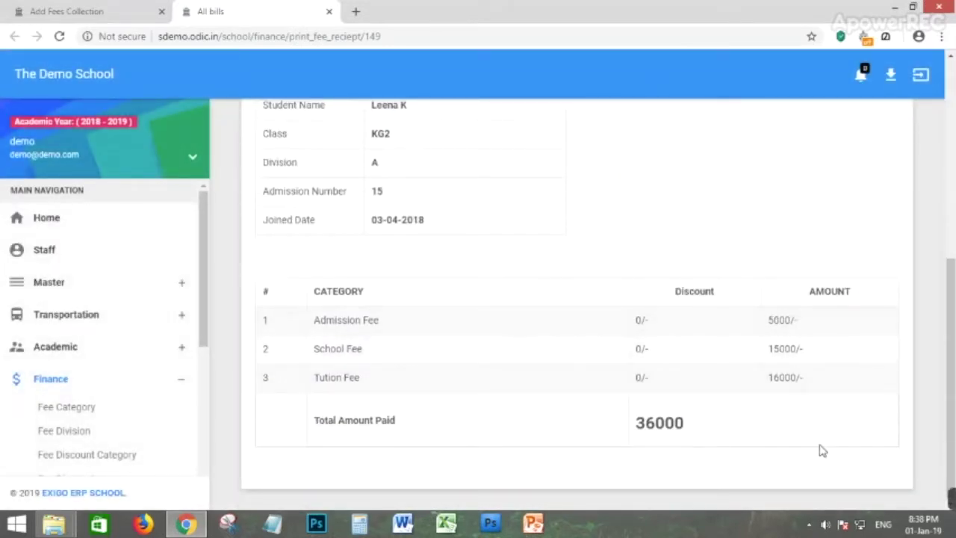
scroll(636, 386, "up", 1)
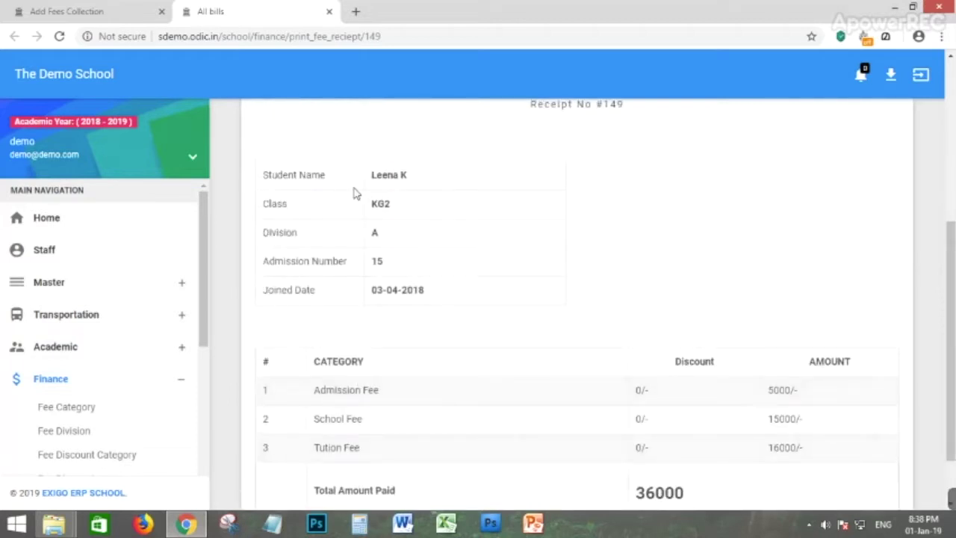
scroll(560, 239, "up", 4)
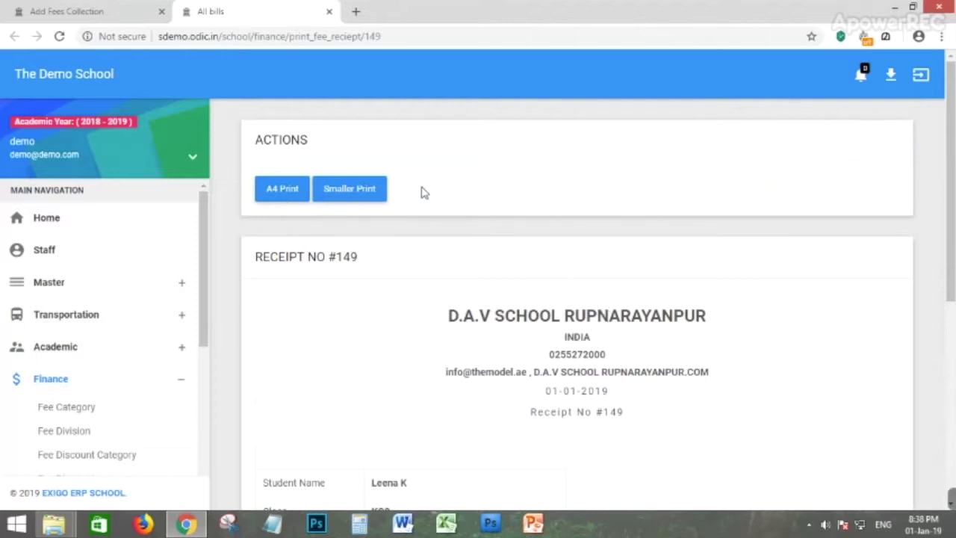
left_click(367, 198)
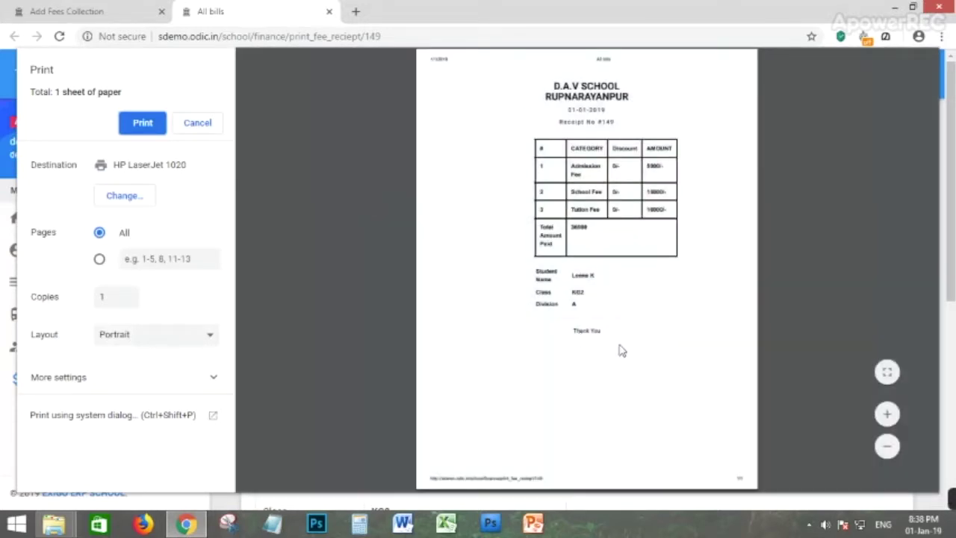
left_click(198, 123)
scroll(147, 403, "down", 1)
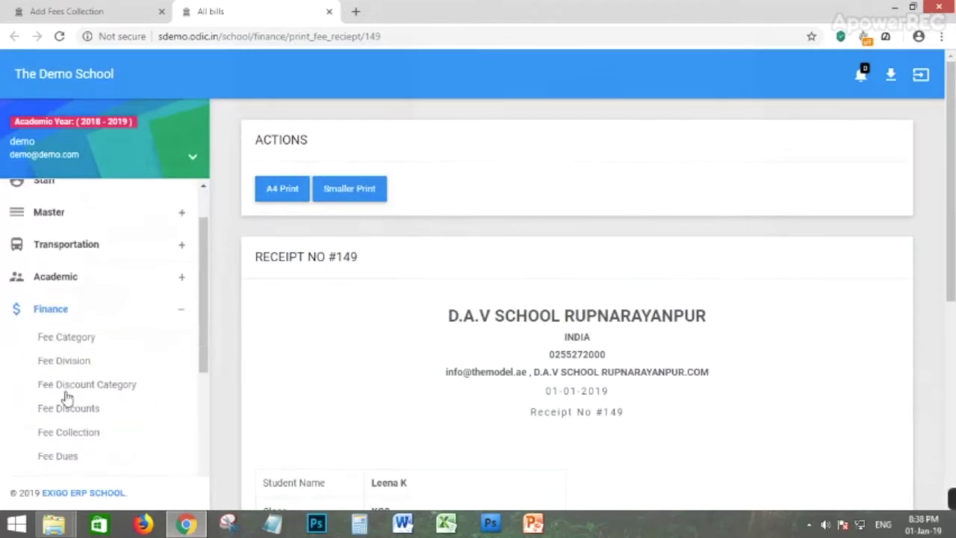
scroll(82, 437, "down", 1)
Filter the fee dues list to class CBSE - KG2, division A.
left_click(65, 387)
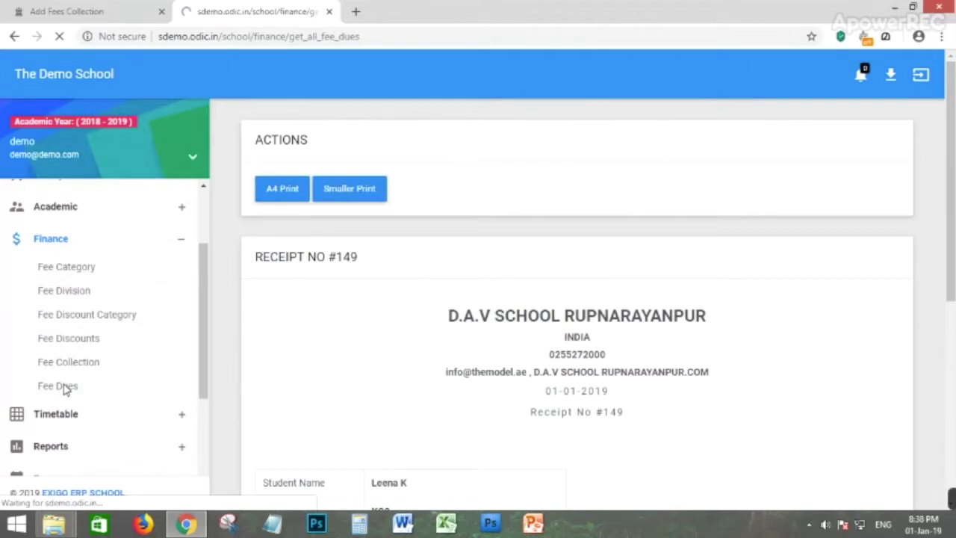
left_click_drag(952, 331, 952, 356)
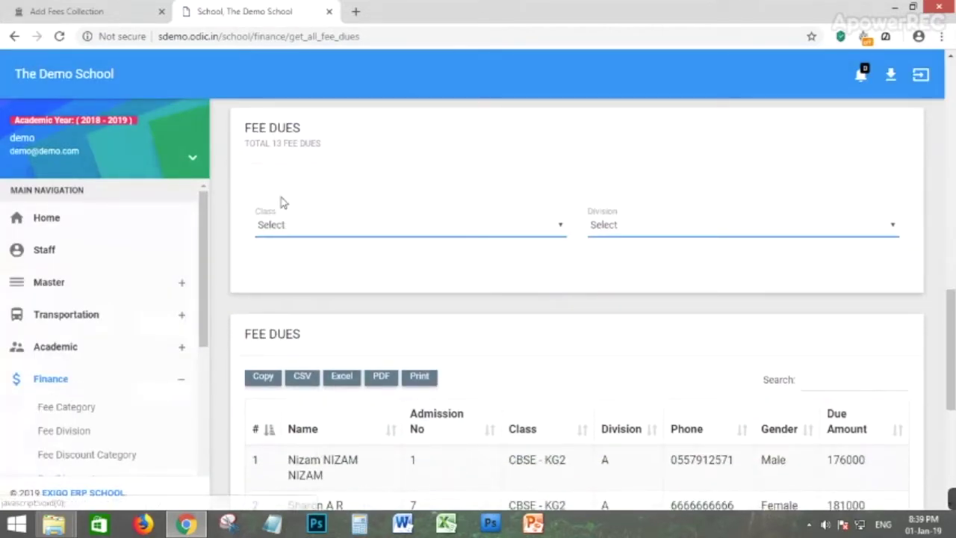
left_click(317, 235)
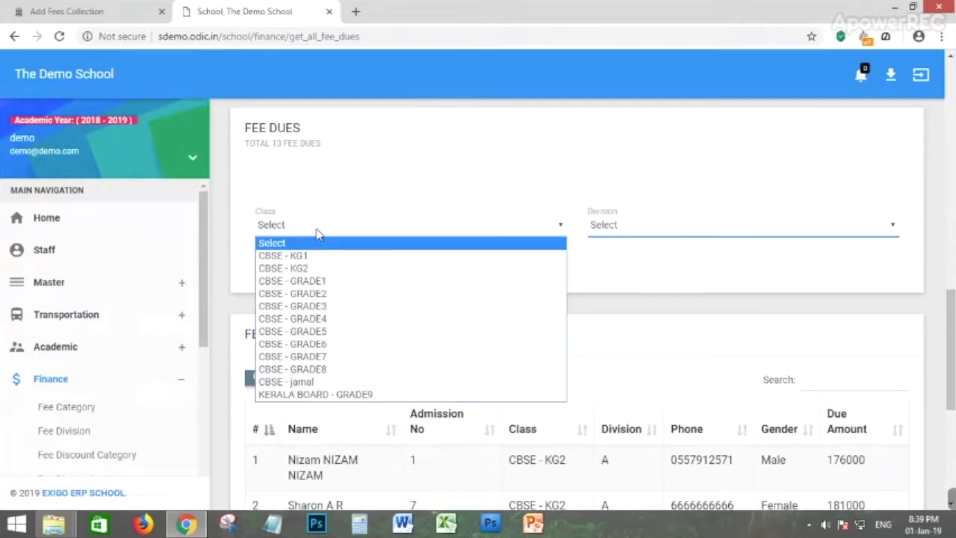
left_click(304, 274)
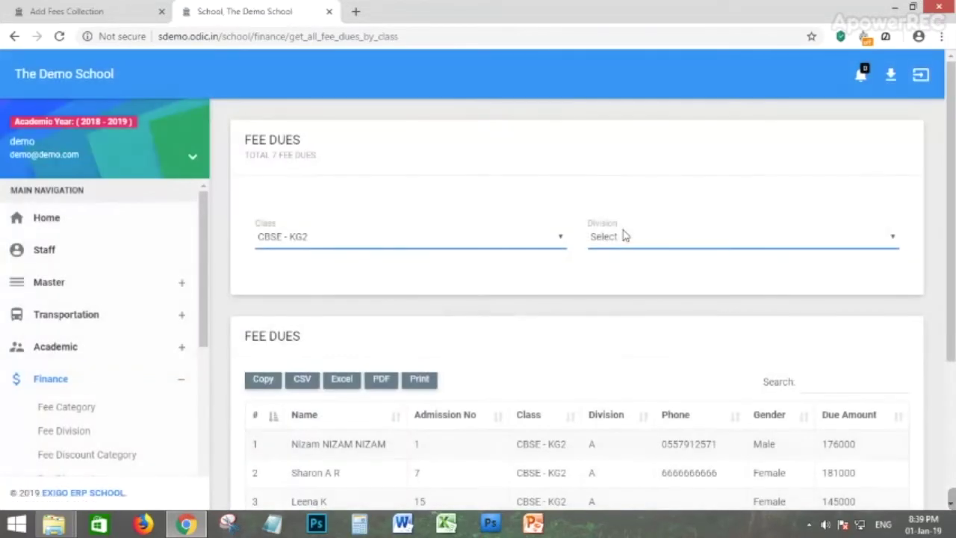
left_click(618, 238)
left_click(611, 269)
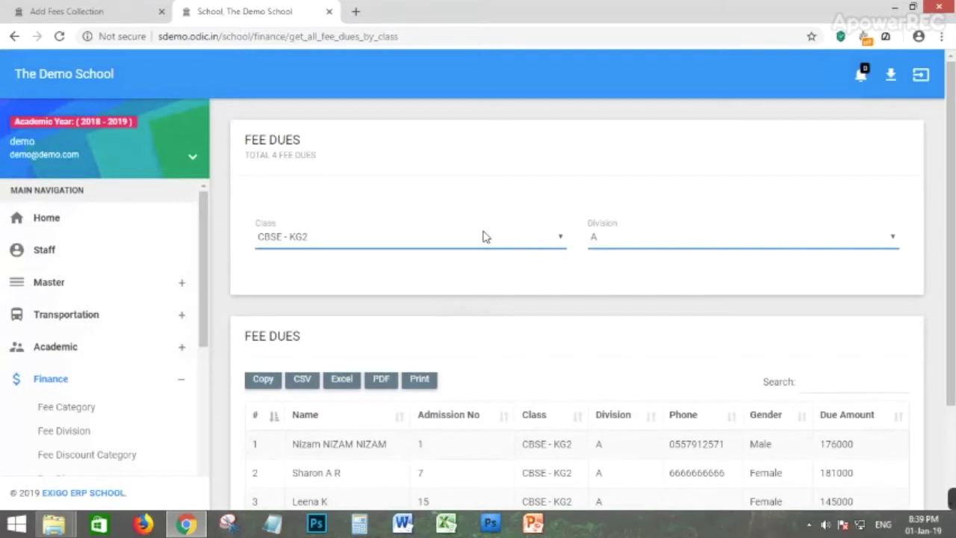
Review the four CBSE - KG2 A fee due rows, then expand the Timetable menu.
scroll(483, 237, "down", 3)
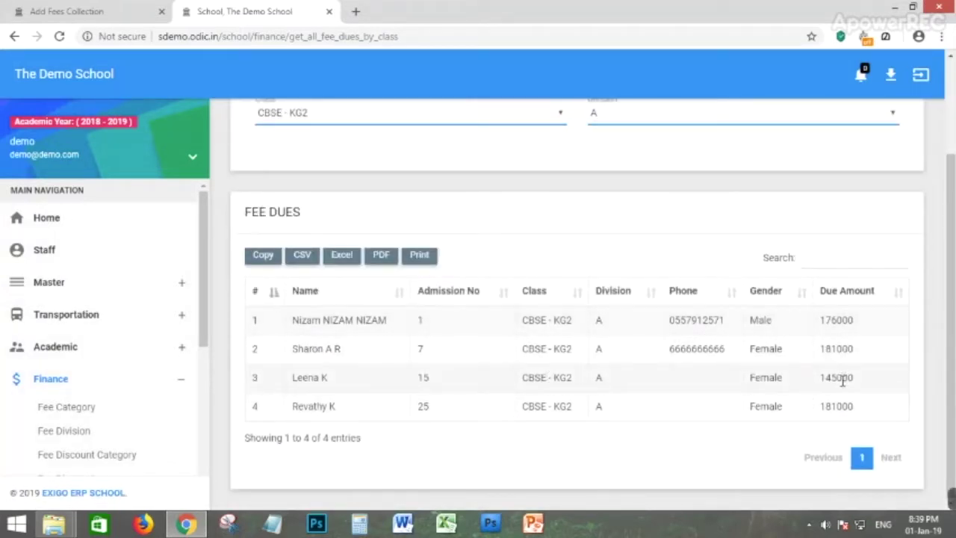
left_click_drag(306, 377, 859, 379)
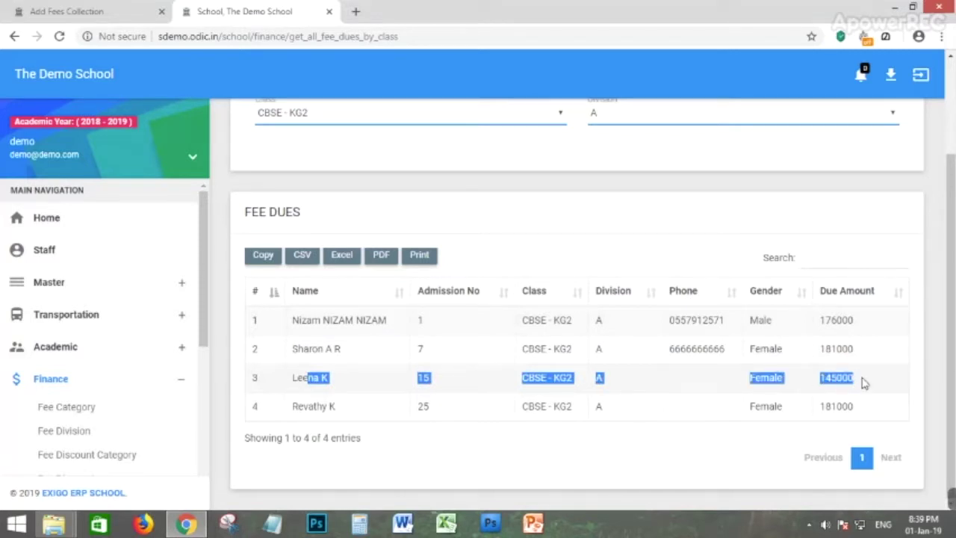
left_click(863, 382)
scroll(104, 351, "down", 1)
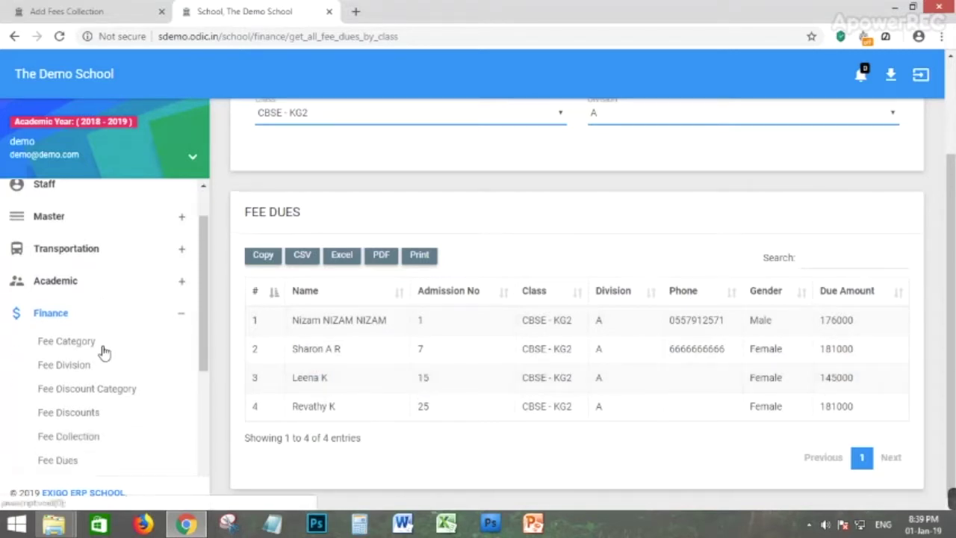
scroll(85, 413, "down", 1)
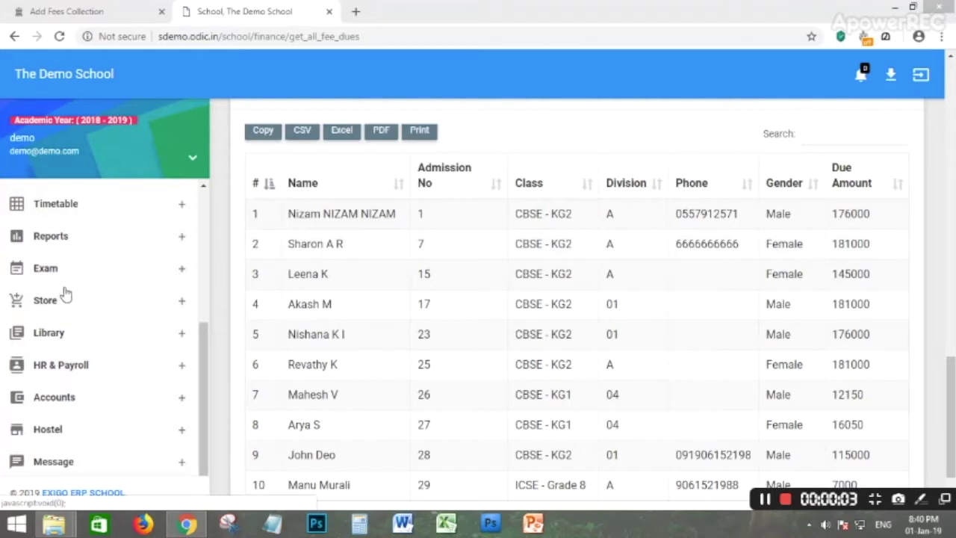
scroll(207, 336, "up", 1)
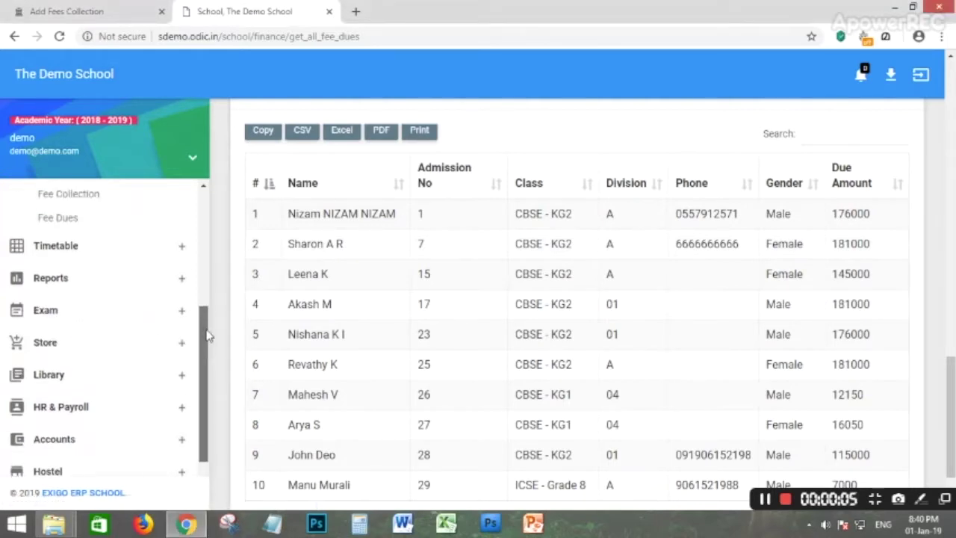
left_click(66, 258)
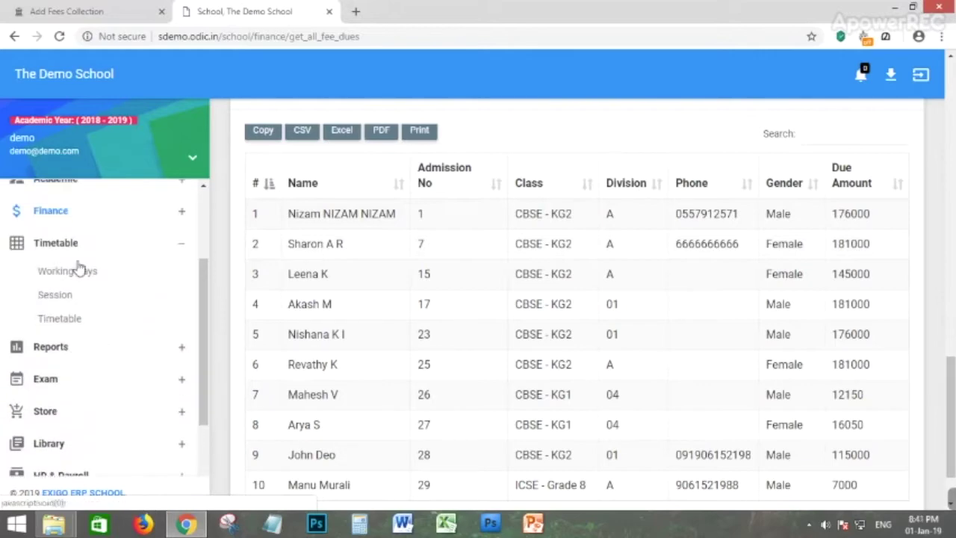
Try adding Monday as a working day from 08:41 PM to 05:41 PM.
left_click(73, 275)
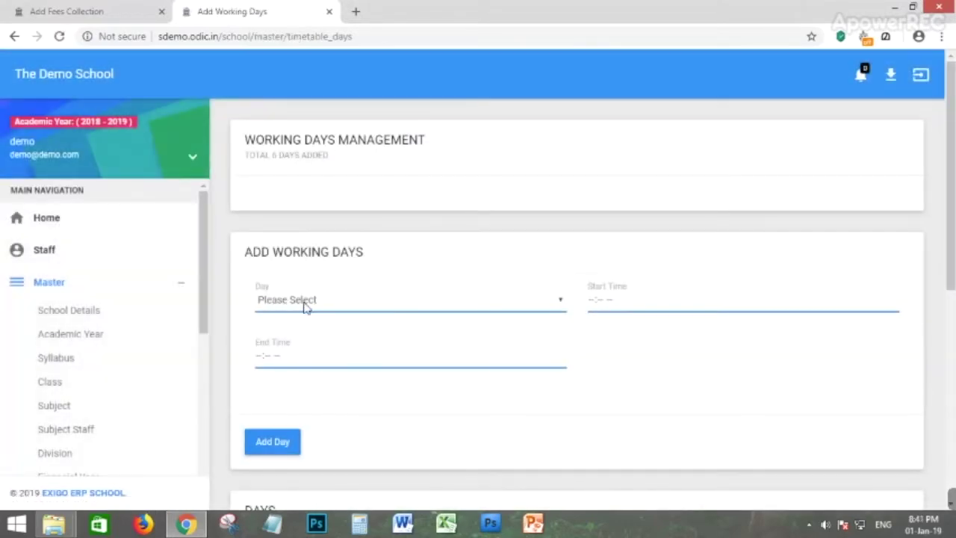
left_click(301, 306)
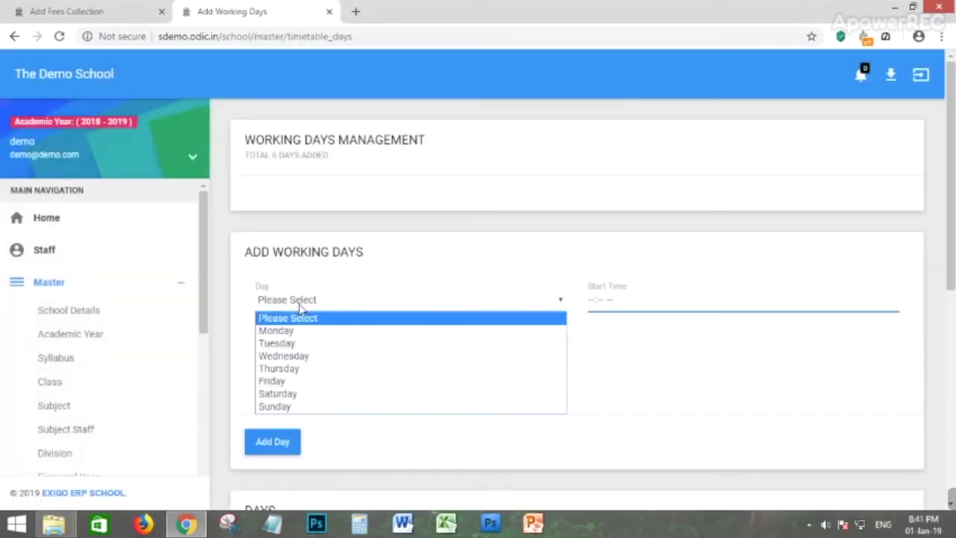
left_click(285, 332)
left_click(617, 306)
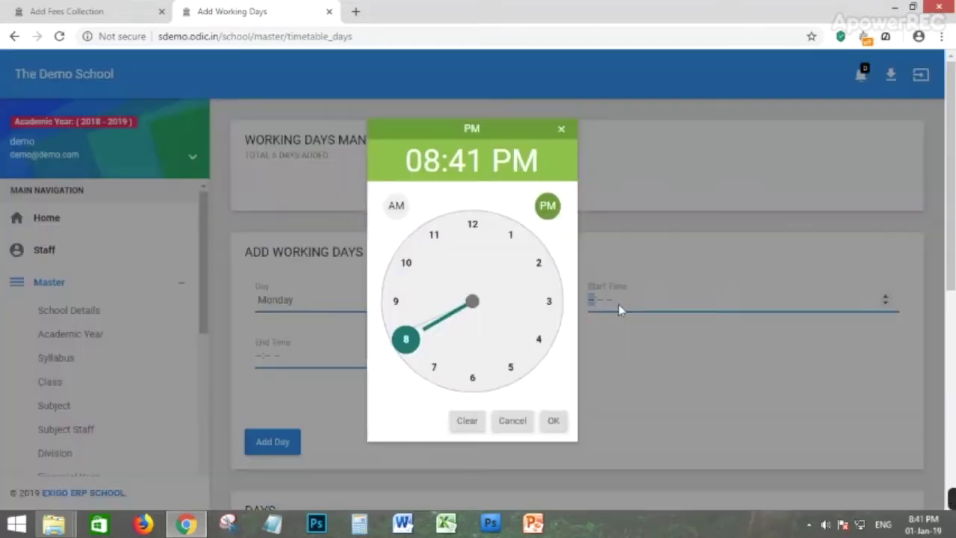
left_click(553, 421)
left_click(553, 420)
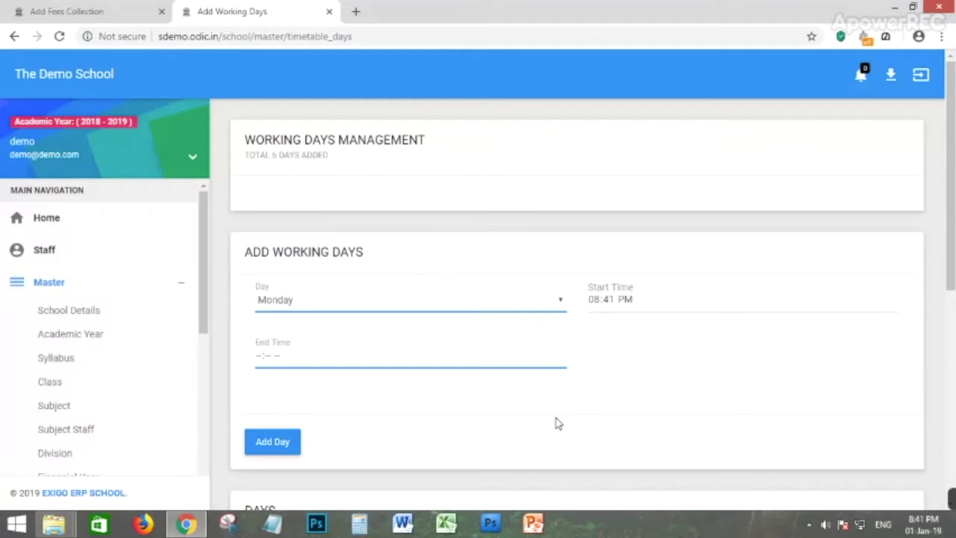
left_click(306, 363)
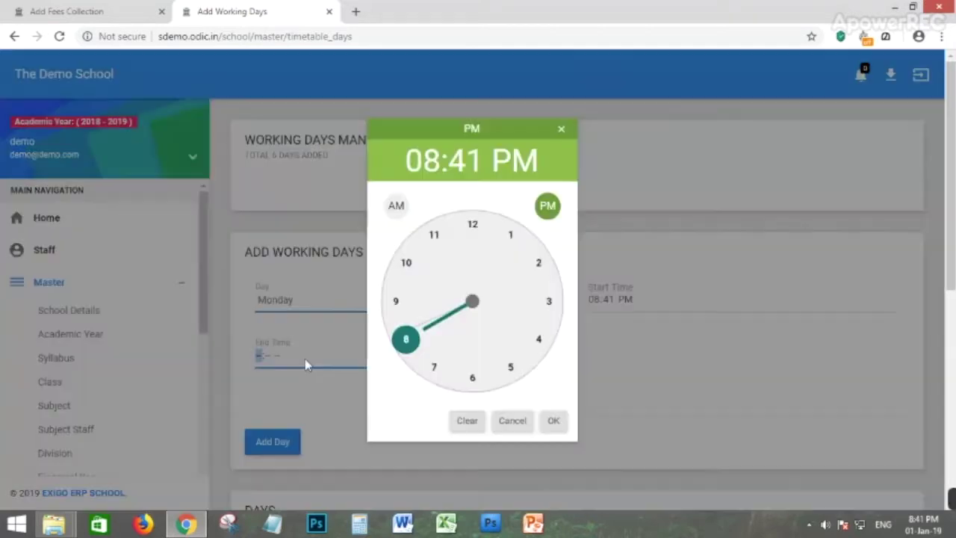
left_click(511, 367)
left_click(553, 424)
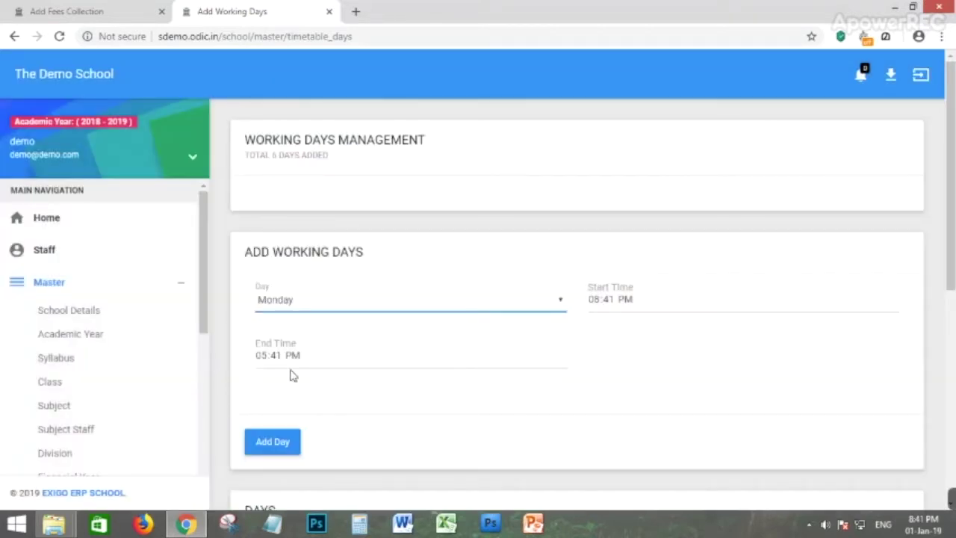
left_click(263, 439)
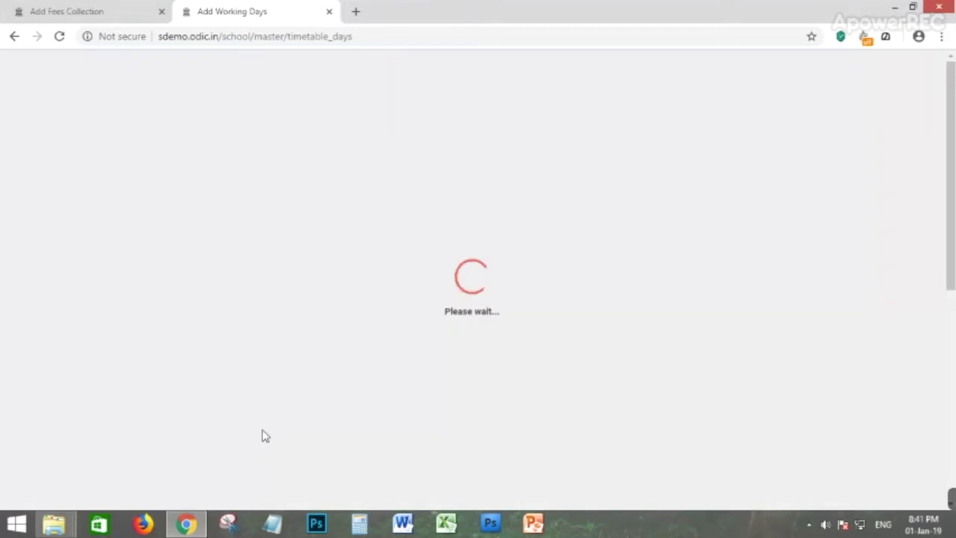
Check the Days table, where Monday already exists, then go to Session management.
scroll(377, 379, "down", 1)
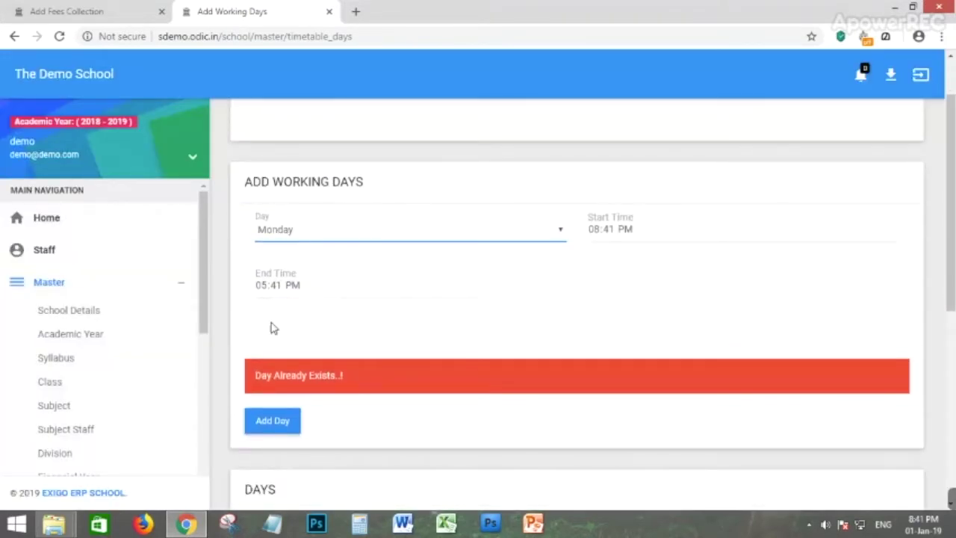
scroll(272, 326, "down", 5)
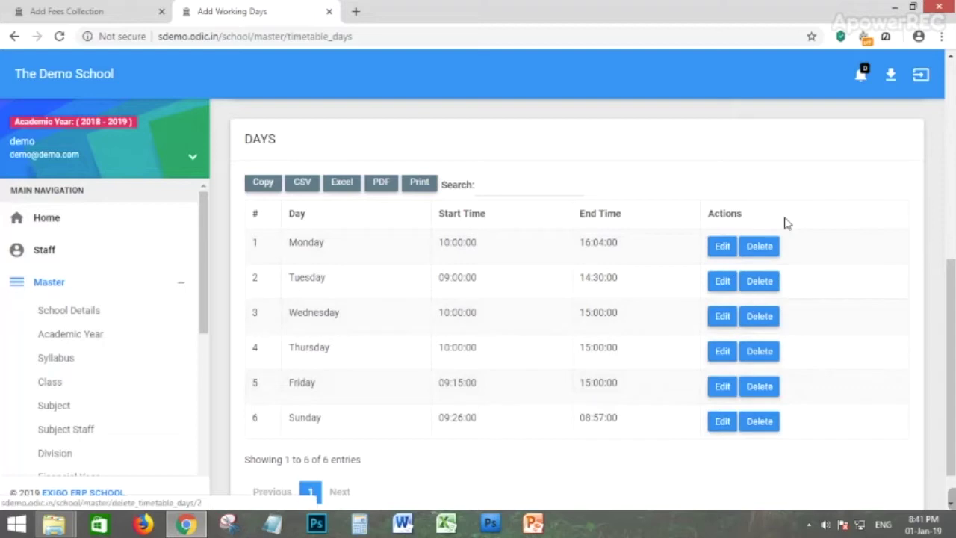
scroll(580, 393, "down", 1)
scroll(517, 236, "up", 5)
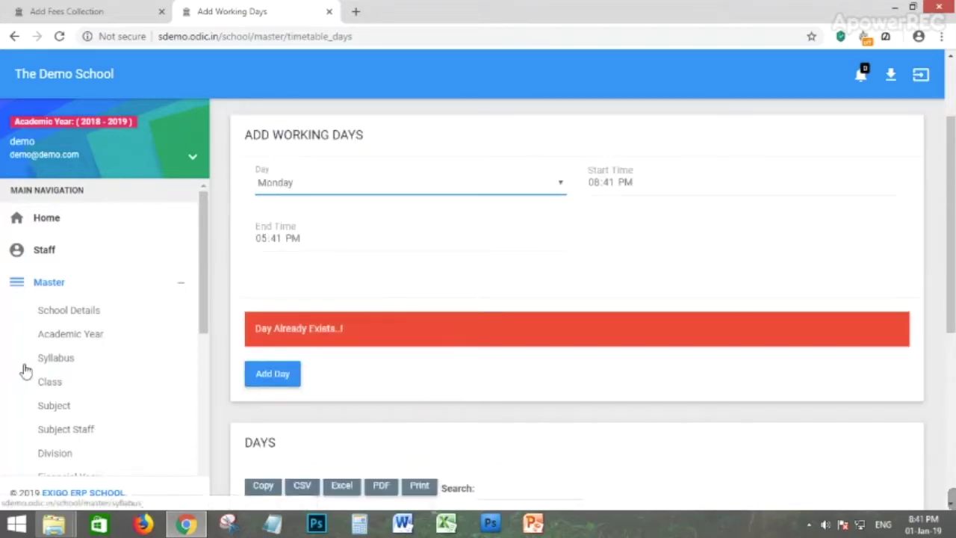
scroll(75, 324, "down", 3)
scroll(79, 373, "down", 1)
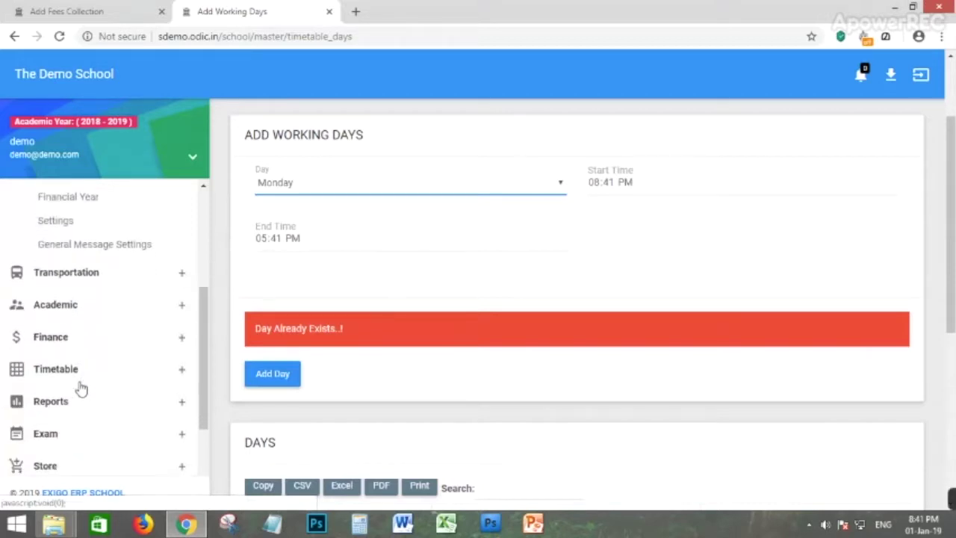
left_click(59, 378)
scroll(57, 314, "down", 3)
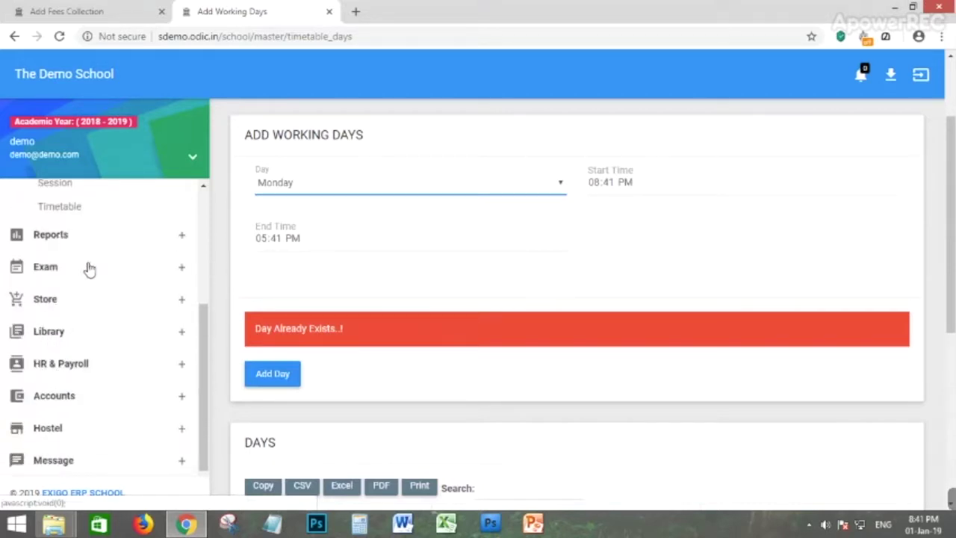
scroll(75, 261, "up", 1)
left_click(52, 256)
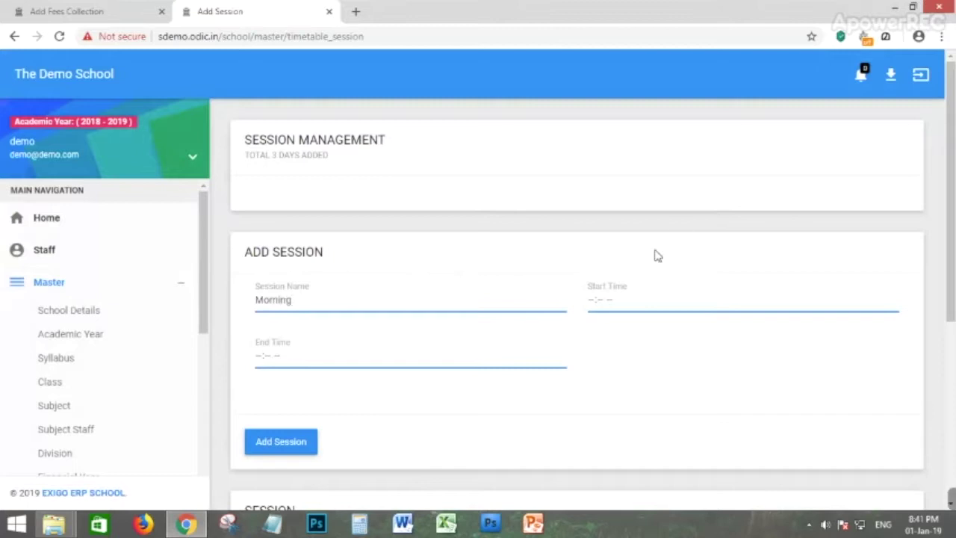
Save the Morning session running from 10:41 AM to 04:41 PM.
left_click(590, 307)
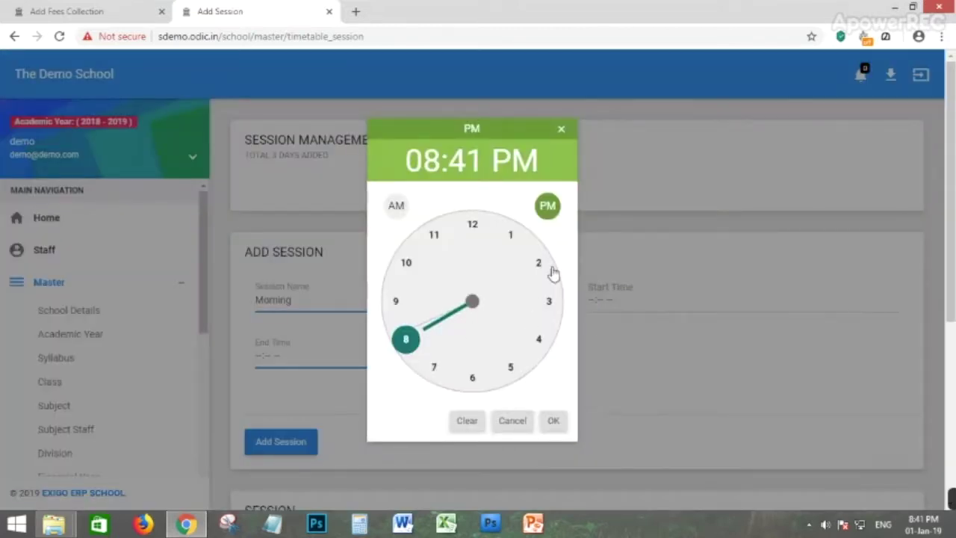
left_click(405, 262)
left_click(396, 208)
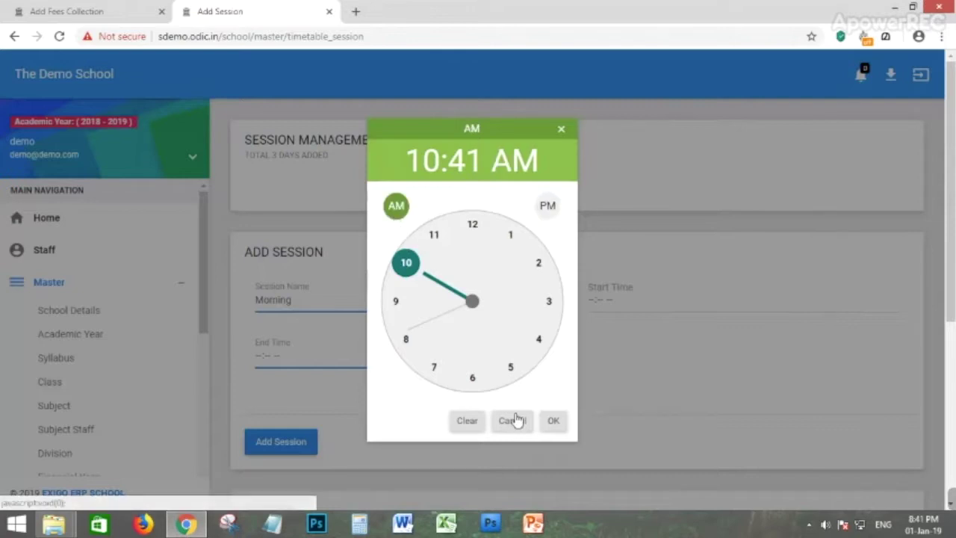
left_click(551, 421)
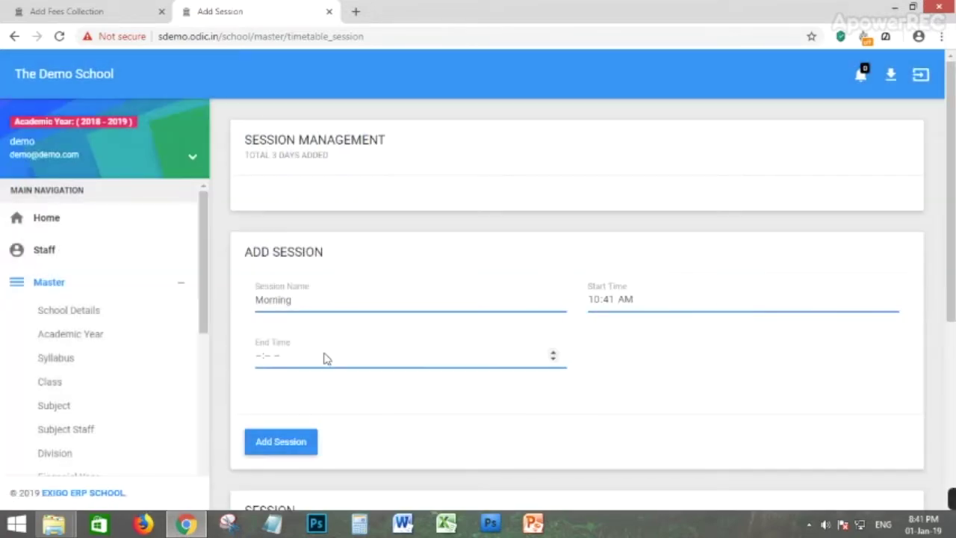
left_click(289, 363)
left_click(538, 340)
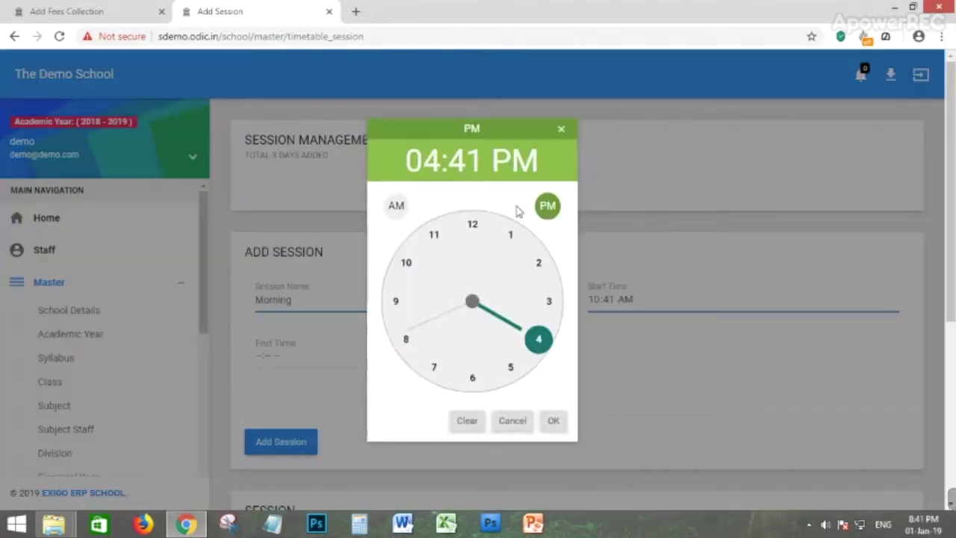
left_click(553, 421)
left_click(285, 447)
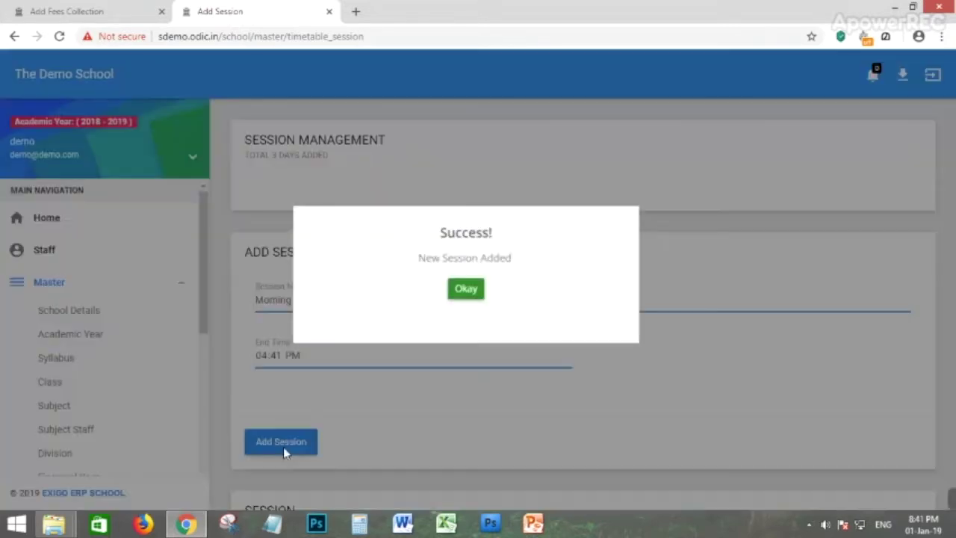
left_click(460, 289)
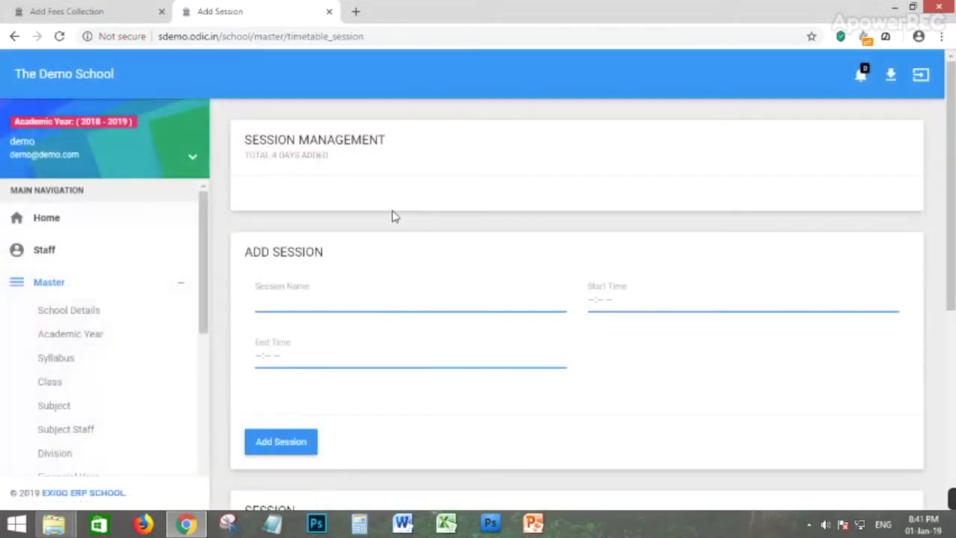
Find the new Morning session row (10:41 to 16:41) in the session list.
scroll(381, 284, "down", 3)
scroll(406, 266, "down", 1)
left_click_drag(292, 371, 631, 375)
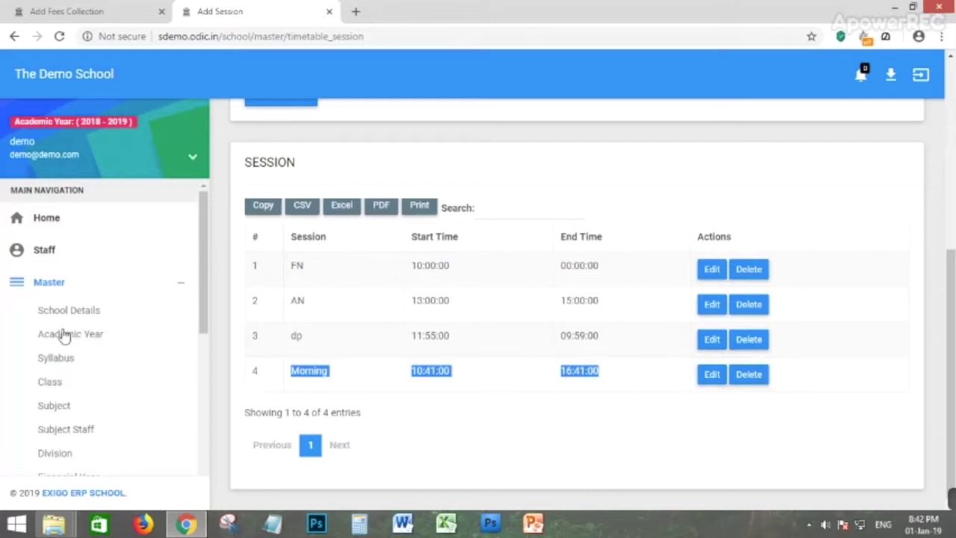
scroll(90, 328, "down", 5)
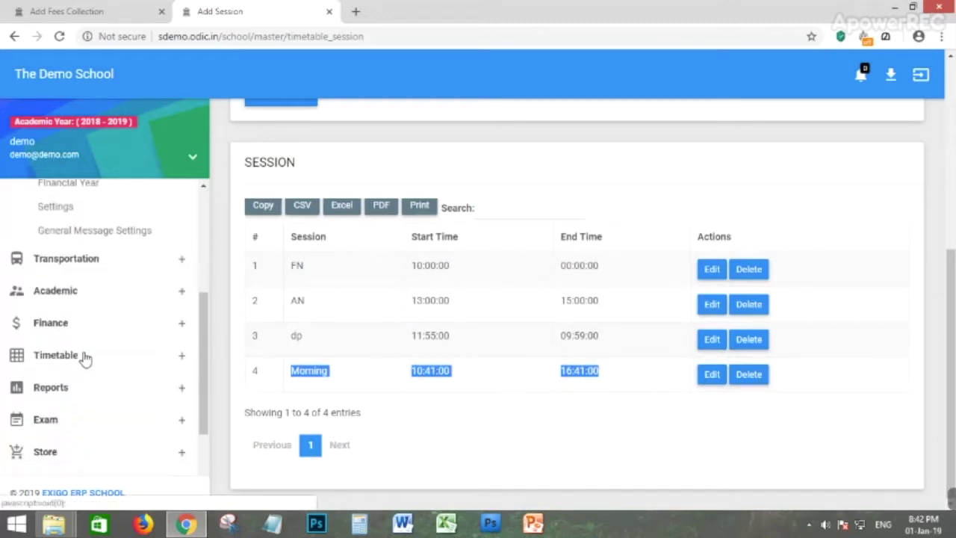
left_click(53, 305)
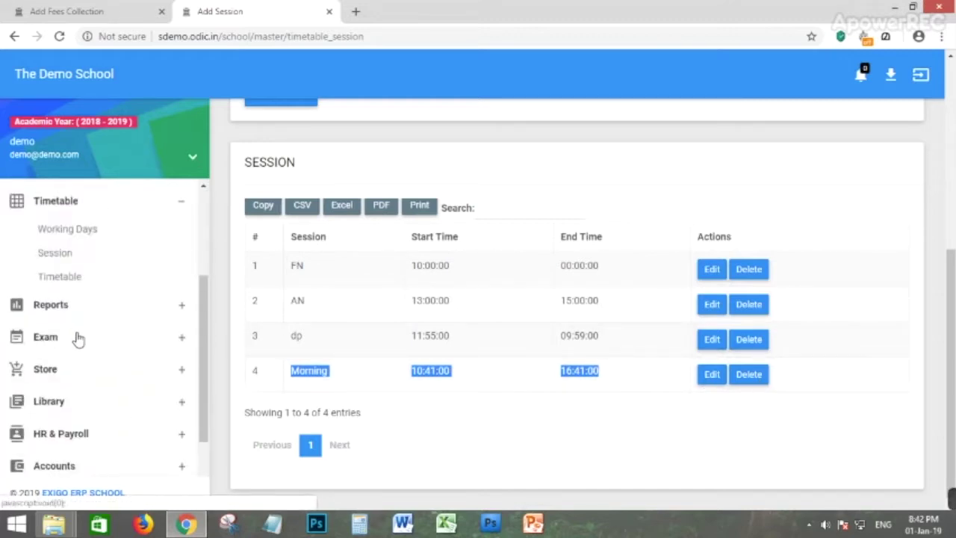
Choose class CBSE - KG2, division A in Timetable Management and start a new timetable.
left_click(60, 278)
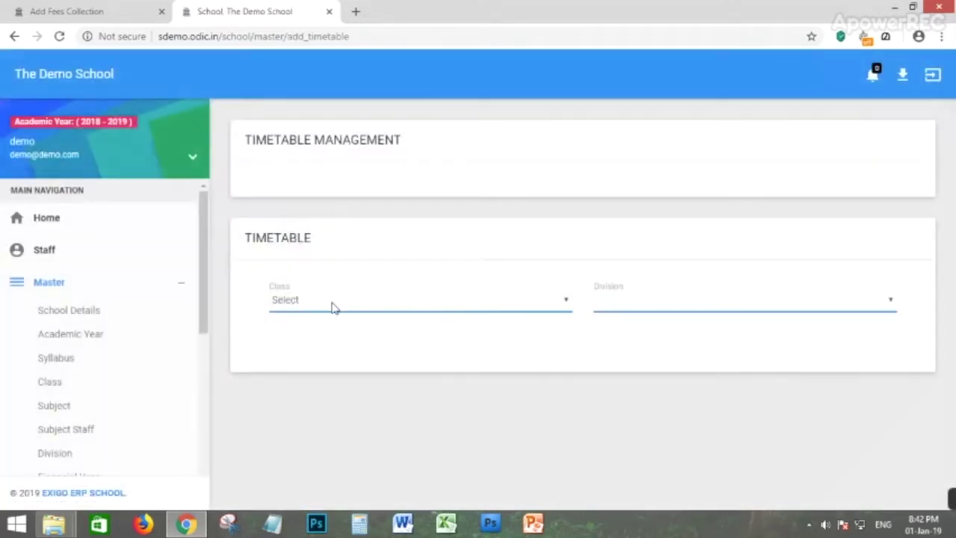
left_click(300, 303)
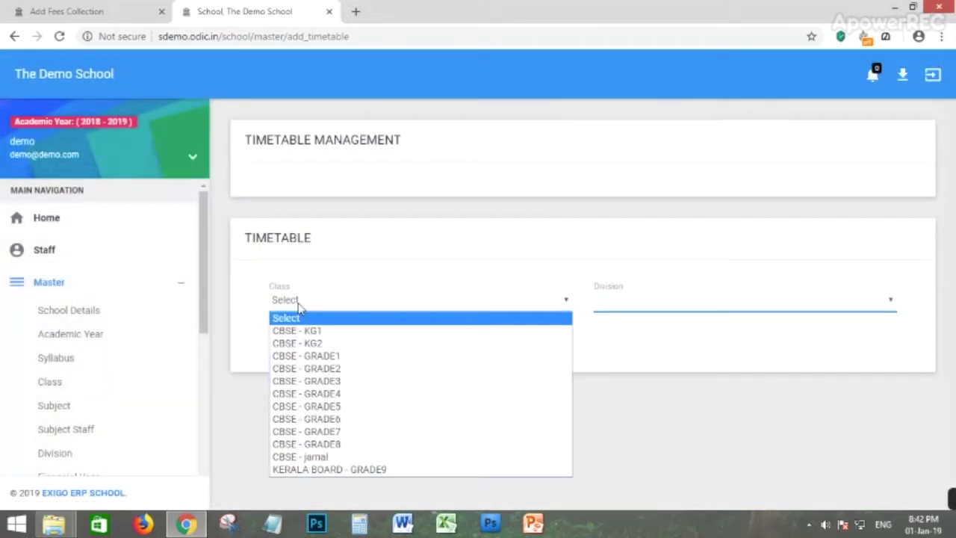
left_click(327, 345)
left_click(647, 303)
left_click(619, 333)
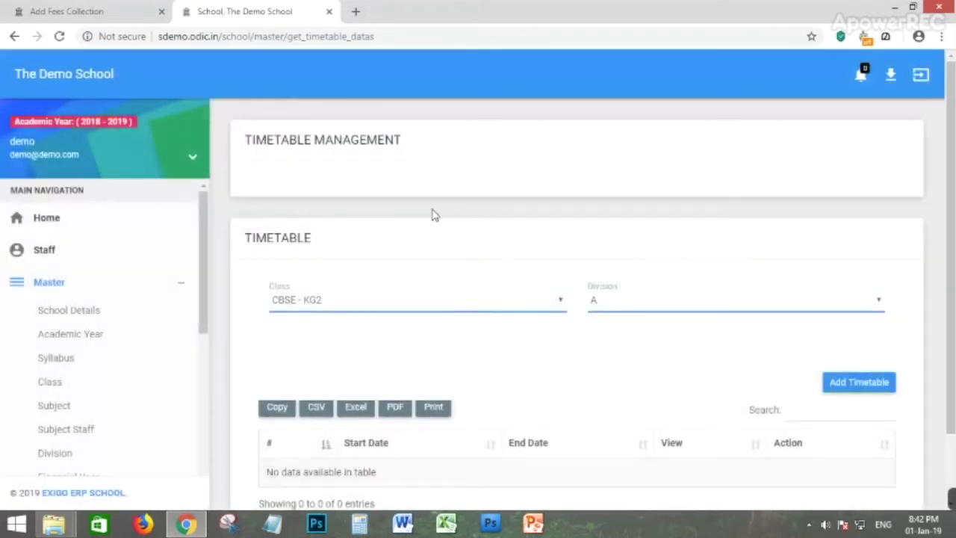
scroll(426, 239, "down", 1)
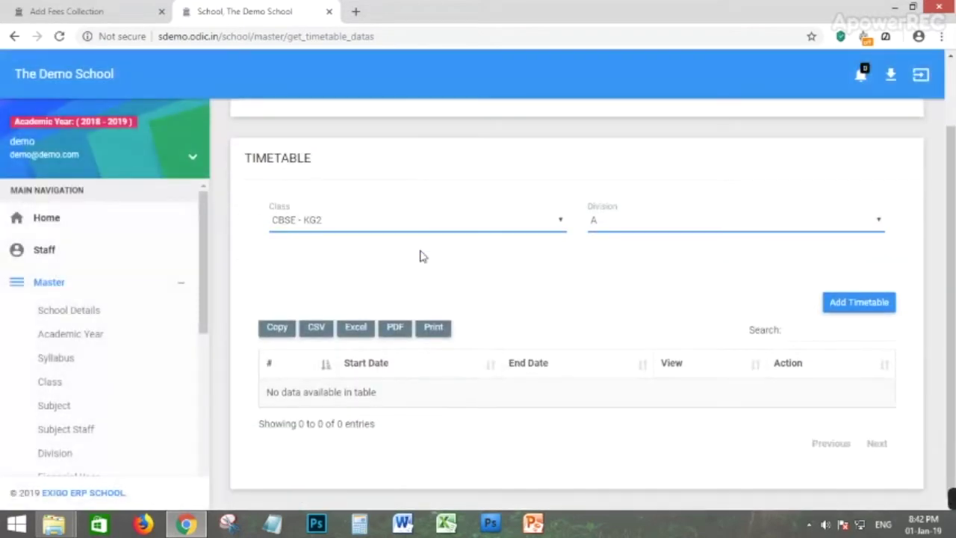
left_click(872, 314)
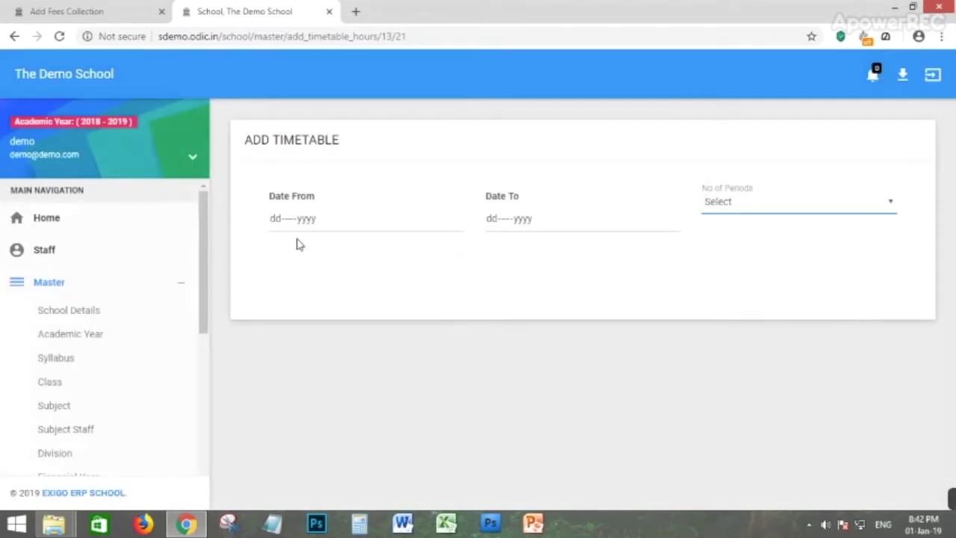
Set the timetable dates from 01-Jan-2019 to 05-Jan-2019 with 05 periods.
left_click(274, 222)
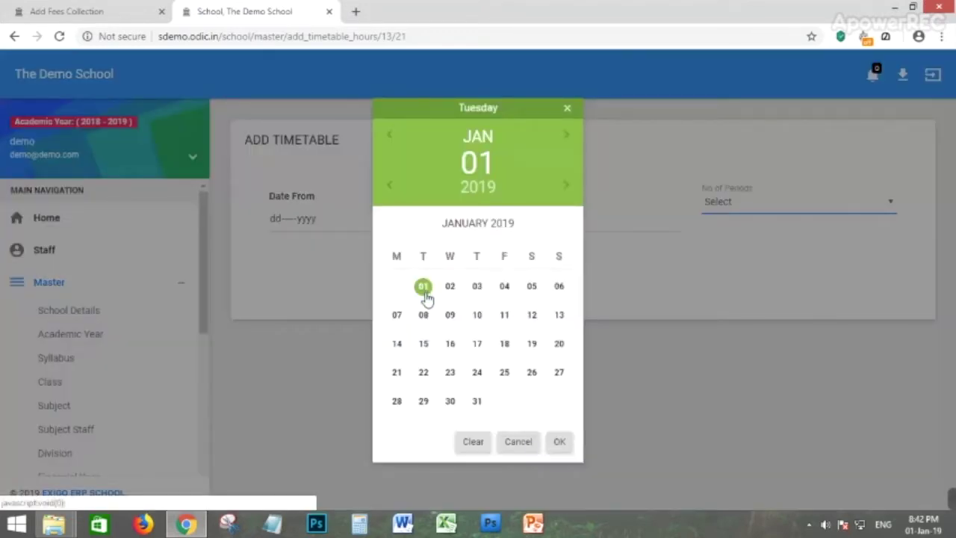
left_click(562, 442)
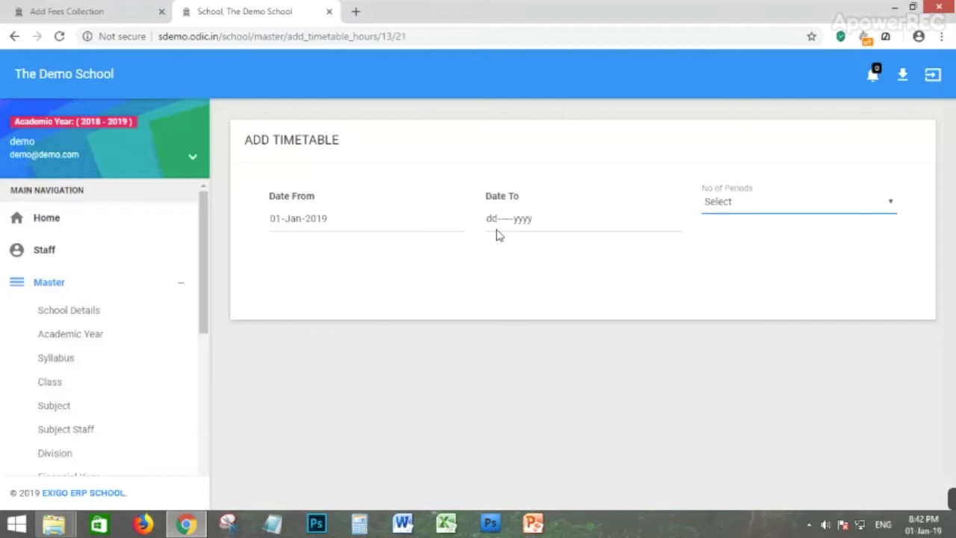
left_click(505, 226)
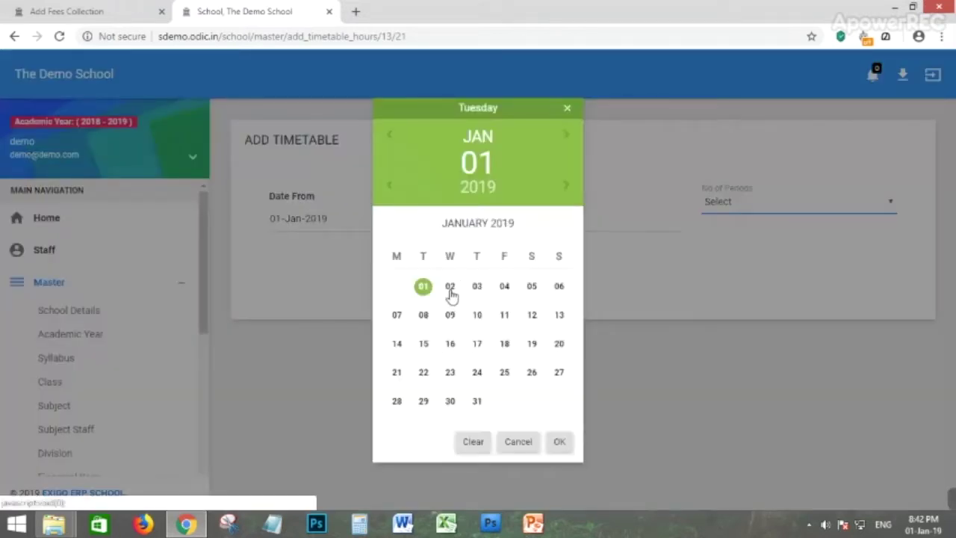
left_click(450, 288)
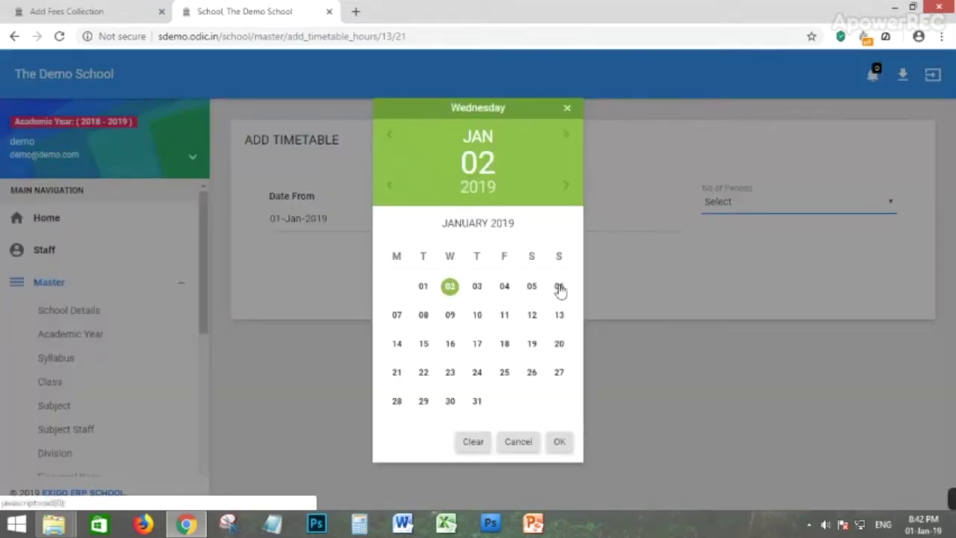
left_click(531, 286)
left_click(560, 442)
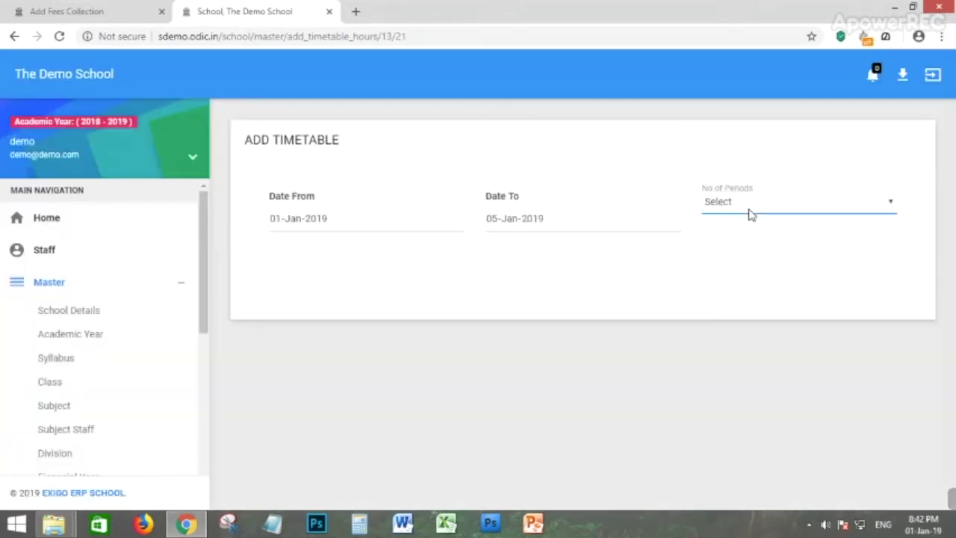
left_click(752, 213)
left_click(716, 285)
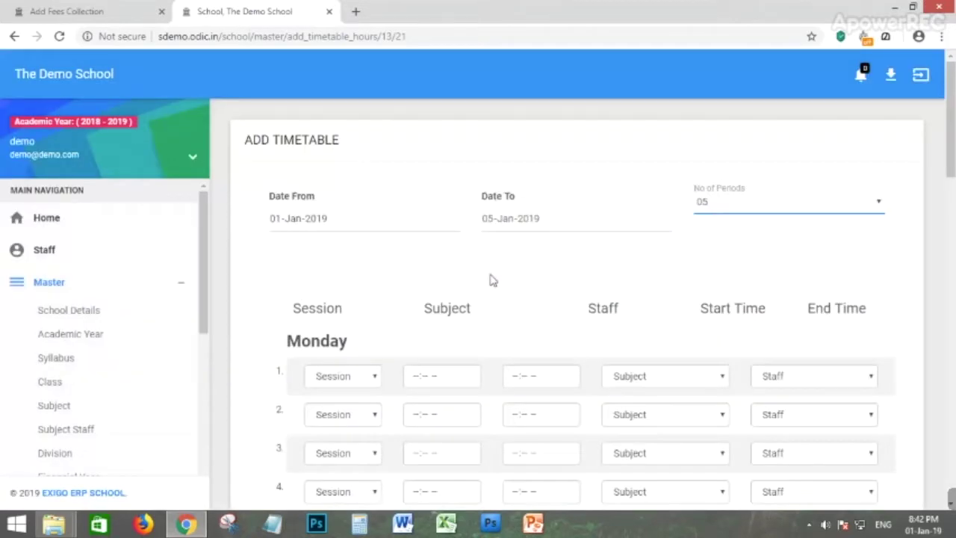
Set Monday period 1 to session FN, from 08:42 PM to 04:42 PM.
scroll(386, 175, "down", 2)
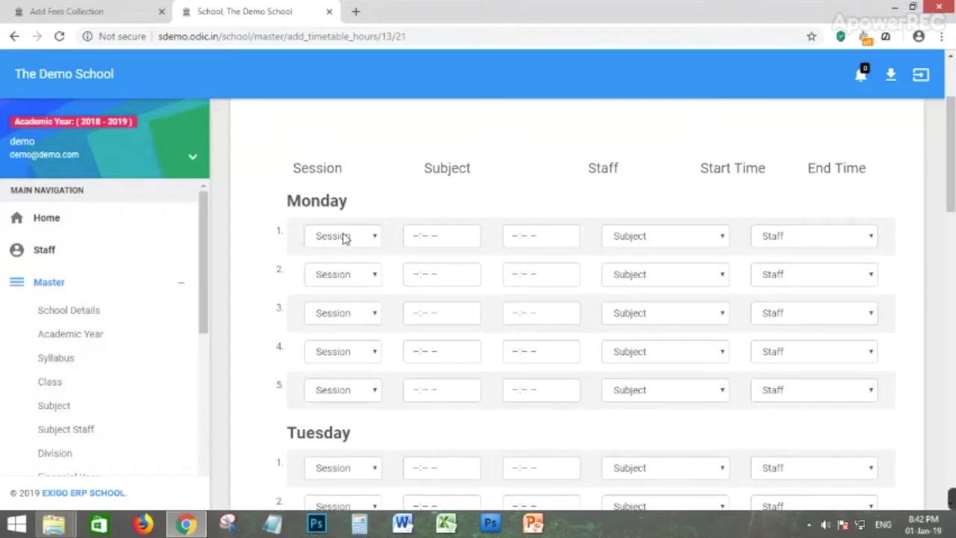
left_click(340, 240)
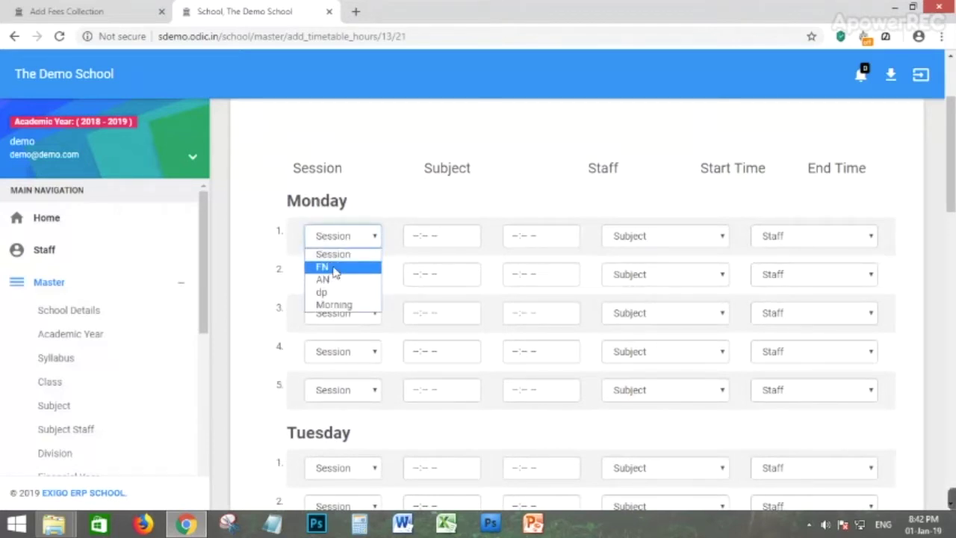
left_click(334, 269)
left_click(423, 239)
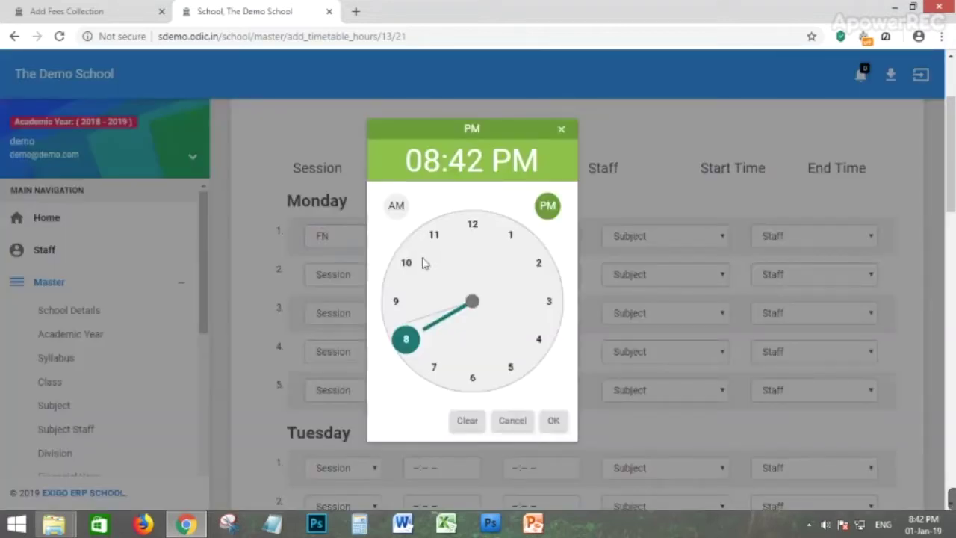
left_click(557, 422)
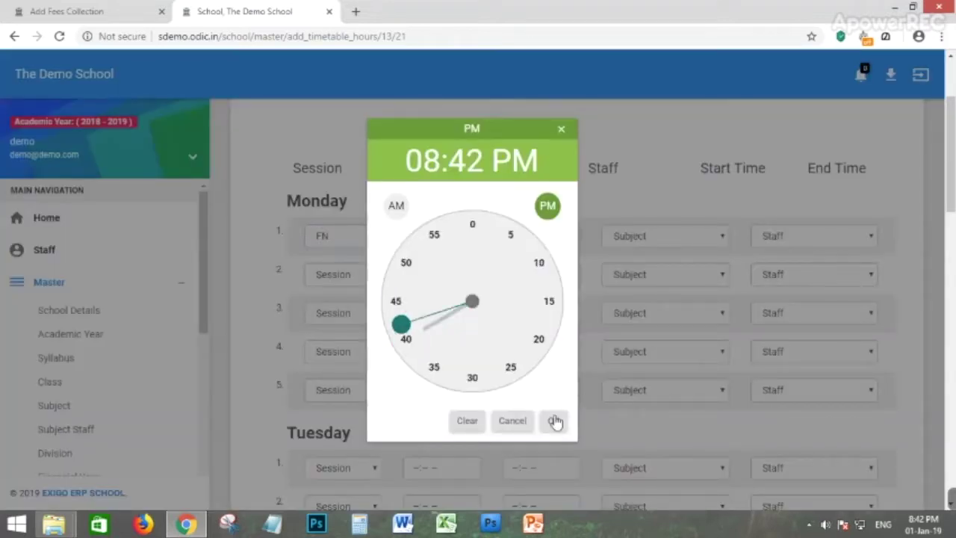
left_click(557, 421)
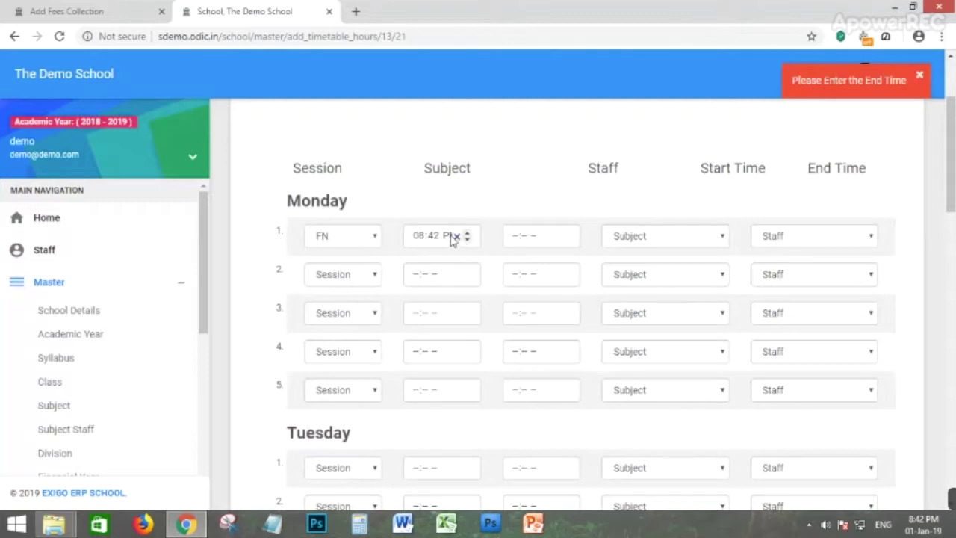
left_click(543, 247)
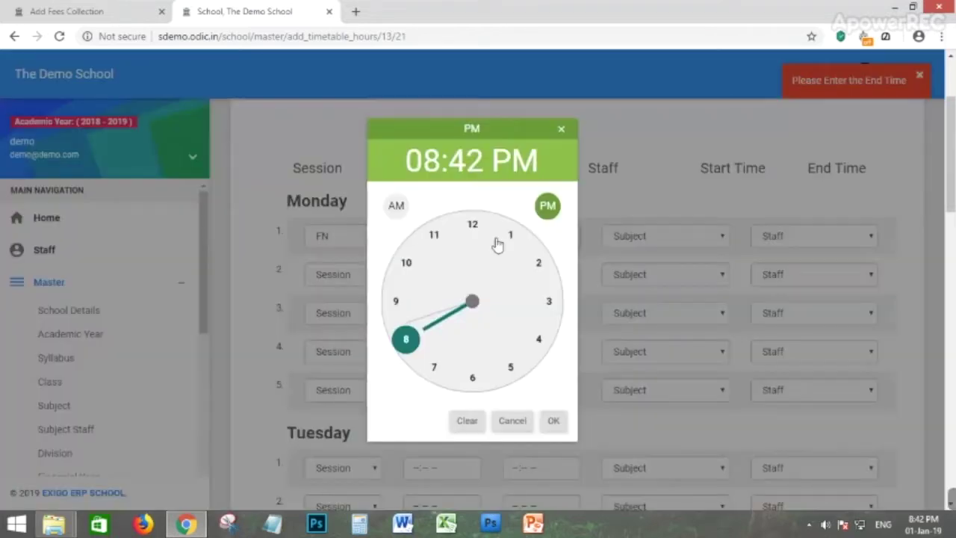
left_click(545, 347)
left_click(553, 423)
left_click(555, 423)
Look over the subject and staff choices, then save and confirm the timetable.
left_click(653, 239)
left_click(655, 239)
left_click(660, 239)
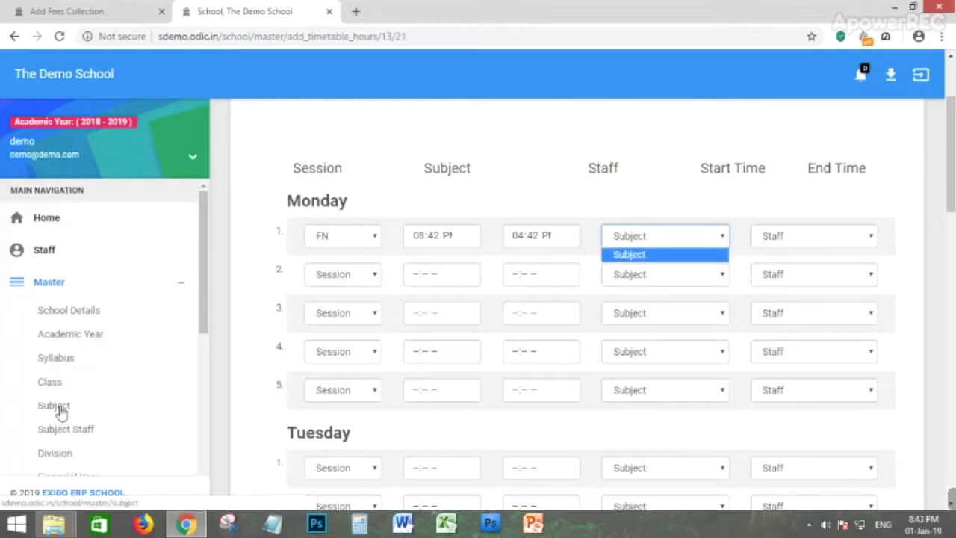
left_click(813, 239)
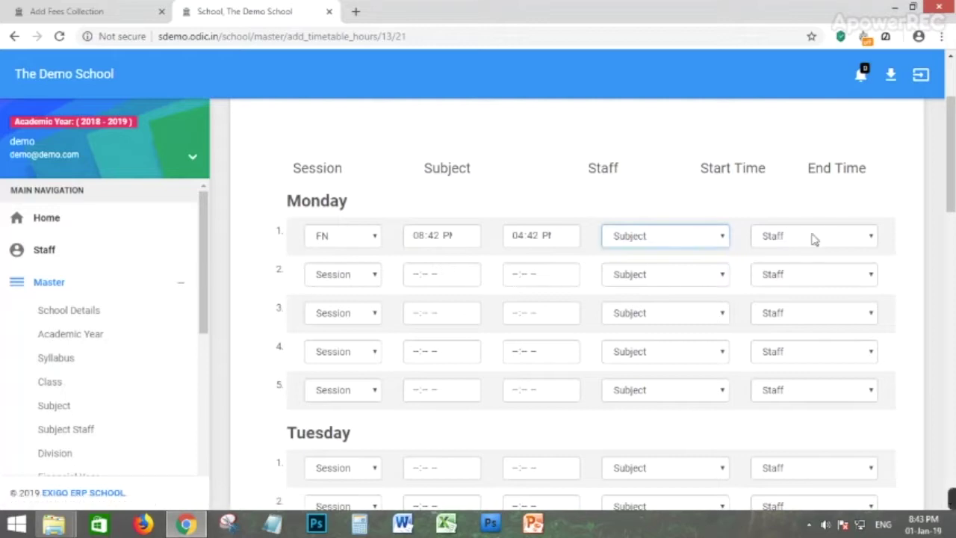
left_click(814, 239)
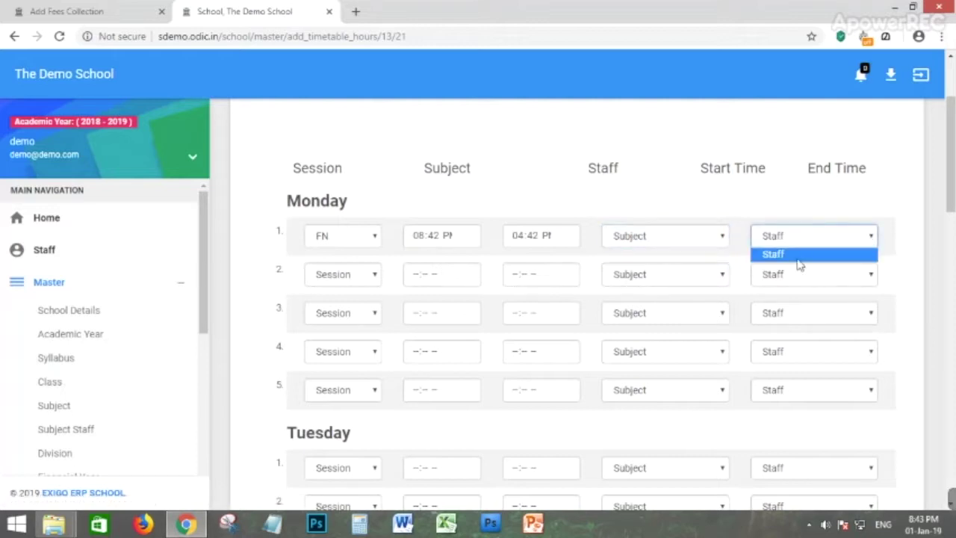
scroll(799, 265, "down", 8)
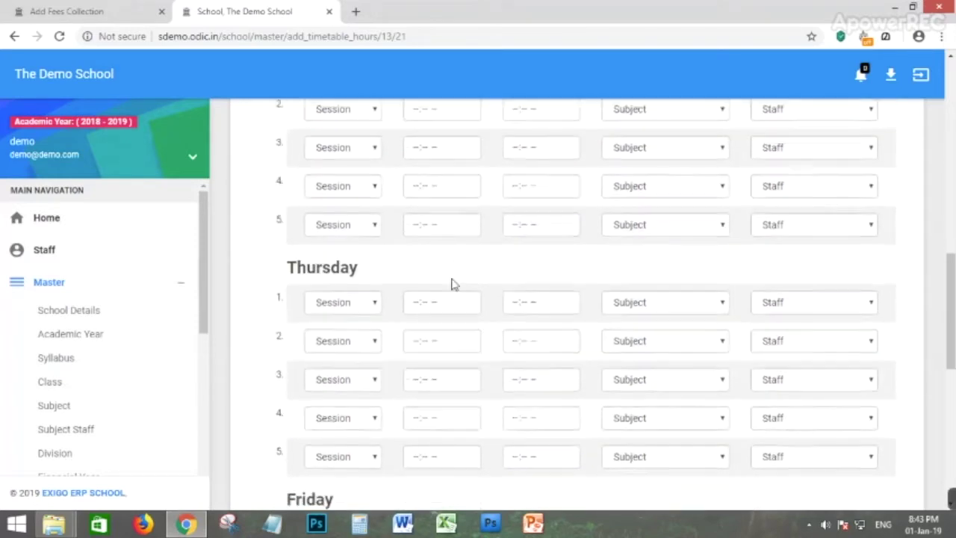
scroll(454, 268, "down", 3)
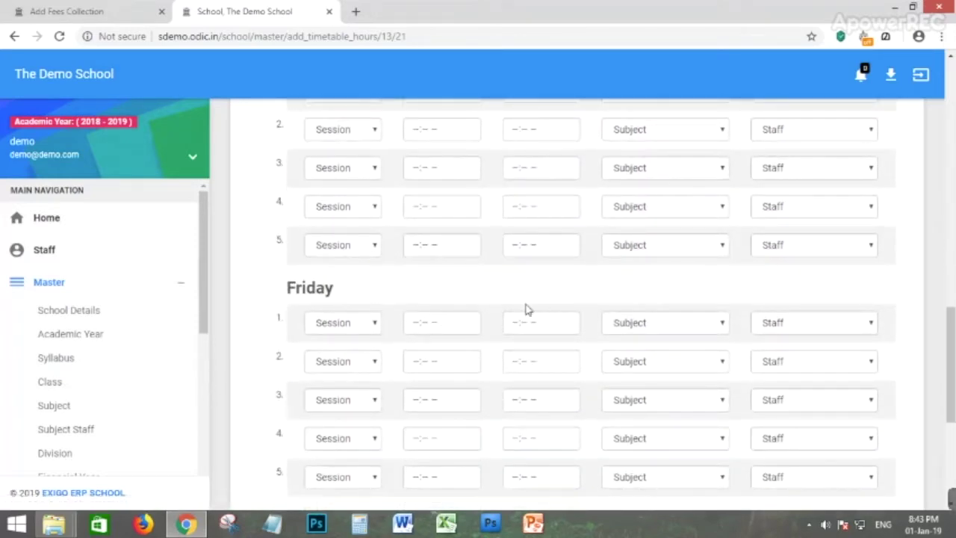
scroll(478, 328, "down", 7)
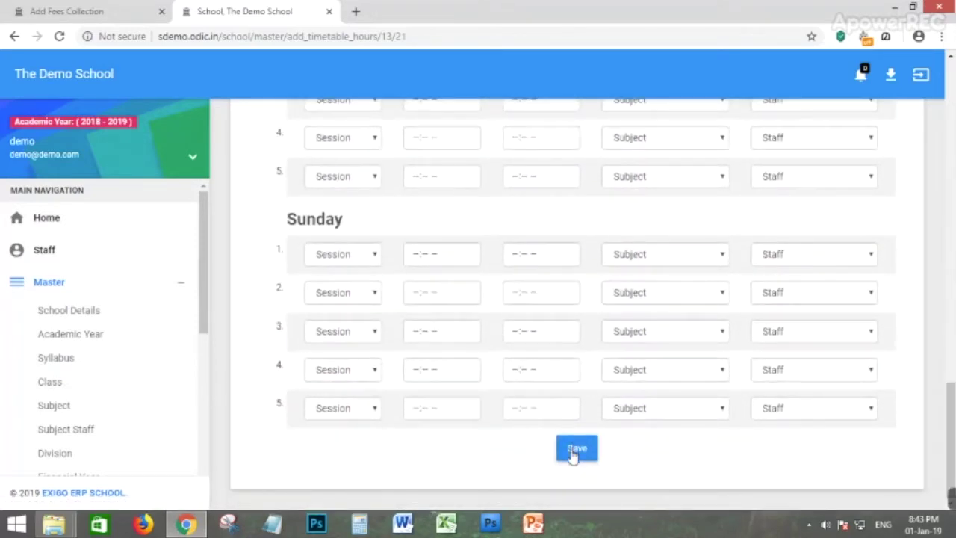
left_click(574, 451)
left_click(484, 353)
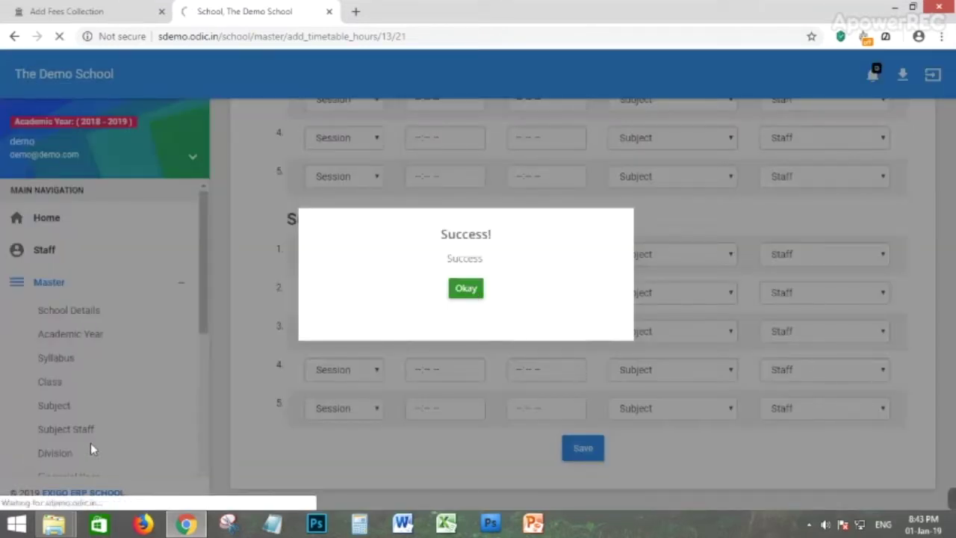
scroll(82, 387, "down", 4)
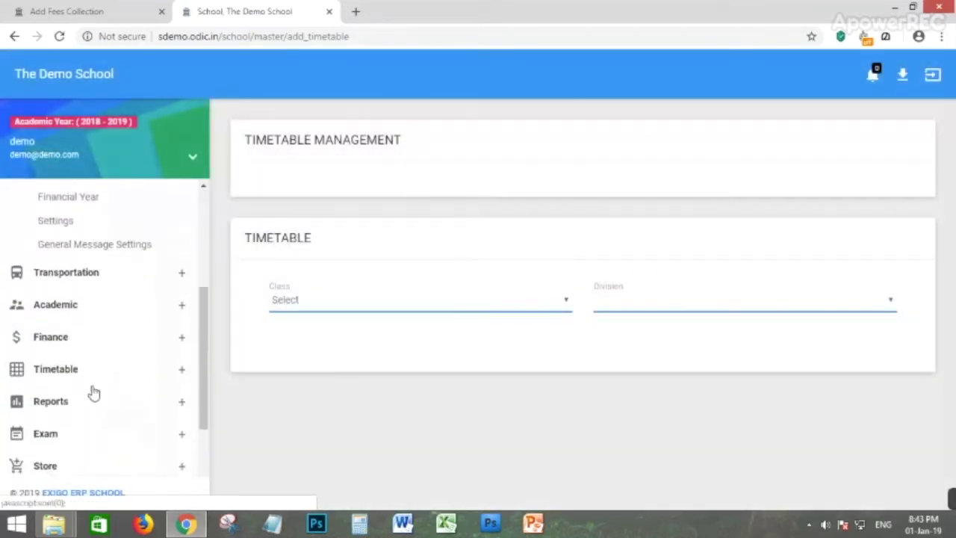
Open the Students Report from the Reports menu.
left_click(68, 368)
scroll(71, 366, "down", 2)
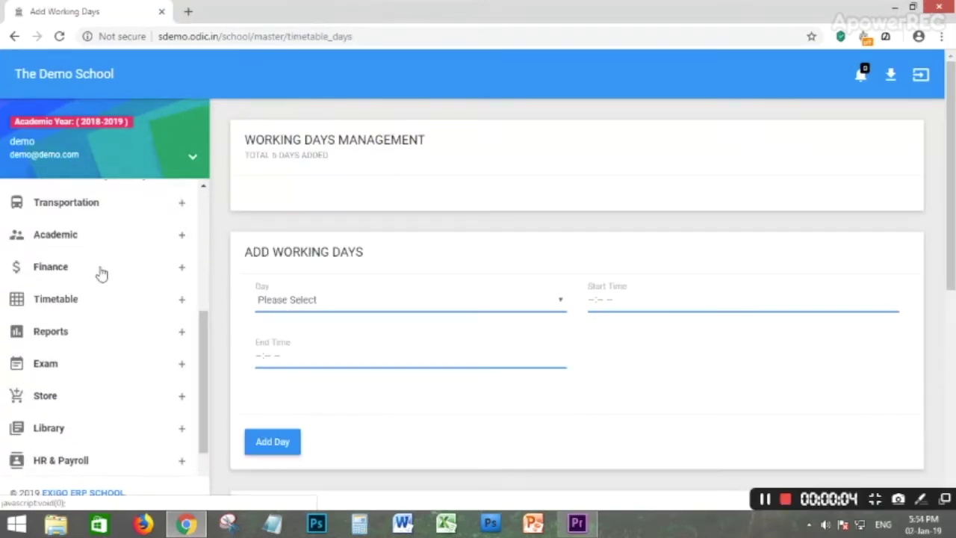
left_click(26, 335)
scroll(68, 299, "down", 5)
scroll(60, 310, "up", 3)
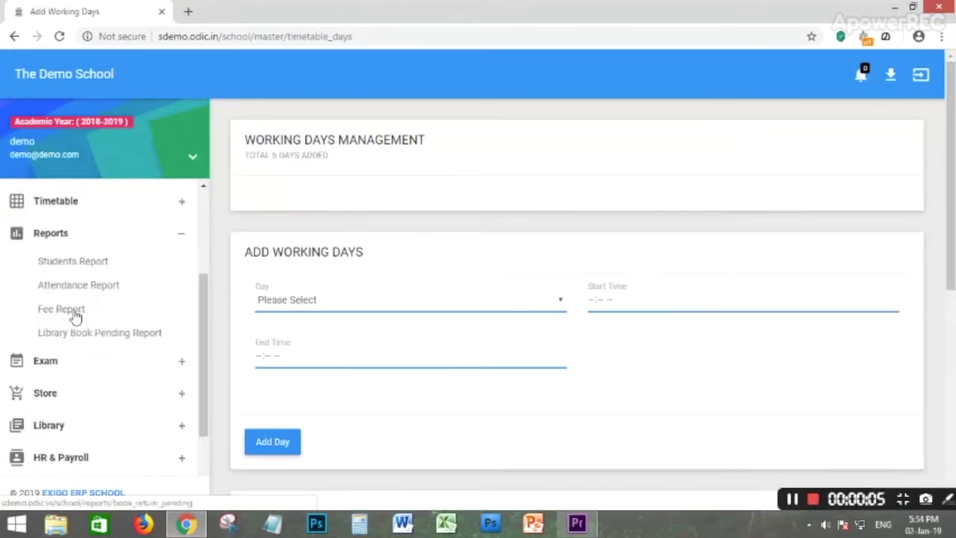
left_click(77, 265)
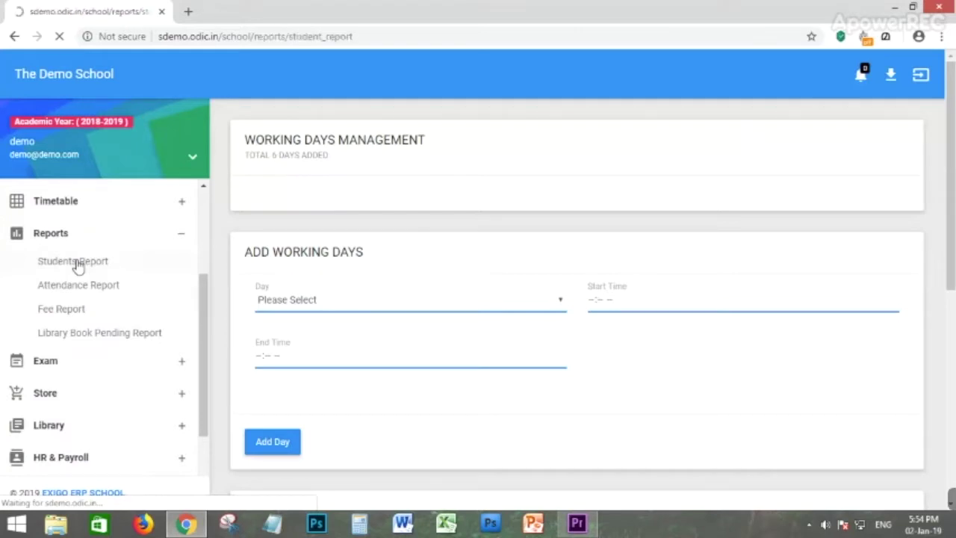
scroll(432, 362, "down", 2)
scroll(432, 362, "down", 2)
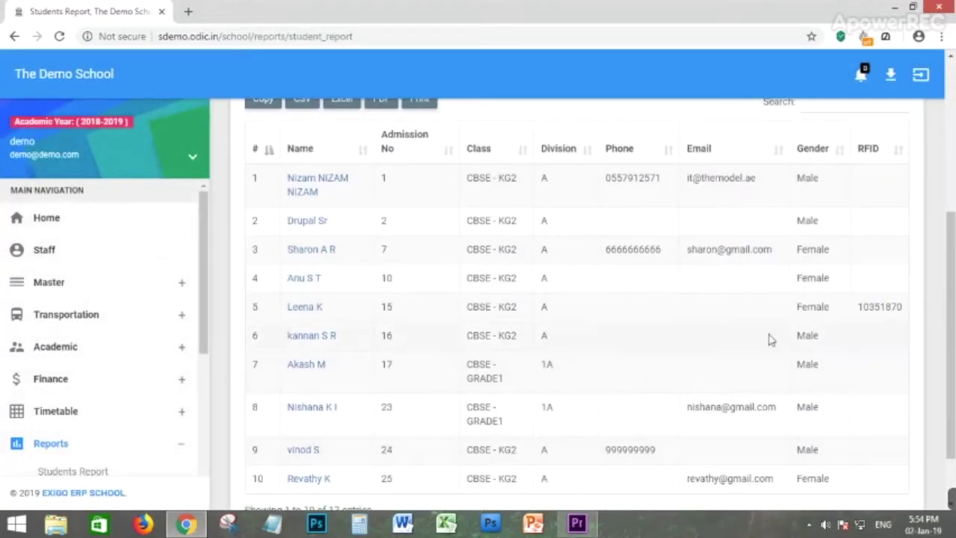
scroll(811, 336, "up", 3)
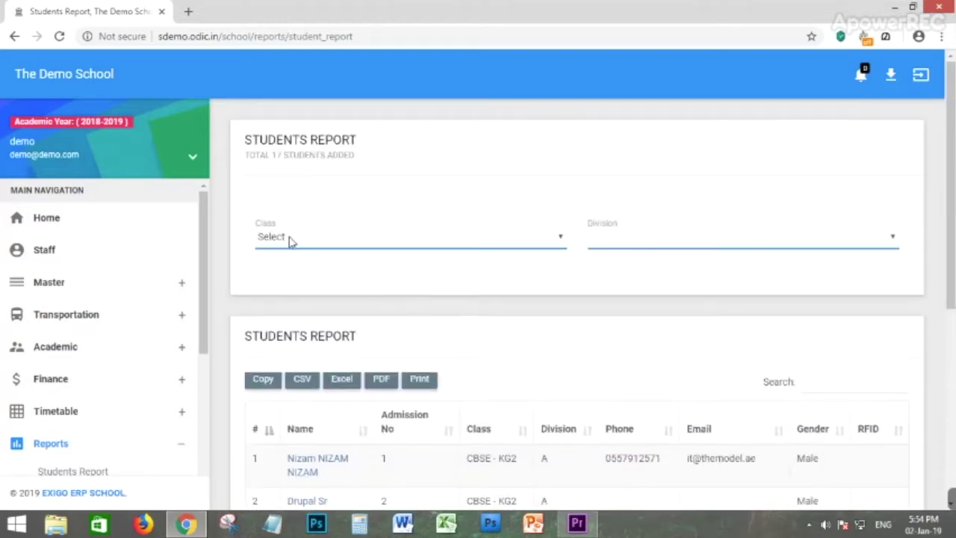
Filter the students report to CBSE - GRADE1, division 1A, showing three students.
left_click(291, 239)
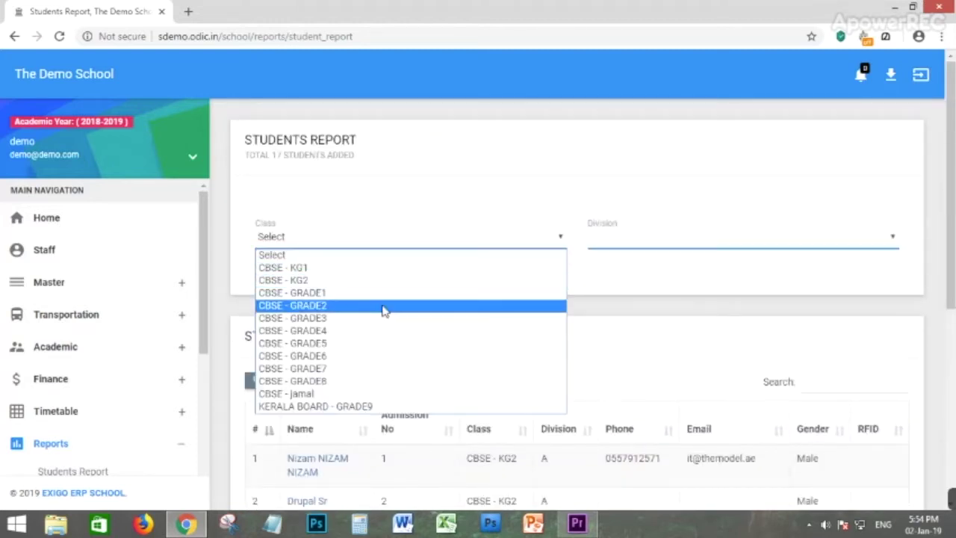
left_click(325, 293)
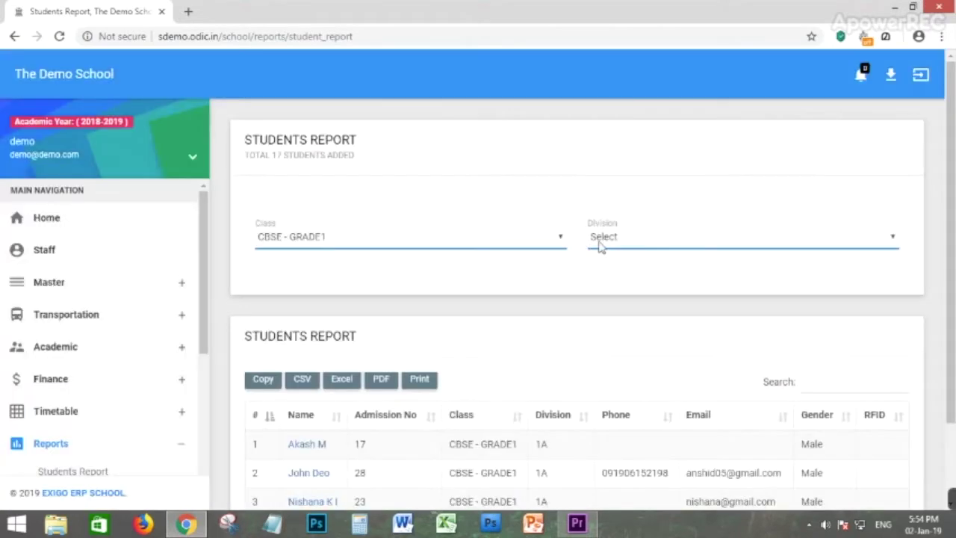
left_click(600, 240)
left_click(603, 271)
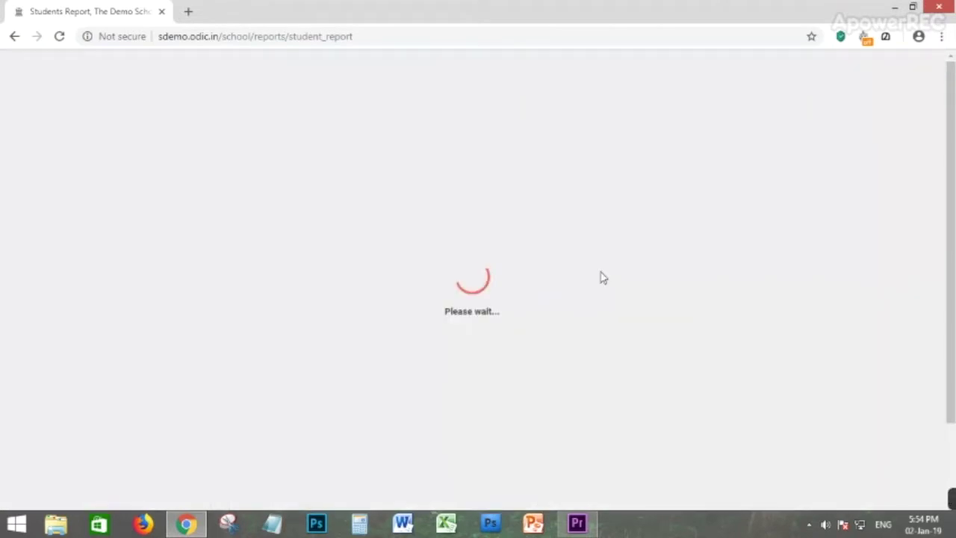
scroll(480, 381, "down", 2)
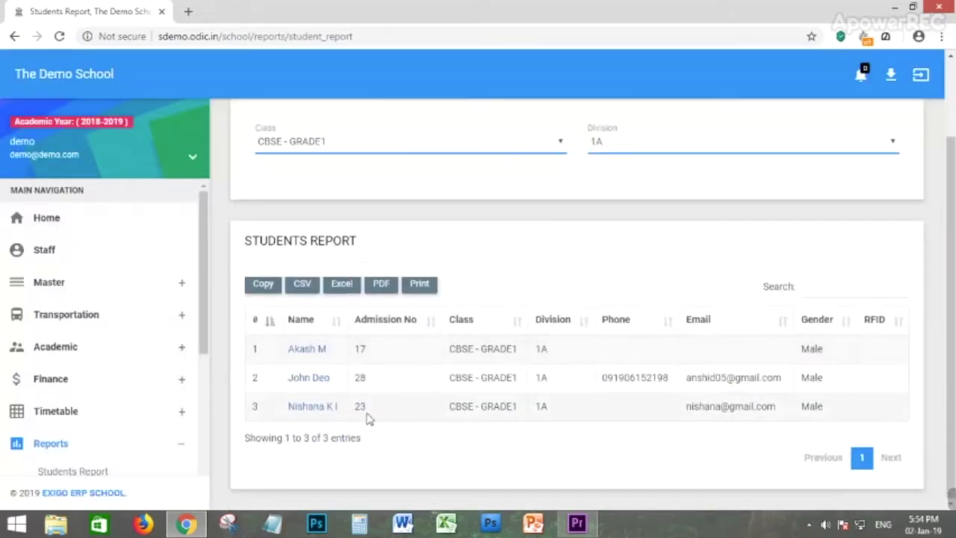
scroll(480, 299, "up", 2)
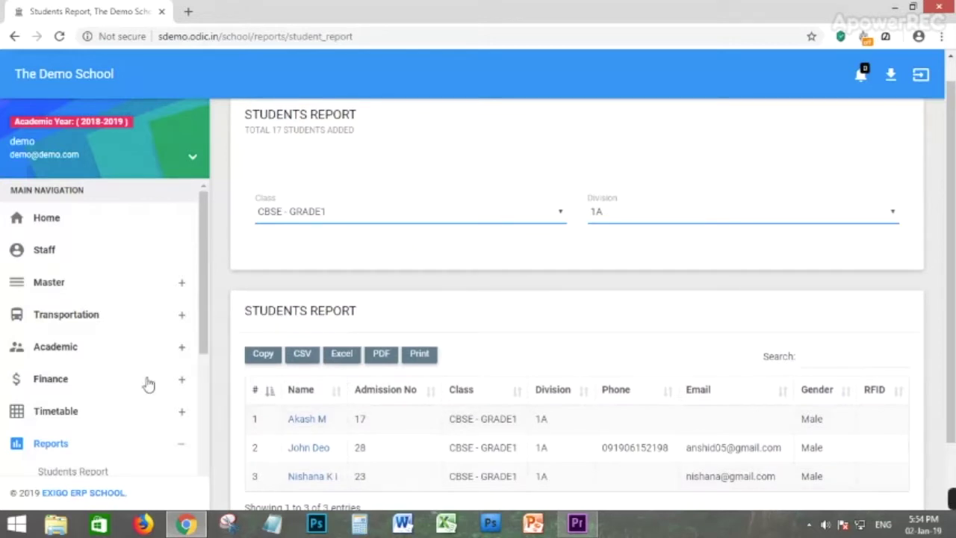
scroll(81, 374, "down", 3)
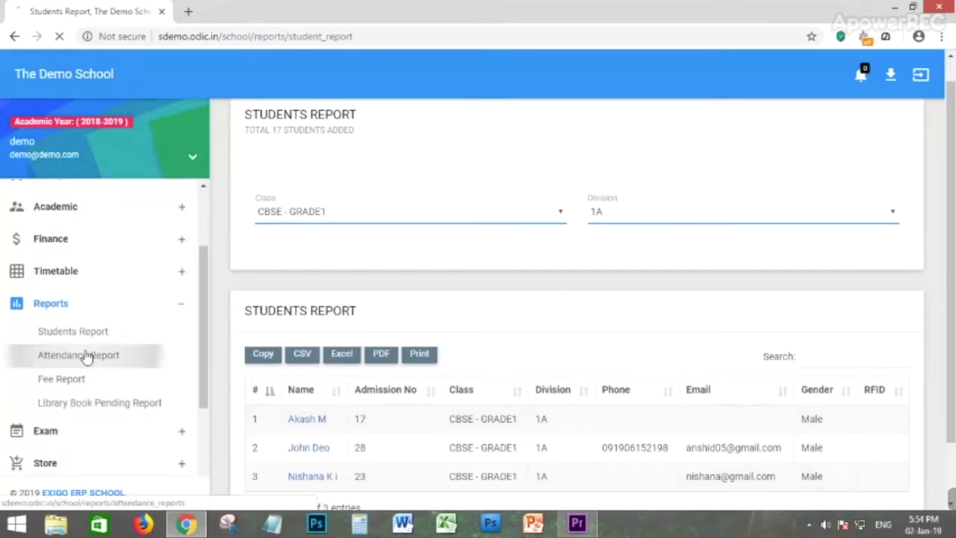
left_click(90, 354)
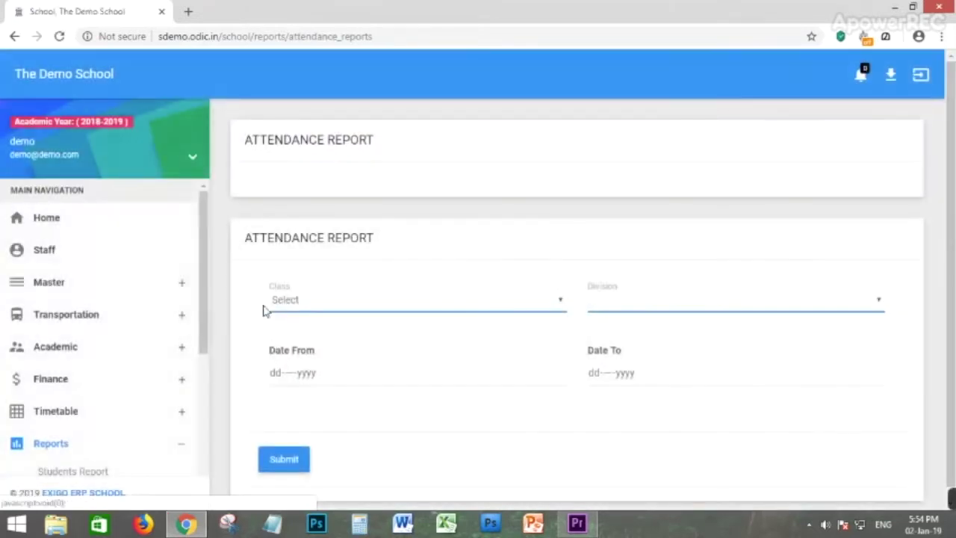
Set the attendance report class to CBSE - GRADE1 and division 1A.
left_click(321, 301)
left_click(322, 342)
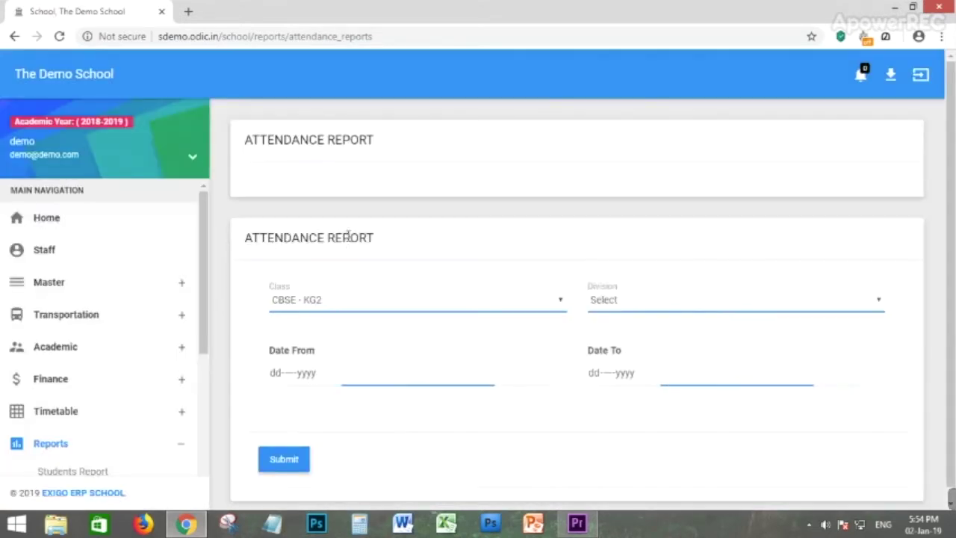
left_click(337, 311)
left_click(380, 363)
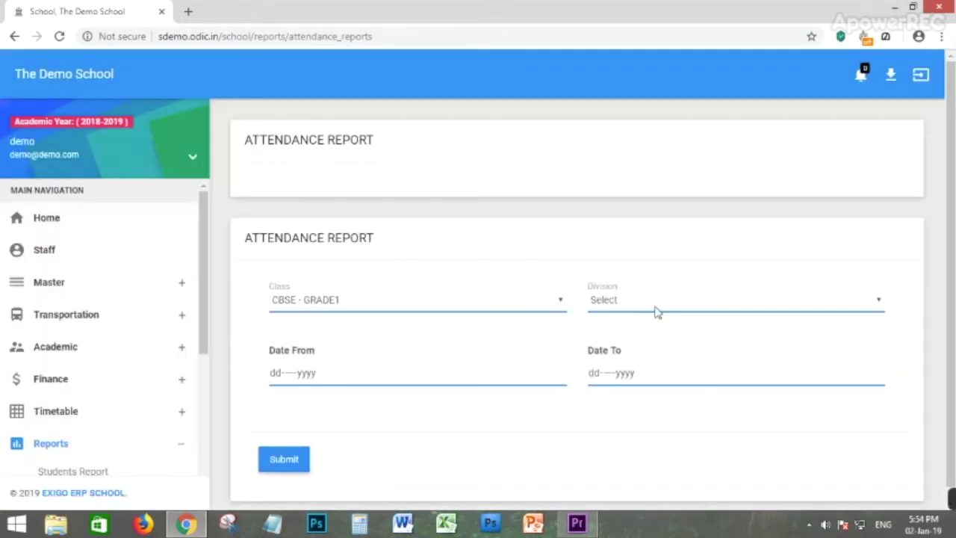
left_click(656, 300)
left_click(610, 332)
Run the report for 01-Jan-2019 to 31-Jan-2019, which returns No Data Available.
left_click(289, 374)
left_click(418, 288)
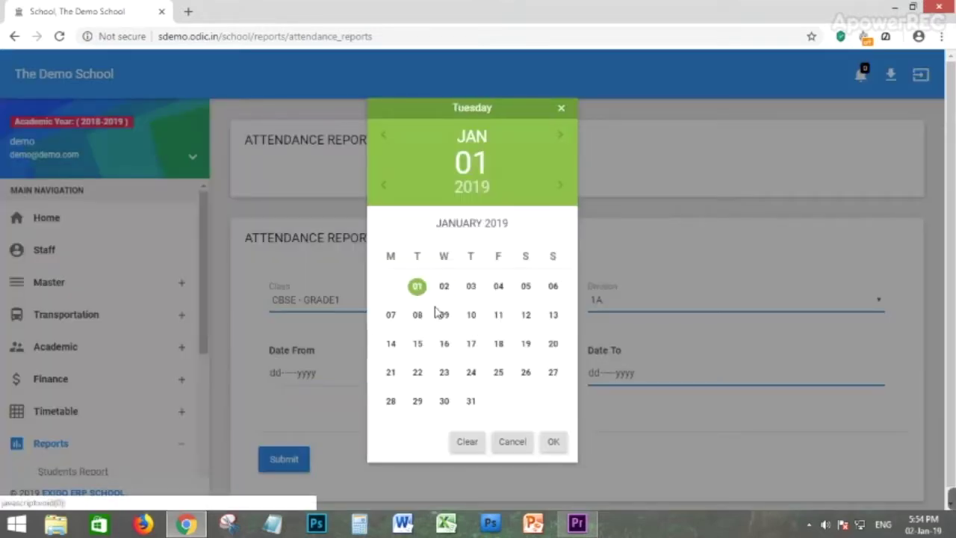
left_click(552, 441)
left_click(647, 375)
left_click(470, 402)
left_click(552, 444)
left_click(291, 461)
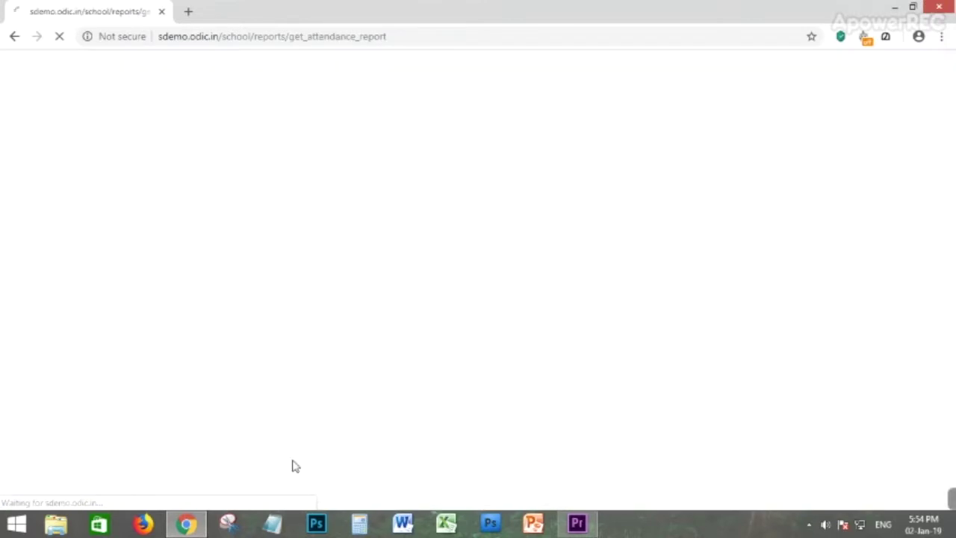
scroll(407, 353, "down", 1)
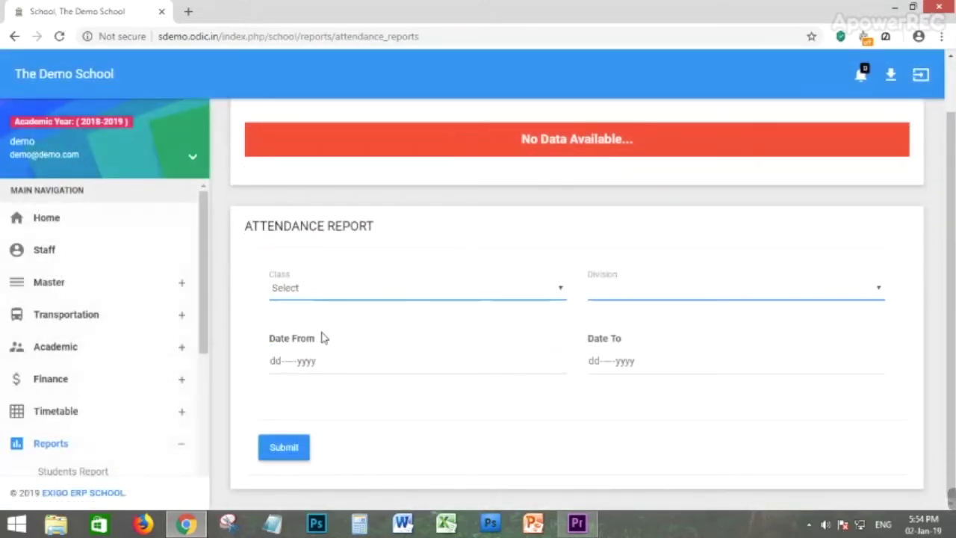
scroll(32, 411, "down", 2)
Generate the Fee Report for CBSE - GRADE1, division 1A.
left_click(59, 385)
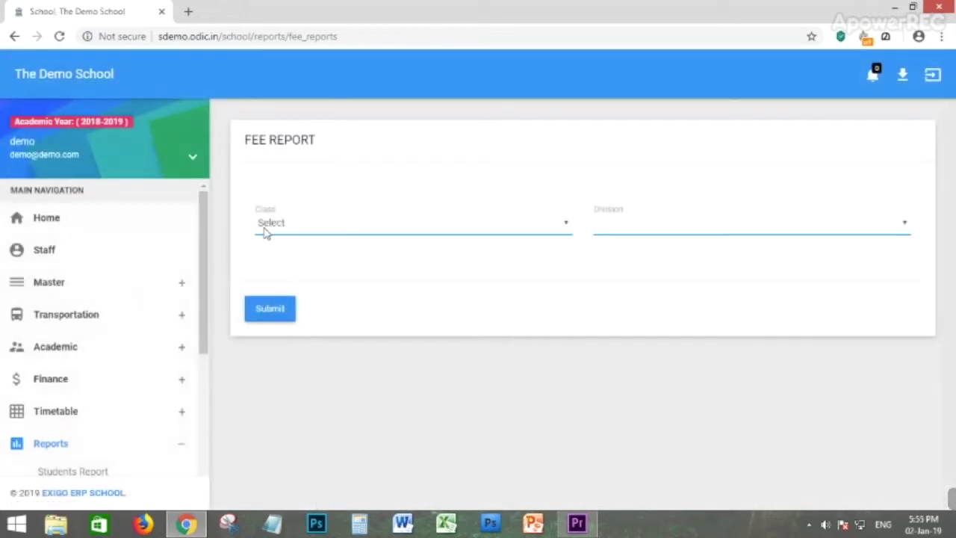
left_click(267, 228)
left_click(312, 280)
left_click(662, 227)
left_click(646, 252)
left_click(268, 310)
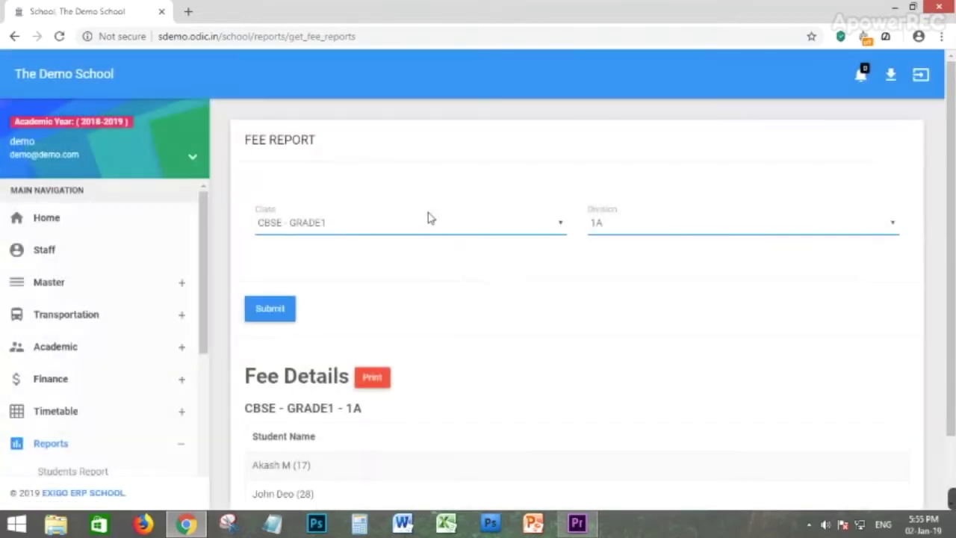
scroll(431, 302, "down", 1)
scroll(15, 425, "down", 1)
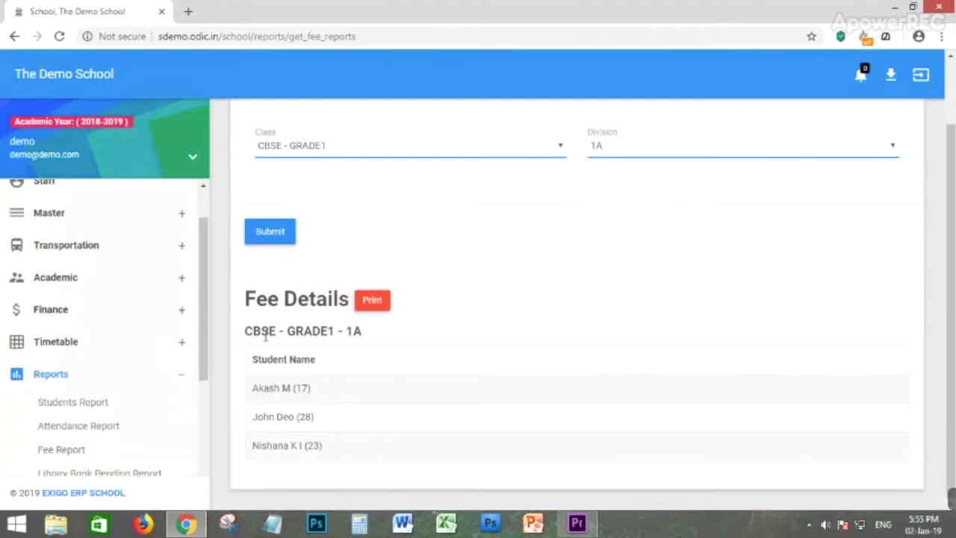
scroll(82, 412, "down", 1)
Run the Library Book Pending Report for the Last 1 Month period.
left_click(86, 404)
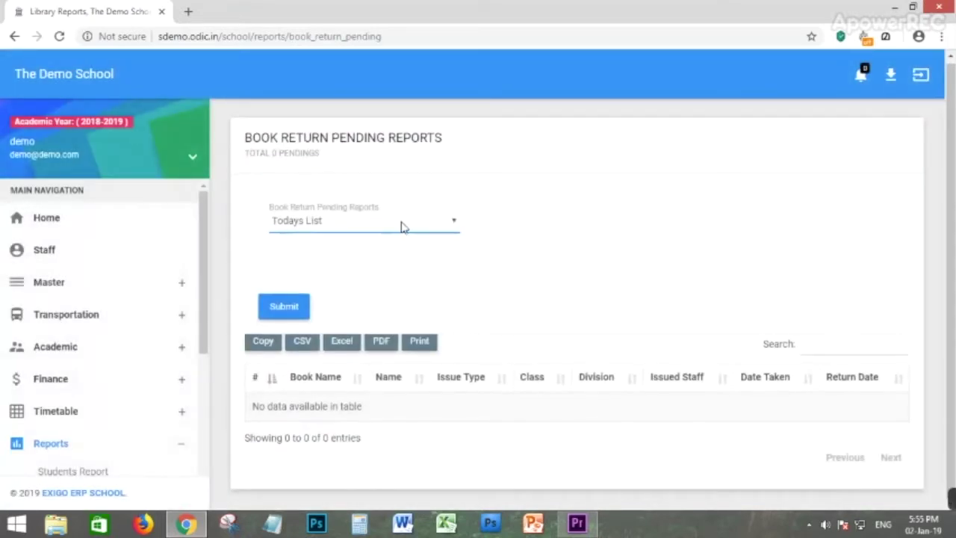
left_click(401, 227)
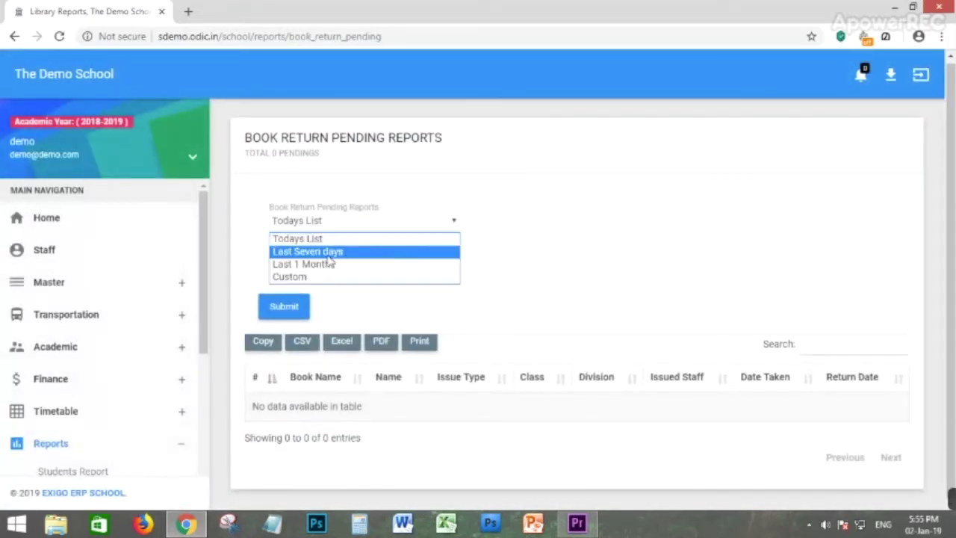
left_click(327, 256)
left_click(394, 233)
left_click(334, 269)
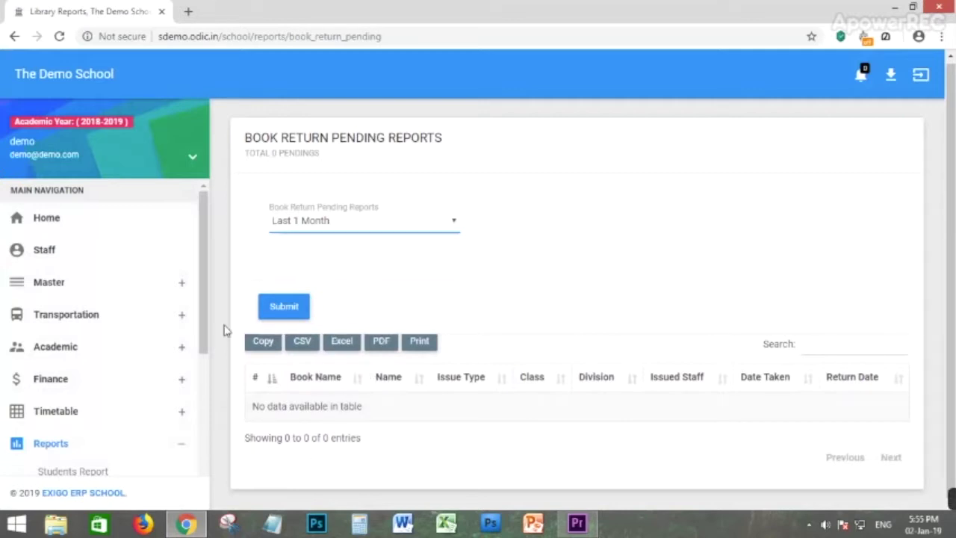
left_click(302, 315)
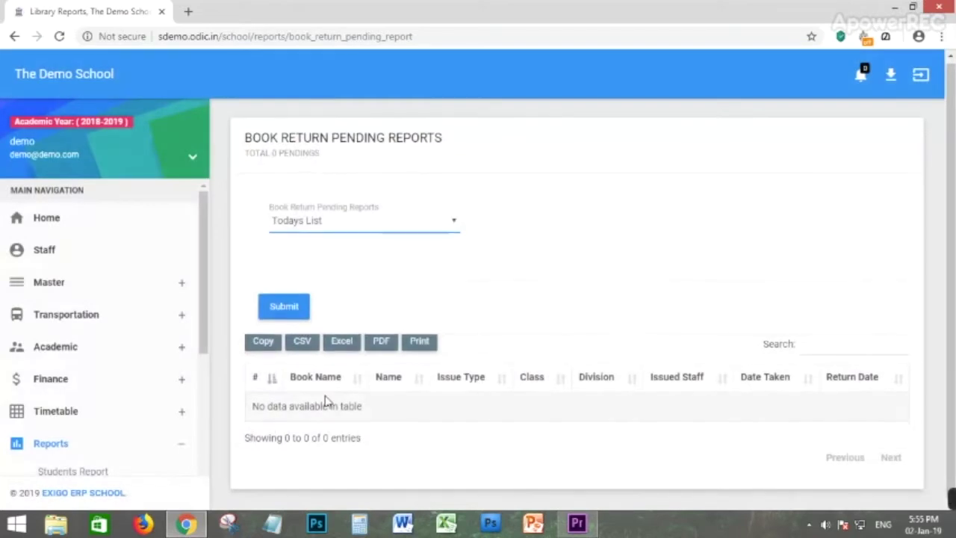
left_click_drag(248, 409, 423, 410)
left_click(197, 418)
scroll(92, 352, "down", 2)
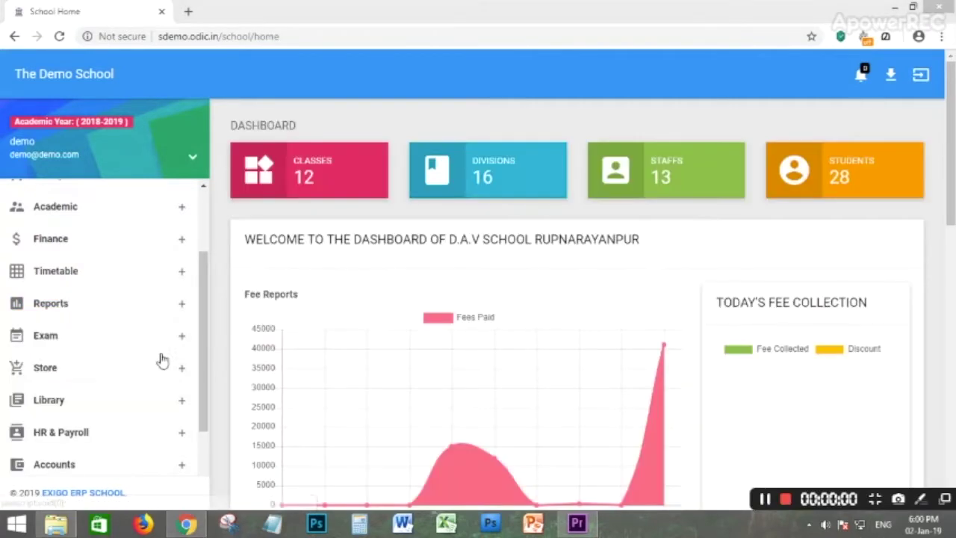
Go to Exam > Exam Type and place the cursor in the Exam Type Name field.
left_click(45, 337)
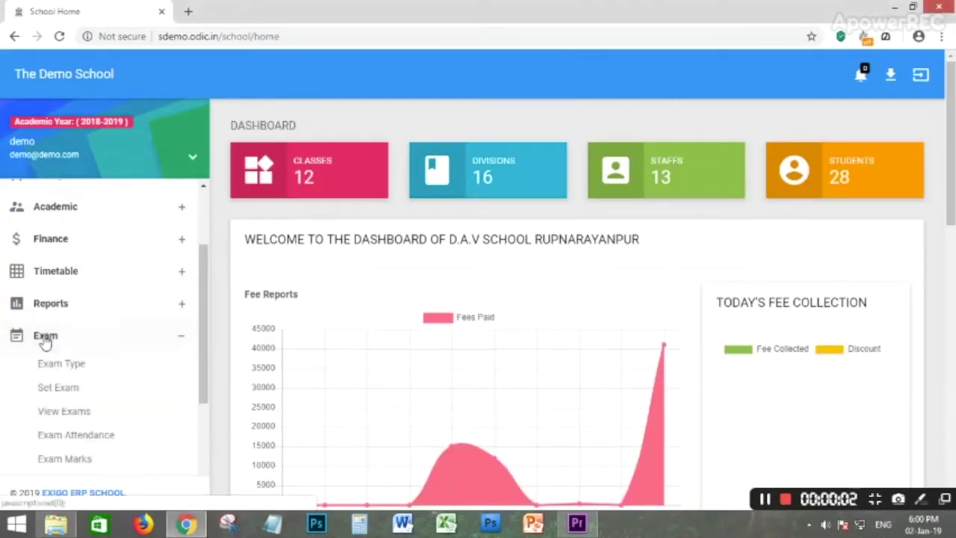
left_click(58, 365)
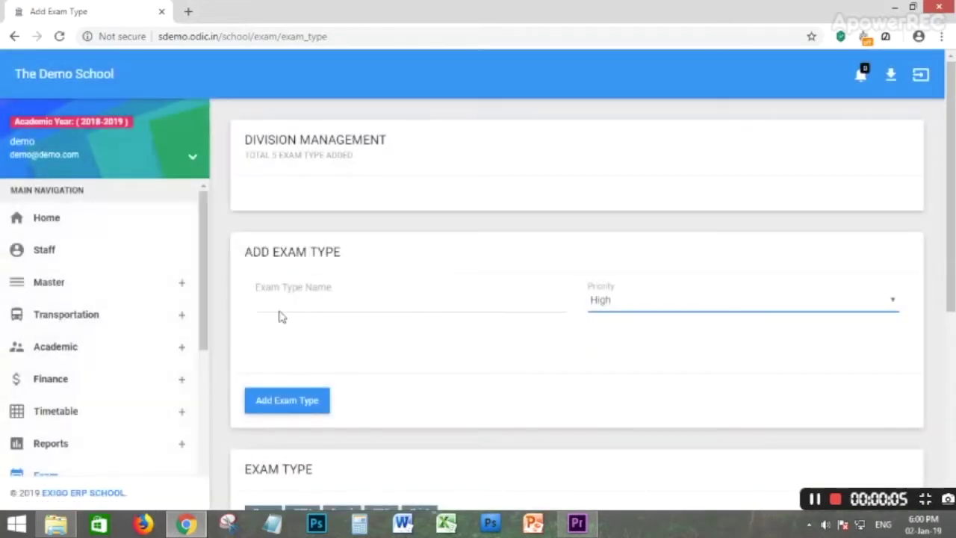
left_click(287, 302)
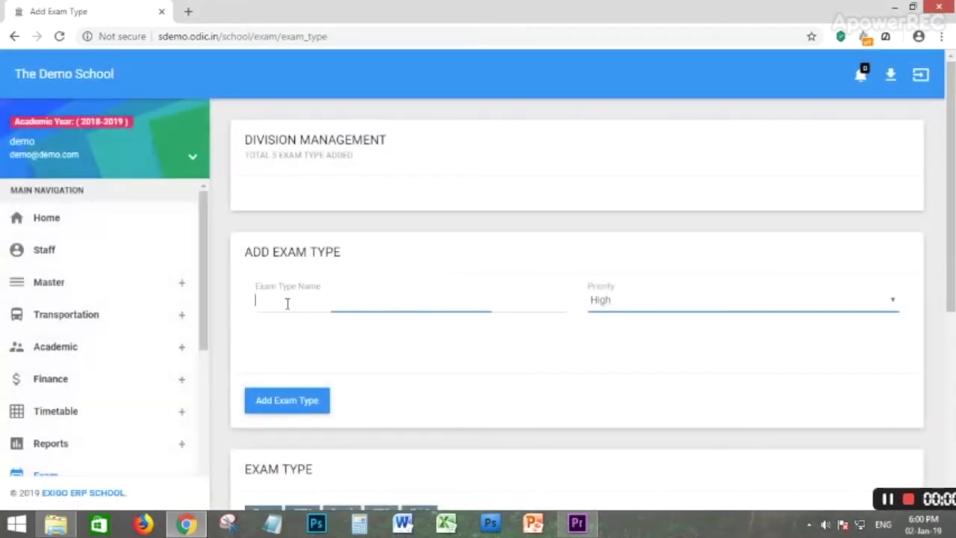
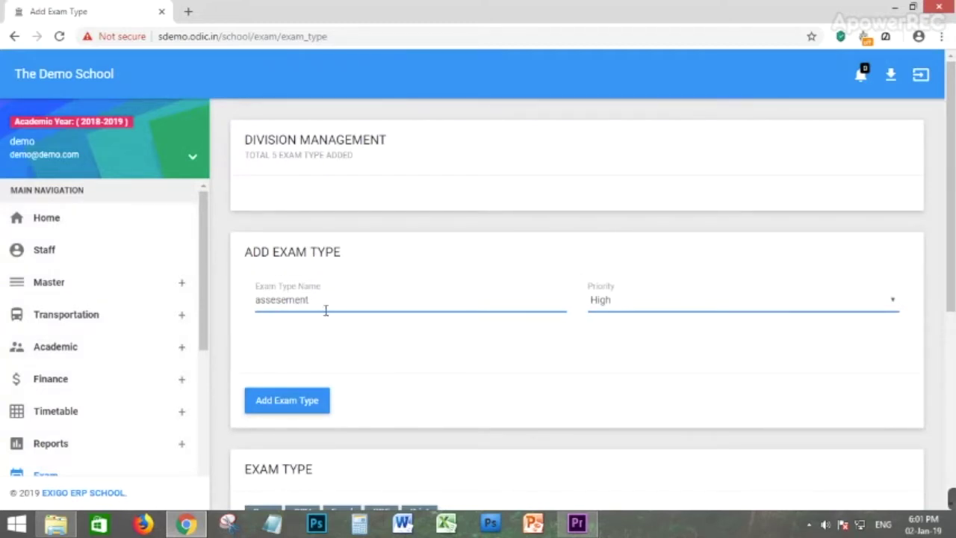
Save the High-priority exam type 'assesement' and dismiss the success message.
scroll(322, 306, "down", 2)
left_click(296, 263)
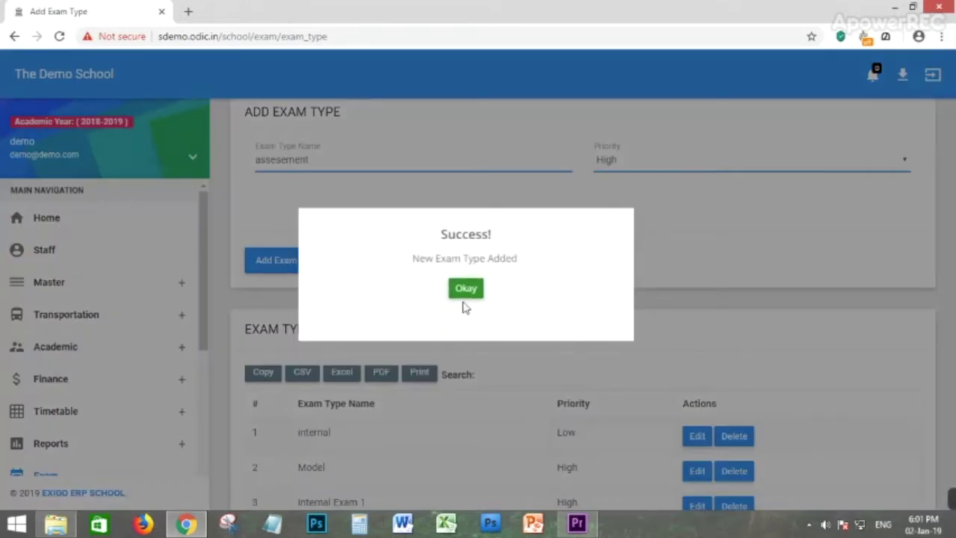
left_click(464, 295)
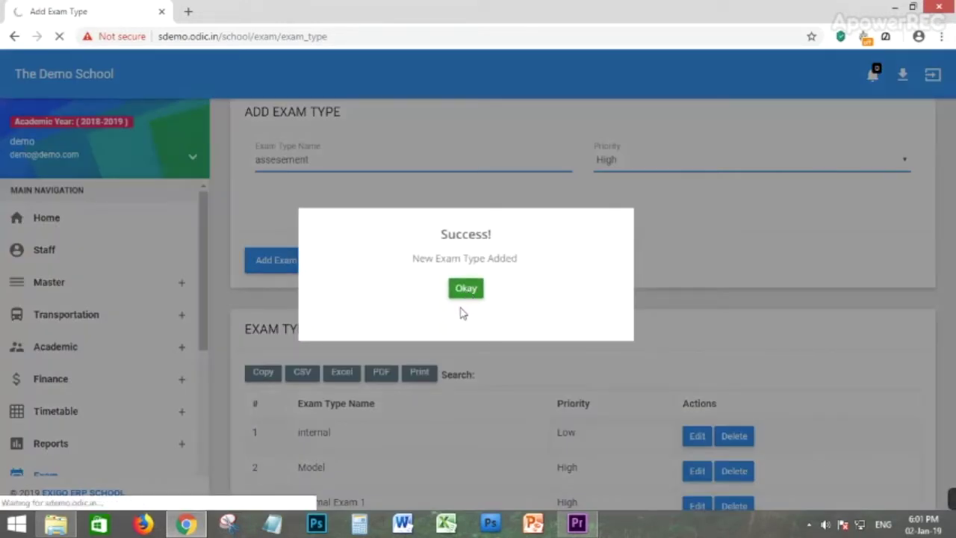
Check the new 'assesement' row in the exam type list, then go to Exam > Set Exam.
scroll(370, 299, "down", 2)
scroll(292, 315, "down", 1)
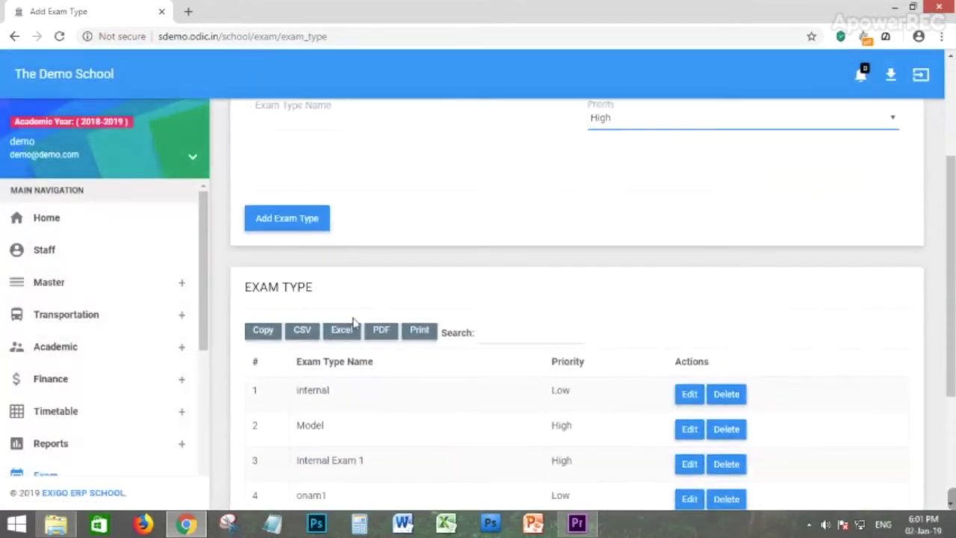
scroll(359, 280, "up", 1)
scroll(428, 243, "up", 2)
scroll(432, 304, "down", 5)
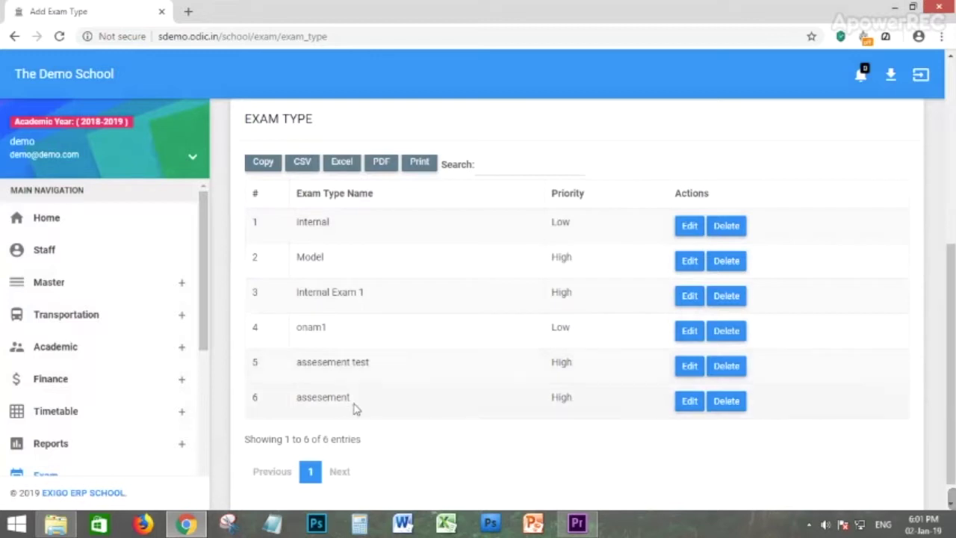
left_click_drag(351, 399, 308, 401)
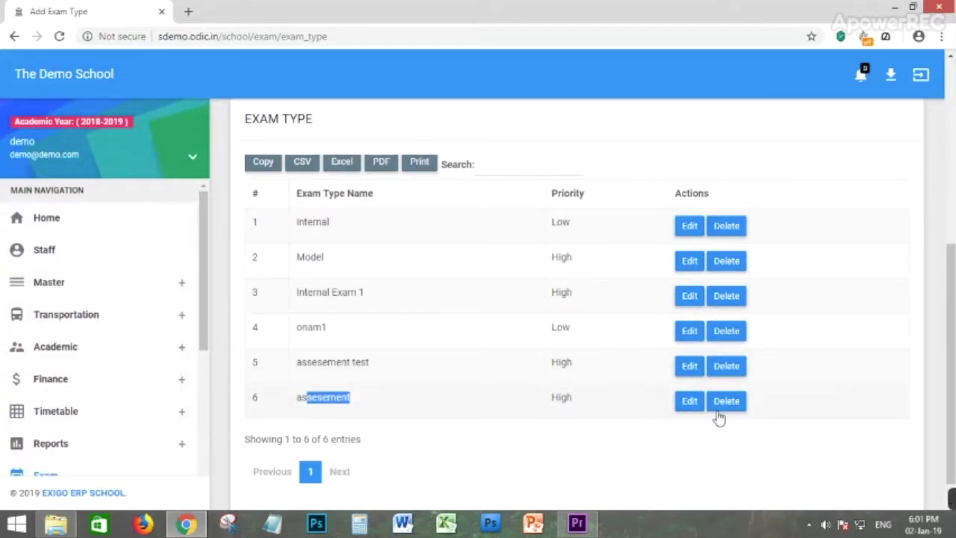
scroll(108, 324, "down", 3)
left_click(68, 317)
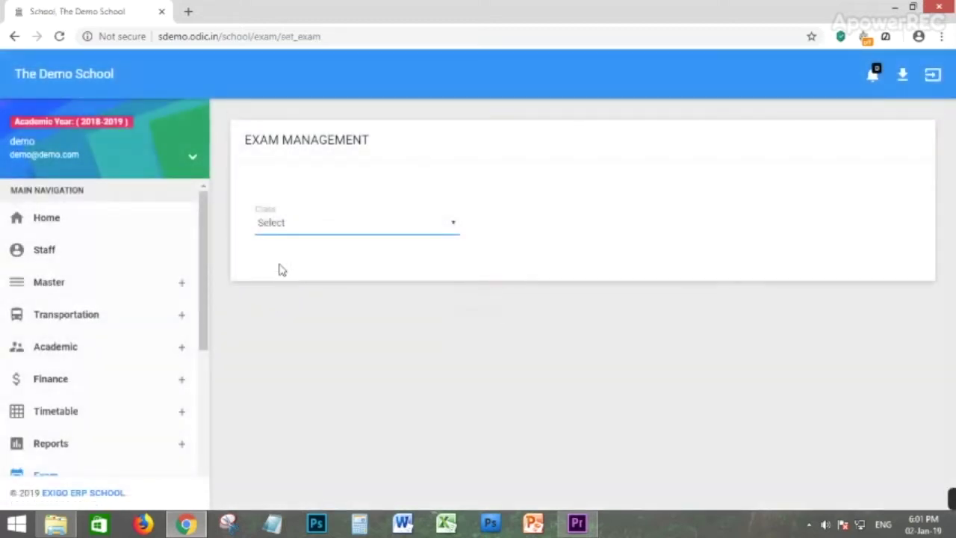
Select class CBSE - GRADE1 and exam type assesement, and enter the exam name.
left_click(296, 225)
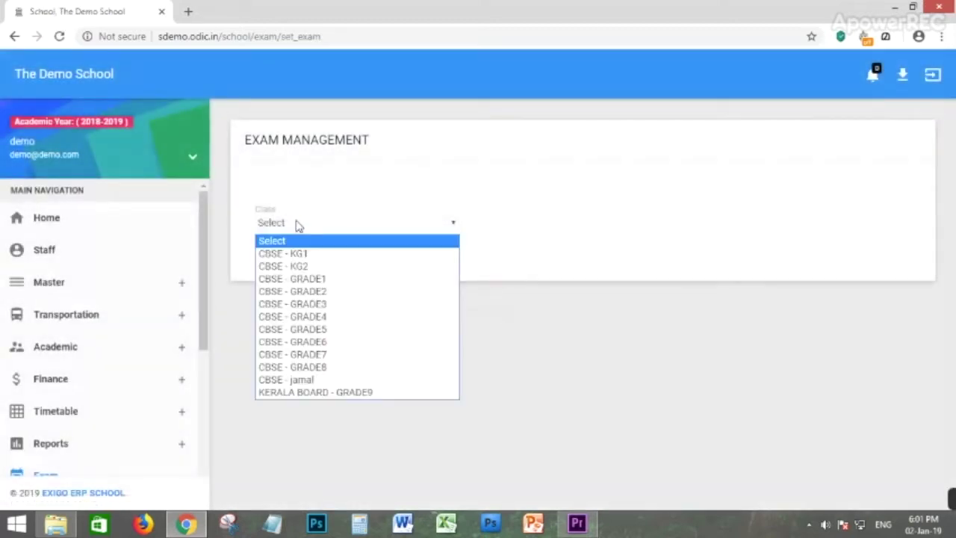
left_click(319, 279)
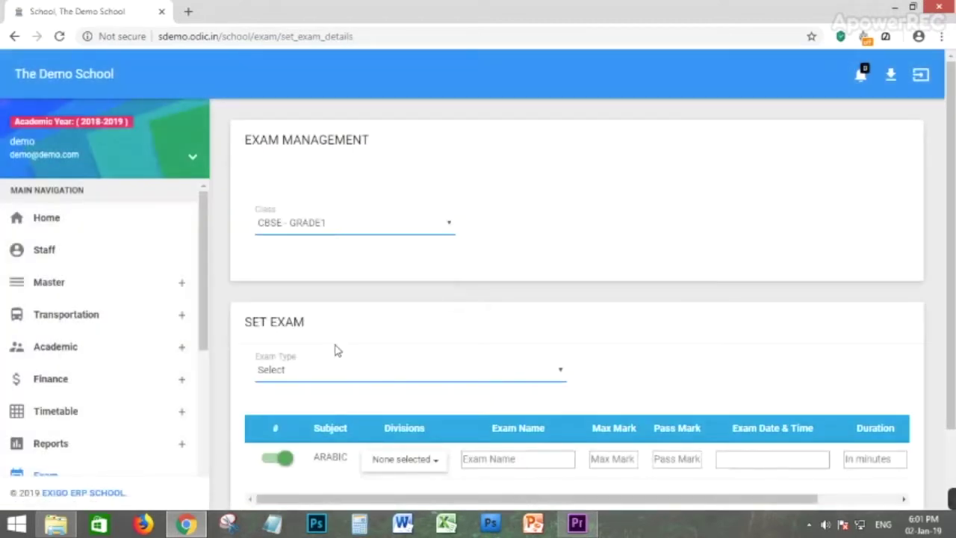
left_click(333, 374)
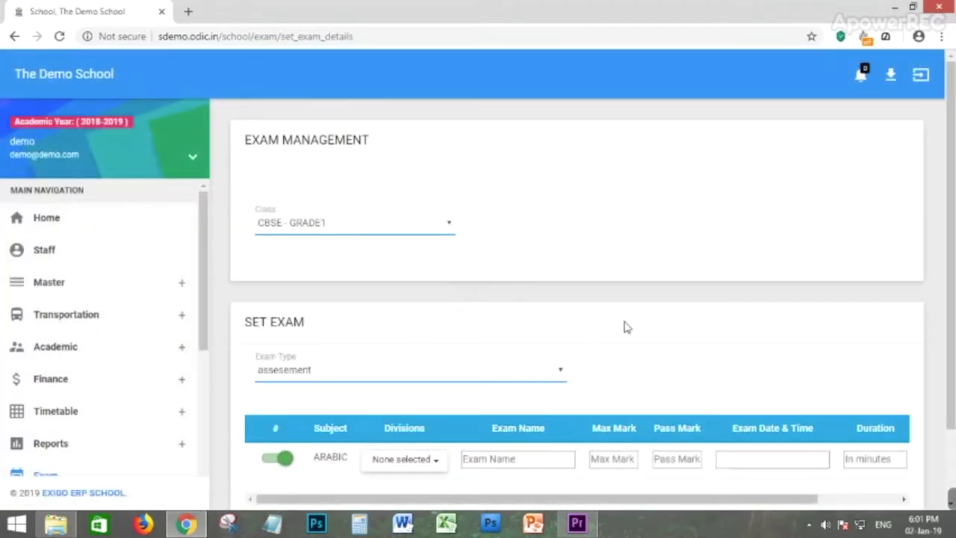
scroll(553, 351, "down", 2)
type("as")
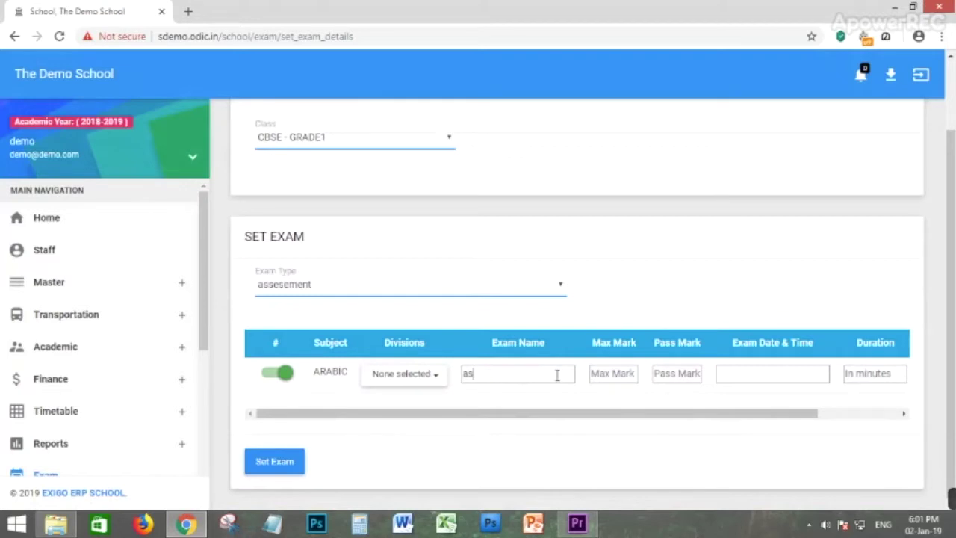
key("BackSpace")
key("BackSpace")
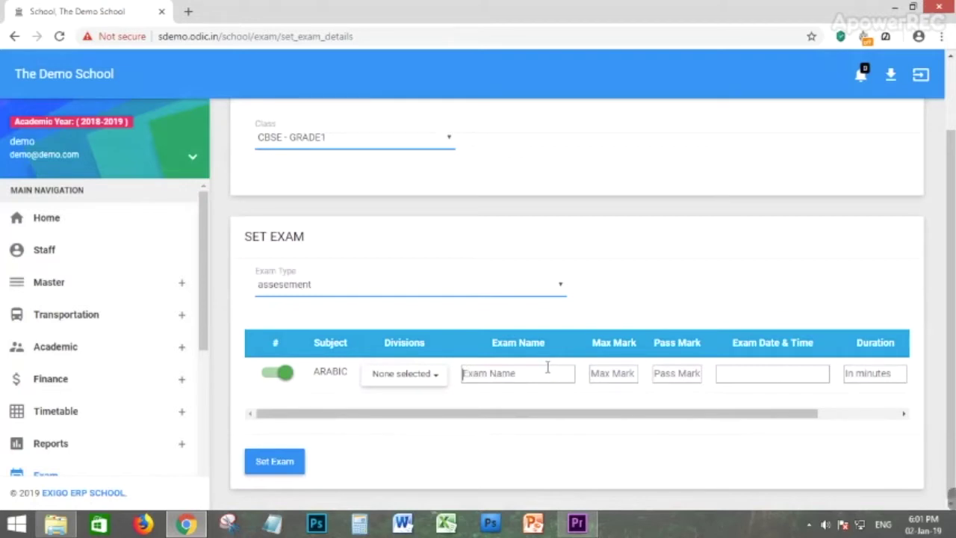
type("assese")
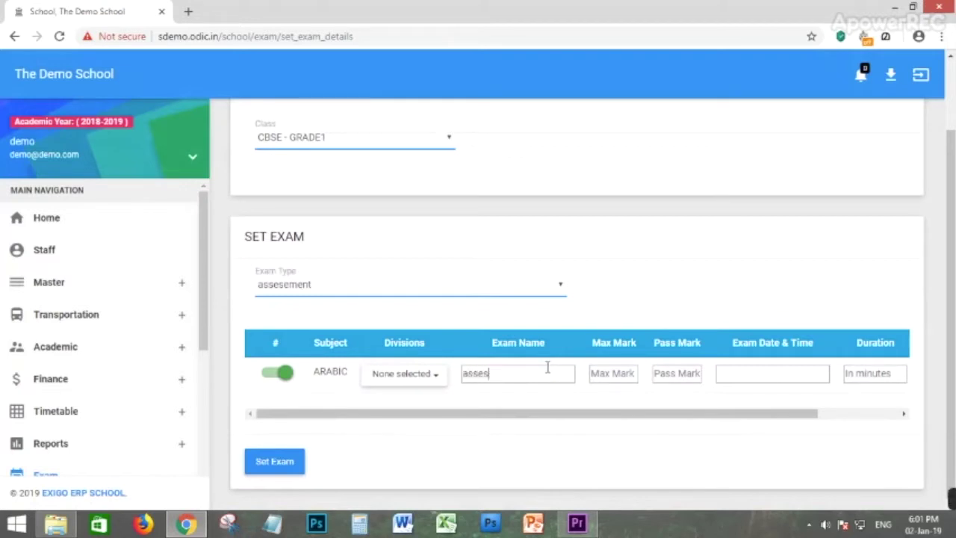
left_click(628, 371)
type("100")
key("Tab")
type("30")
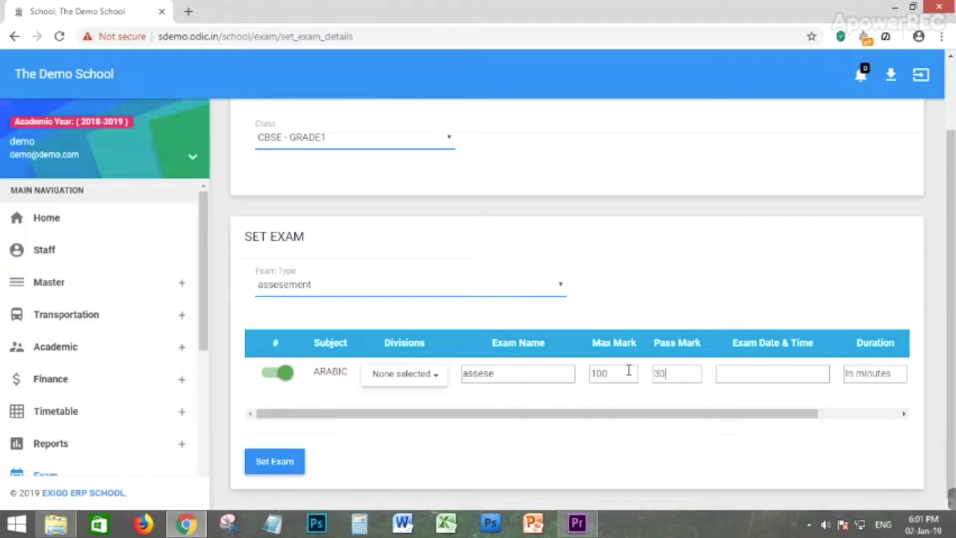
key("Tab")
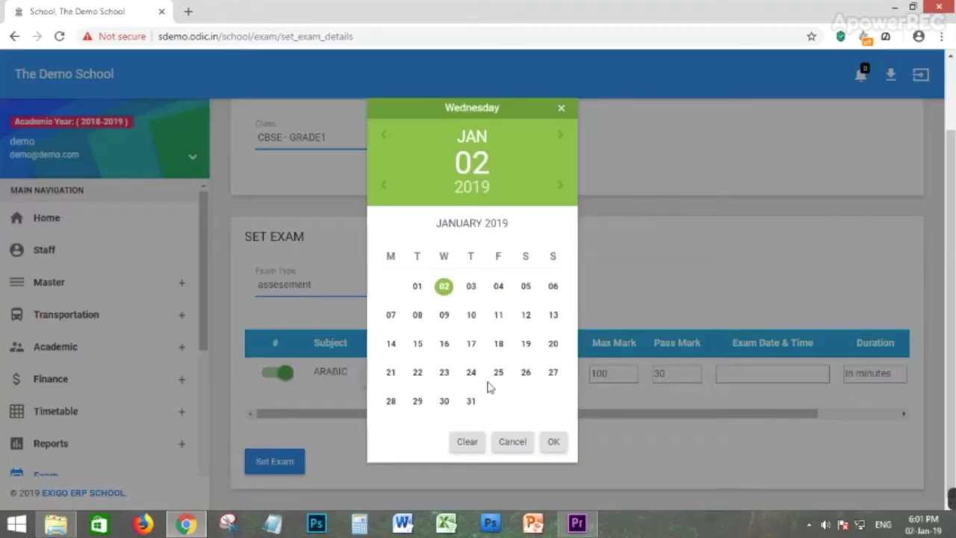
left_click(553, 443)
left_click(556, 446)
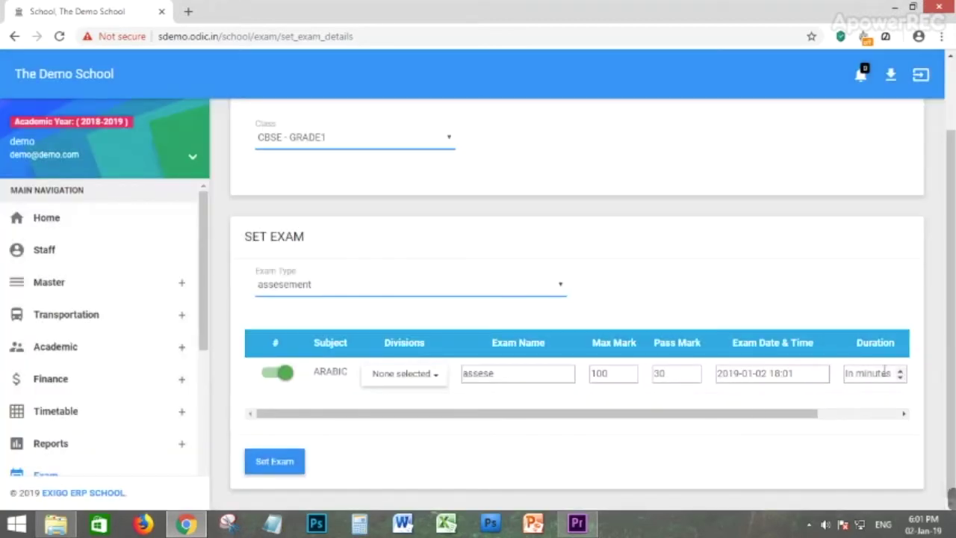
key("Tab")
type("6")
scroll(90, 291, "down", 2)
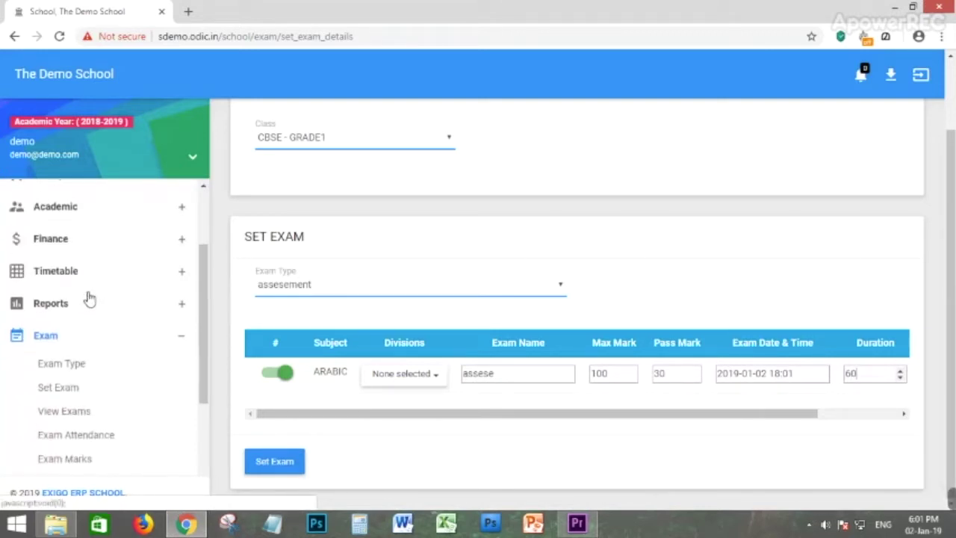
left_click(72, 415)
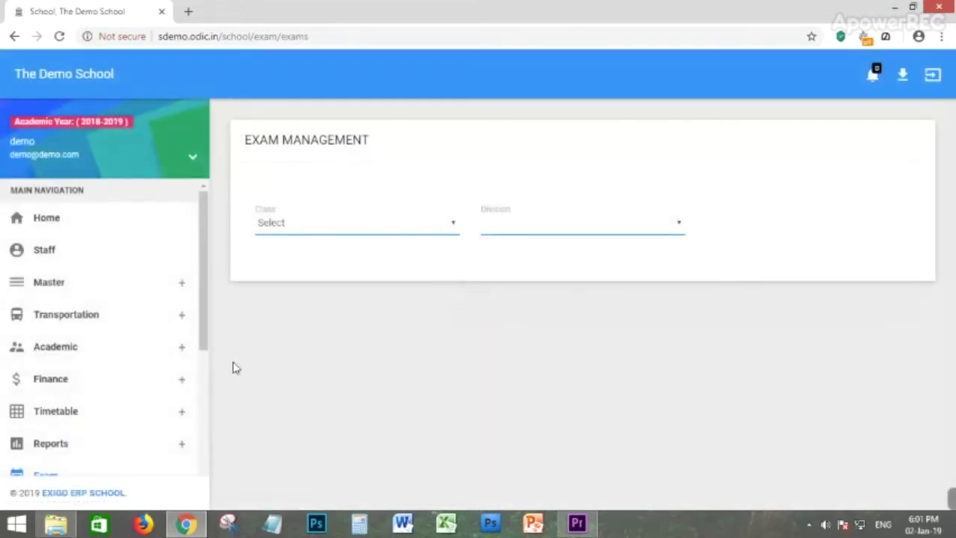
View exams for CBSE - GRADE1 division 1A, which shows No Data Available.
left_click(314, 235)
left_click(321, 284)
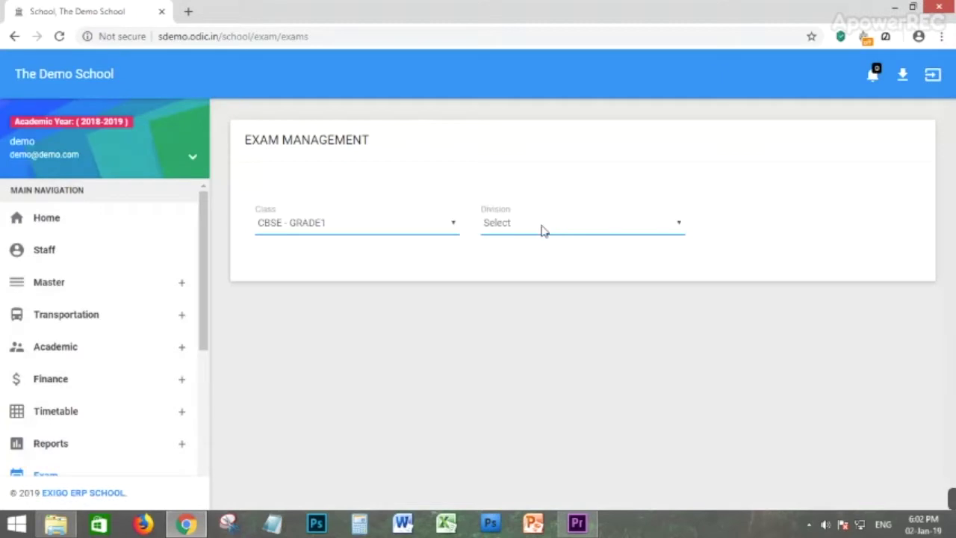
left_click(543, 231)
left_click(512, 256)
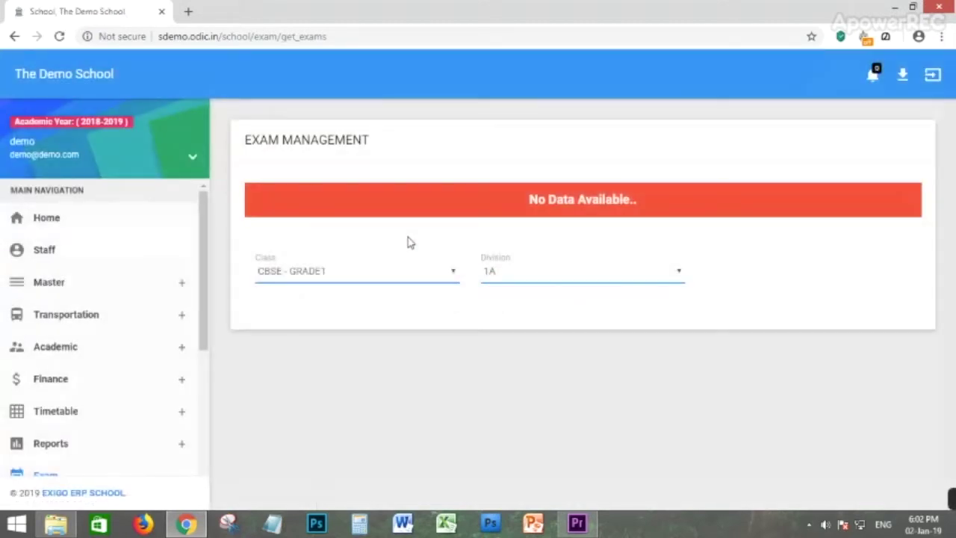
left_click_drag(538, 200, 675, 199)
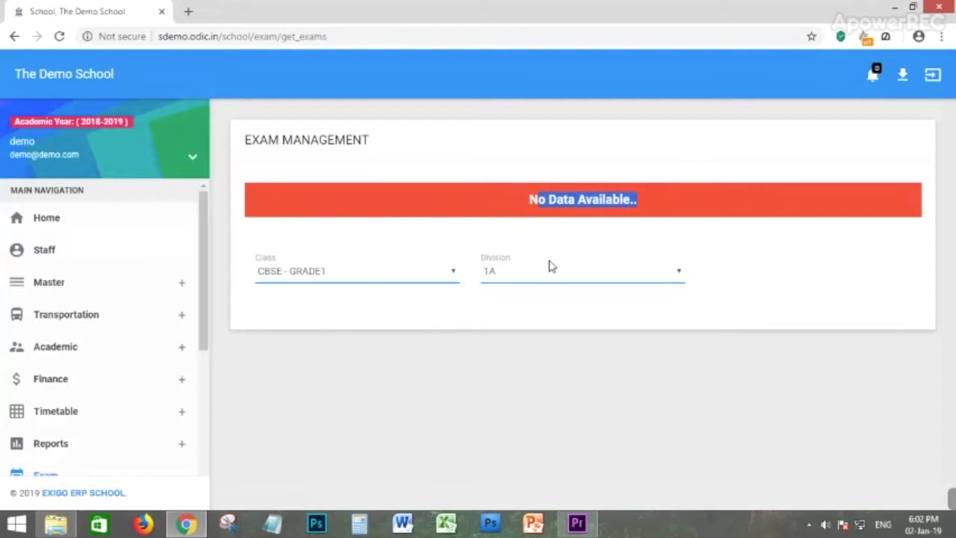
scroll(60, 336, "down", 3)
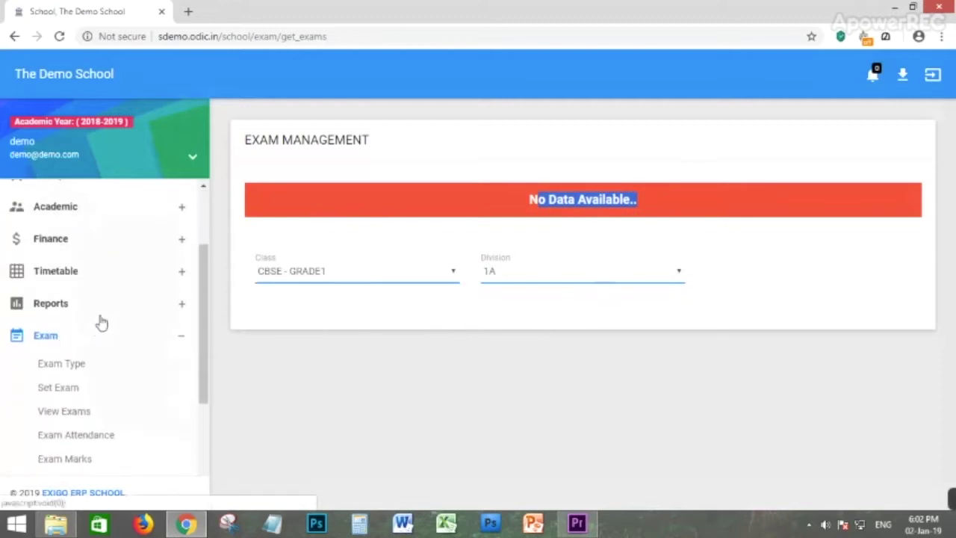
Look up exam attendance for CBSE - GRADE1 division 1A.
left_click(71, 438)
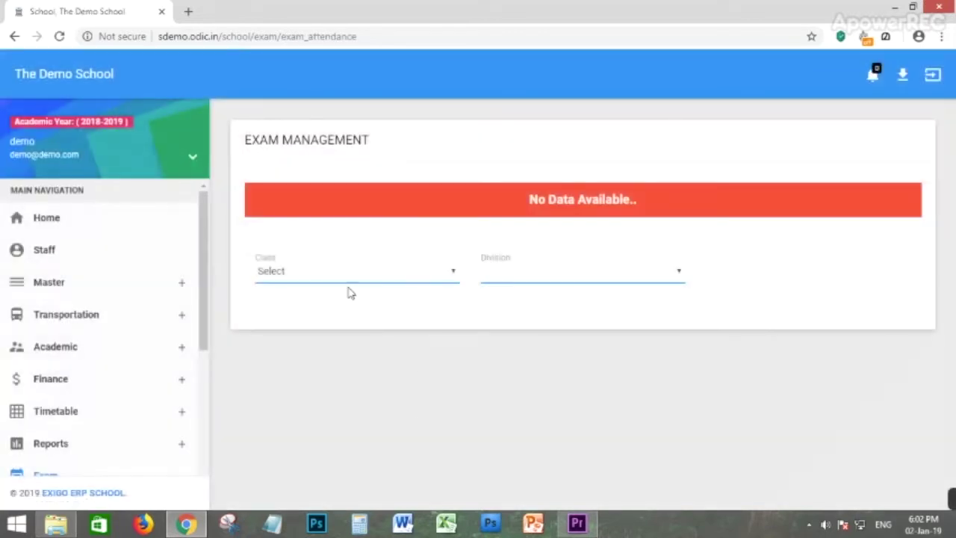
left_click(345, 274)
left_click(307, 328)
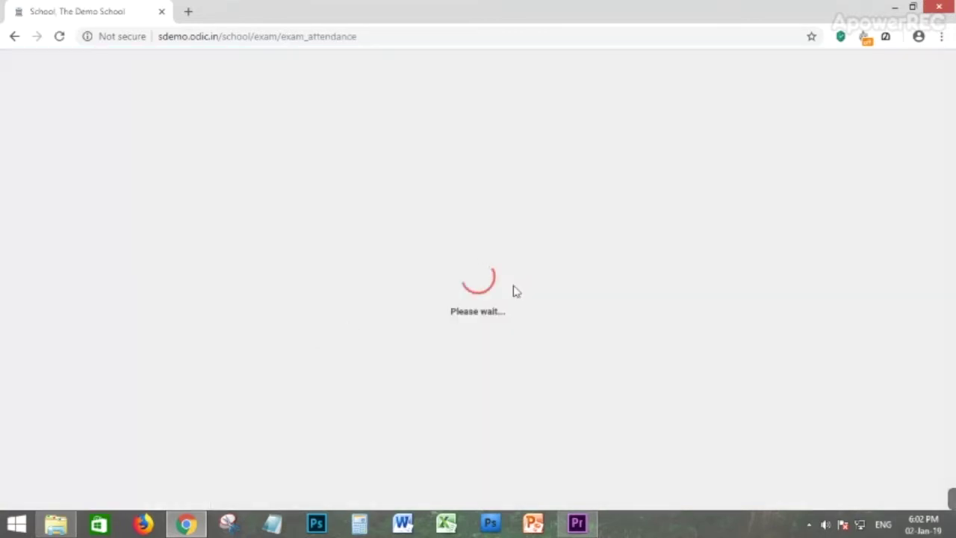
left_click(514, 276)
left_click(511, 302)
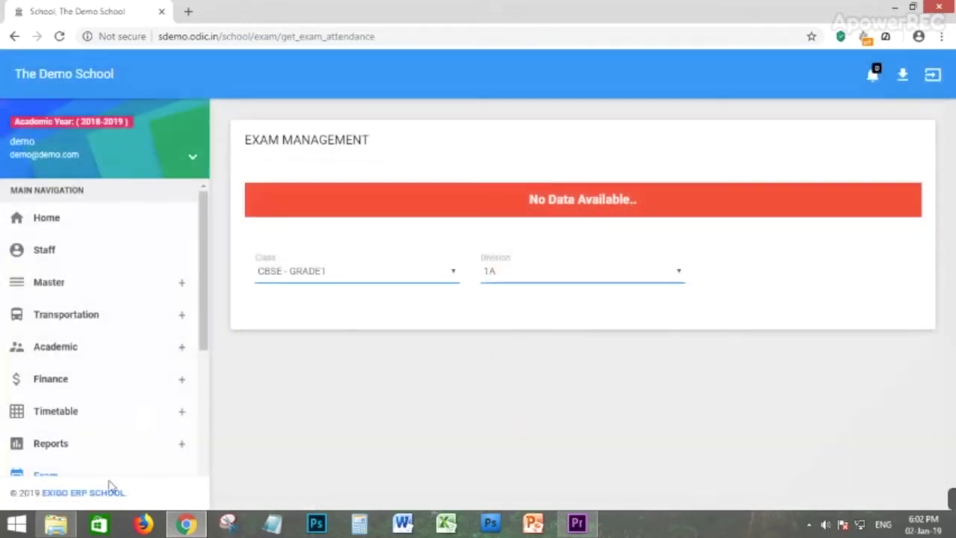
scroll(100, 451, "down", 2)
scroll(95, 425, "down", 2)
Look up exam marks for CBSE - GRADE1 division 1A.
left_click(64, 393)
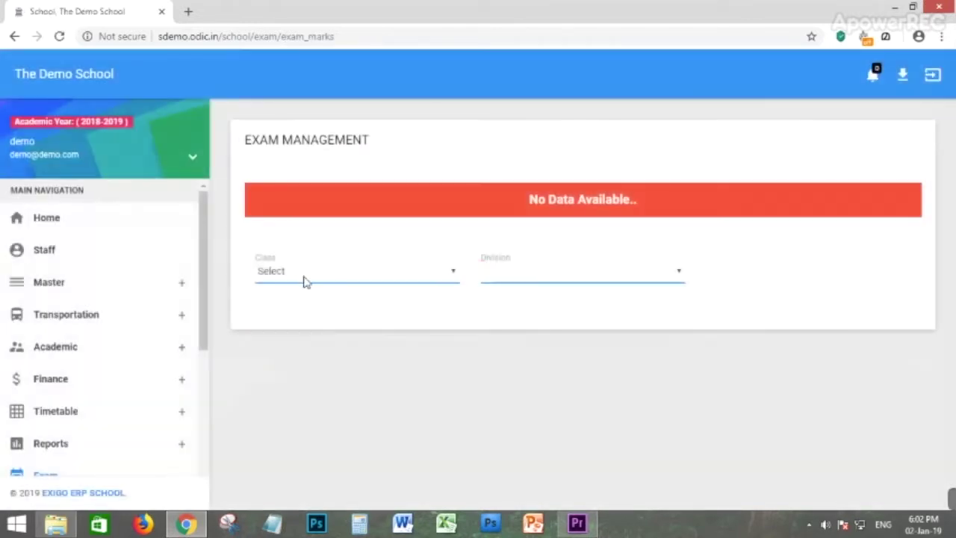
left_click(303, 276)
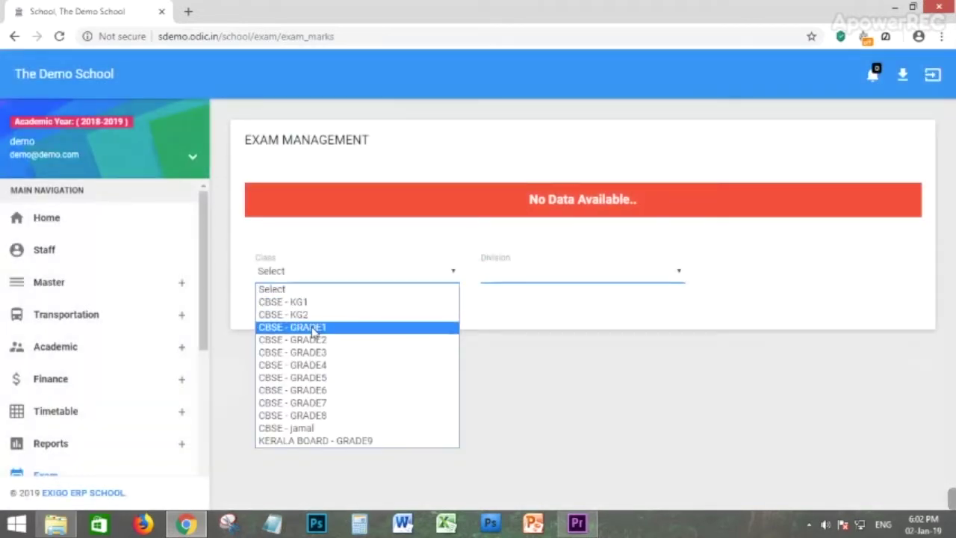
left_click(310, 326)
left_click(521, 271)
left_click(511, 300)
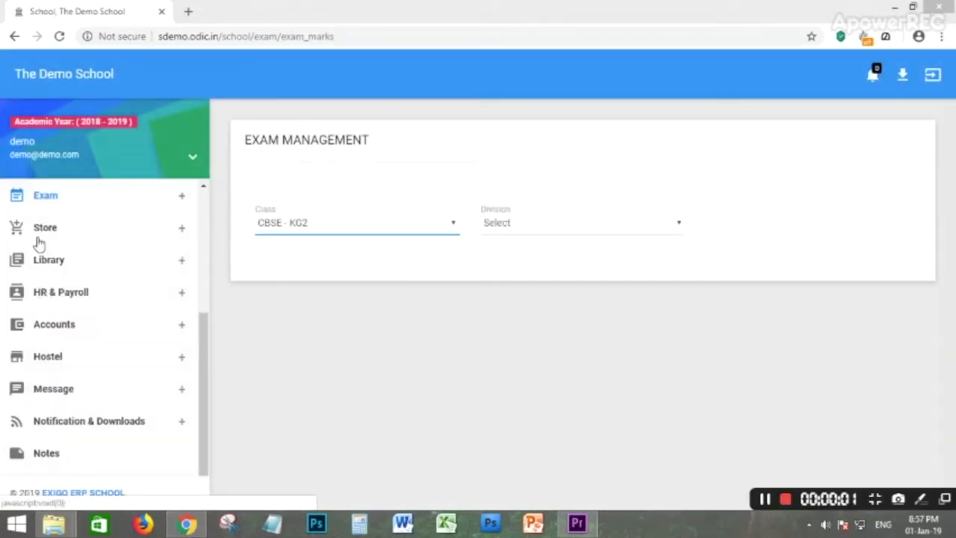
Look over Store Units and the Add Unit form, then open Store Categories.
left_click(48, 238)
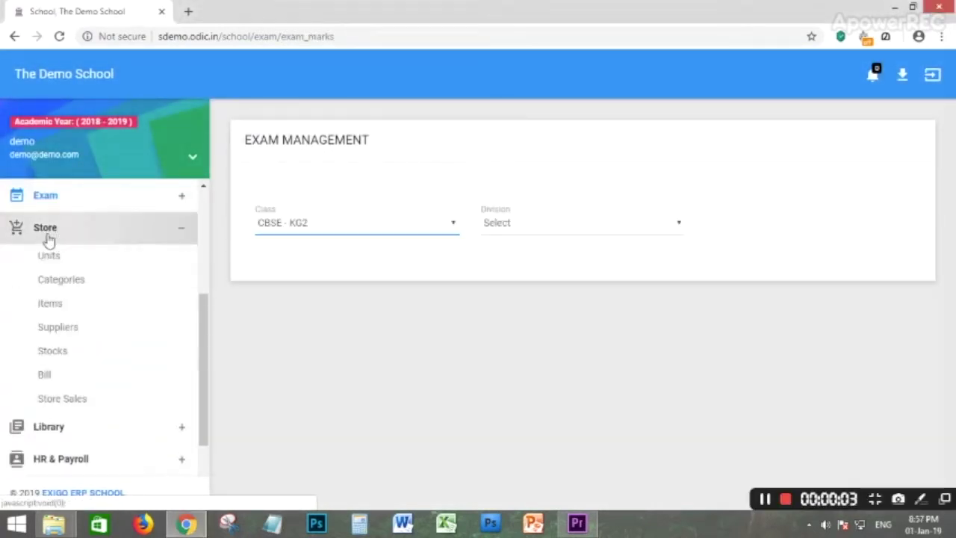
left_click(52, 257)
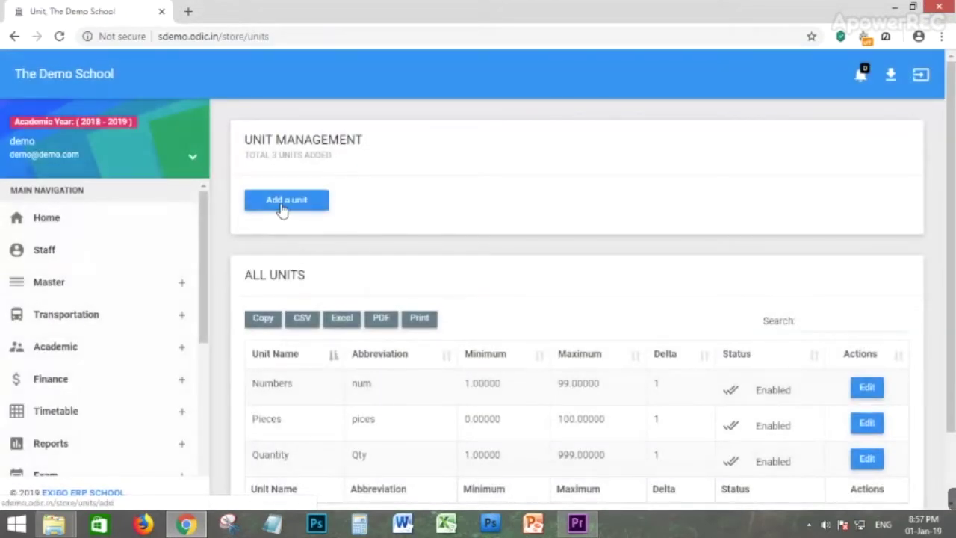
left_click(292, 208)
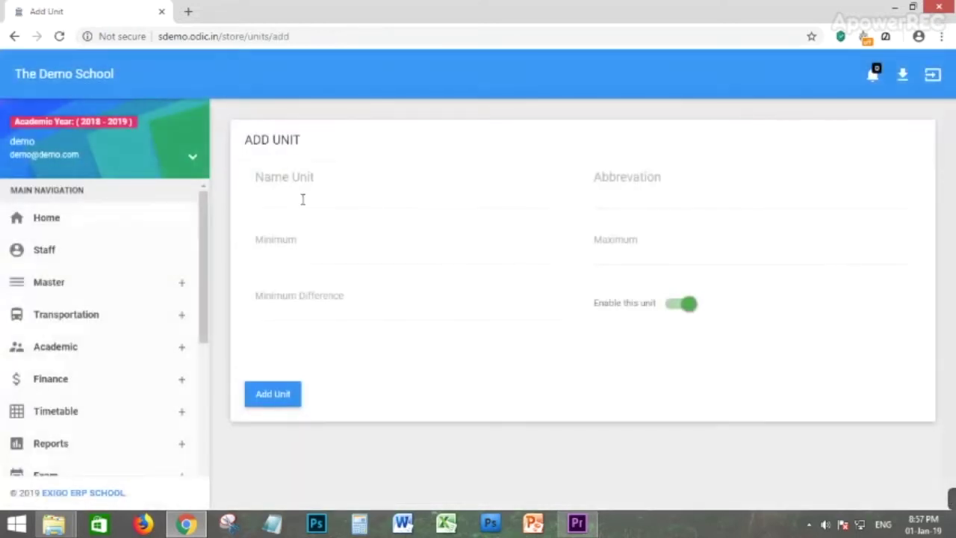
left_click(303, 198)
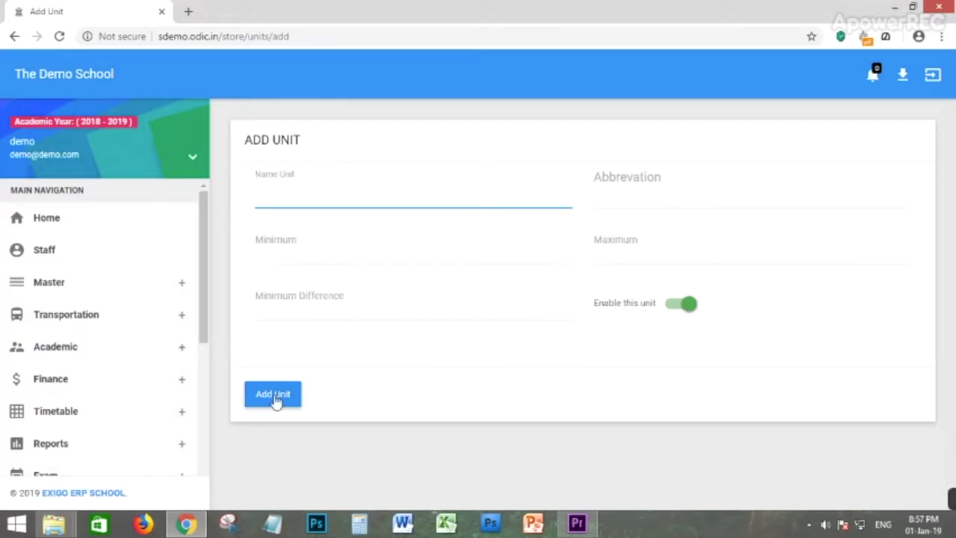
scroll(66, 340, "down", 2)
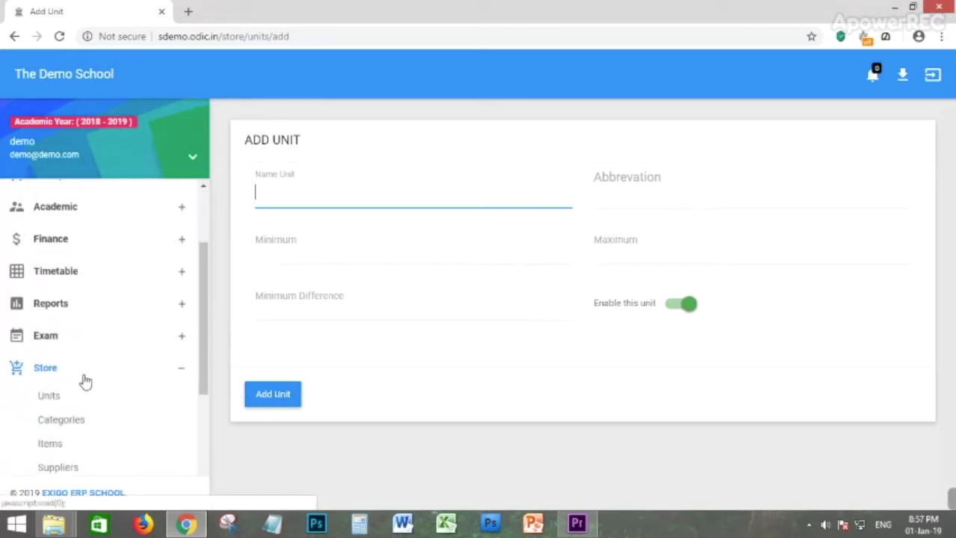
scroll(82, 374, "down", 1)
left_click(59, 350)
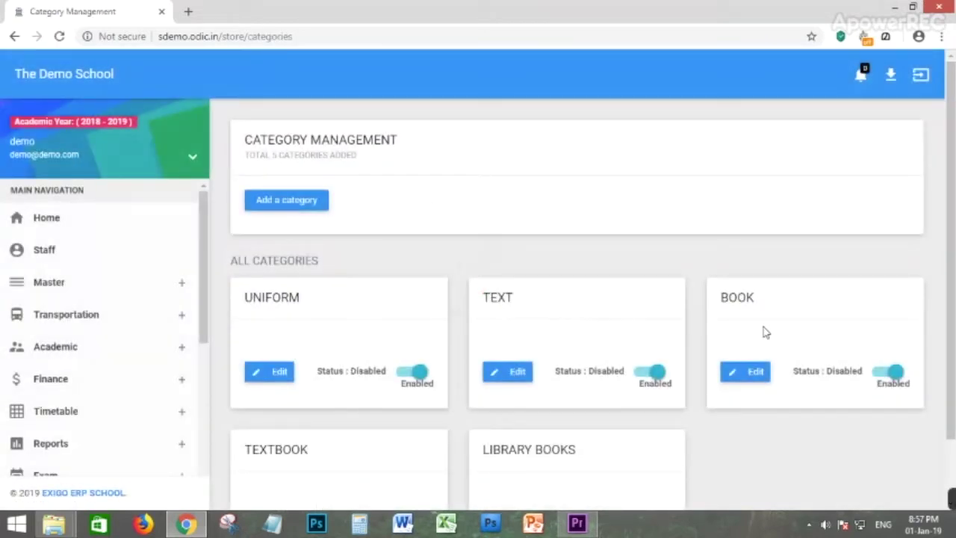
Open the Store Items list and scroll through its entries.
scroll(359, 345, "down", 1)
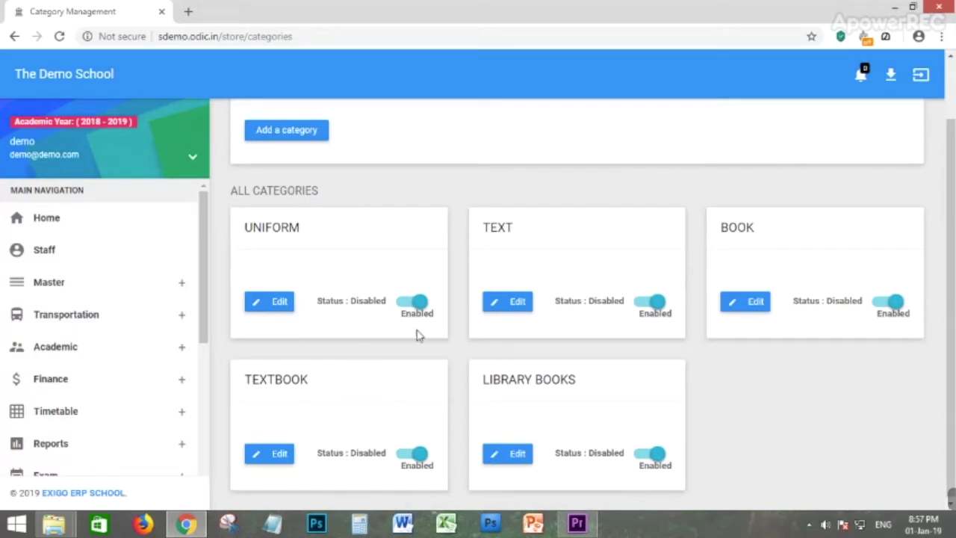
scroll(373, 340, "up", 1)
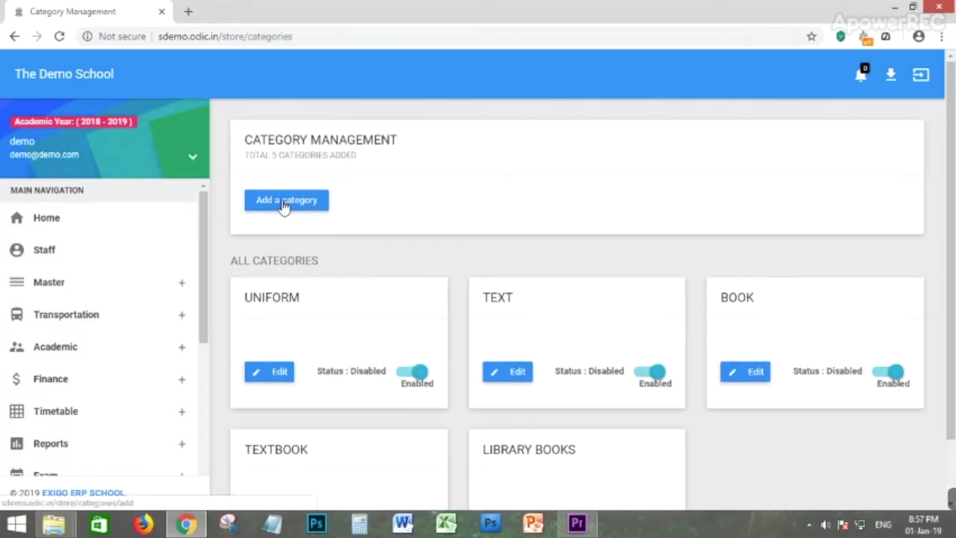
scroll(67, 351, "down", 3)
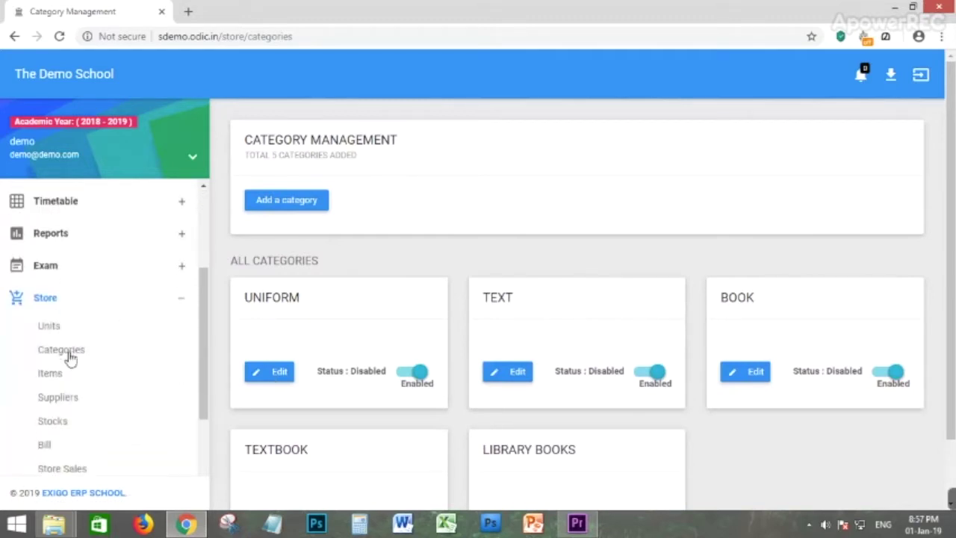
left_click(45, 377)
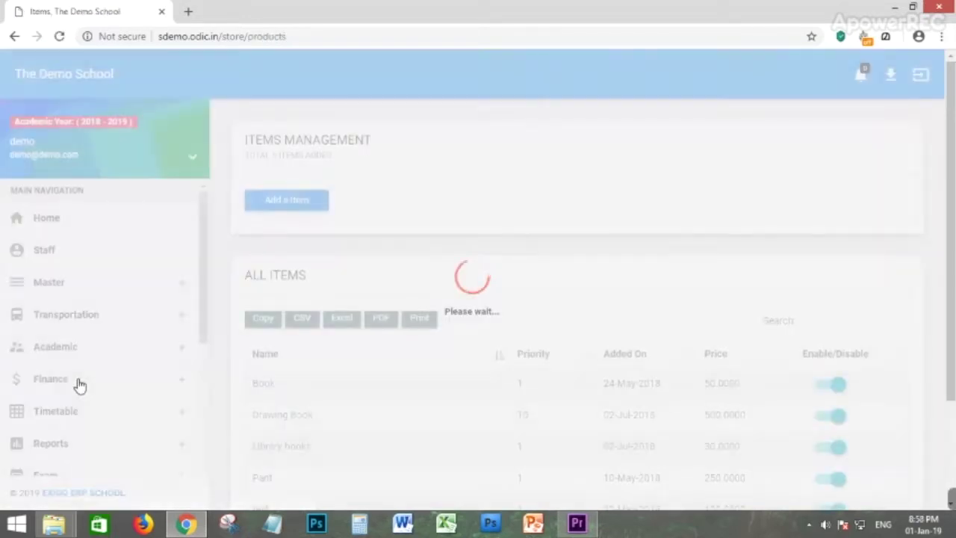
scroll(534, 238, "down", 1)
scroll(535, 237, "down", 2)
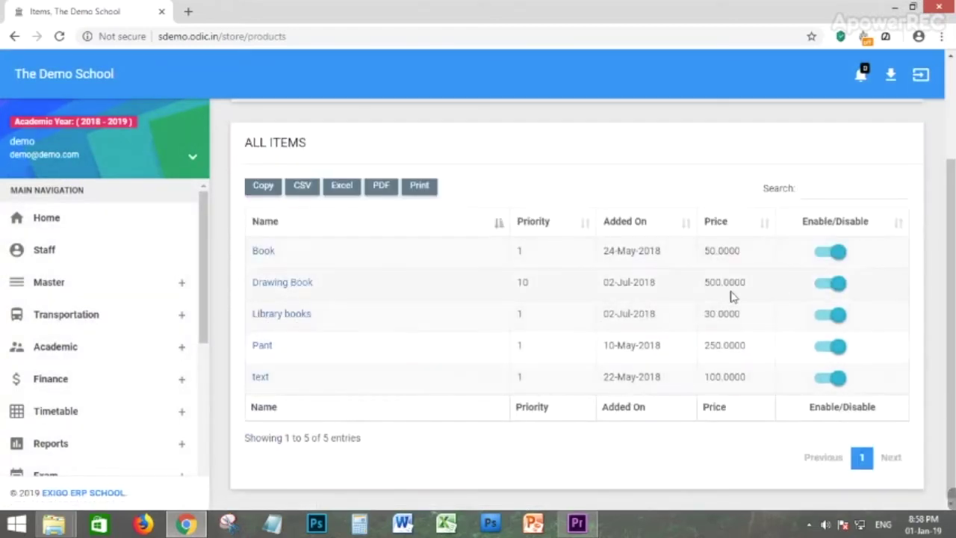
scroll(346, 326, "up", 1)
scroll(346, 327, "up", 2)
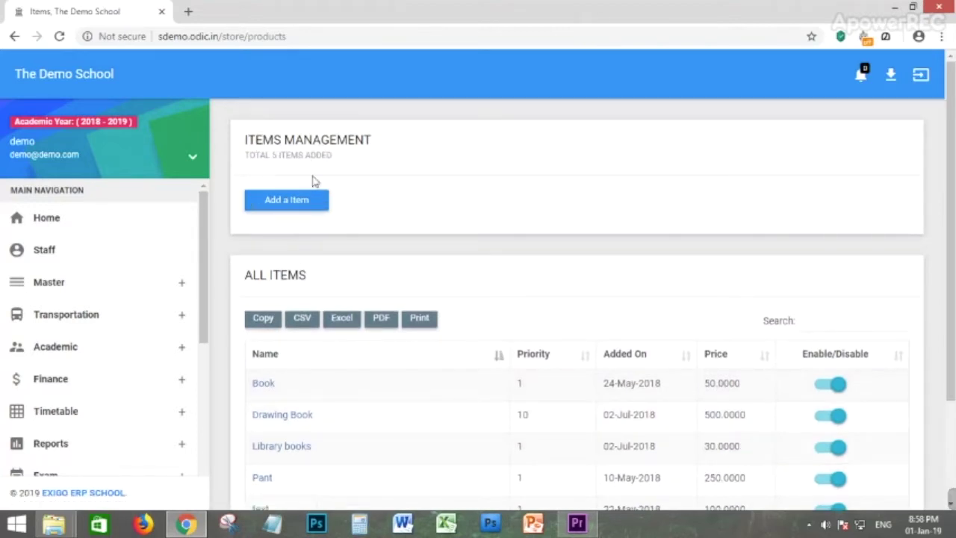
Open the Add Item form and review its Category and Unit options without choosing.
left_click(281, 208)
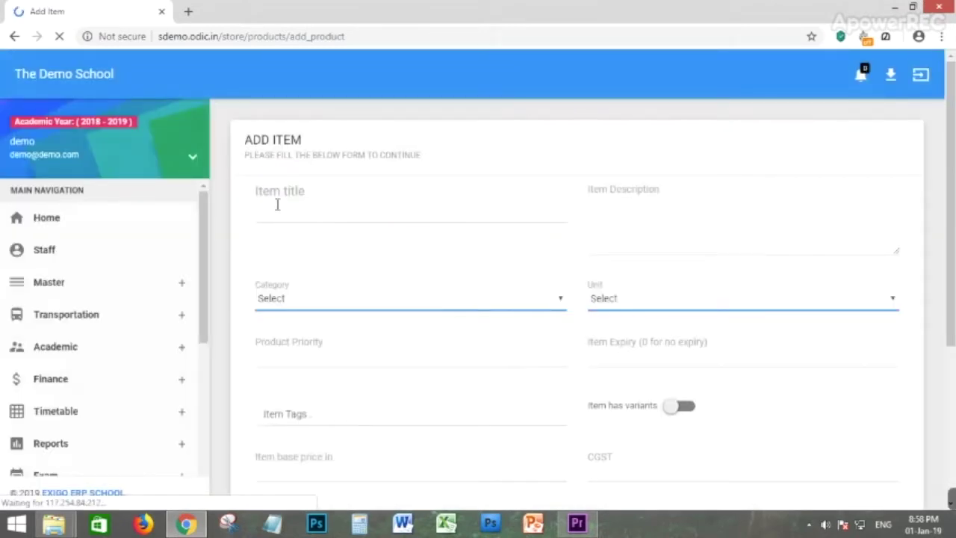
left_click(277, 204)
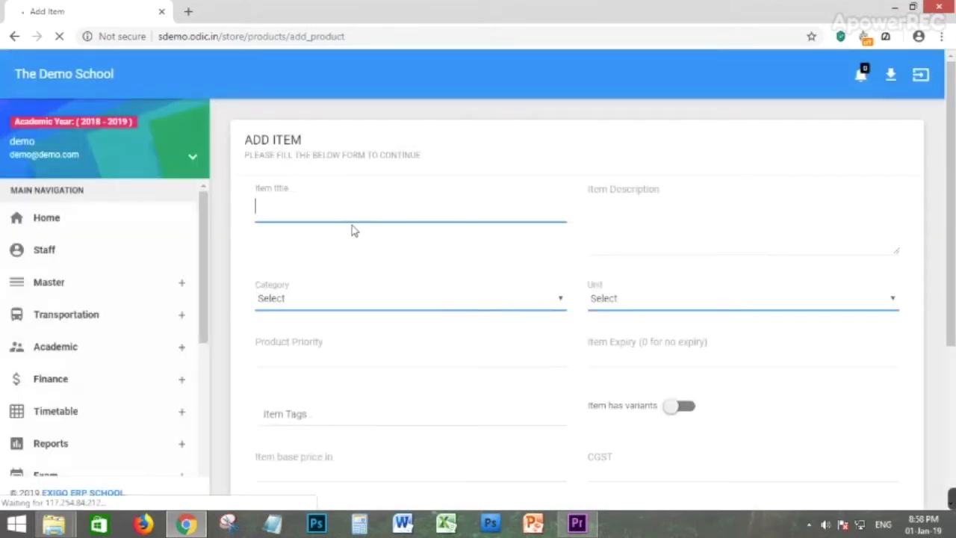
left_click(320, 297)
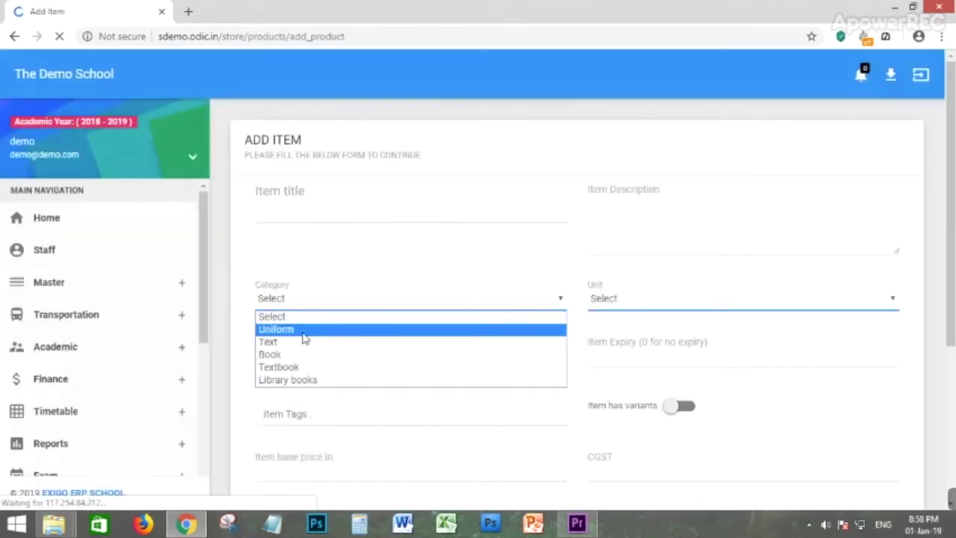
left_click(359, 256)
left_click(648, 297)
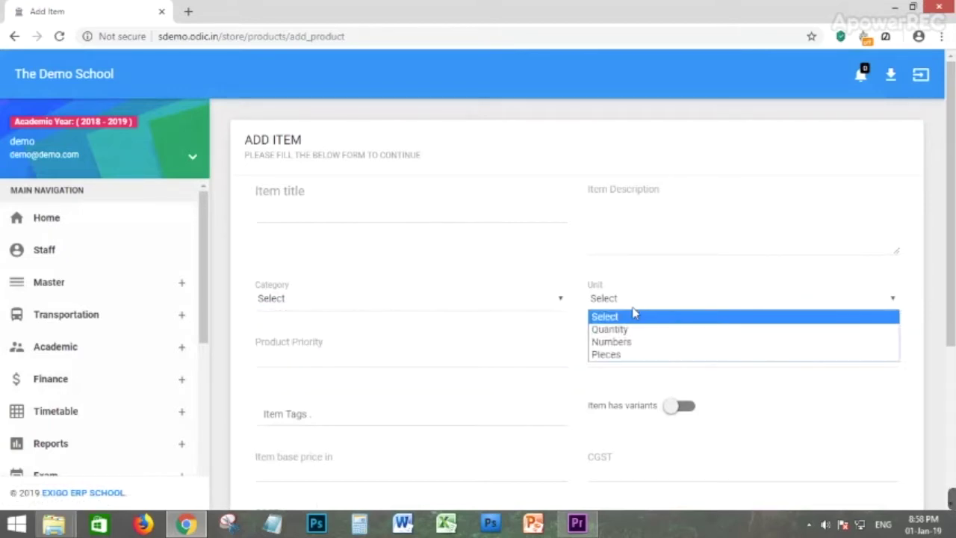
left_click(470, 236)
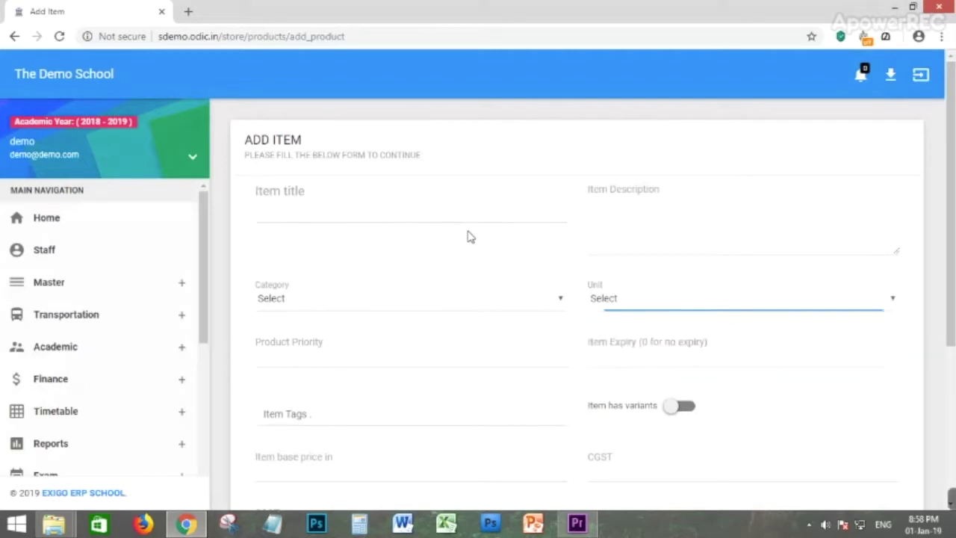
scroll(316, 392, "down", 1)
scroll(608, 373, "down", 1)
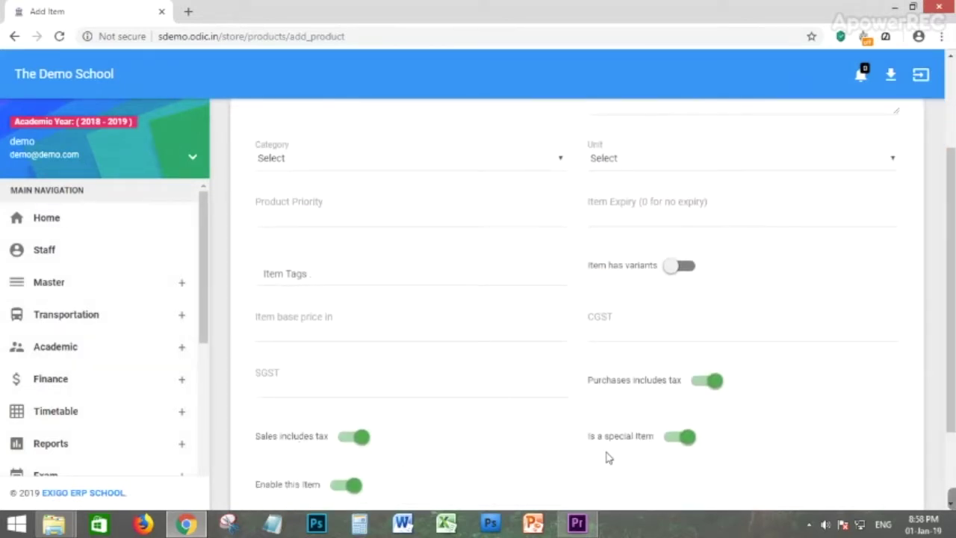
Check the SGST and CGST tax fields, then go to the Suppliers list.
left_click(299, 388)
left_click(614, 328)
left_click(303, 402)
scroll(418, 363, "down", 2)
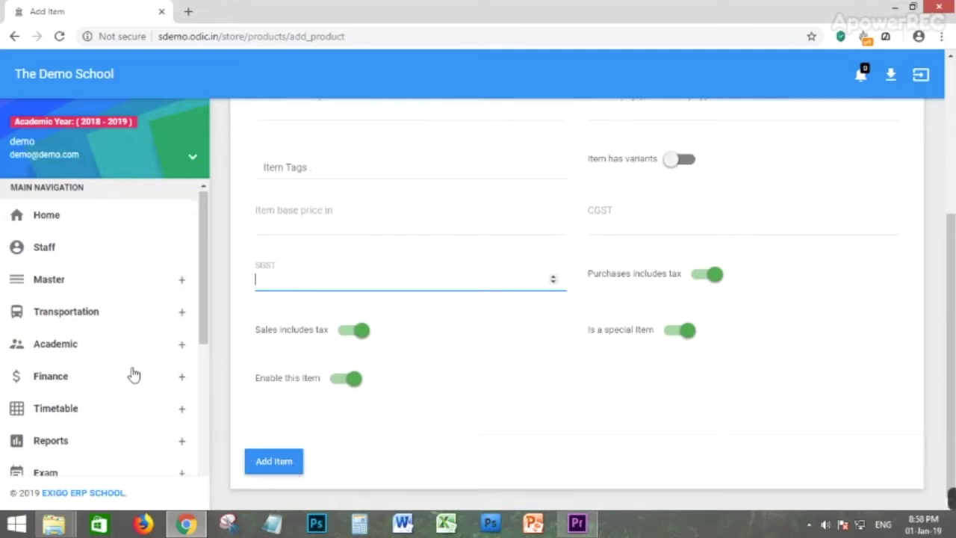
scroll(97, 366, "down", 3)
scroll(97, 362, "down", 1)
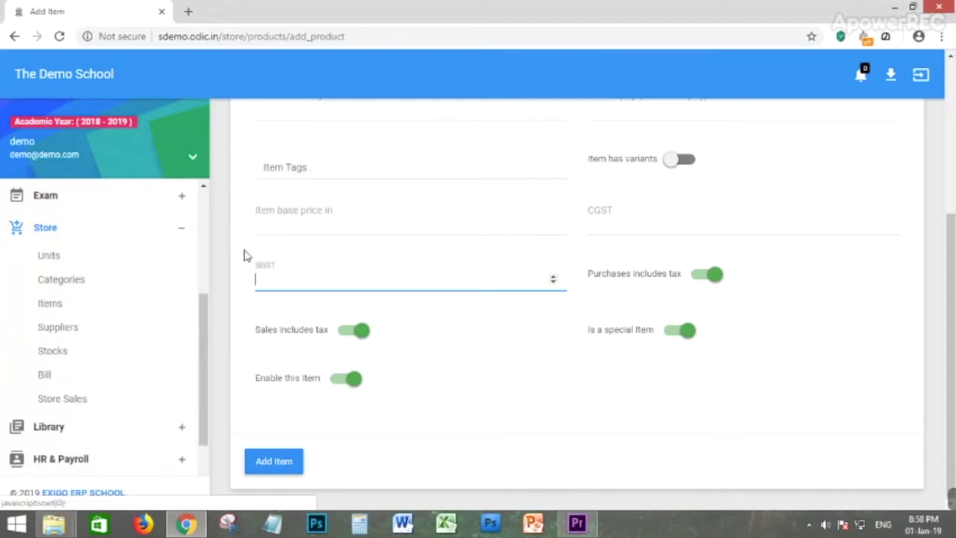
left_click(60, 330)
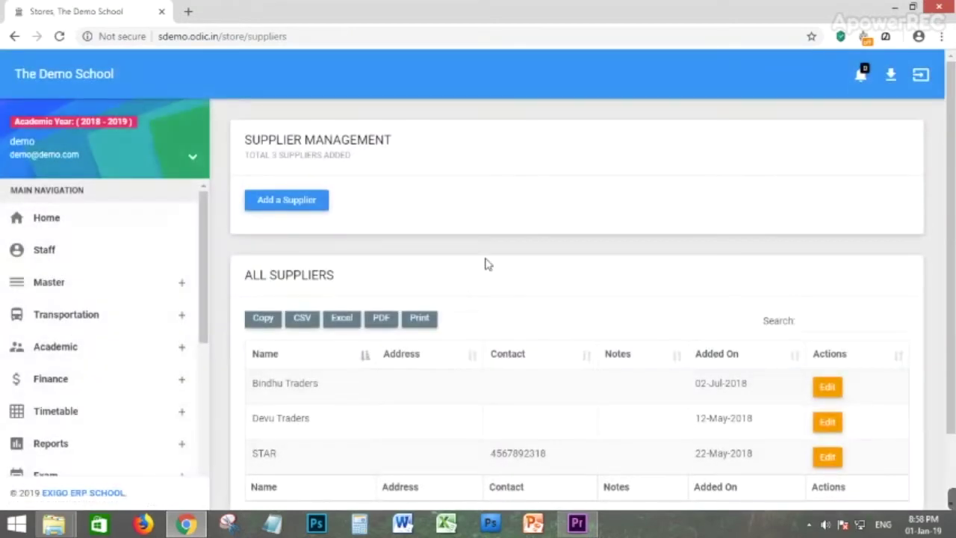
Review suppliers such as Bindhu Traders and Devu Traders, then open the blank Add Supplier form.
scroll(272, 166, "down", 1)
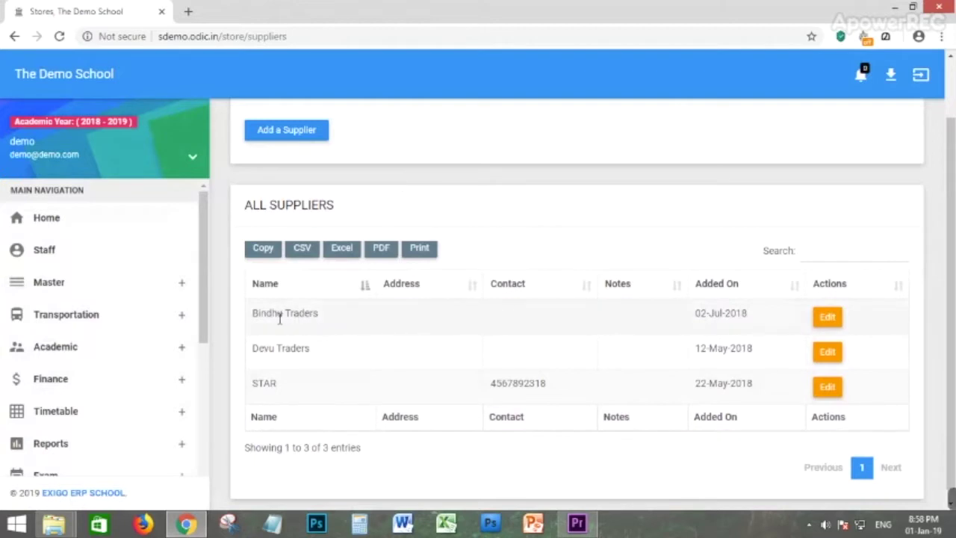
left_click_drag(278, 315, 360, 320)
left_click_drag(292, 350, 328, 371)
left_click_drag(272, 384, 343, 386)
scroll(670, 314, "up", 1)
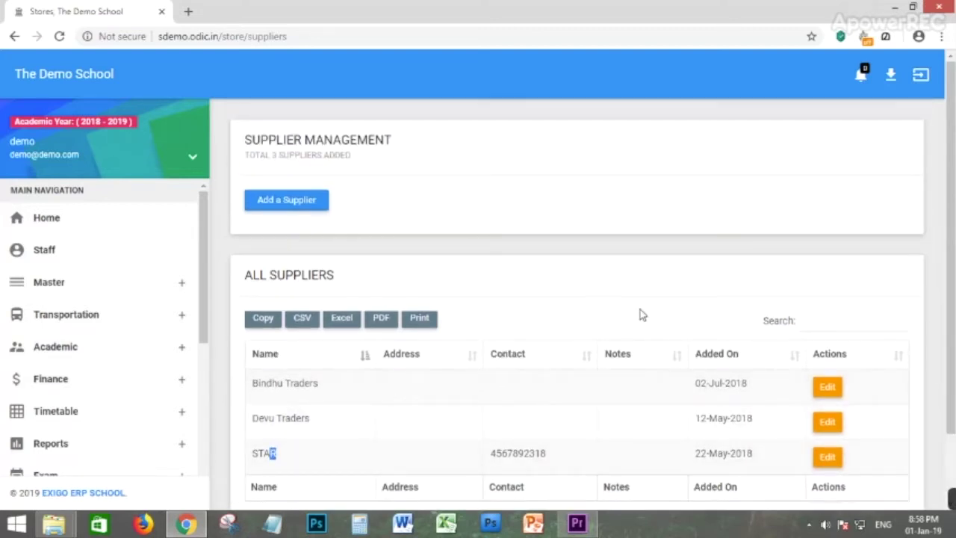
left_click(287, 206)
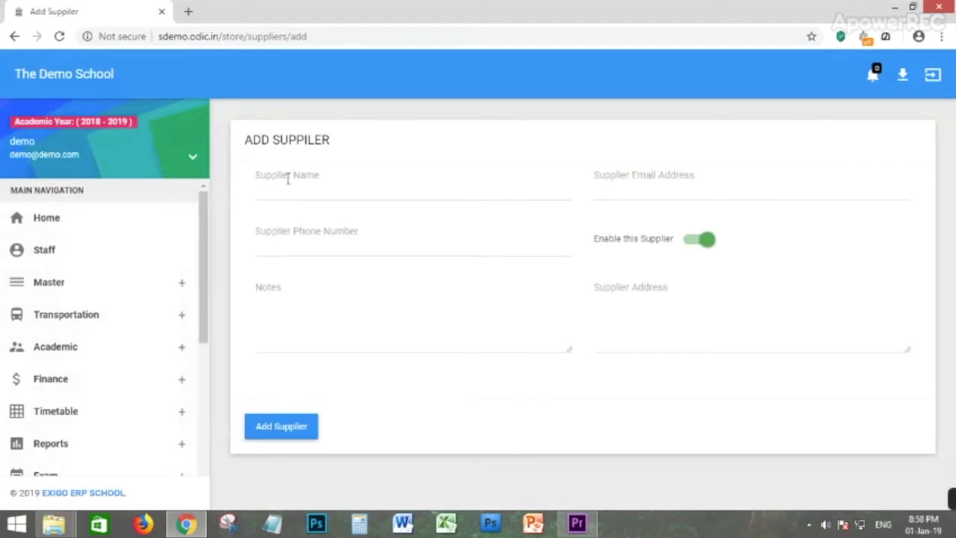
left_click(288, 178)
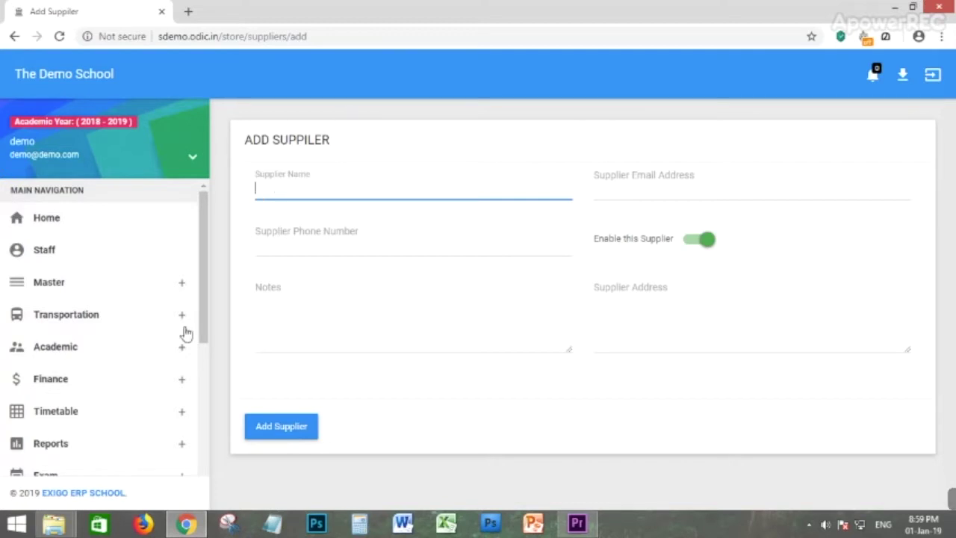
scroll(47, 381, "down", 4)
Review the four stocks in Stock Management and open Add Stocks.
left_click(52, 357)
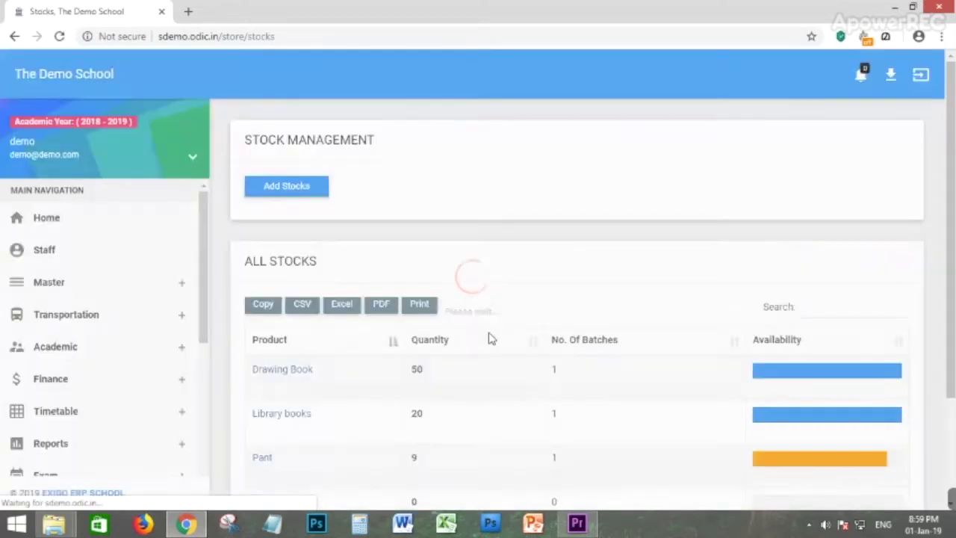
scroll(550, 311, "down", 2)
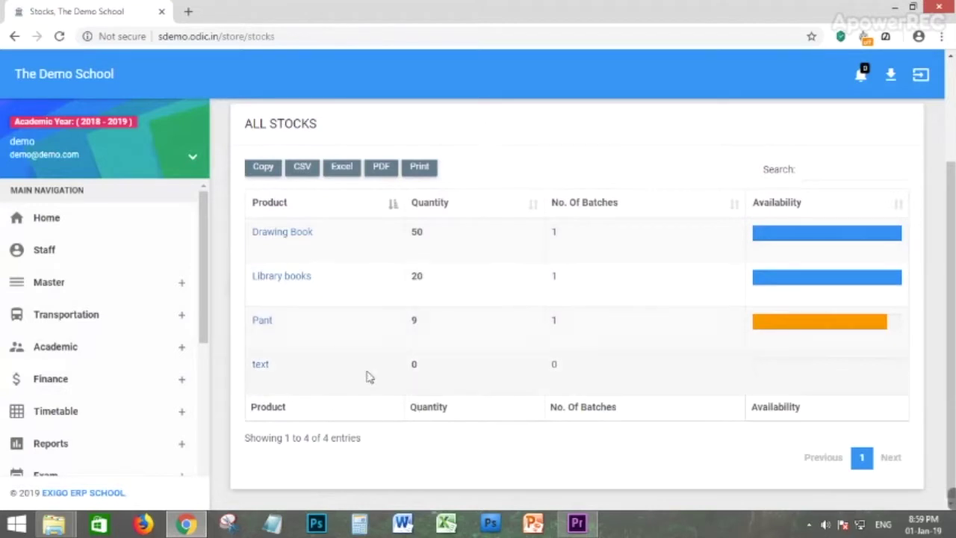
scroll(396, 253, "up", 2)
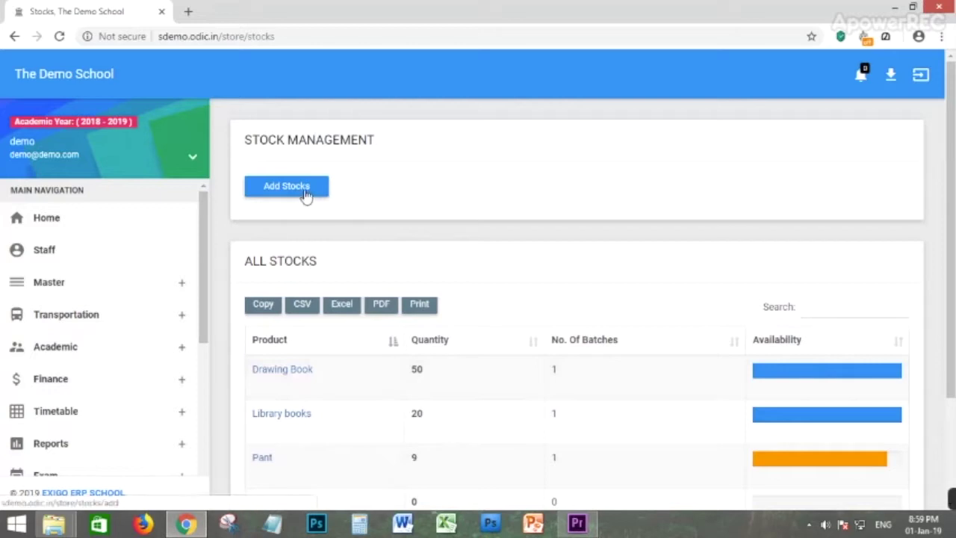
left_click(304, 194)
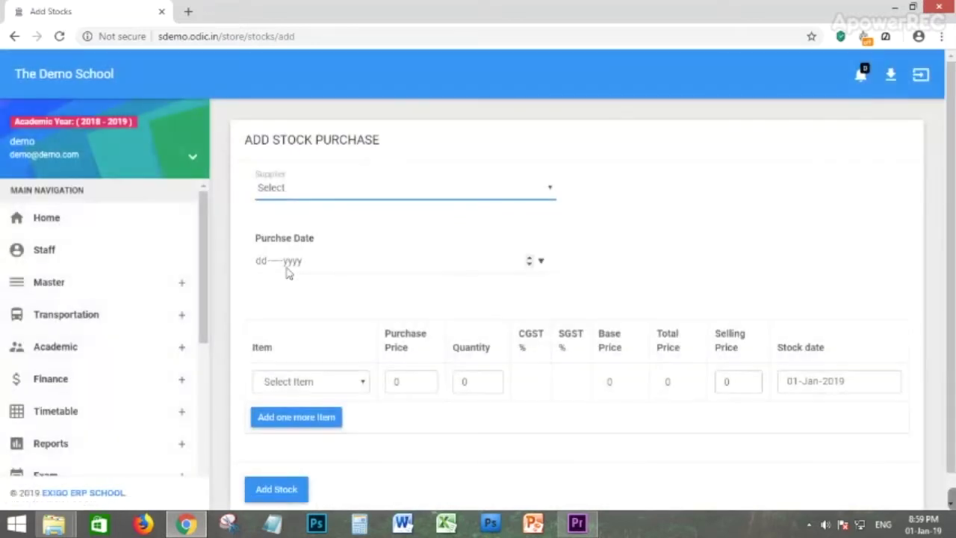
Choose Devu Traders as the supplier and 2 January as the purchase date.
scroll(219, 290, "down", 1)
left_click(290, 353)
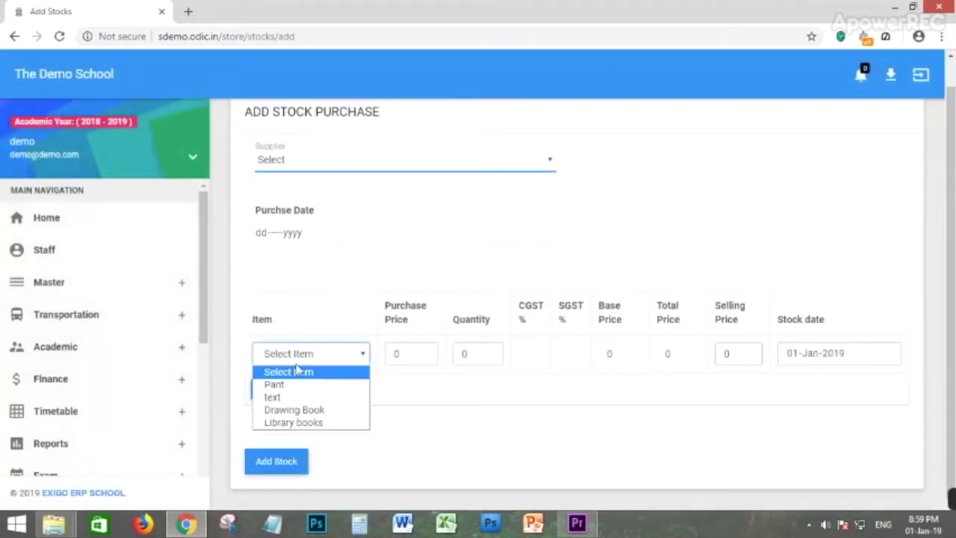
left_click(325, 171)
left_click(303, 193)
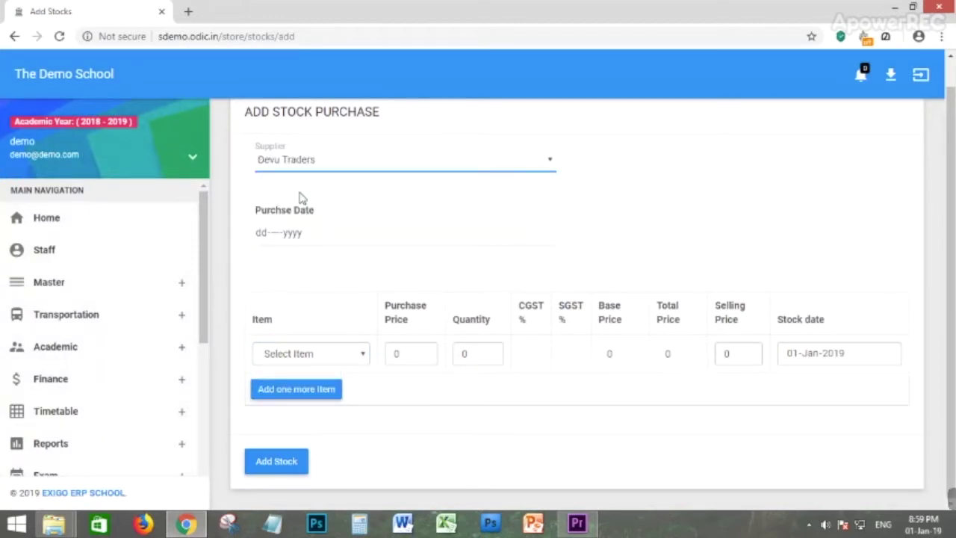
left_click(278, 235)
left_click(443, 286)
left_click(553, 442)
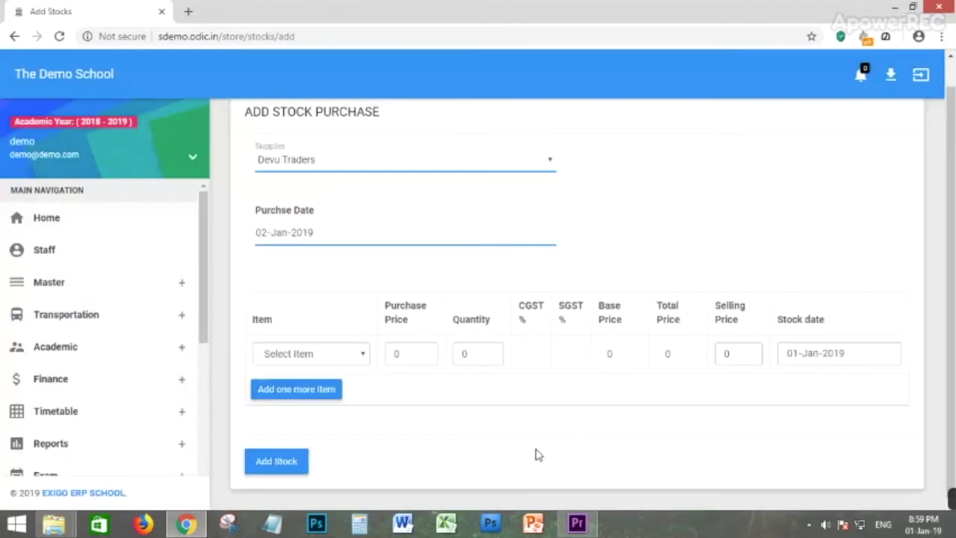
Add Pant to the first row at purchase price 20 and quantity 1.
left_click(301, 355)
left_click(305, 381)
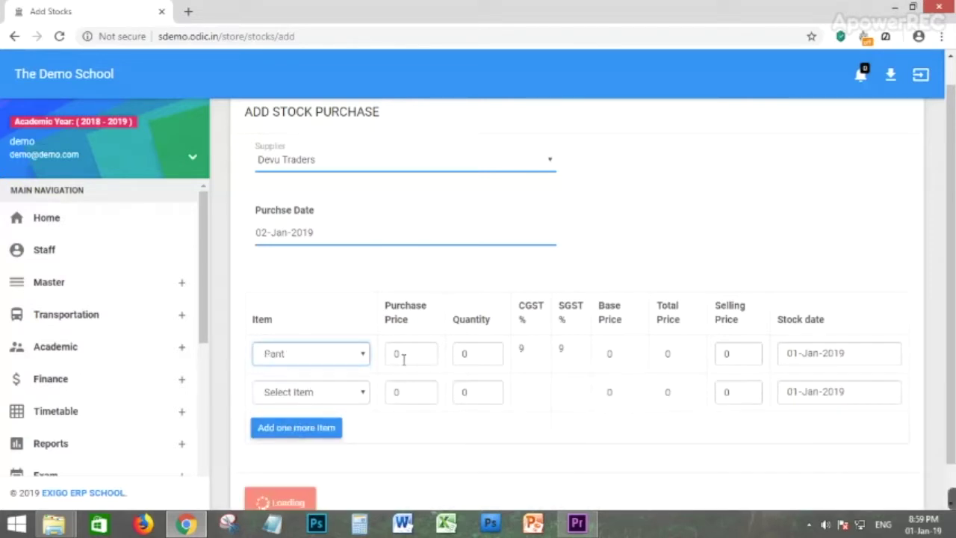
left_click(409, 357)
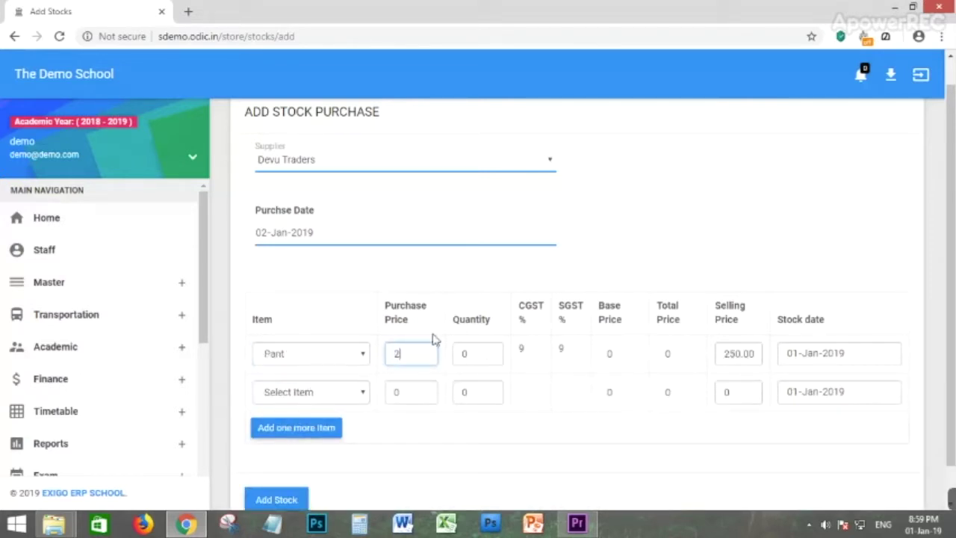
type("20")
key("Tab")
type("1")
left_click(625, 359)
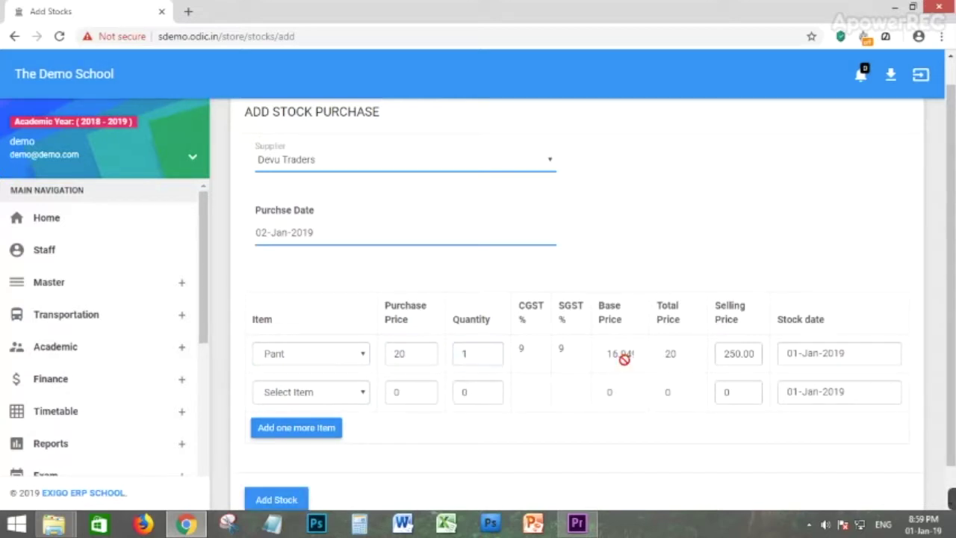
left_click_drag(757, 356, 718, 355)
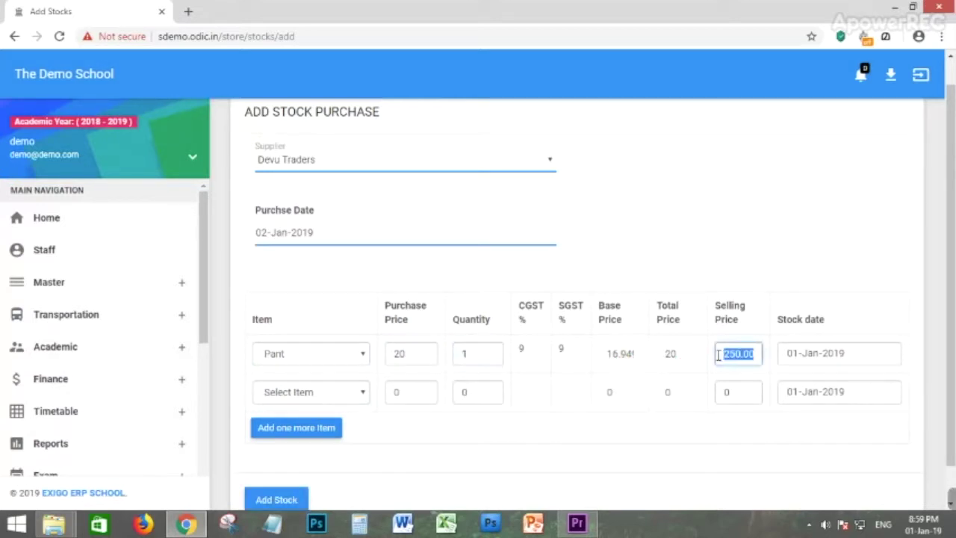
scroll(374, 458, "down", 1)
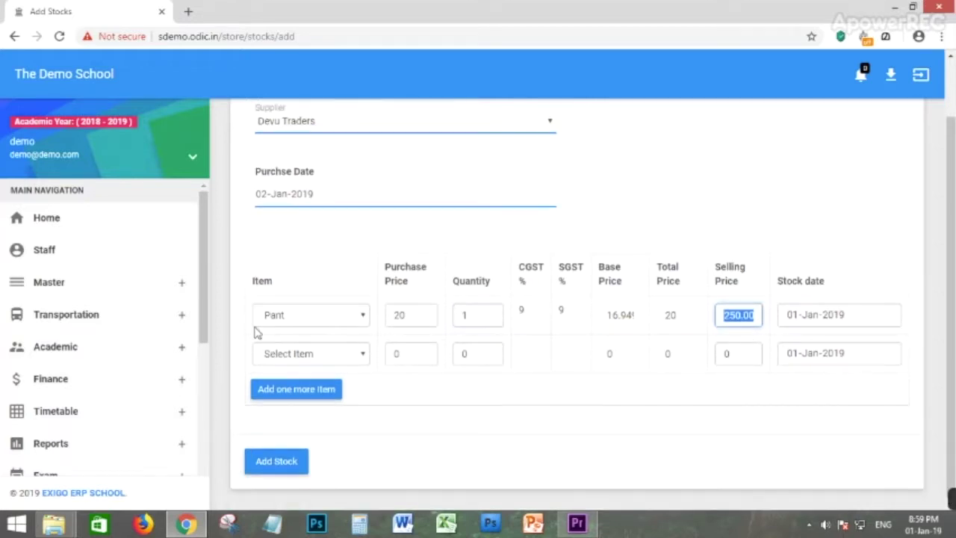
Add a second item row and edit the selling prices of both rows.
left_click(292, 391)
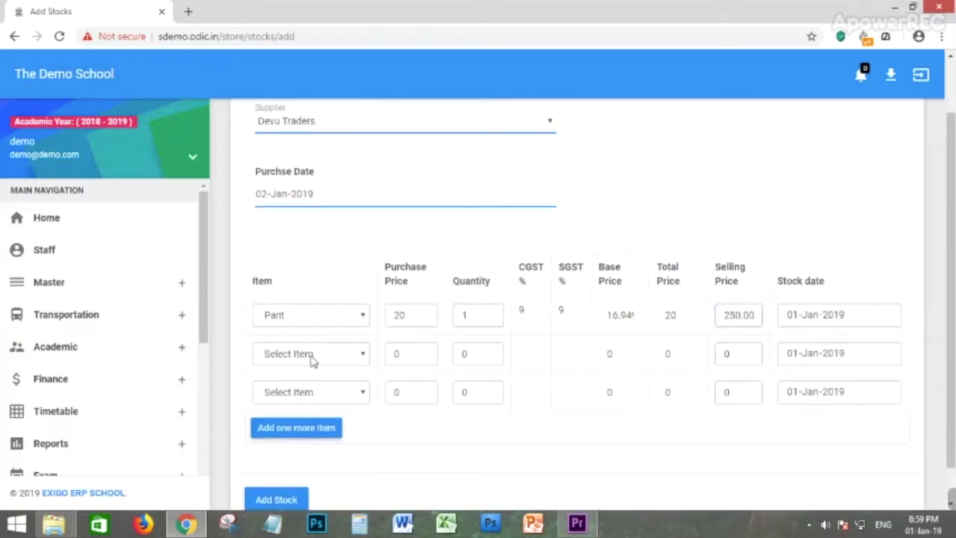
left_click(312, 361)
left_click(424, 431)
left_click(717, 357)
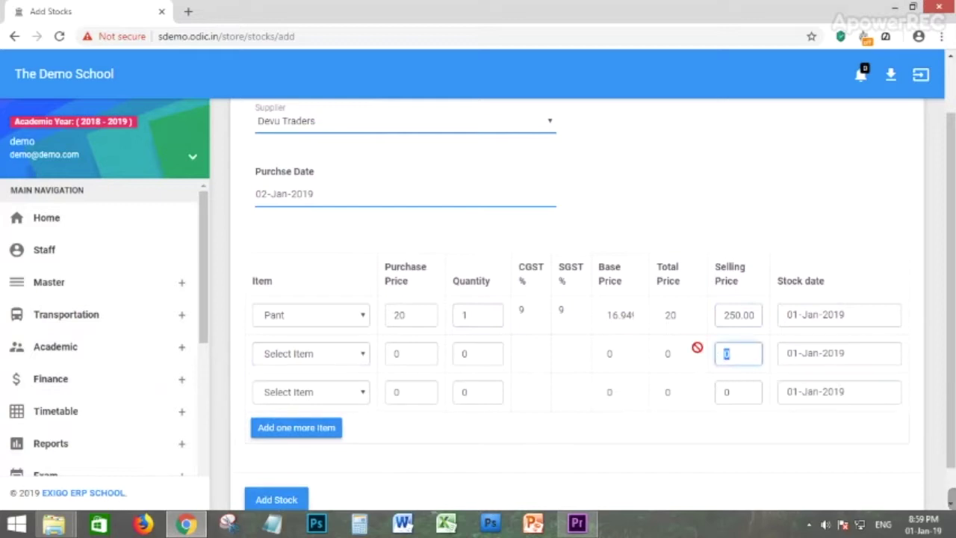
type("2015")
left_click(708, 318)
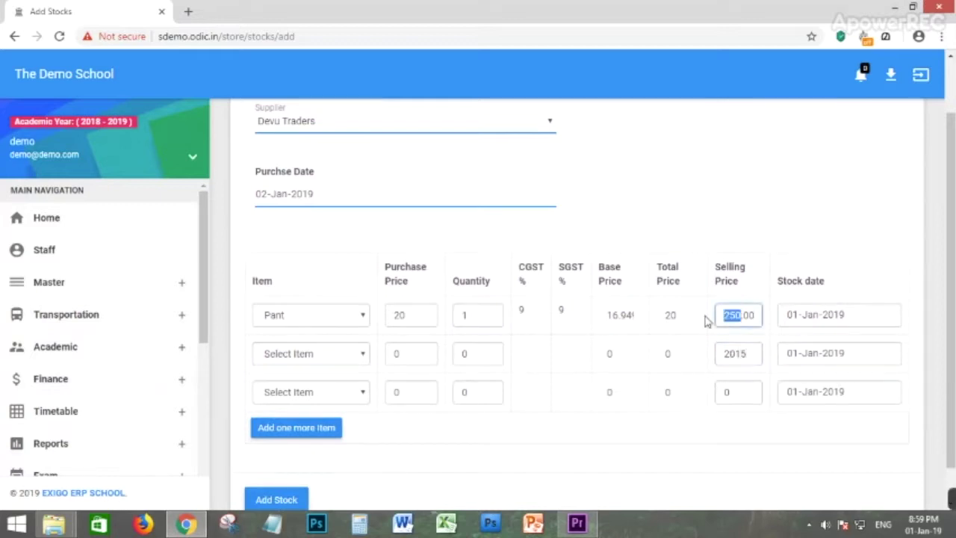
type("53000")
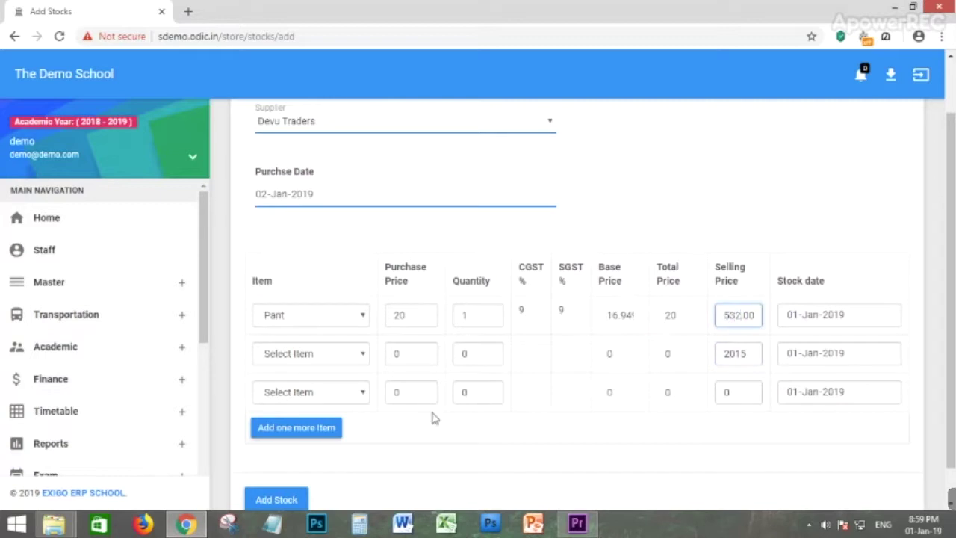
Choose text as the second row's item with selling price 2000.
left_click(341, 359)
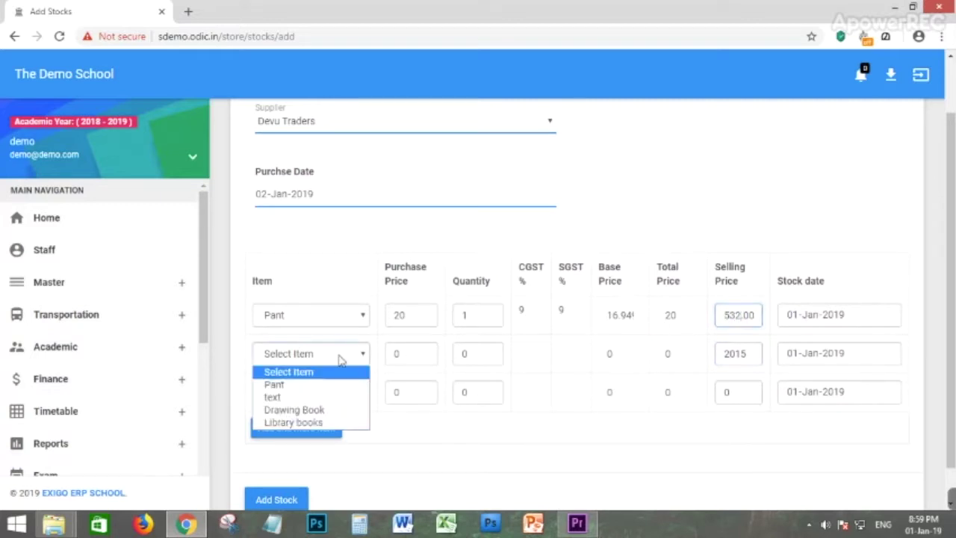
left_click(289, 400)
left_click_drag(753, 356, 707, 359)
type("20000")
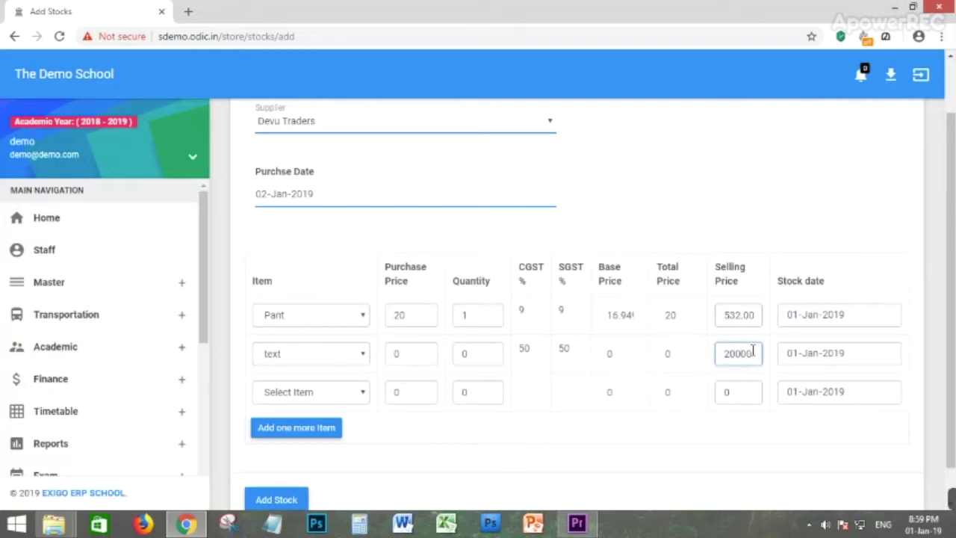
left_click(281, 369)
Enter purchase price 30 and quantity 30 for the text row and check its stock date.
left_click(396, 352)
type("3")
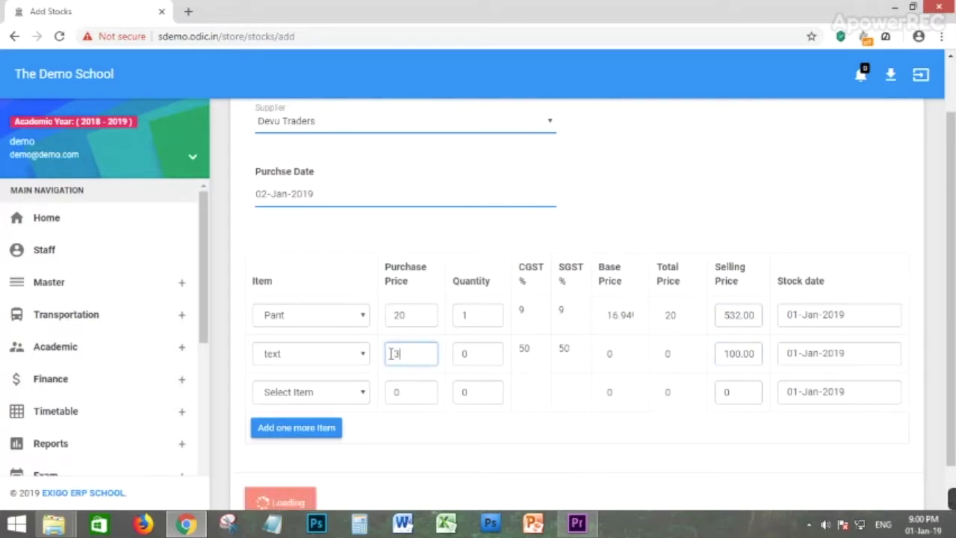
left_click(471, 354)
type("30")
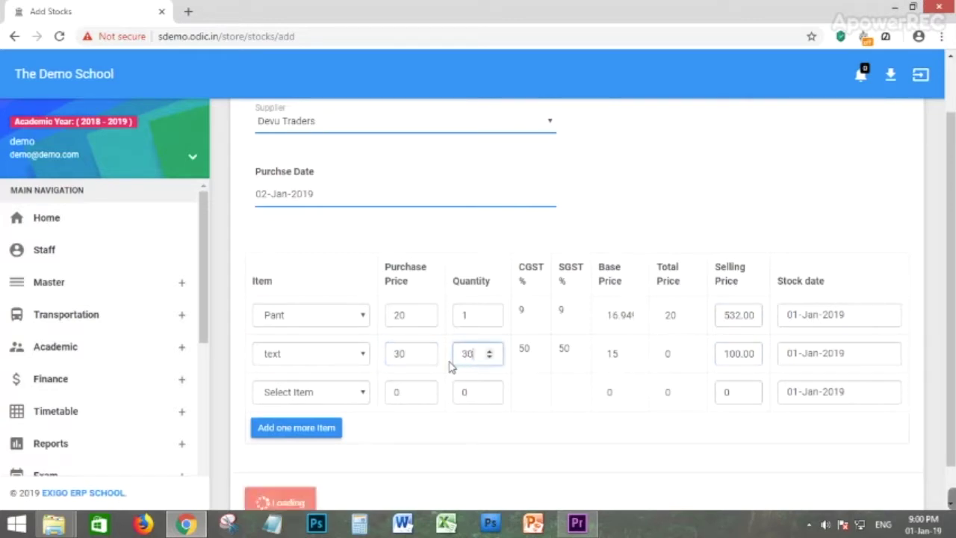
left_click(718, 351)
left_click_drag(731, 345, 757, 354)
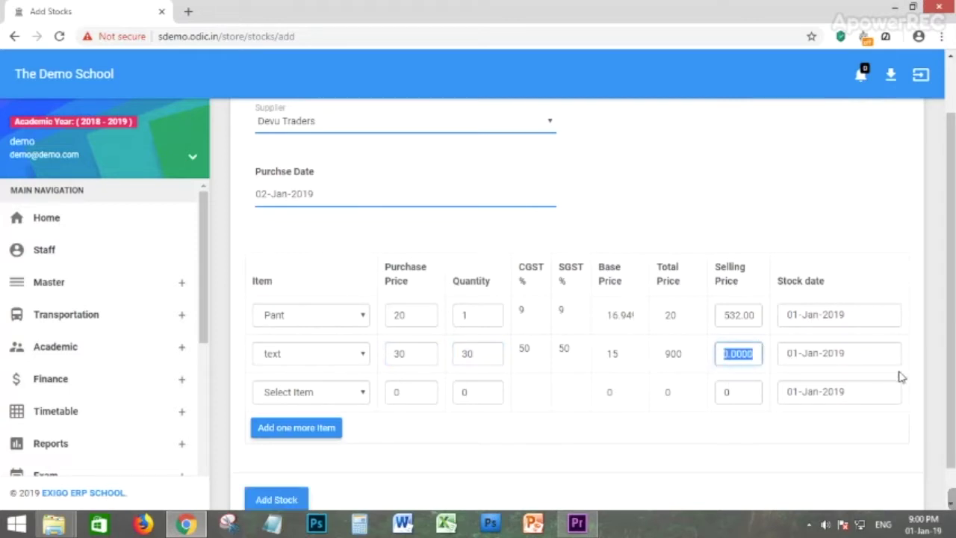
left_click(811, 358)
left_click(508, 445)
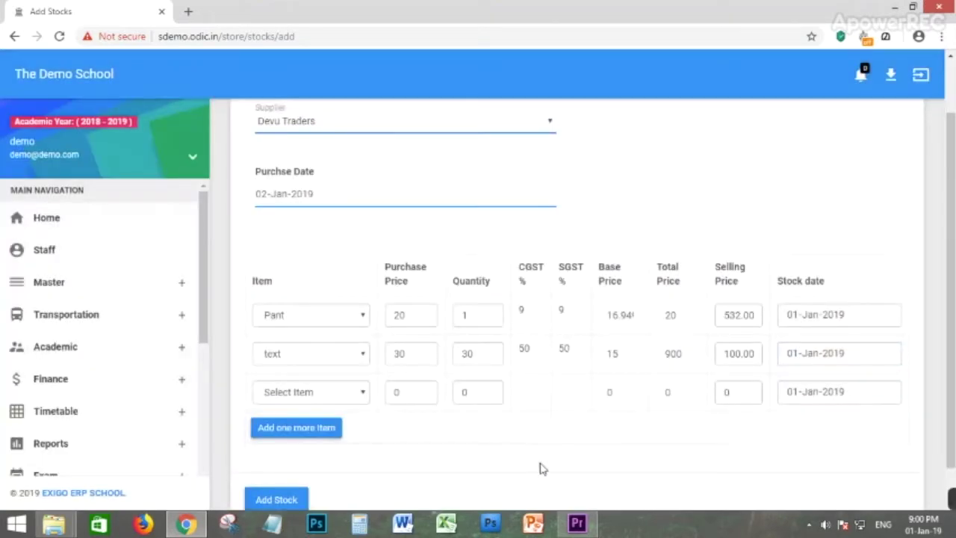
scroll(363, 448, "down", 1)
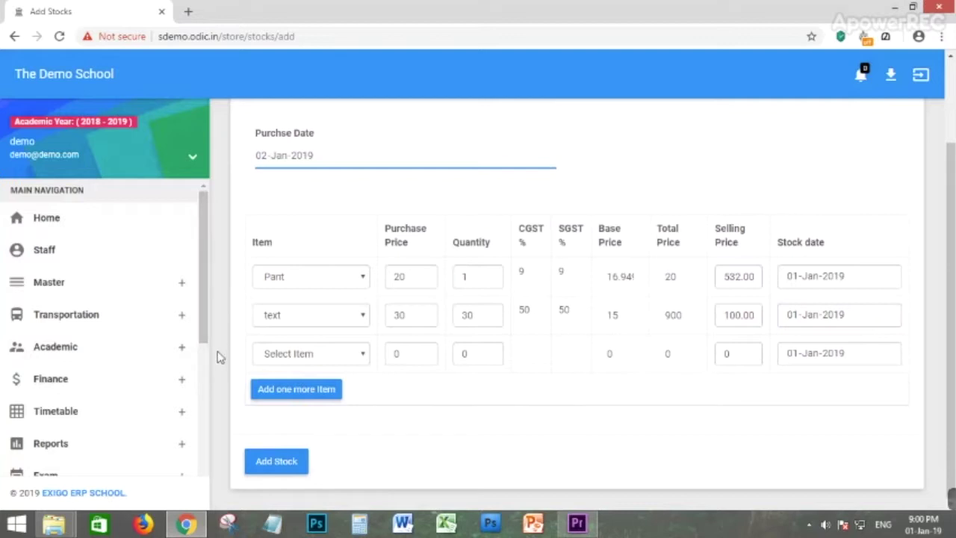
scroll(74, 359, "down", 4)
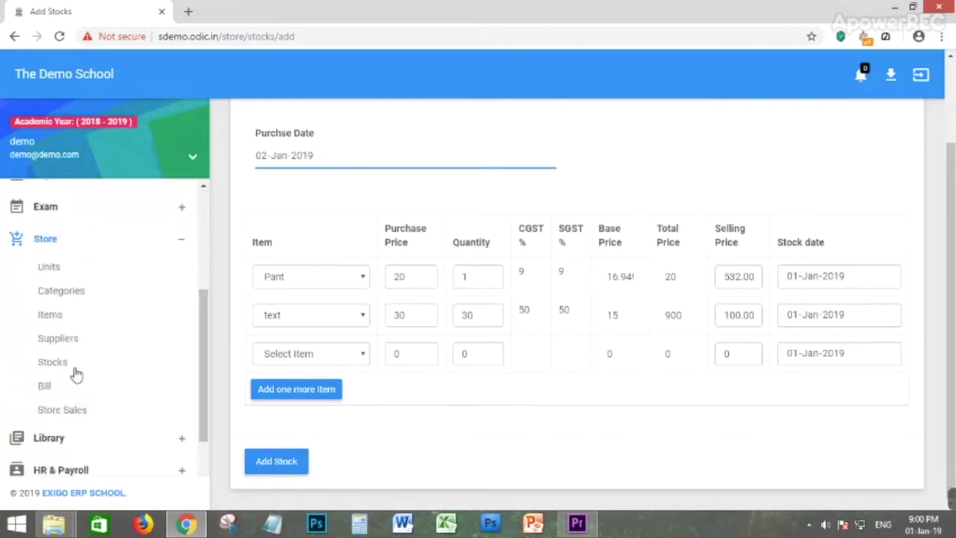
left_click(44, 387)
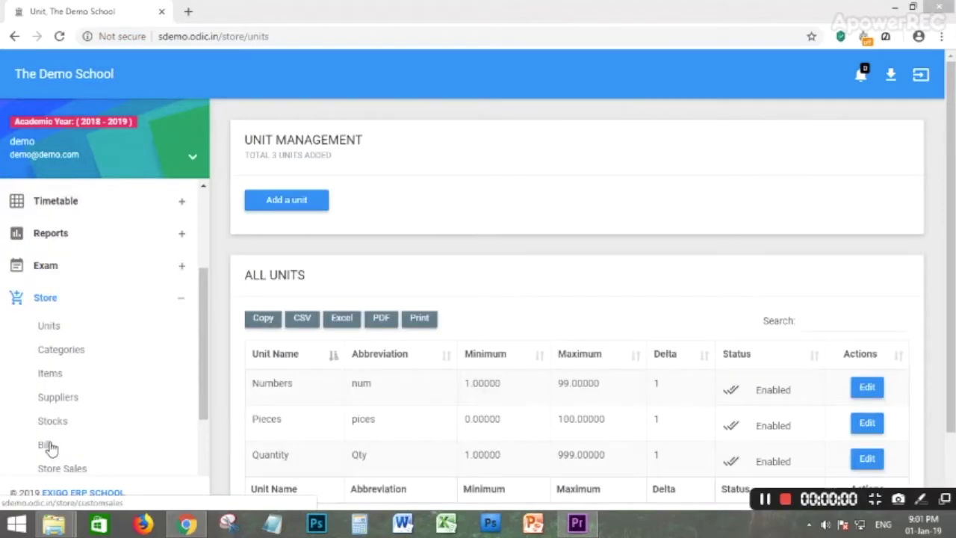
Add two Pant at 250 each to the store sales cart, grand total 590.00.
left_click(44, 448)
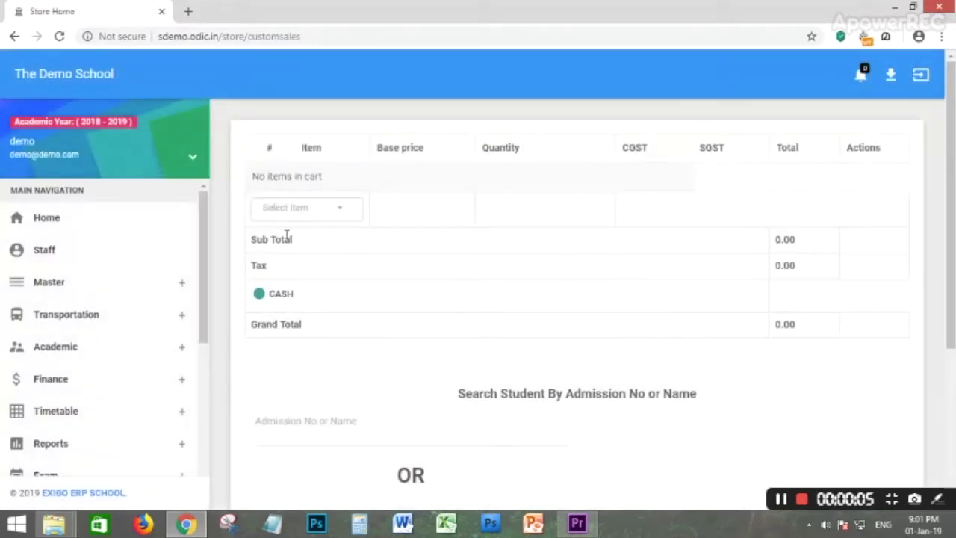
left_click(334, 213)
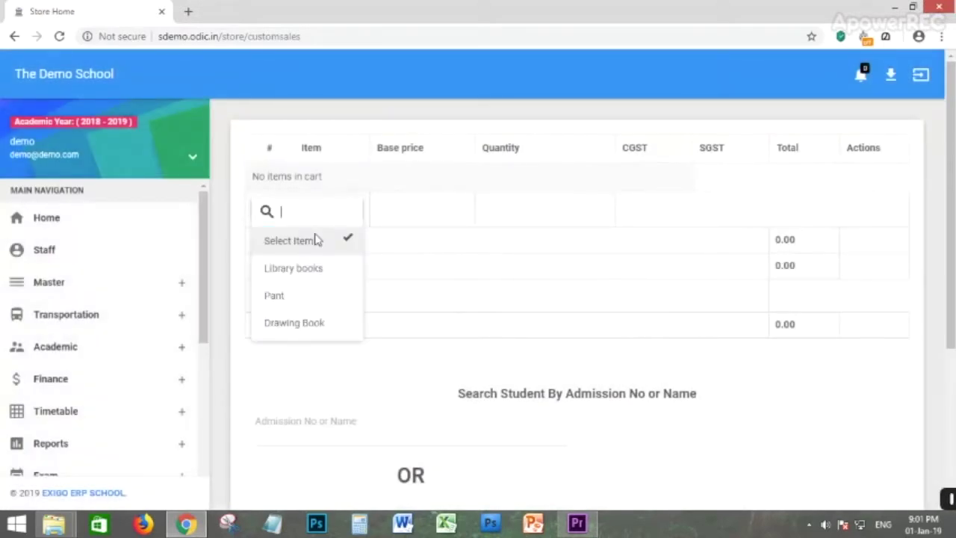
left_click(291, 298)
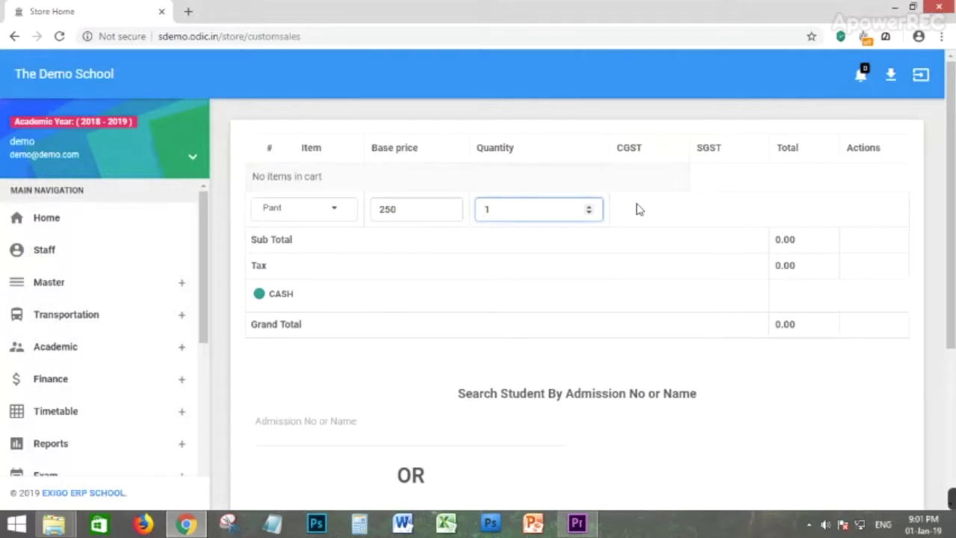
left_click(588, 207)
left_click(828, 275)
scroll(542, 305, "down", 2)
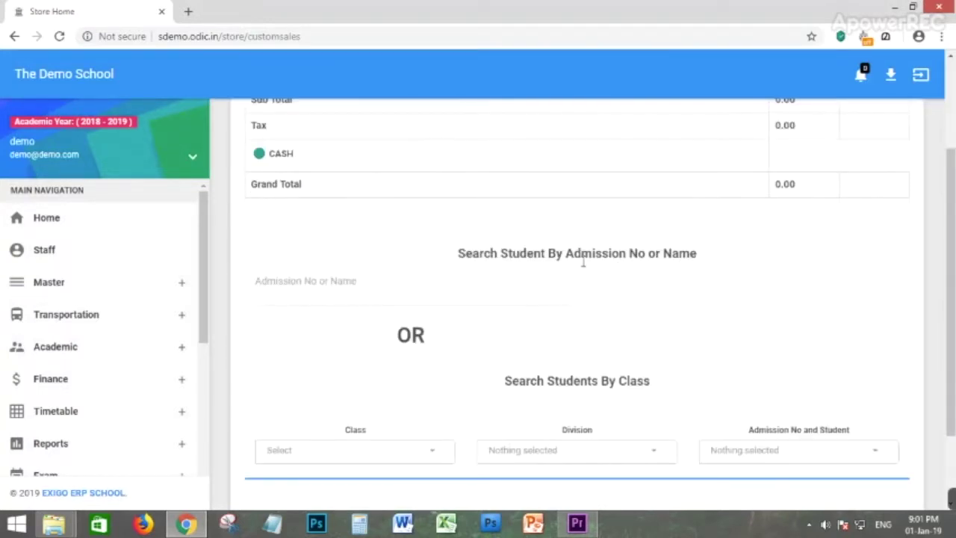
scroll(694, 278, "up", 2)
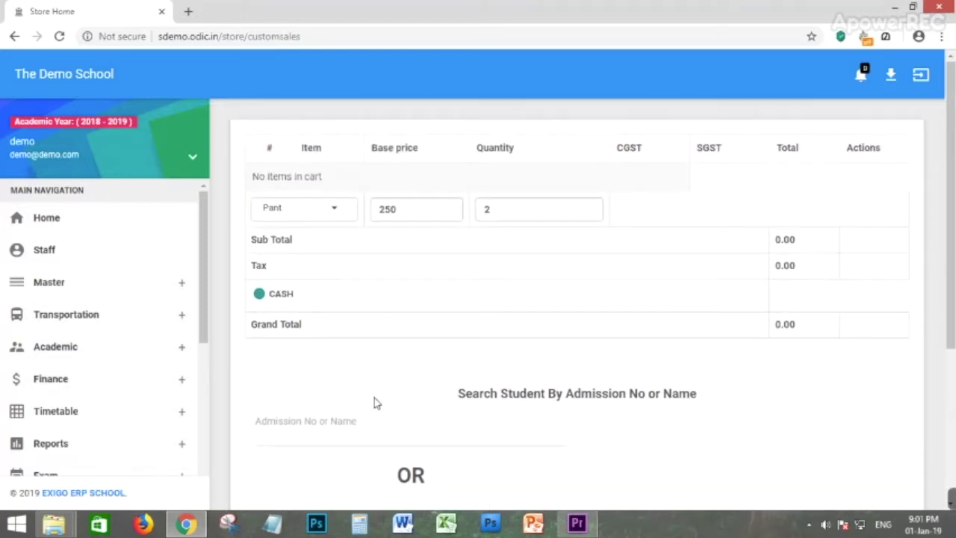
scroll(408, 400, "down", 1)
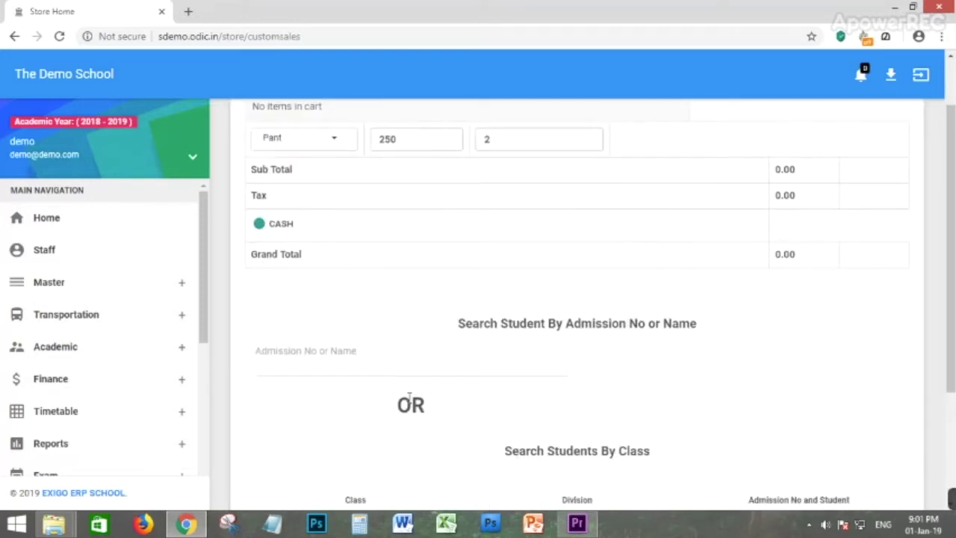
scroll(409, 400, "up", 1)
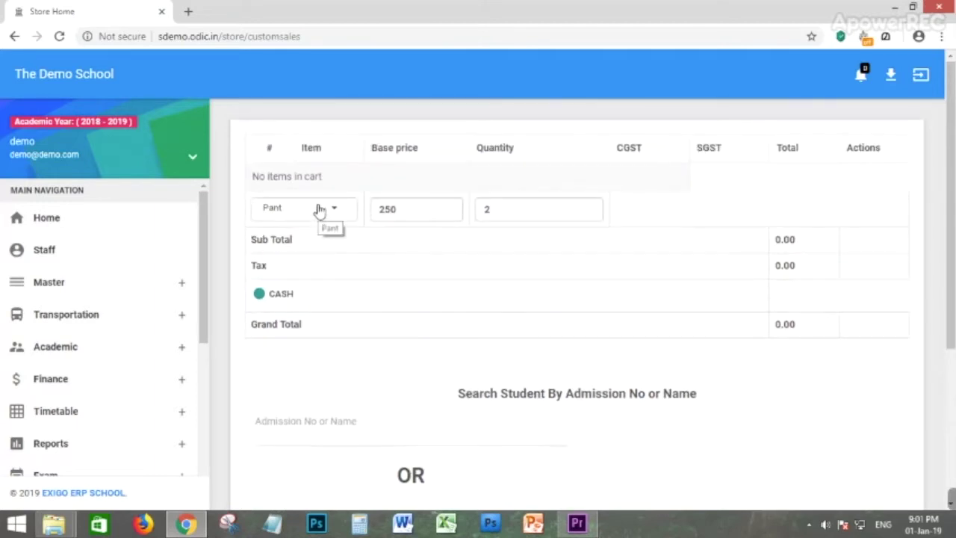
left_click(515, 210)
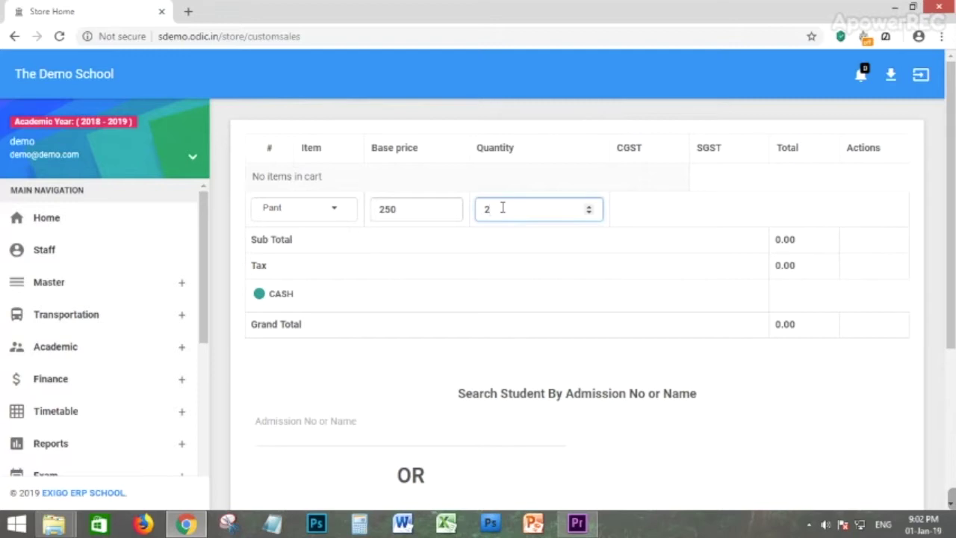
key("Return")
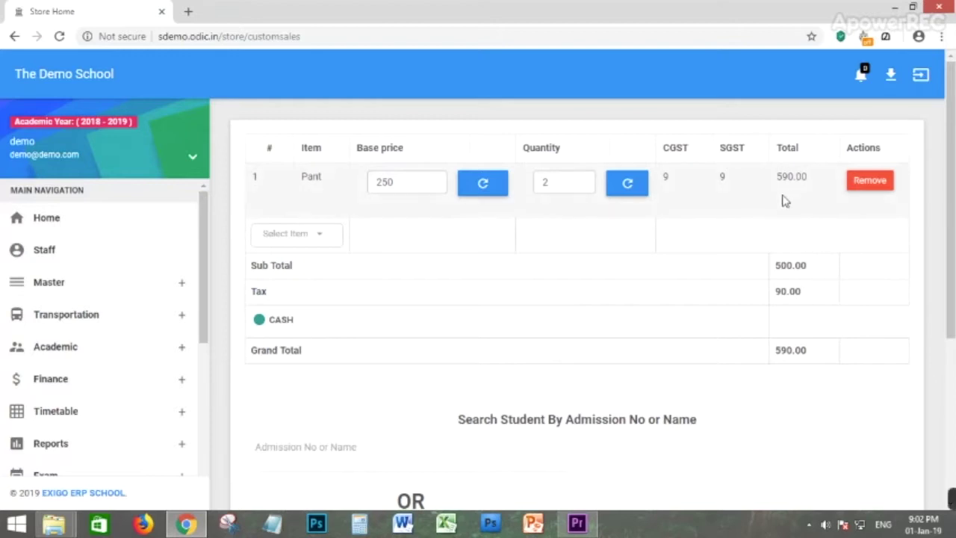
scroll(789, 320, "down", 4)
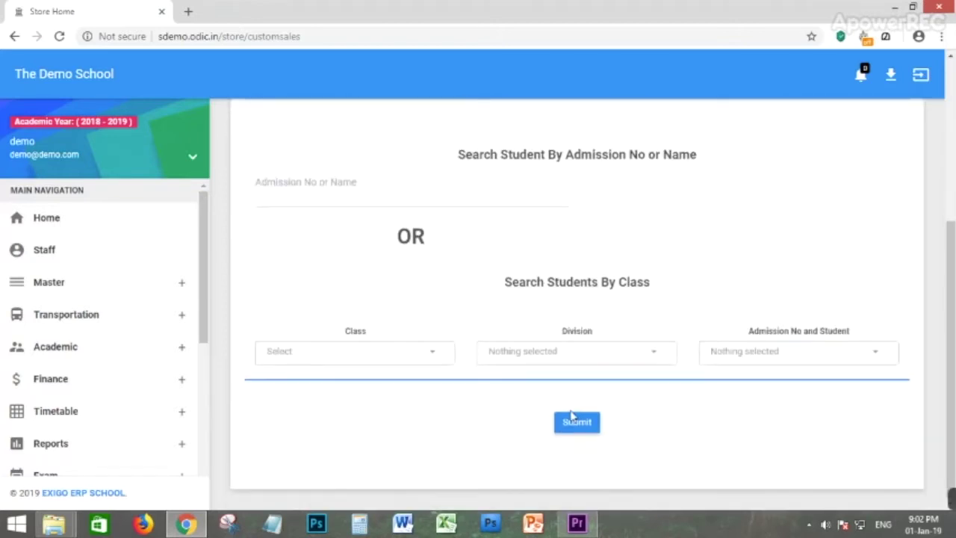
Search 'J', pick the student, and submit to show 590.00 paying, then begin the bill note.
left_click(351, 185)
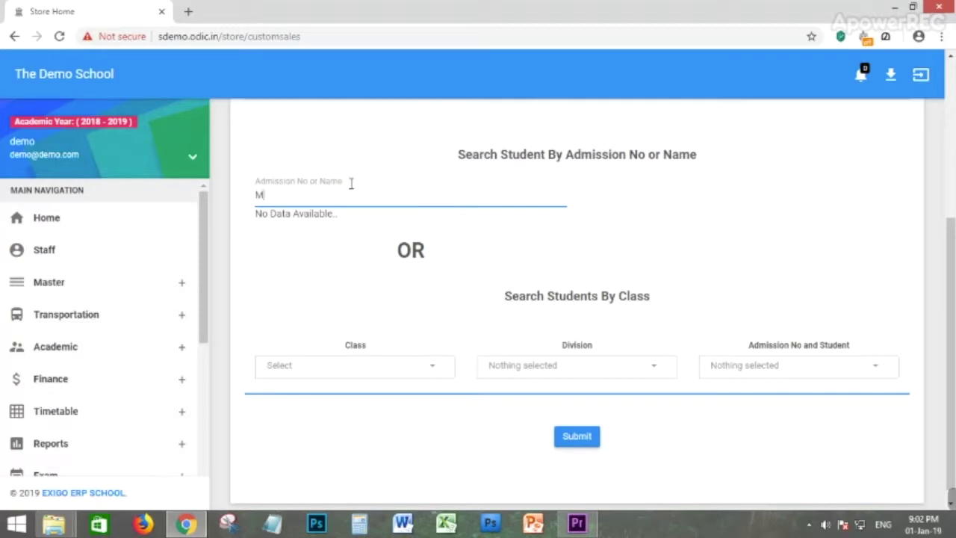
type("J")
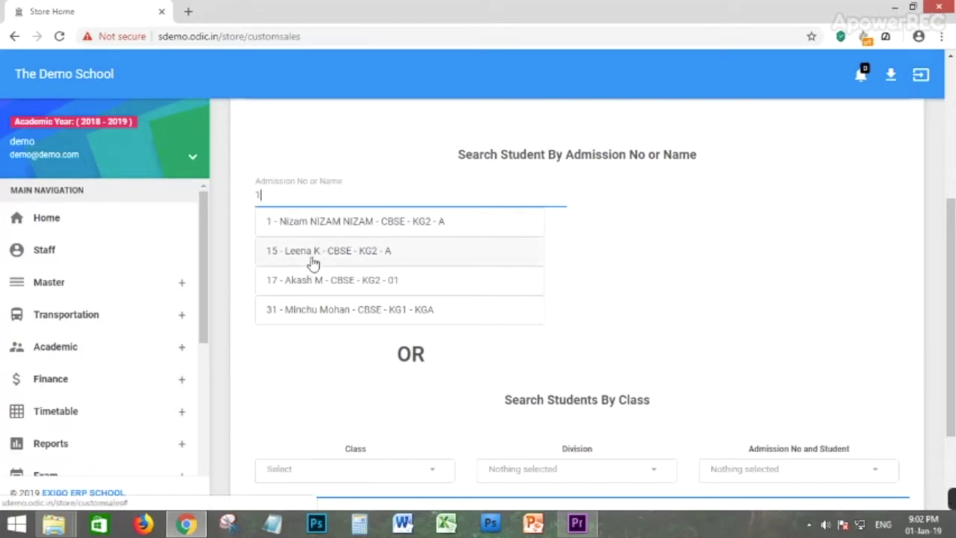
left_click(314, 254)
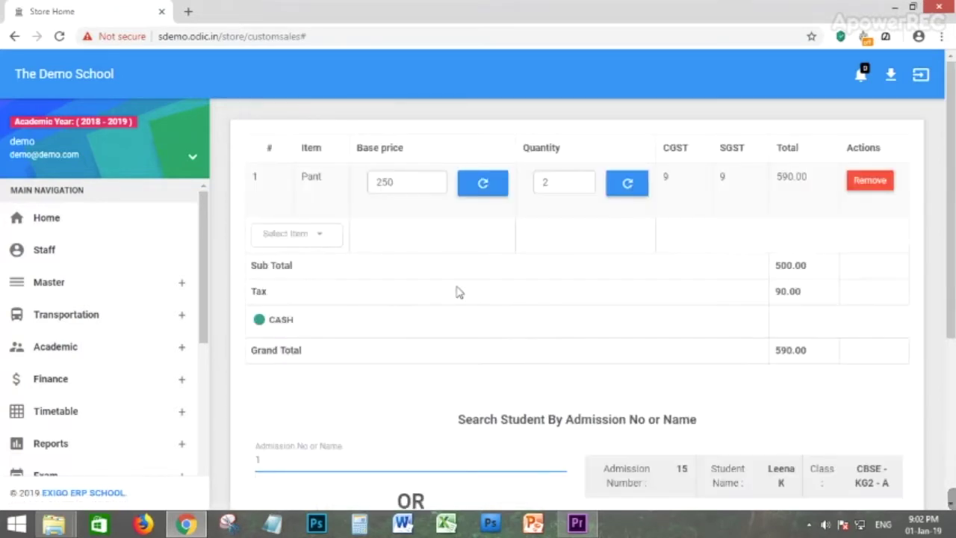
scroll(460, 292, "down", 5)
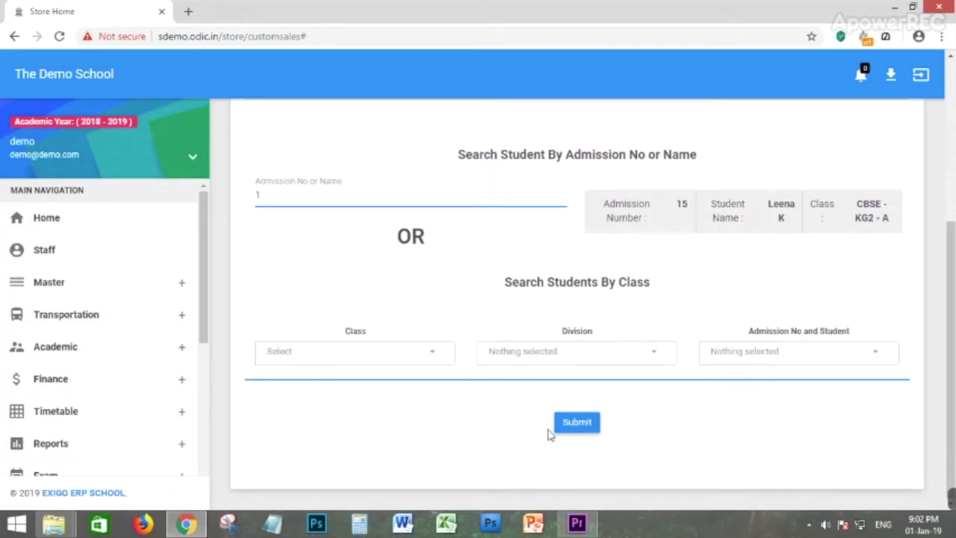
left_click(570, 426)
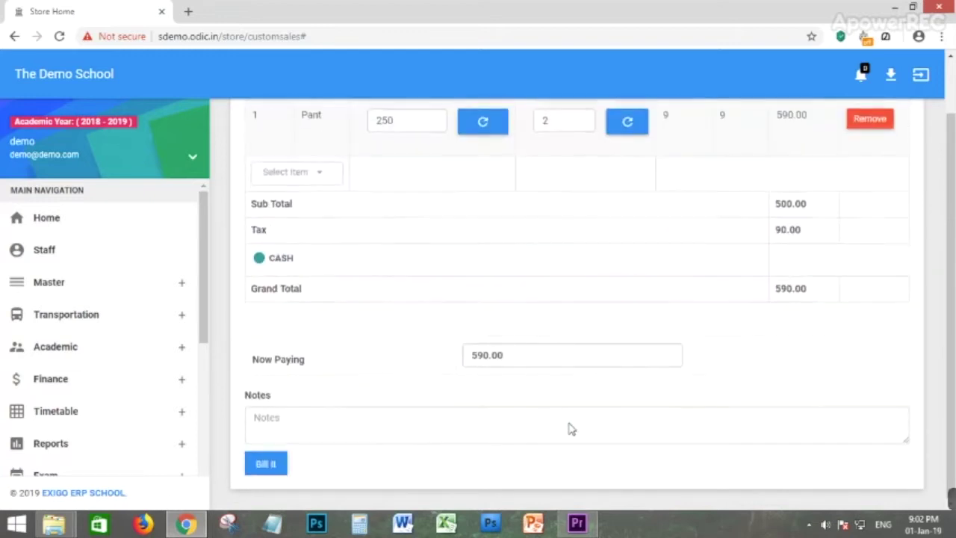
left_click(340, 433)
type("ASDASD")
left_click(260, 461)
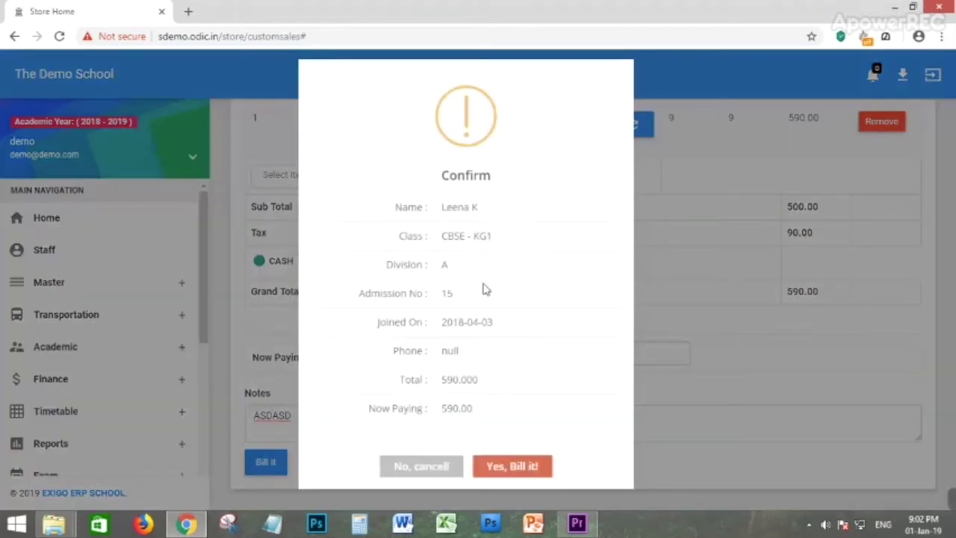
left_click(512, 466)
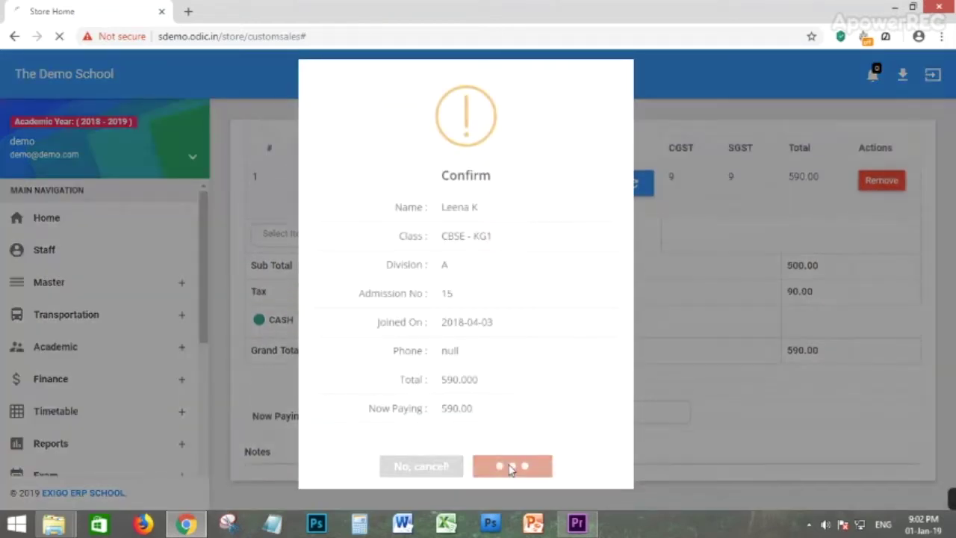
scroll(632, 266, "down", 6)
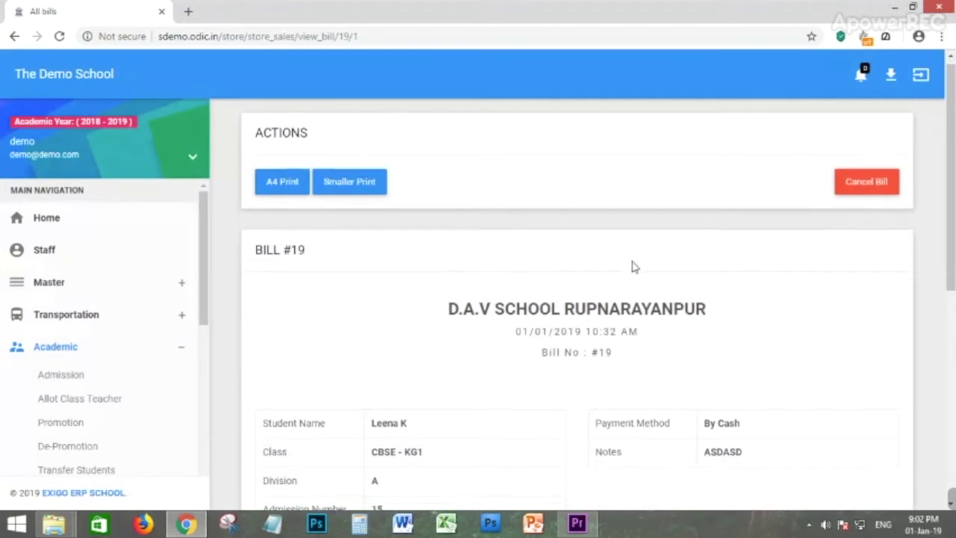
scroll(670, 449, "up", 6)
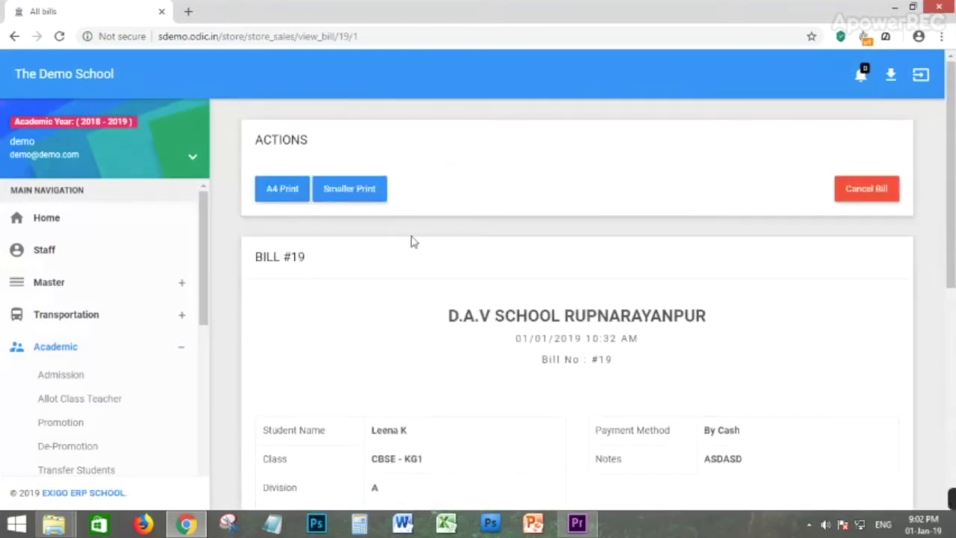
left_click(357, 191)
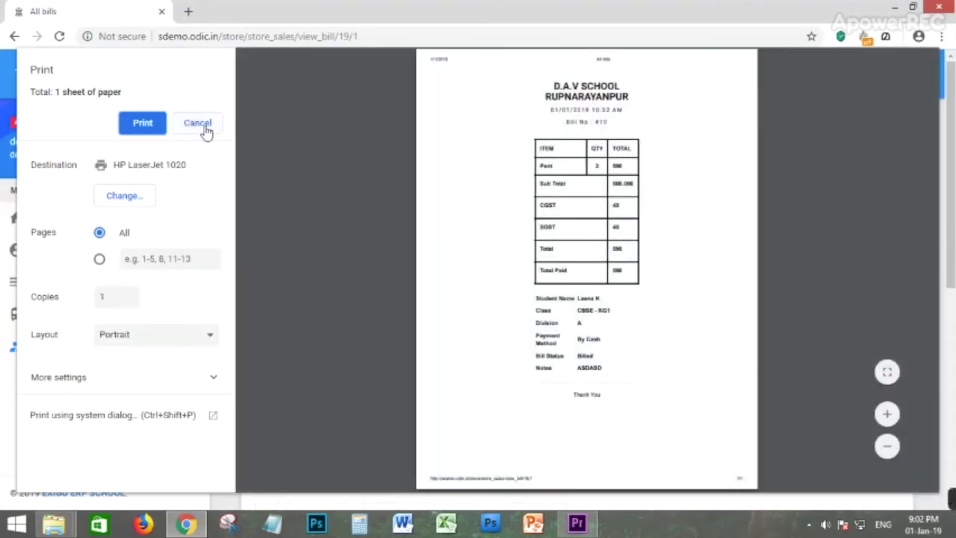
left_click(198, 124)
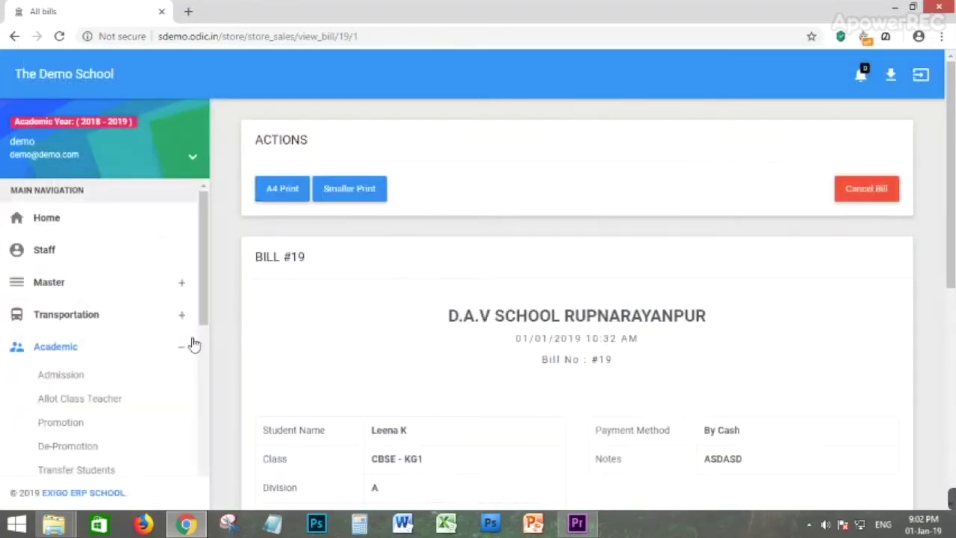
scroll(97, 366, "down", 2)
scroll(124, 375, "down", 2)
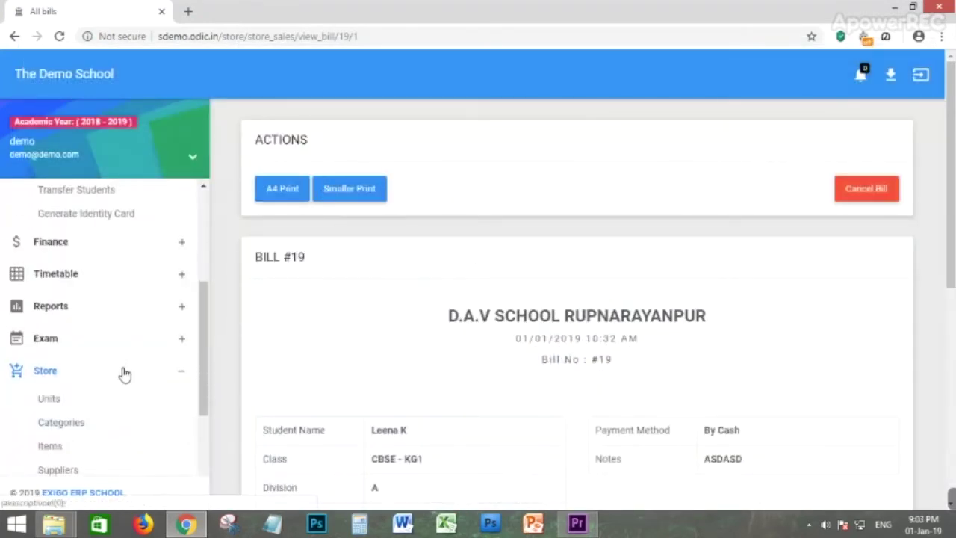
scroll(124, 375, "down", 2)
Open Store Sales, filter the search with 'Le', then clear it to list all 8 sales.
left_click(63, 403)
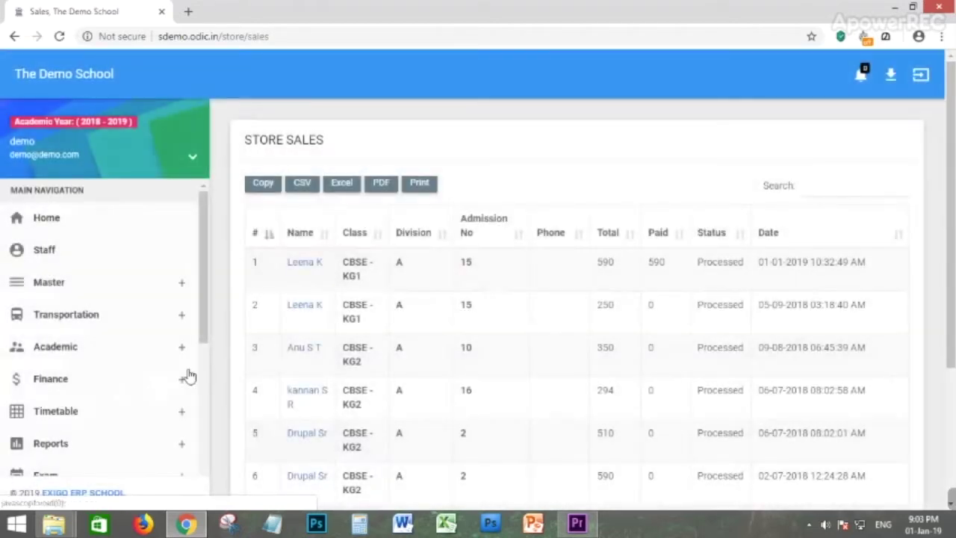
scroll(438, 262, "down", 5)
scroll(429, 336, "up", 5)
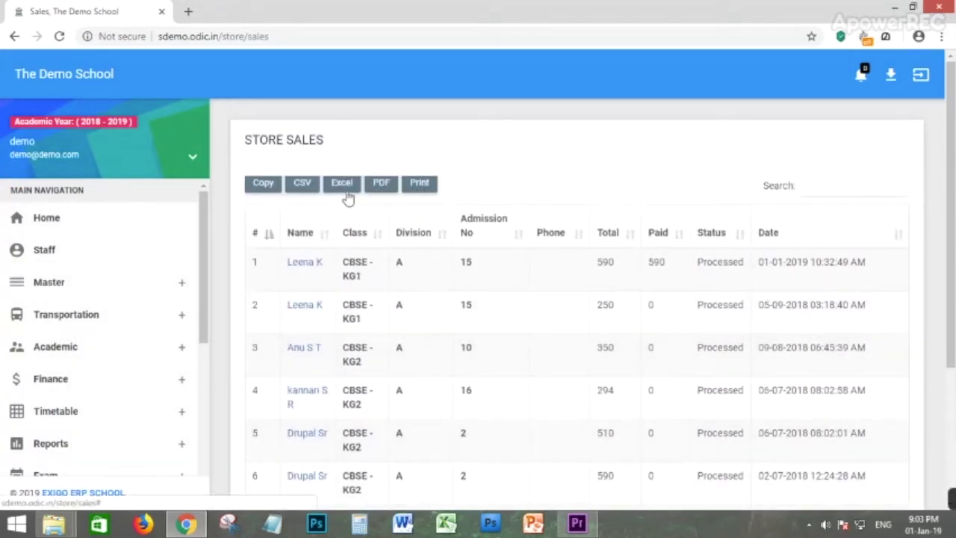
left_click(836, 187)
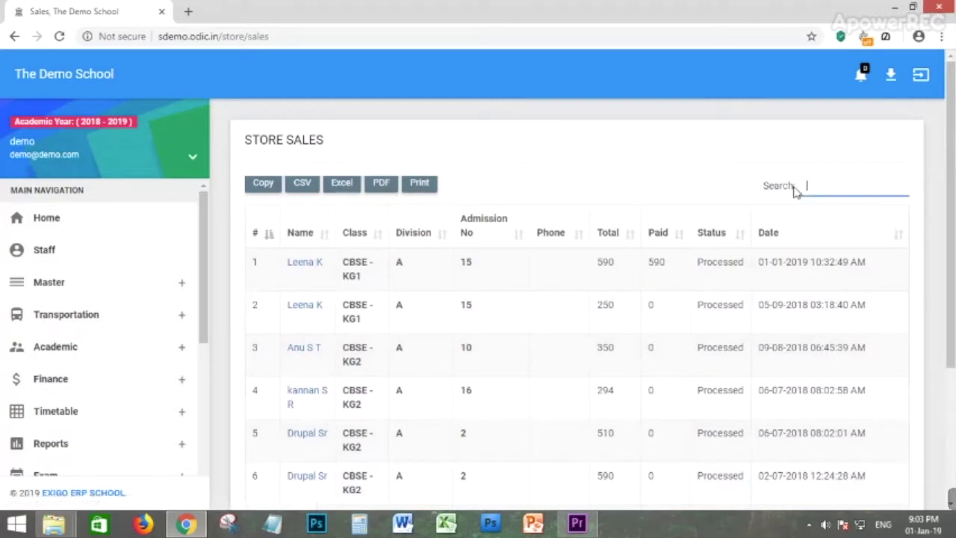
type("Le")
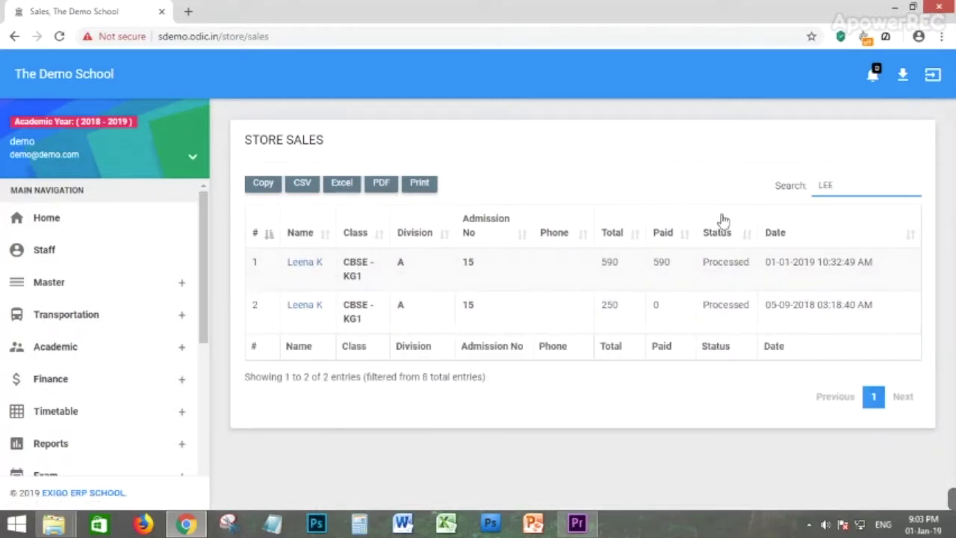
key("BackSpace")
key("BackSpace")
key("BackSpace")
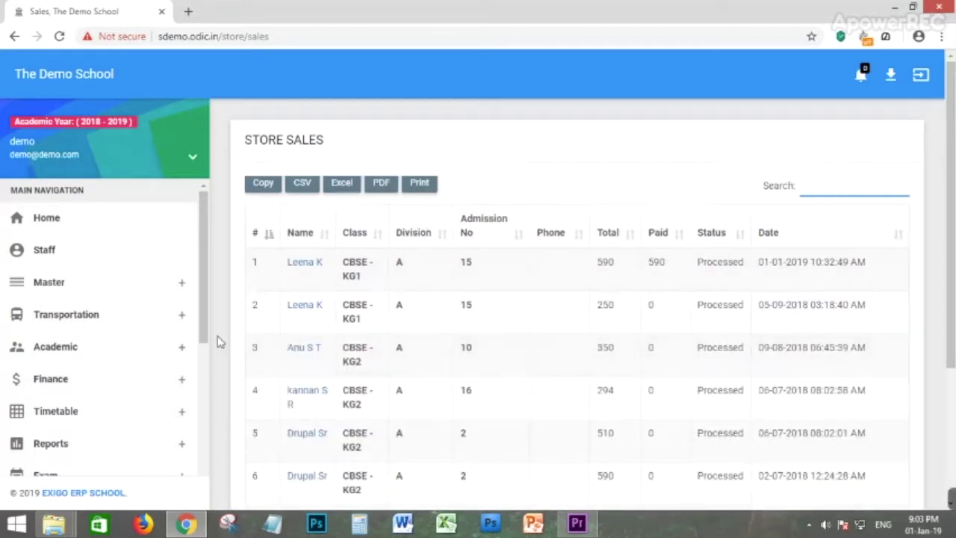
scroll(111, 335, "down", 3)
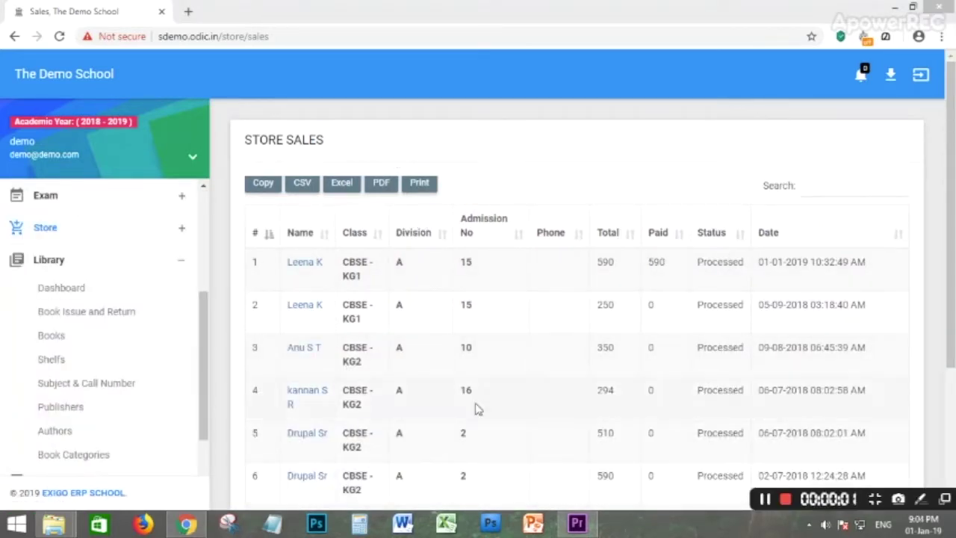
Open Book Categories and look over the Add Book Category ID, Name and Description fields.
left_click(26, 260)
left_click(30, 260)
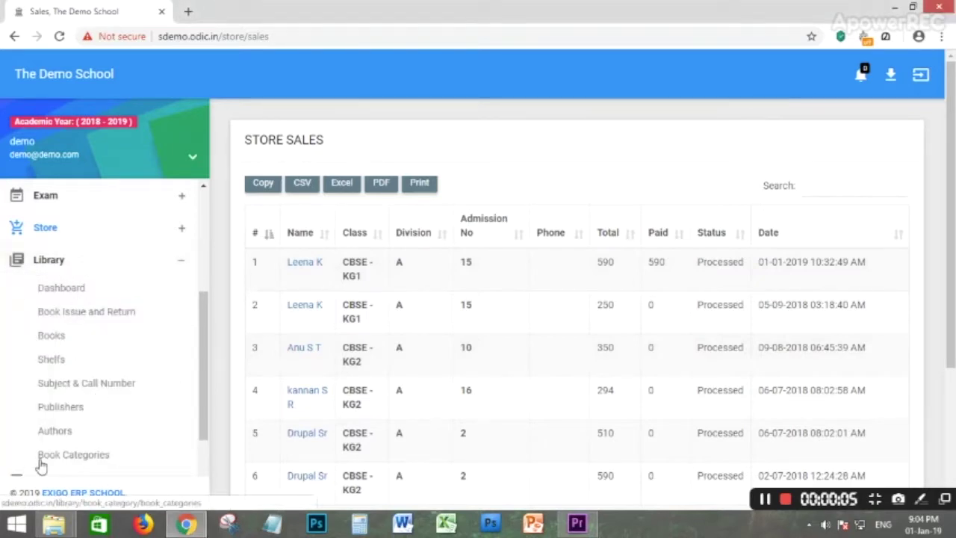
left_click(71, 460)
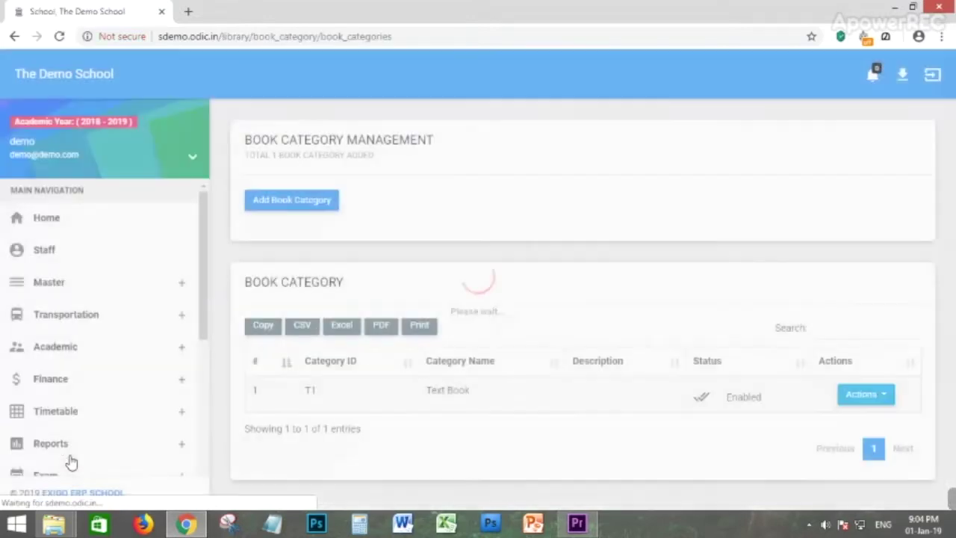
left_click(297, 200)
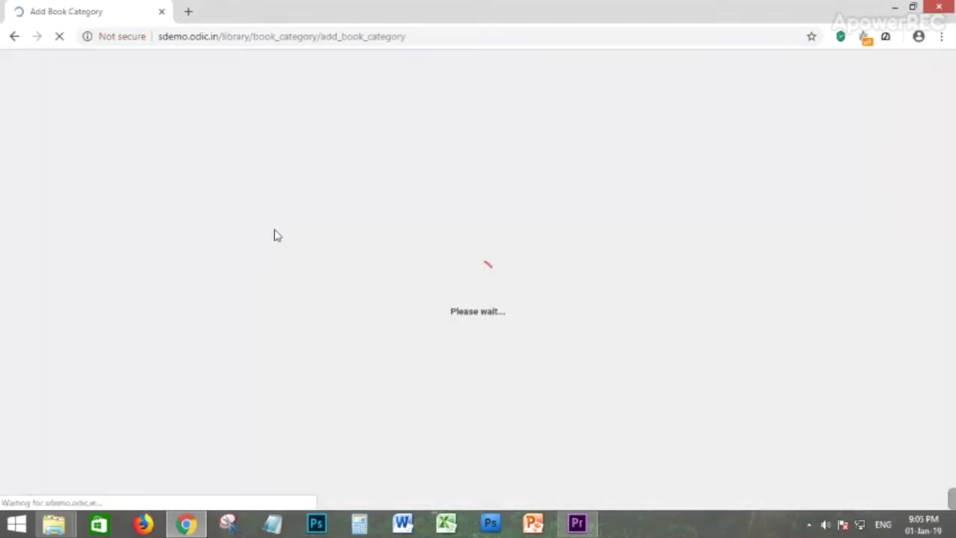
left_click(299, 176)
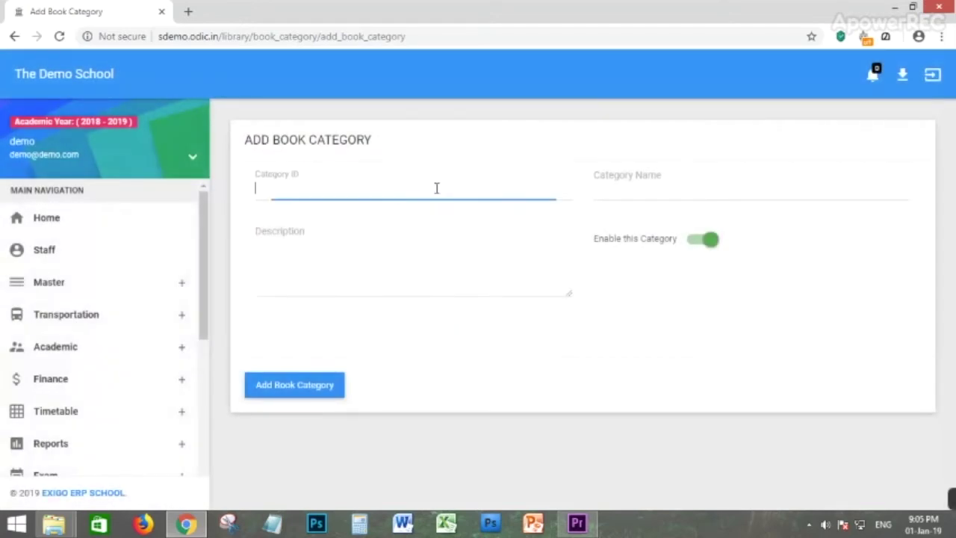
left_click(628, 188)
left_click(381, 259)
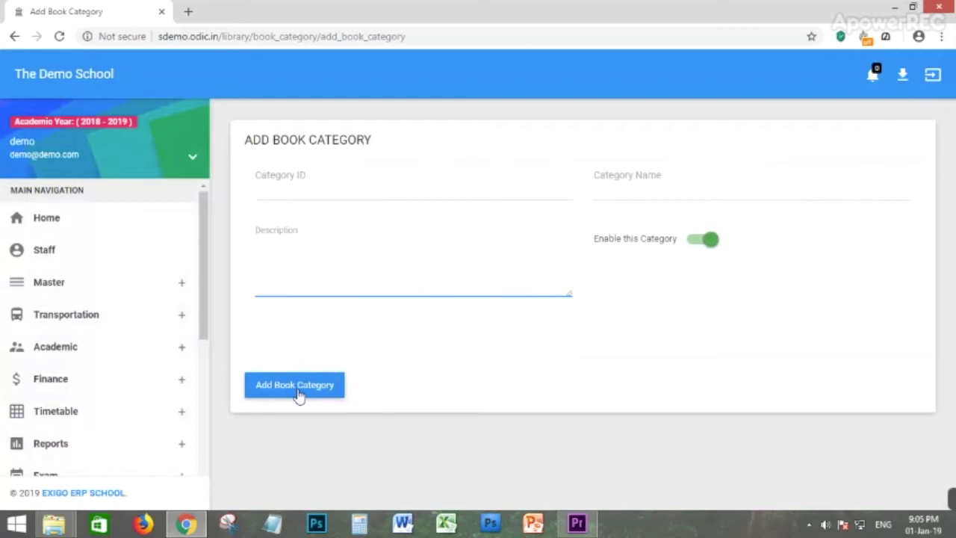
scroll(65, 416, "down", 2)
Go to the Library Authors list.
left_click(79, 428)
scroll(75, 418, "down", 1)
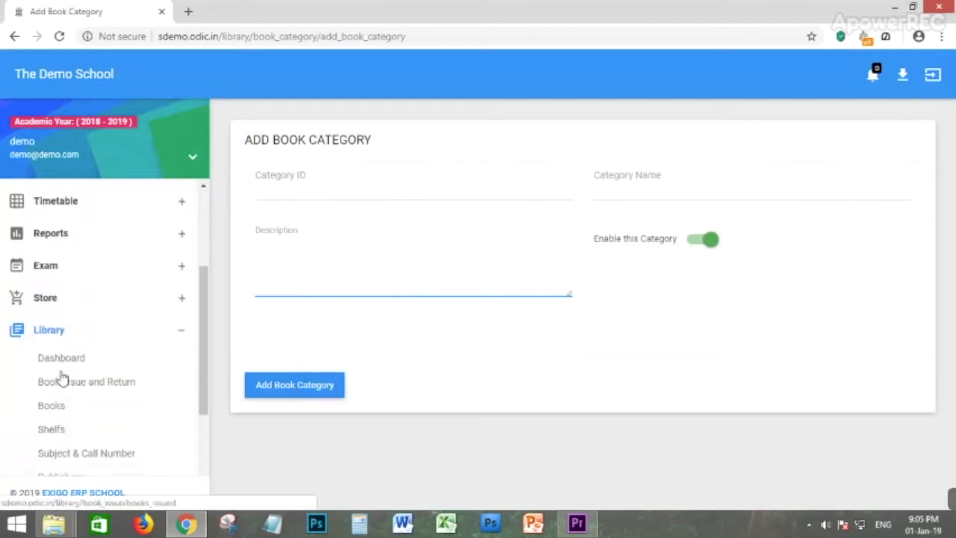
scroll(64, 379, "down", 3)
scroll(70, 378, "up", 2)
left_click(70, 433)
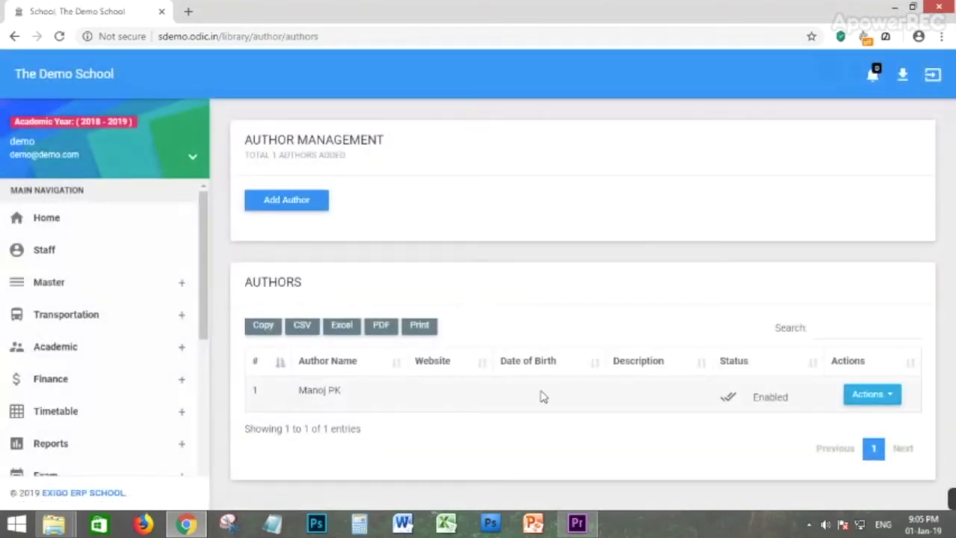
Highlight the author's name, then open Publishers and highlight C&T Books.
left_click_drag(346, 399, 300, 396)
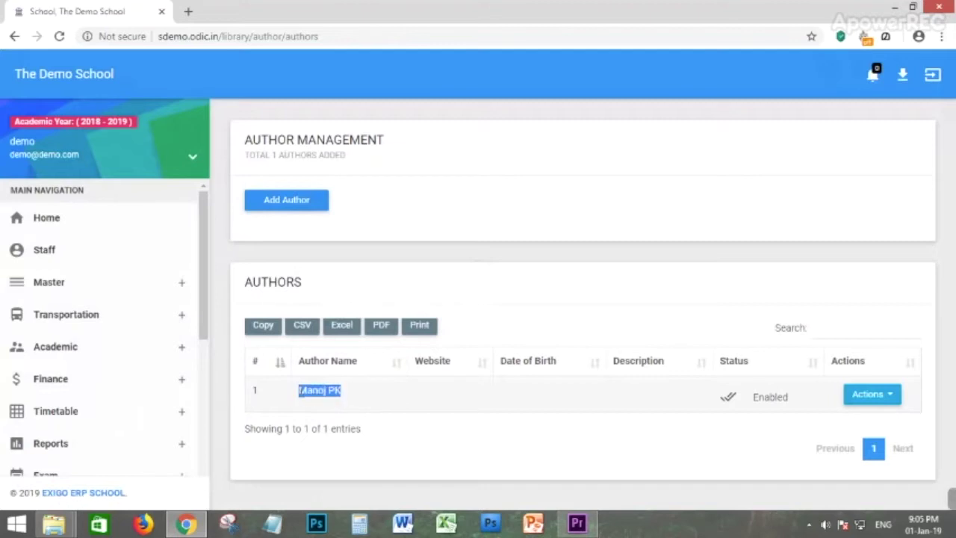
scroll(100, 358, "down", 3)
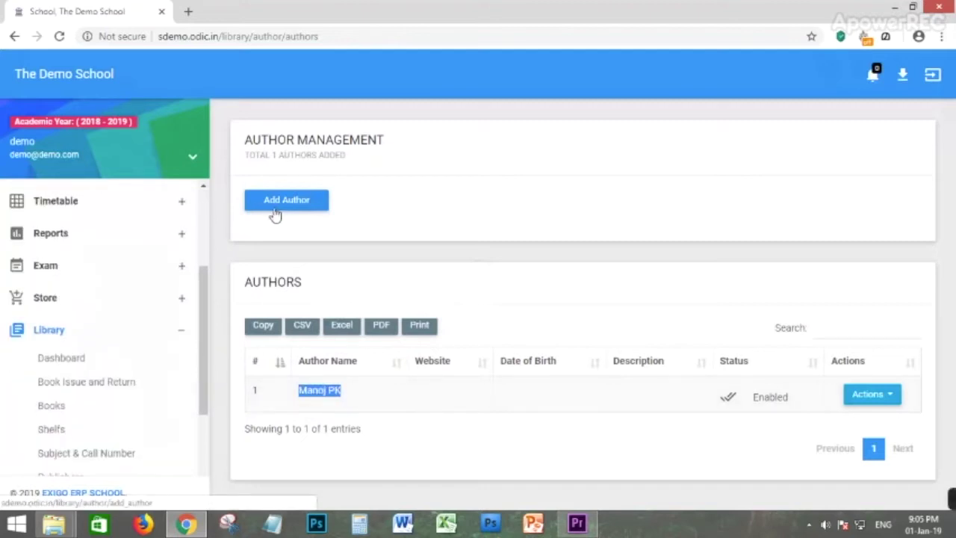
scroll(124, 339, "down", 2)
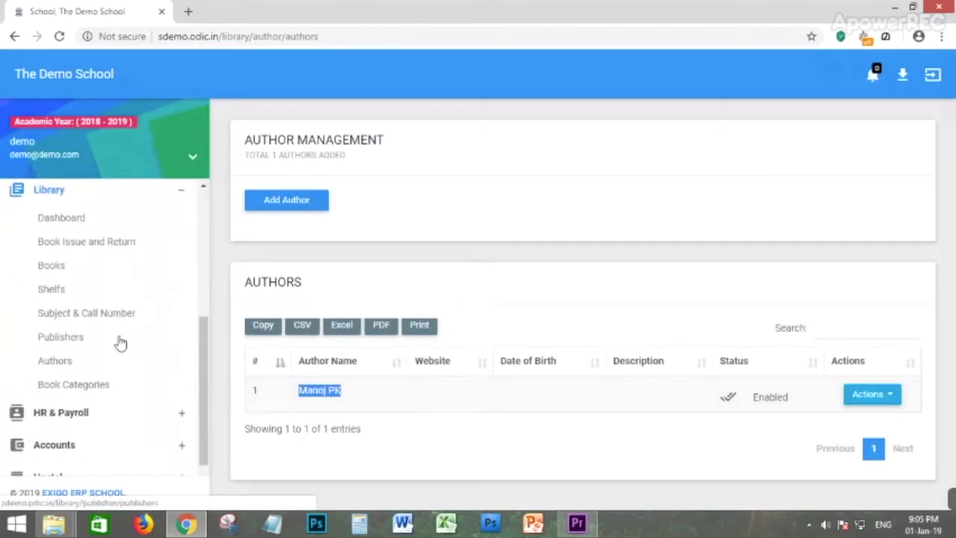
left_click(73, 342)
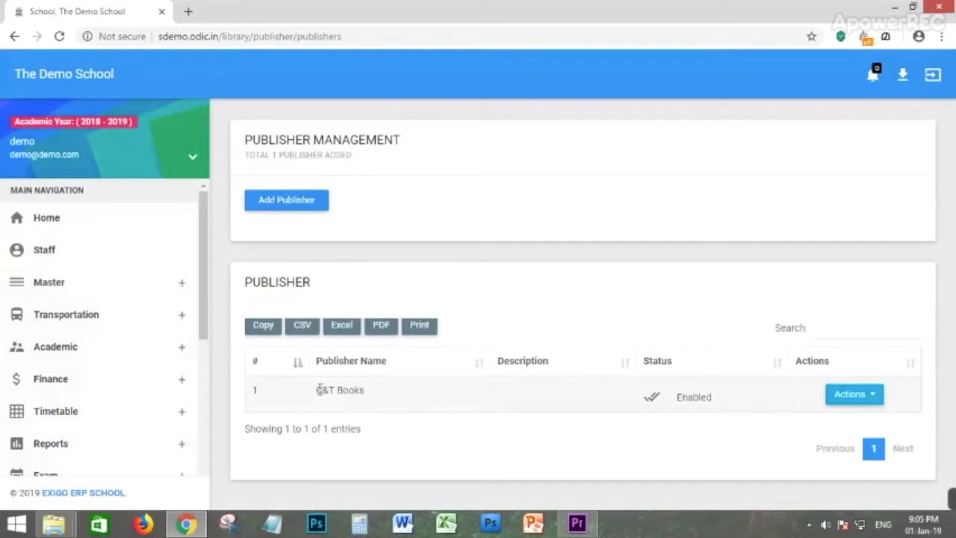
left_click_drag(319, 389, 401, 387)
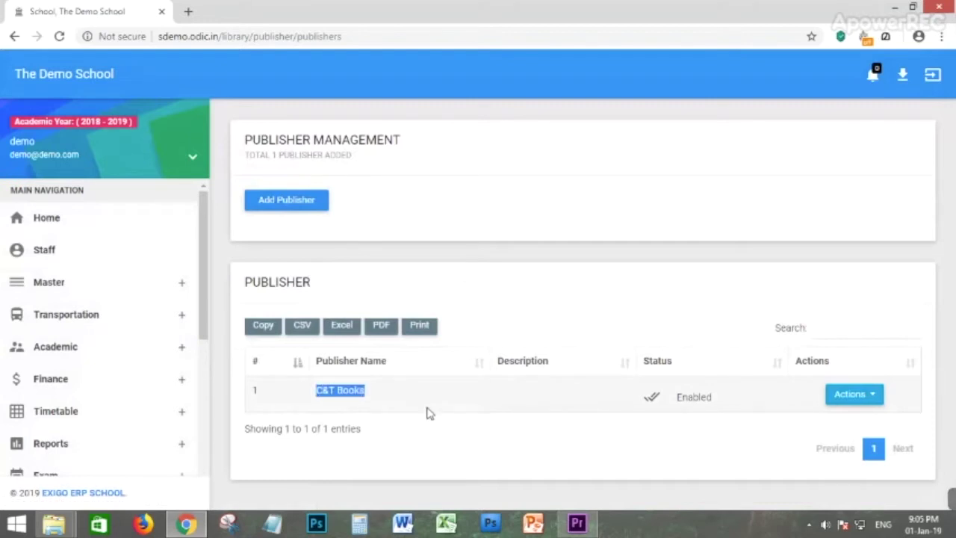
left_click(407, 219)
scroll(67, 415, "down", 5)
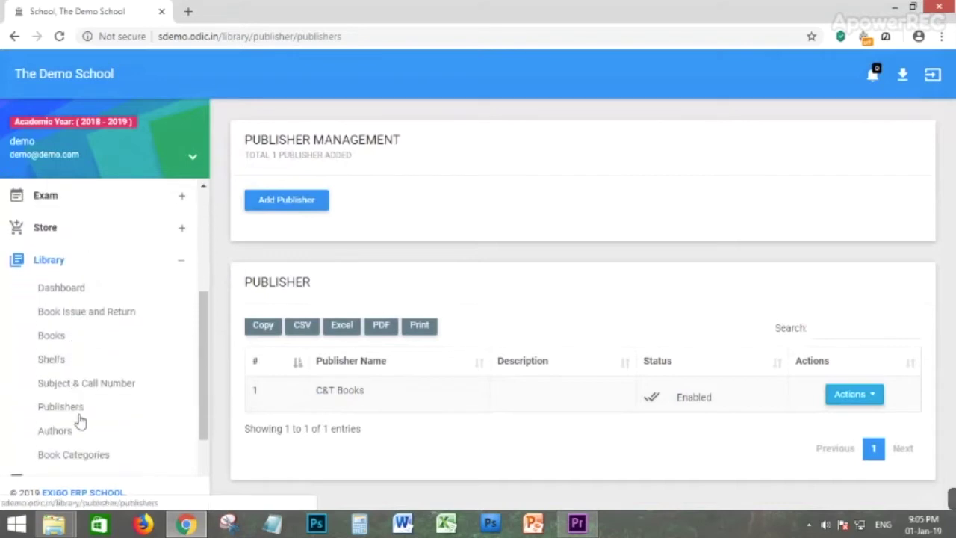
Open Subject & Call Number and highlight School Management and its call number 111.
left_click(66, 390)
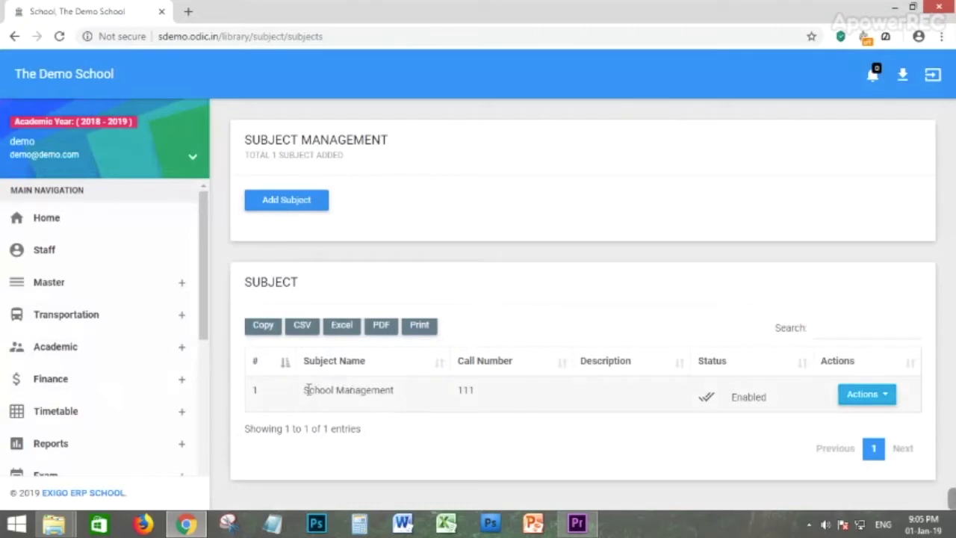
left_click_drag(306, 390, 390, 393)
left_click_drag(511, 402, 439, 401)
left_click(522, 287)
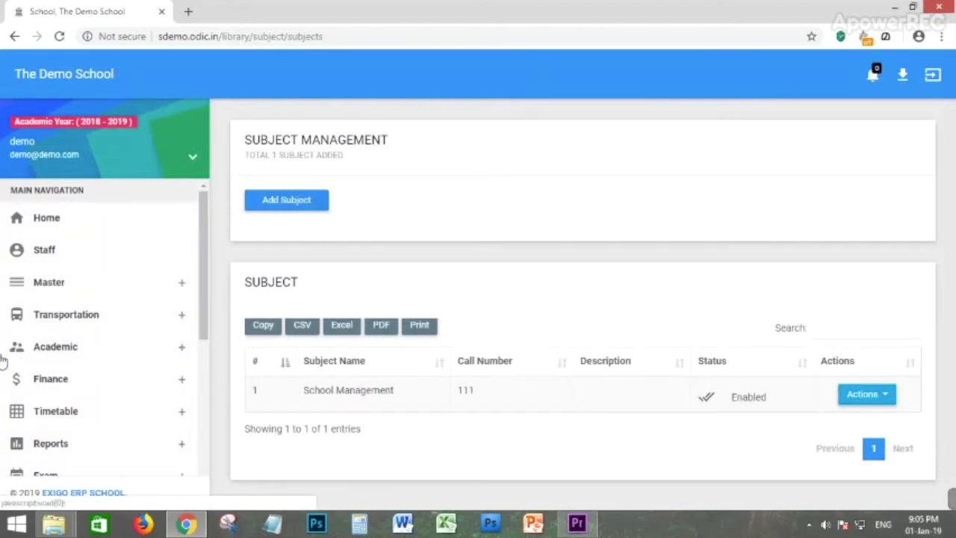
scroll(8, 340, "down", 3)
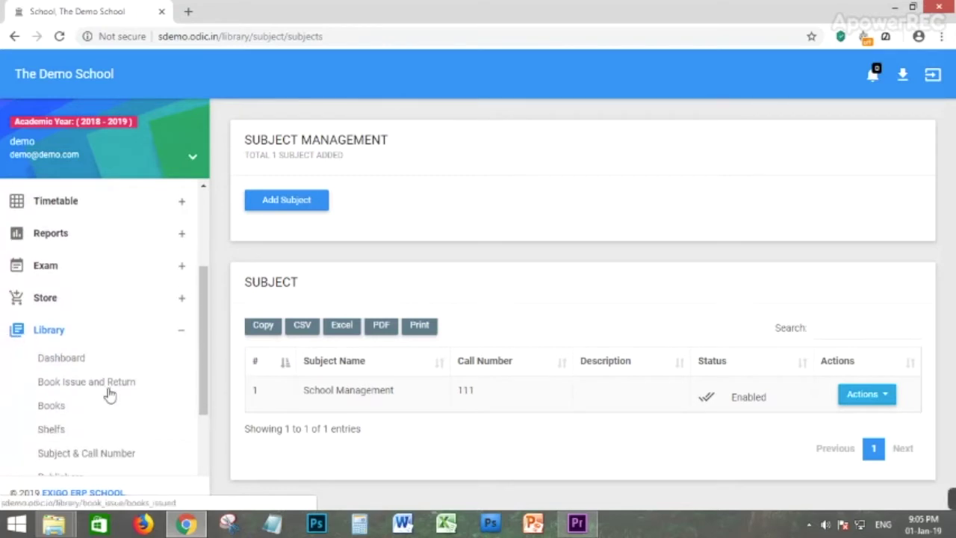
scroll(107, 393, "down", 1)
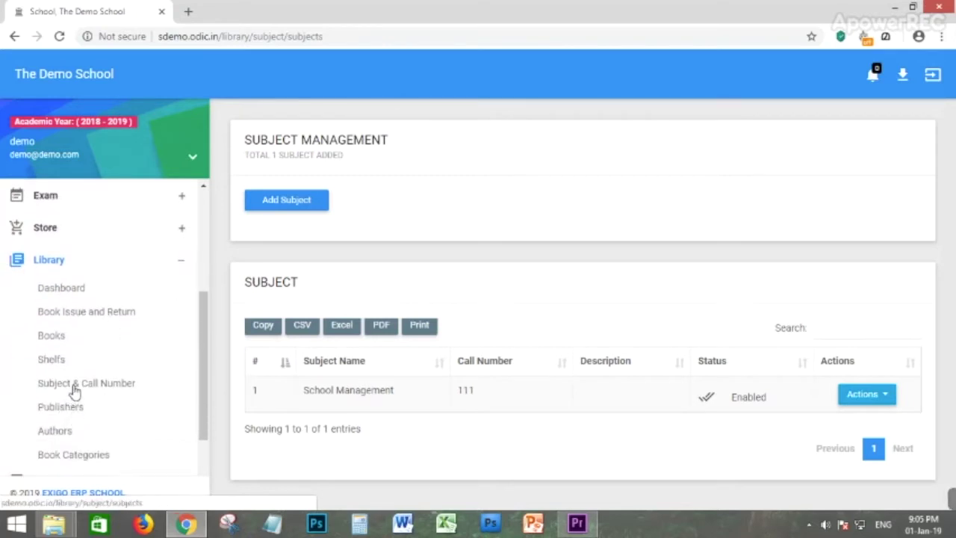
Glance at the Shelves list, then review Books showing 5 copies of The Demo Book.
left_click(52, 361)
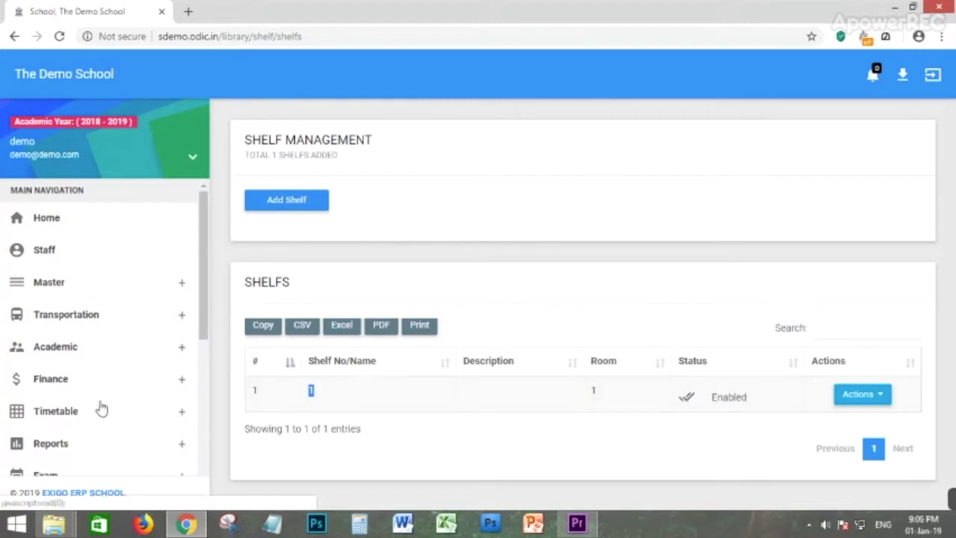
scroll(35, 329, "down", 3)
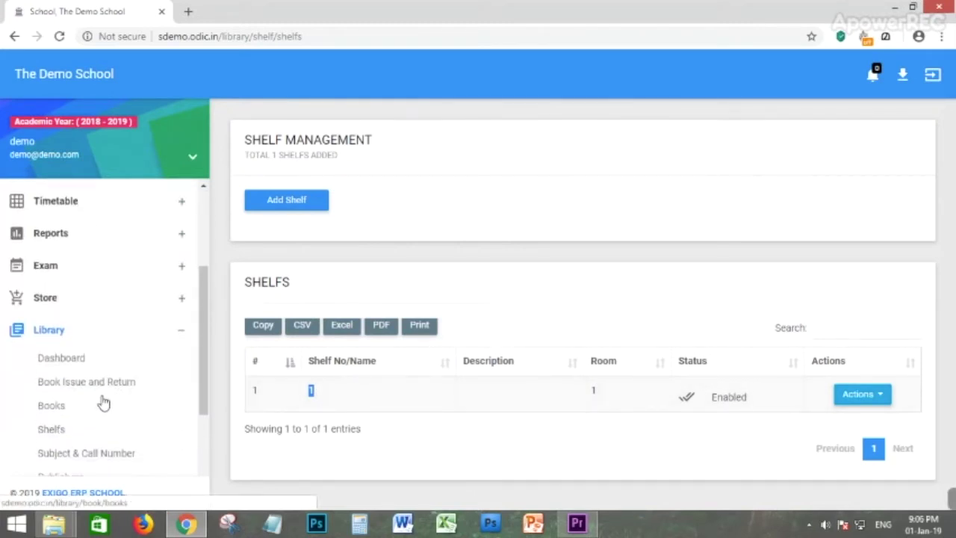
scroll(90, 402, "down", 1)
left_click(54, 337)
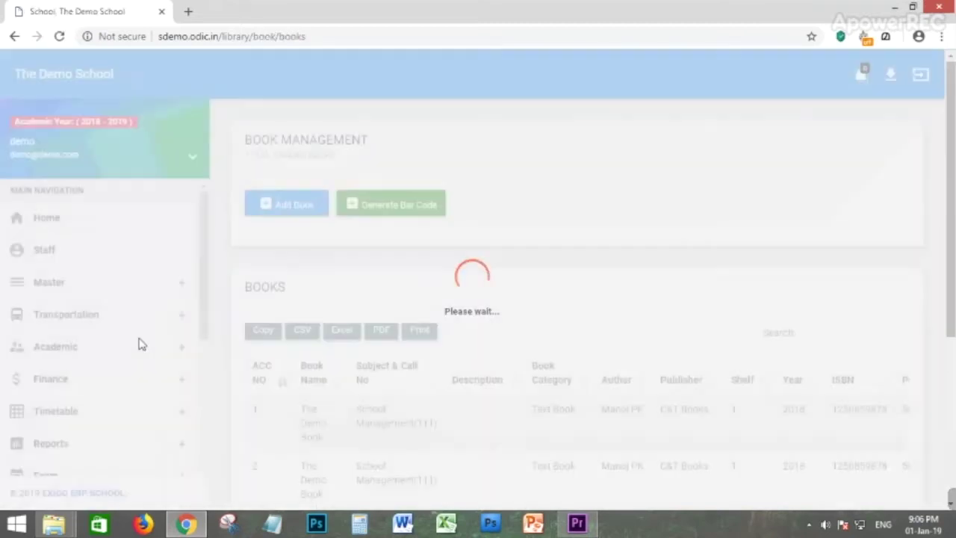
scroll(485, 345, "down", 1)
scroll(348, 336, "down", 3)
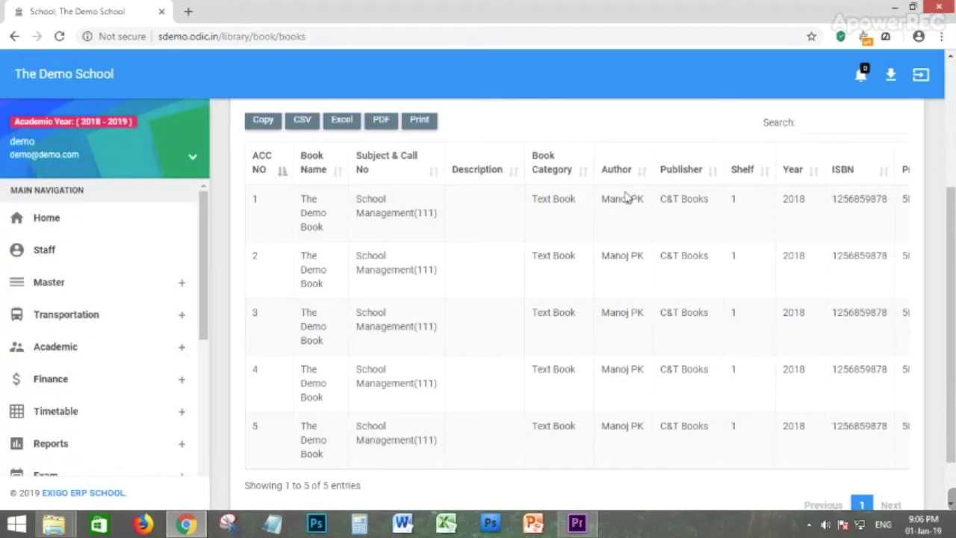
scroll(799, 361, "up", 4)
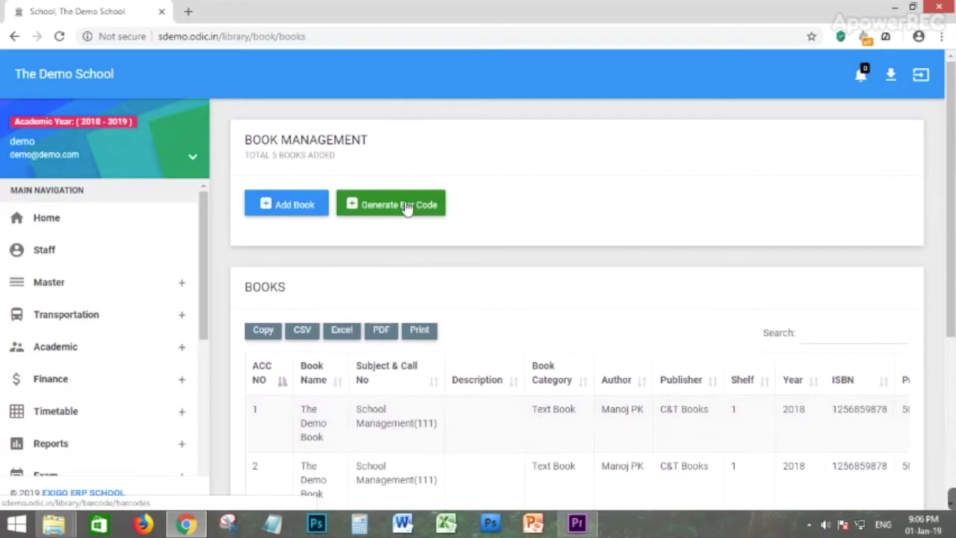
scroll(70, 359, "down", 5)
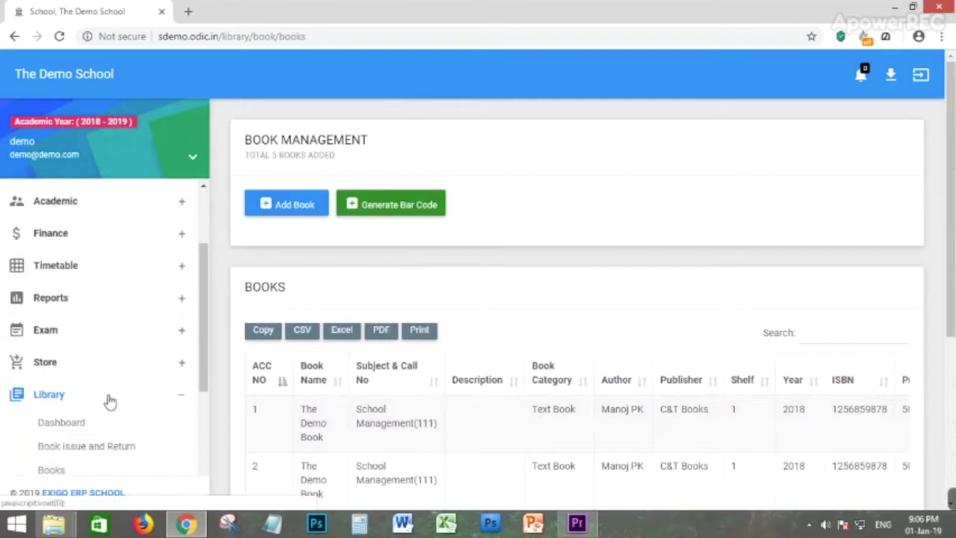
scroll(100, 271, "up", 2)
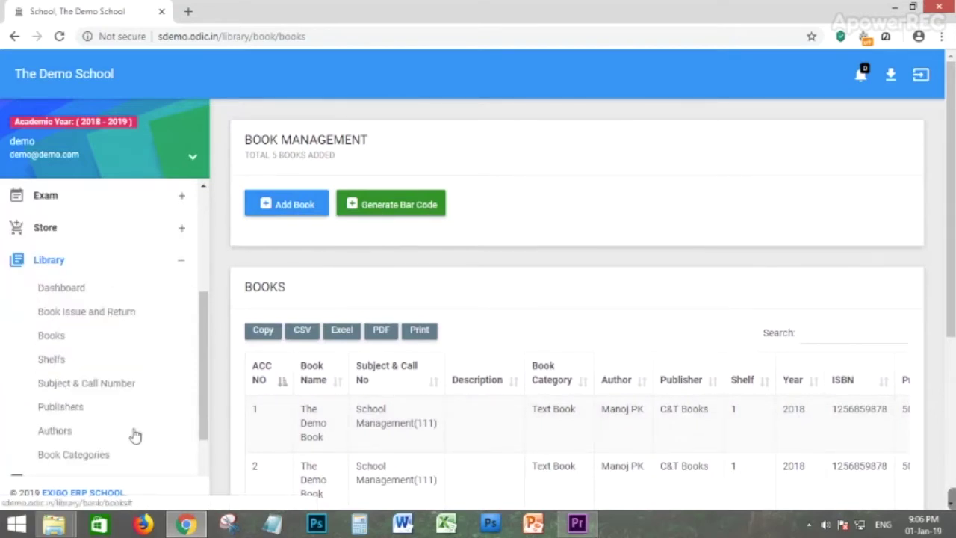
Open Book Issue and Return and highlight the two issued books' title, issue type and dates.
left_click(86, 321)
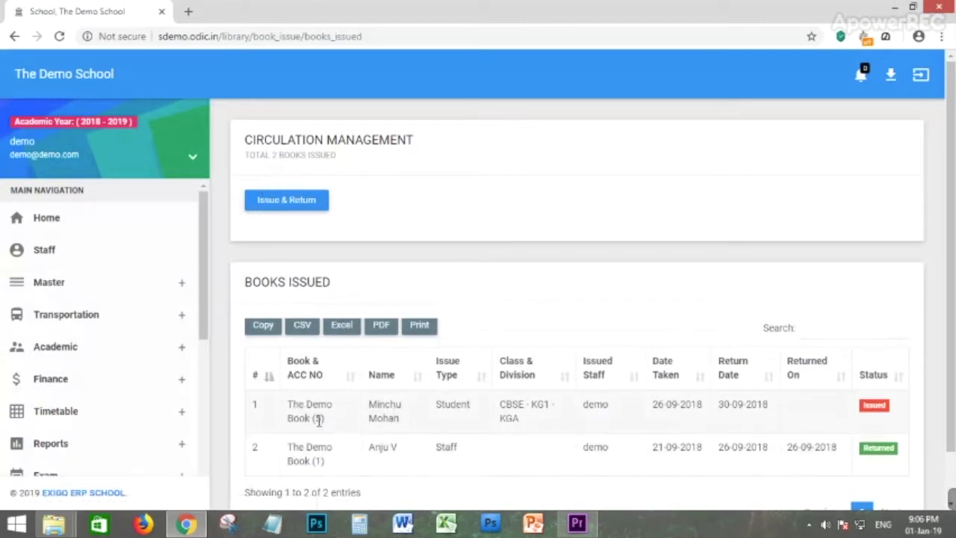
left_click_drag(291, 404, 469, 405)
left_click(377, 409)
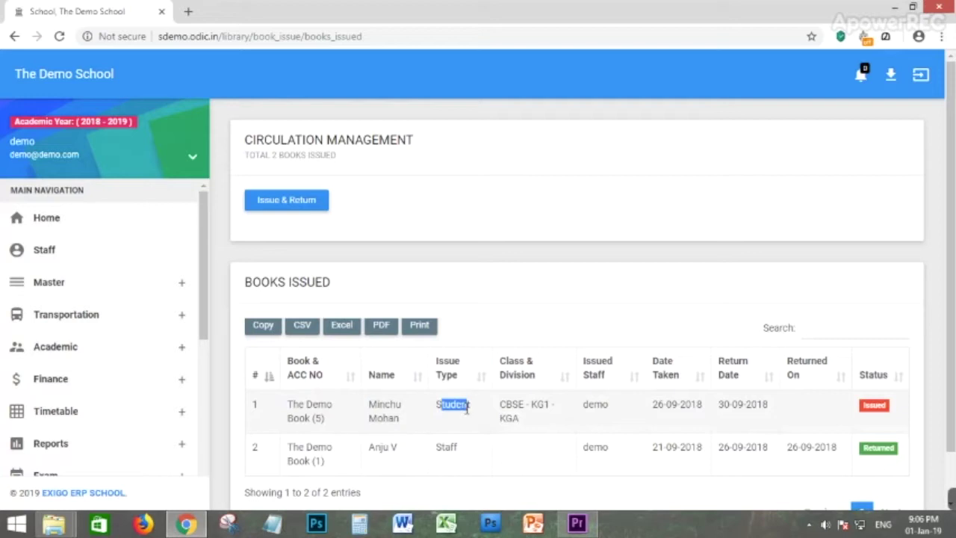
double_click(451, 446)
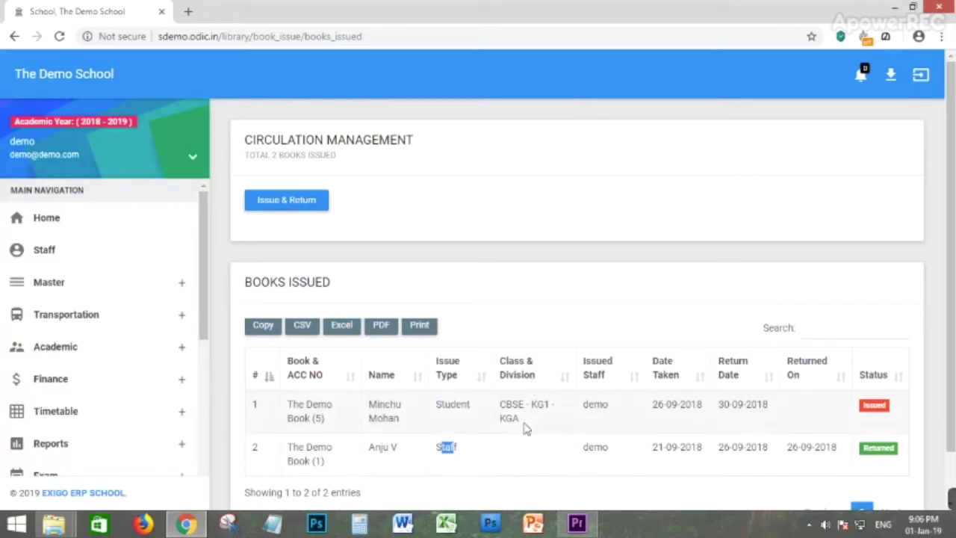
left_click_drag(668, 404, 715, 410)
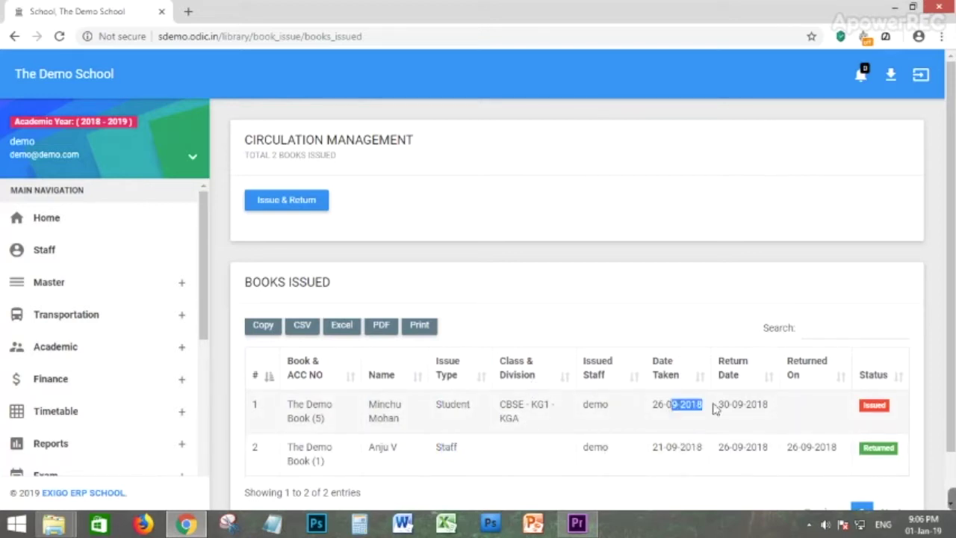
left_click_drag(689, 446, 725, 448)
left_click_drag(734, 409, 768, 408)
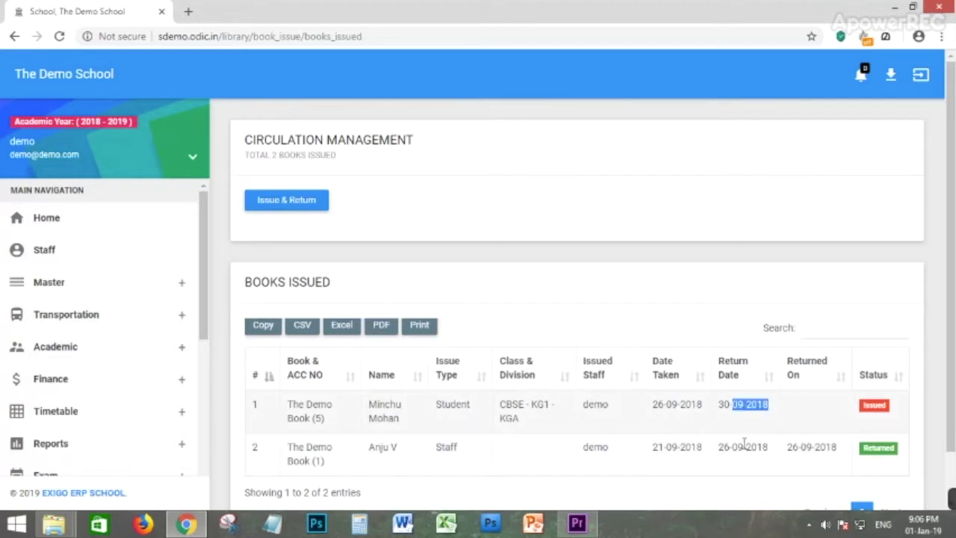
left_click_drag(737, 456, 763, 460)
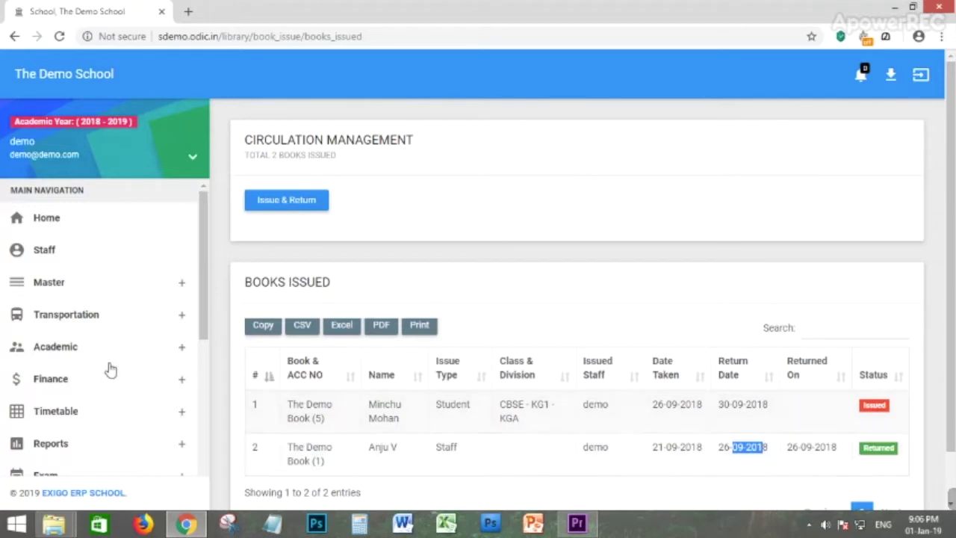
scroll(64, 399, "down", 3)
scroll(90, 404, "down", 1)
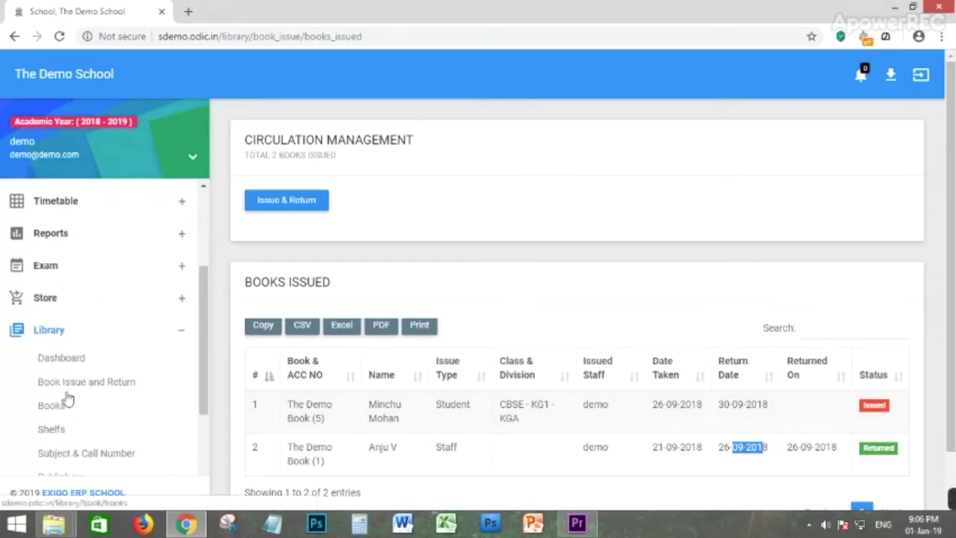
Open the Library Dashboard and scroll through its Overall Report and issued-versus-returned charts.
left_click(73, 358)
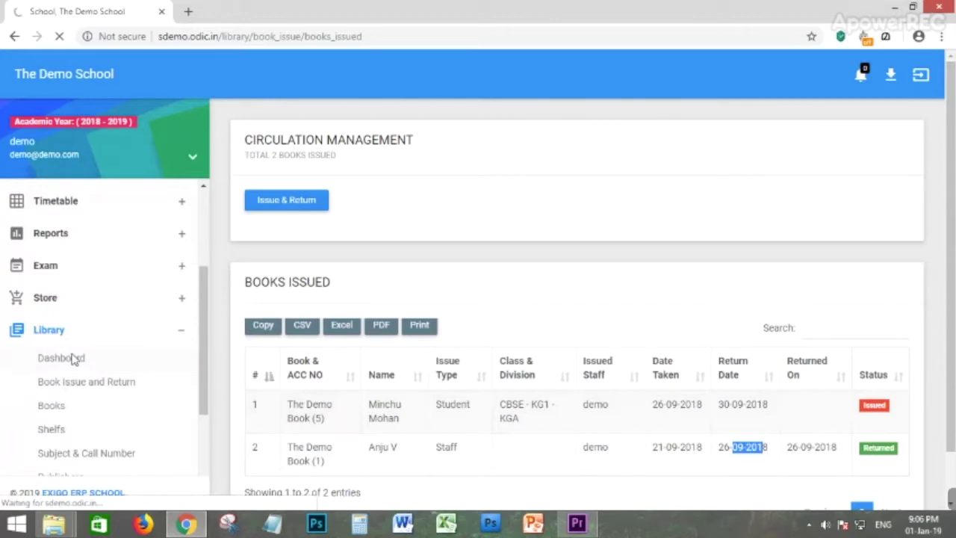
scroll(374, 343, "down", 2)
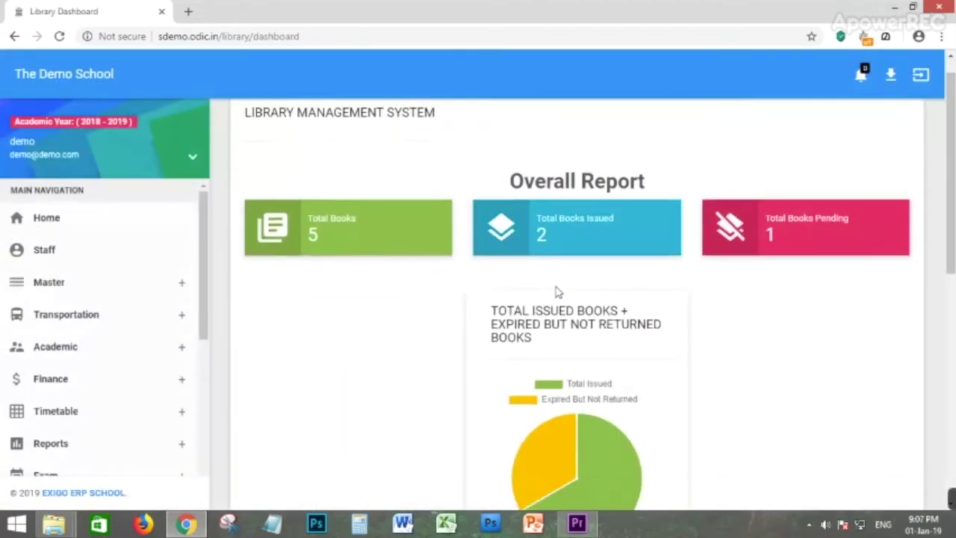
scroll(650, 303, "down", 1)
scroll(414, 254, "up", 2)
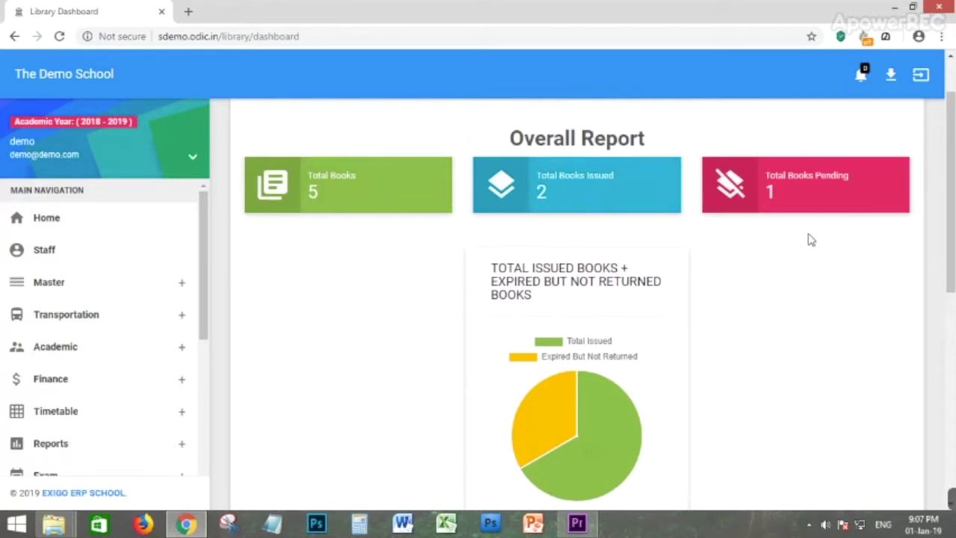
scroll(730, 317, "down", 1)
scroll(811, 304, "down", 4)
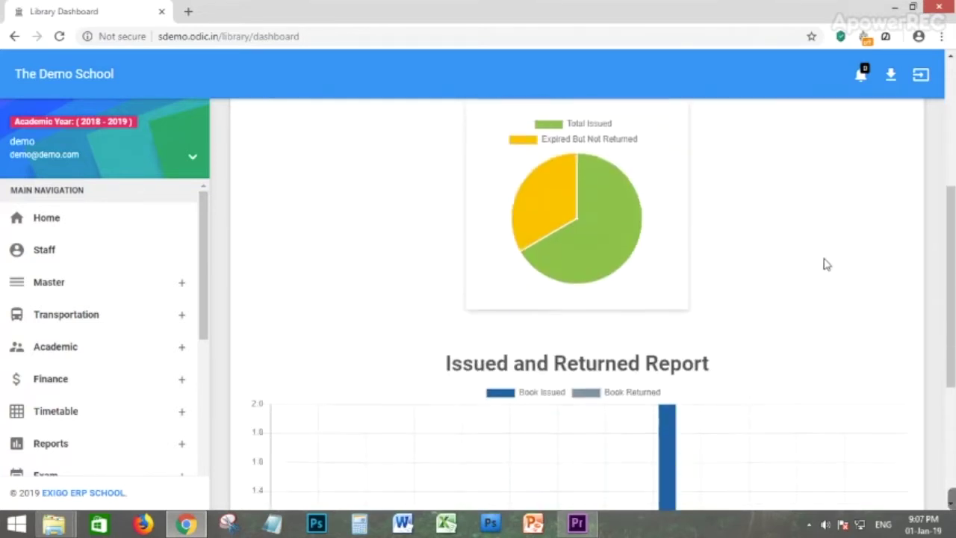
scroll(822, 247, "down", 2)
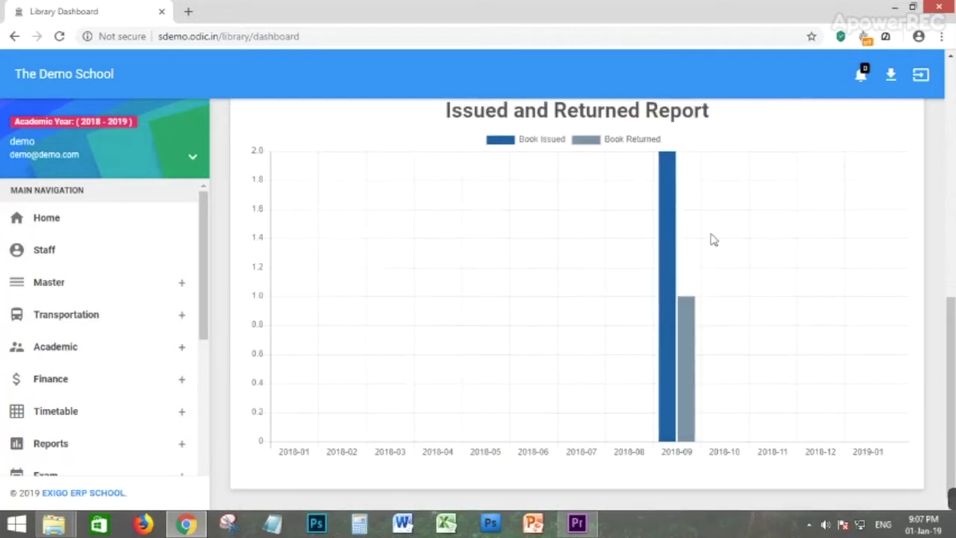
scroll(234, 410, "up", 4)
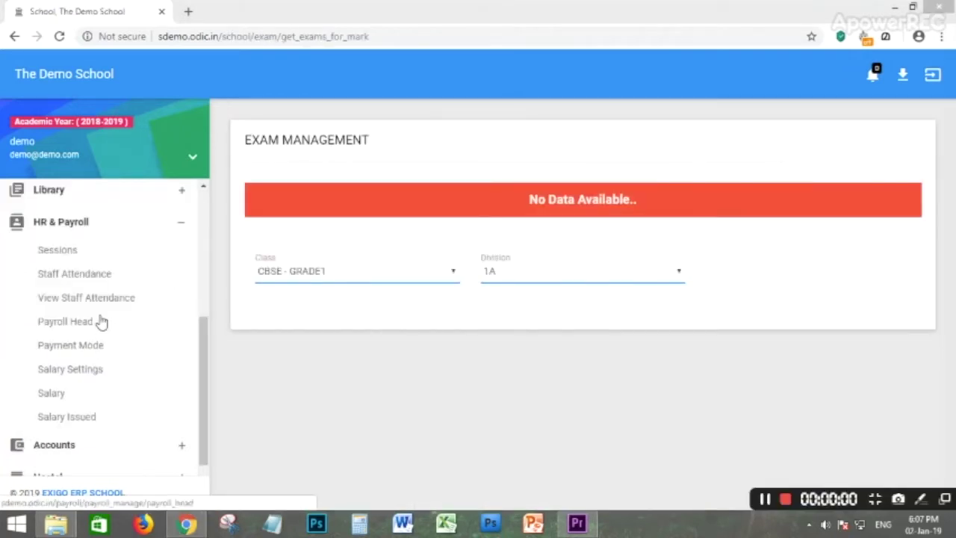
Expand HR & Payroll in the sidebar and go to the payroll Sessions page.
left_click(54, 221)
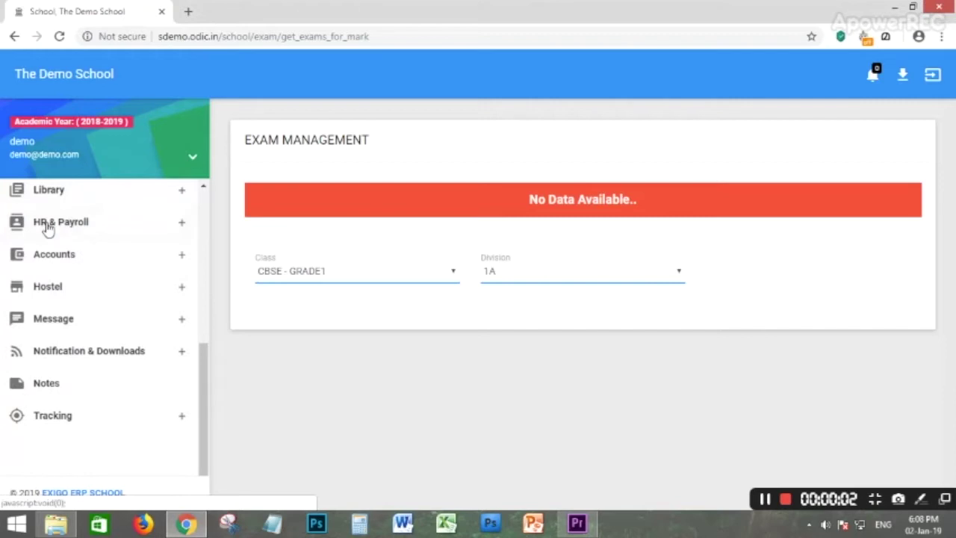
left_click(53, 219)
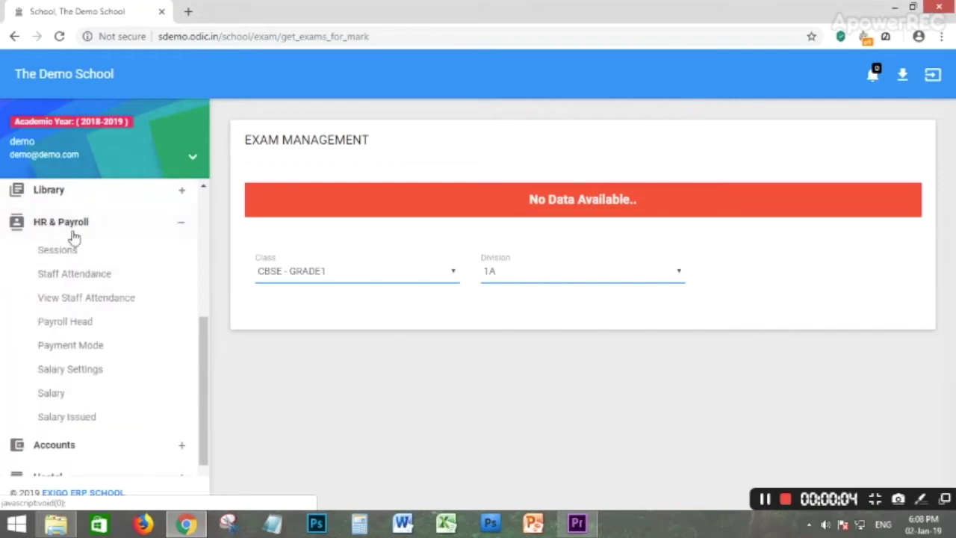
left_click(49, 191)
left_click(52, 221)
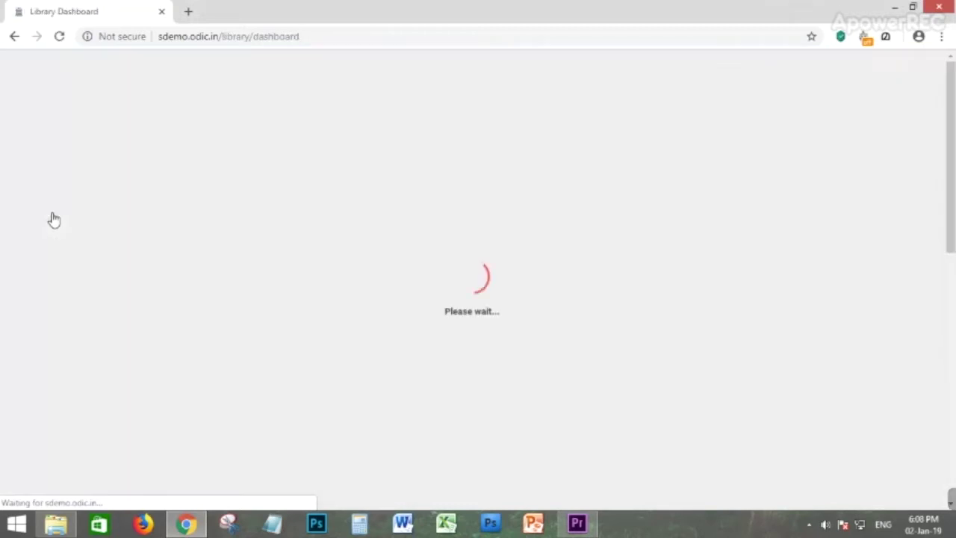
scroll(47, 278, "down", 1)
scroll(47, 277, "down", 4)
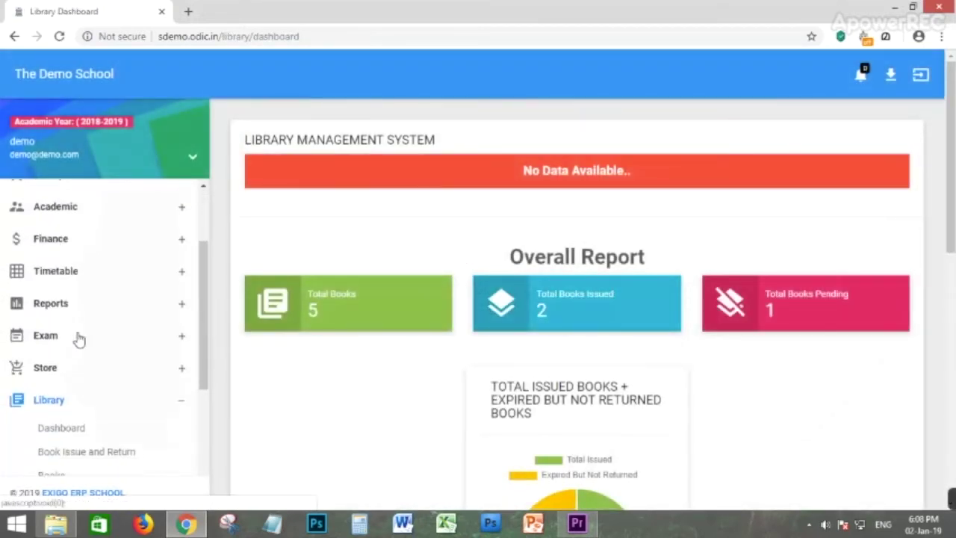
scroll(57, 276, "down", 10)
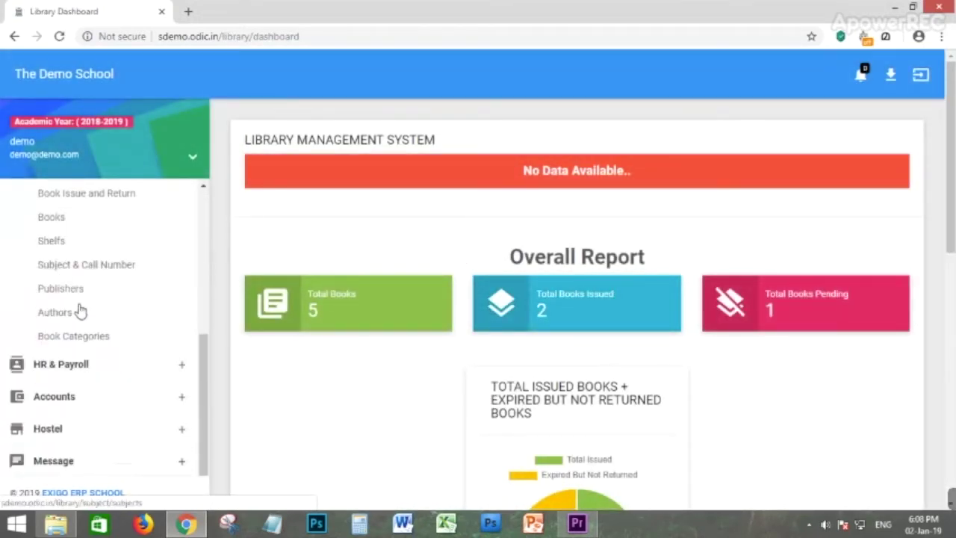
left_click(56, 344)
scroll(60, 314, "down", 6)
scroll(71, 247, "up", 3)
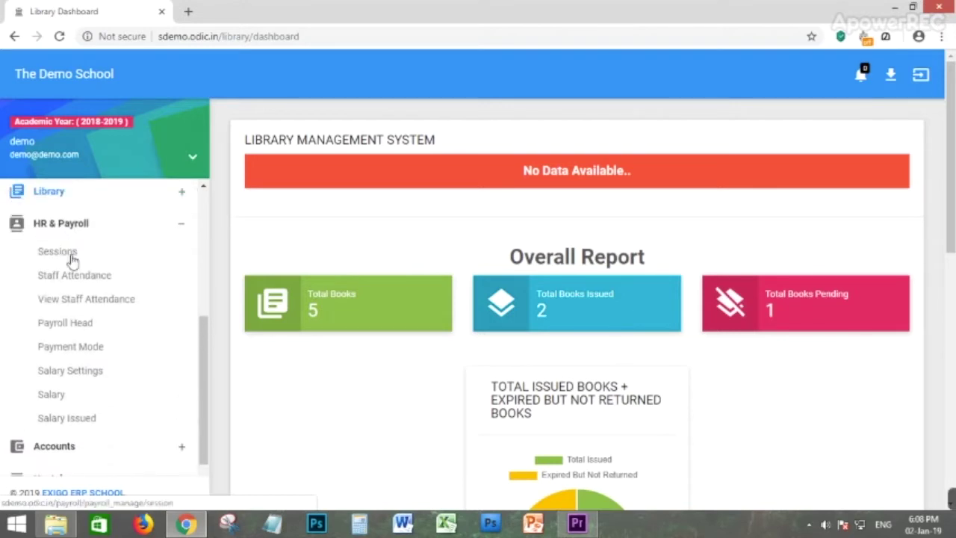
left_click(62, 257)
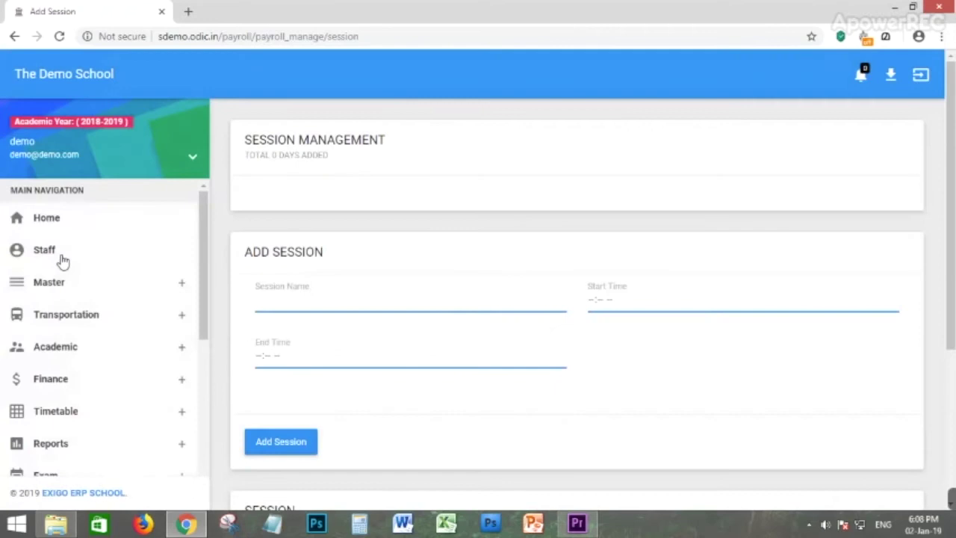
Inspect the blank Add Session name, start and end time fields and the empty Session table.
left_click(271, 302)
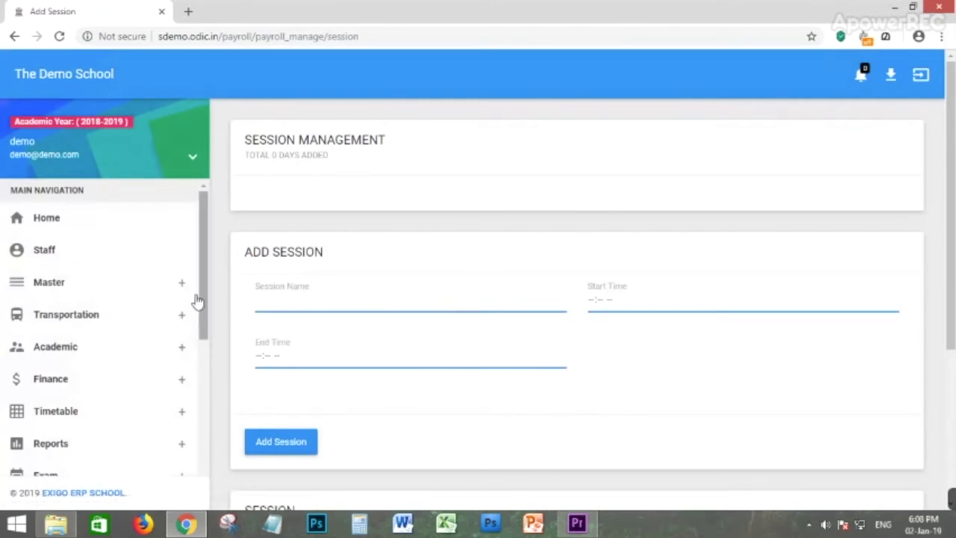
left_click(603, 301)
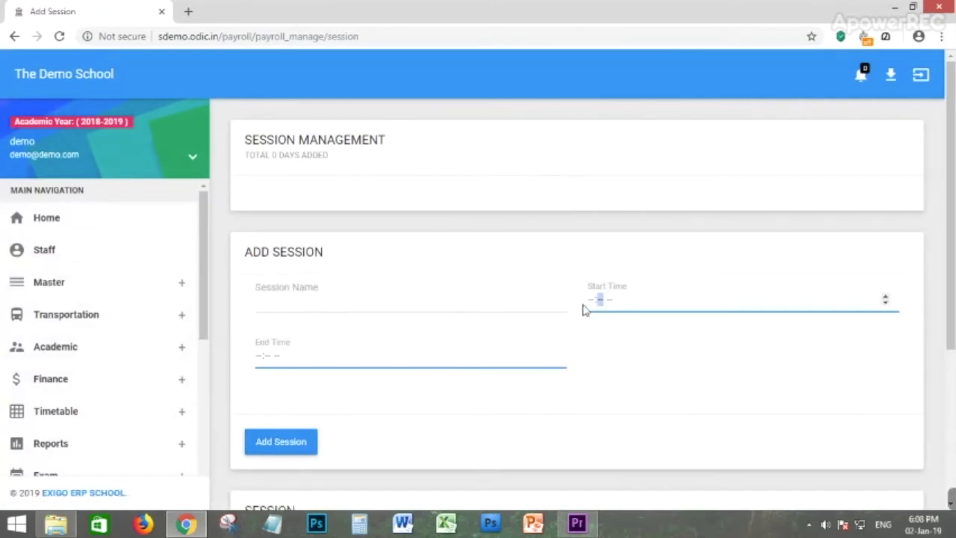
left_click_drag(621, 287, 381, 363)
left_click(316, 348)
left_click_drag(278, 344, 297, 396)
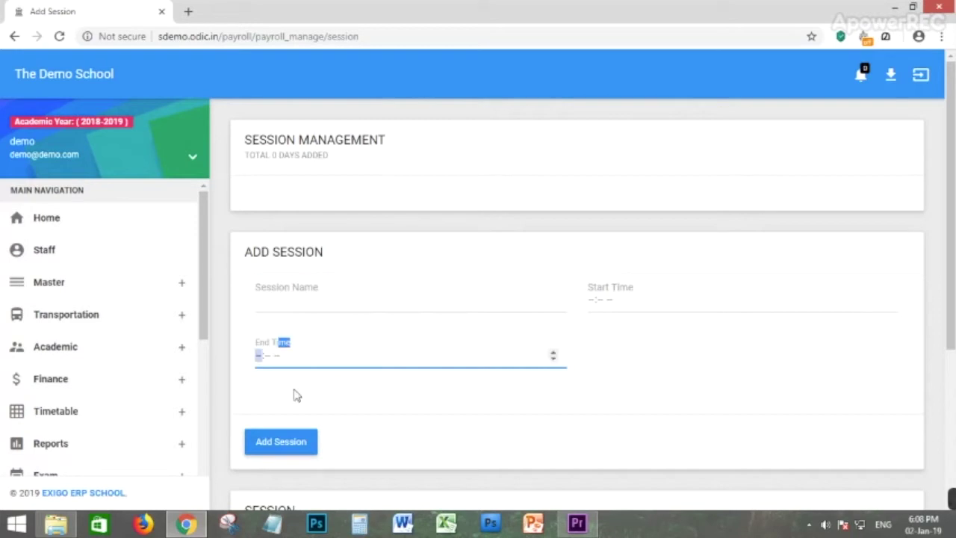
scroll(446, 356, "down", 3)
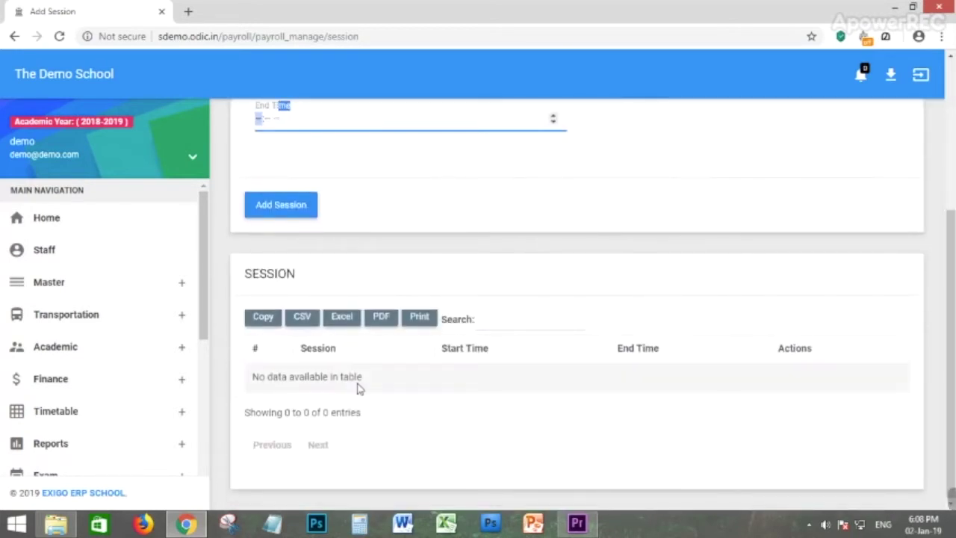
left_click_drag(261, 376, 783, 404)
left_click(546, 396)
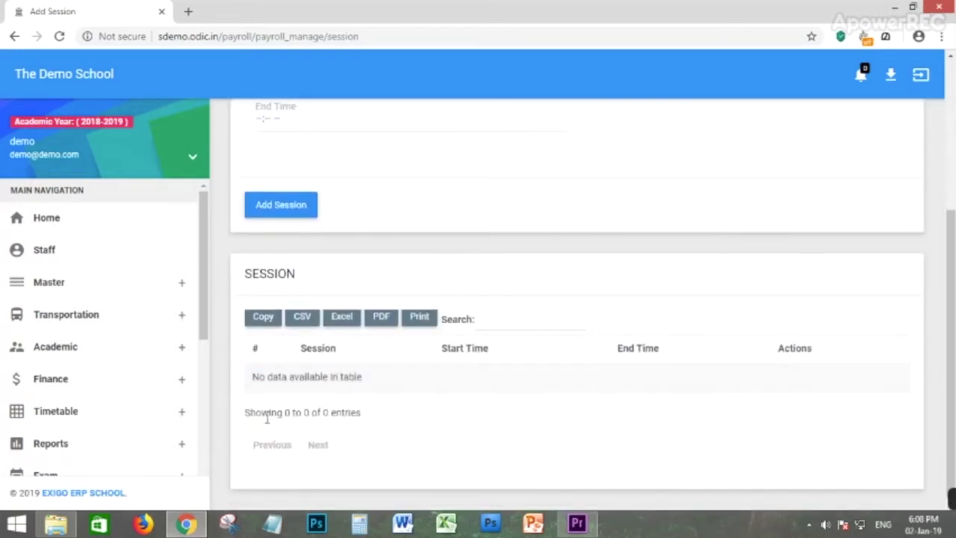
scroll(99, 368, "down", 5)
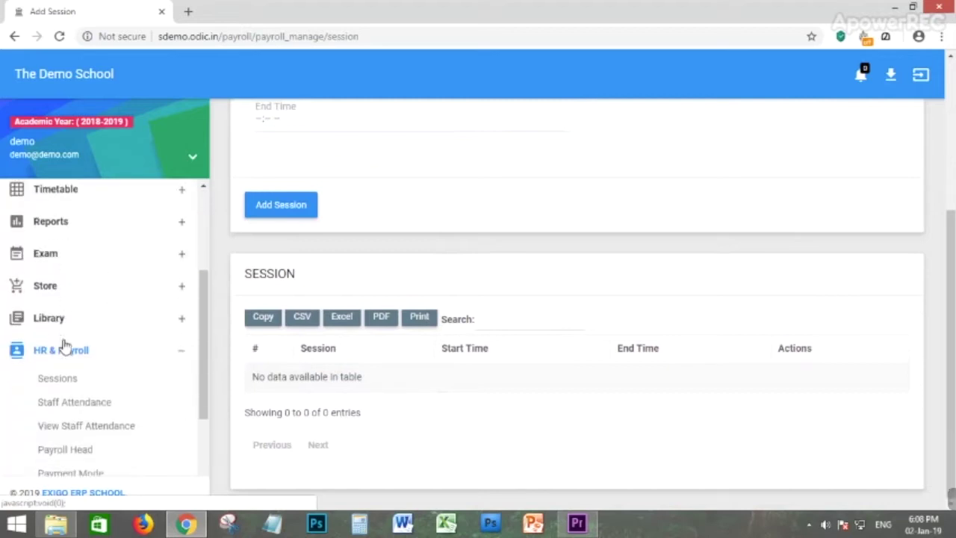
left_click(72, 345)
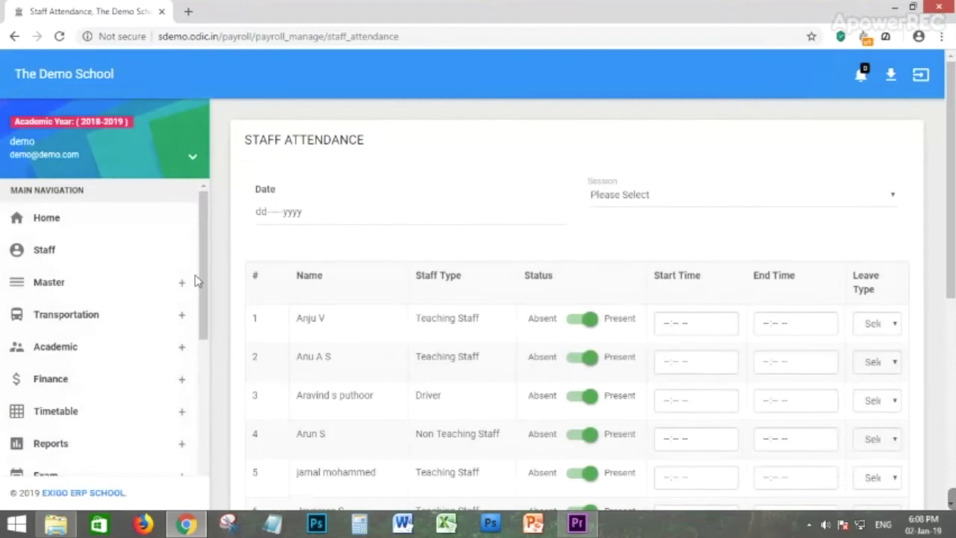
Look through the attendance session choices on Staff Attendance without changing them.
scroll(347, 254, "down", 1)
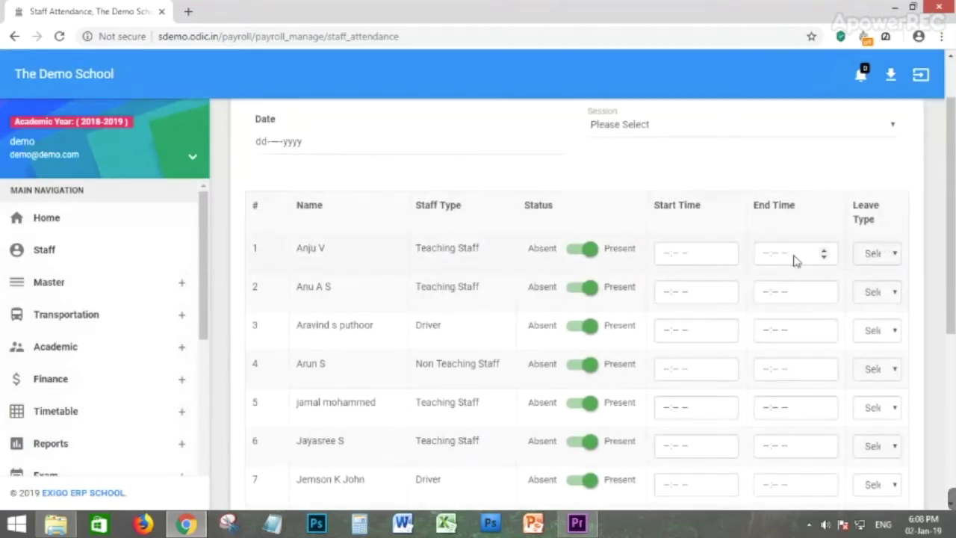
scroll(599, 55, "down", 1)
scroll(351, 216, "up", 2)
left_click(647, 204)
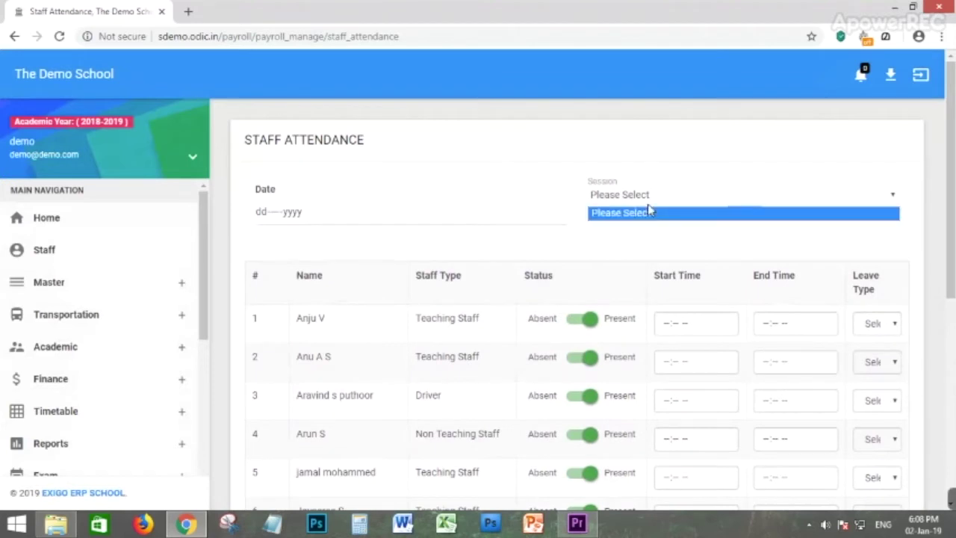
left_click(649, 197)
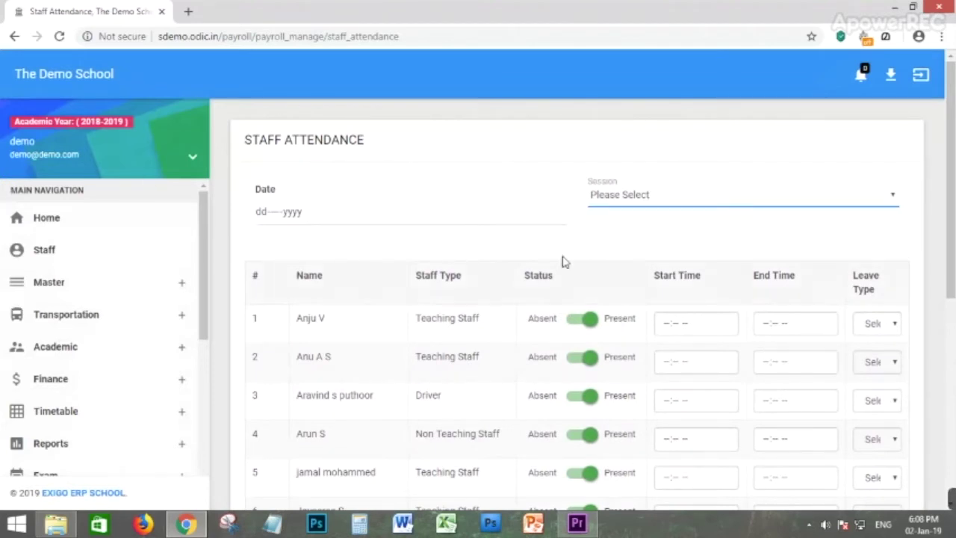
left_click(639, 200)
left_click(644, 215)
left_click(576, 250)
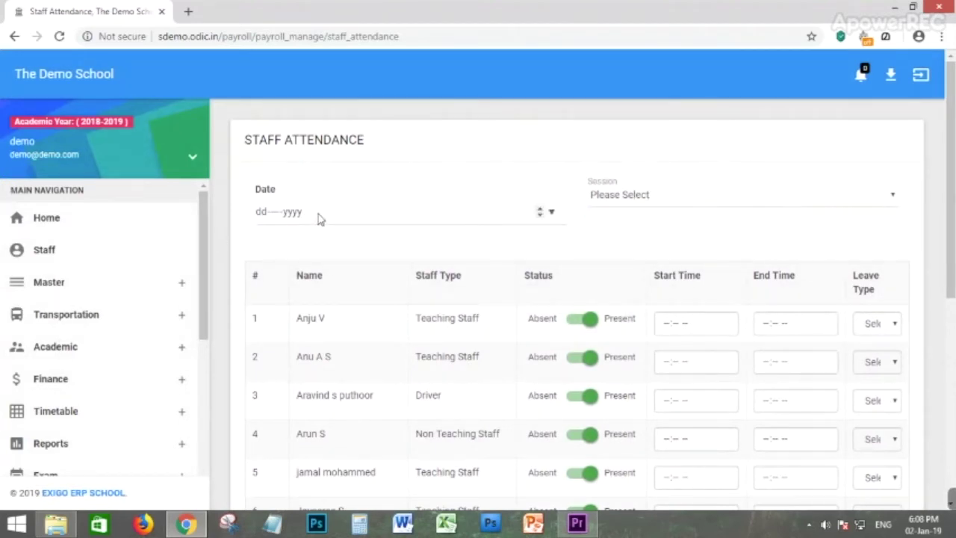
scroll(732, 321, "down", 1)
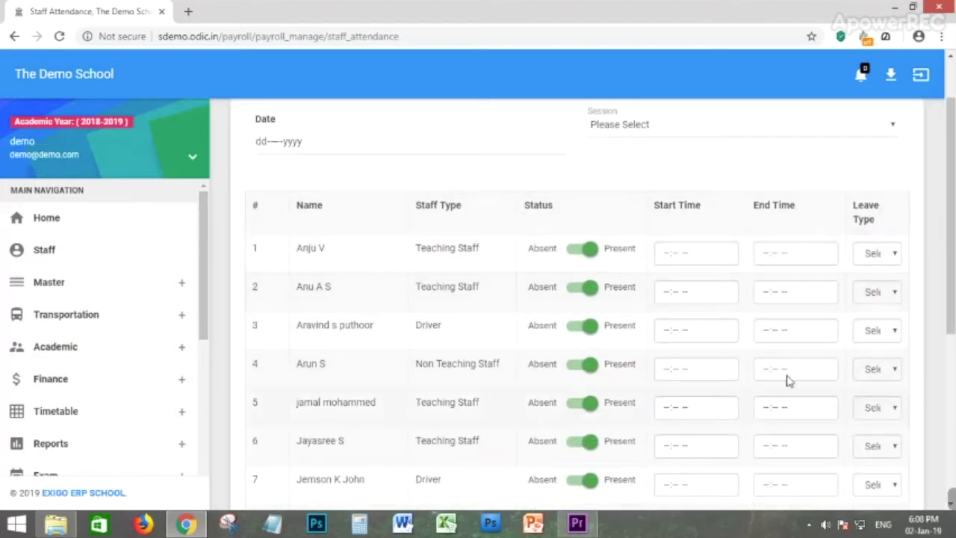
scroll(498, 320, "down", 2)
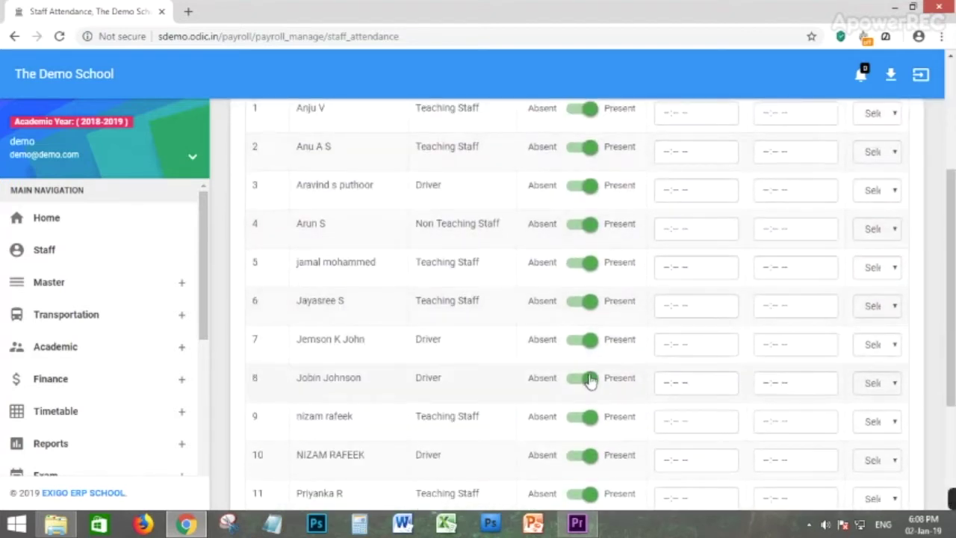
Toggle the staff member to Absent and back to Present, dismissing each alert.
left_click(590, 379)
left_click(466, 306)
left_click(587, 376)
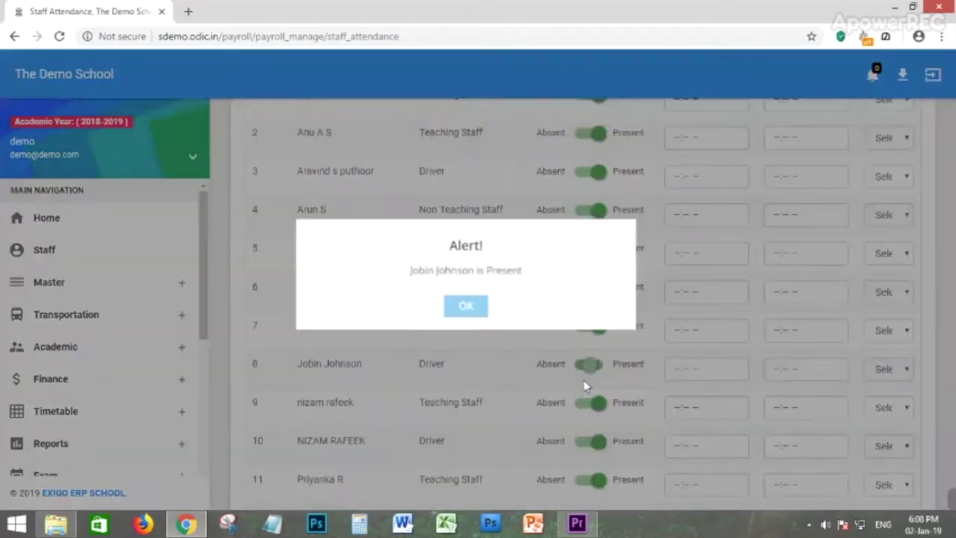
left_click(457, 309)
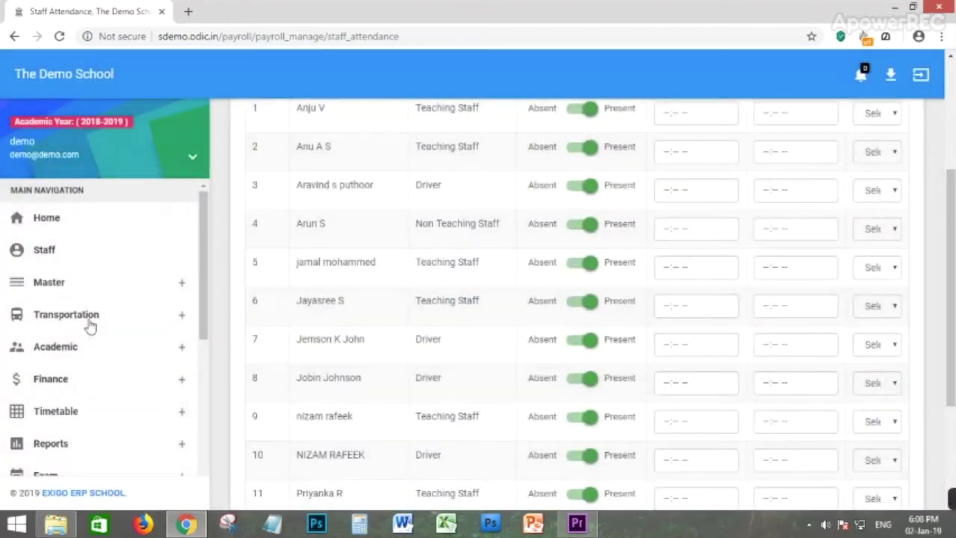
scroll(90, 299, "down", 5)
scroll(112, 277, "down", 1)
left_click(77, 302)
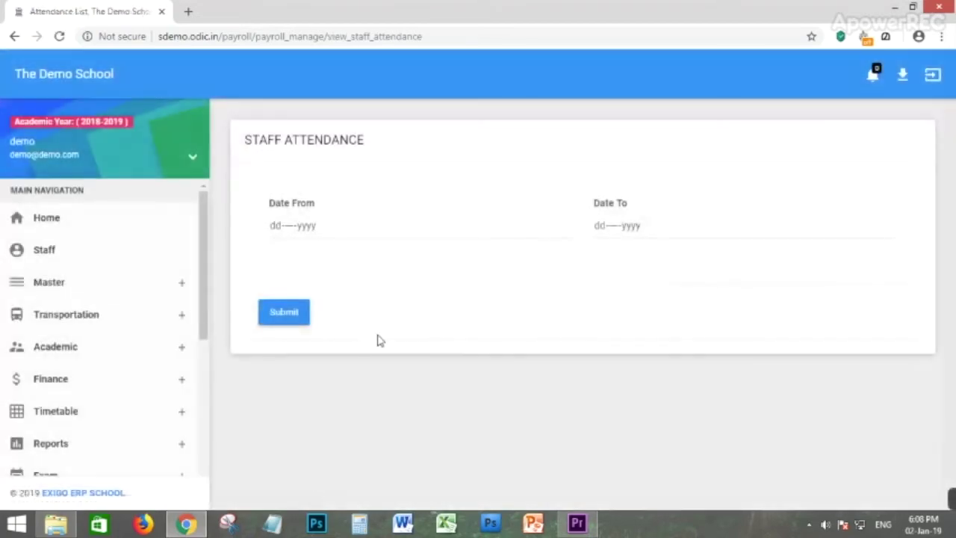
Submit a staff attendance lookup from 01-Jan-2019 to 31-Jan-2019.
left_click(316, 236)
left_click(424, 286)
left_click(560, 441)
left_click(616, 239)
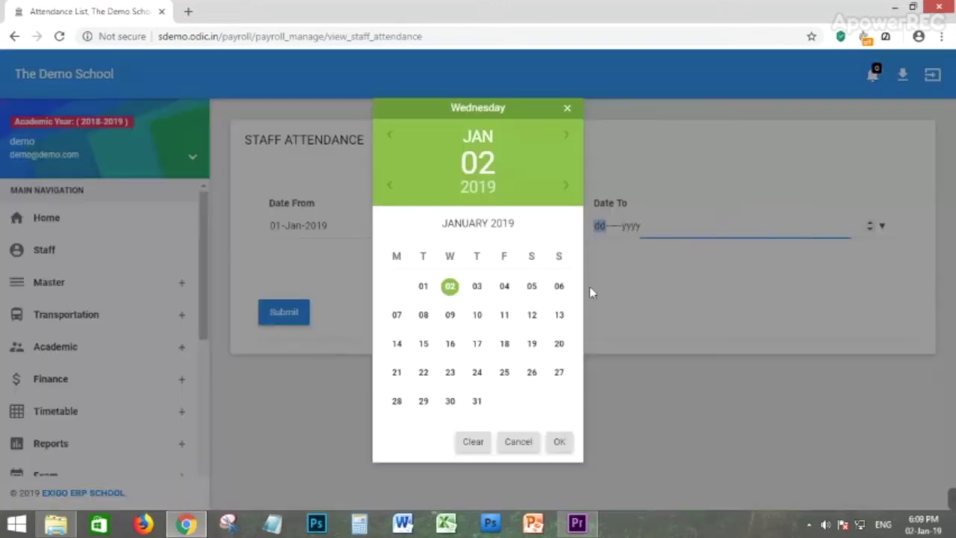
left_click(477, 401)
left_click(560, 442)
left_click(302, 323)
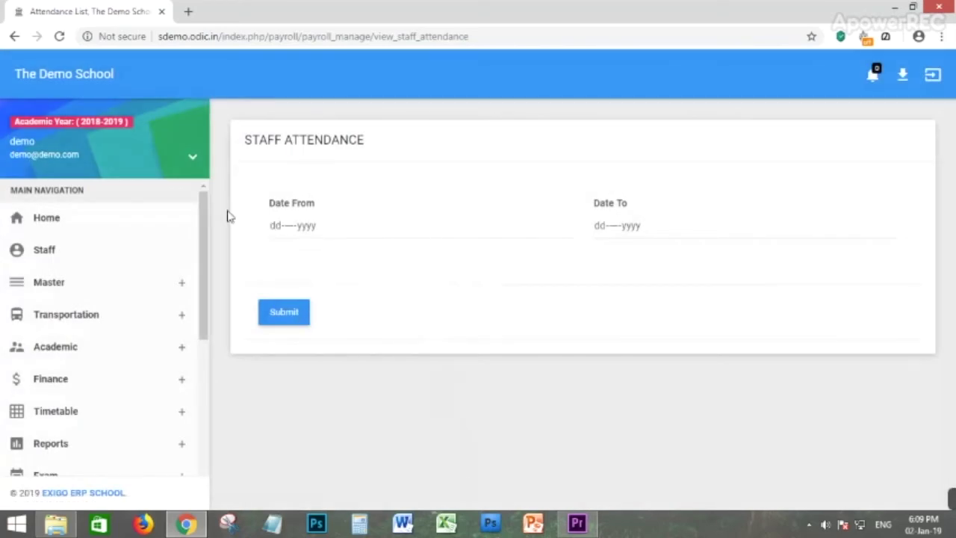
scroll(29, 392, "down", 4)
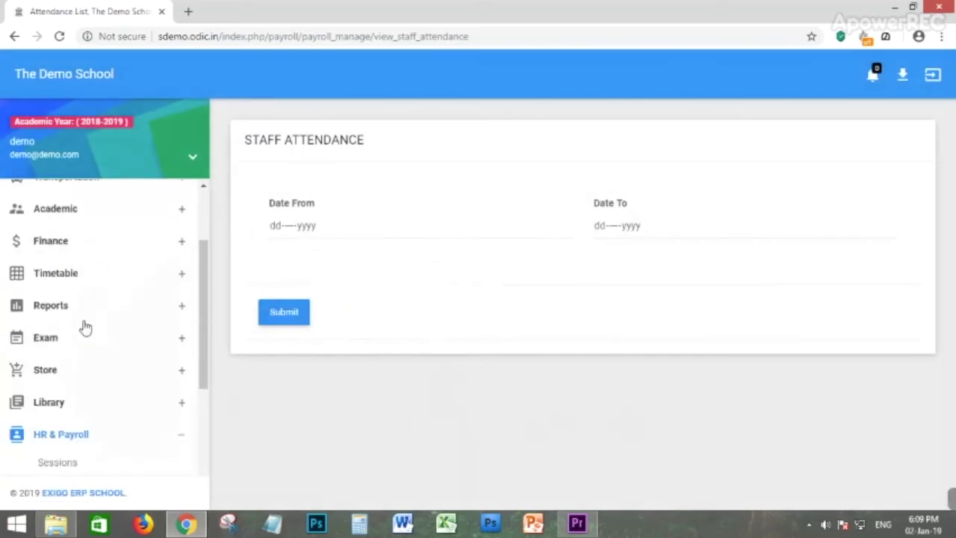
Review the Payroll Head list, then the Payment Mode list showing 0 modes.
left_click(67, 397)
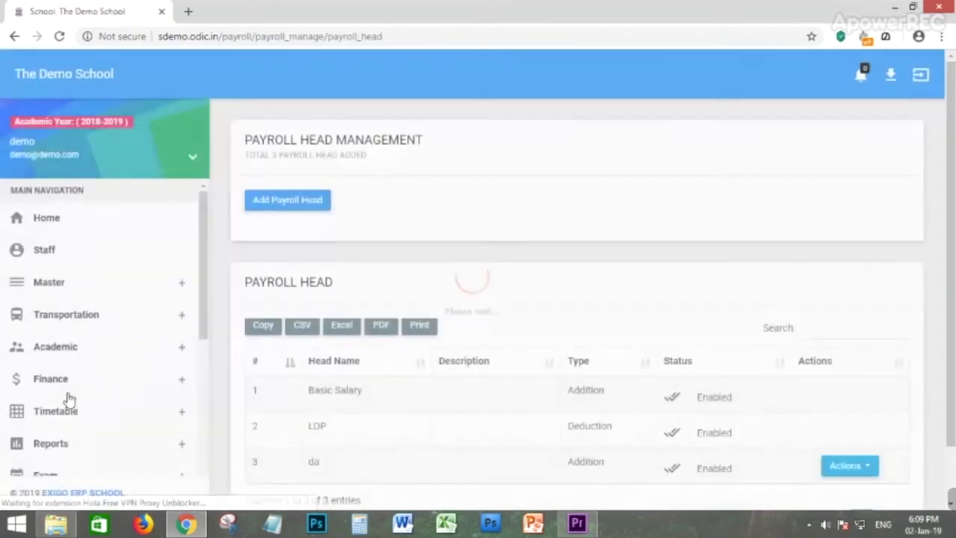
scroll(441, 351, "down", 1)
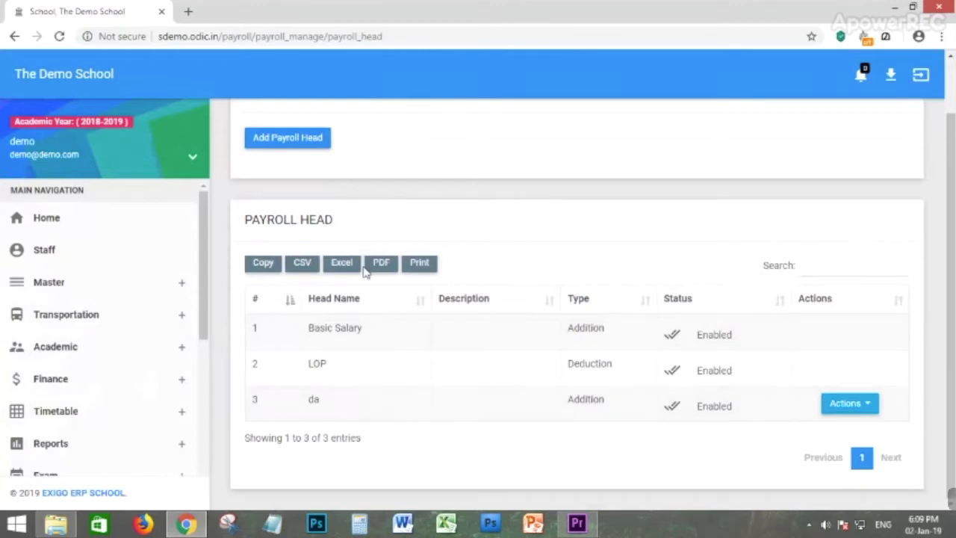
scroll(349, 183, "up", 1)
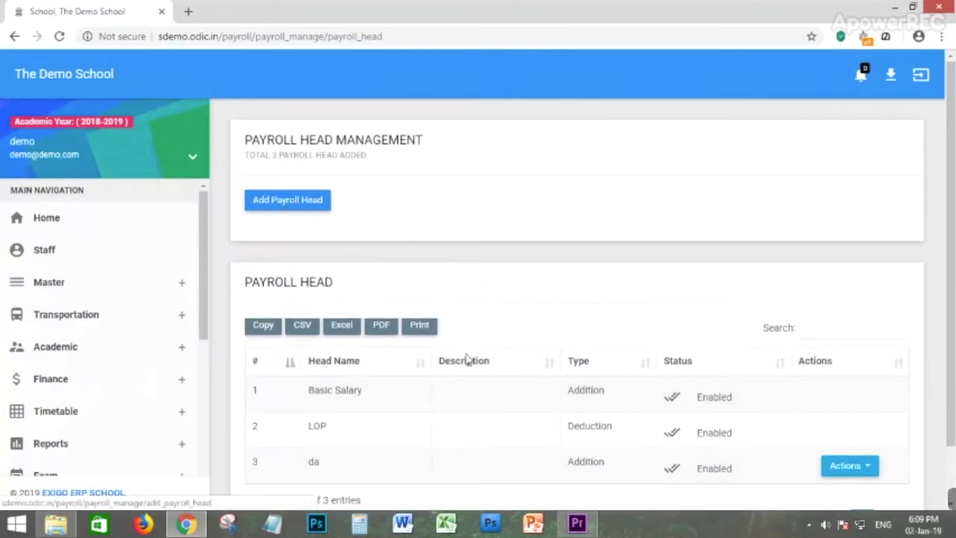
scroll(150, 356, "down", 5)
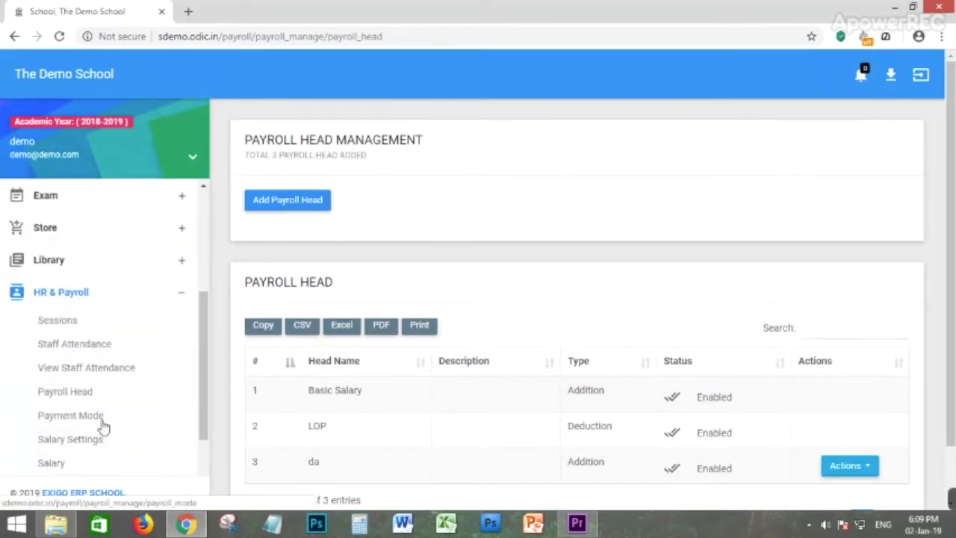
scroll(73, 404, "down", 1)
left_click(65, 348)
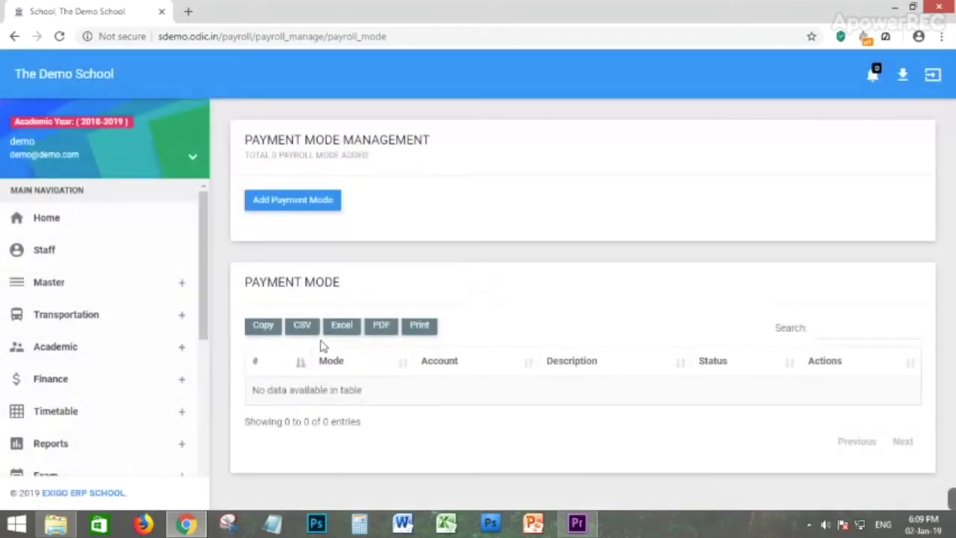
Open the blank Add Payment Mode form and look over its account choices without selecting any.
left_click(314, 212)
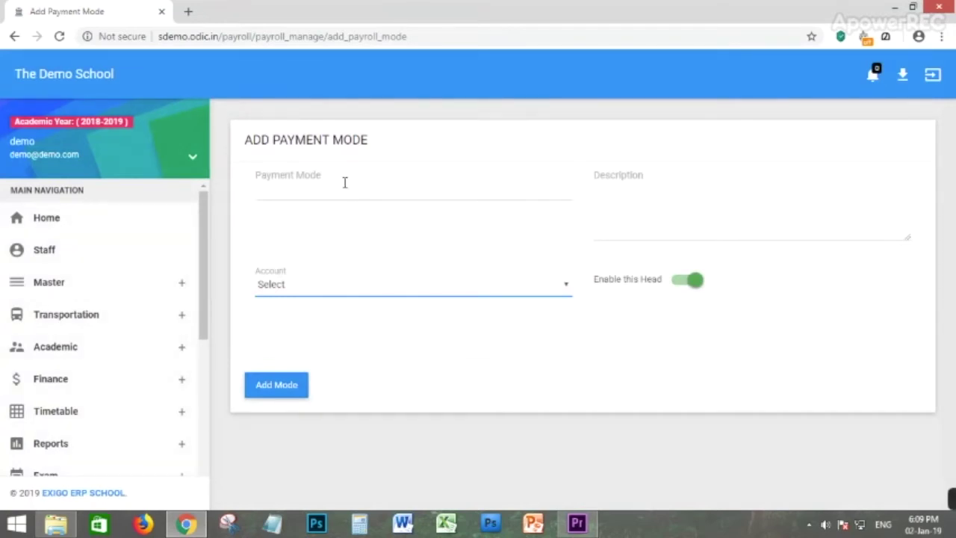
left_click(342, 187)
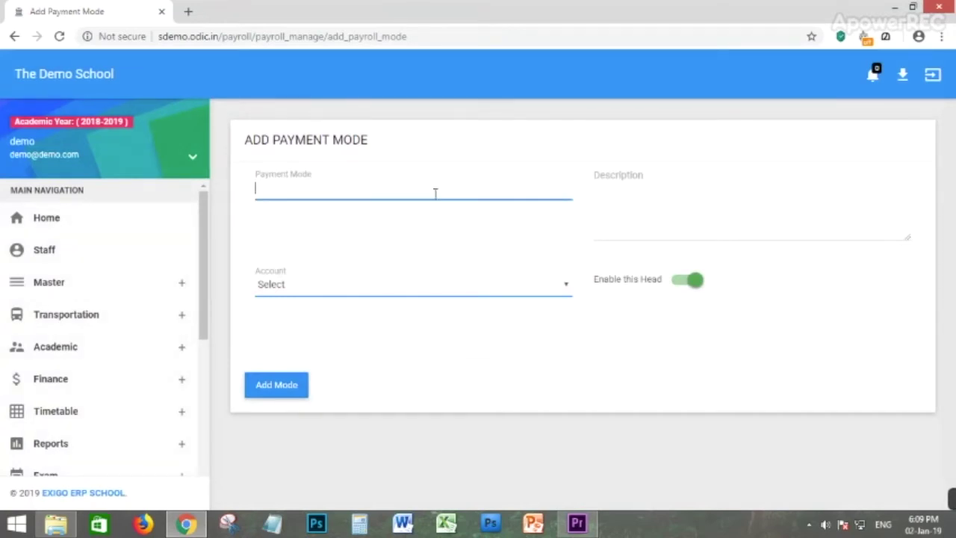
left_click(373, 283)
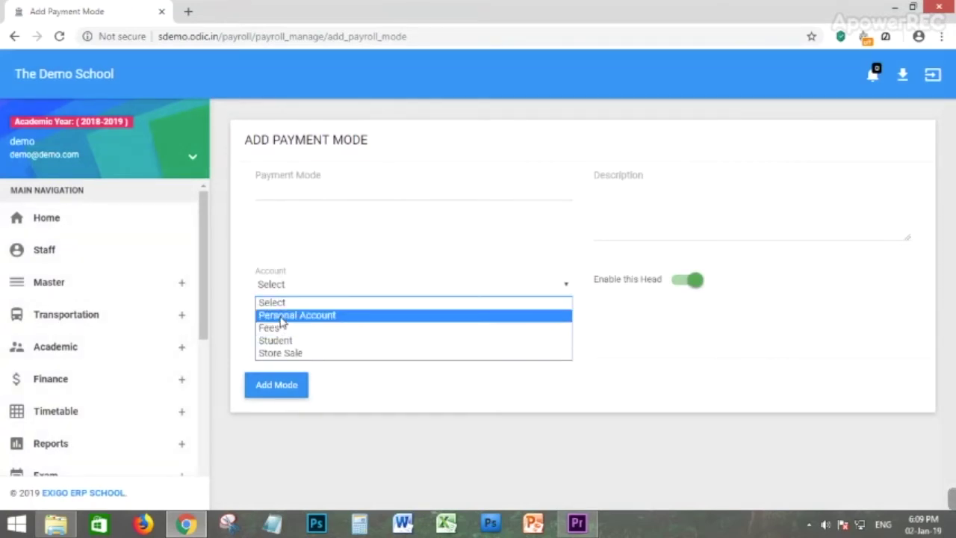
left_click(408, 404)
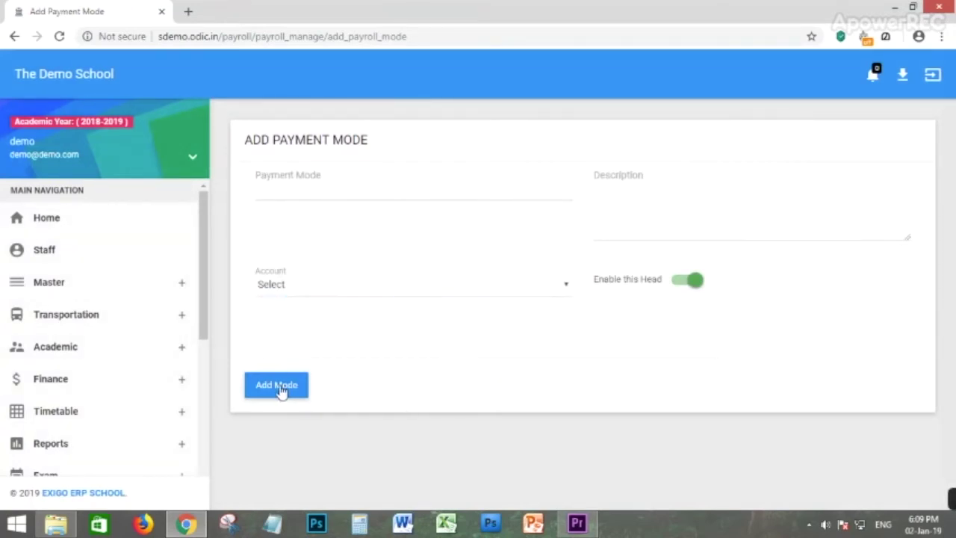
scroll(96, 318, "down", 5)
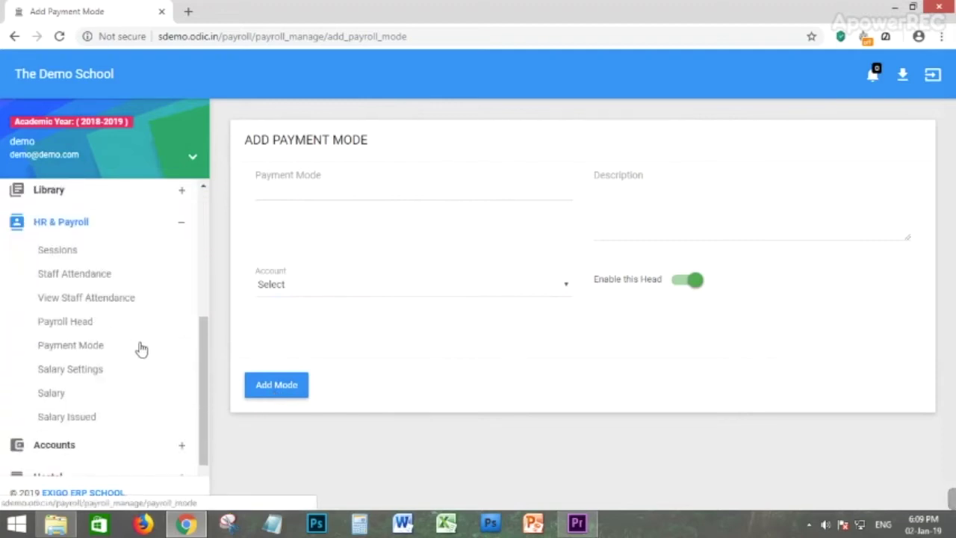
Review the Salary Settings list, highlighting a staff member's Basic Salary entry.
left_click(63, 375)
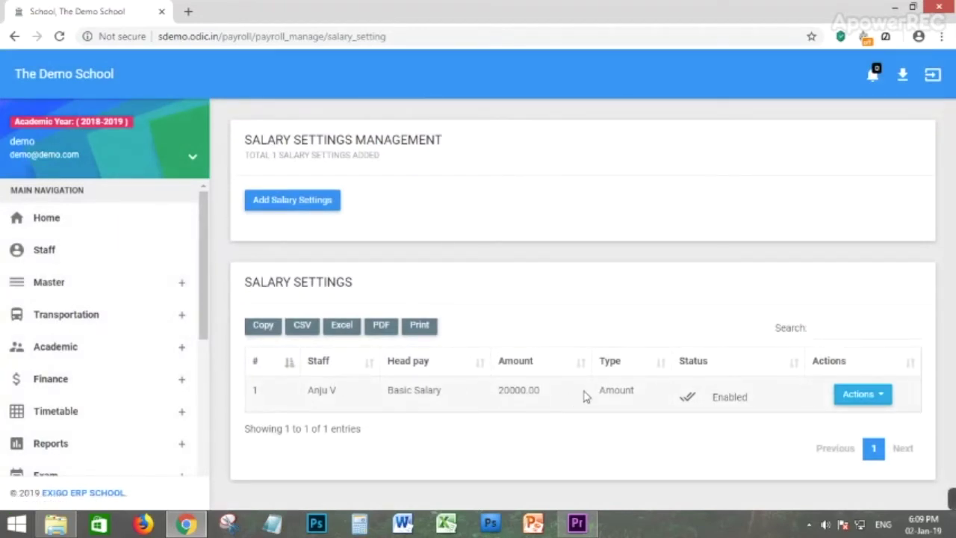
double_click(315, 389)
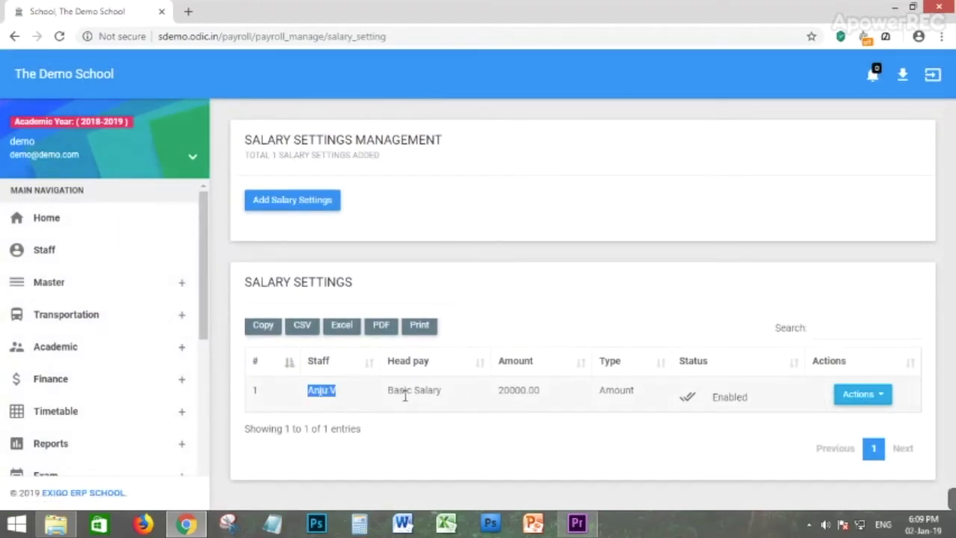
left_click_drag(406, 397, 458, 398)
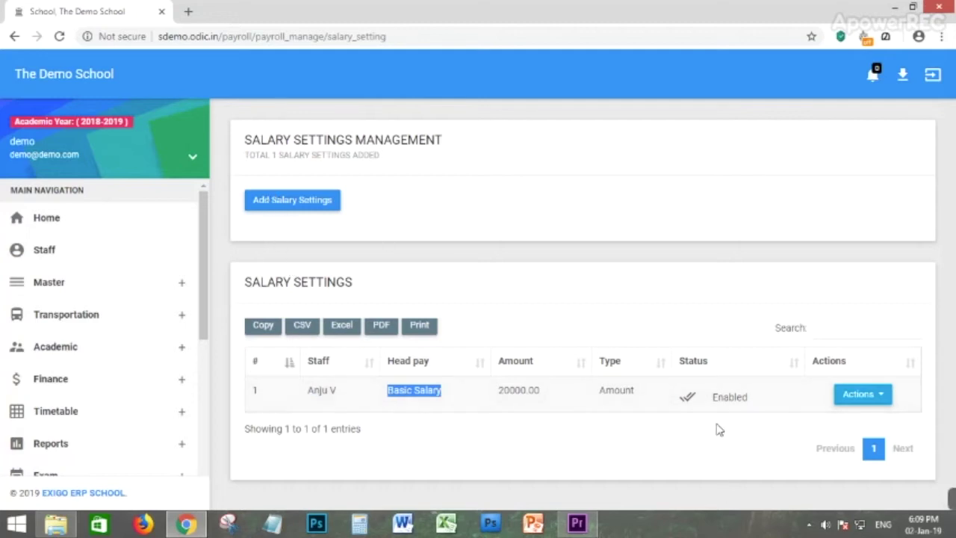
Fill a new salary setting for the chosen staff member: payhead da, type Amount, amount 2500.
left_click(288, 202)
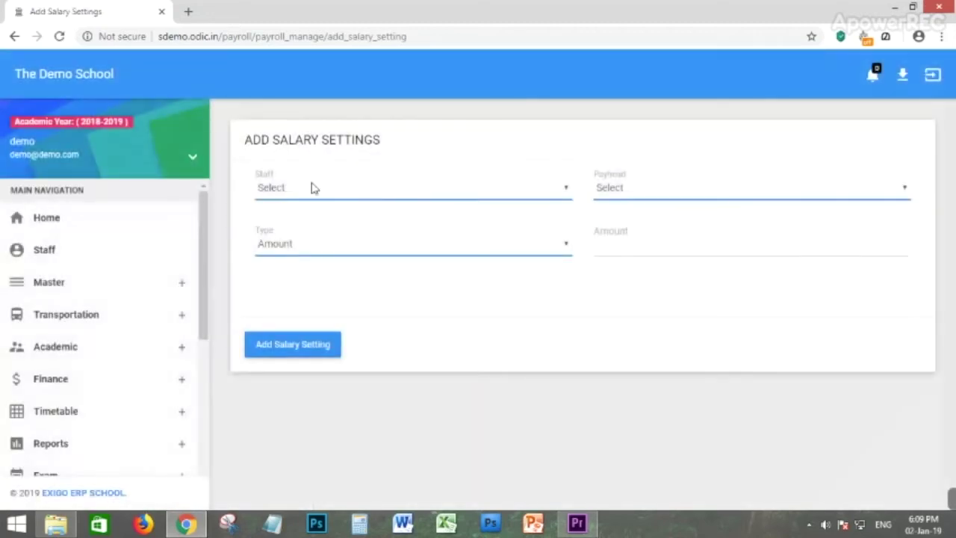
left_click(309, 188)
left_click(284, 268)
left_click(677, 191)
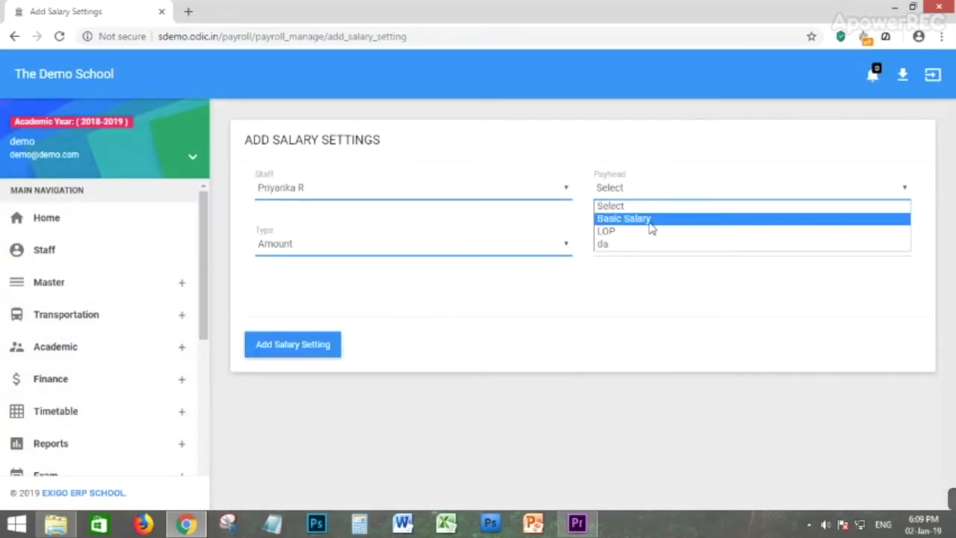
left_click(616, 244)
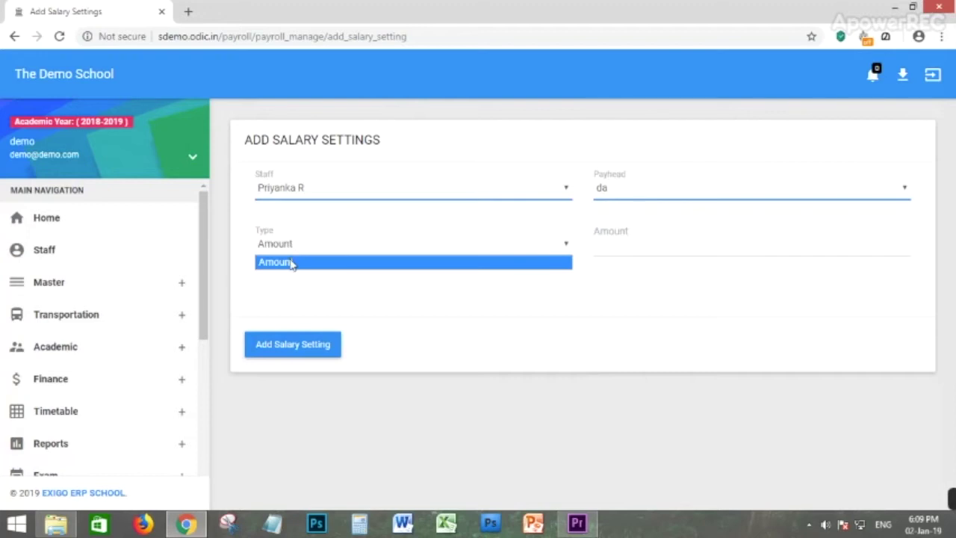
left_click(291, 263)
left_click(725, 240)
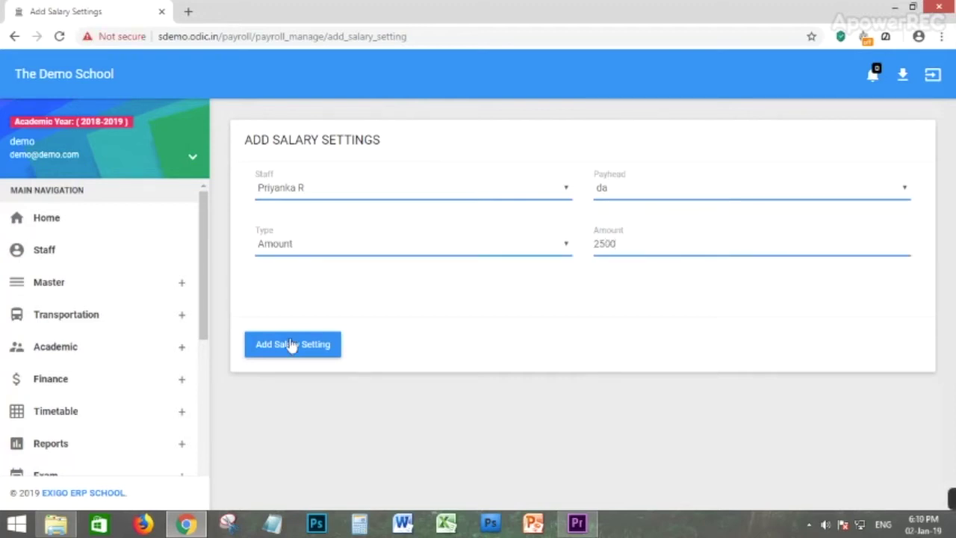
scroll(113, 358, "down", 3)
left_click(61, 362)
scroll(70, 396, "down", 3)
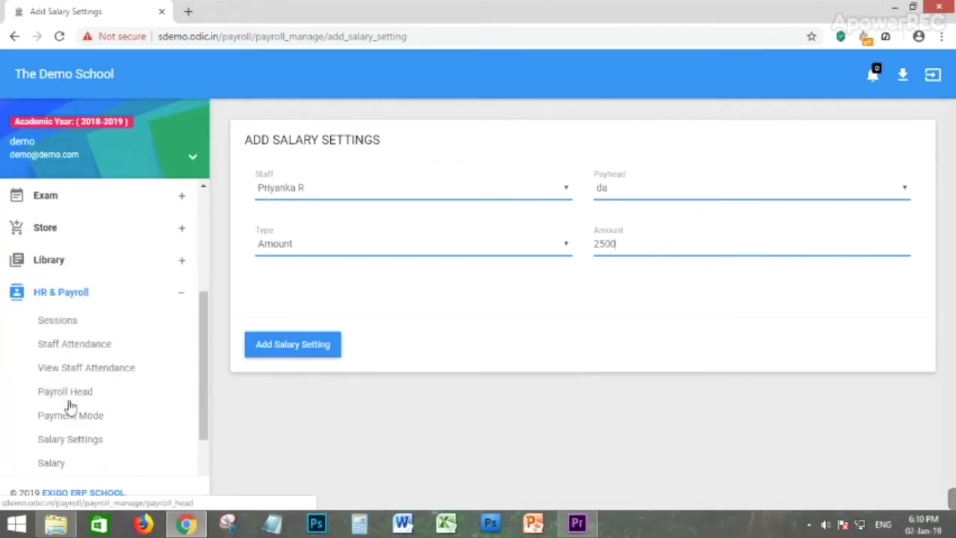
Try paying a staff member's salary without choosing a payment mode.
left_click(56, 324)
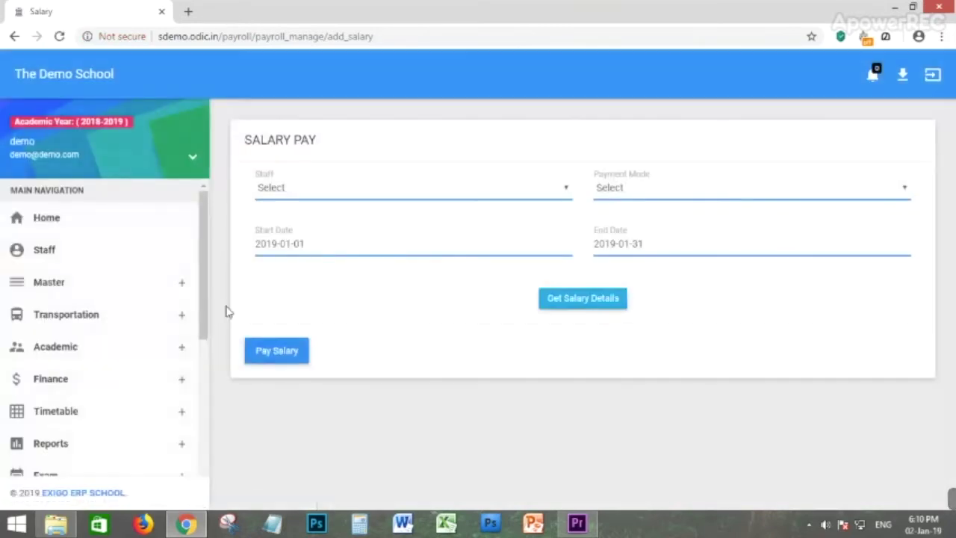
left_click(339, 193)
left_click(302, 222)
left_click(634, 192)
left_click(627, 197)
left_click_drag(619, 177, 634, 170)
left_click(635, 193)
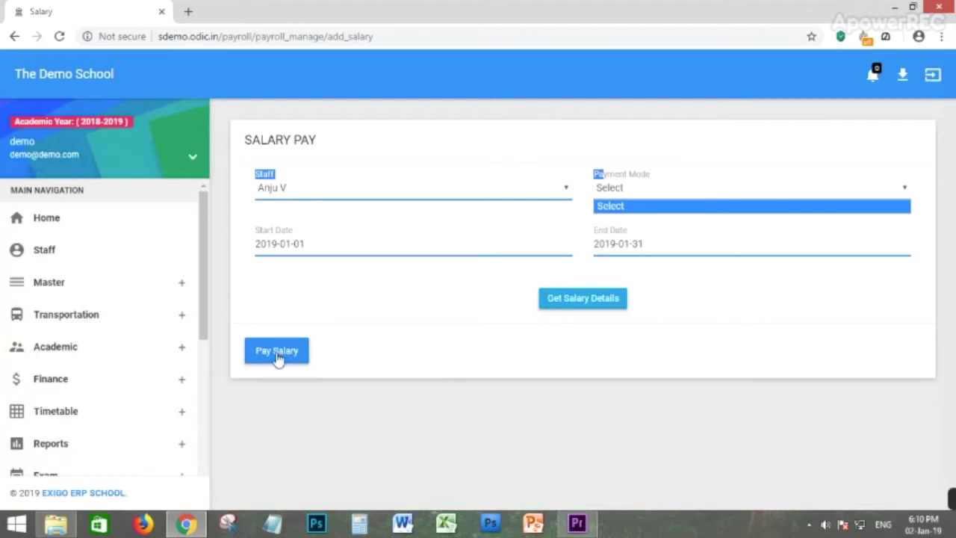
Open the Salary Issued list, which shows 0 of 0 entries.
scroll(75, 389, "down", 6)
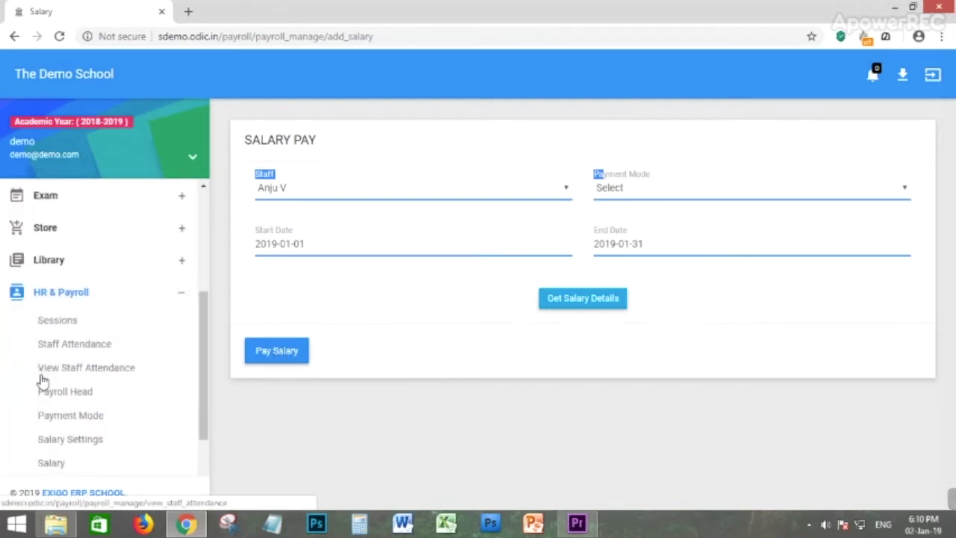
left_click(66, 347)
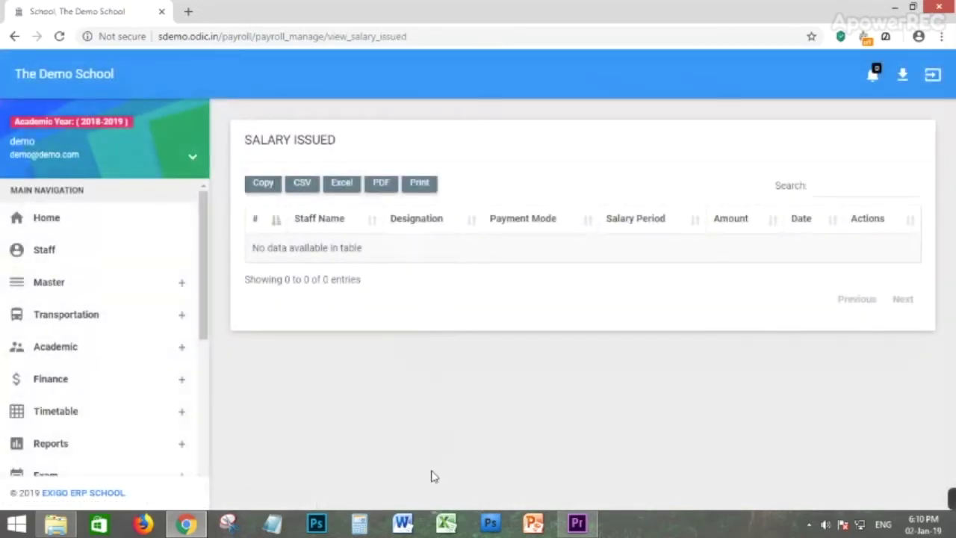
scroll(93, 331, "down", 5)
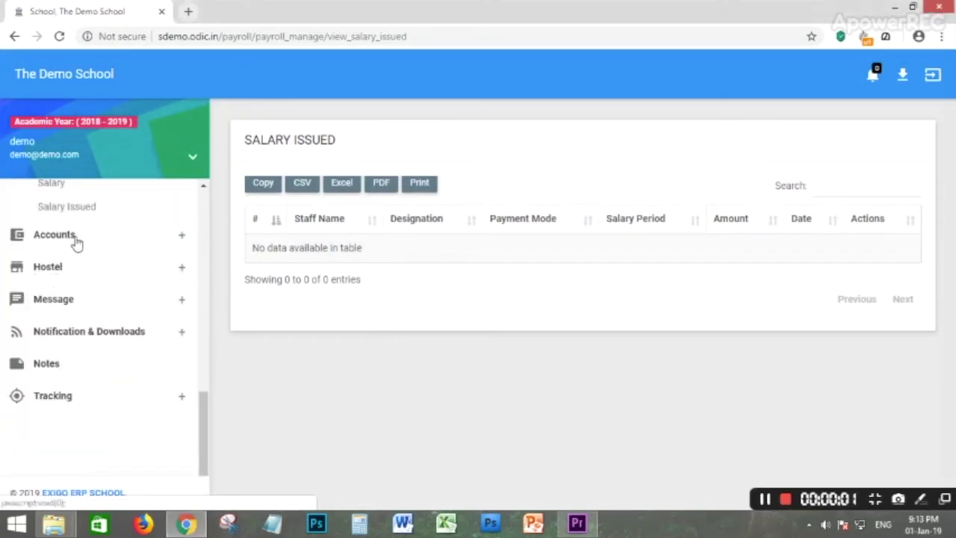
Expand Accounts in the sidebar and review the Account Categories list.
left_click(75, 242)
scroll(116, 322, "up", 3)
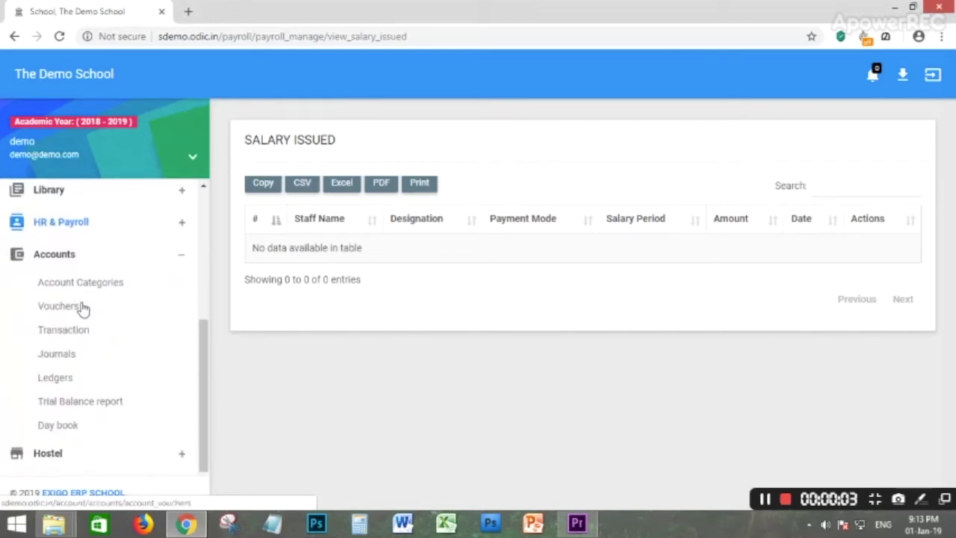
left_click(62, 291)
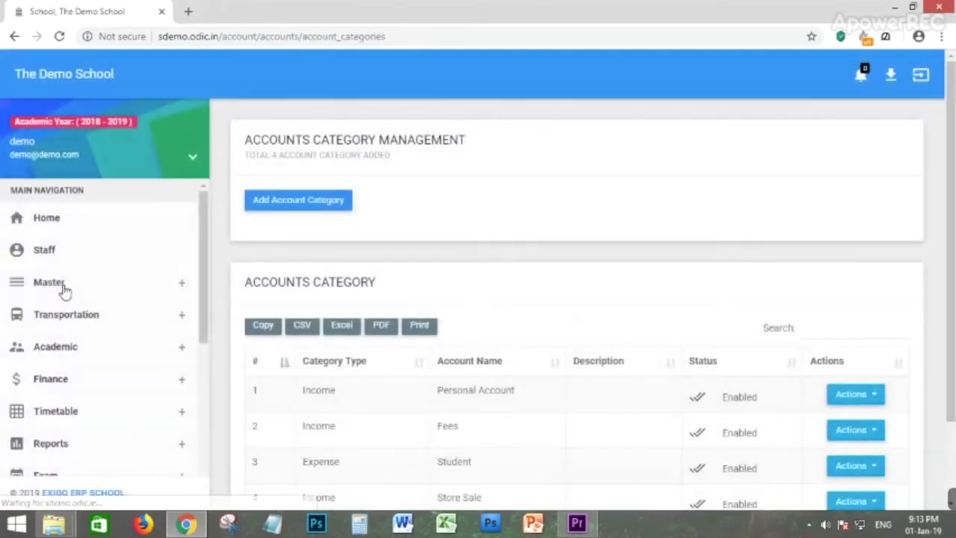
scroll(417, 396, "down", 2)
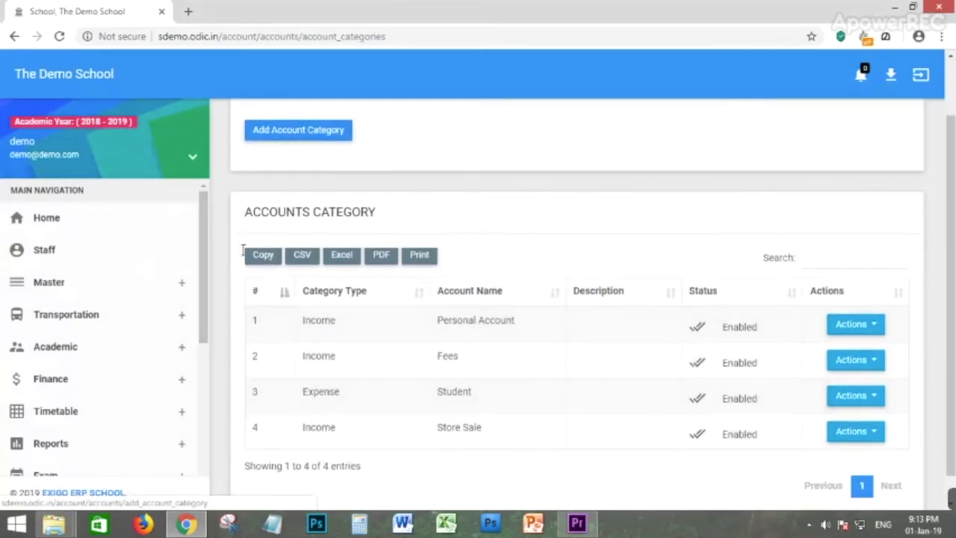
scroll(111, 346, "down", 5)
Open the voucher list showing the Electricity, Student Fees and Store Sale vouchers.
left_click(59, 387)
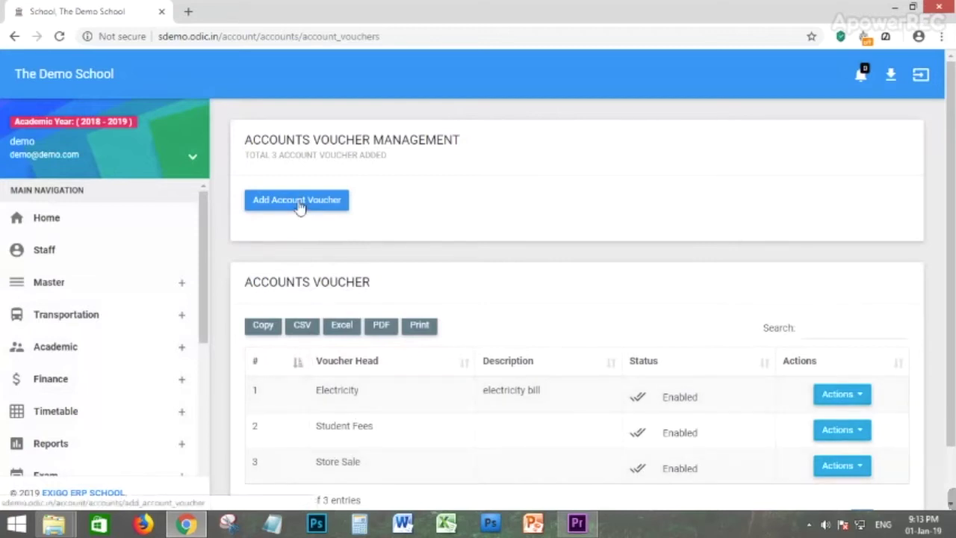
scroll(77, 391, "down", 4)
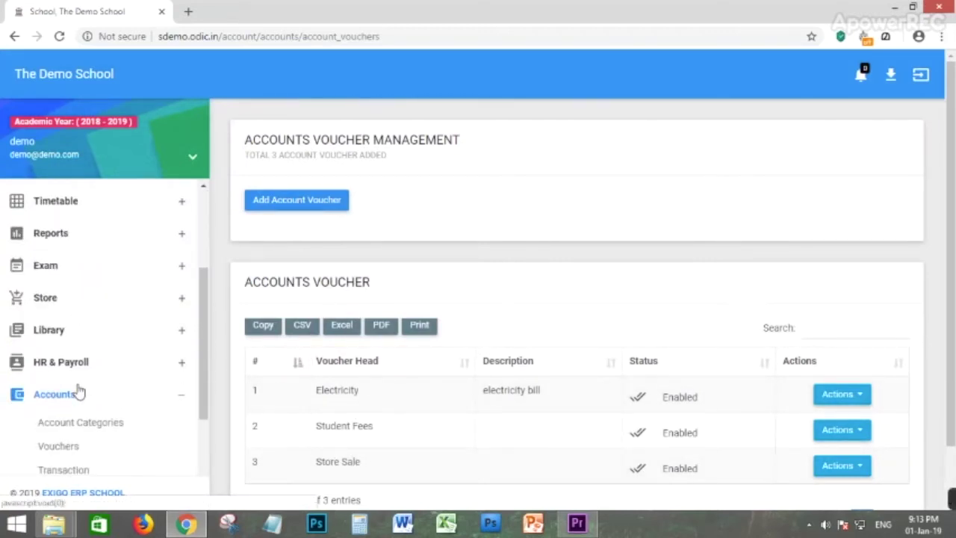
left_click(66, 408)
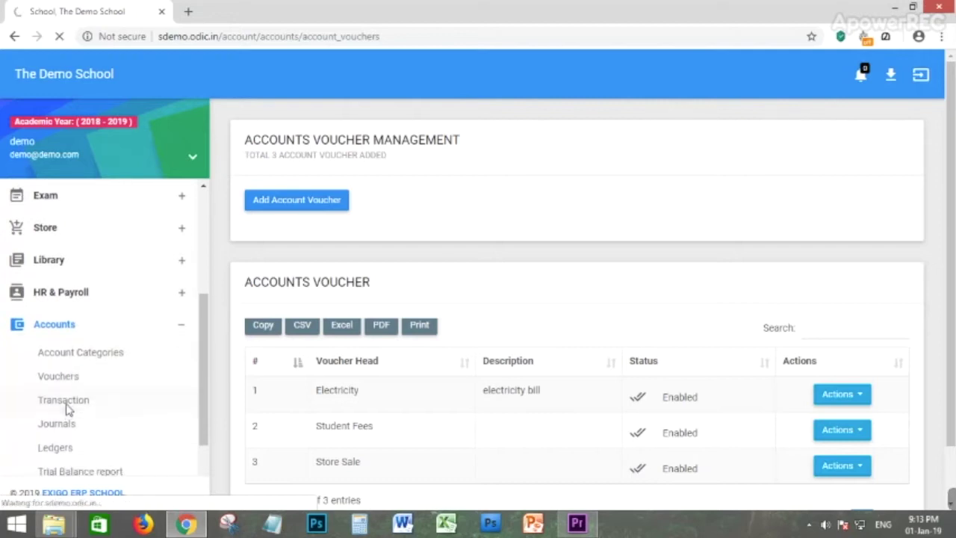
Set the transaction's voucher head to Electricity and its date to 02-Jan-2019.
scroll(354, 376, "down", 1)
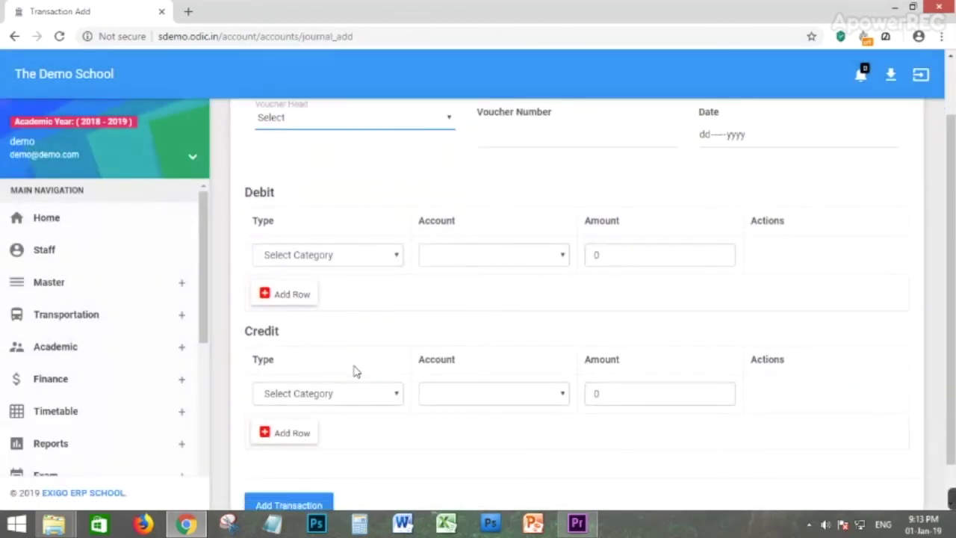
scroll(353, 172, "up", 1)
left_click(327, 198)
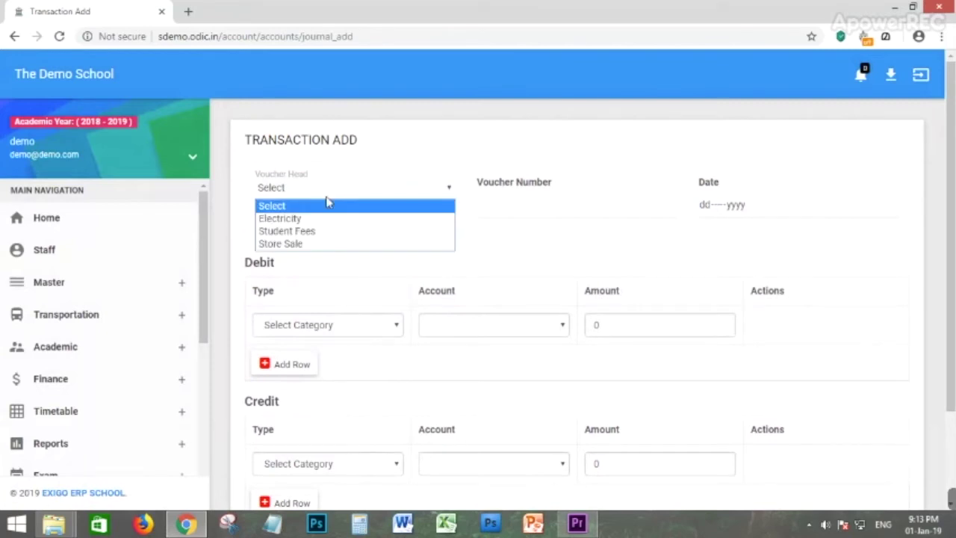
left_click(305, 222)
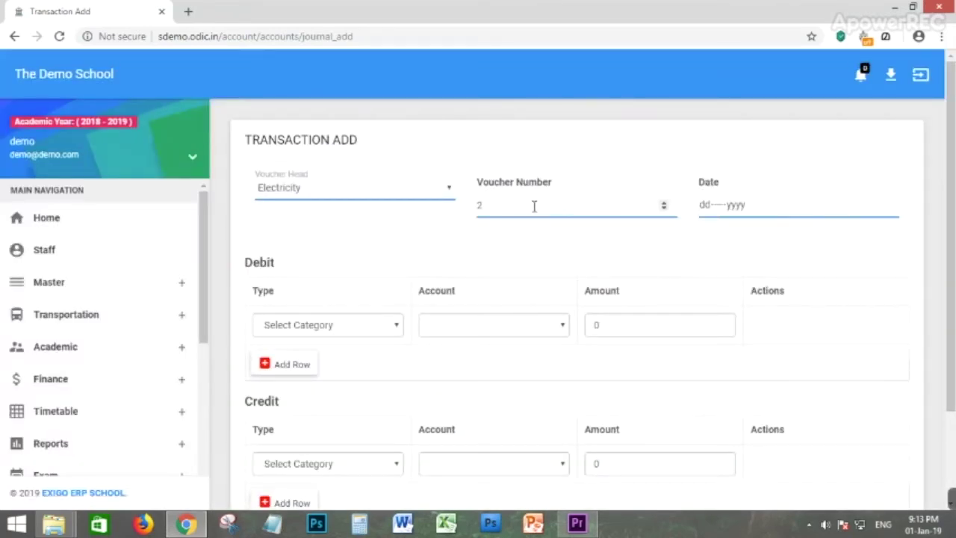
left_click(710, 209)
left_click(444, 286)
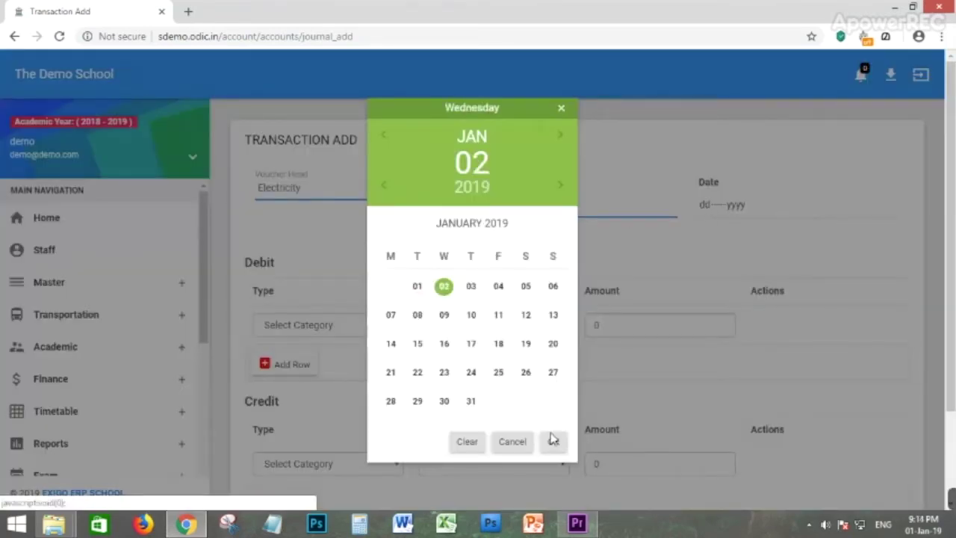
left_click(553, 442)
Debit 250 to the Expense account Student, leaving the credit side blank.
left_click(351, 329)
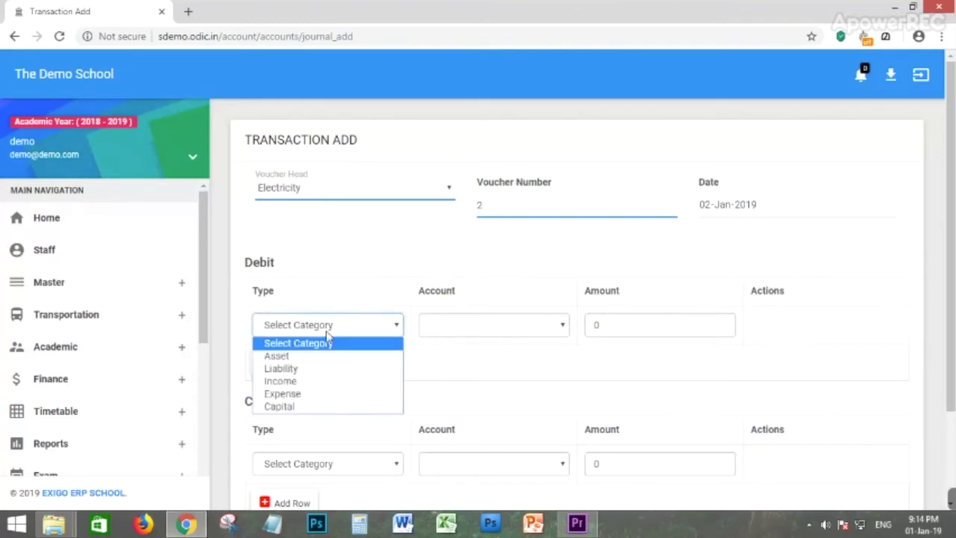
left_click(292, 394)
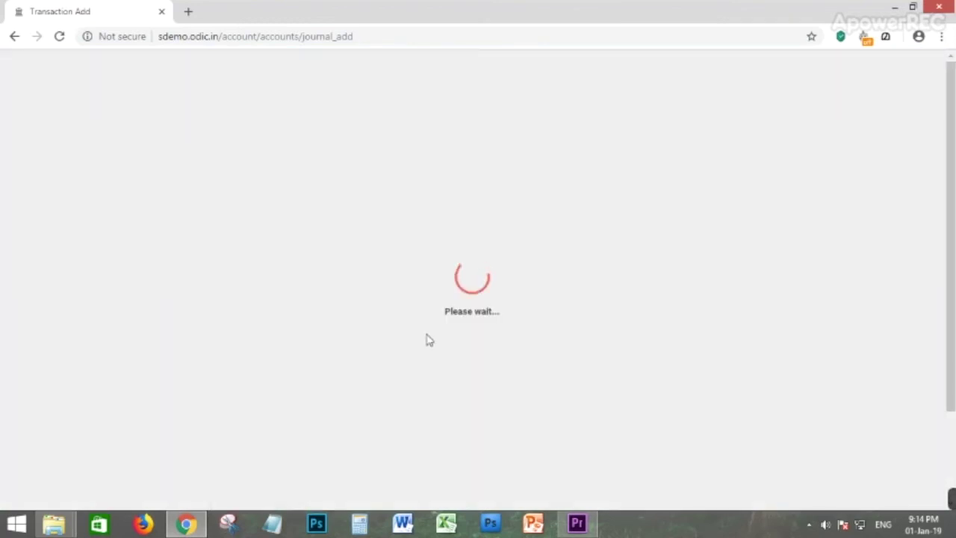
left_click(467, 329)
left_click(486, 359)
left_click(644, 323)
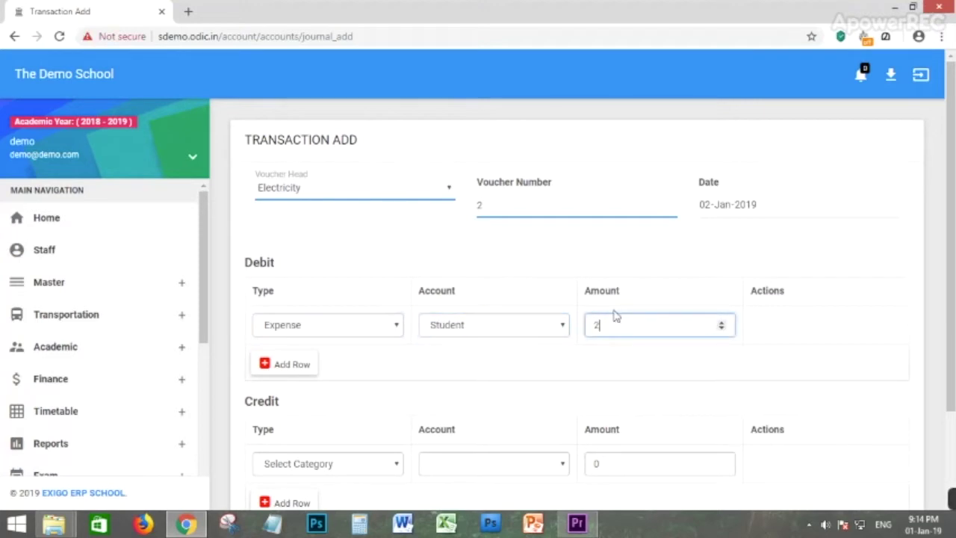
left_click(706, 368)
scroll(457, 410, "down", 3)
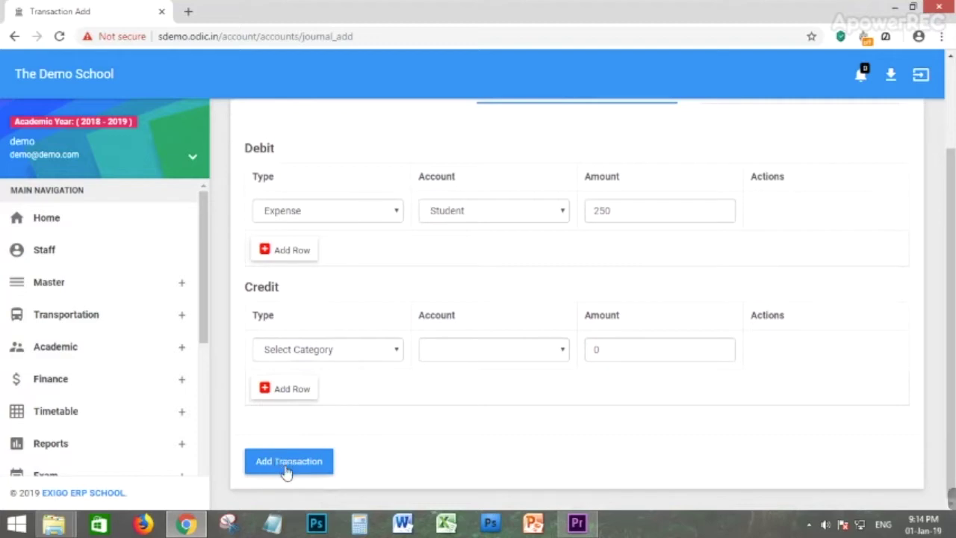
scroll(60, 390, "down", 5)
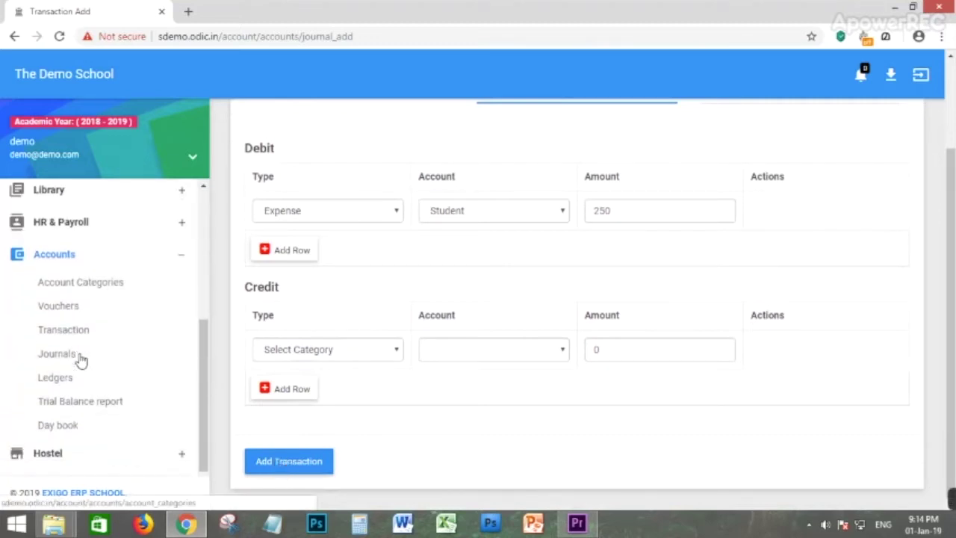
Scroll through the list of journal entries.
left_click(69, 359)
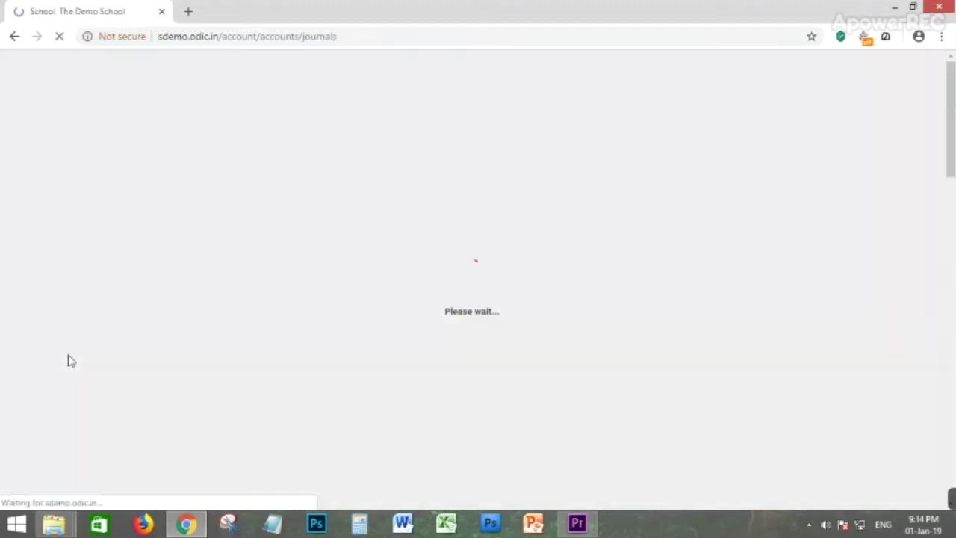
scroll(495, 339, "down", 1)
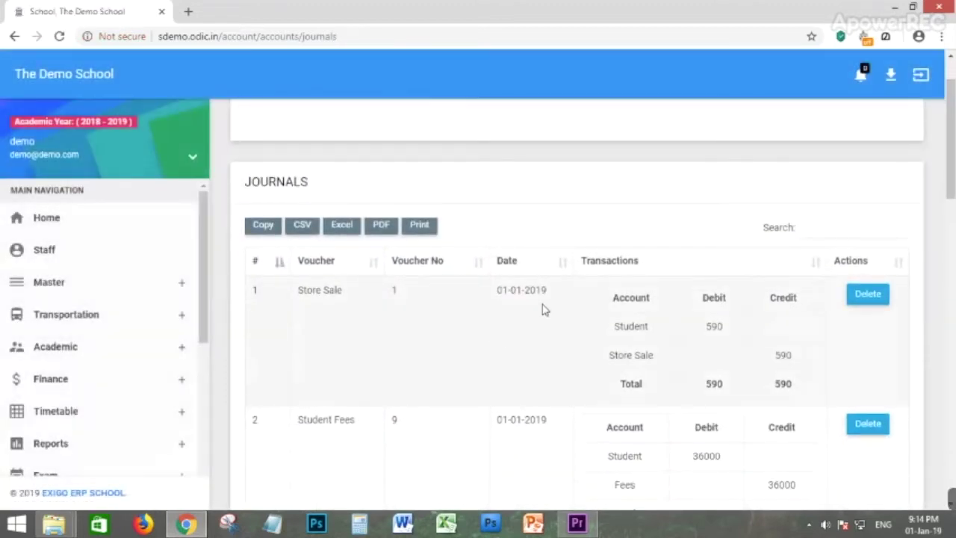
scroll(542, 310, "down", 2)
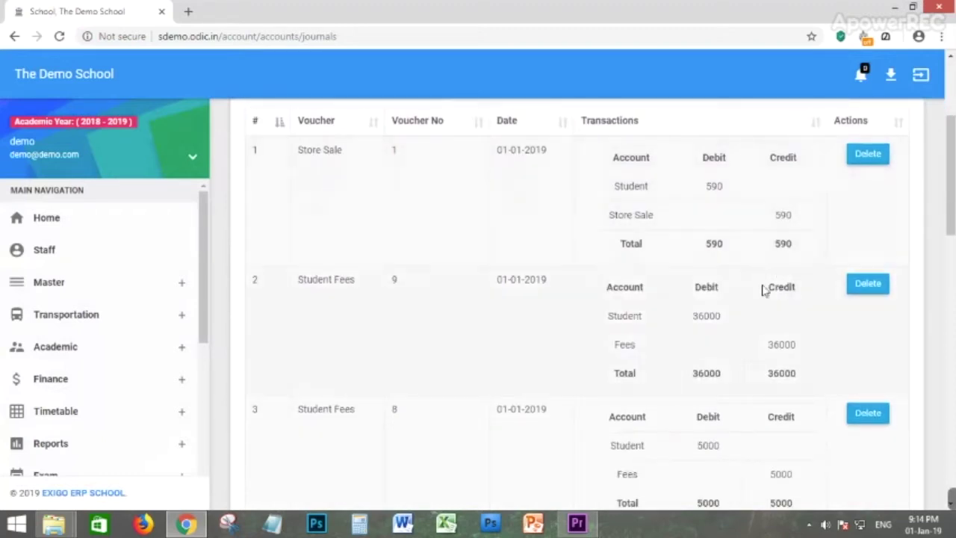
scroll(657, 325, "down", 2)
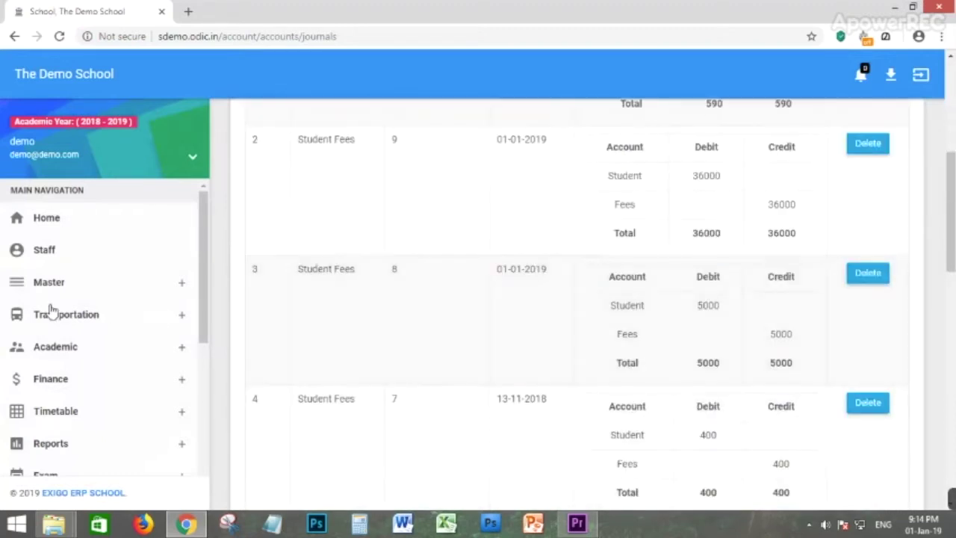
scroll(50, 310, "down", 1)
scroll(680, 461, "down", 4)
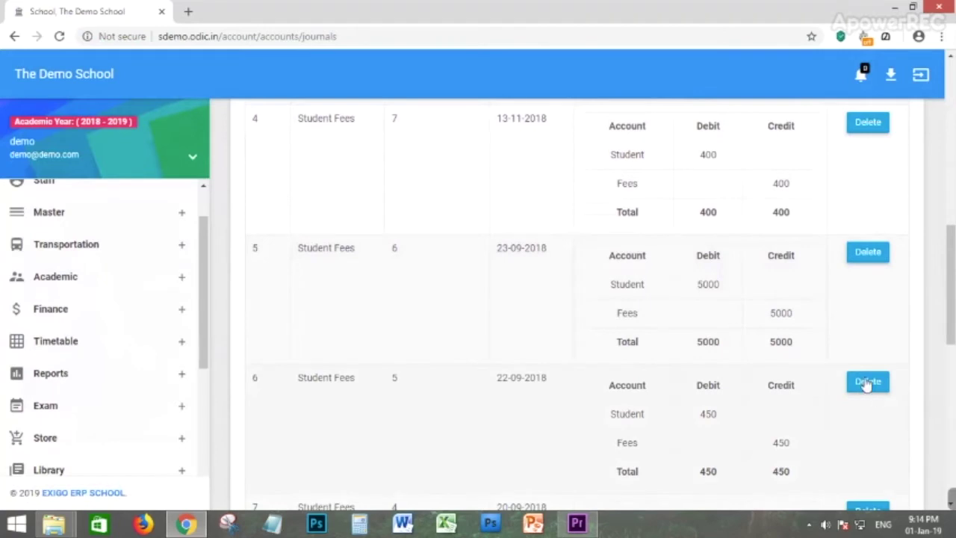
scroll(867, 384, "up", 9)
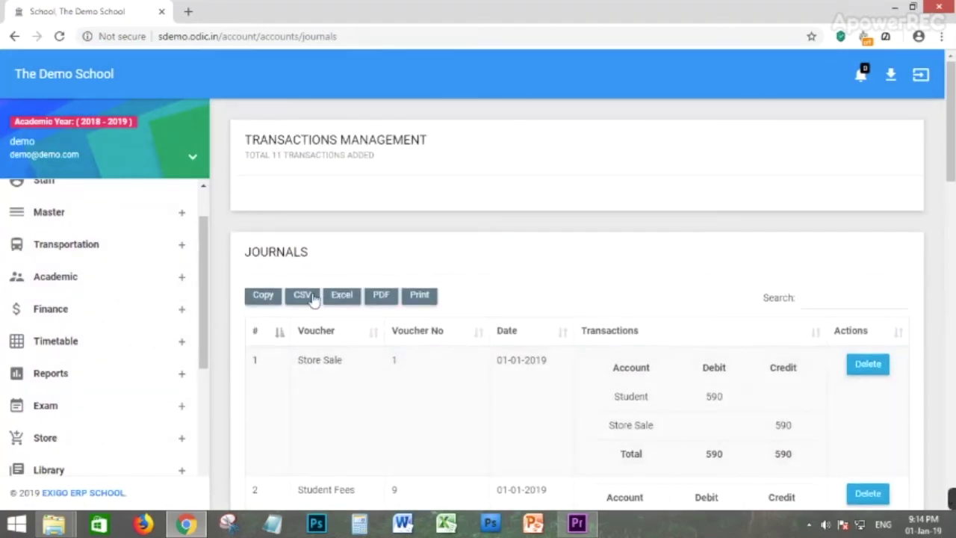
scroll(94, 392, "down", 3)
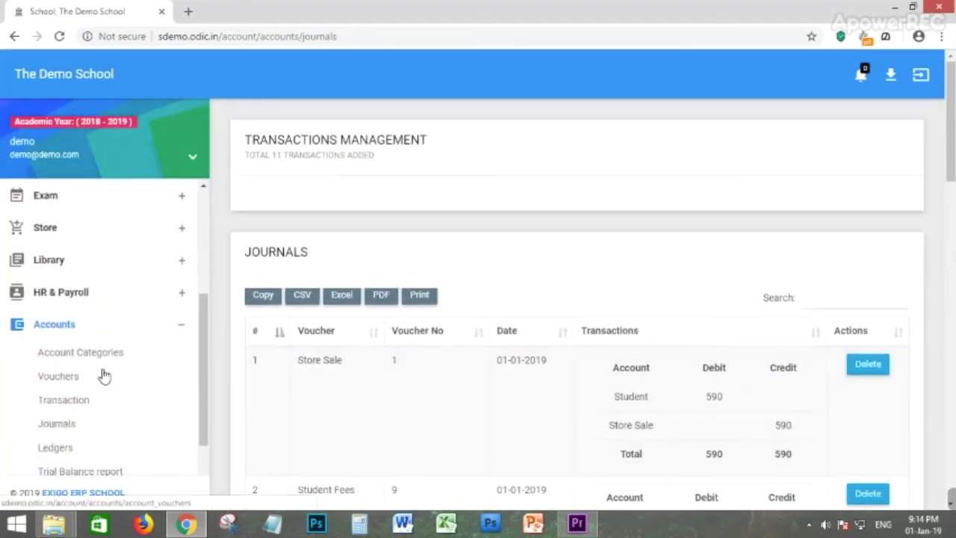
scroll(104, 376, "down", 1)
Show the Personal Account ledger, listing a Fees debit of 50000.
left_click(60, 379)
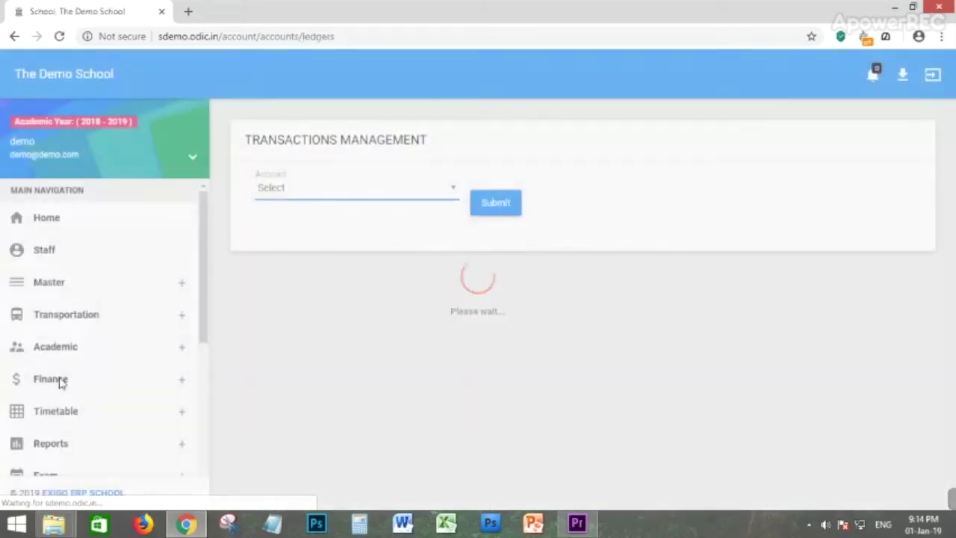
left_click(348, 198)
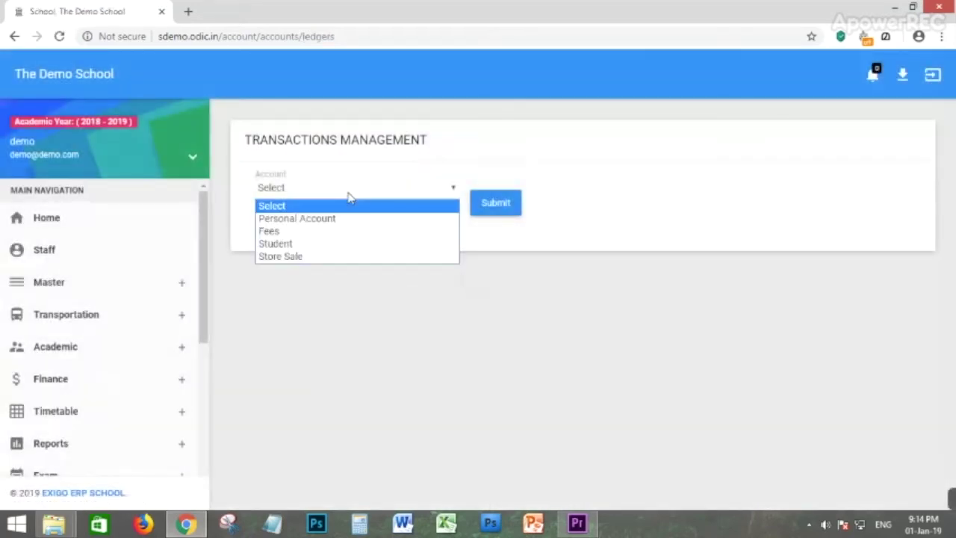
left_click(300, 220)
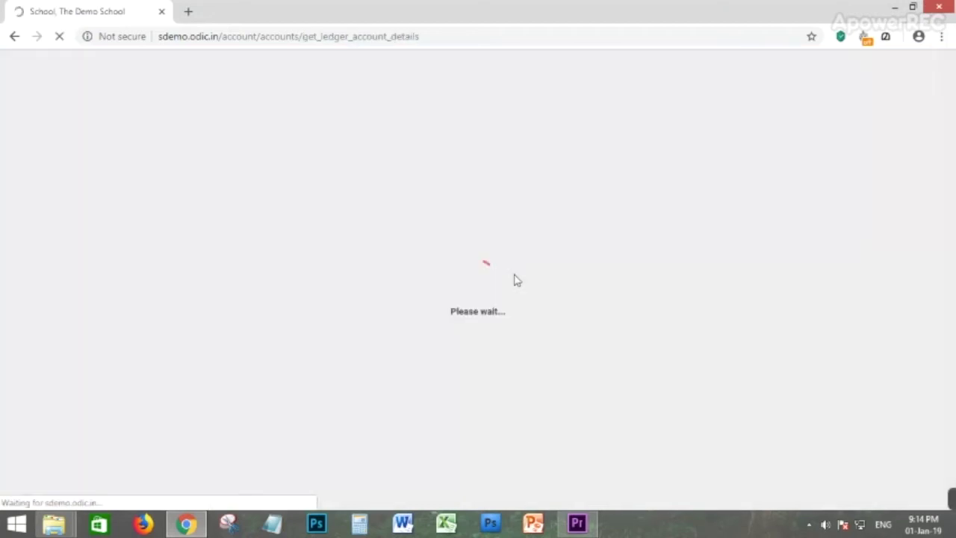
scroll(534, 396, "down", 1)
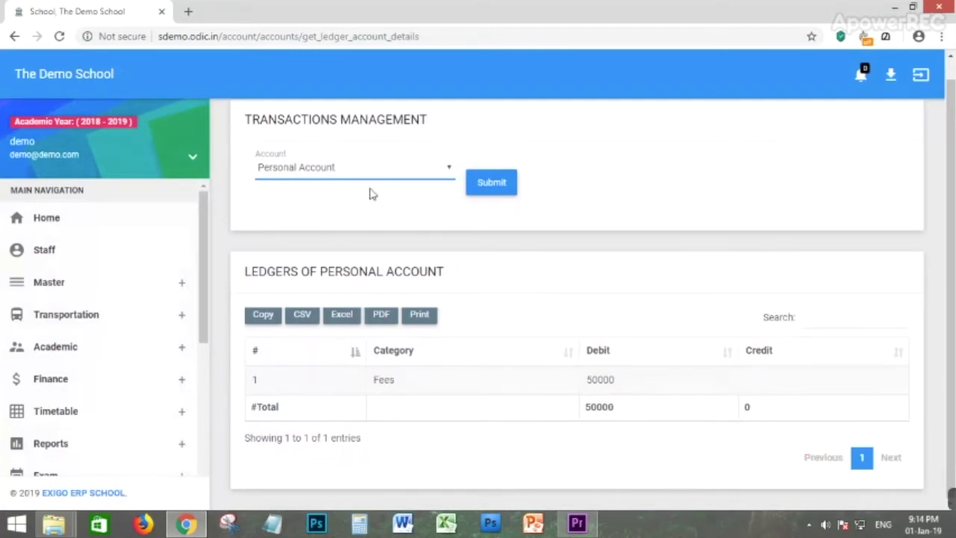
Expand Accounts in the sidebar and open the Trial Balance report.
scroll(64, 441, "down", 3)
left_click(75, 423)
scroll(112, 437, "down", 4)
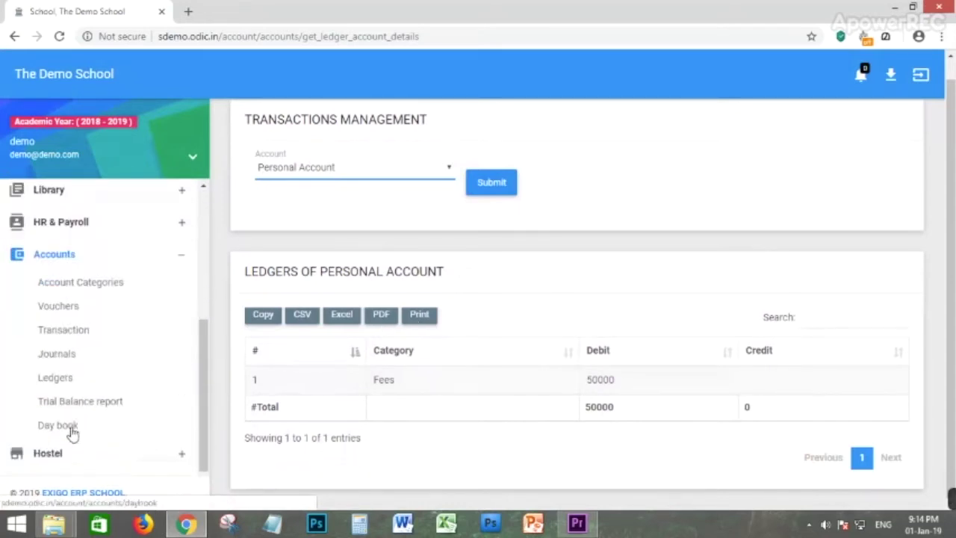
left_click(72, 403)
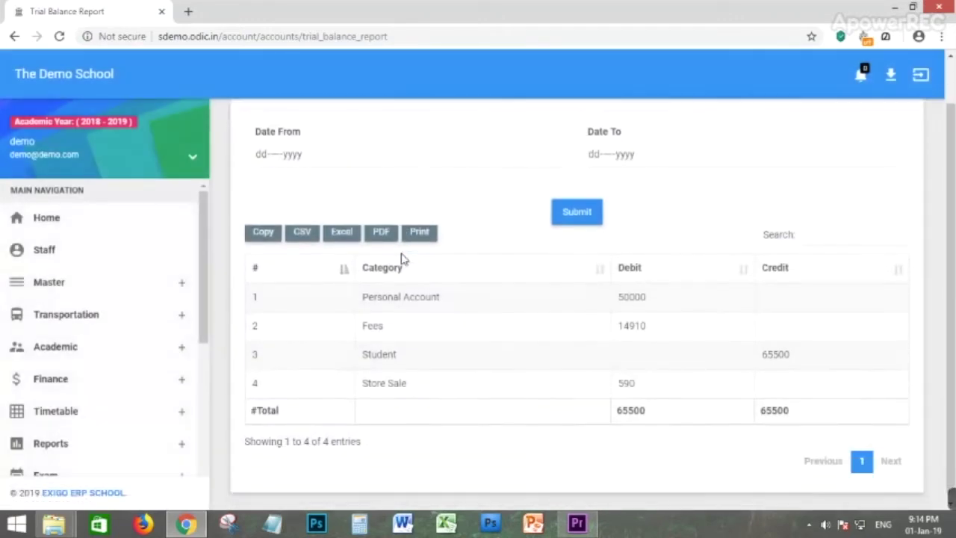
Run the trial balance for 01-Jan-2019 to 31-Jan-2019, totalling 41590 debit and credit.
left_click(273, 159)
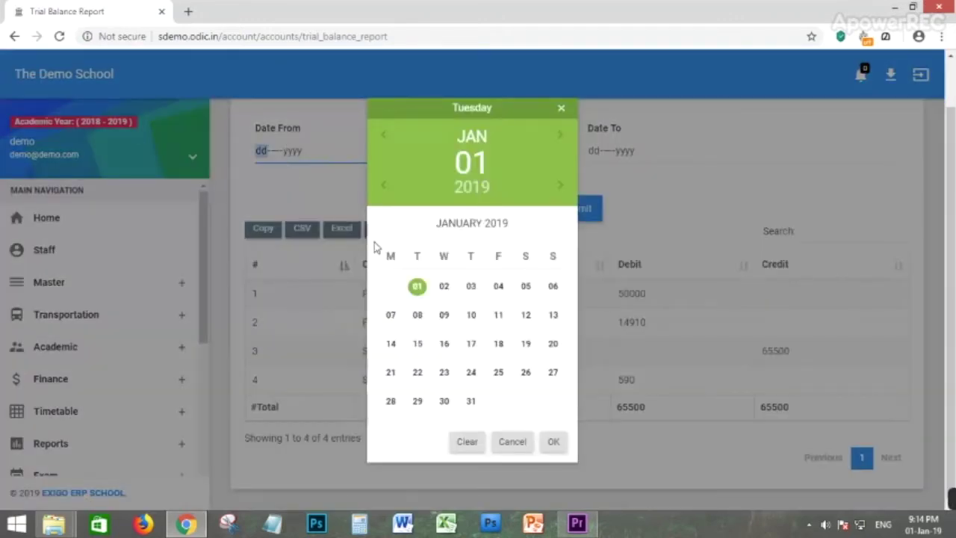
left_click(553, 442)
left_click(623, 153)
left_click(470, 402)
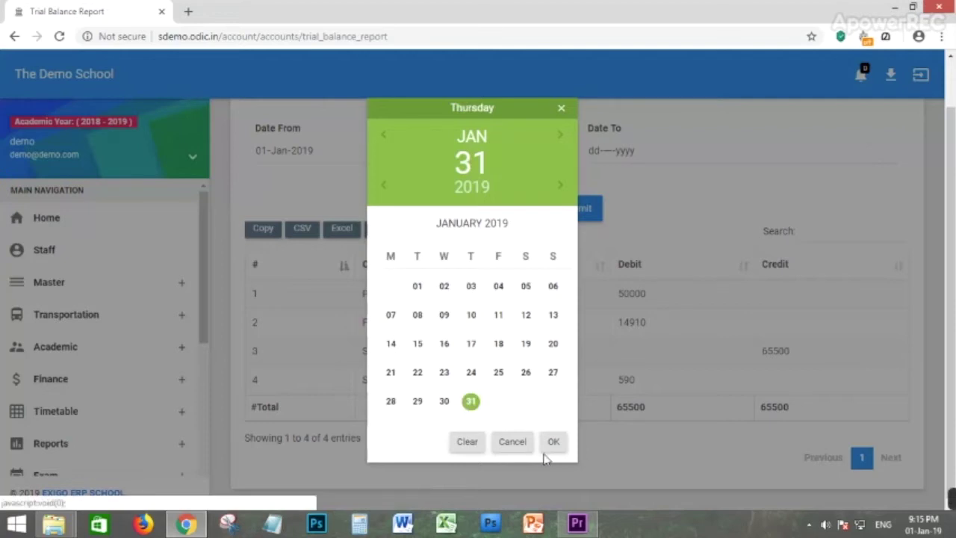
left_click(552, 442)
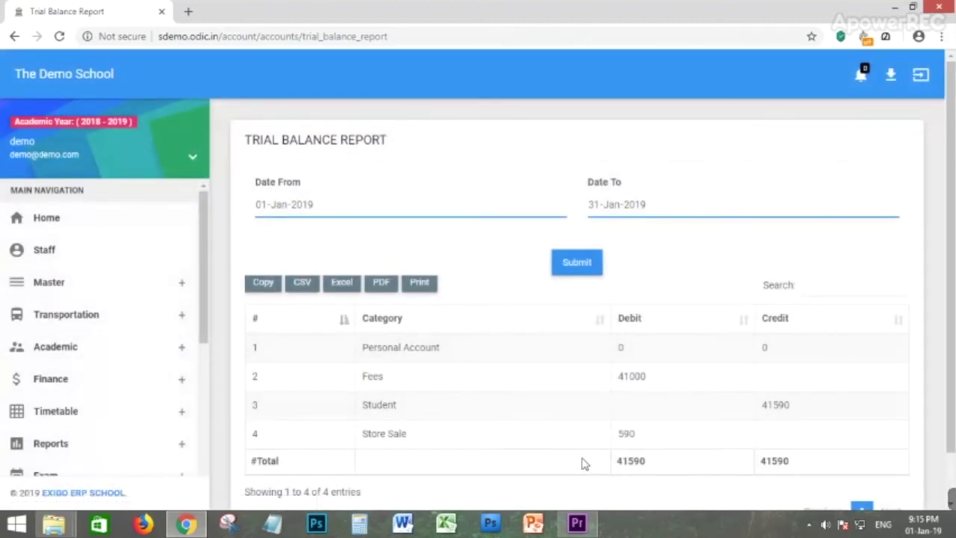
scroll(584, 464, "down", 1)
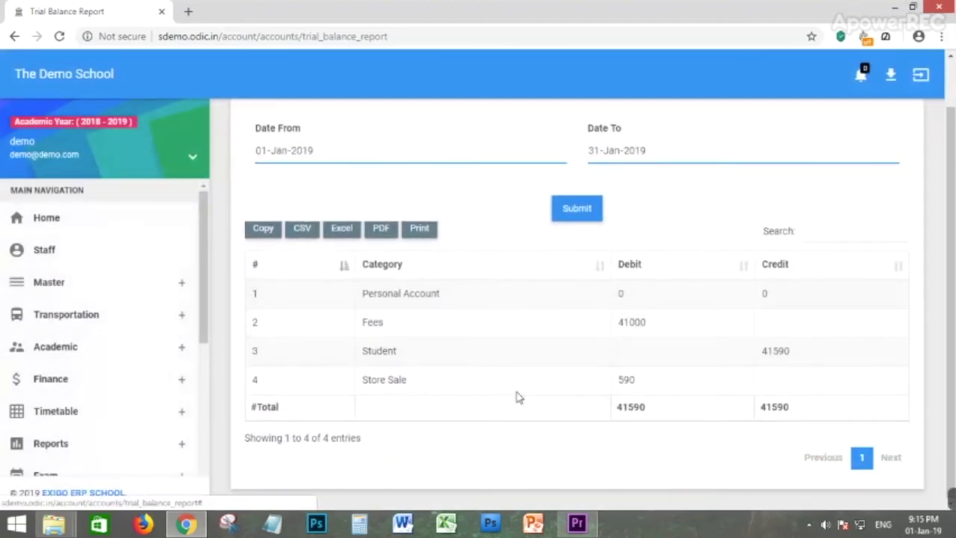
scroll(149, 373, "down", 4)
scroll(100, 340, "down", 2)
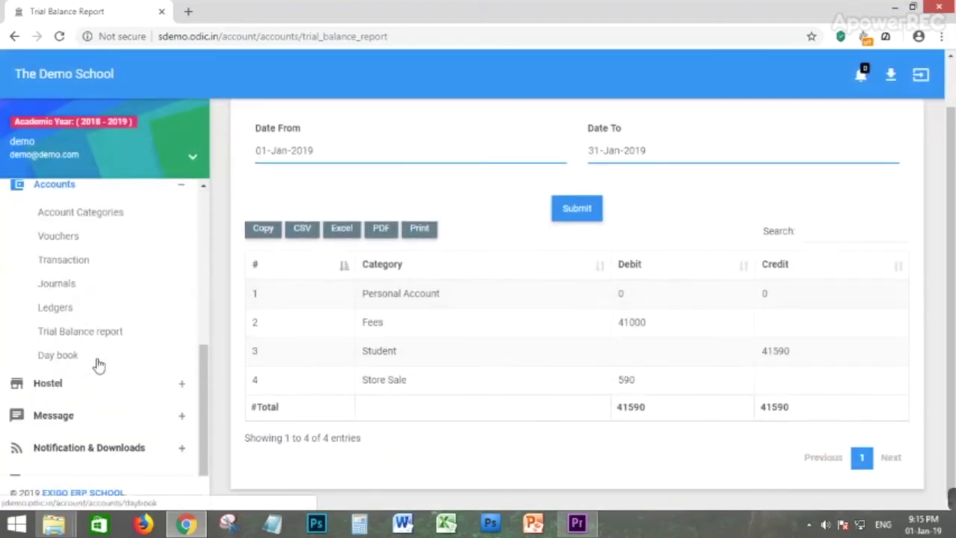
Set the Day Book to 01-Jan-2019 to 31-Jan-2019 with the Journal report type.
left_click(54, 357)
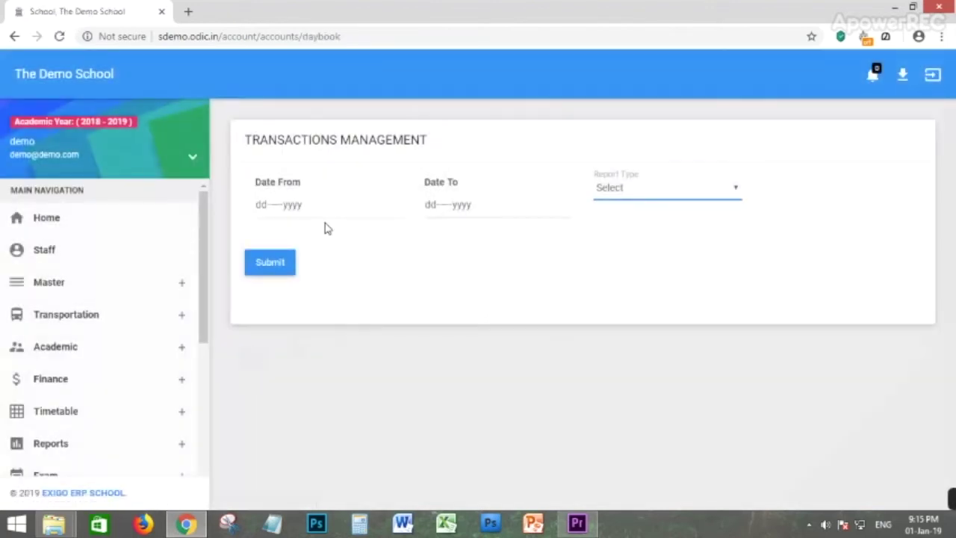
left_click(316, 216)
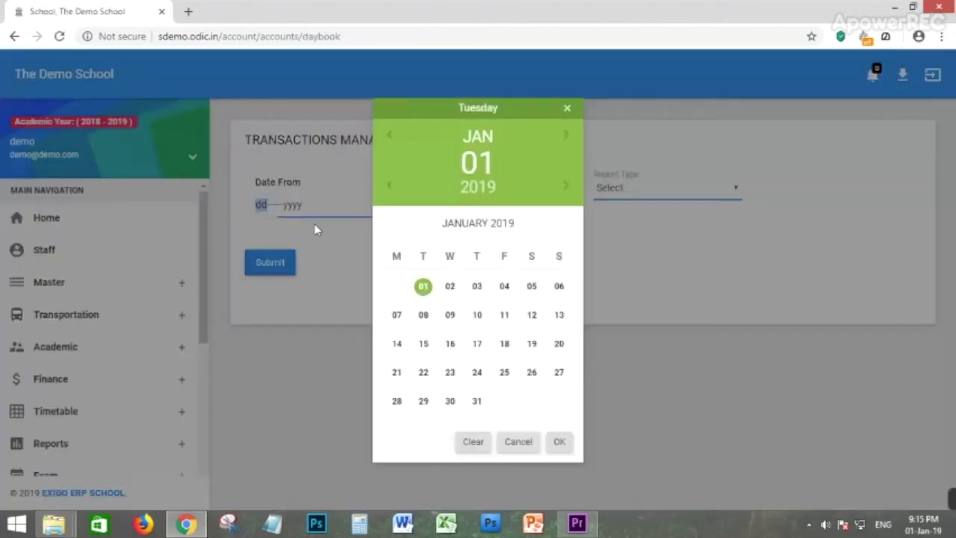
left_click(565, 443)
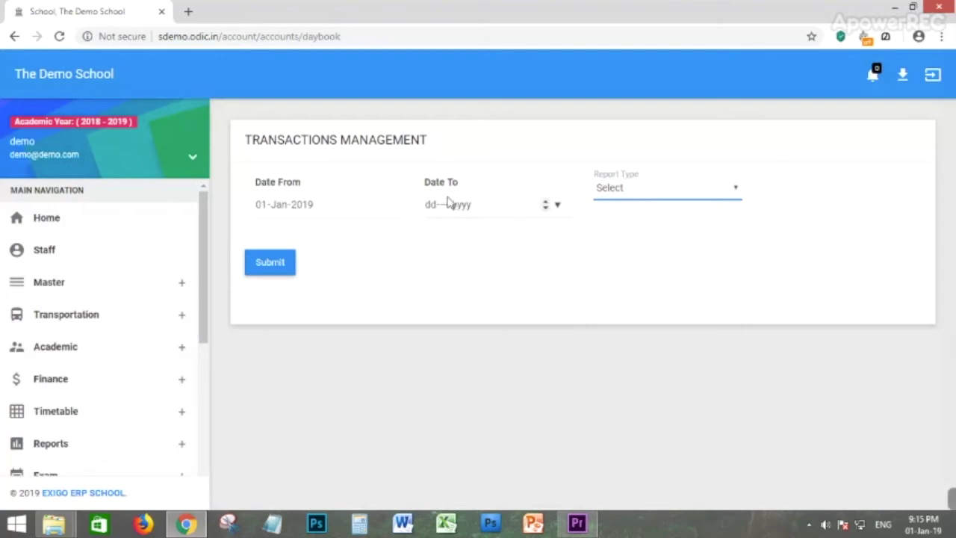
left_click(451, 205)
left_click(476, 401)
left_click(559, 441)
left_click(632, 187)
left_click(612, 216)
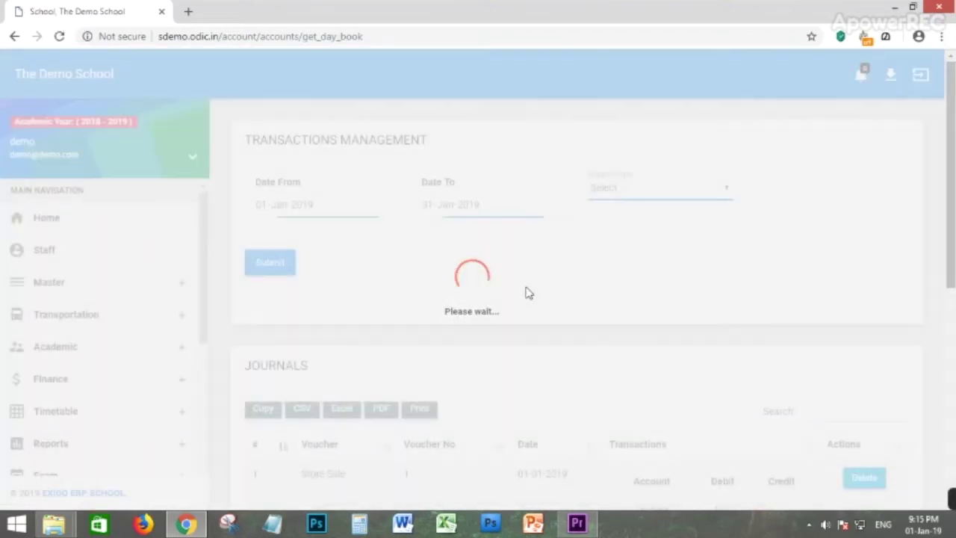
Review the January journals, including a Store Sale of 590 and Student Fees of 36000.
scroll(456, 263, "down", 2)
scroll(456, 263, "down", 3)
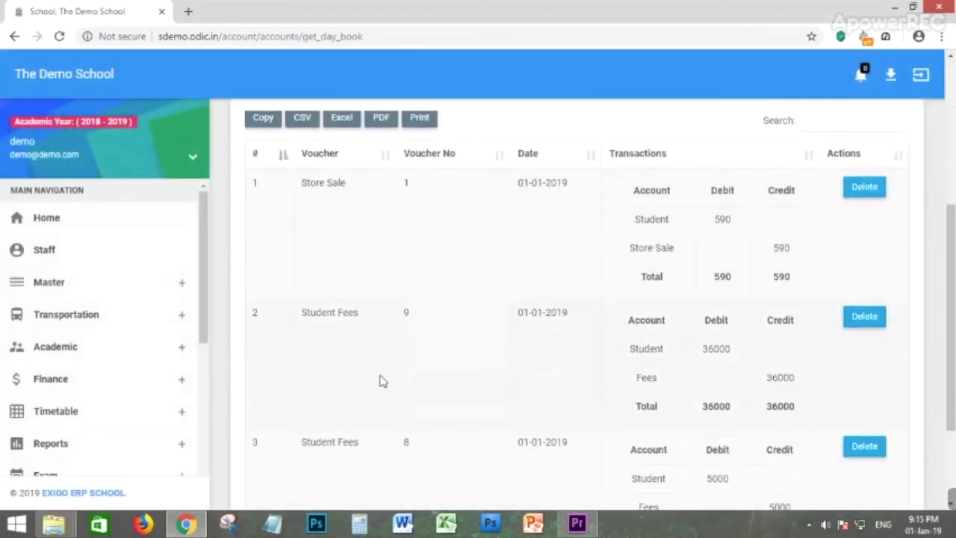
scroll(111, 391, "down", 1)
scroll(222, 293, "up", 5)
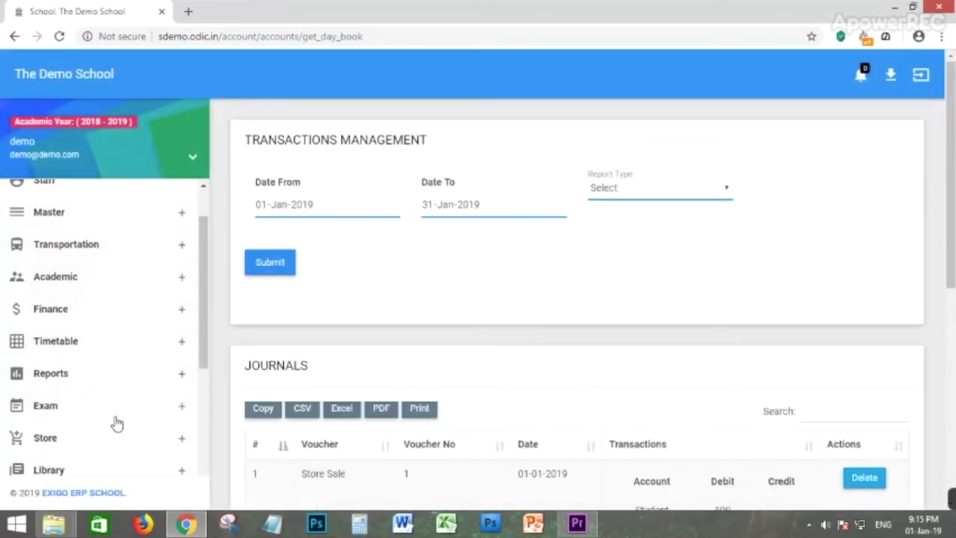
scroll(116, 422, "down", 4)
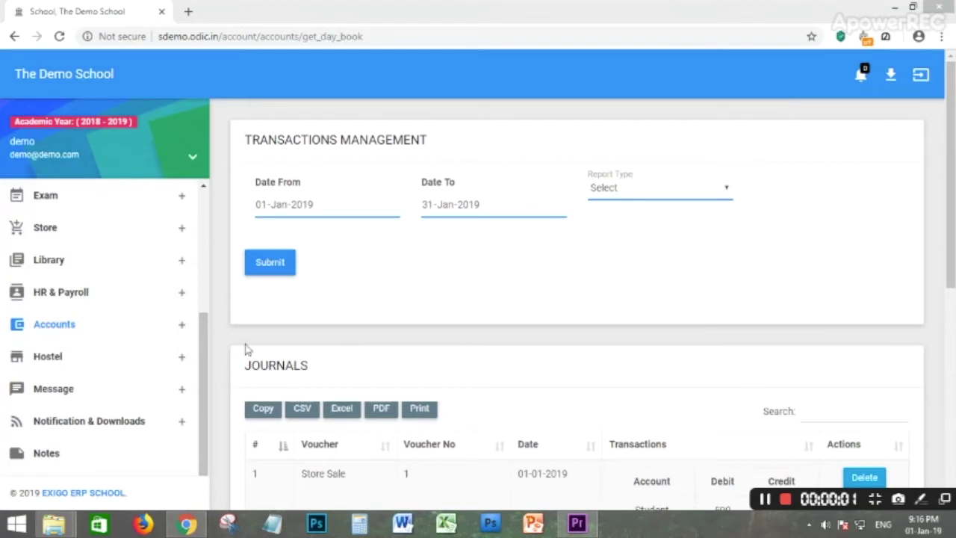
left_click(60, 357)
Add a Girls hostel named SVS HOSTEL and confirm it is listed as Enabled.
scroll(105, 241, "down", 2)
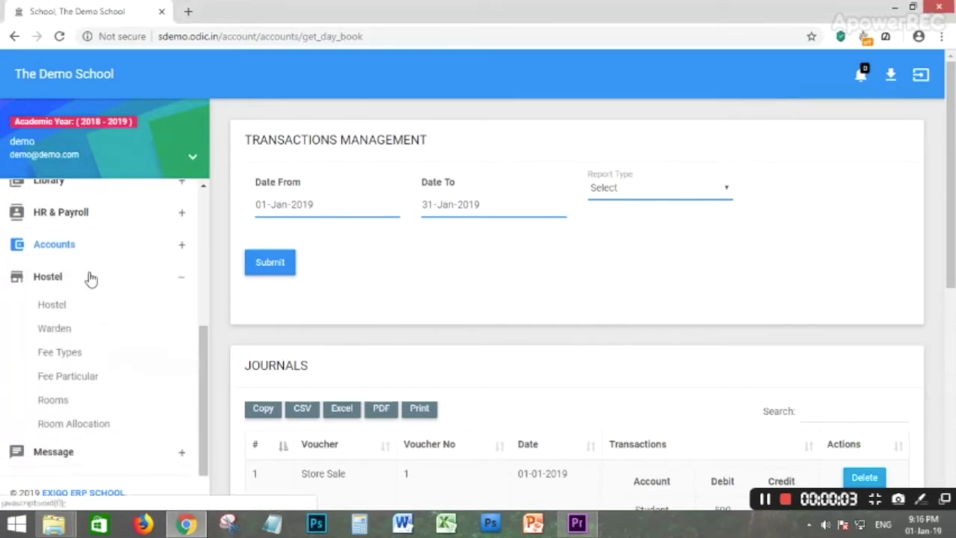
scroll(89, 279, "down", 1)
left_click(52, 245)
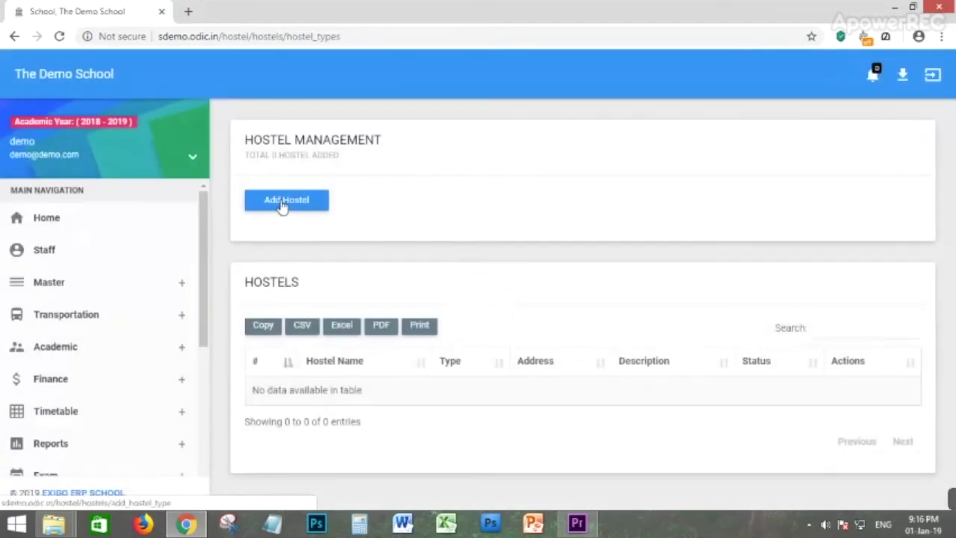
left_click(286, 202)
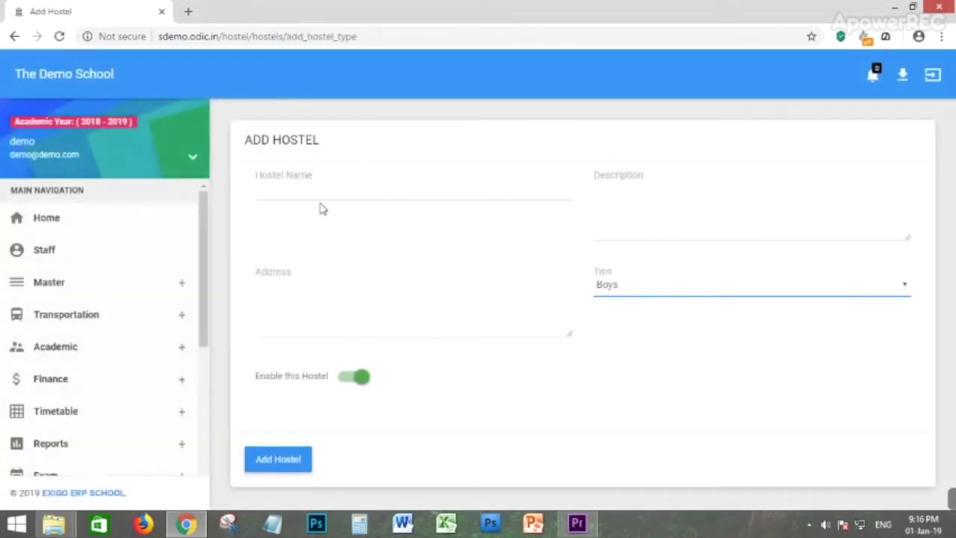
left_click(304, 186)
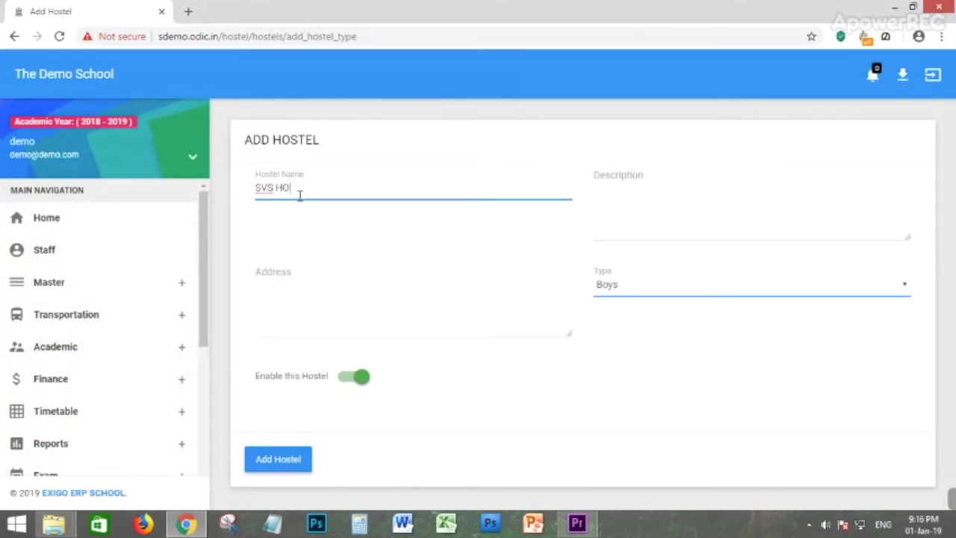
left_click(691, 193)
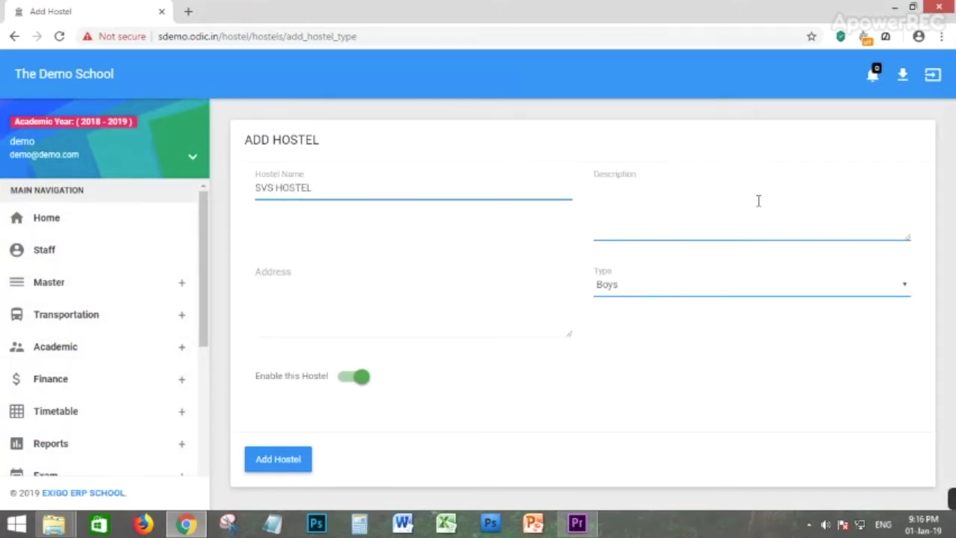
left_click(281, 302)
left_click(674, 289)
left_click(626, 316)
left_click(284, 458)
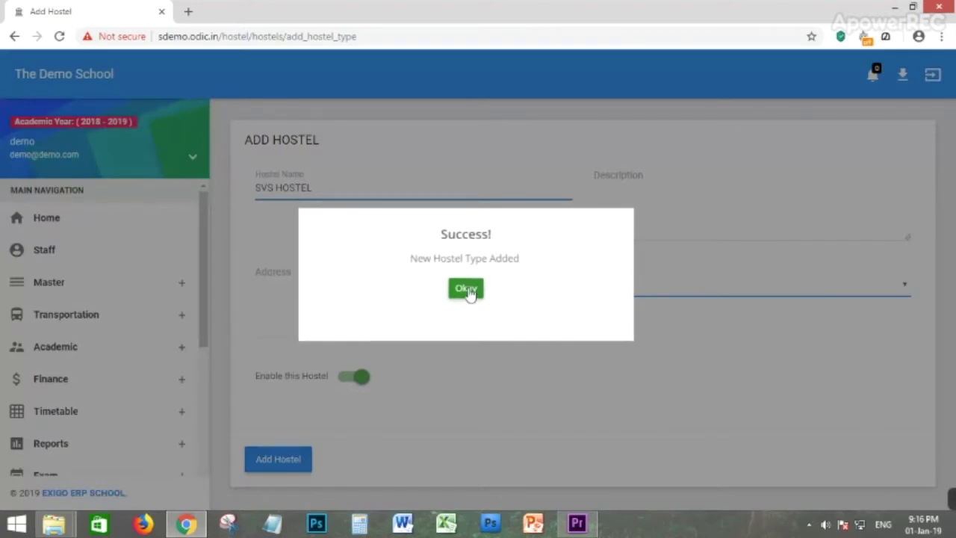
left_click(467, 290)
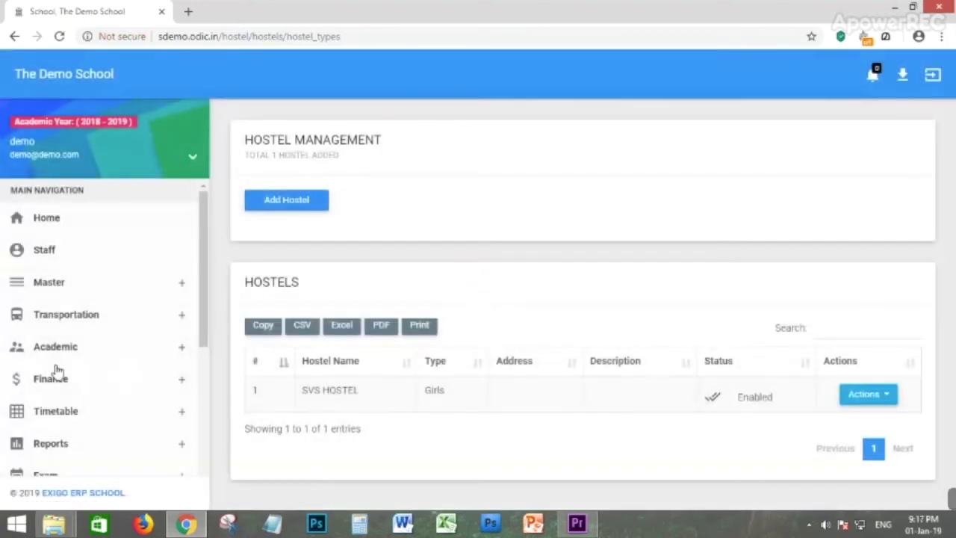
scroll(64, 374, "down", 5)
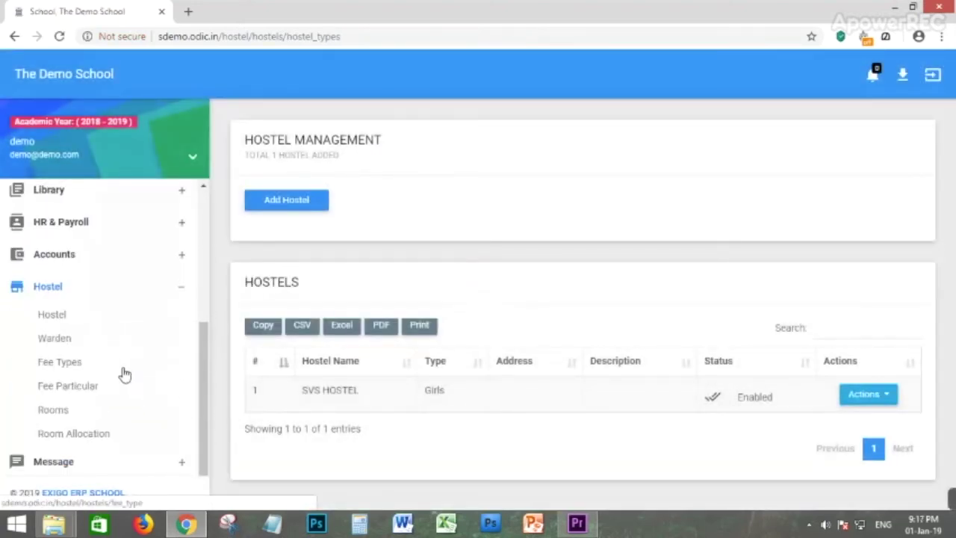
scroll(120, 369, "down", 2)
Start a new warden assignment for SVS HOSTEL with the chosen staff member.
left_click(54, 270)
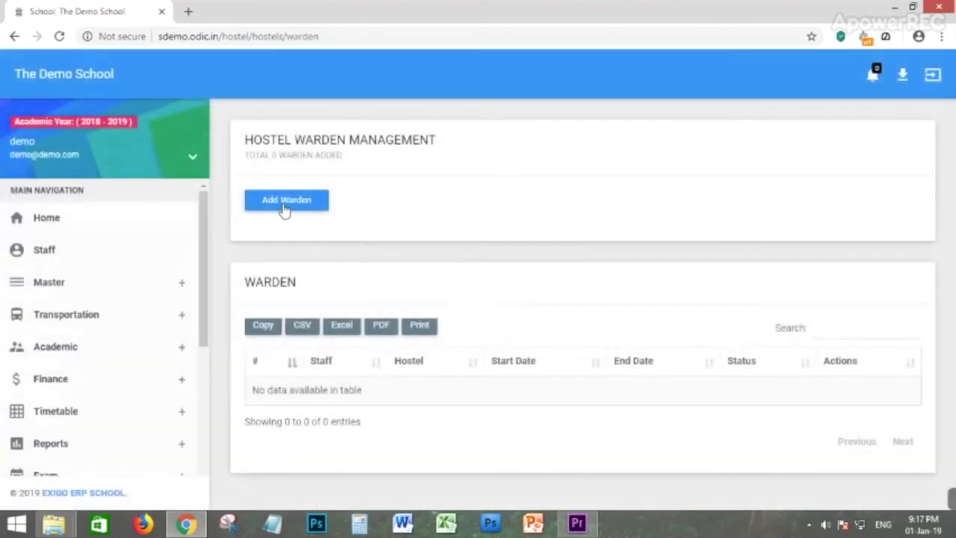
left_click(288, 203)
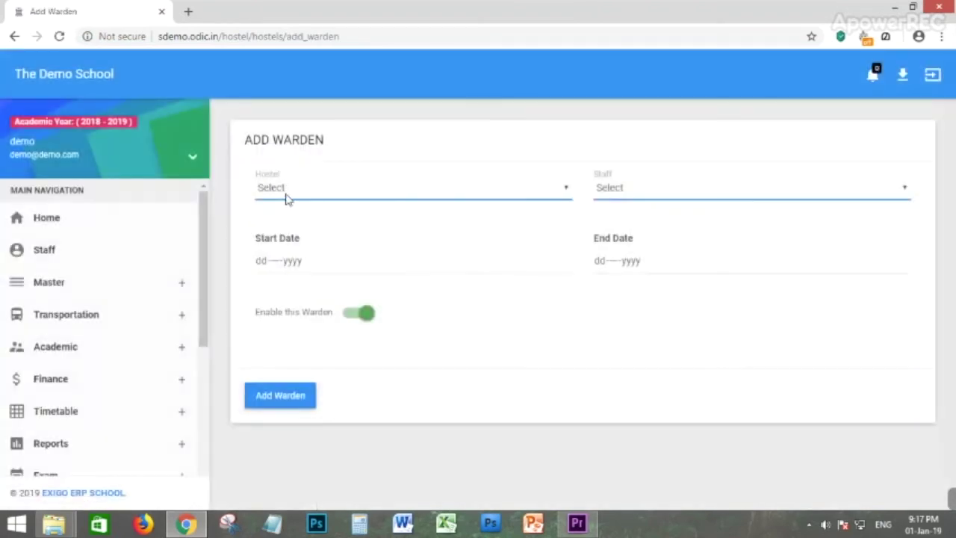
left_click(288, 191)
left_click(292, 219)
left_click(636, 188)
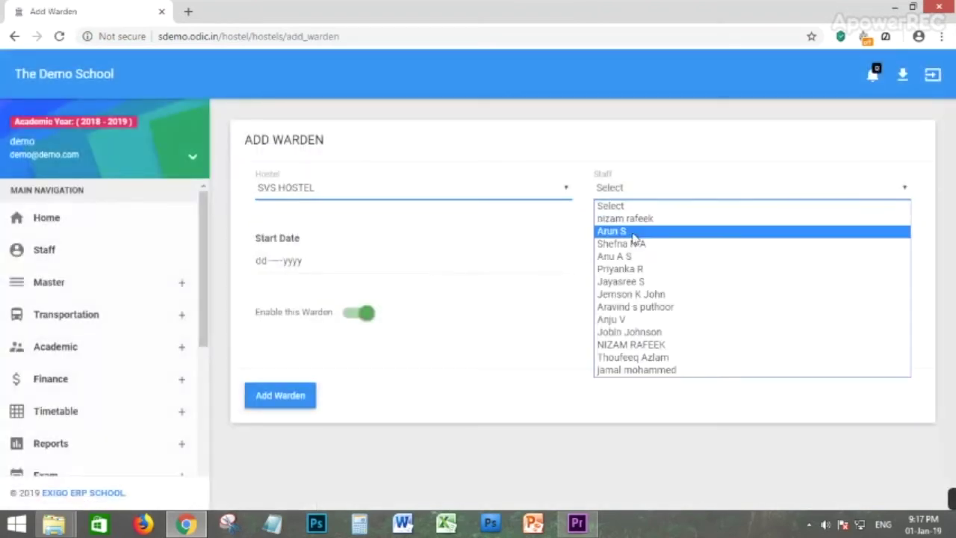
left_click(636, 283)
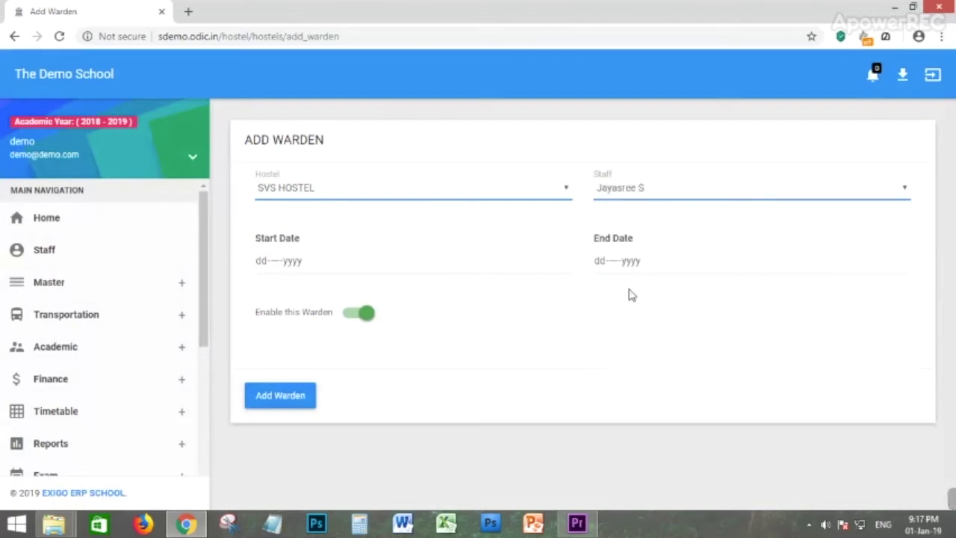
Set the warden period to 01-Jan-2019 through 31-Jan-2019, save, and review the wardens list.
left_click(295, 271)
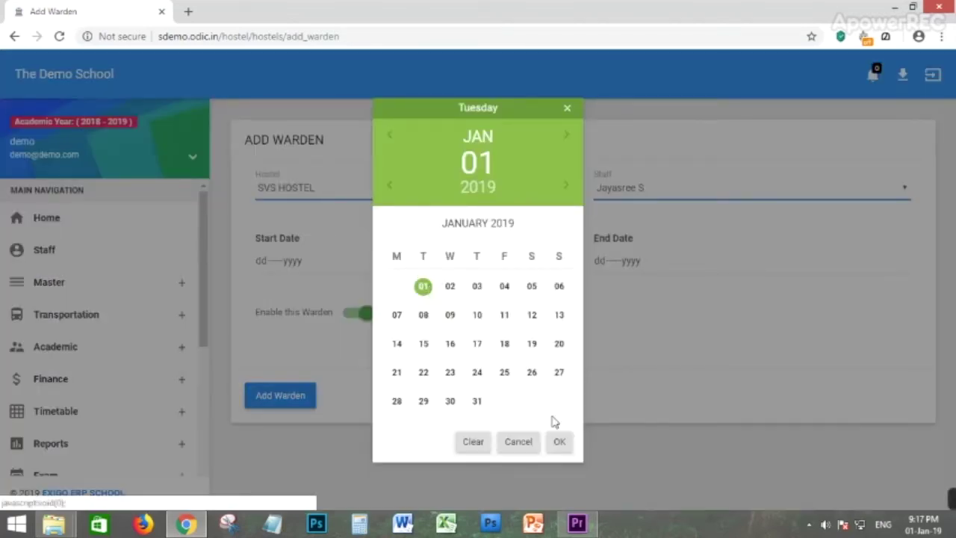
left_click(559, 441)
left_click(623, 265)
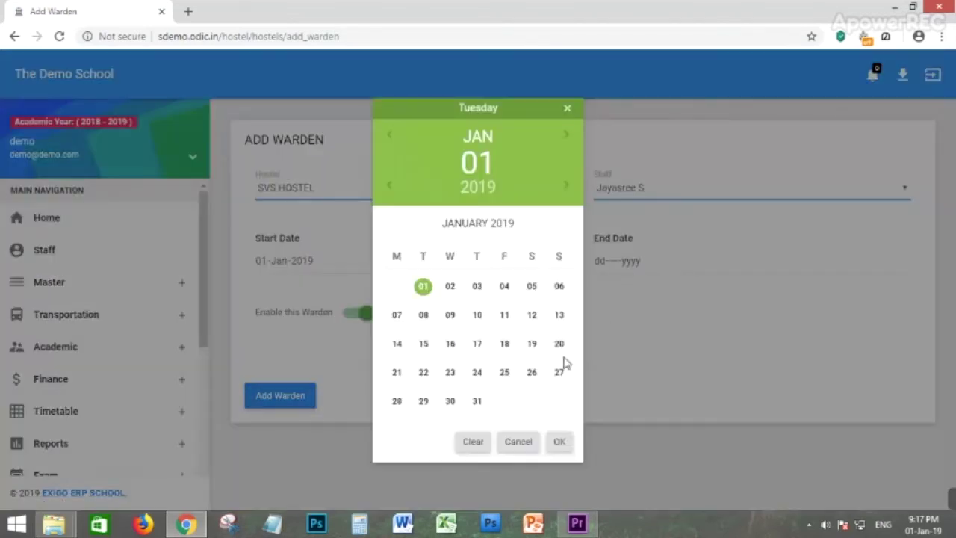
left_click(478, 402)
left_click(564, 445)
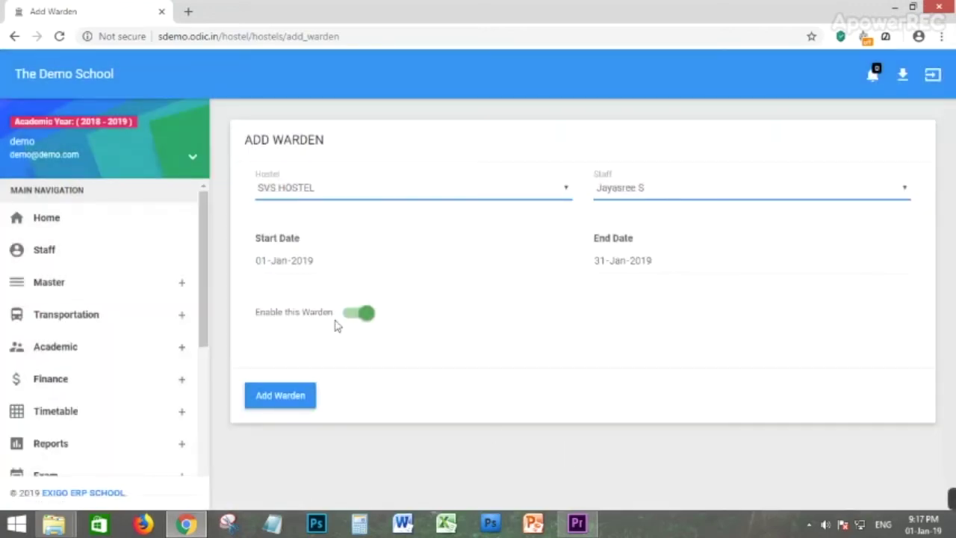
left_click(301, 391)
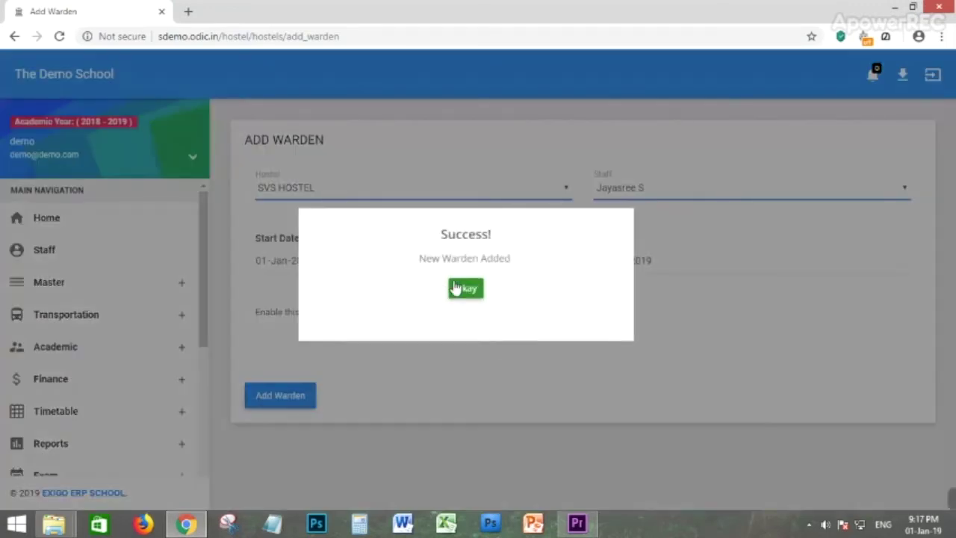
left_click(456, 289)
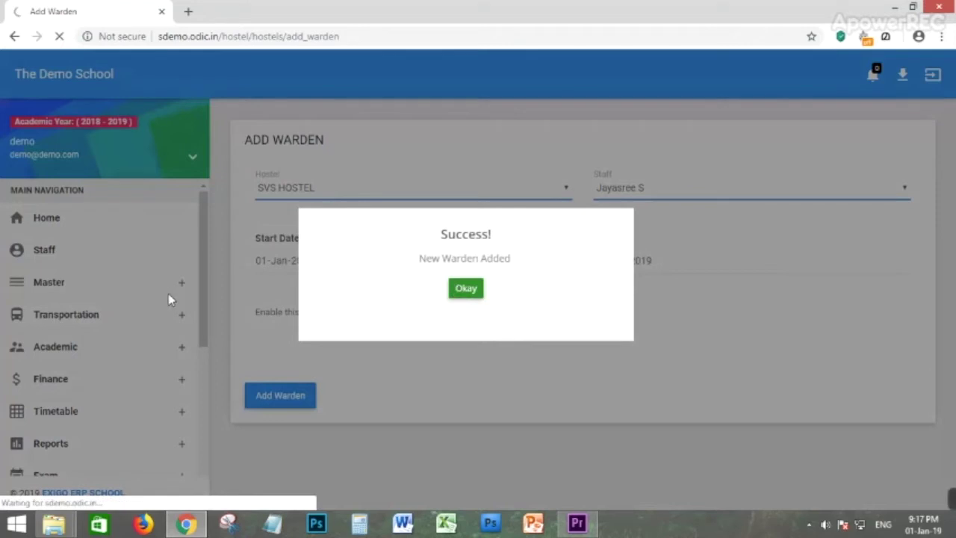
scroll(160, 317, "down", 2)
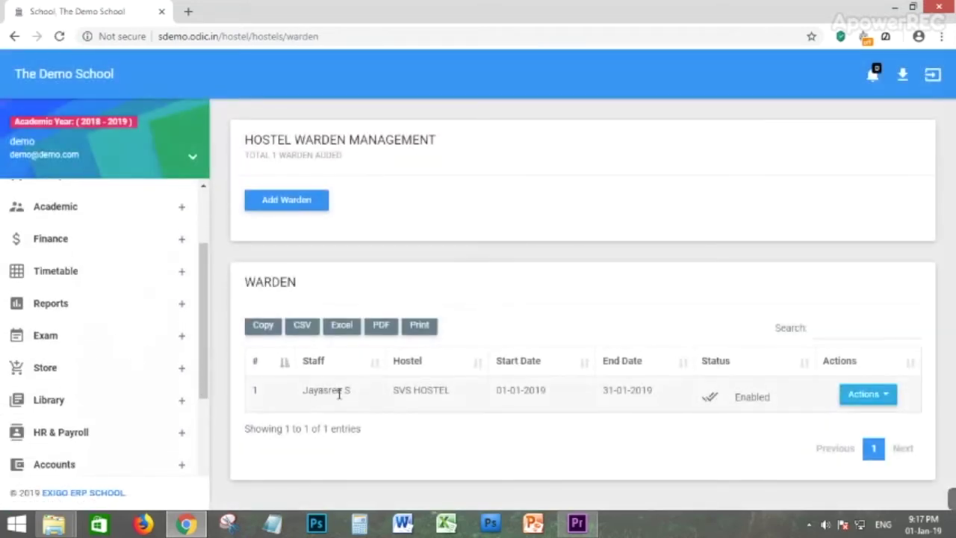
scroll(71, 347, "down", 5)
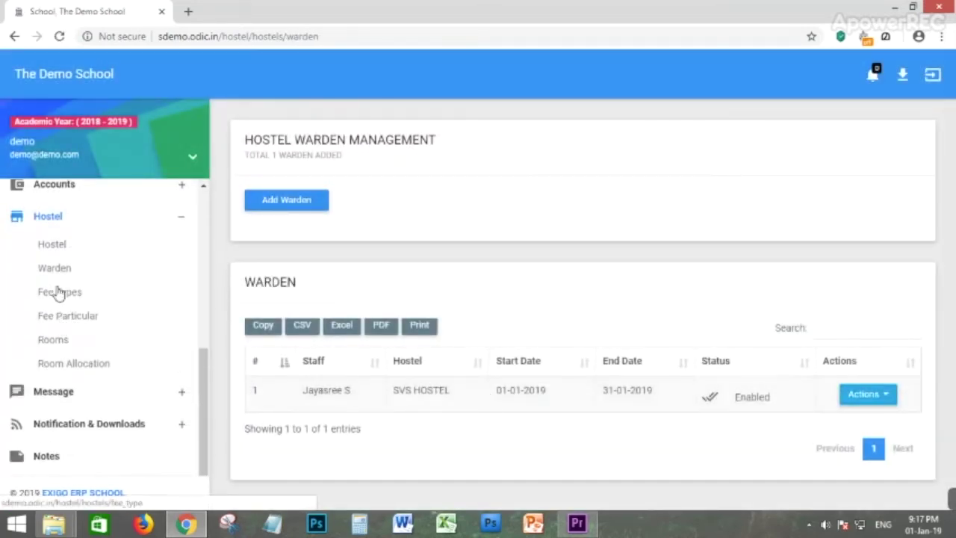
left_click(58, 298)
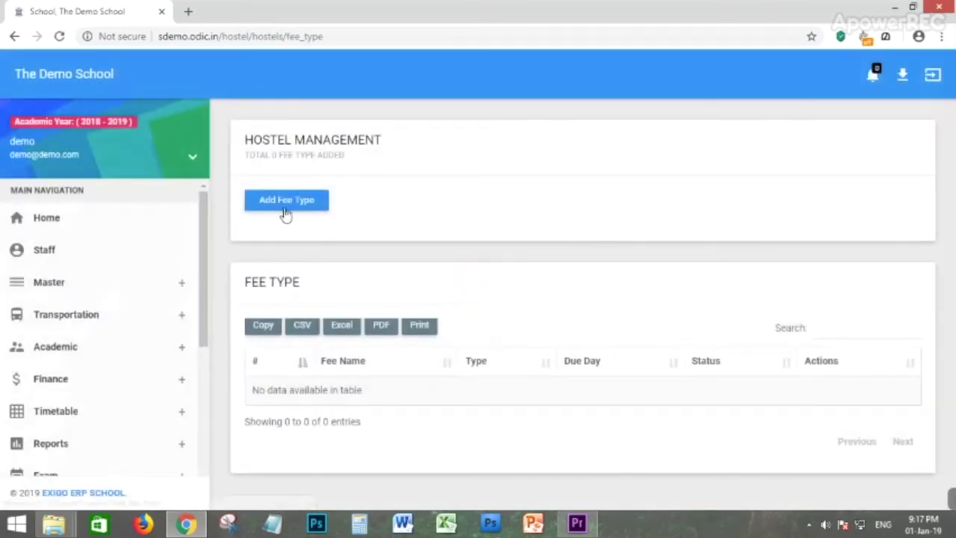
Create the RENT hostel fee type, charged Monthly with due day 10.
left_click(286, 214)
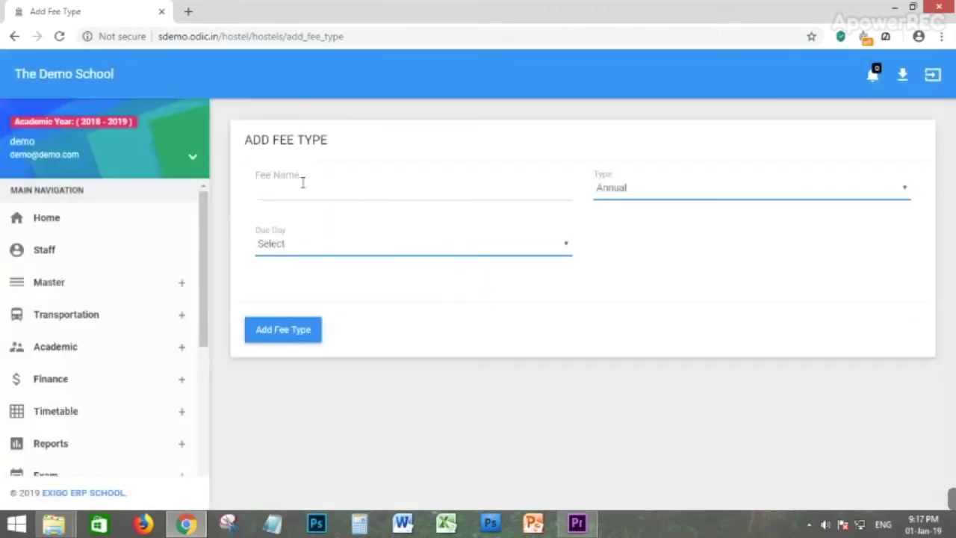
left_click(299, 184)
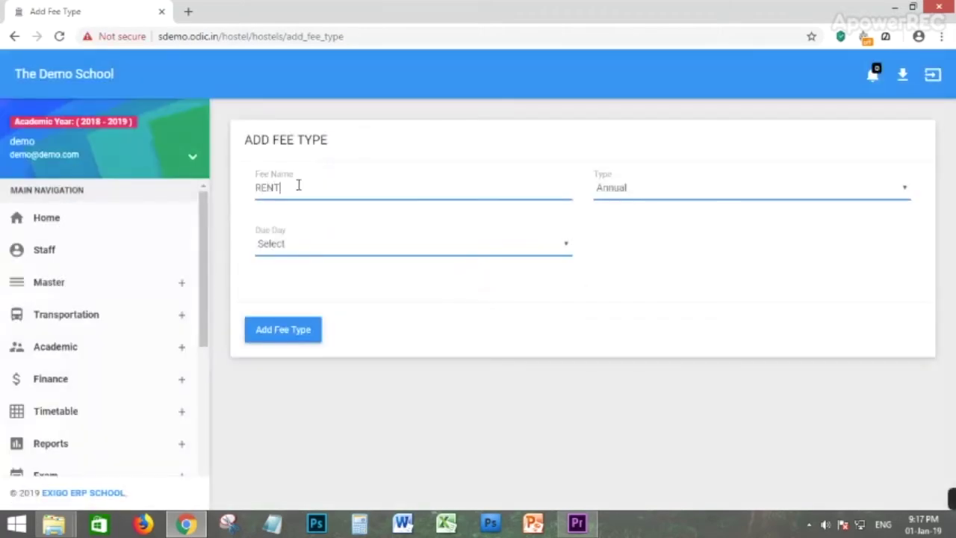
left_click(605, 184)
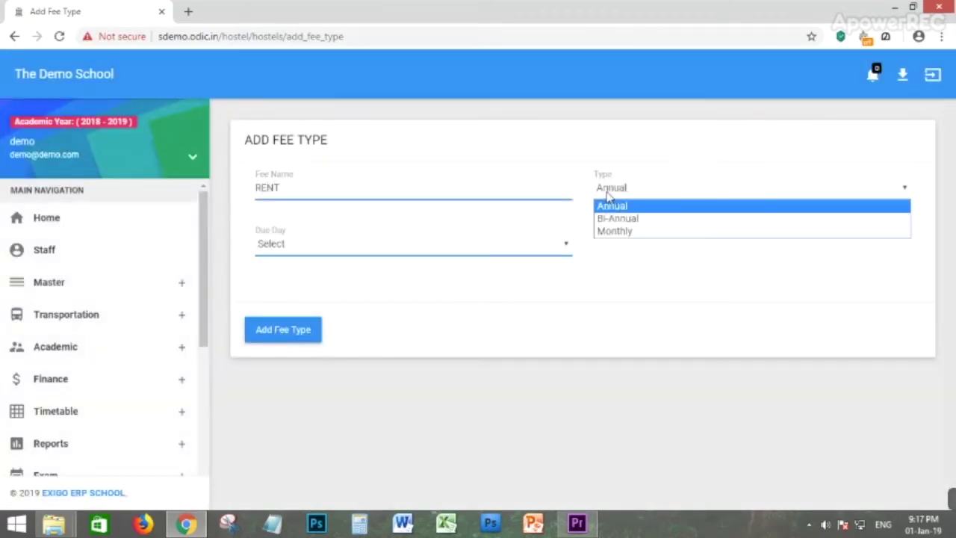
left_click(628, 234)
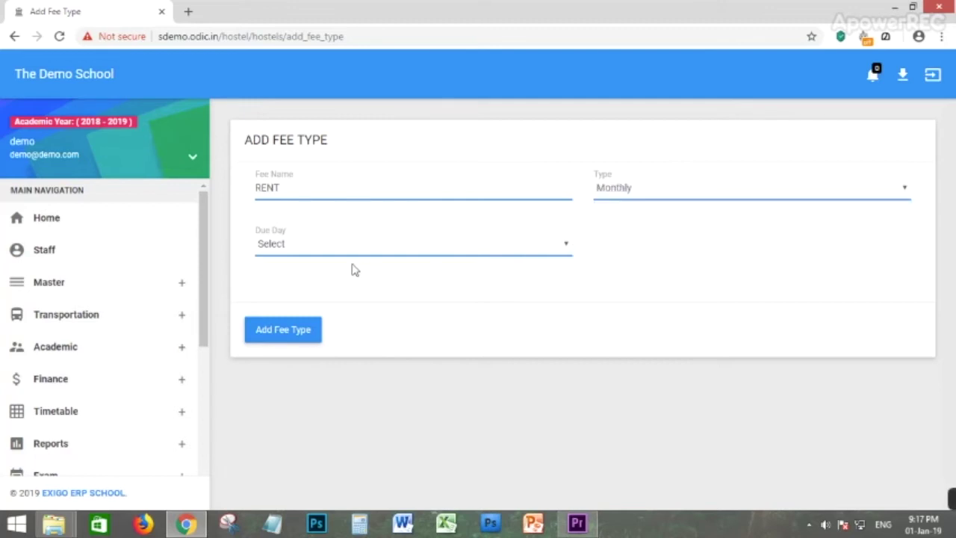
left_click(309, 245)
left_click(267, 375)
left_click(310, 329)
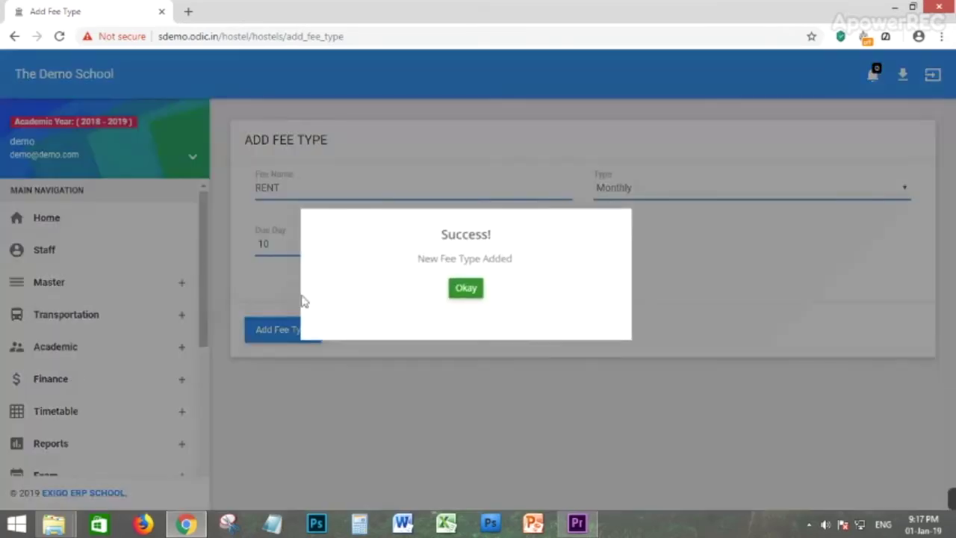
left_click(466, 288)
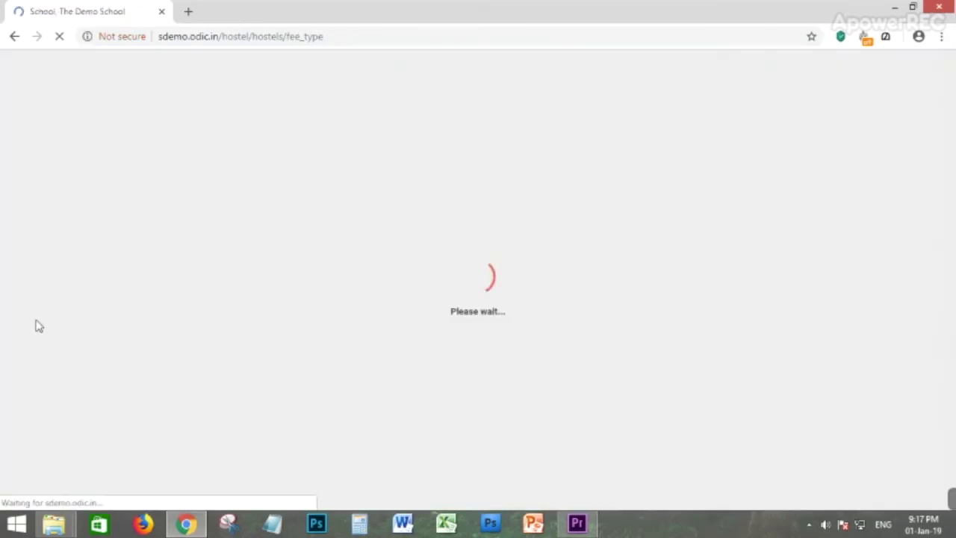
scroll(104, 361, "down", 5)
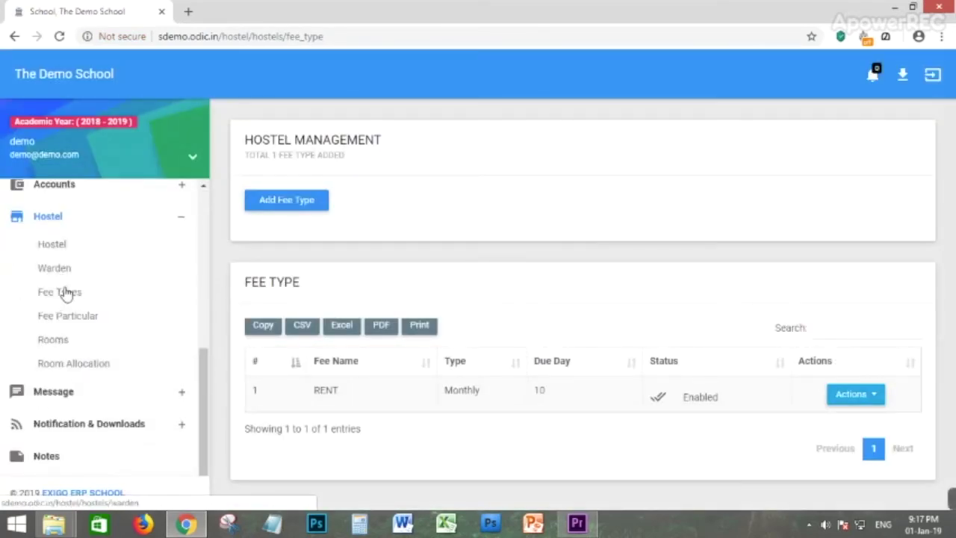
Start a new hostel fee particular linked to the RENT fee.
left_click(76, 323)
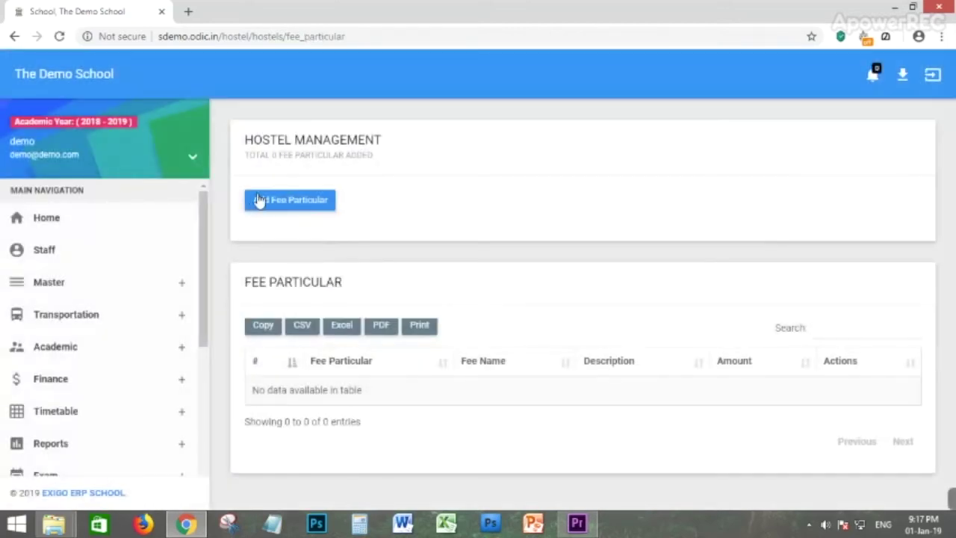
left_click(278, 204)
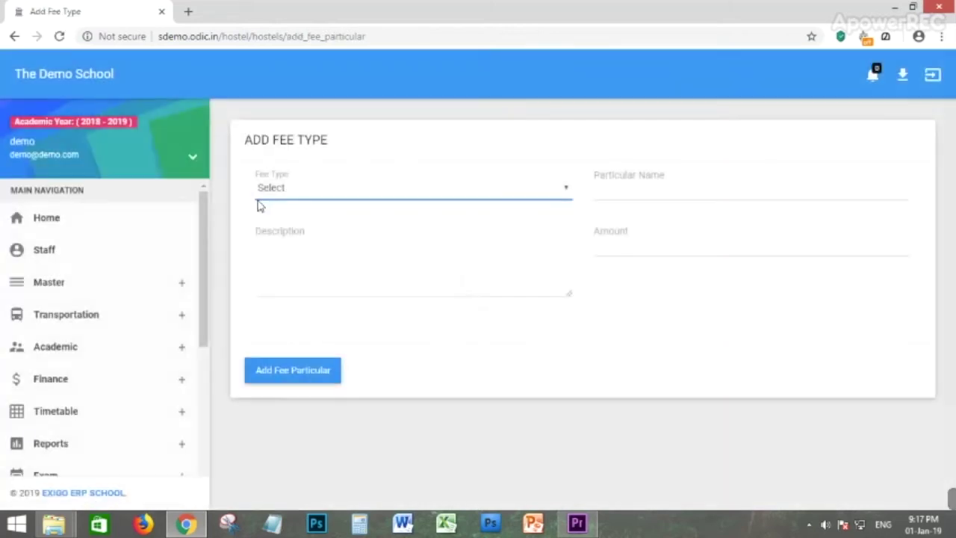
left_click(291, 191)
left_click(286, 218)
Name the particular FOOD with amount 200, save it, and check its edit options.
left_click(619, 184)
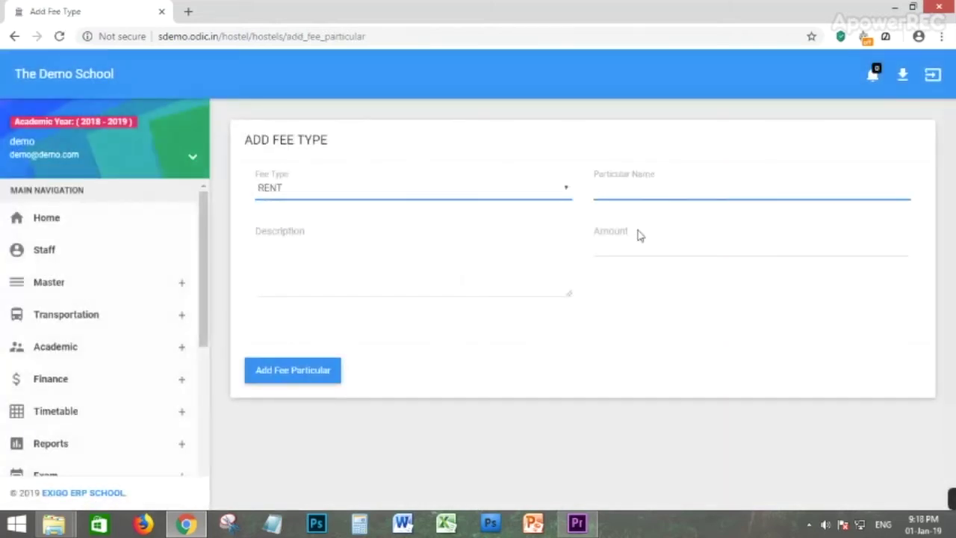
left_click(294, 267)
left_click(656, 245)
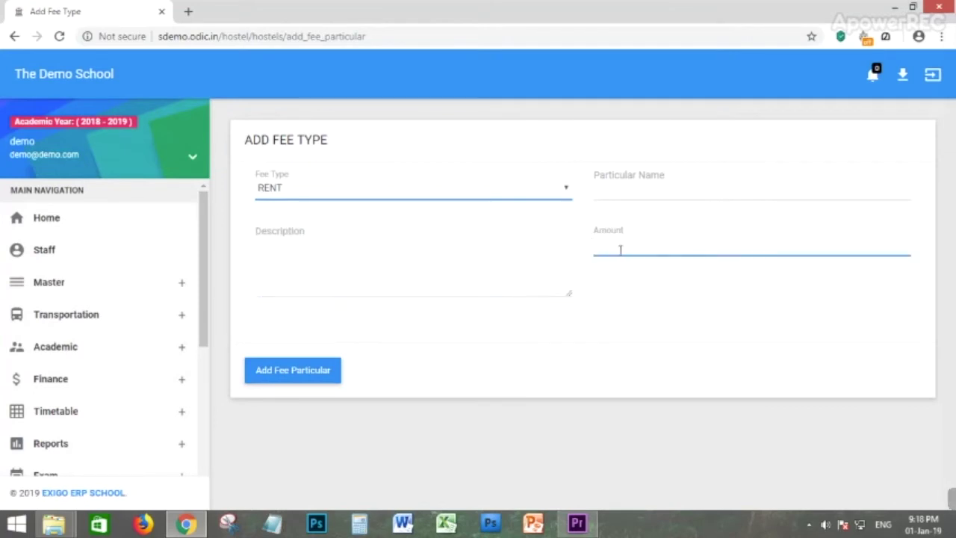
left_click(651, 184)
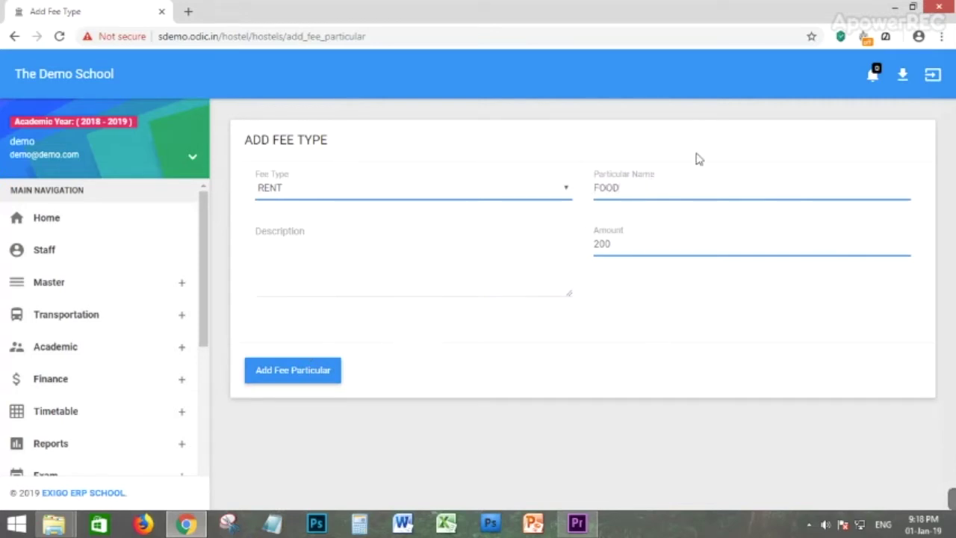
double_click(611, 190)
left_click(267, 378)
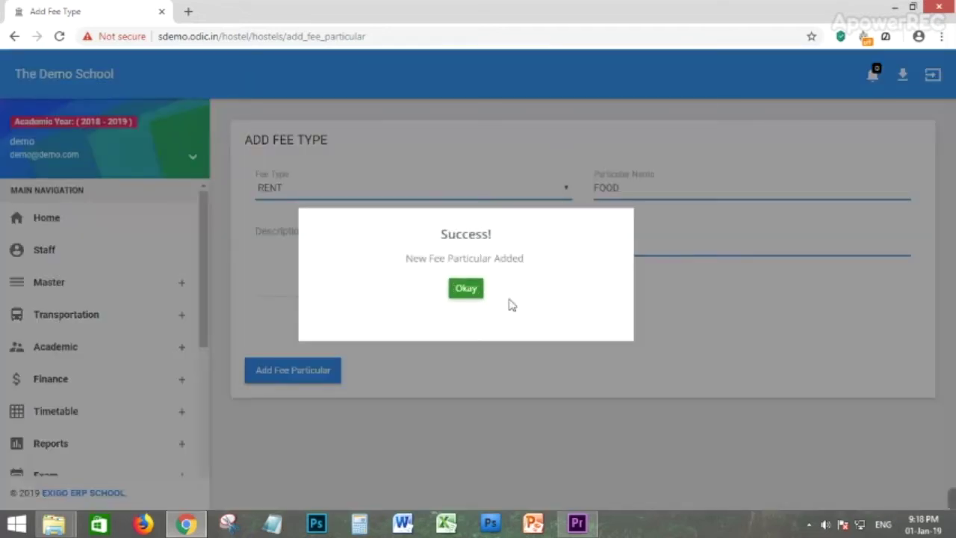
left_click(473, 290)
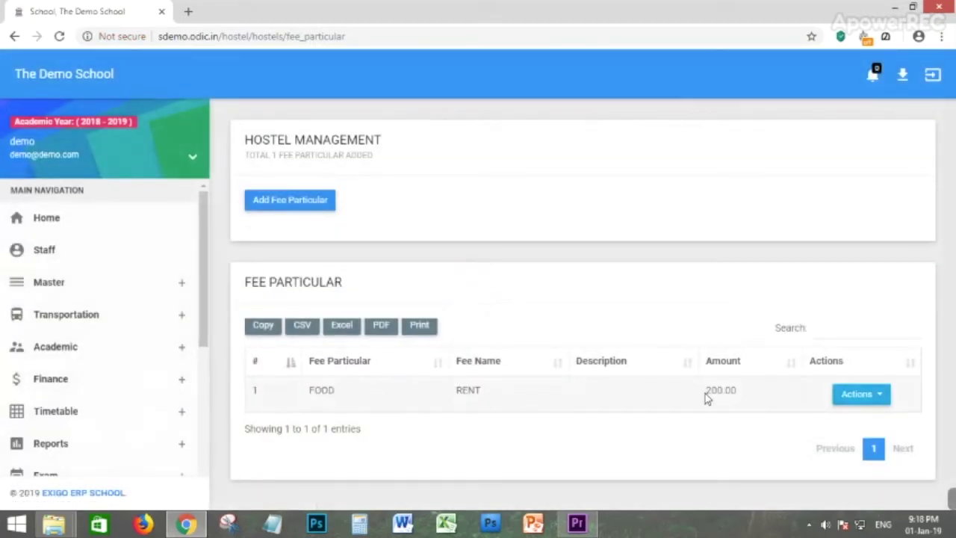
left_click(860, 395)
scroll(68, 352, "down", 5)
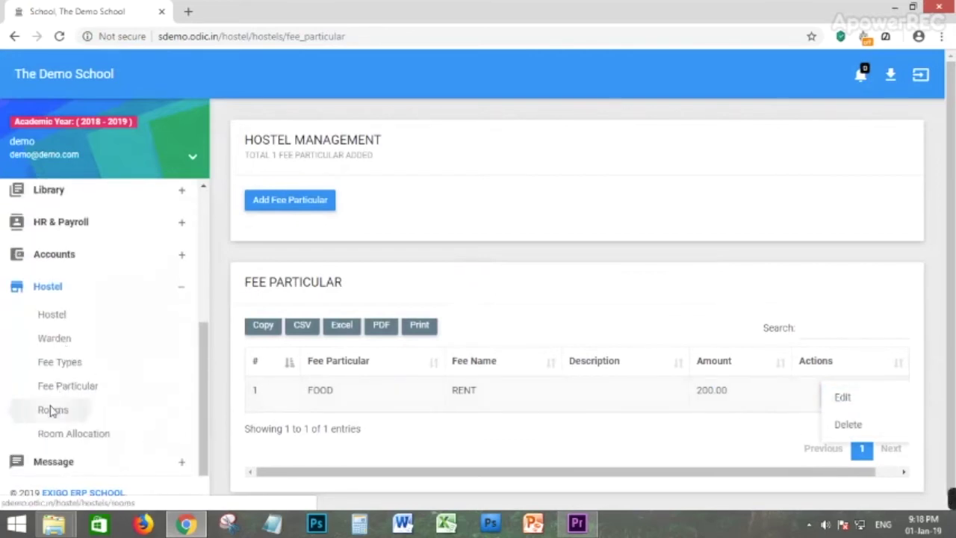
Enter a new room: SVS HOSTEL, floor 2, room 101, capacity 2, RENT fee.
left_click(51, 411)
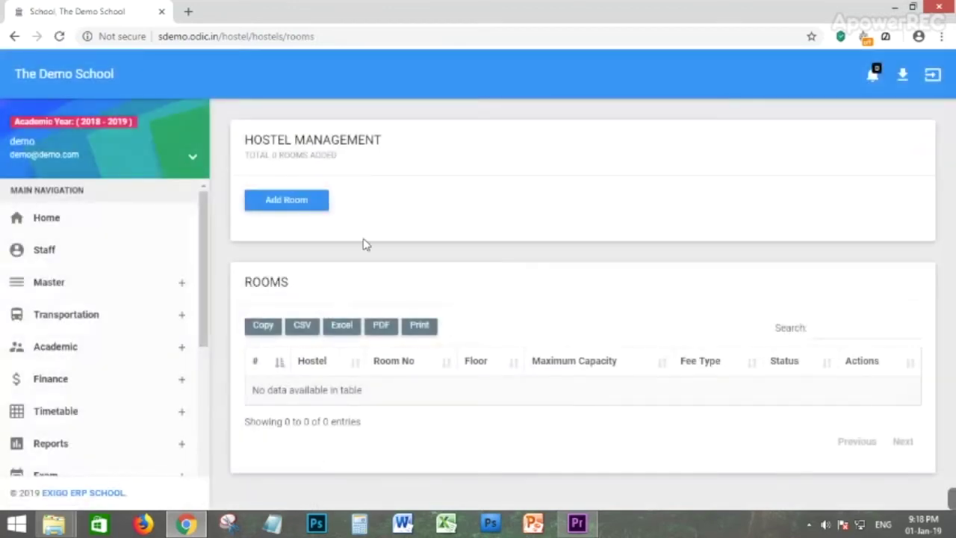
left_click(271, 202)
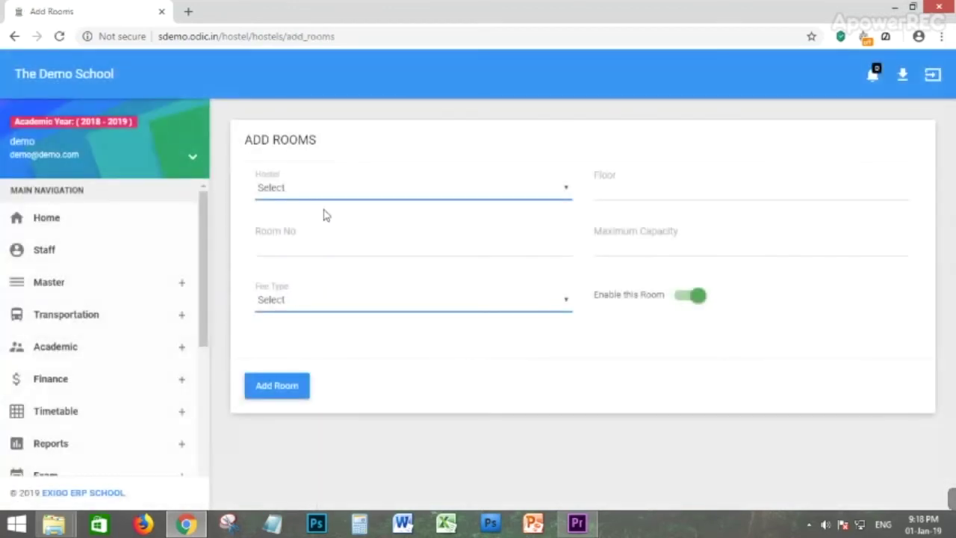
left_click(298, 192)
left_click(497, 215)
left_click(619, 193)
left_click(289, 249)
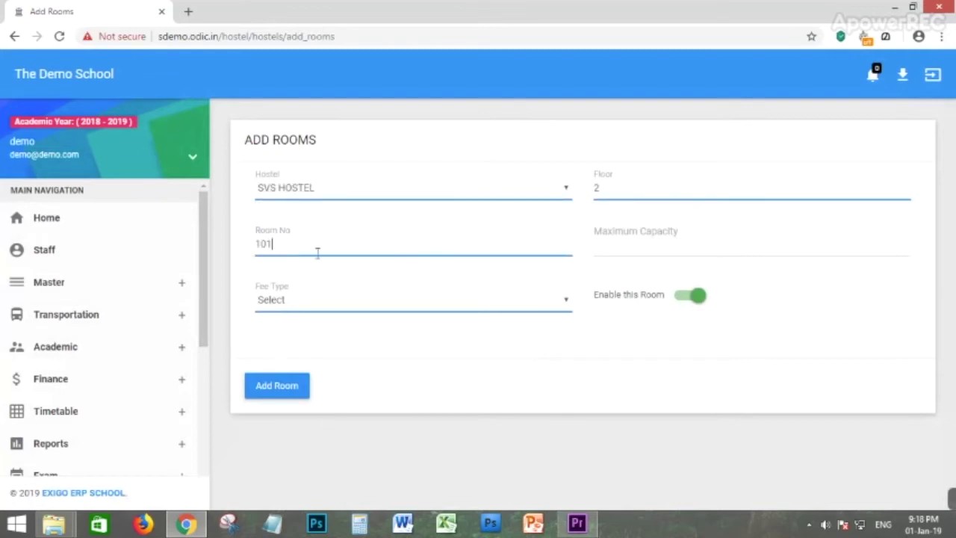
left_click(689, 243)
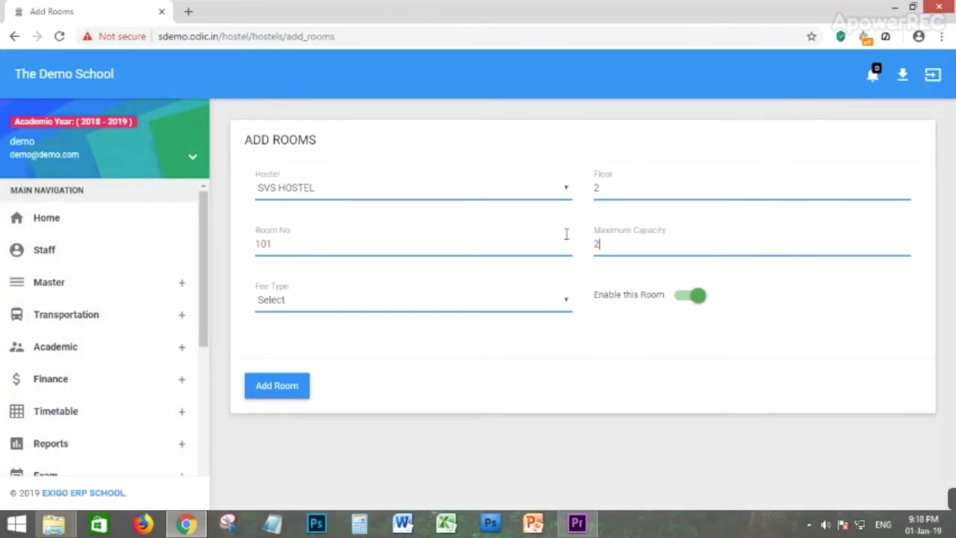
left_click(329, 302)
left_click(291, 333)
Save room 101 and review it in the rooms list.
left_click(276, 386)
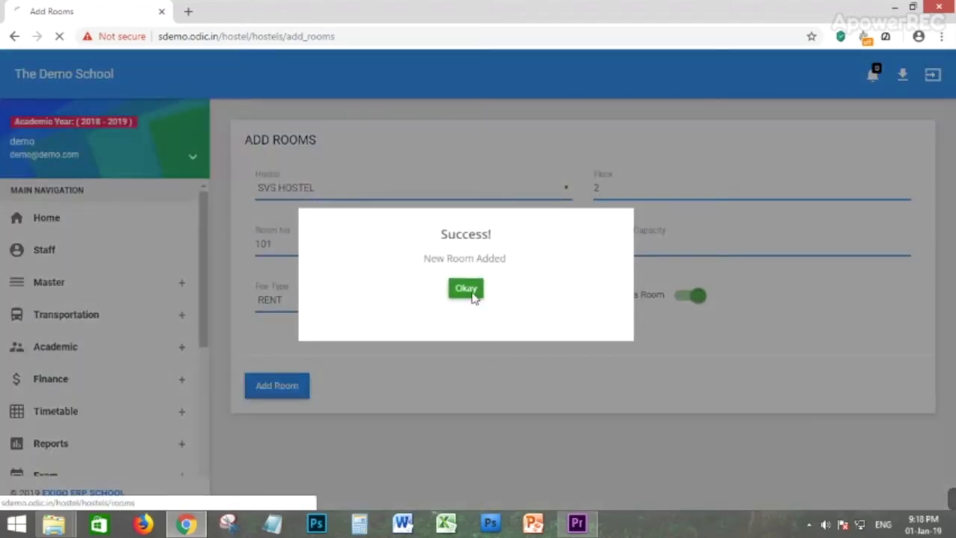
left_click(471, 296)
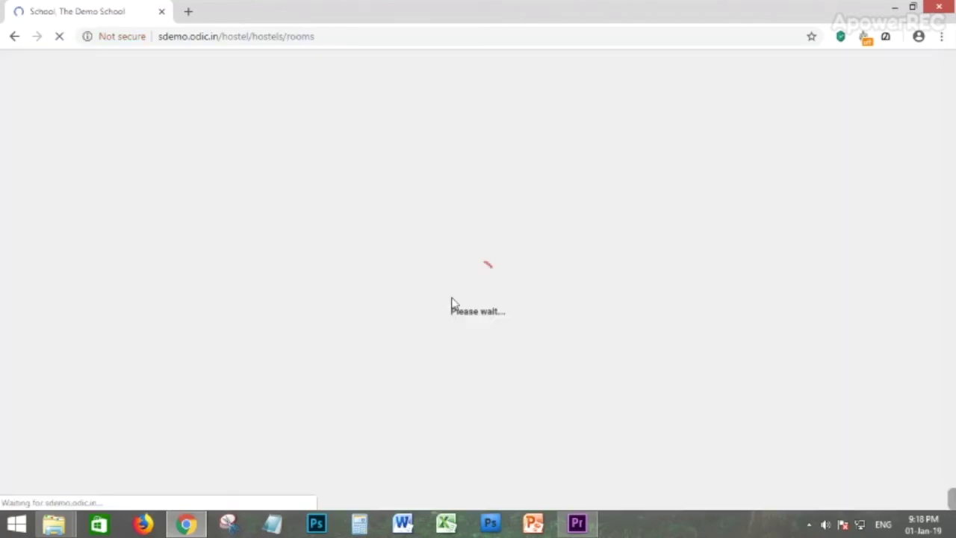
scroll(77, 351, "down", 2)
scroll(78, 359, "down", 4)
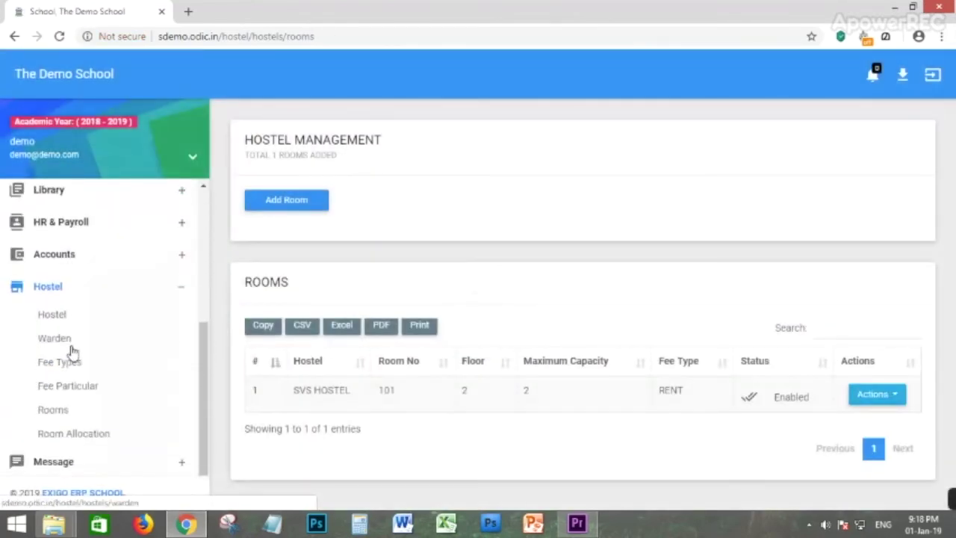
left_click(87, 371)
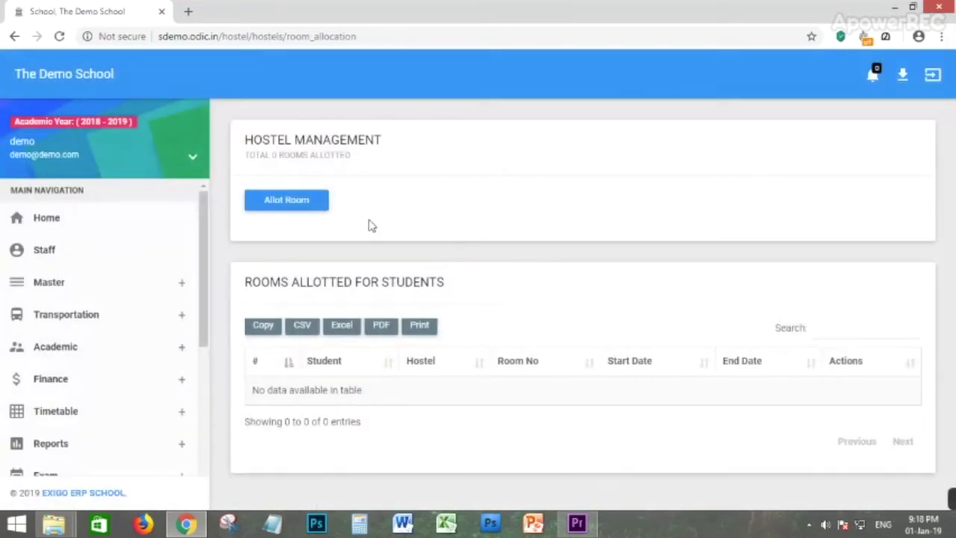
Choose SVS HOSTEL room 101 for a student of class CBSE - KG1, division KGA.
left_click(286, 198)
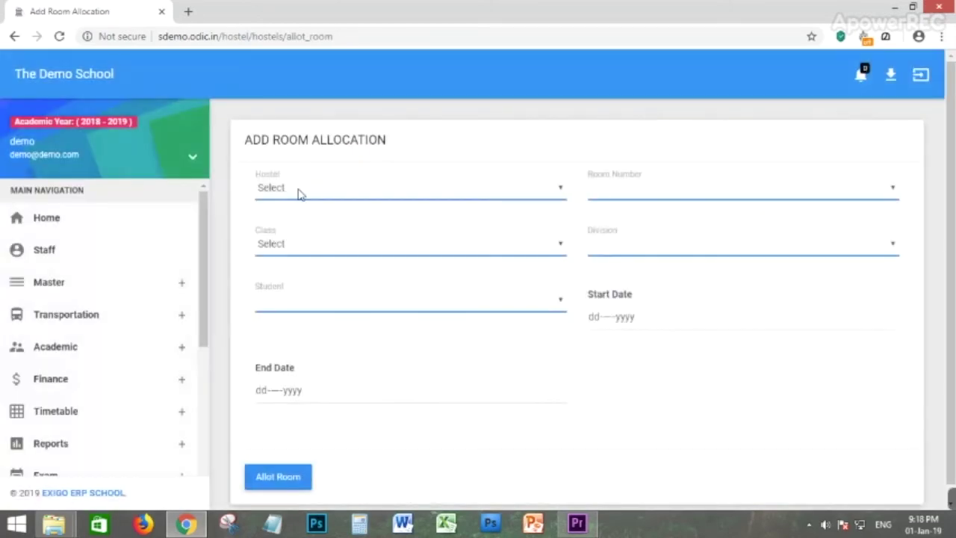
left_click(284, 196)
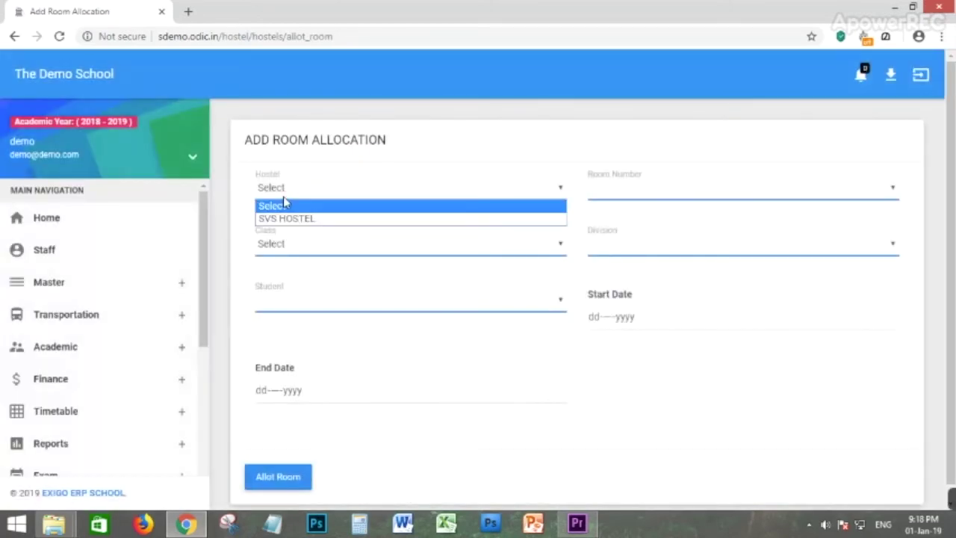
left_click(300, 218)
left_click(625, 193)
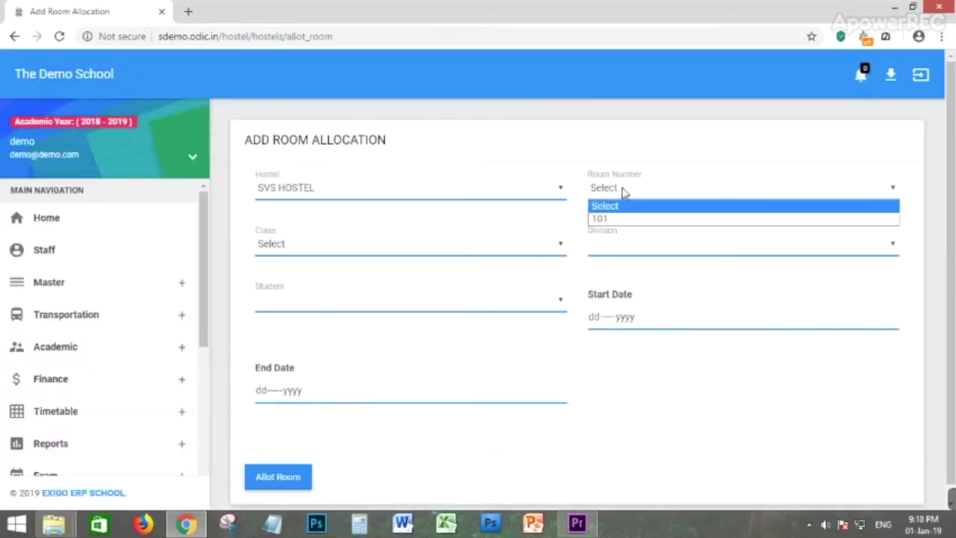
left_click(617, 218)
left_click(278, 245)
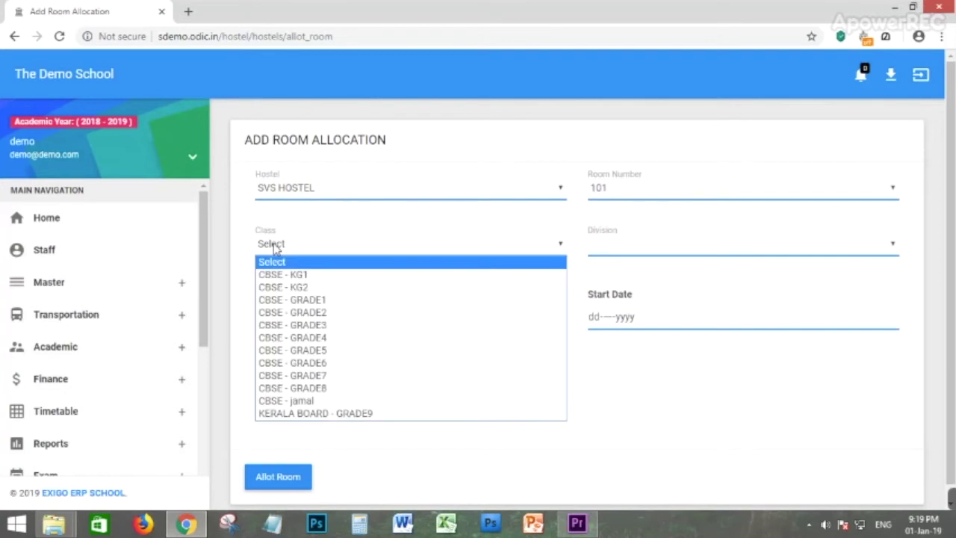
left_click(306, 277)
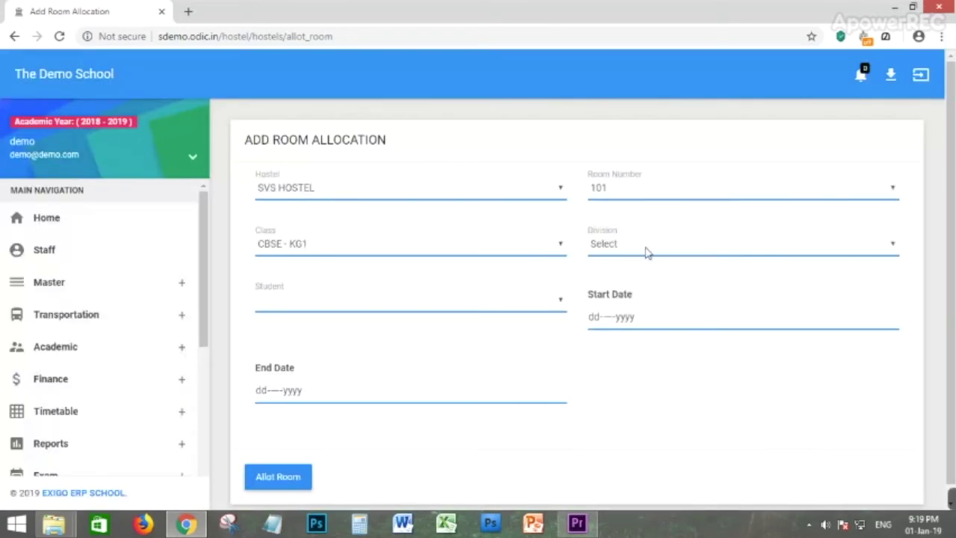
left_click(647, 250)
left_click(606, 287)
left_click(652, 250)
left_click(614, 276)
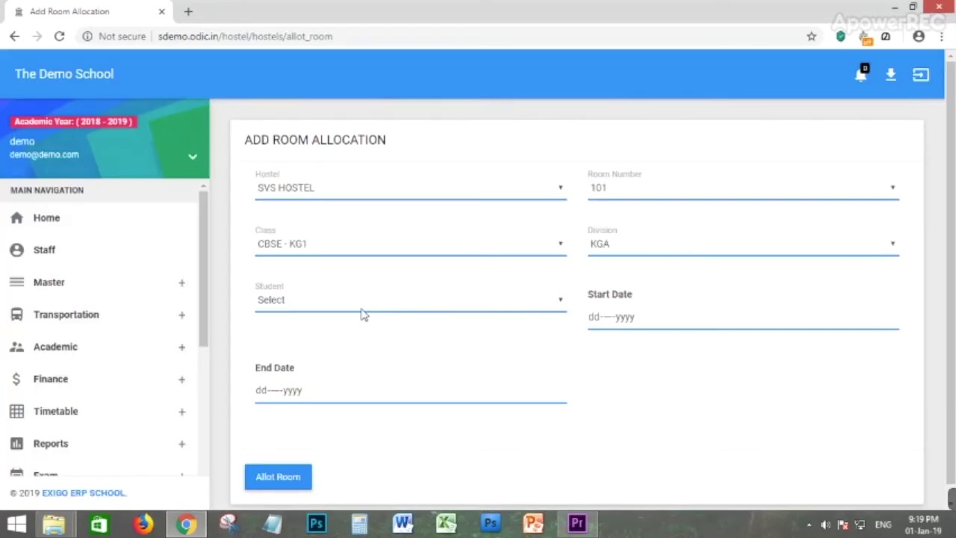
left_click(362, 309)
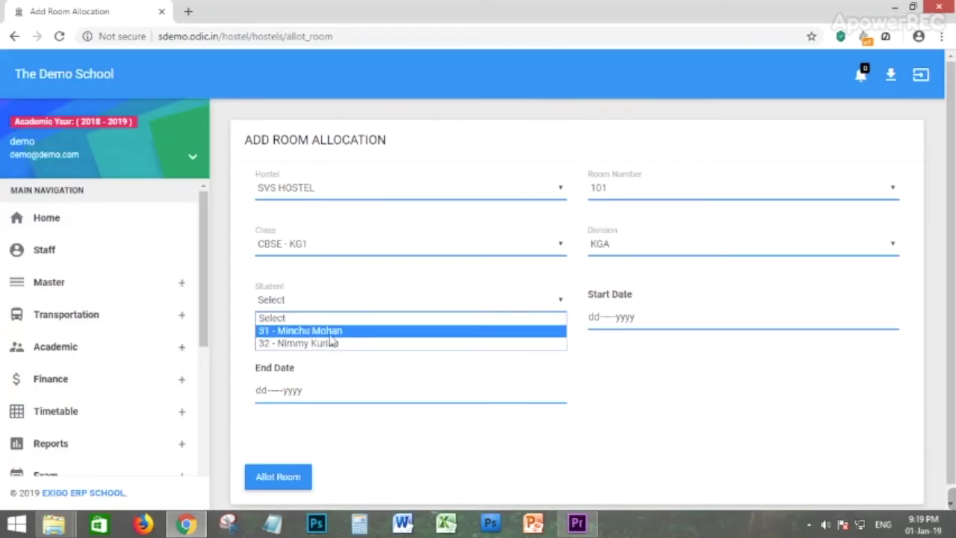
left_click(340, 331)
Set the stay from 01-Jan-2019 to 31-Jan-2019 and allot the room.
left_click(596, 320)
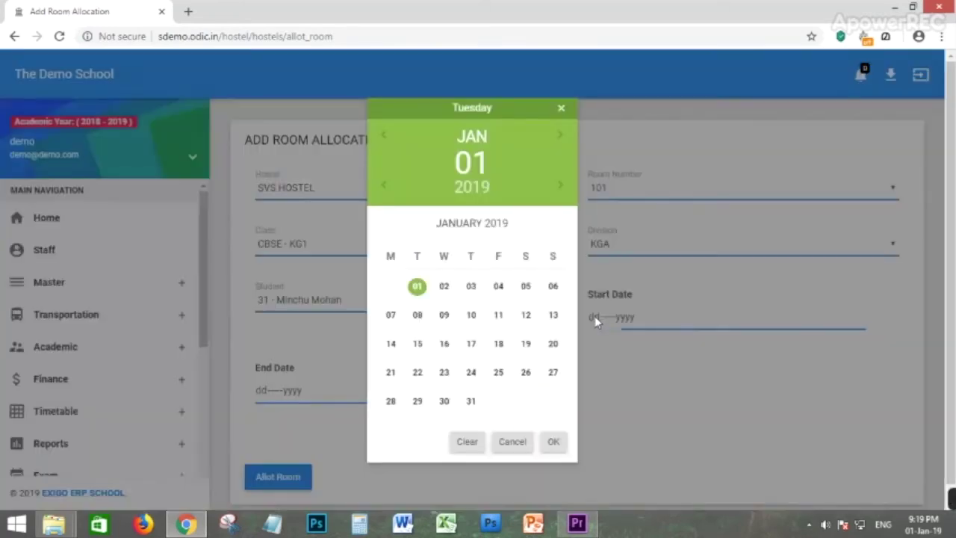
left_click(553, 442)
left_click(364, 393)
left_click(471, 401)
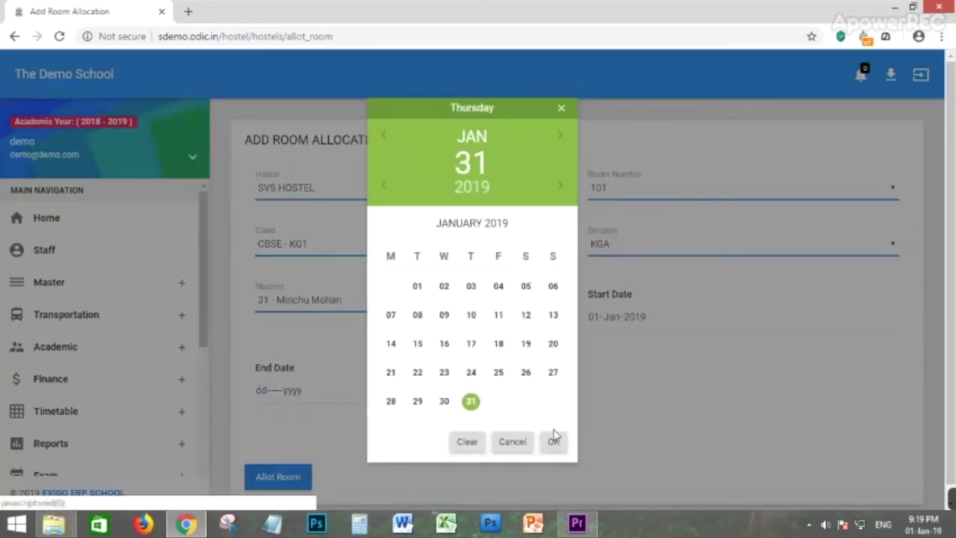
left_click(554, 441)
left_click(277, 478)
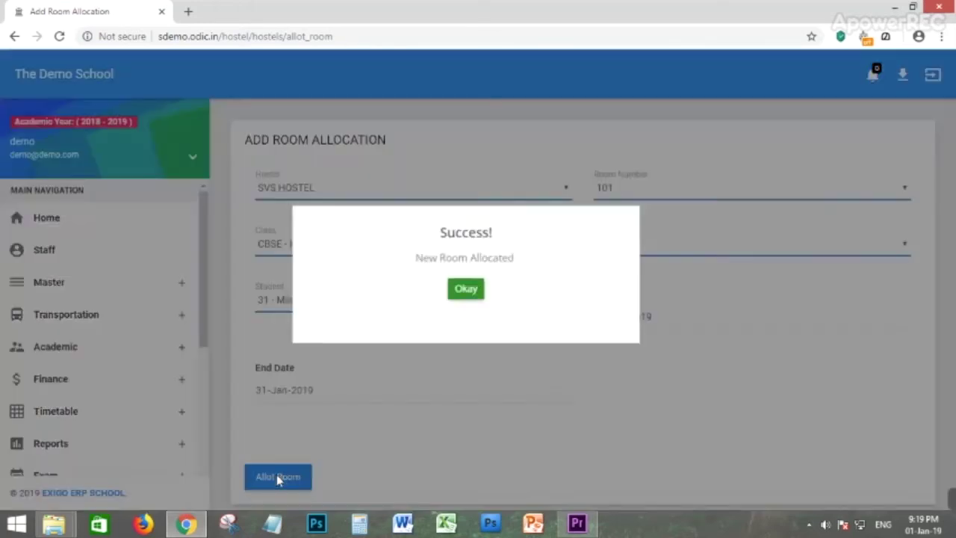
left_click(470, 295)
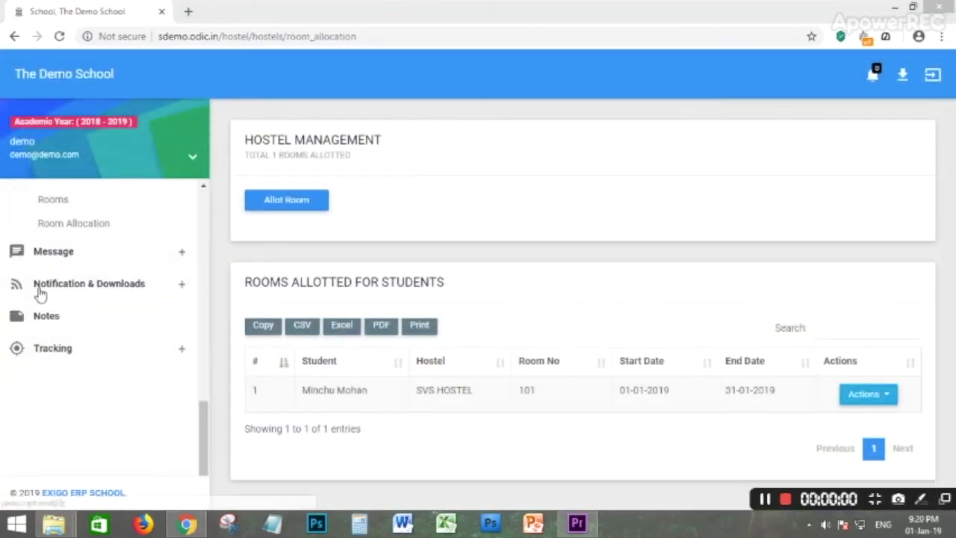
left_click(64, 252)
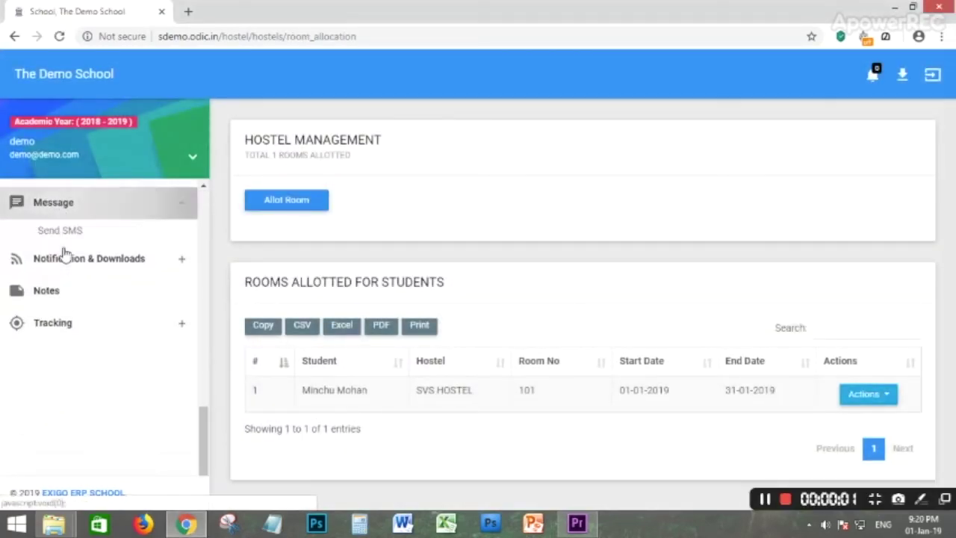
On the Send SMS page, target class CBSE - KG1, division KGA.
scroll(55, 339, "up", 2)
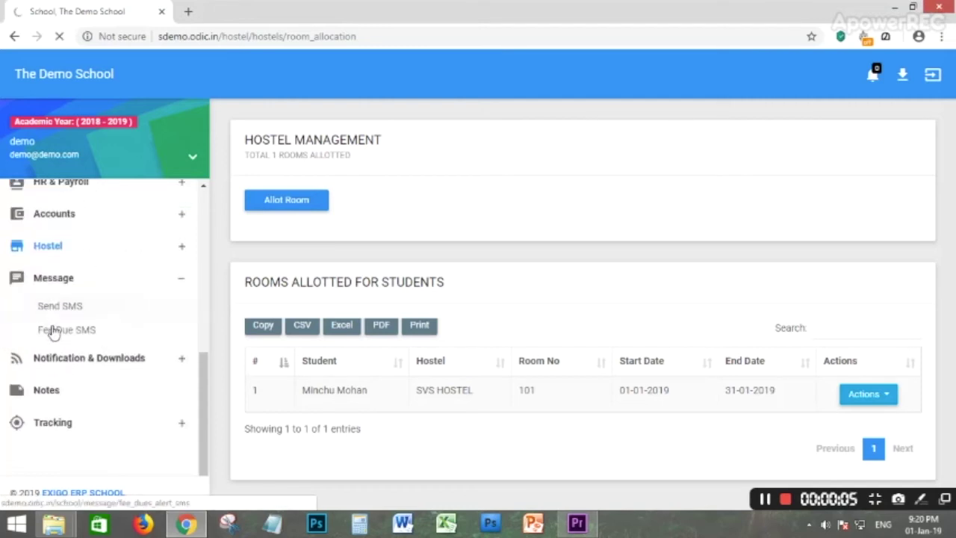
left_click(54, 327)
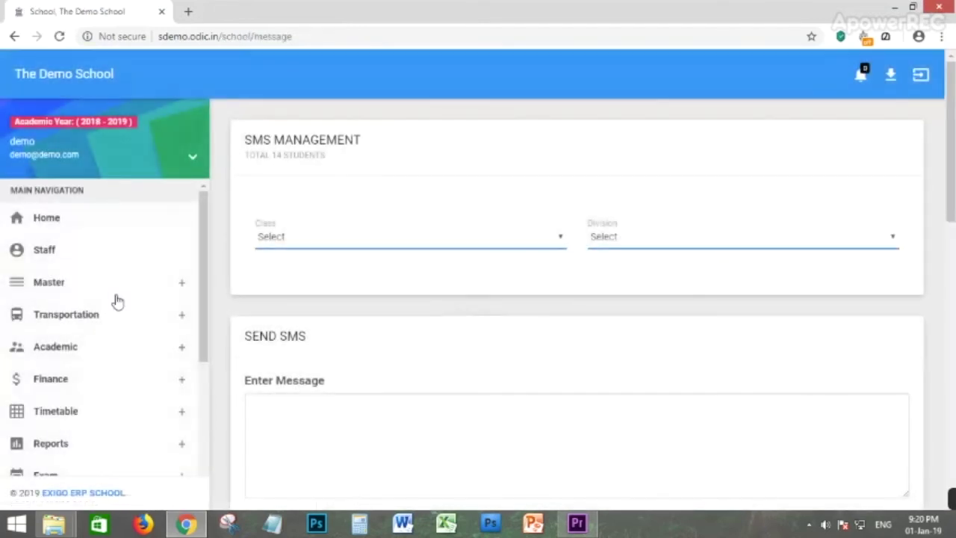
left_click(278, 241)
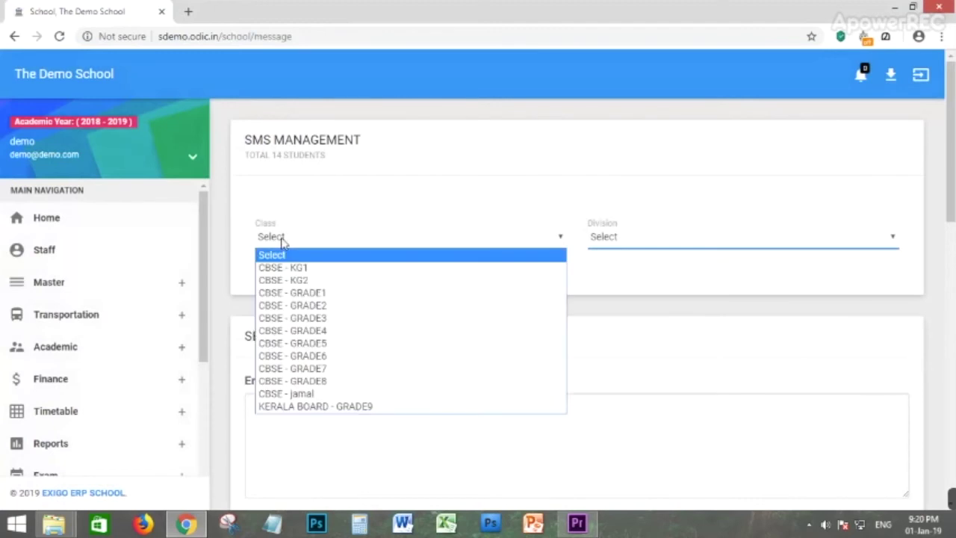
left_click(313, 269)
left_click(662, 236)
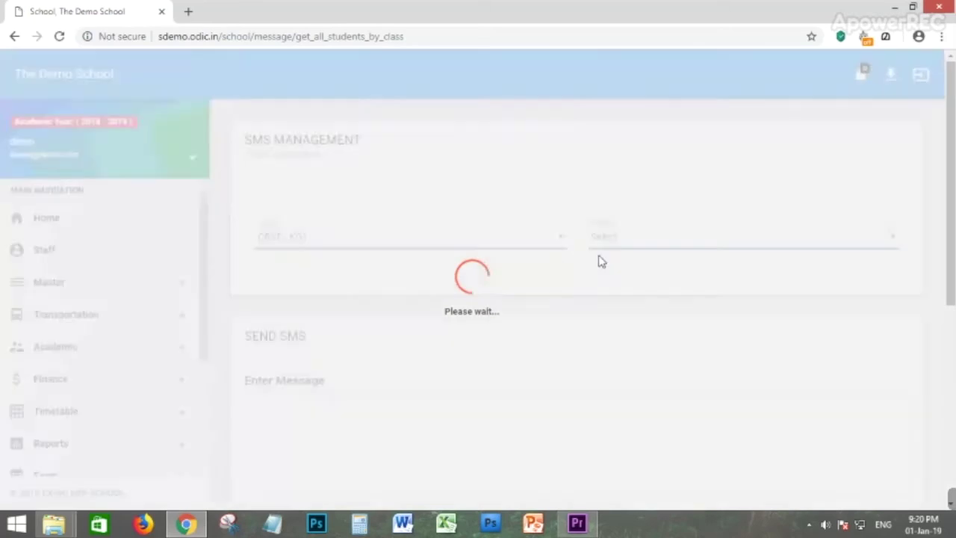
left_click(635, 244)
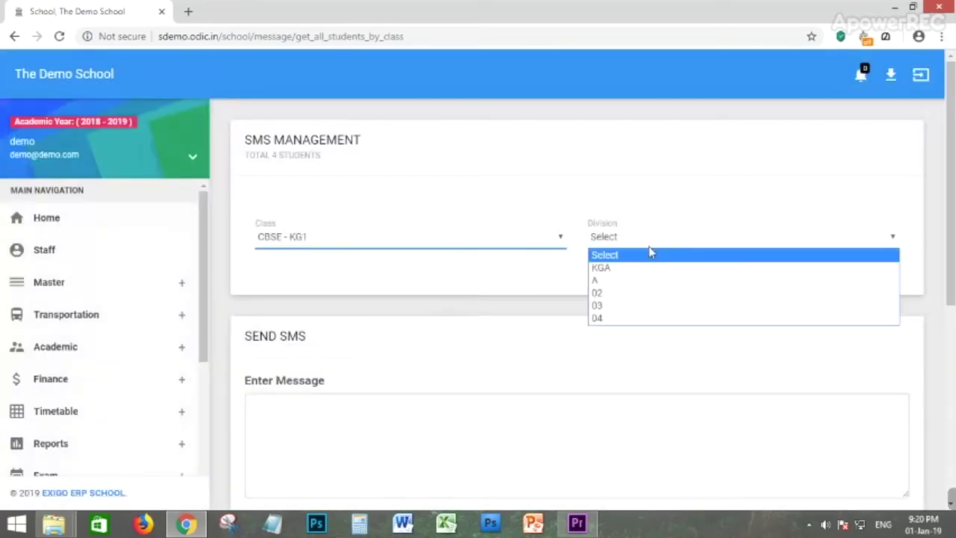
left_click(597, 282)
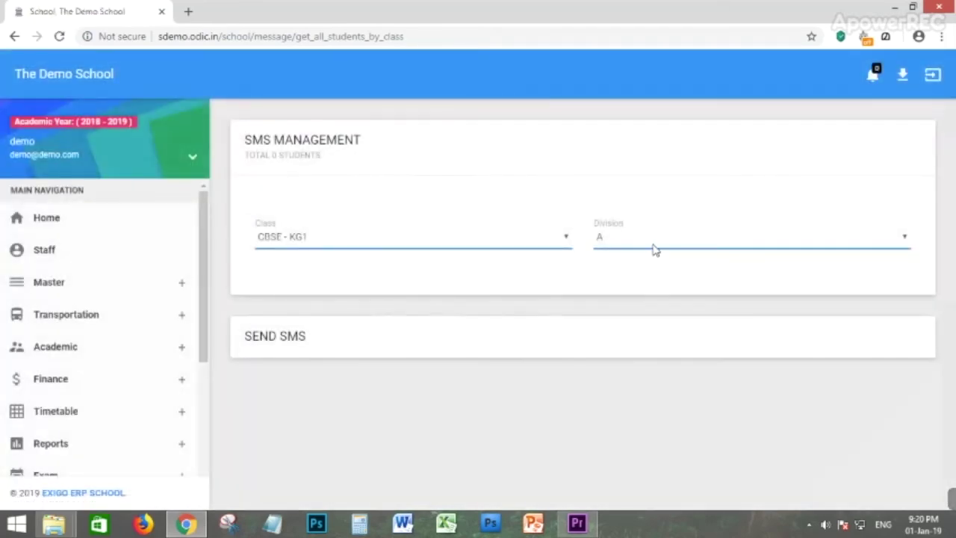
left_click(654, 250)
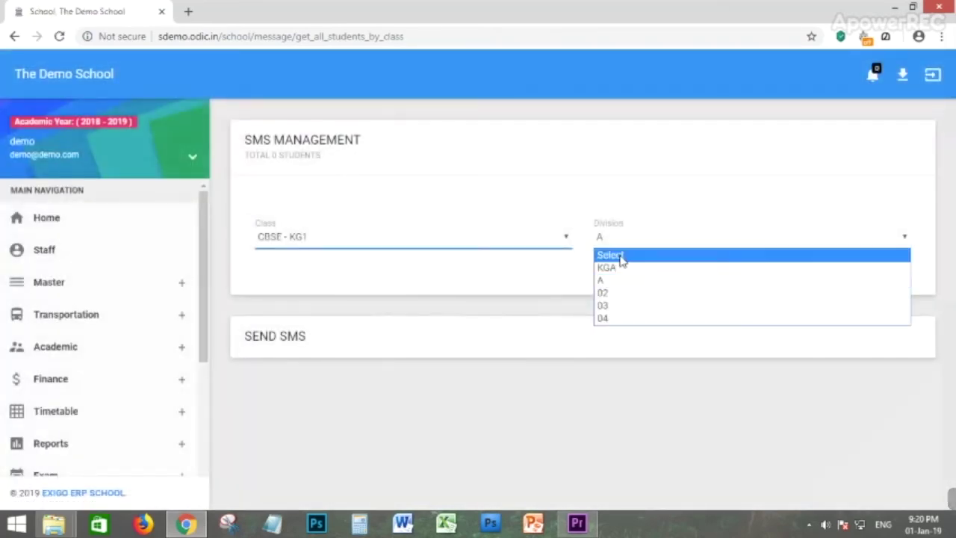
left_click(614, 267)
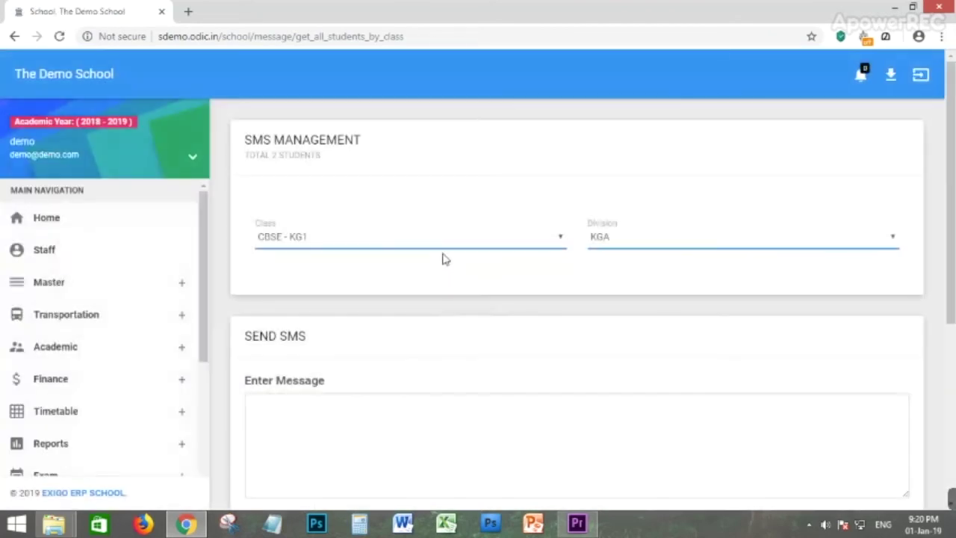
Write the SMS message 'HI SIR. HAPPY TO KNOW'.
scroll(381, 356, "down", 1)
scroll(381, 356, "down", 1)
left_click(340, 310)
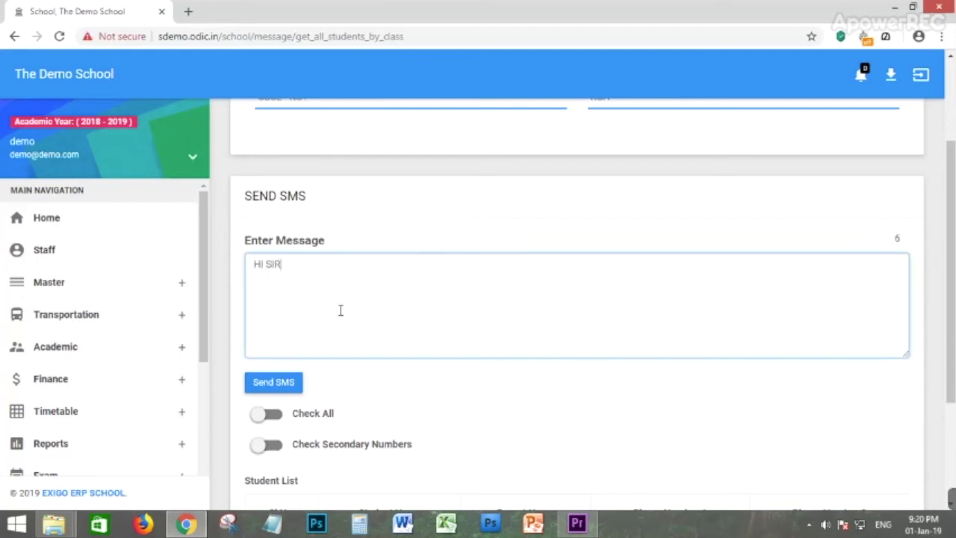
type("HI SIR. HAPPY TO KNOW")
Select all listed students as recipients, including their secondary phone numbers.
scroll(276, 321, "down", 2)
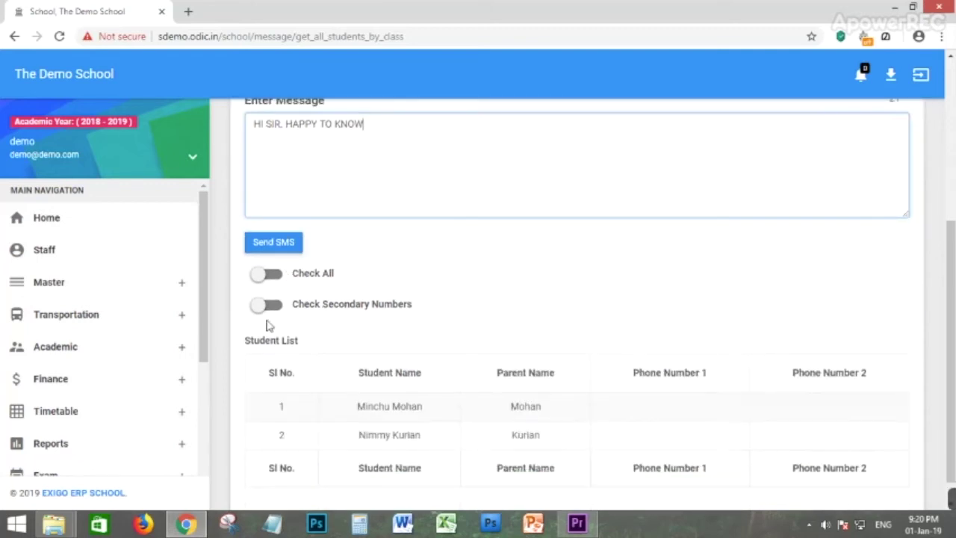
left_click(267, 277)
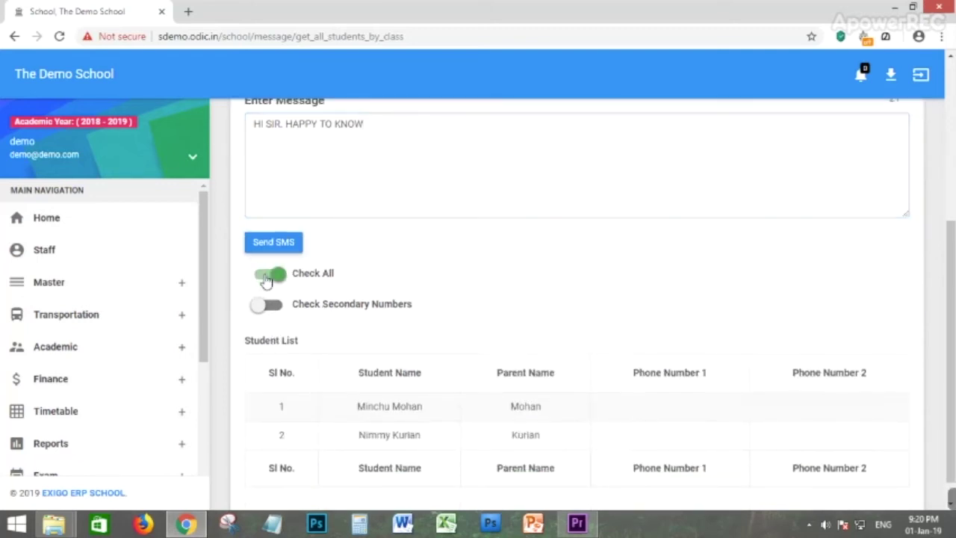
scroll(267, 293, "down", 1)
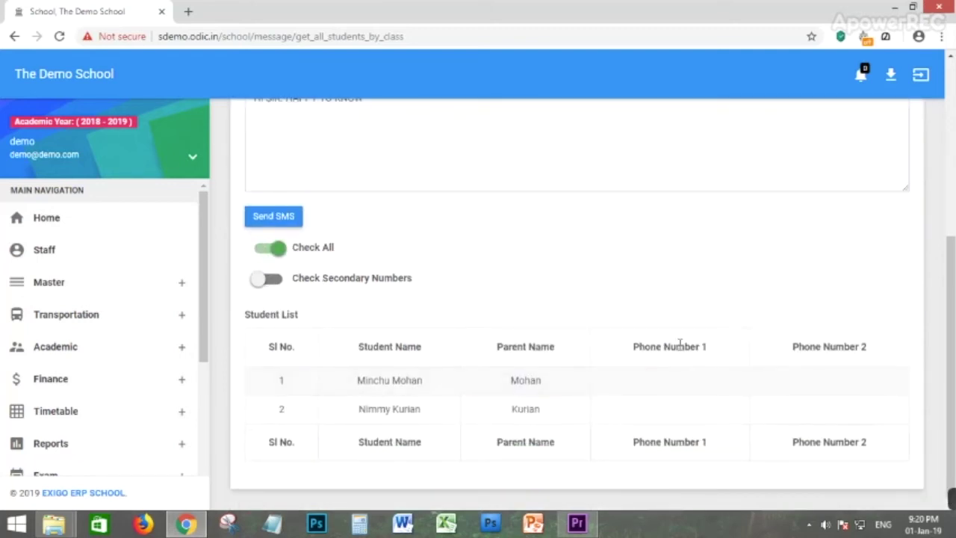
left_click_drag(641, 348, 711, 393)
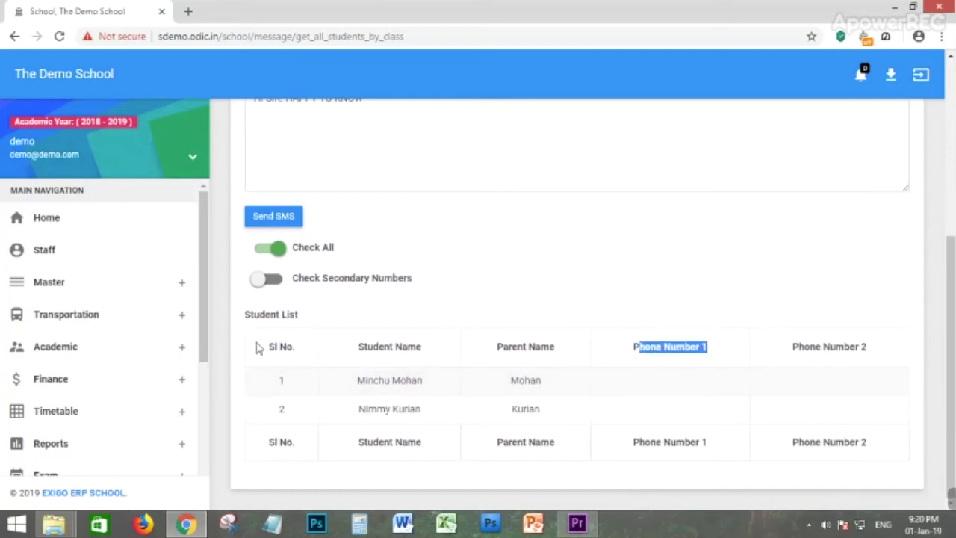
left_click(271, 280)
left_click(273, 284)
left_click(271, 280)
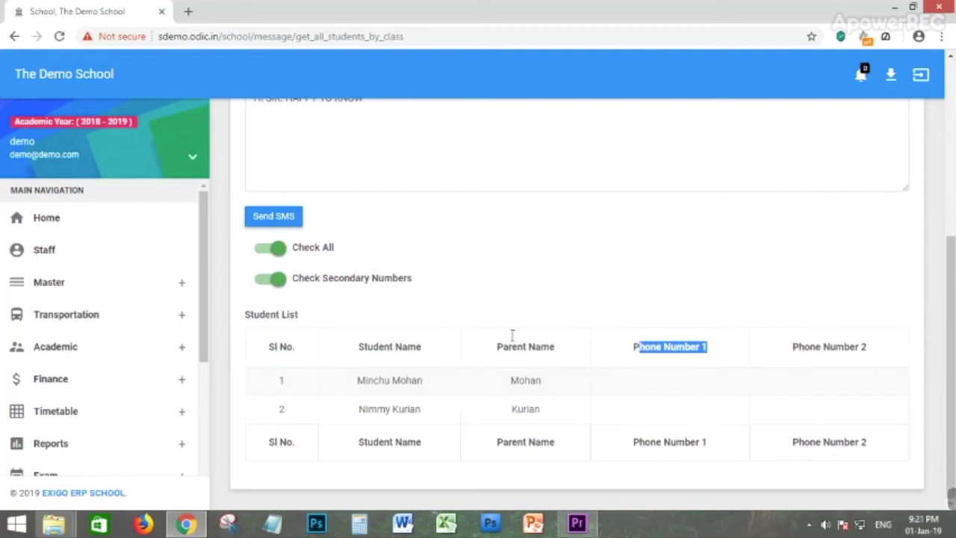
scroll(338, 327, "up", 3)
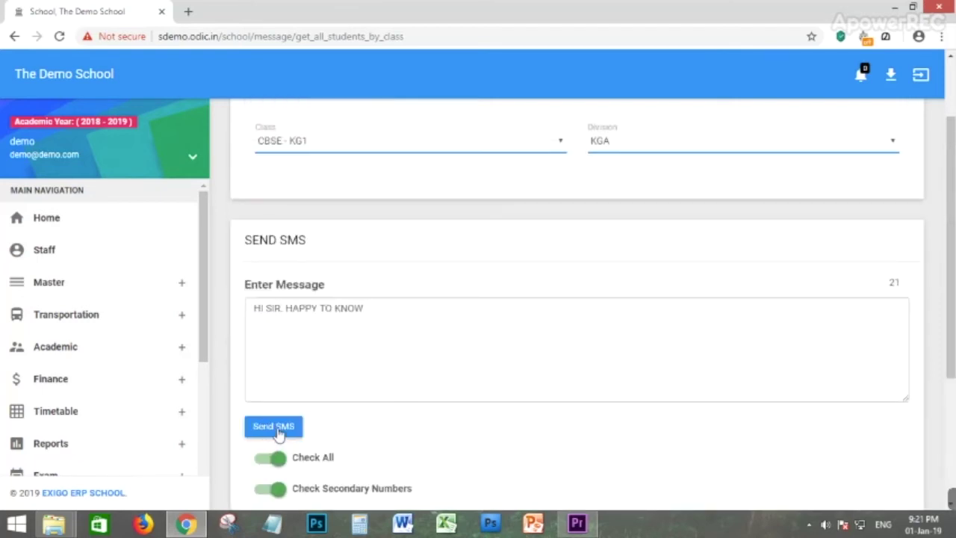
scroll(75, 314, "down", 5)
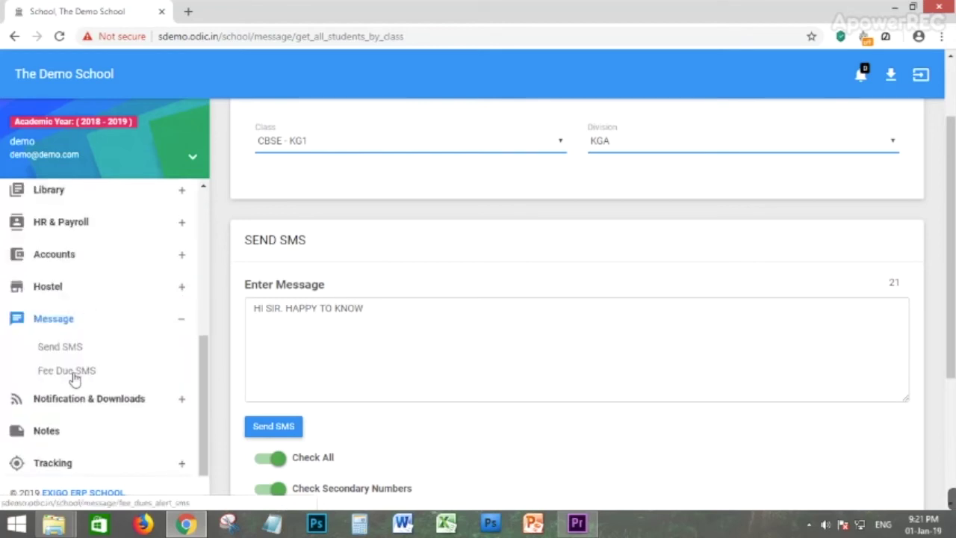
Open the fee dues SMS page and browse the class list and Student List.
left_click(75, 372)
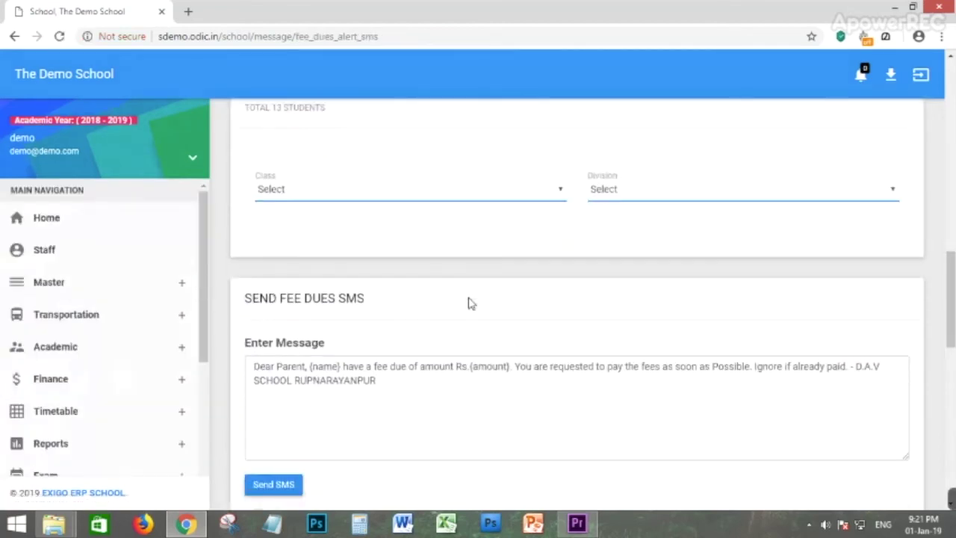
scroll(471, 303, "up", 1)
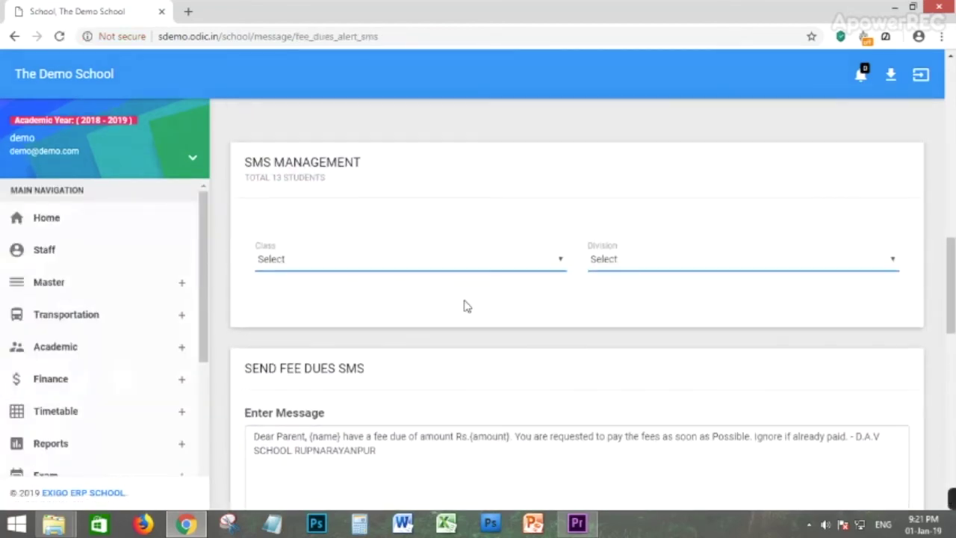
left_click(328, 266)
left_click(369, 223)
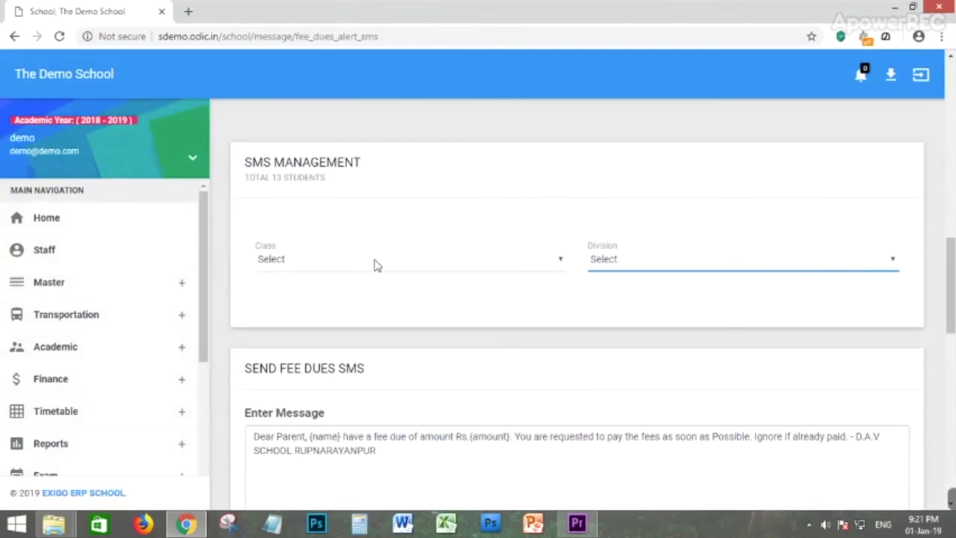
scroll(460, 348, "down", 1)
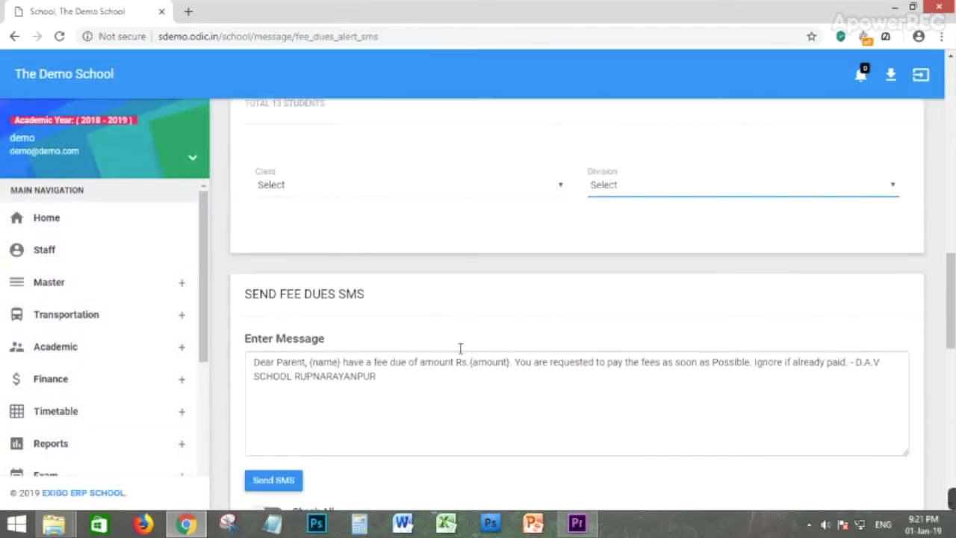
scroll(460, 348, "down", 5)
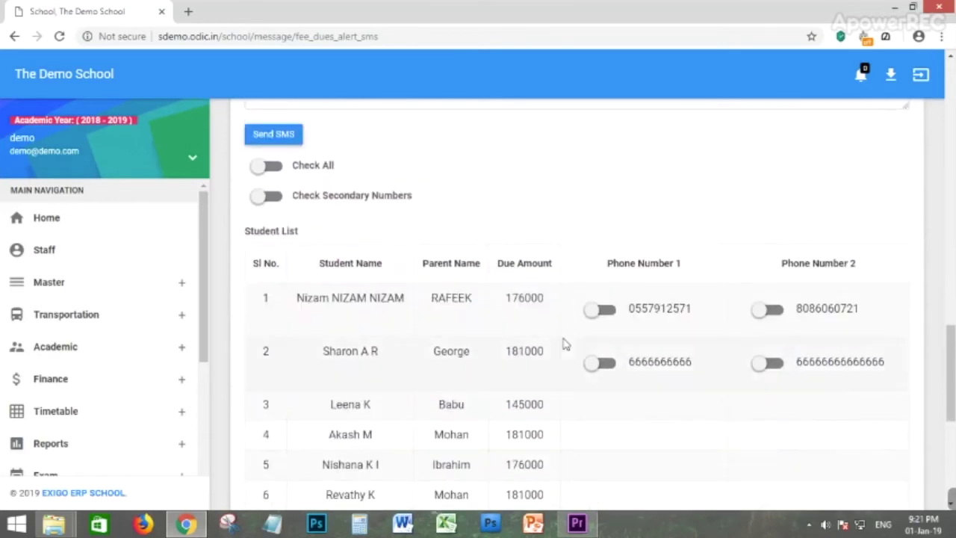
scroll(495, 346, "down", 2)
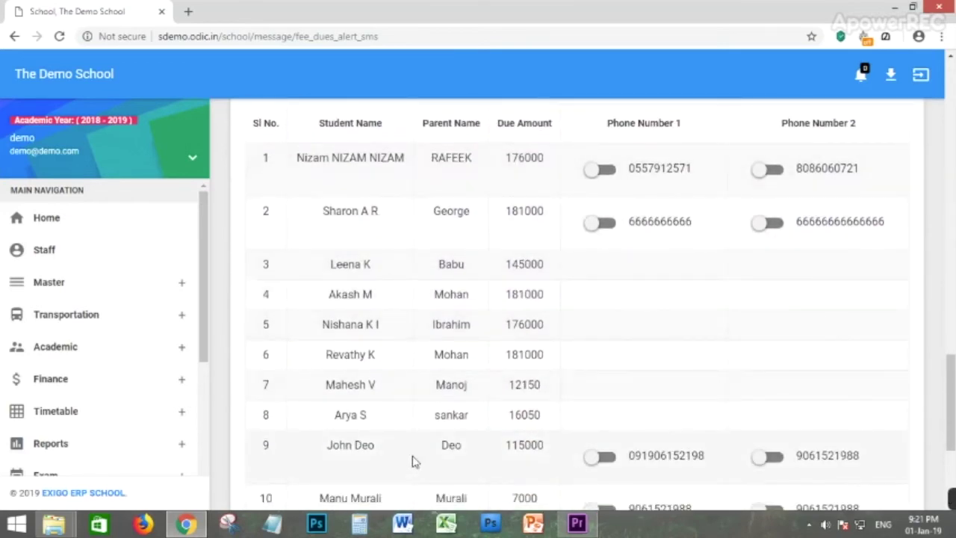
scroll(414, 461, "down", 2)
scroll(498, 391, "up", 4)
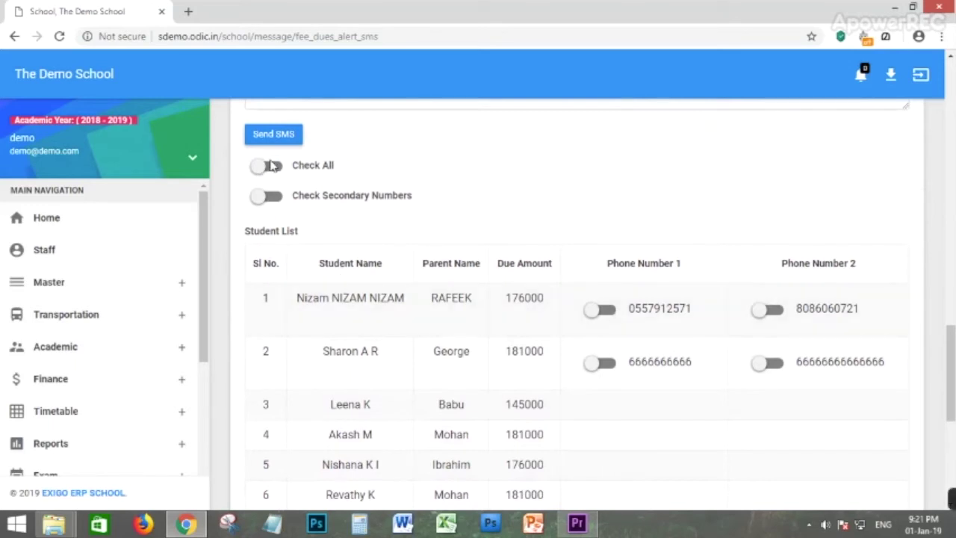
Switch on Check All, then Check Secondary Numbers.
left_click(271, 170)
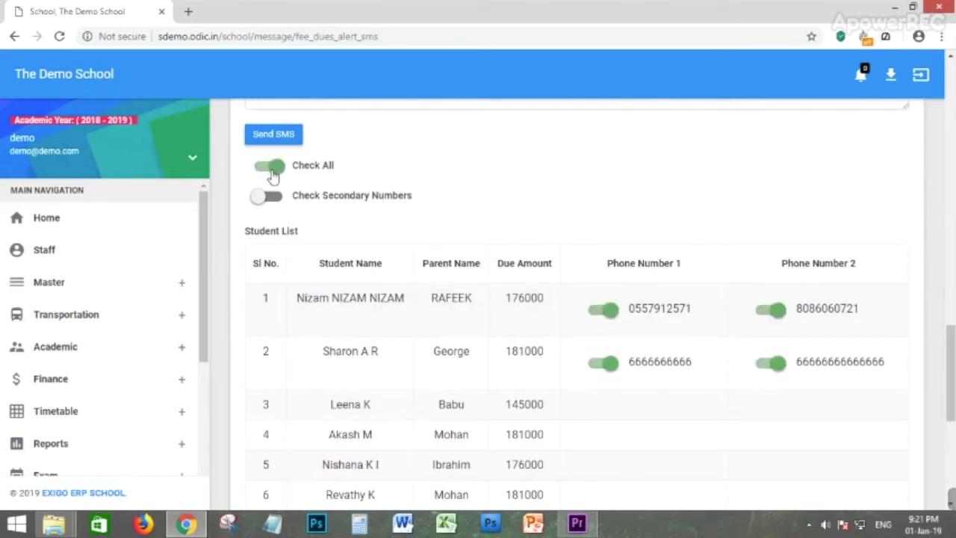
scroll(461, 314, "up", 2)
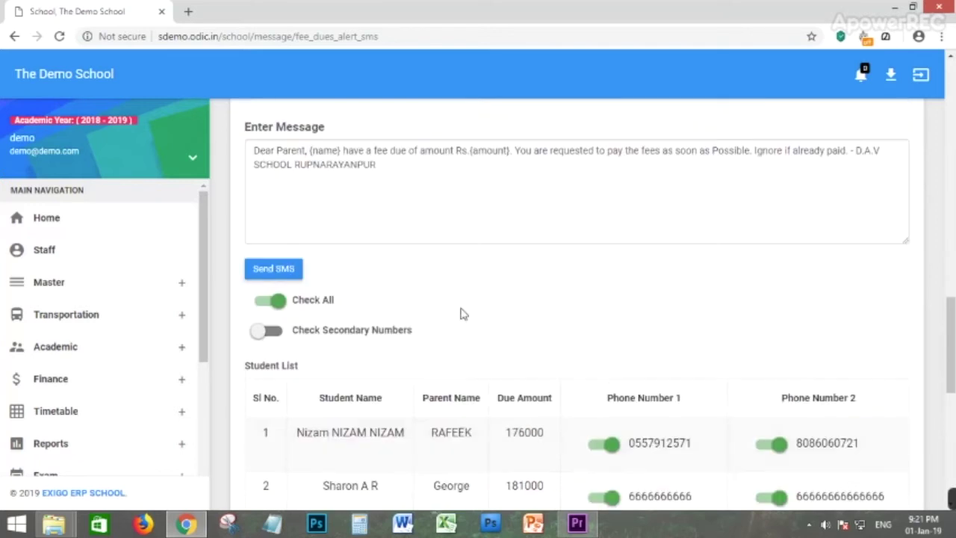
left_click(273, 340)
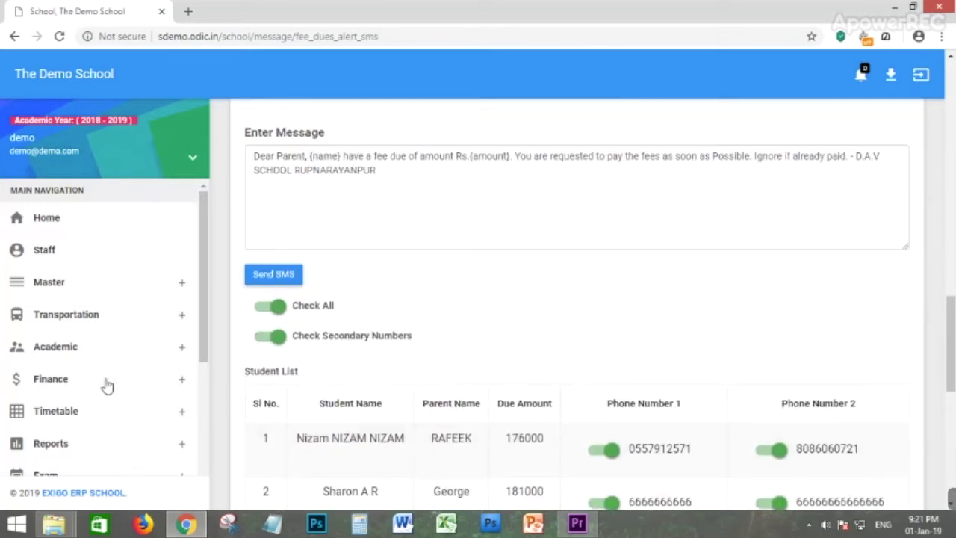
scroll(490, 327, "up", 2)
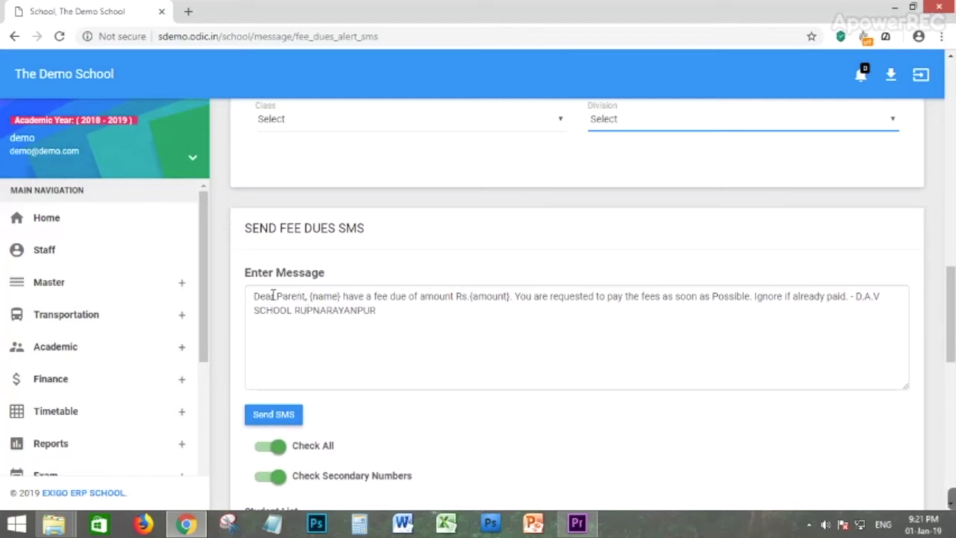
Replace 'Dear' with 'HI' plus the recipient's name, and delete 'Parent' from the greeting.
left_click_drag(275, 299, 250, 299)
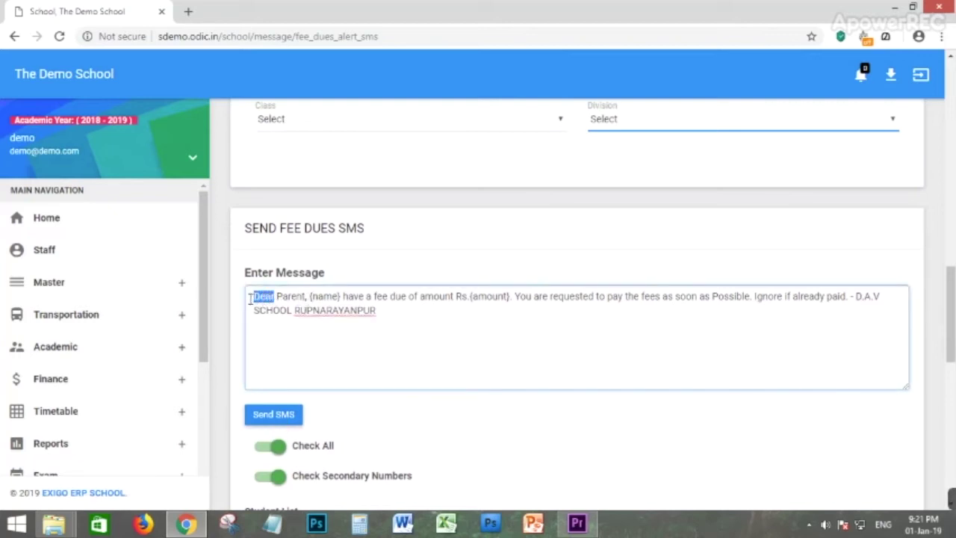
key("BackSpace")
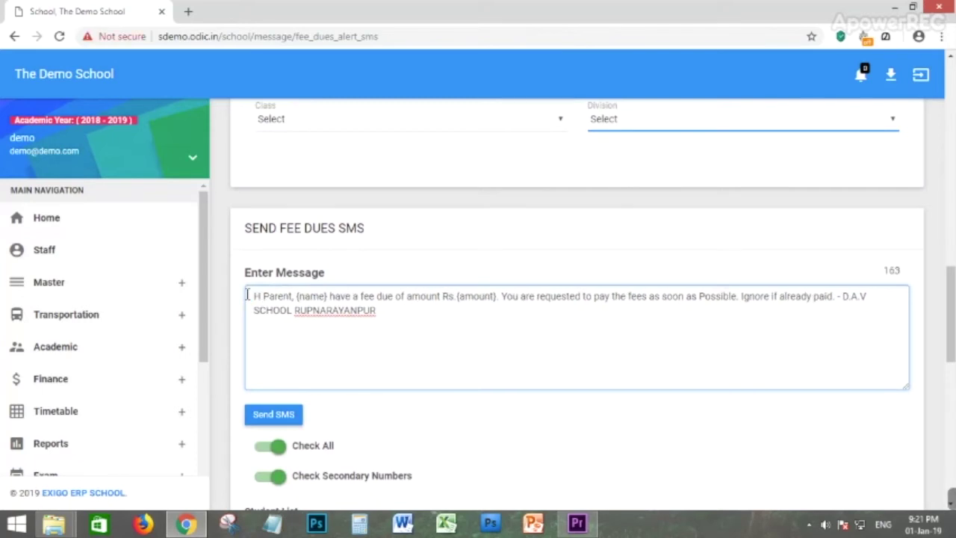
type("HI SR")
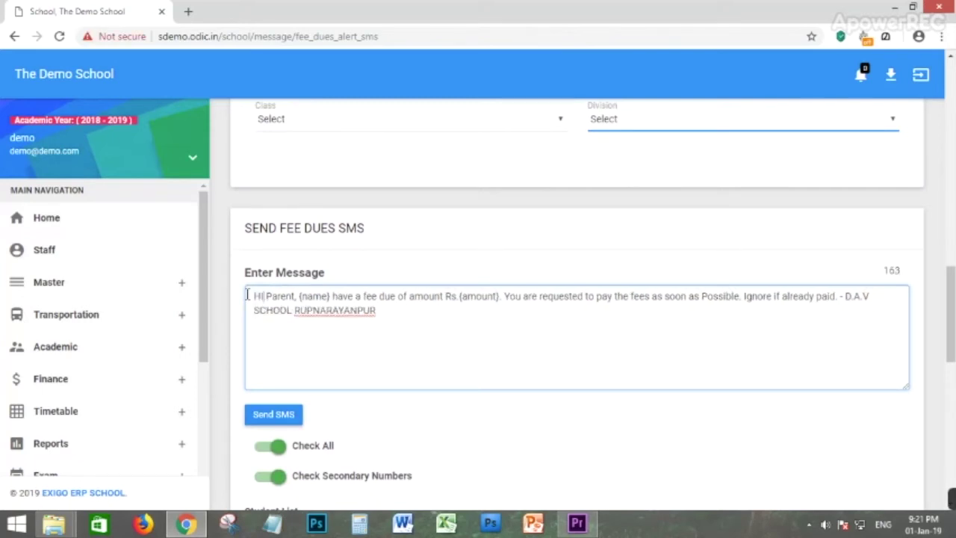
type("I")
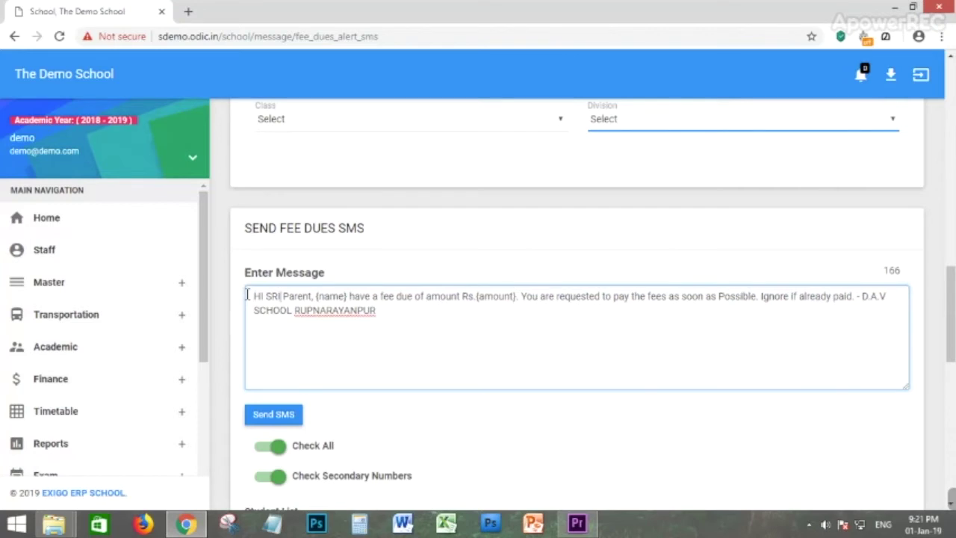
type("NICAS")
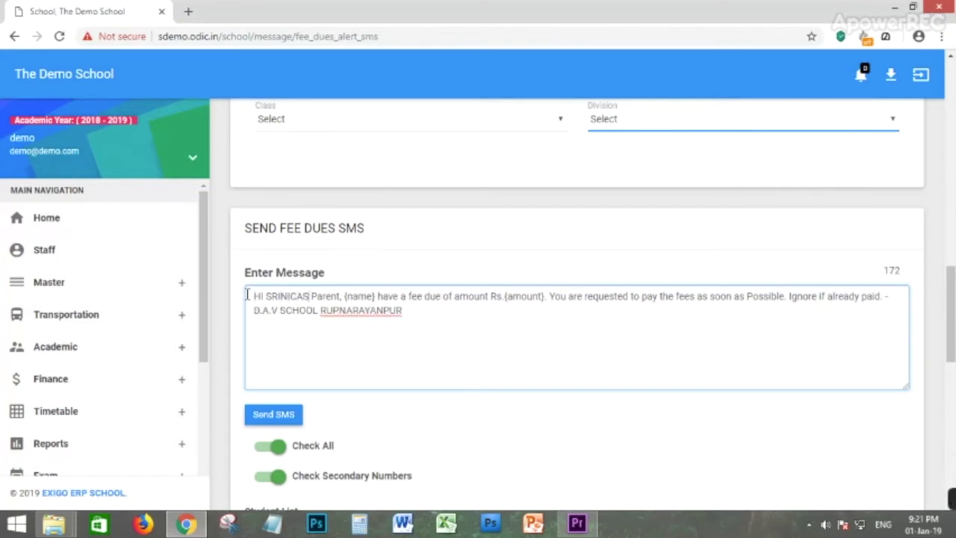
key("BackSpace")
key("BackSpace")
key("BackSpace")
type("VAS")
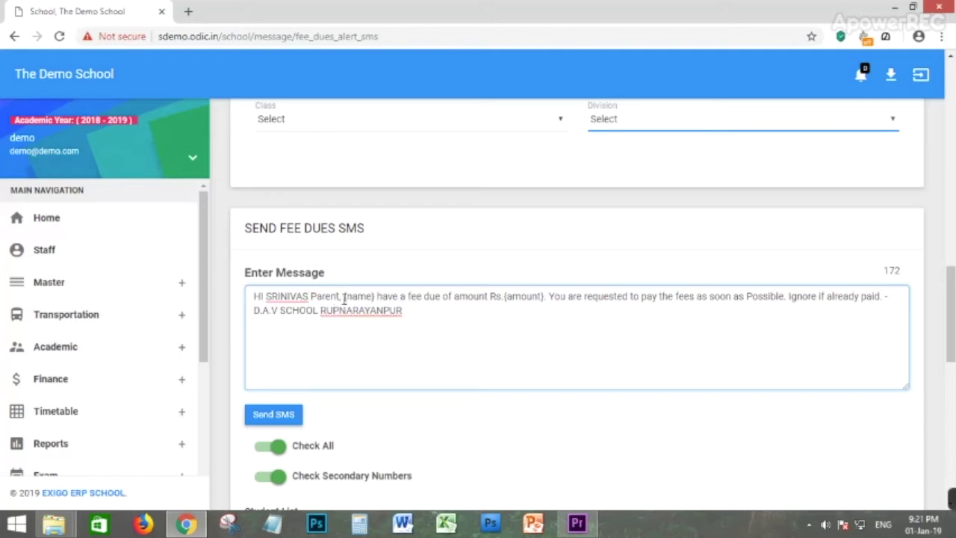
left_click_drag(340, 296, 323, 297)
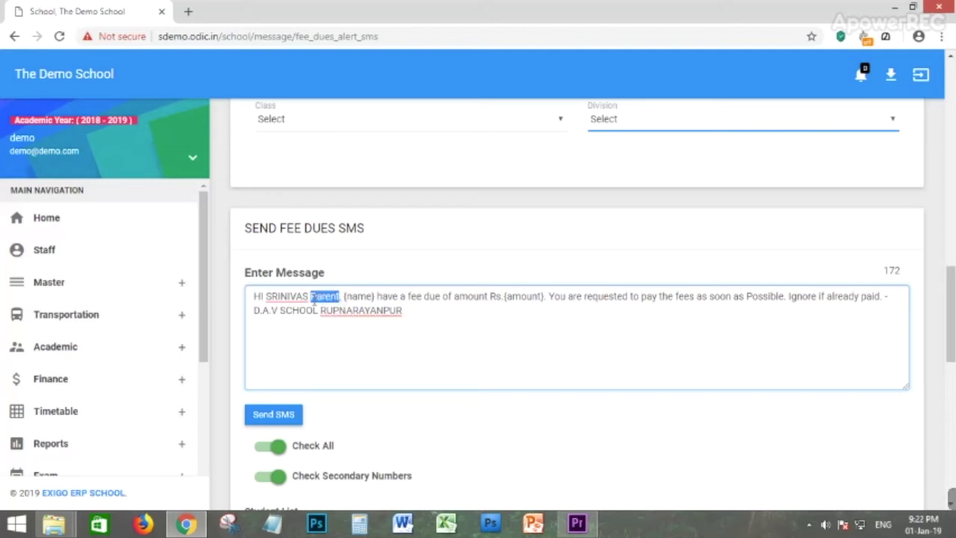
key("BackSpace")
Highlight the {name} and {amount} placeholders in the message.
left_click_drag(348, 297, 317, 298)
left_click(556, 304)
left_click_drag(515, 297, 482, 298)
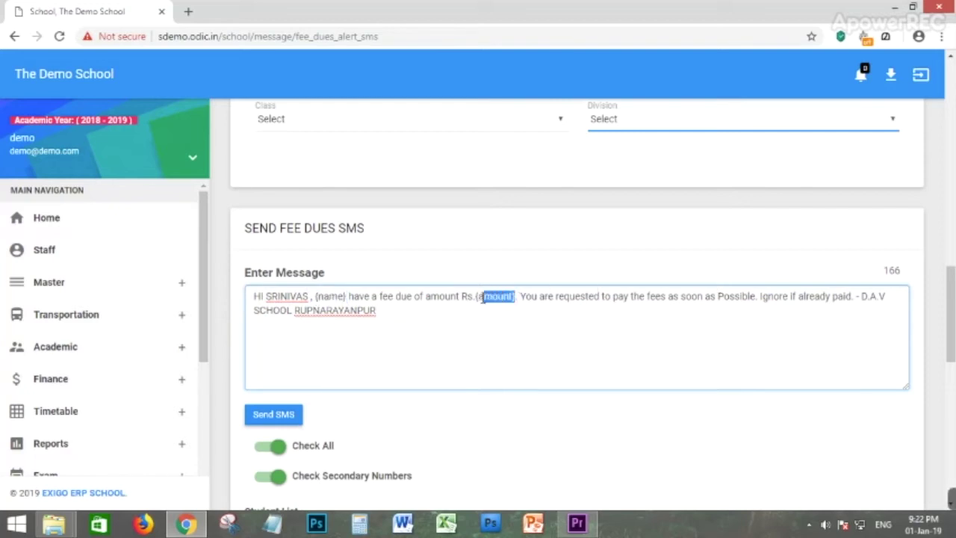
left_click(379, 326)
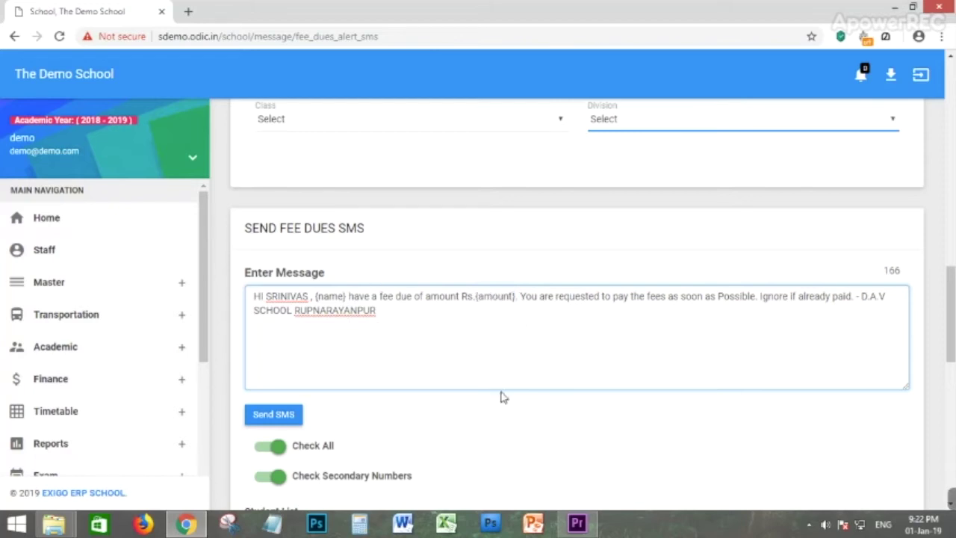
scroll(384, 367, "down", 1)
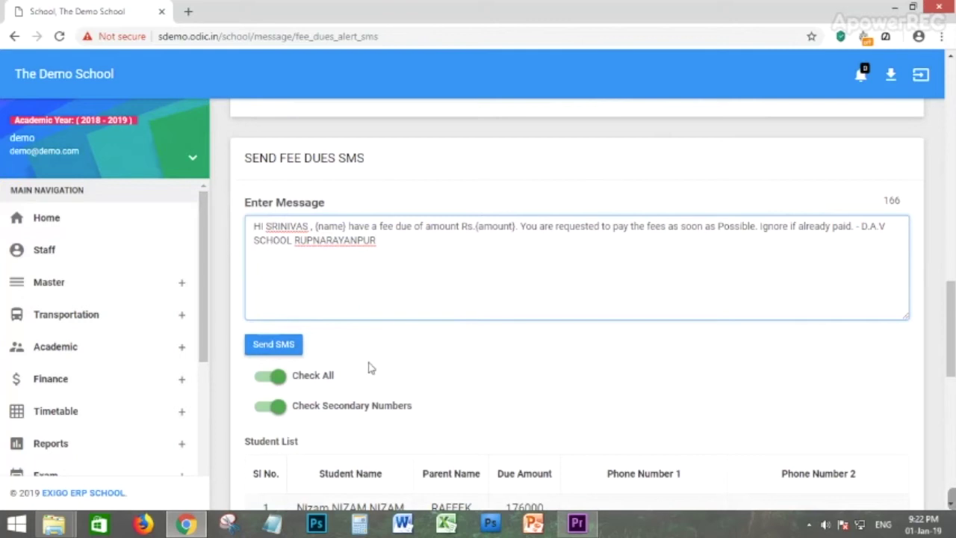
Open News under Notification & Downloads, start Add News, and set expiry time 21:23.
scroll(71, 355, "down", 5)
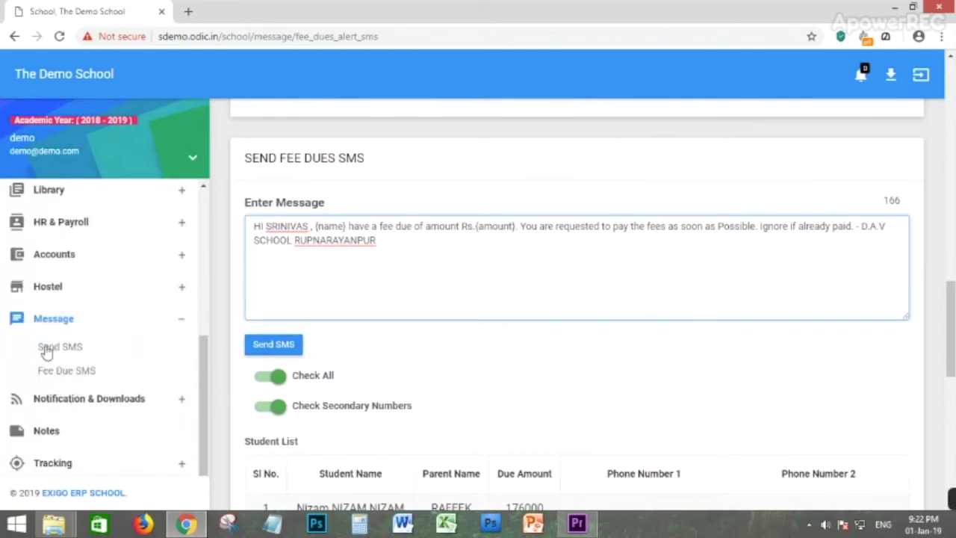
scroll(144, 347, "down", 3)
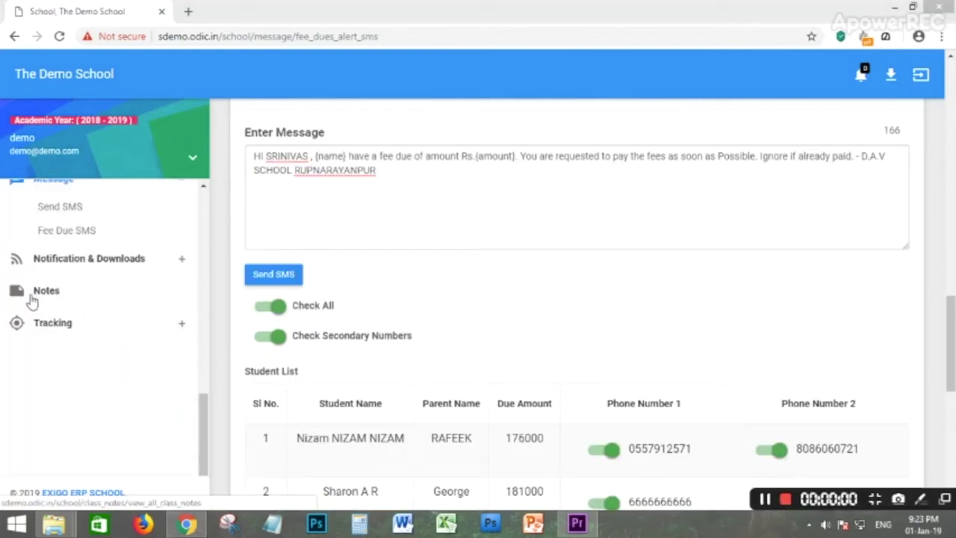
left_click(89, 261)
left_click(44, 244)
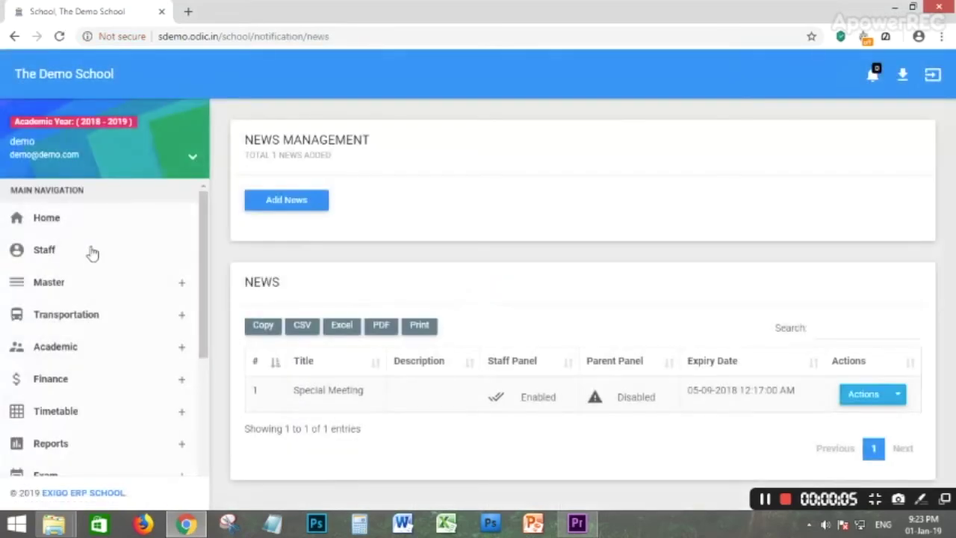
left_click(297, 203)
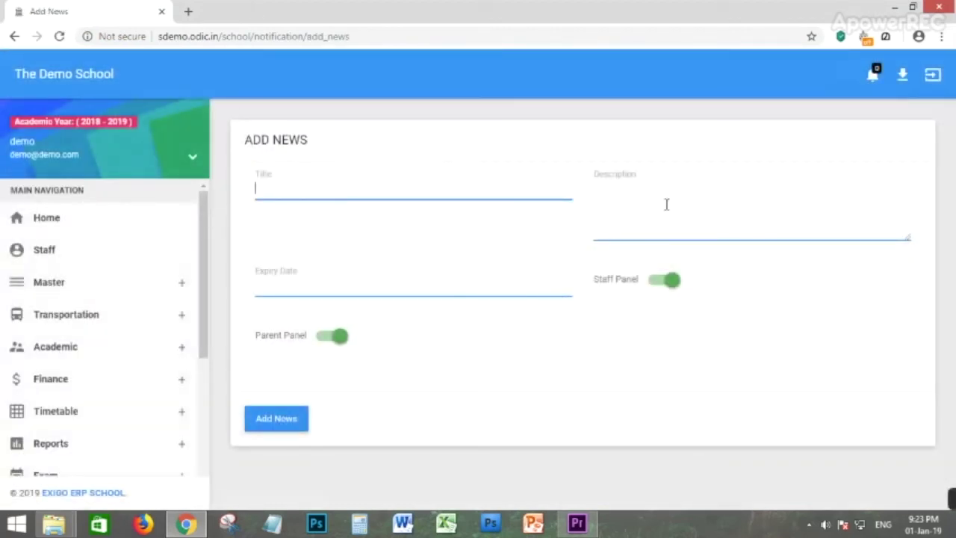
left_click(348, 289)
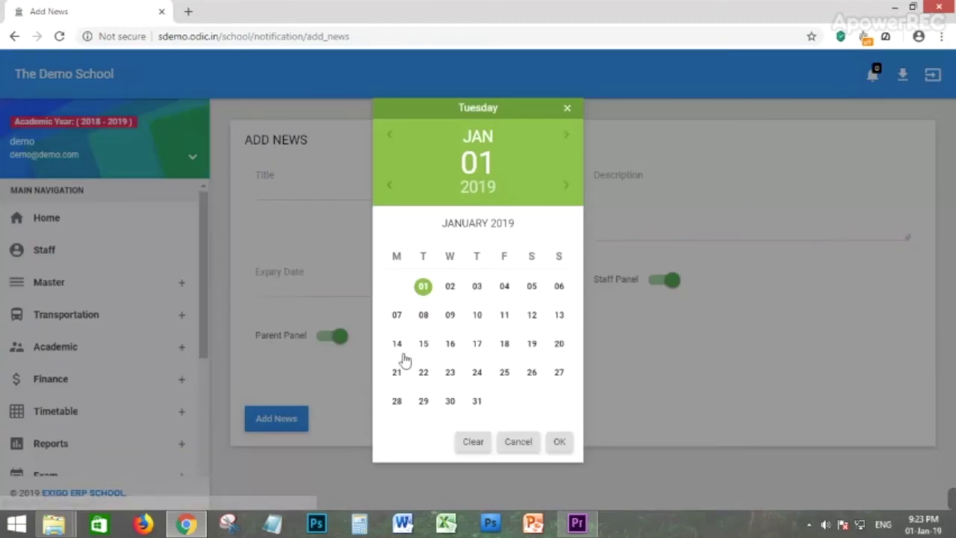
left_click(559, 441)
left_click(560, 445)
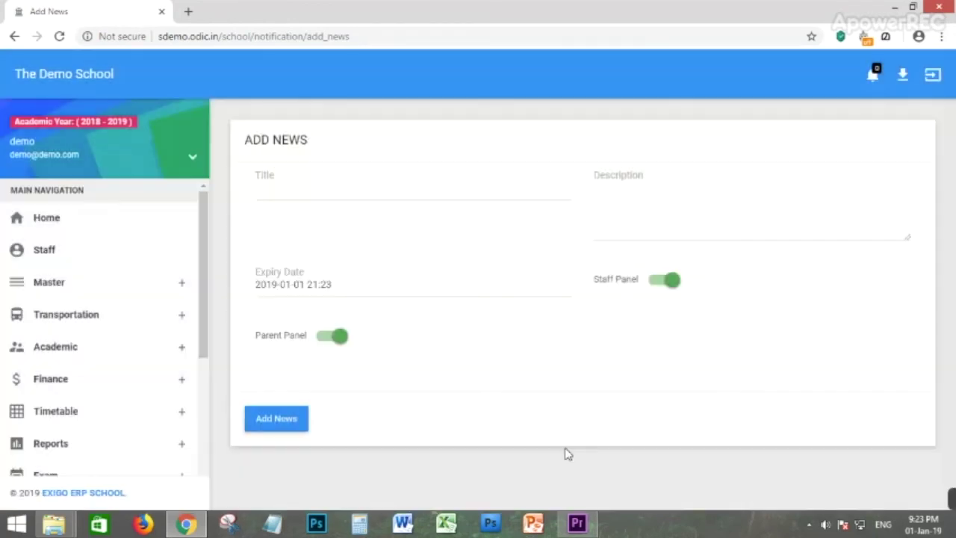
Try the panel toggles, leaving the news shown on both staff and parent panels.
left_click(333, 340)
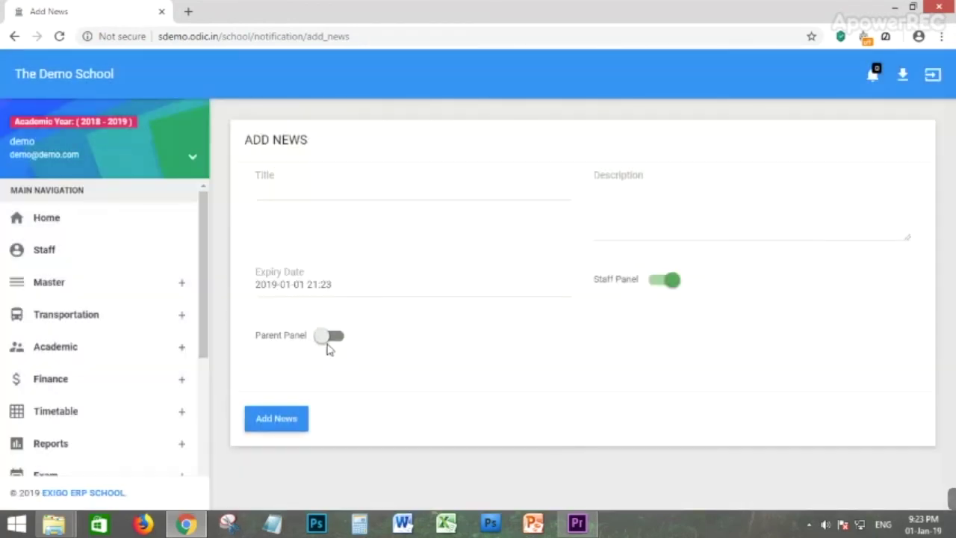
left_click(331, 336)
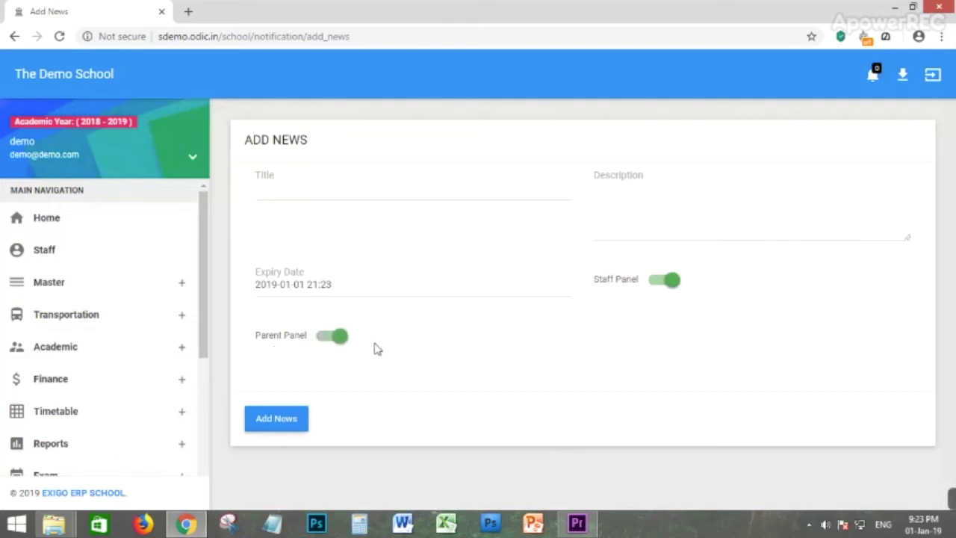
left_click(333, 342)
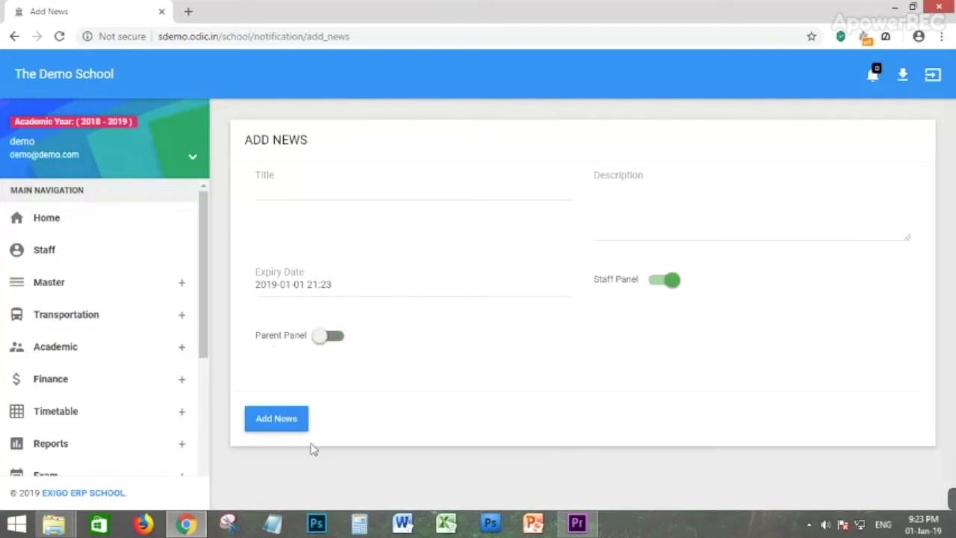
left_click(661, 290)
left_click(349, 345)
left_click(331, 346)
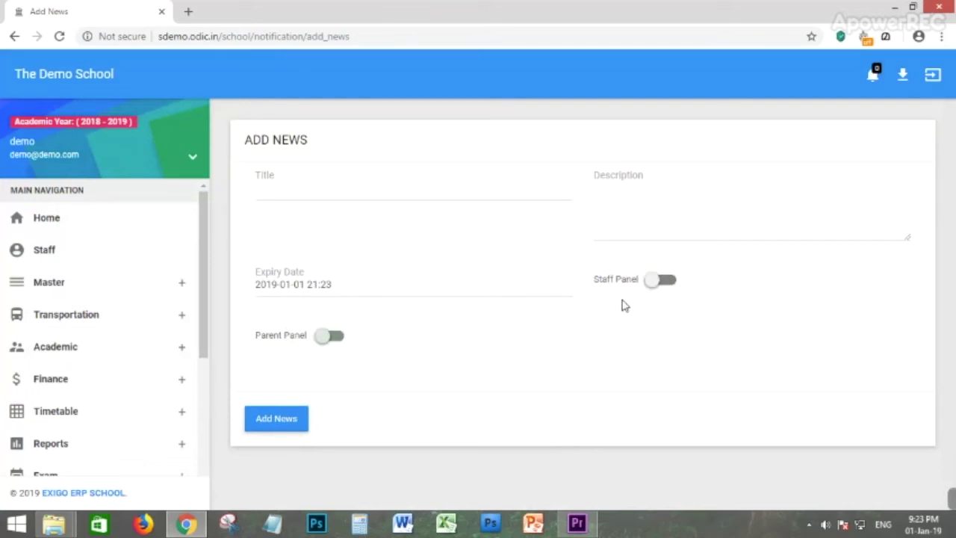
left_click(664, 292)
left_click(340, 340)
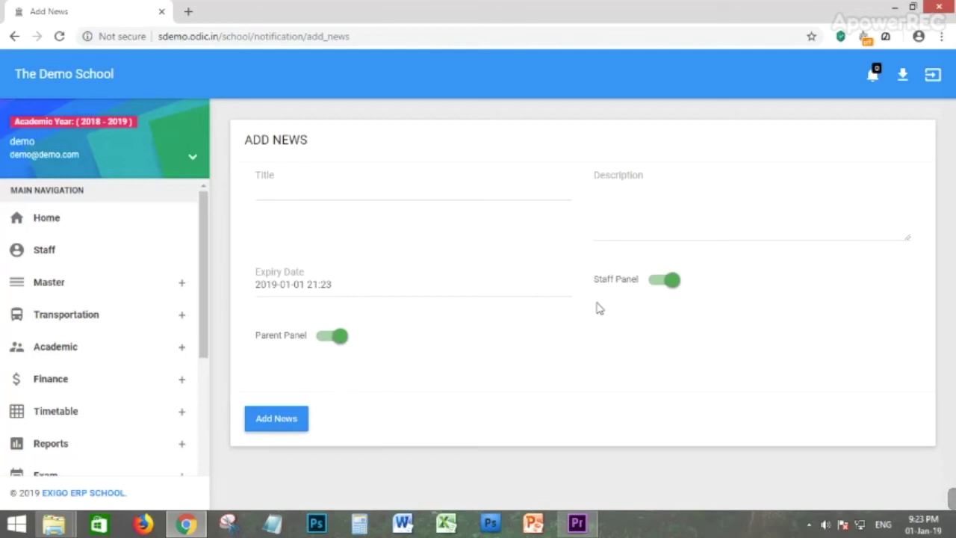
scroll(92, 341, "down", 5)
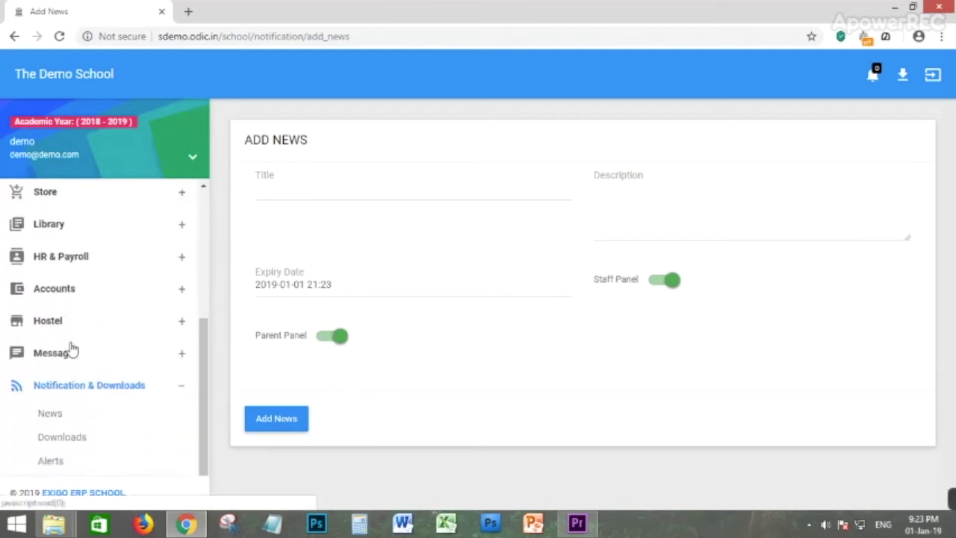
Open Add Downloads and close the file chooser without attaching a file.
left_click(65, 403)
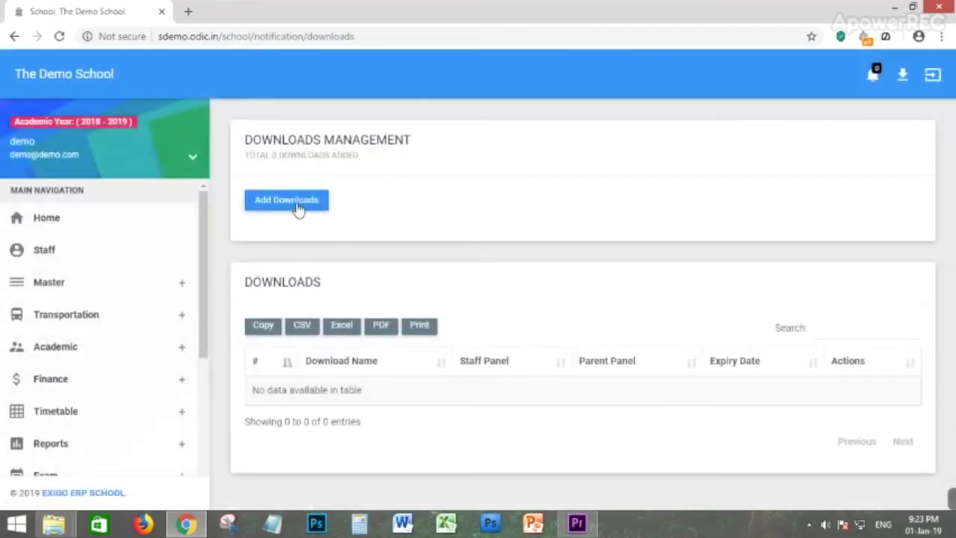
left_click(299, 204)
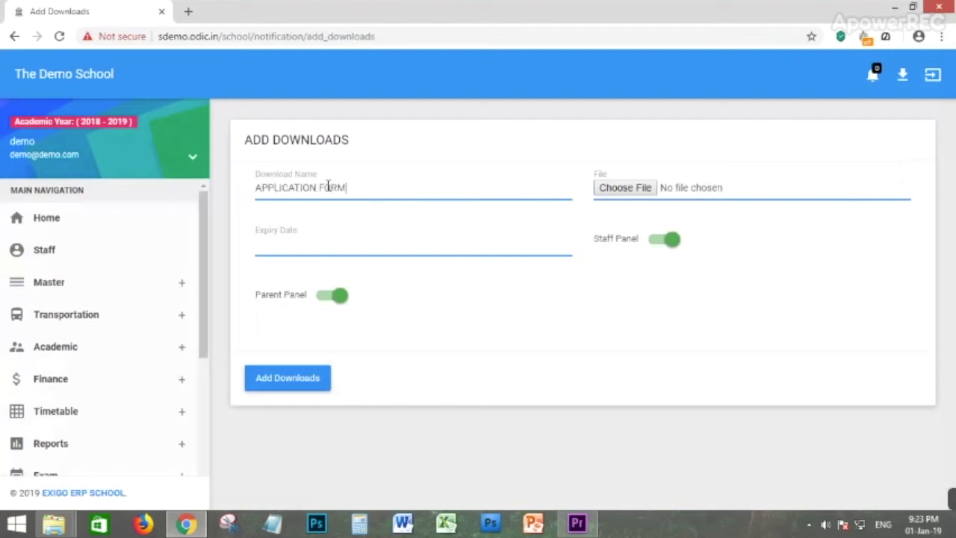
left_click(647, 188)
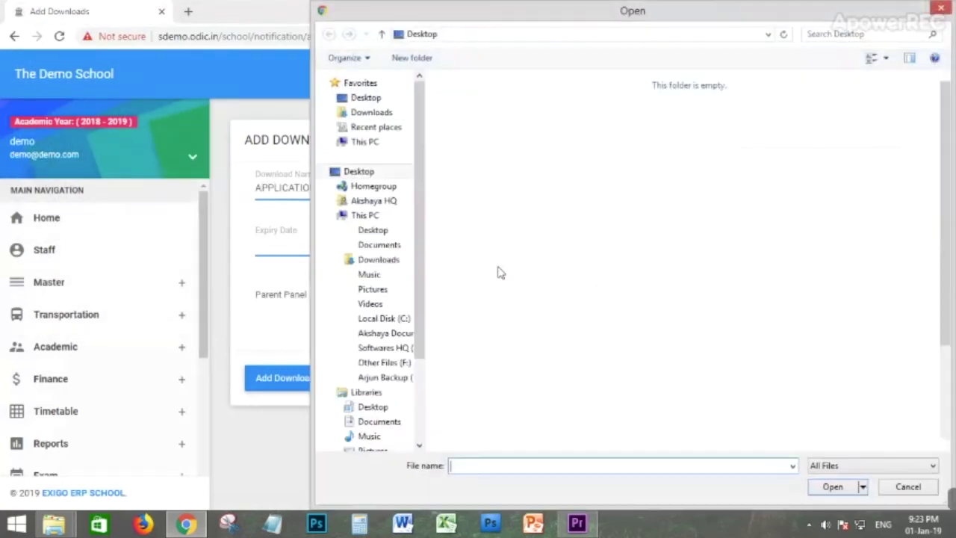
left_click(940, 9)
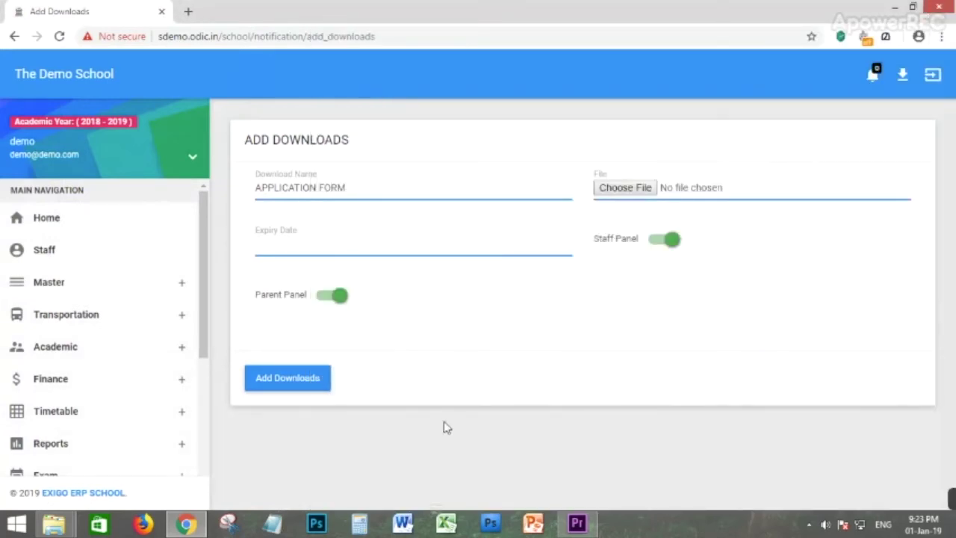
Set expiry to 31 January 21:23 with parents enabled, then check the header Downloads list.
left_click(296, 252)
left_click(476, 401)
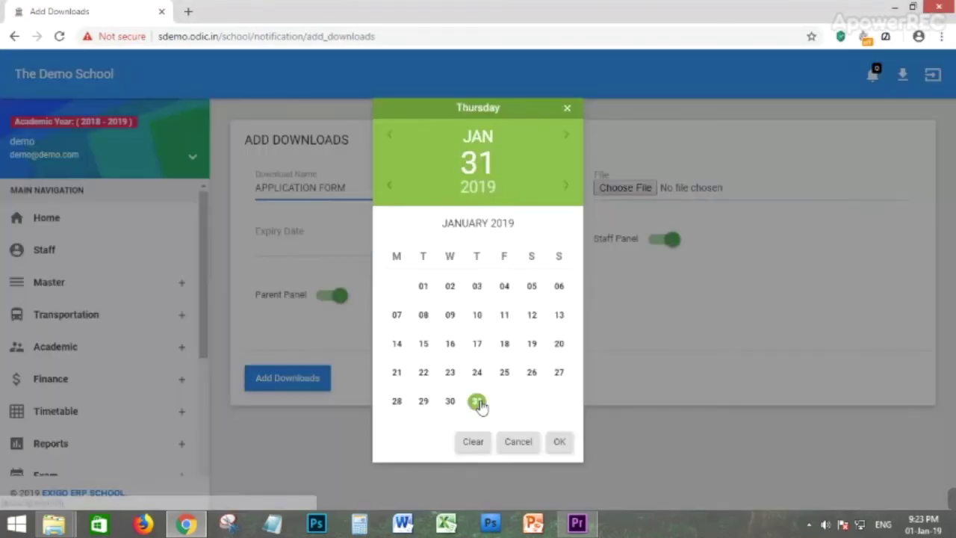
left_click(559, 443)
left_click(560, 446)
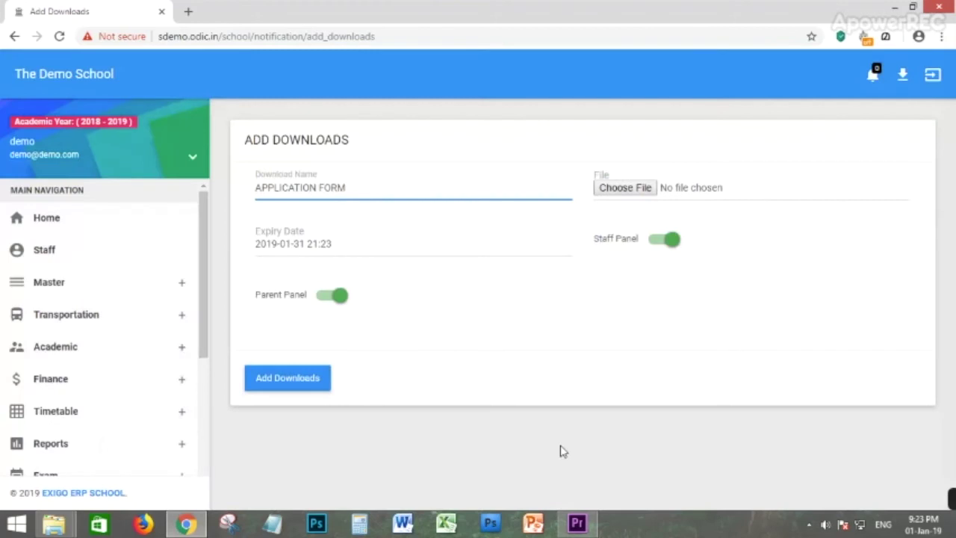
left_click(331, 296)
left_click(331, 296)
left_click(903, 78)
left_click(865, 87)
Start a new alert on the Alerts page with expiry 2 January 21:24.
scroll(79, 359, "down", 5)
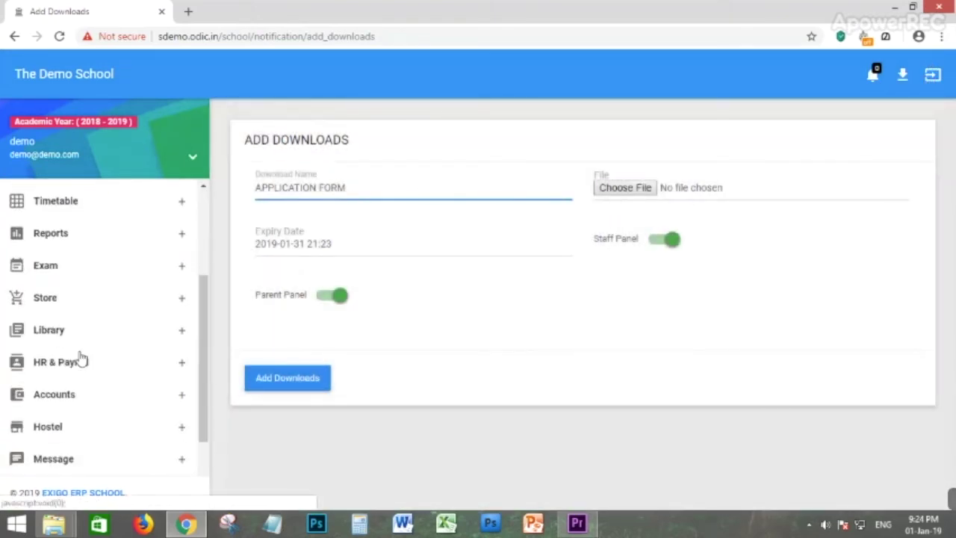
left_click(52, 429)
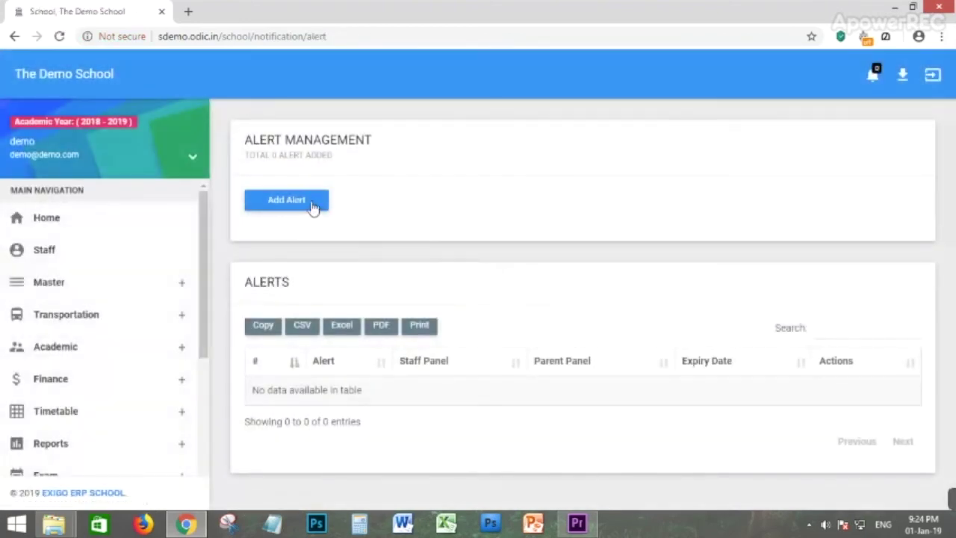
left_click(311, 208)
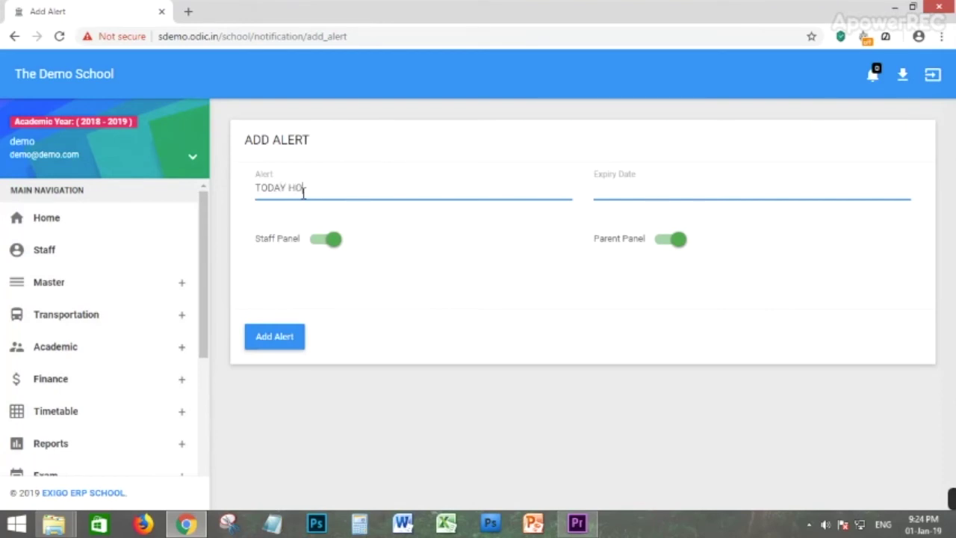
left_click(705, 192)
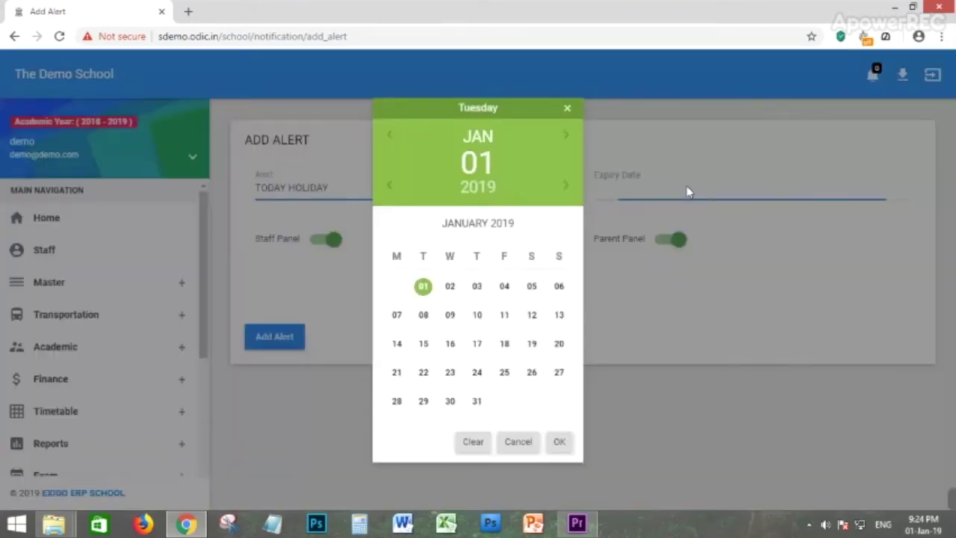
left_click(452, 285)
left_click(559, 445)
left_click(559, 445)
left_click(560, 445)
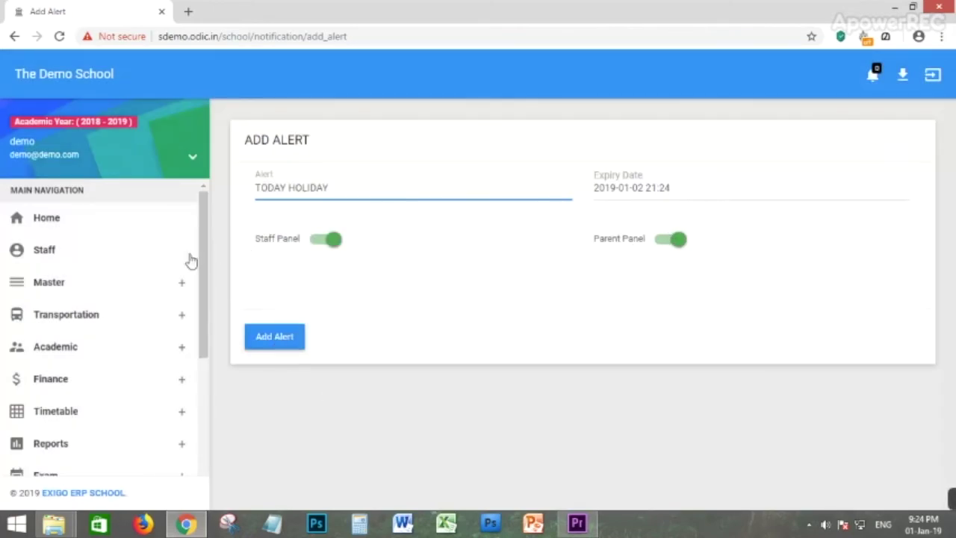
Keep Parent Panel on, turn Staff Panel off, save the alert, and view important alerts.
left_click(668, 248)
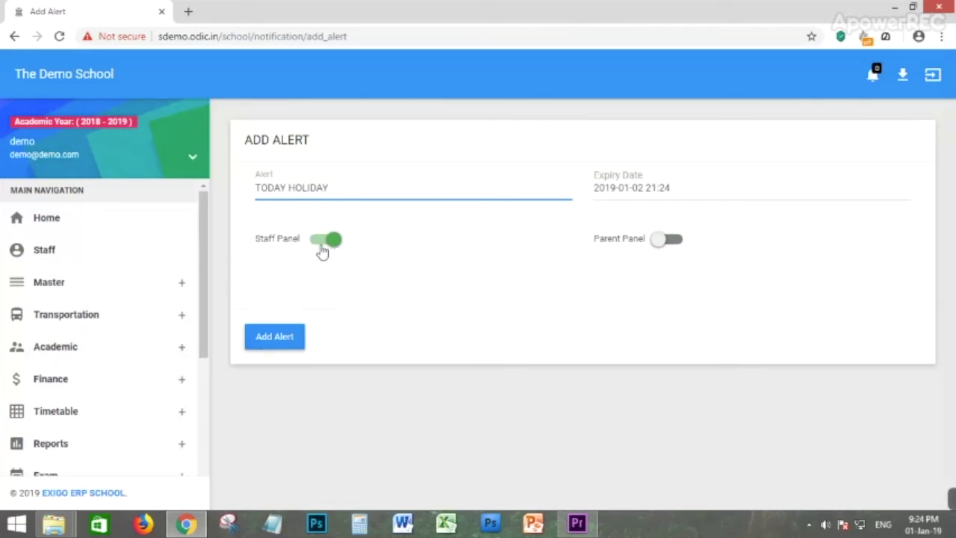
left_click(677, 247)
left_click(324, 242)
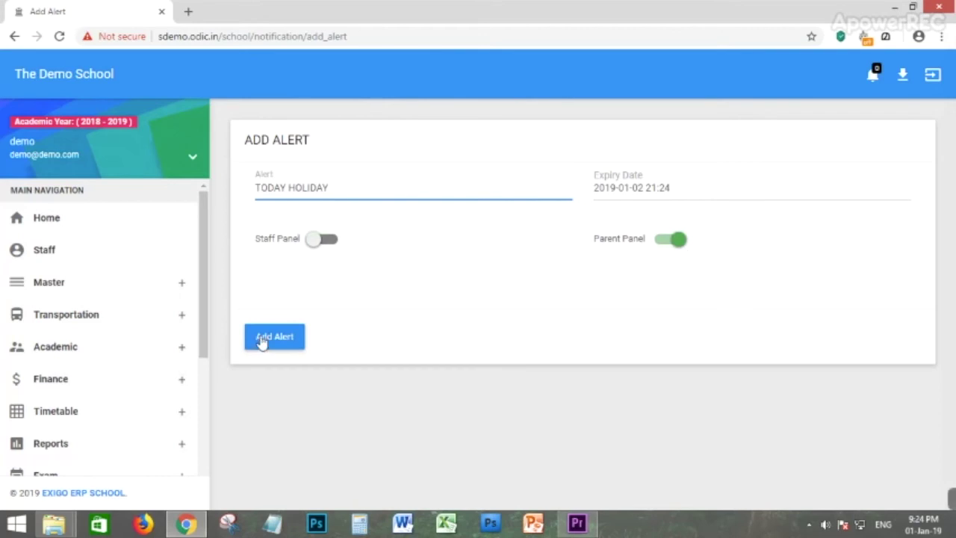
left_click(284, 344)
left_click(473, 291)
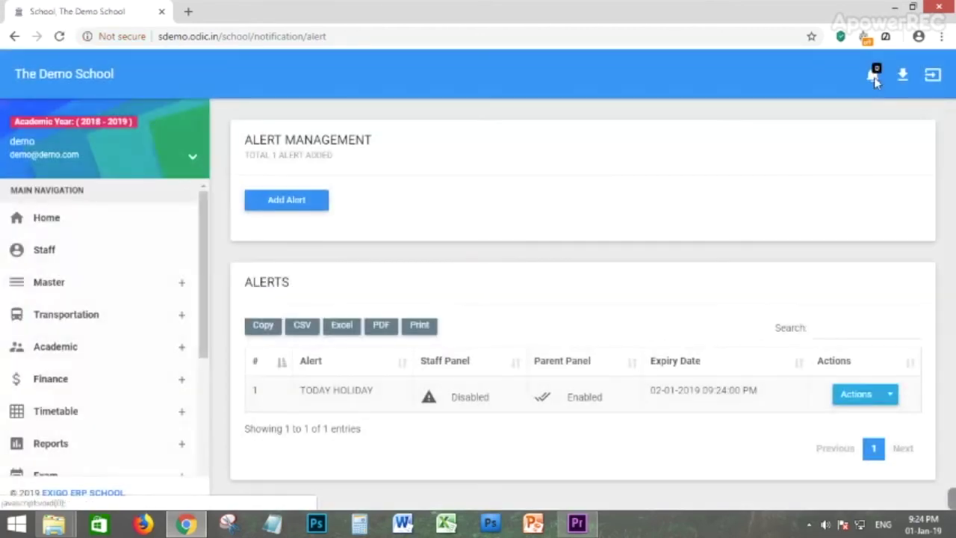
left_click(874, 76)
Start another alert with expiry 2 January 21:24.
left_click(297, 206)
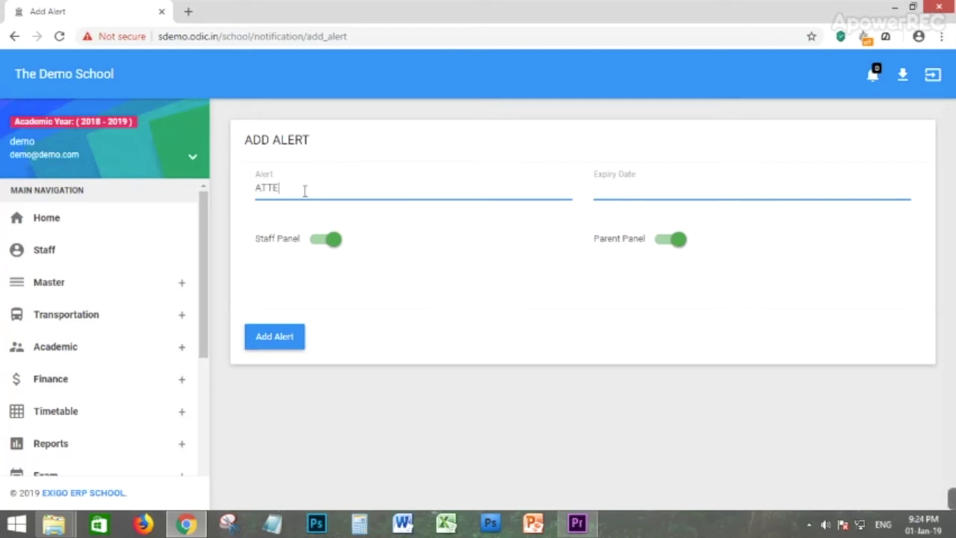
left_click(642, 196)
left_click(452, 288)
left_click(559, 445)
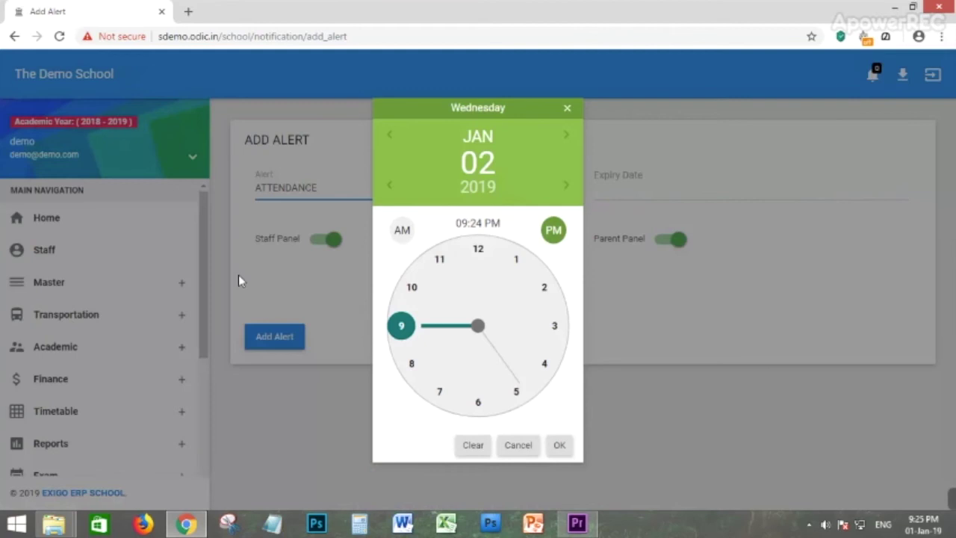
left_click(560, 447)
left_click(560, 447)
Turn Parent Panel off, save the ATTENDANCE alert, and confirm it among important alerts.
left_click(667, 242)
left_click(287, 336)
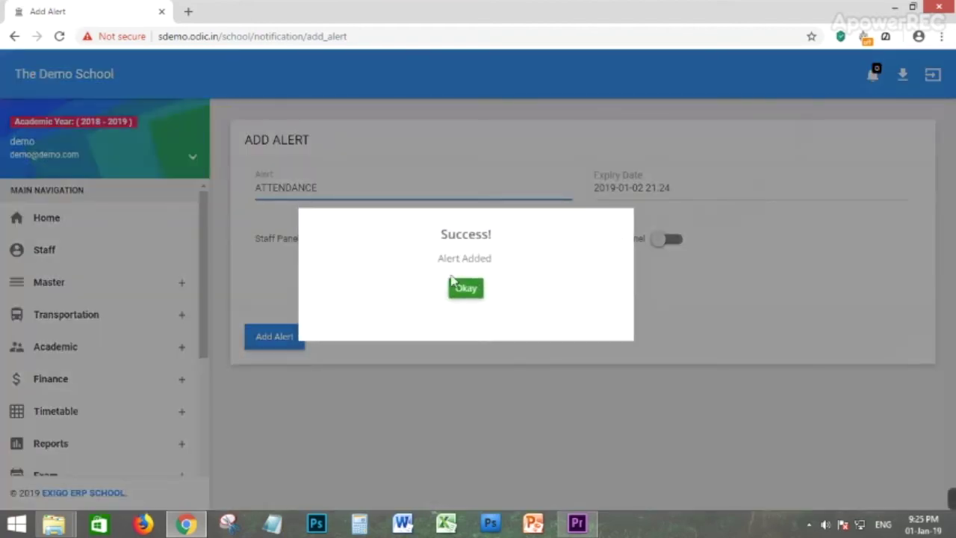
left_click(464, 290)
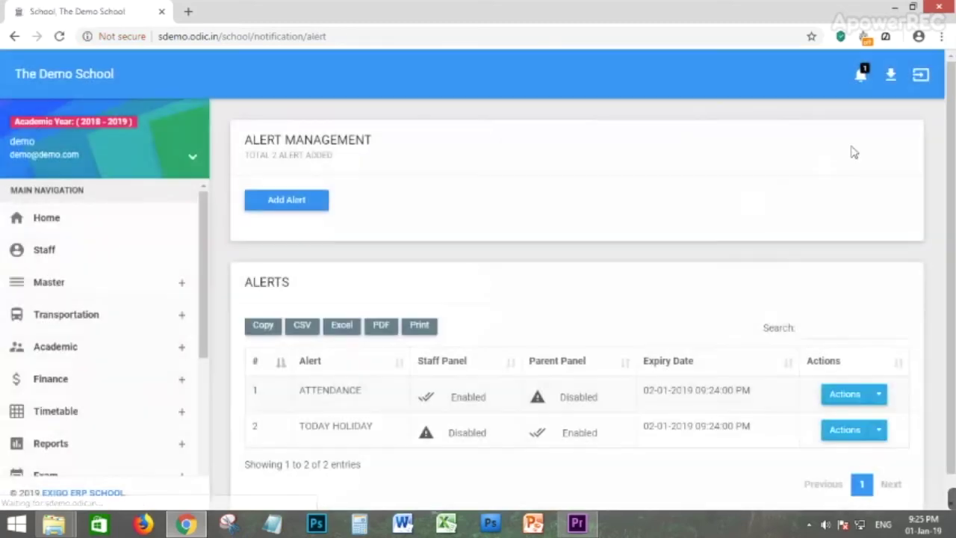
left_click(862, 73)
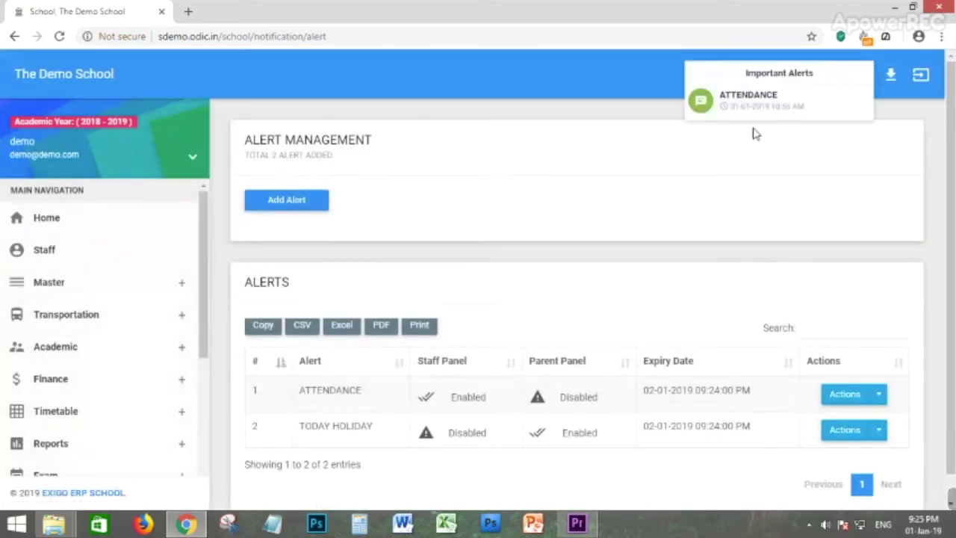
left_click(535, 69)
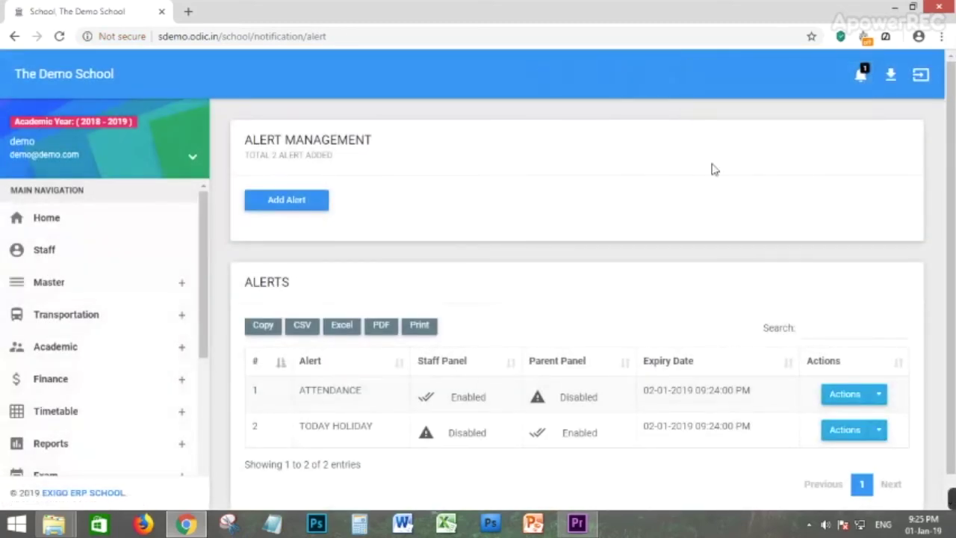
Open Notes Management under Notification & Downloads and look over the empty notes list.
scroll(562, 222, "down", 1)
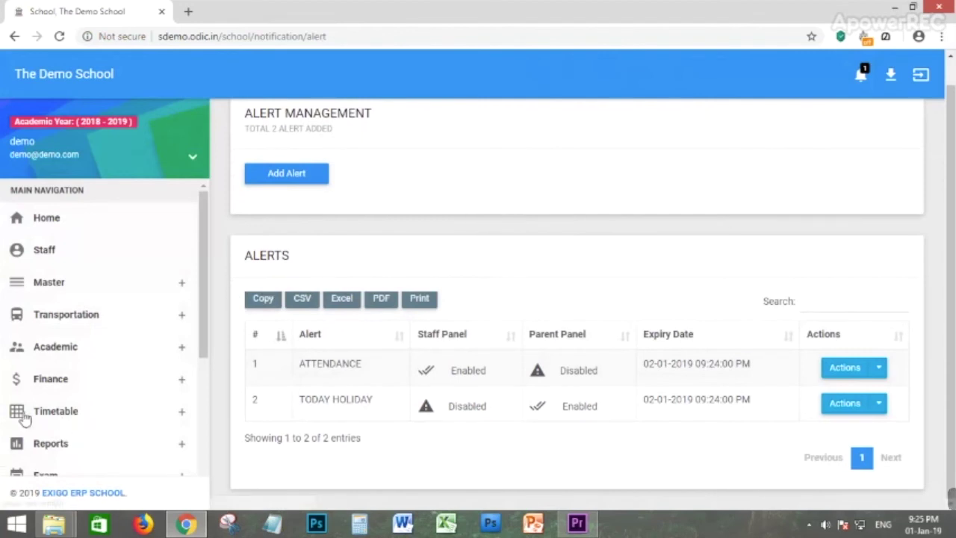
scroll(73, 363, "down", 4)
left_click(97, 416)
scroll(105, 422, "down", 1)
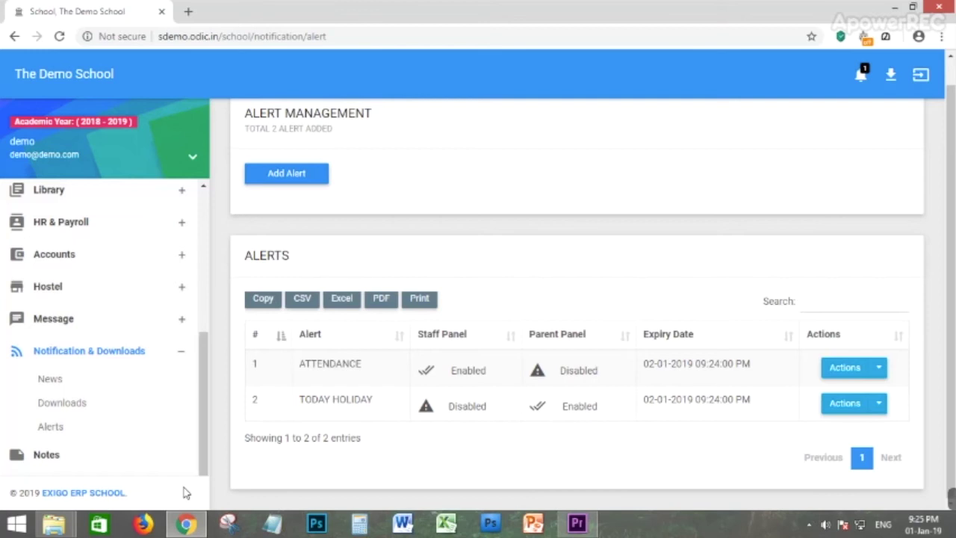
left_click(22, 458)
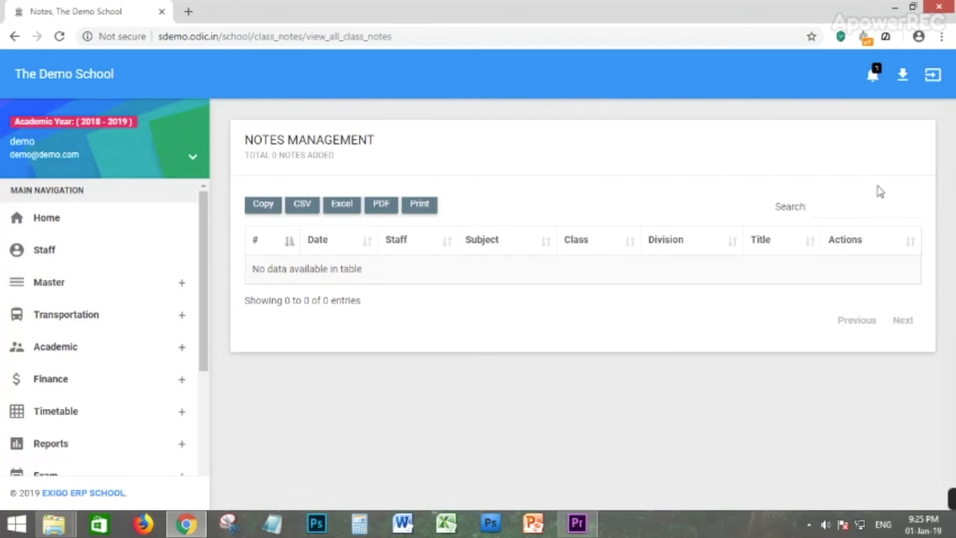
left_click(823, 211)
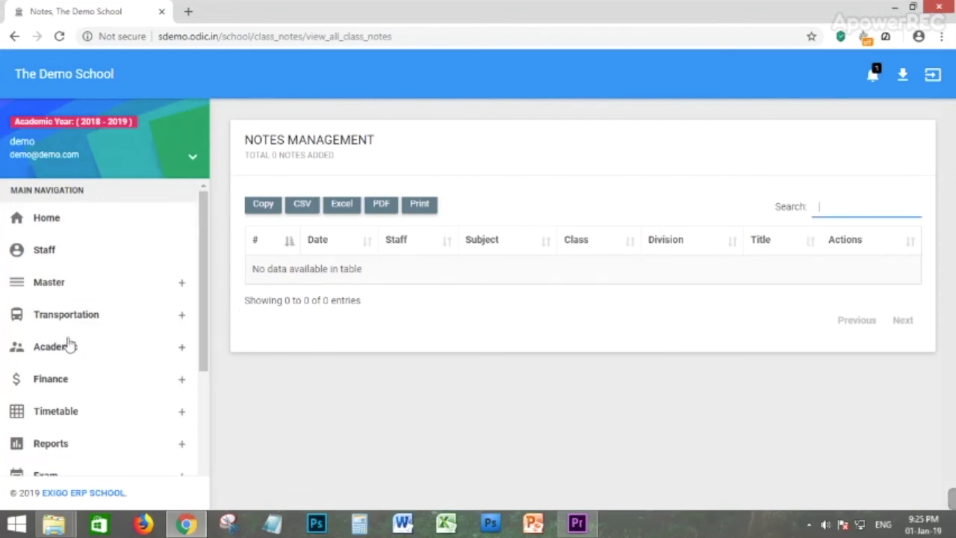
scroll(71, 318, "down", 4)
scroll(75, 373, "down", 1)
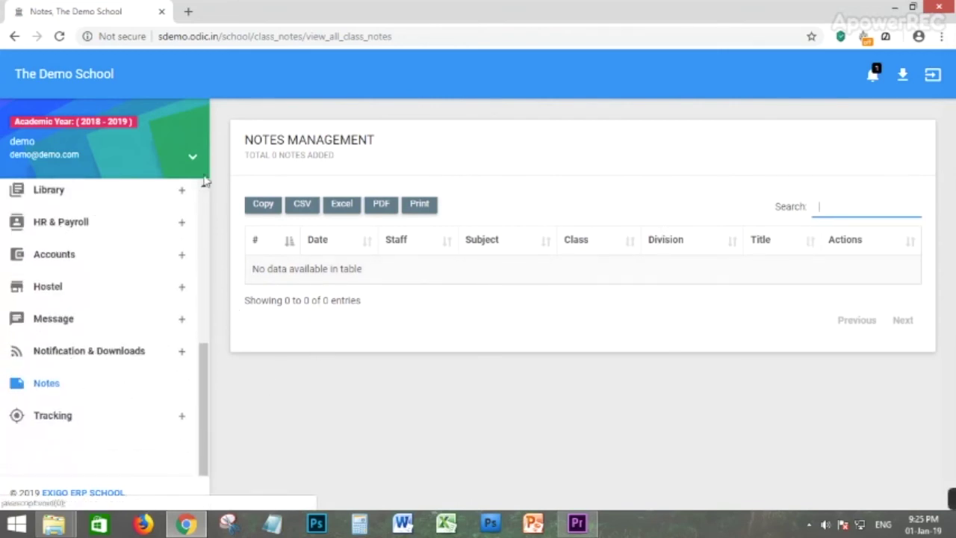
scroll(204, 182, "up", 3)
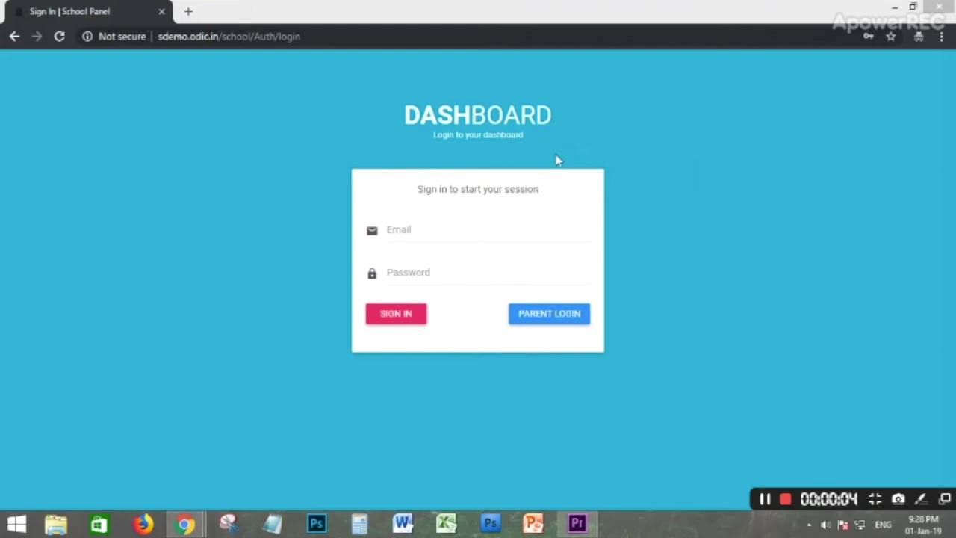
Sign in to the School Panel with the staff account's e-mail and password.
left_click(415, 229)
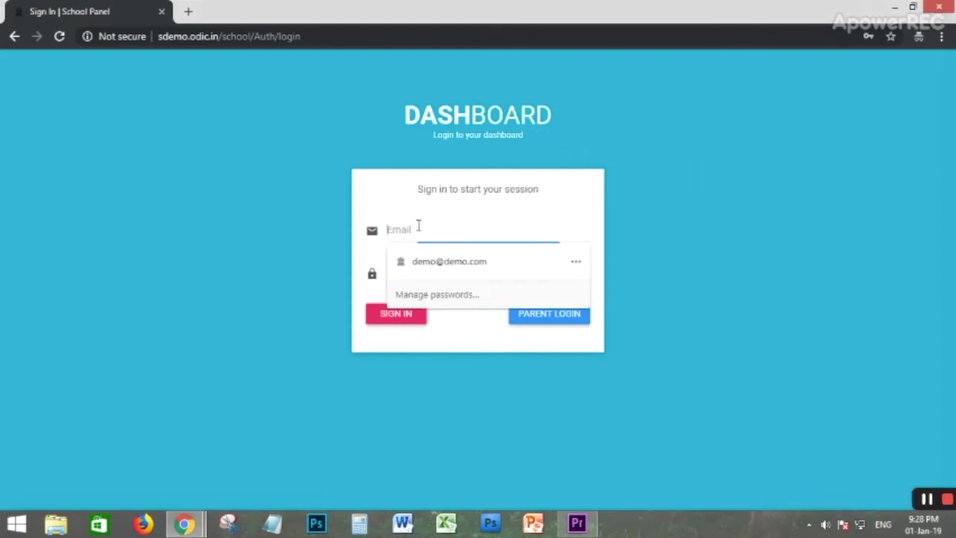
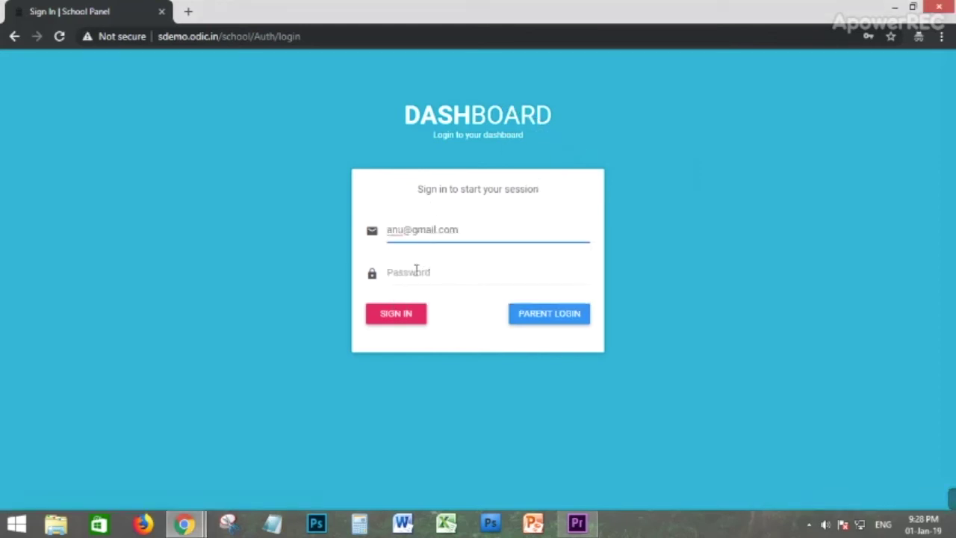
left_click(416, 270)
type("1")
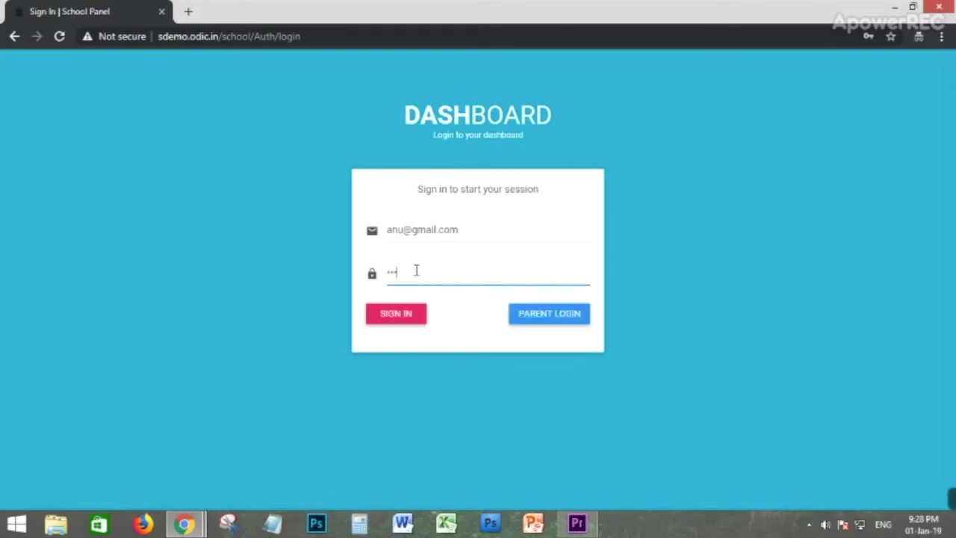
left_click(389, 314)
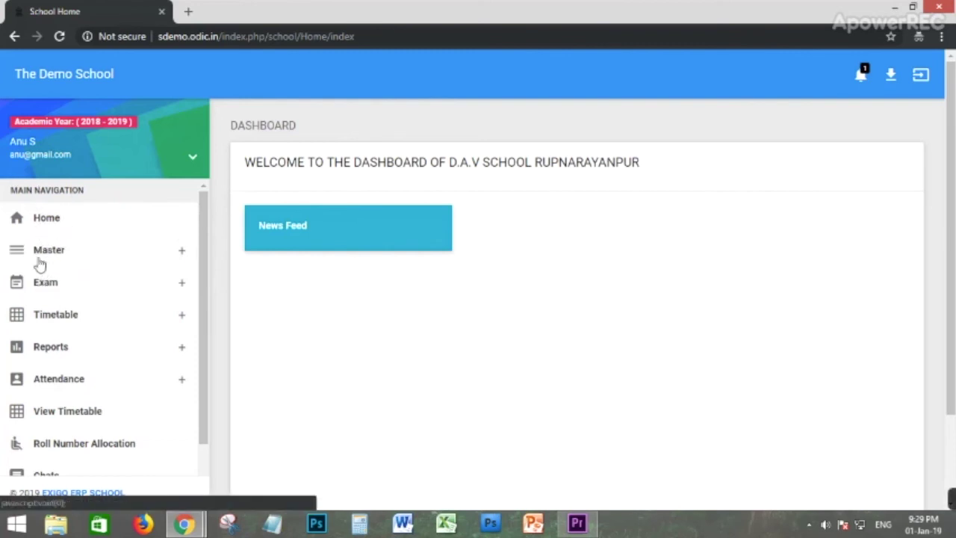
Expand the Exam, Timetable, Reports and Attendance sections in the sidebar.
left_click(55, 297)
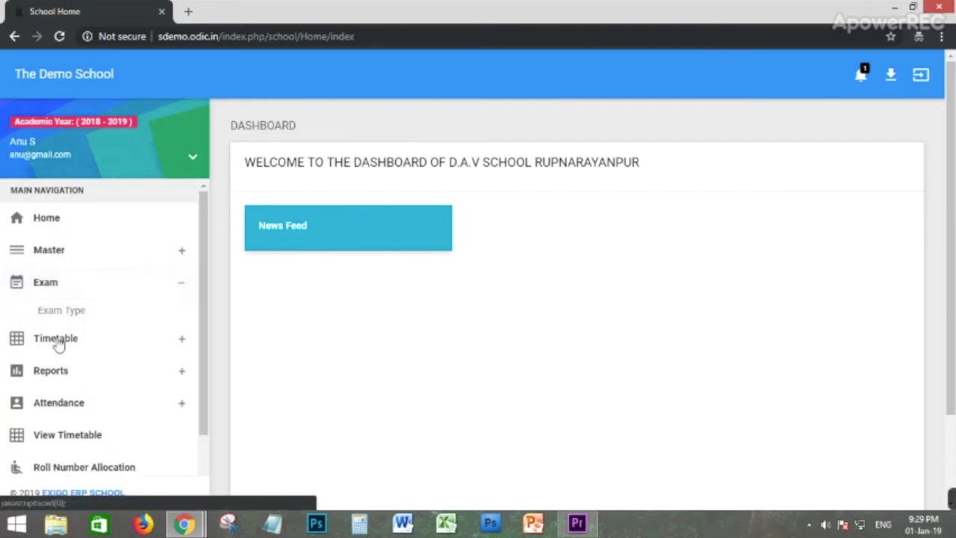
left_click(59, 343)
scroll(71, 366, "down", 1)
left_click(59, 357)
left_click(73, 313)
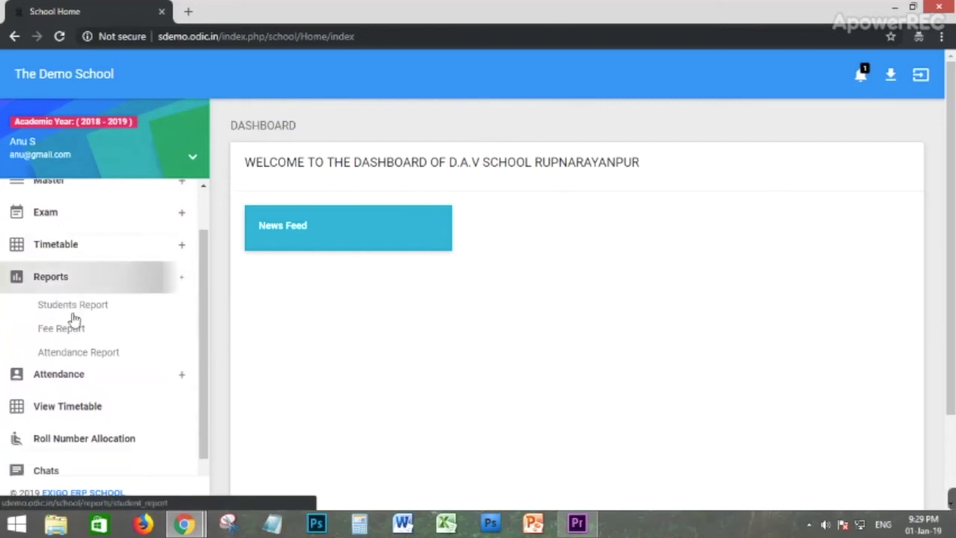
left_click(68, 315)
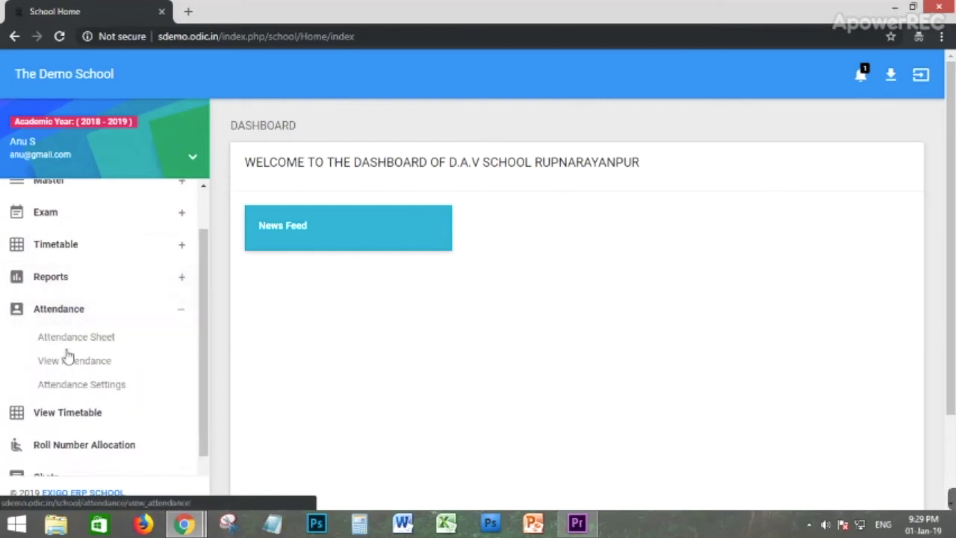
scroll(71, 355, "down", 1)
Visit Roll Number Allocation, then look over the Chats page.
left_click(122, 382)
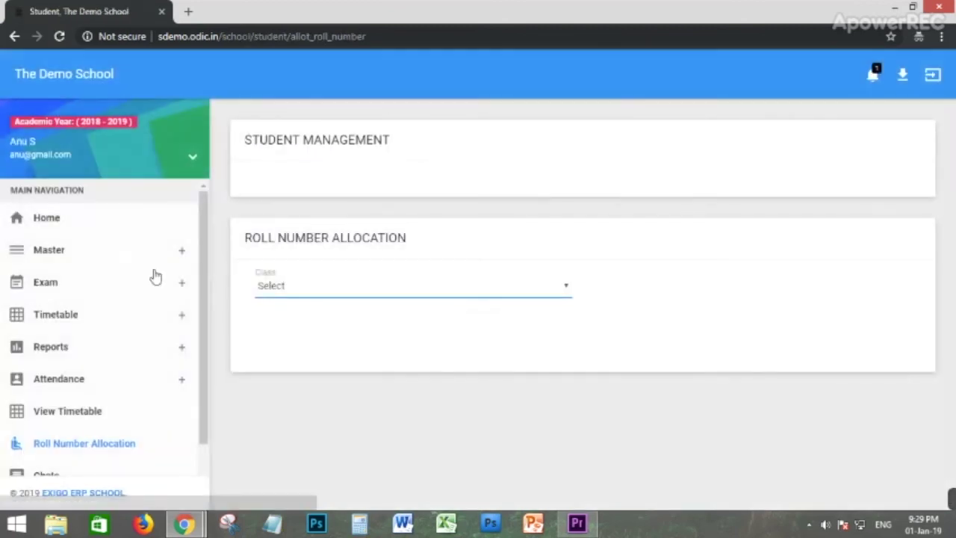
scroll(56, 360, "down", 2)
left_click(53, 340)
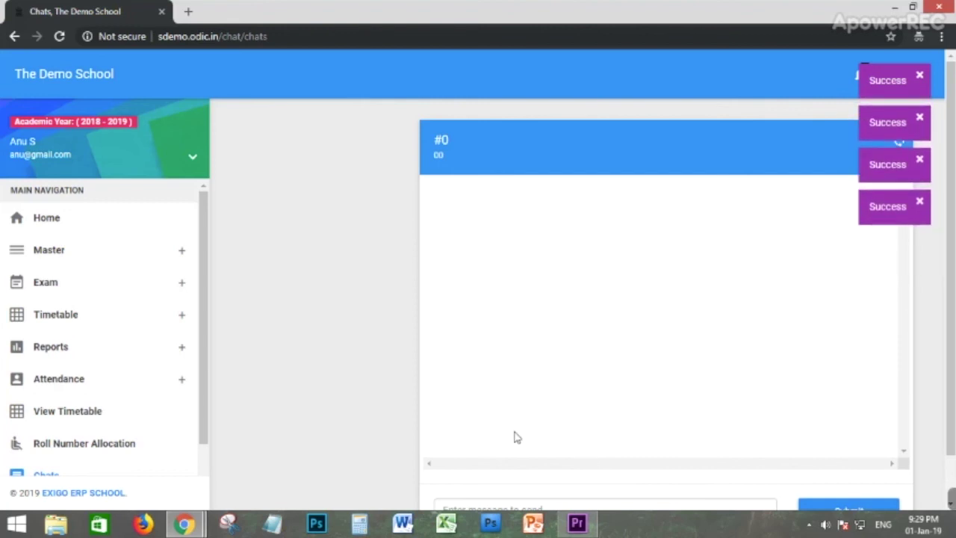
scroll(124, 426, "down", 3)
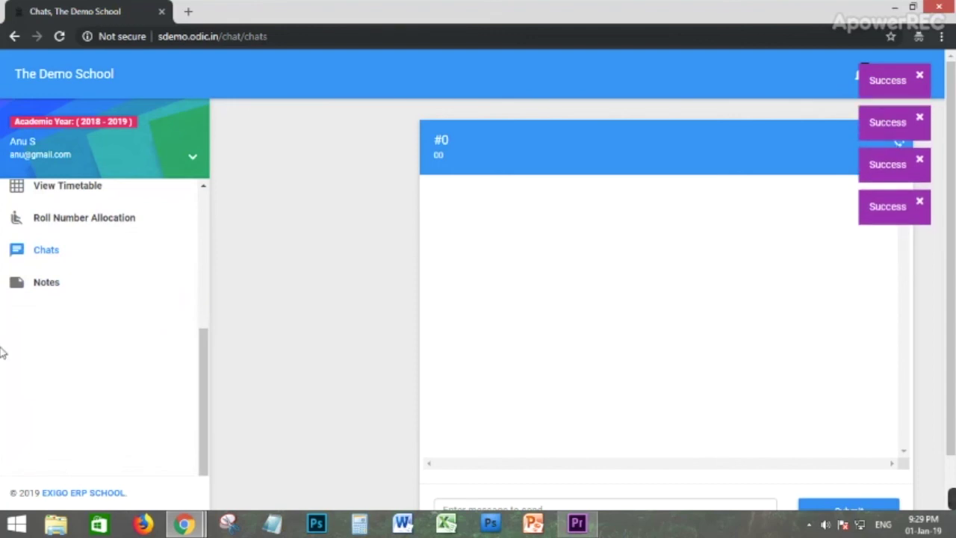
scroll(197, 363, "up", 3)
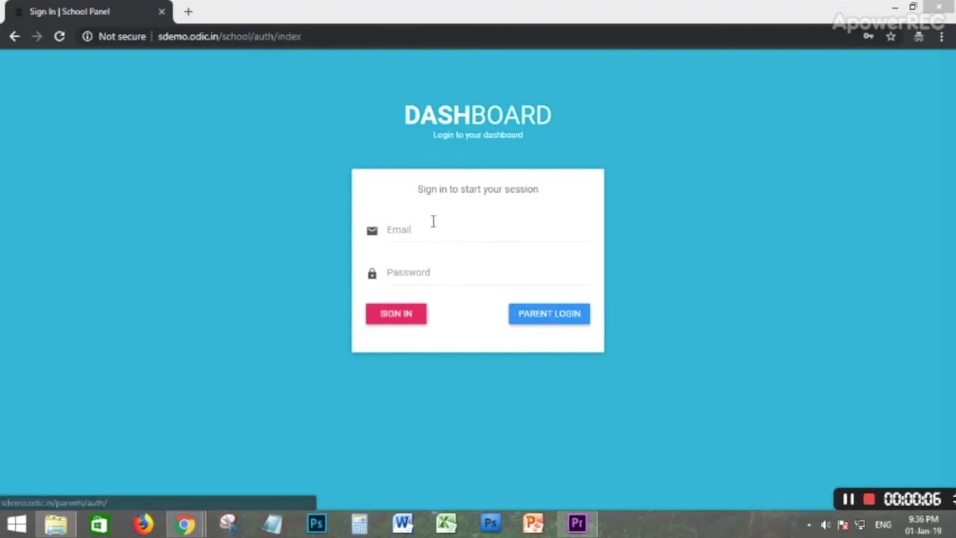
Switch to PARENT LOGIN and sign in with the parent's username and password.
left_click(546, 324)
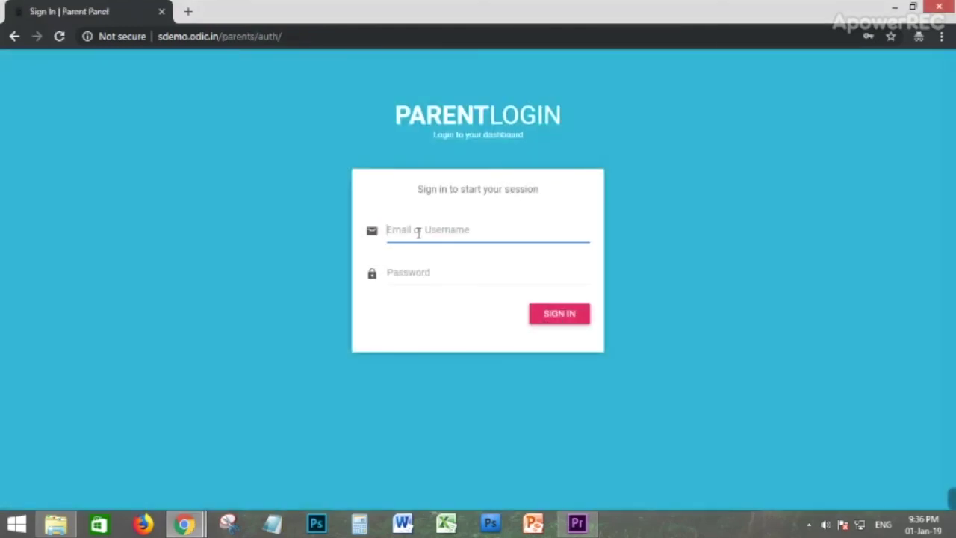
left_click(419, 231)
type("arjun")
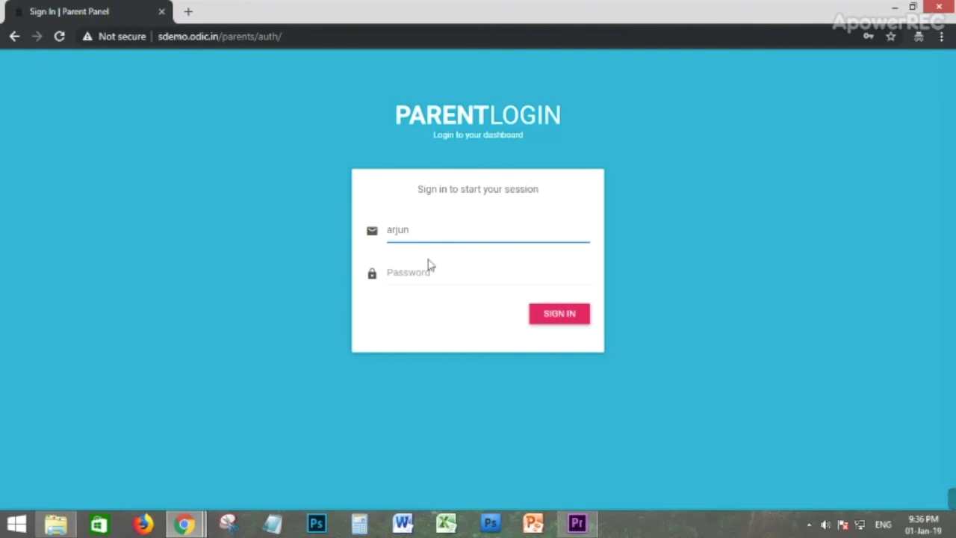
left_click(427, 270)
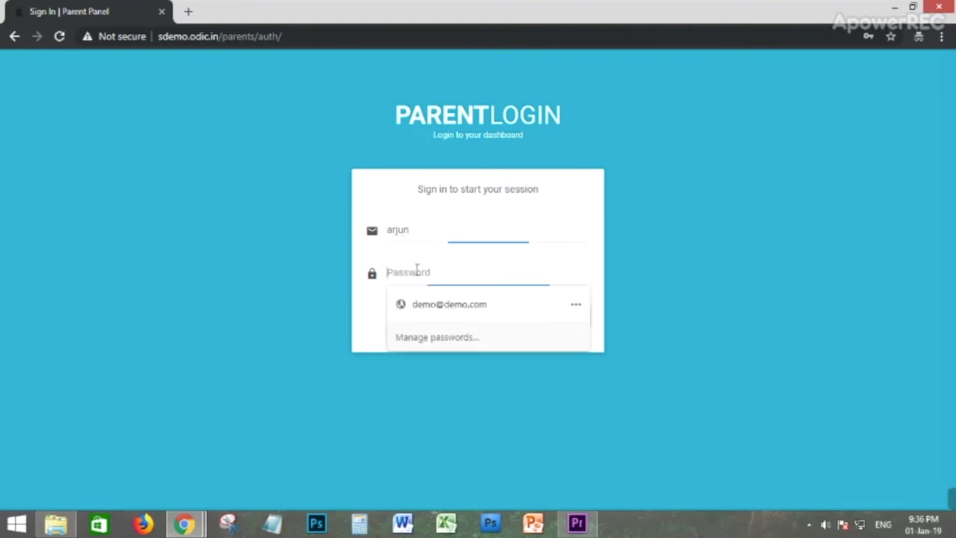
type("a")
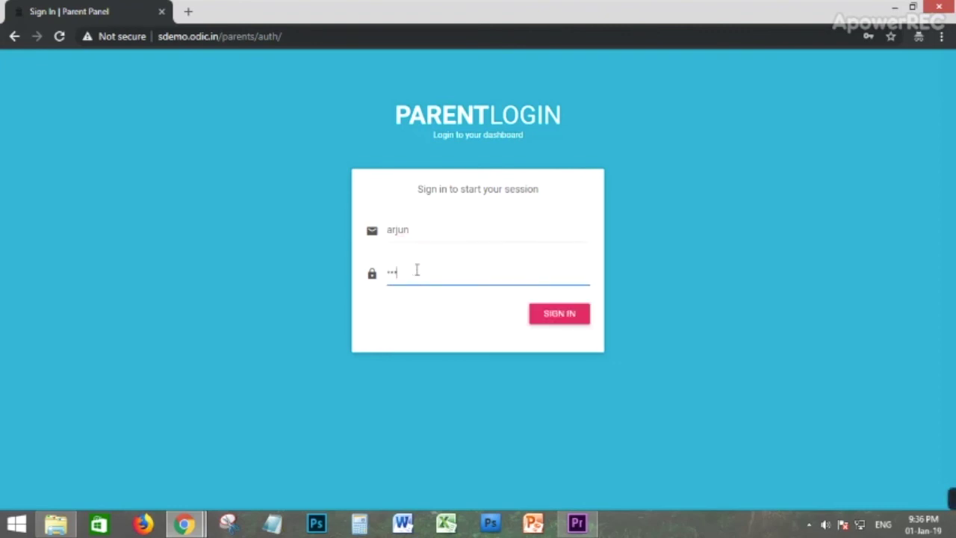
left_click(576, 320)
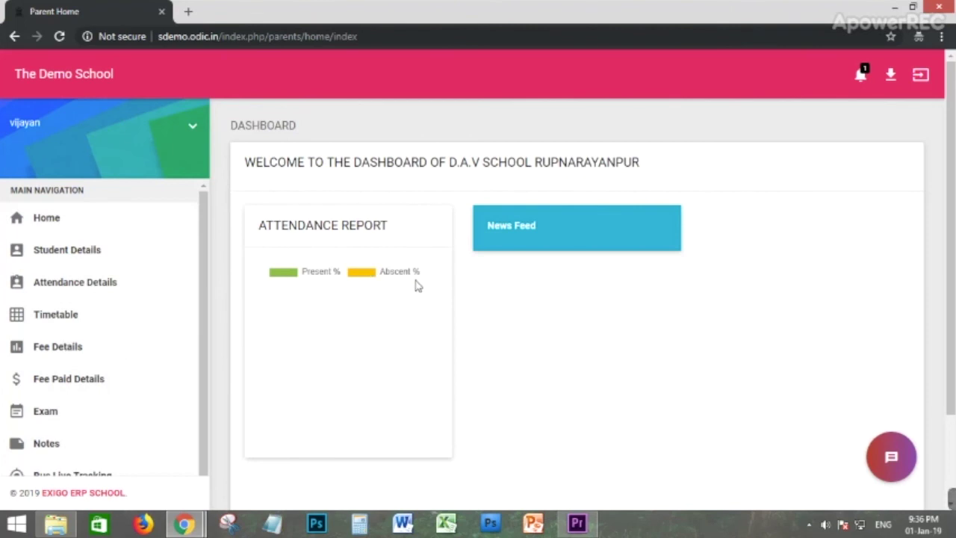
Review the child's attendance details and the KG2 - A class timetable.
left_click(37, 289)
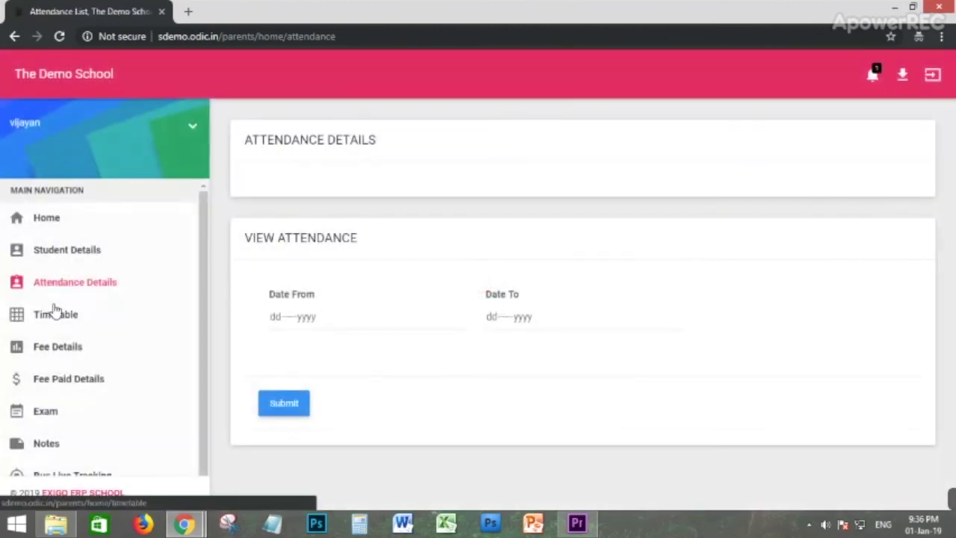
left_click(58, 317)
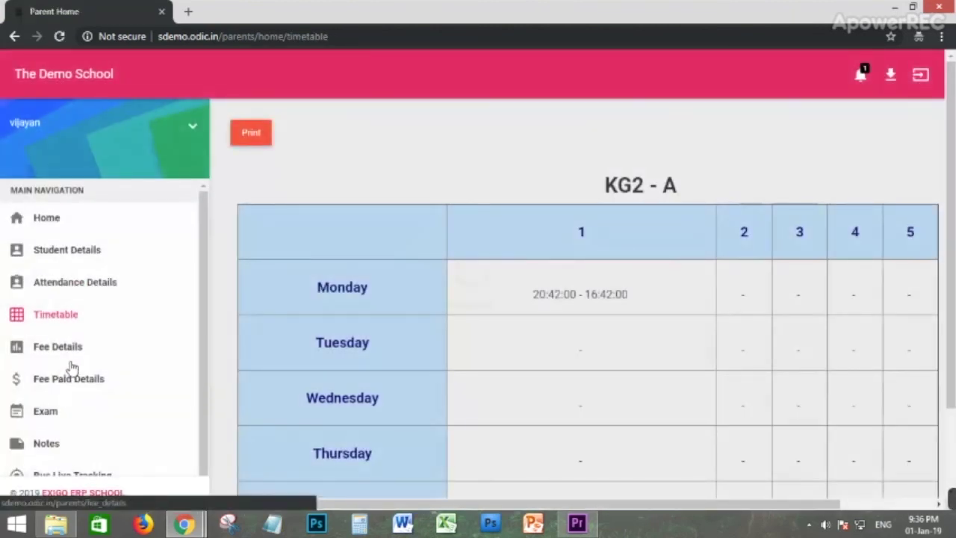
scroll(69, 366, "down", 3)
scroll(64, 357, "up", 3)
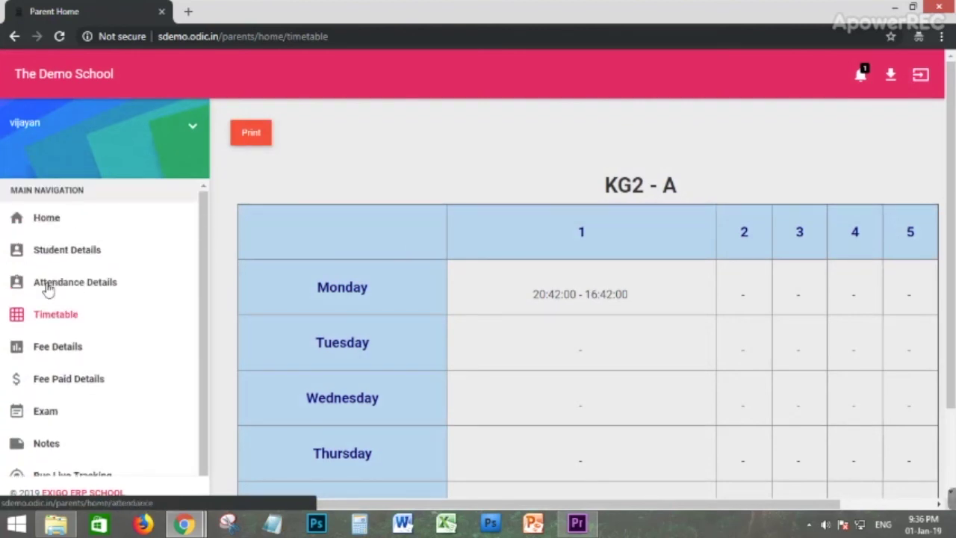
Return to the parent dashboard and look over its contents, including the News Feed.
left_click(34, 222)
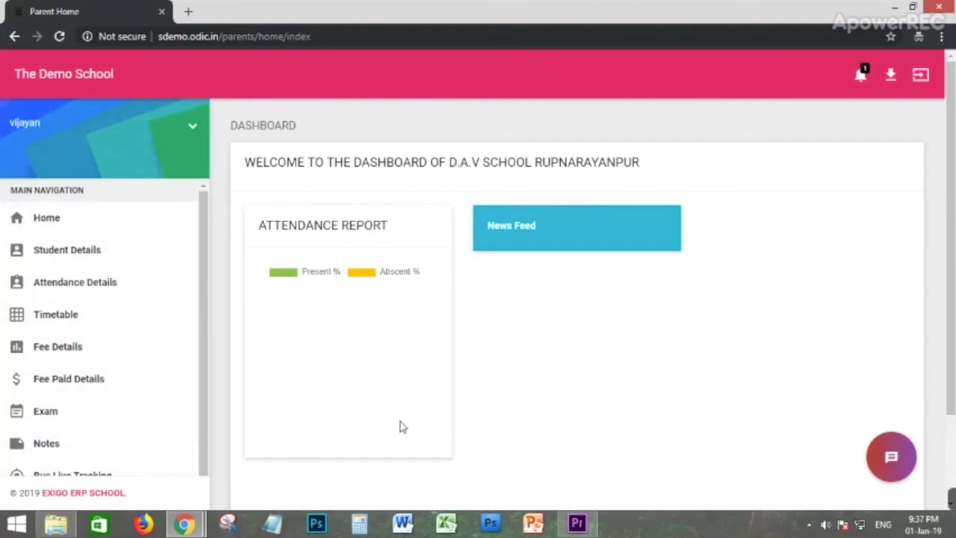
scroll(650, 377, "down", 1)
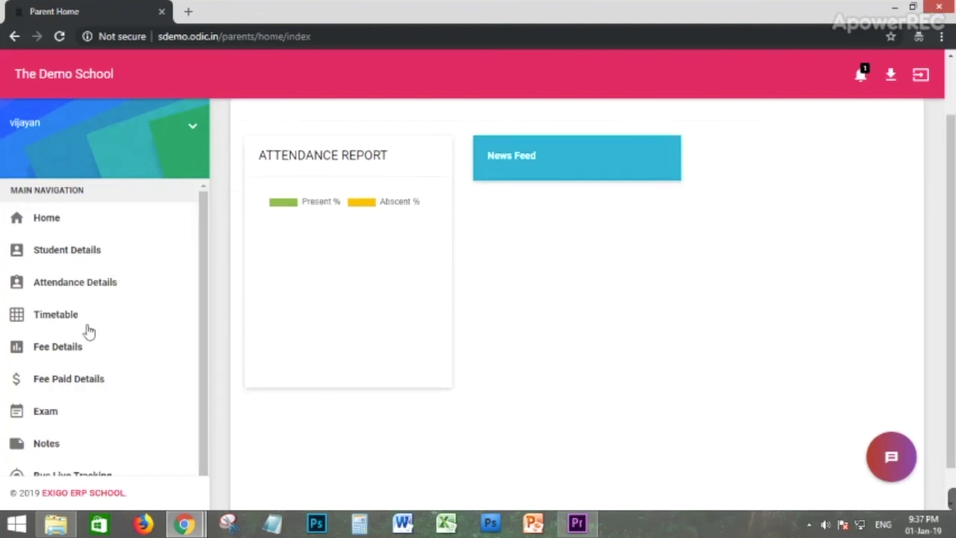
scroll(88, 331, "down", 1)
scroll(104, 396, "up", 1)
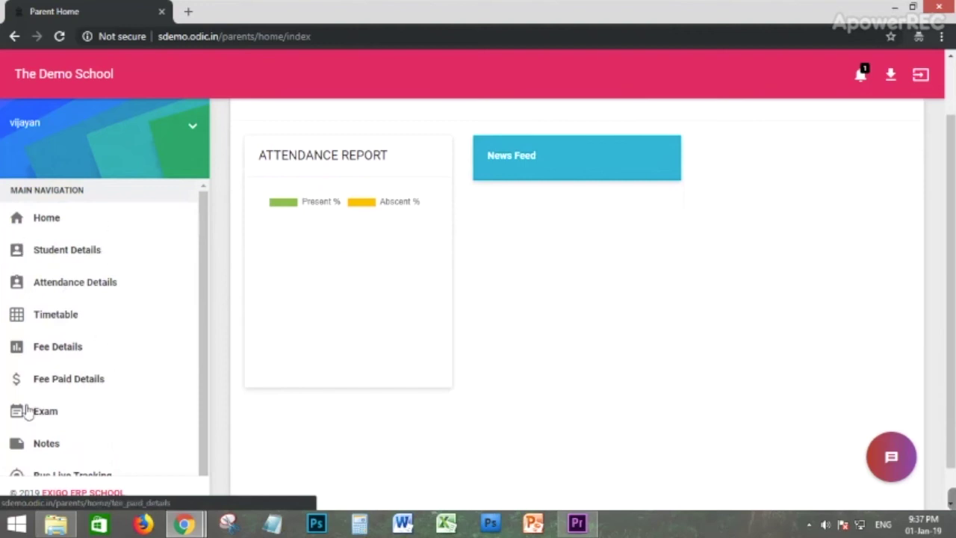
scroll(52, 327, "down", 2)
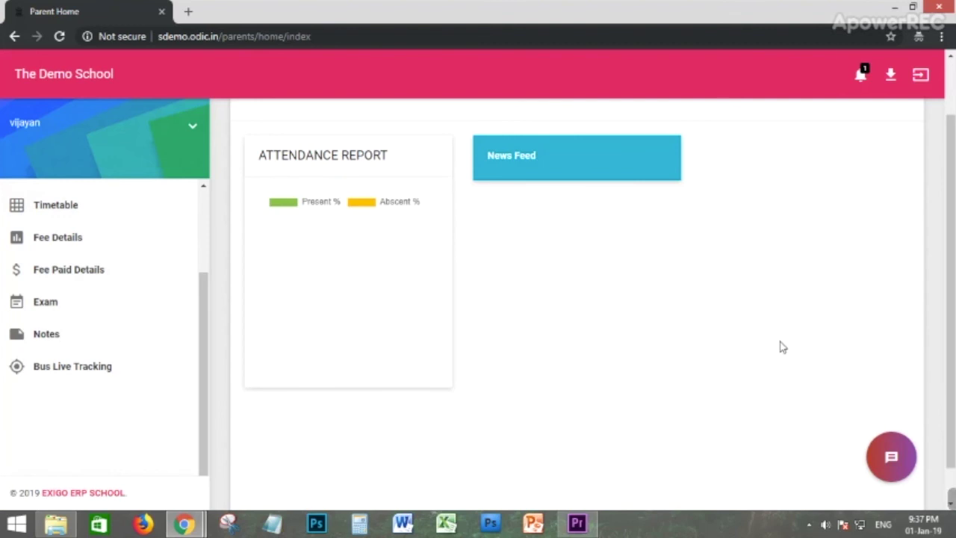
Check the pending important alert and the available downloads, then sign out of the parent panel.
left_click(861, 74)
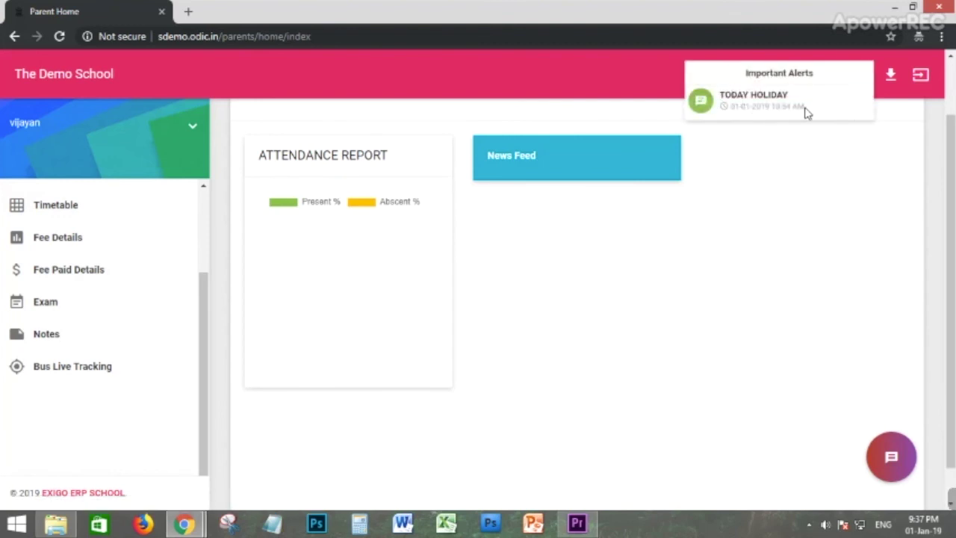
left_click(891, 74)
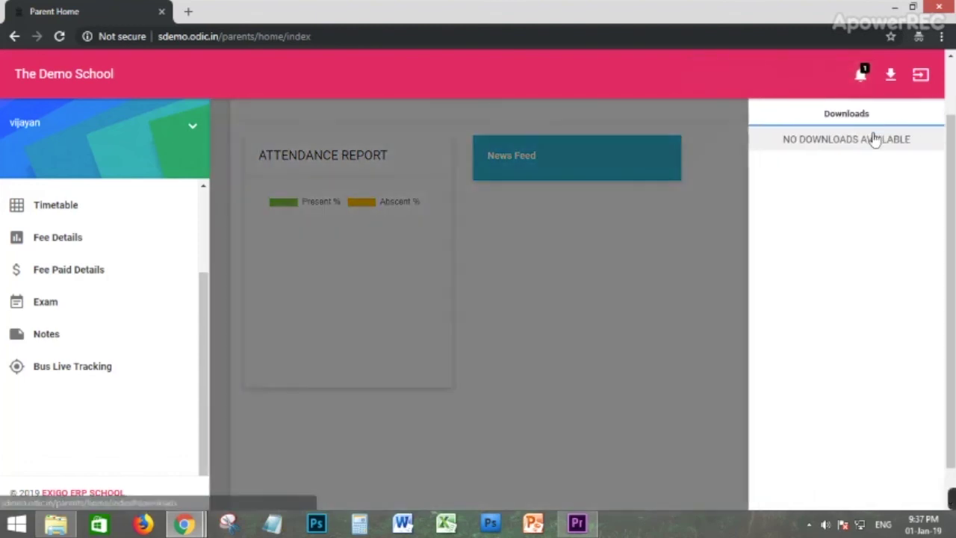
left_click(740, 239)
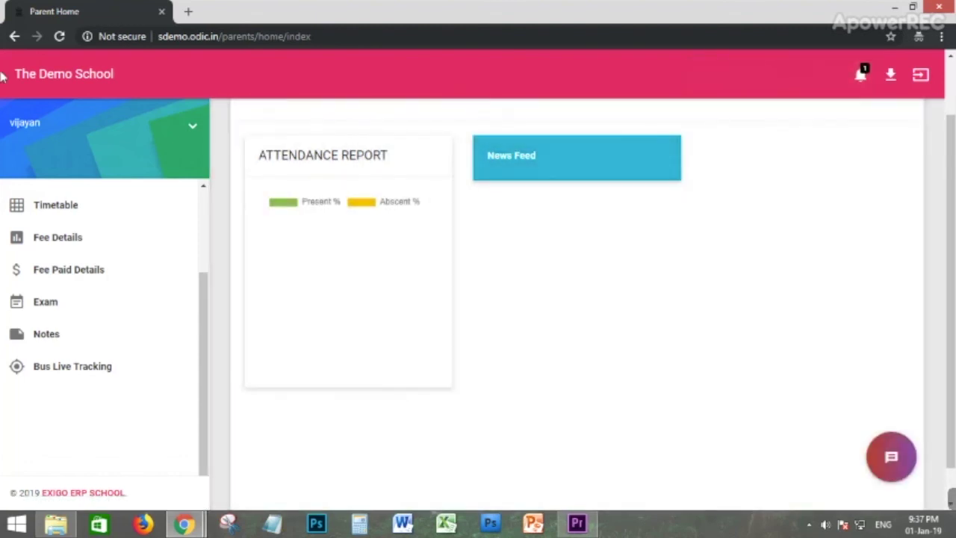
scroll(826, 176, "up", 1)
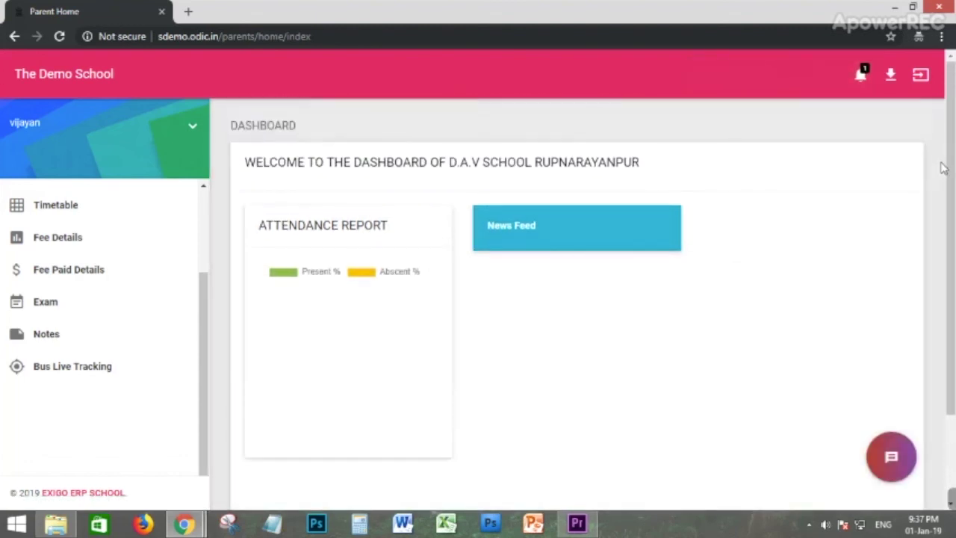
left_click(921, 79)
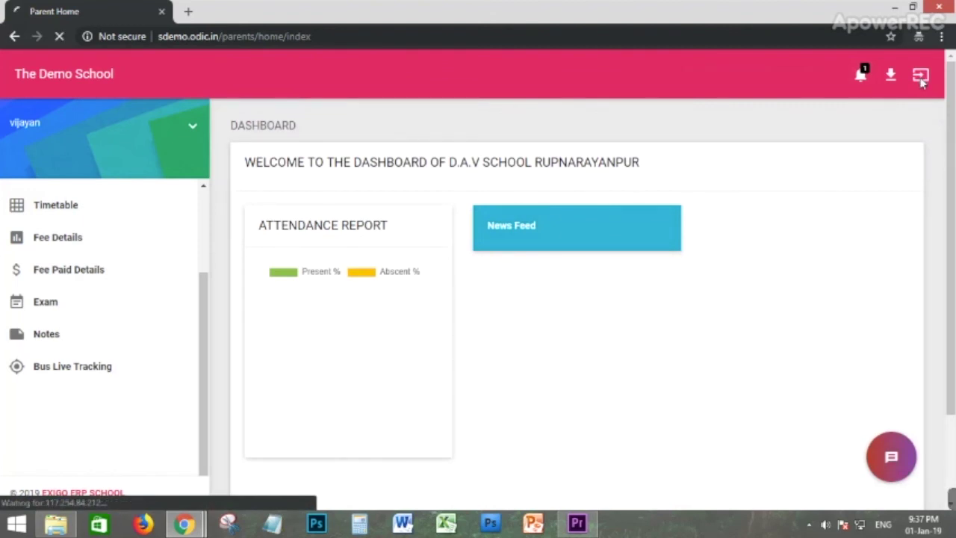